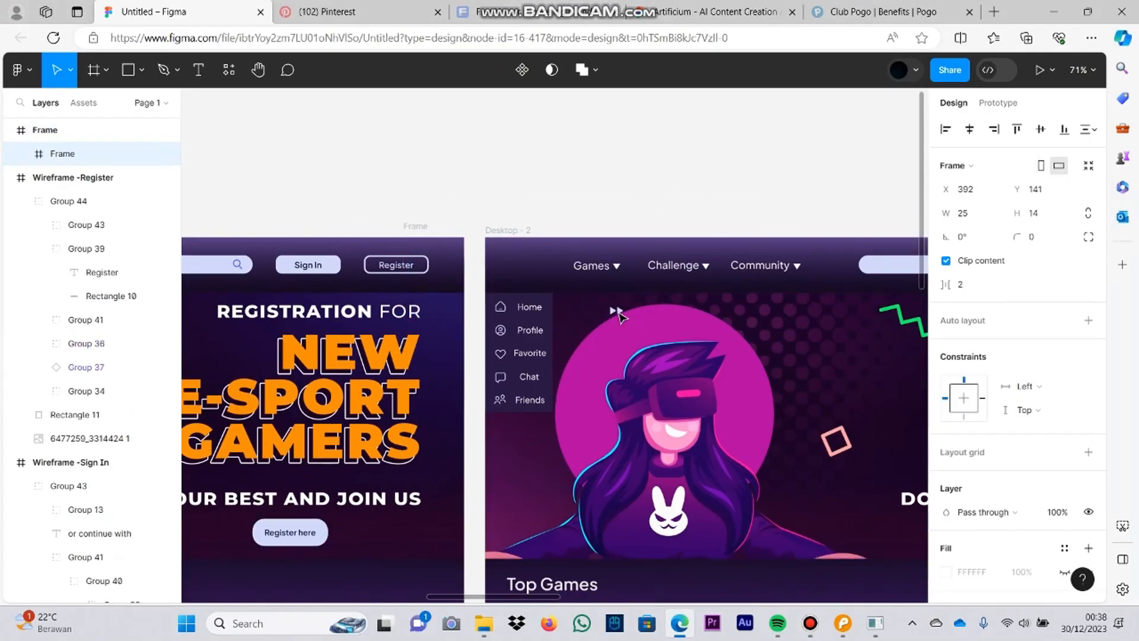
Step: Rotate the double-arrow icon in Desktop - 2 to 180° and place it at the sidebar's upper right corner
left_click_drag(619, 316, 578, 310)
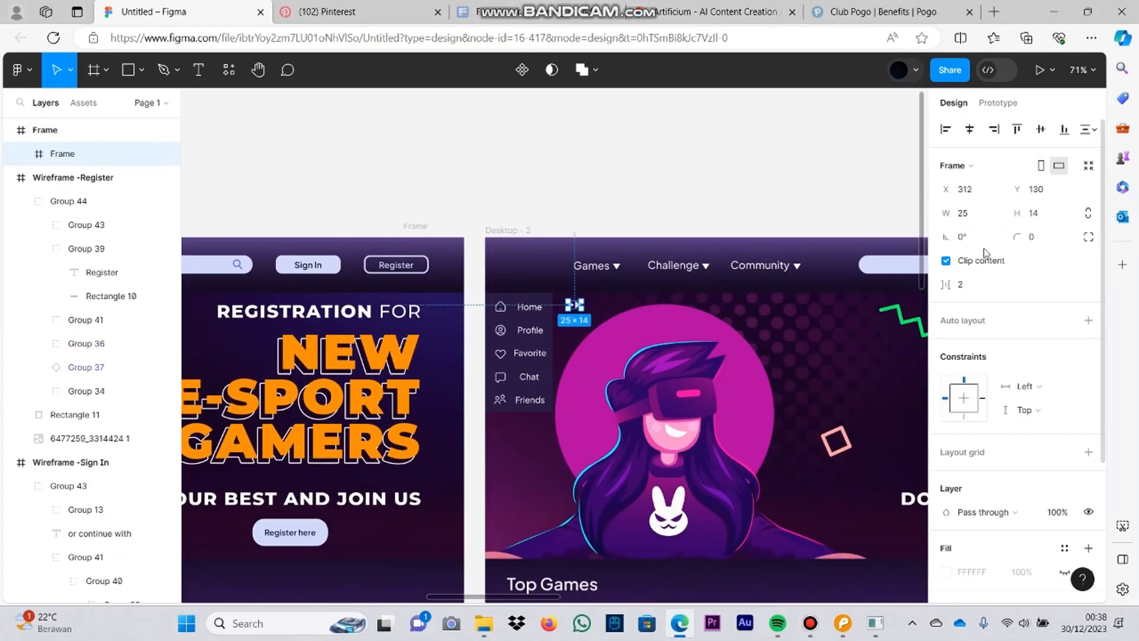
type("180")
key("Return")
scroll(548, 342, "up", 5)
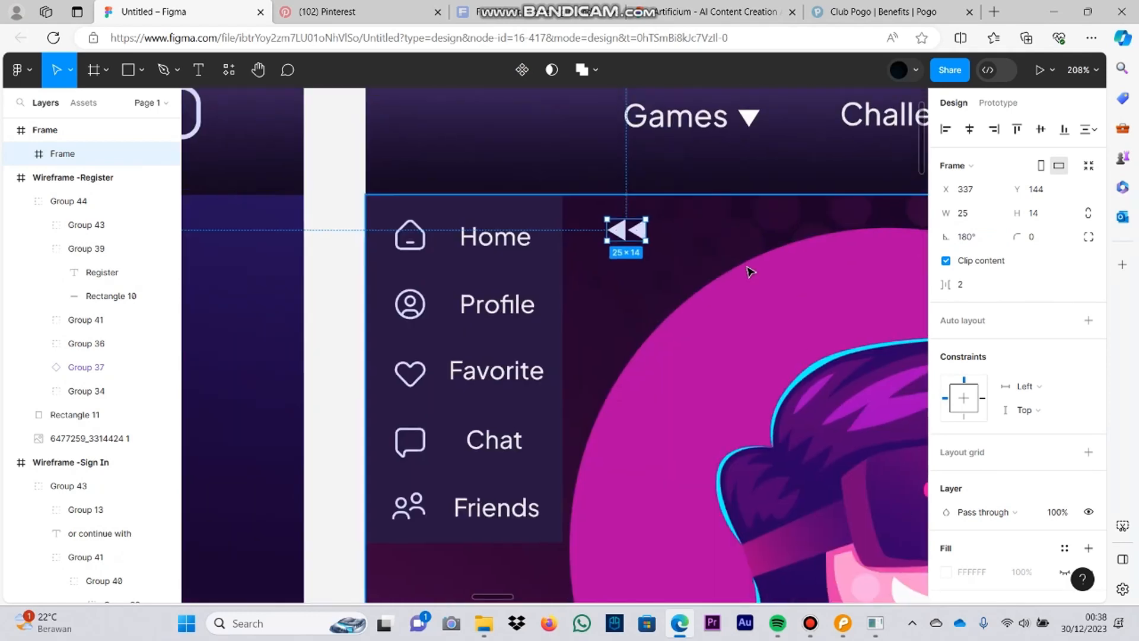
left_click_drag(633, 231, 564, 206)
left_click(765, 178)
Step: Try to bring the double-arrow icon and the sidebar background to the front
right_click(564, 206)
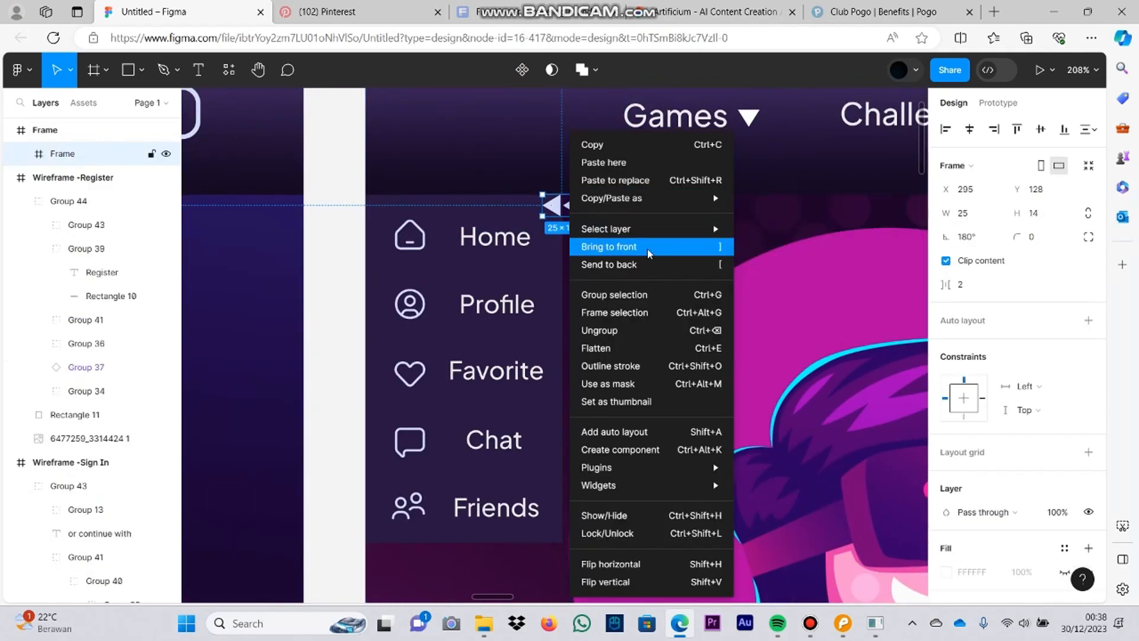
right_click(488, 206)
left_click(494, 205)
right_click(495, 205)
left_click(553, 245)
key("ctrl+z")
Step: Bring the sidebar's icons and text labels in Desktop - 2 to the front
left_click(495, 237)
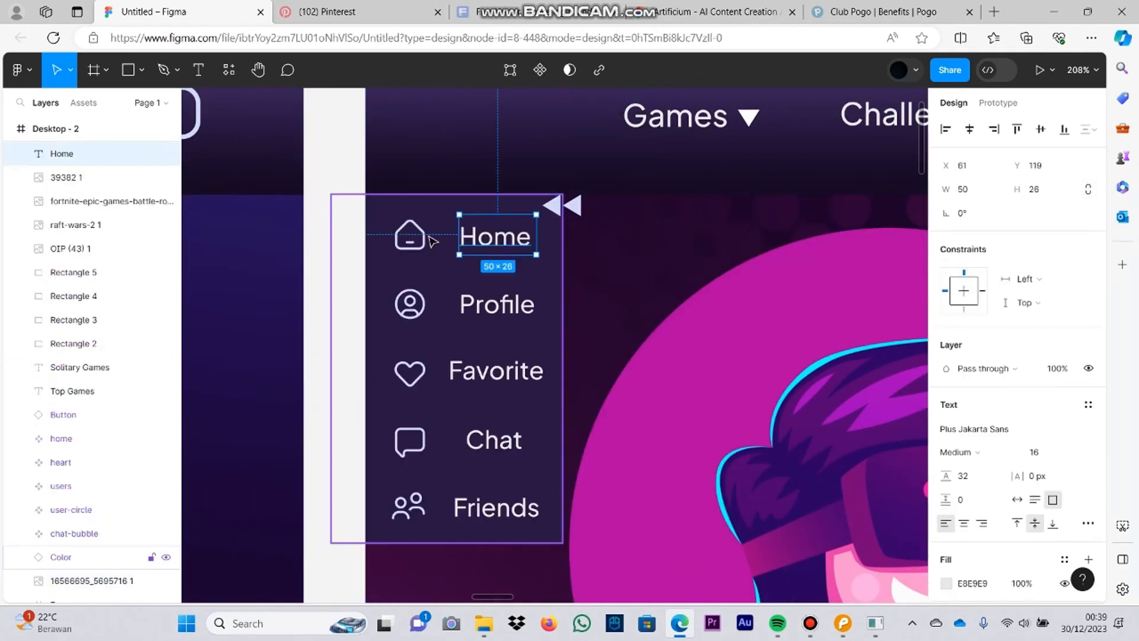
left_click(411, 237, "shift")
left_click(410, 304, "shift")
left_click(493, 306, "shift")
left_click(493, 371, "shift")
left_click(385, 436, "shift")
right_click(453, 374)
left_click(559, 230)
Step: Nudge the double-arrow icon slightly downward along the sidebar's right edge
mouse_move(580, 207)
left_mouse_down()
mouse_move(598, 212)
mouse_move(552, 209)
mouse_move(591, 211)
mouse_move(579, 213)
left_mouse_up()
left_click(623, 259)
left_click(629, 243)
key("ctrl+z")
left_click(698, 242)
left_click(579, 229)
double_click(580, 211)
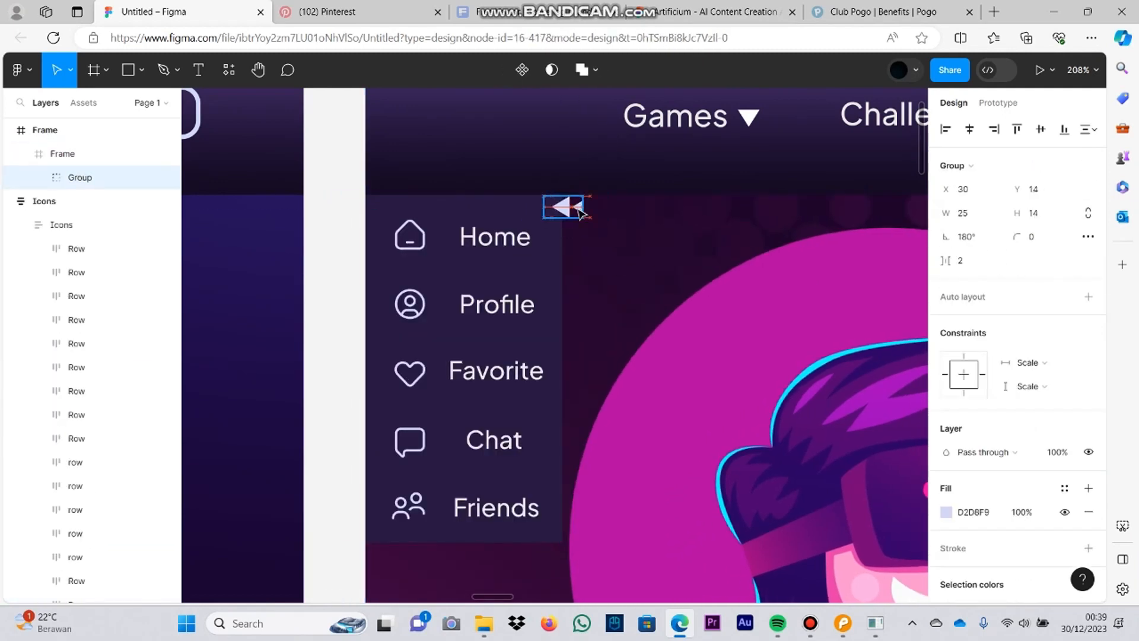
Step: Draw a rectangle about 128 × 45 over the sidebar's Home item
left_click(888, 235)
left_click(542, 274)
left_click(89, 580)
left_click(128, 70)
mouse_move(366, 194)
left_mouse_down()
mouse_move(475, 244)
mouse_move(562, 263)
left_mouse_up()
Step: Set the Home highlight rectangle's fill to 7683C9 at 66% opacity
left_click(945, 428)
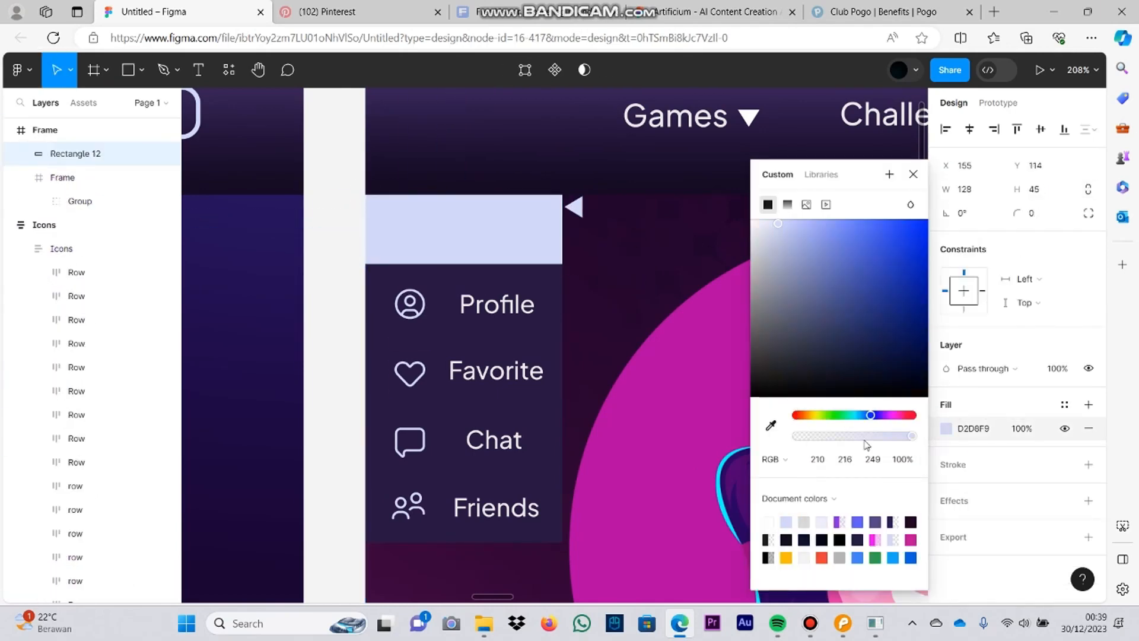
left_click_drag(914, 436, 872, 436)
left_click(871, 240)
left_click(823, 256)
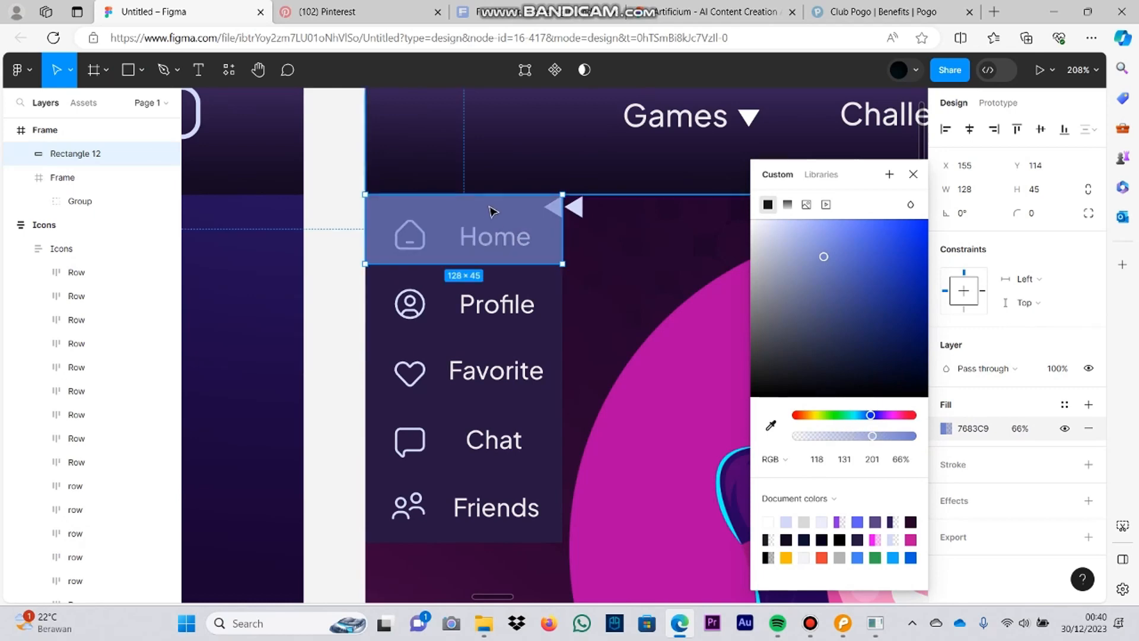
Step: Nudge the highlight rectangle down and move it off the Home item to just above the sidebar
key("Down")
left_click(582, 244)
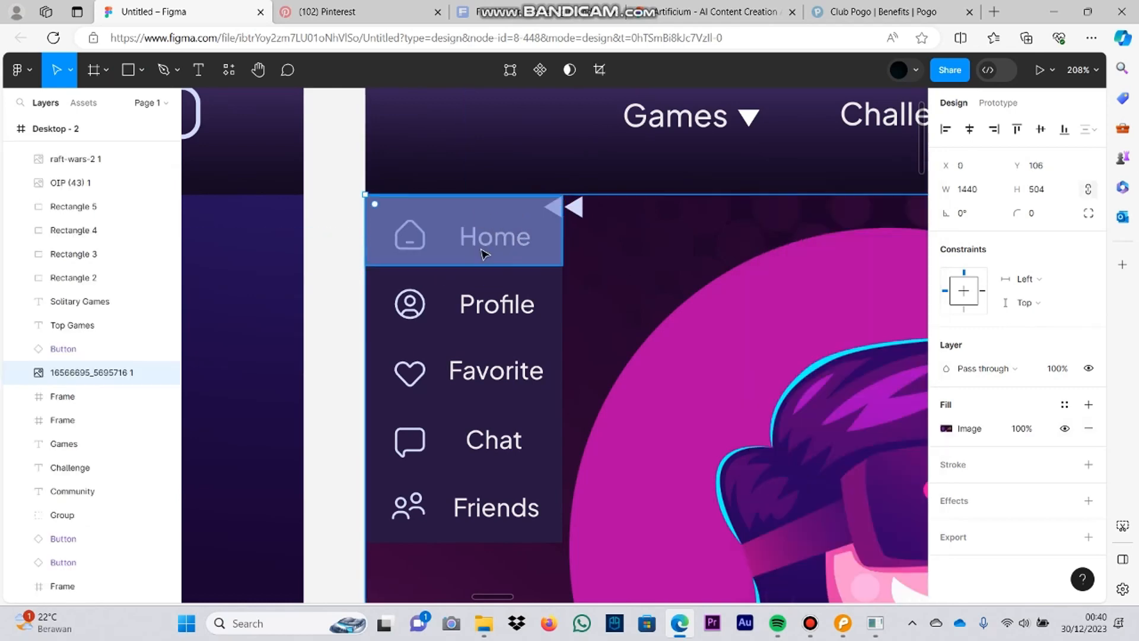
left_click(559, 278)
left_click_drag(535, 240, 547, 156)
key("ctrl+z")
Step: Bring the sidebar's Home icon and Home label to the front
left_click(386, 230)
right_click(406, 239)
left_click(548, 262)
right_click(510, 239)
left_click(565, 278)
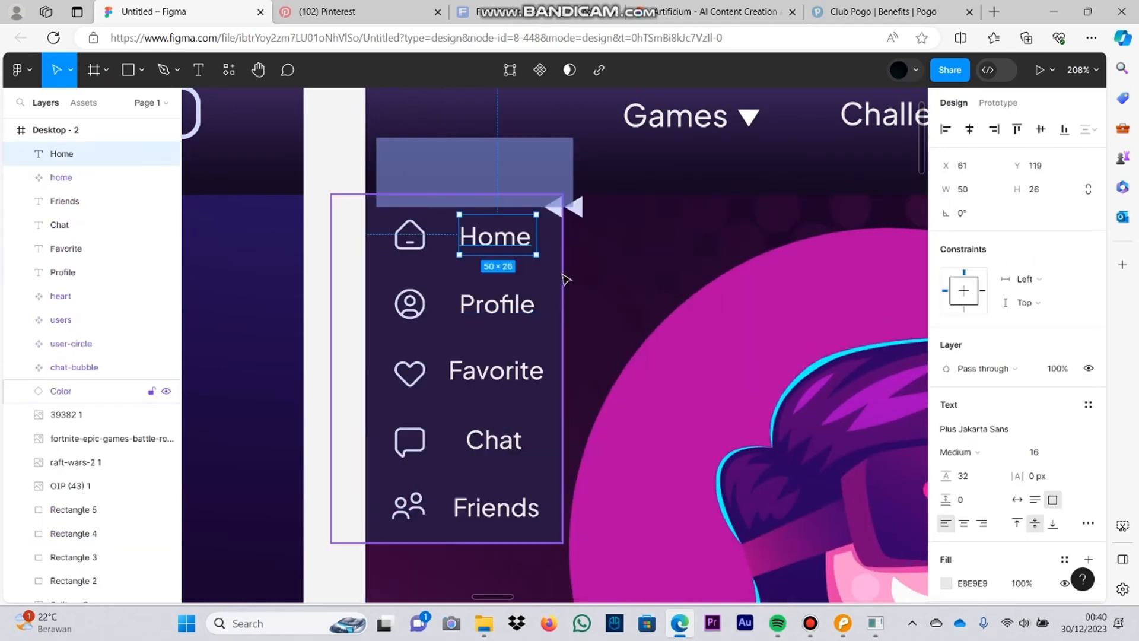
left_click(410, 304)
left_click(479, 307, "shift")
right_click(479, 308)
Step: Group all the sidebar icons and labels together with their background panel
mouse_move(642, 230)
left_click(410, 236)
left_click(496, 238, "shift")
left_click(410, 304, "shift")
left_click(496, 303, "shift")
left_click(410, 373, "shift")
left_click(496, 372, "shift")
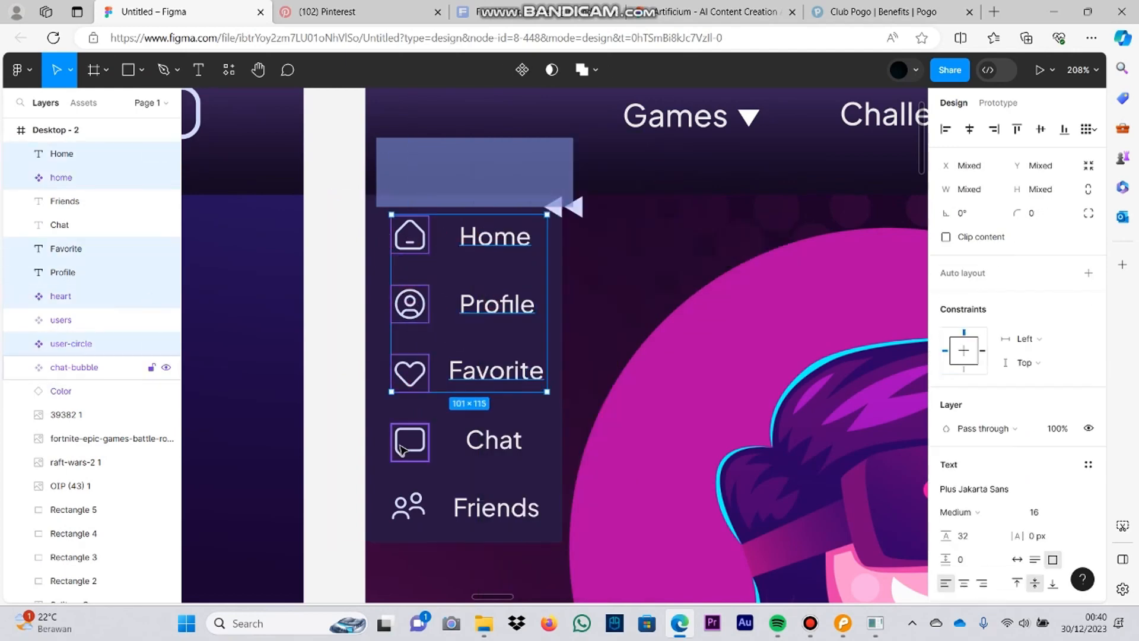
left_click(408, 445, "shift")
left_click(494, 441, "shift")
right_click(406, 510)
left_click(377, 311)
left_click(375, 309, "shift")
right_click(374, 308)
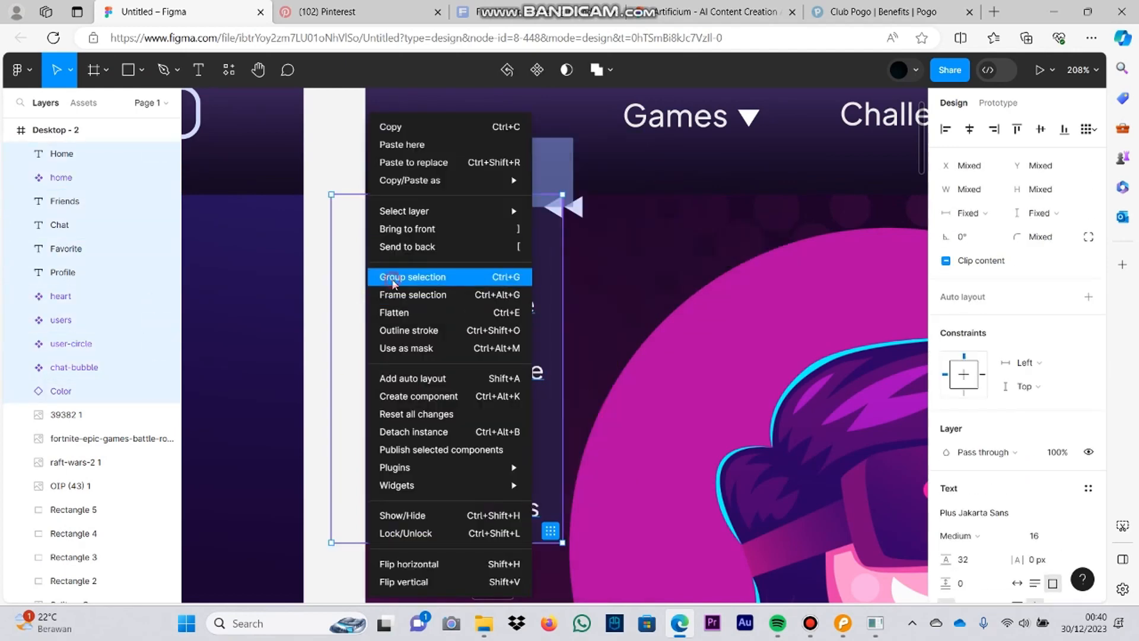
left_click(393, 277)
Step: Move the highlight rectangle back over the Home item and send it to the back, behind the double-arrow icon
left_click_drag(522, 178, 511, 236)
right_click(492, 235)
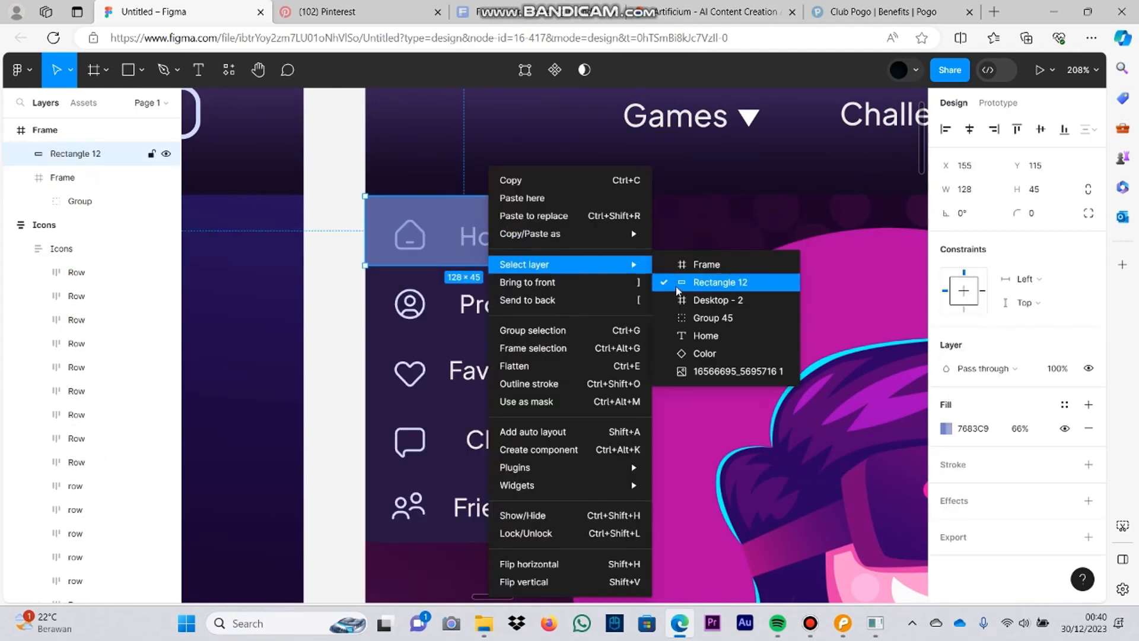
left_click(555, 300)
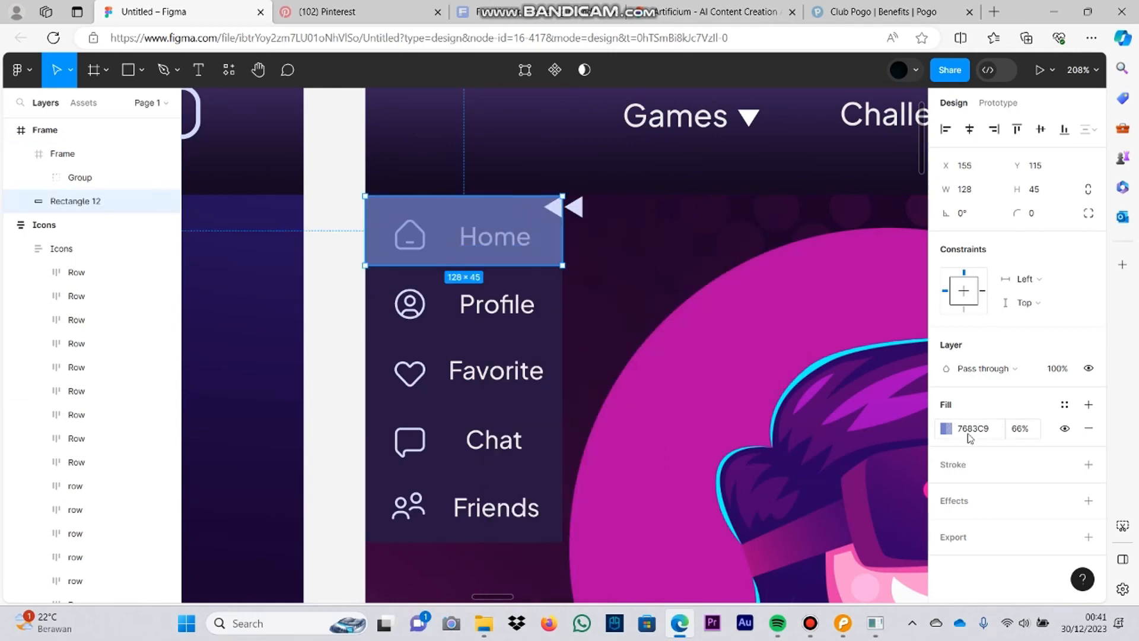
left_click(945, 427)
left_click(586, 208)
left_click(634, 279)
Step: Try to copy the double-arrow icon from Desktop - 1 into Desktop - 3
scroll(634, 278, "down", 2)
left_click_drag(584, 211, 643, 133)
left_click(564, 132)
scroll(563, 170, "down", 3)
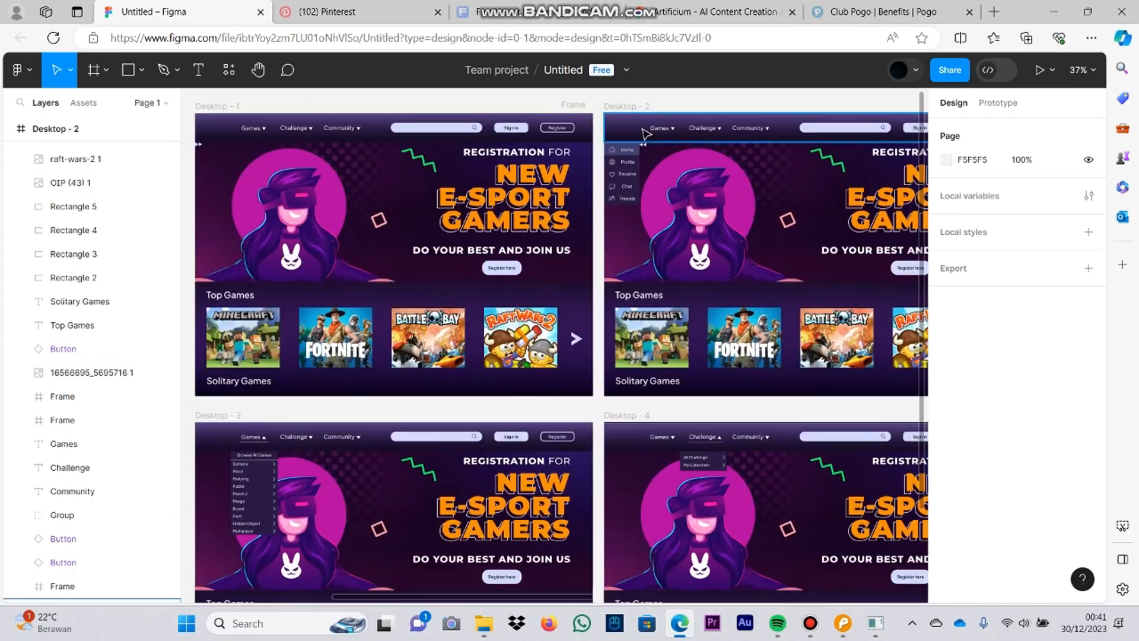
left_click_drag(712, 215, 744, 200)
left_click(232, 132)
left_click(245, 444)
key("ctrl+v")
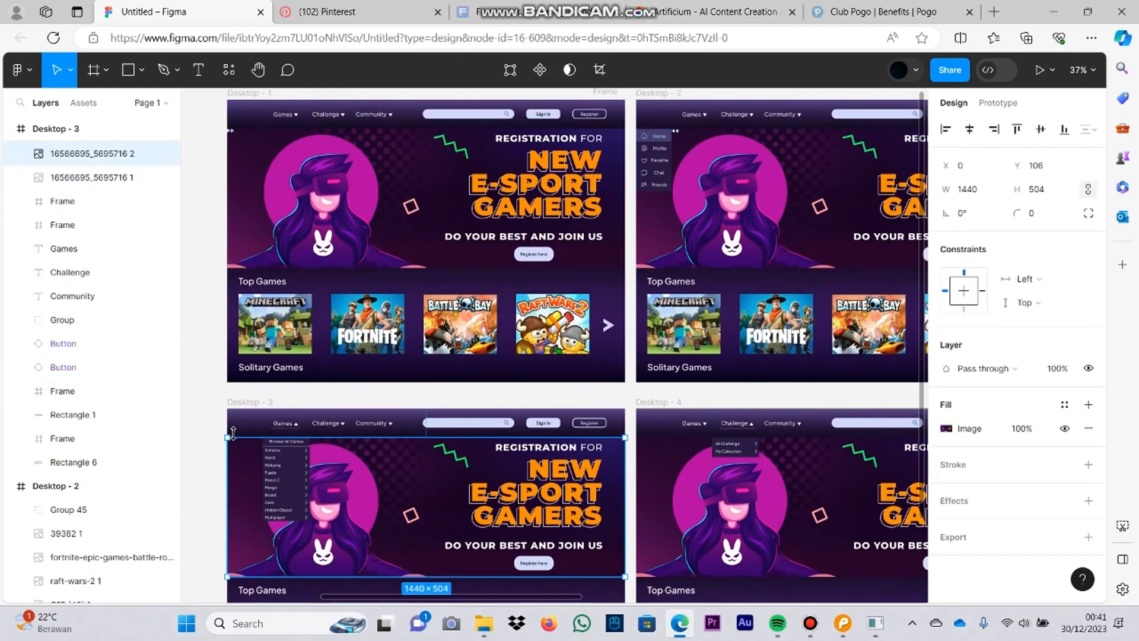
key("ctrl+z")
Step: Copy the double-arrow icon from Desktop - 1 into Desktop - 3 and Desktop - 4
left_click(232, 133)
key("ctrl+c")
left_click(245, 449)
key("ctrl+v")
left_click(682, 449)
key("ctrl+v")
left_click(691, 396)
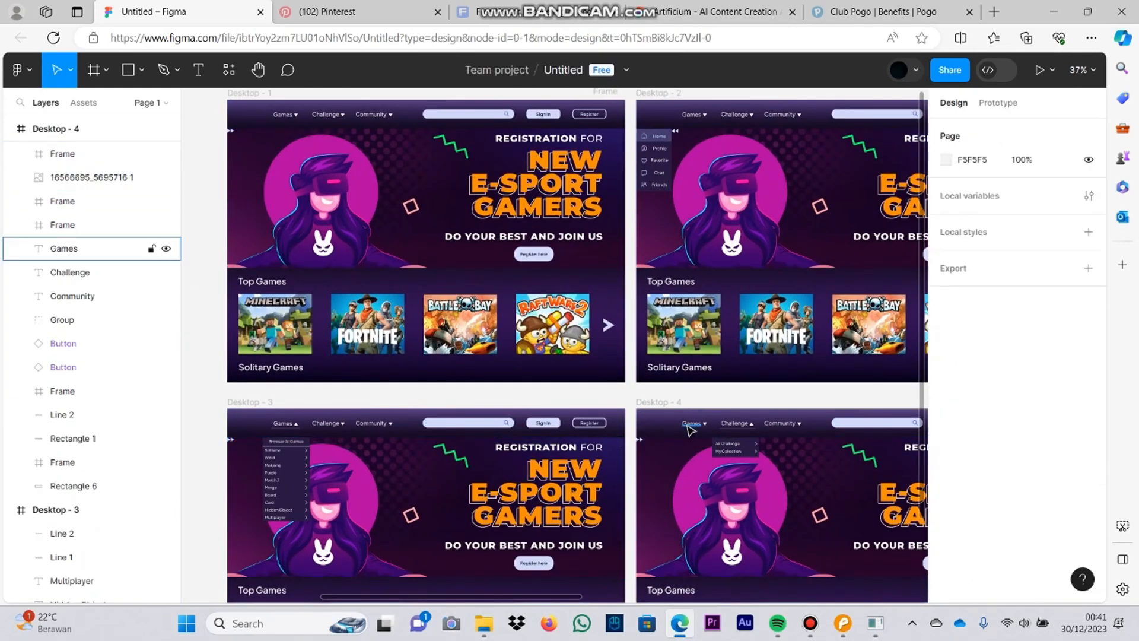
Step: Examine the Wireframe -Sign In and Wireframe -Register frames on the canvas
scroll(620, 476, "down", 1)
left_click_drag(620, 475, 356, 474)
left_click_drag(906, 439, 651, 539)
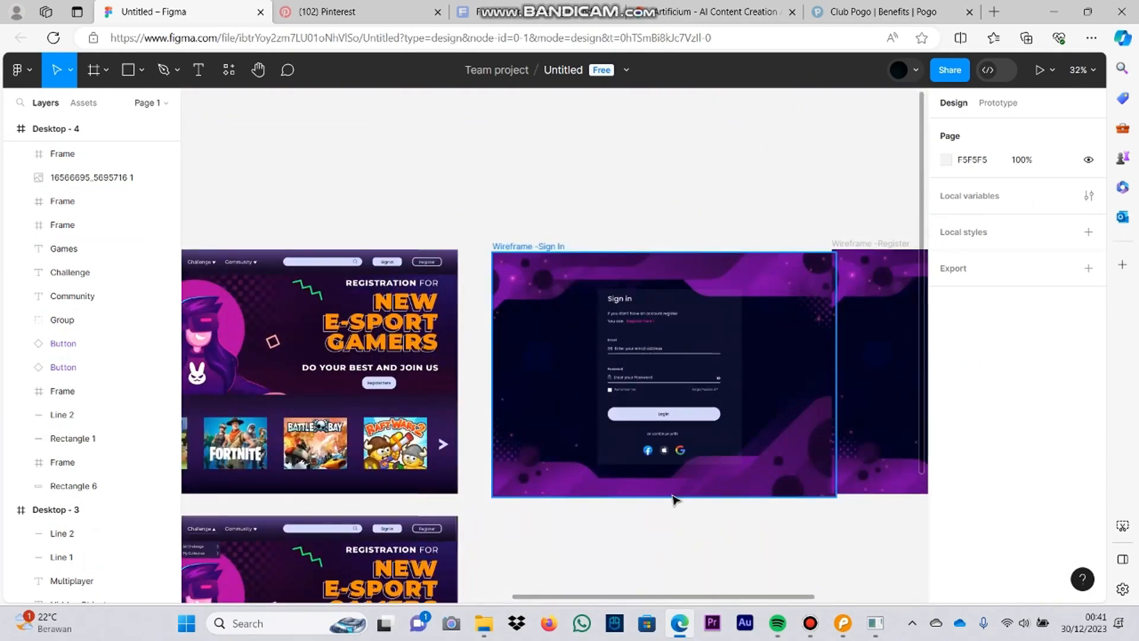
left_click_drag(877, 250, 486, 263)
left_click_drag(491, 259, 521, 270)
left_click(475, 215)
left_click_drag(474, 214, 644, 154)
scroll(644, 154, "up", 5)
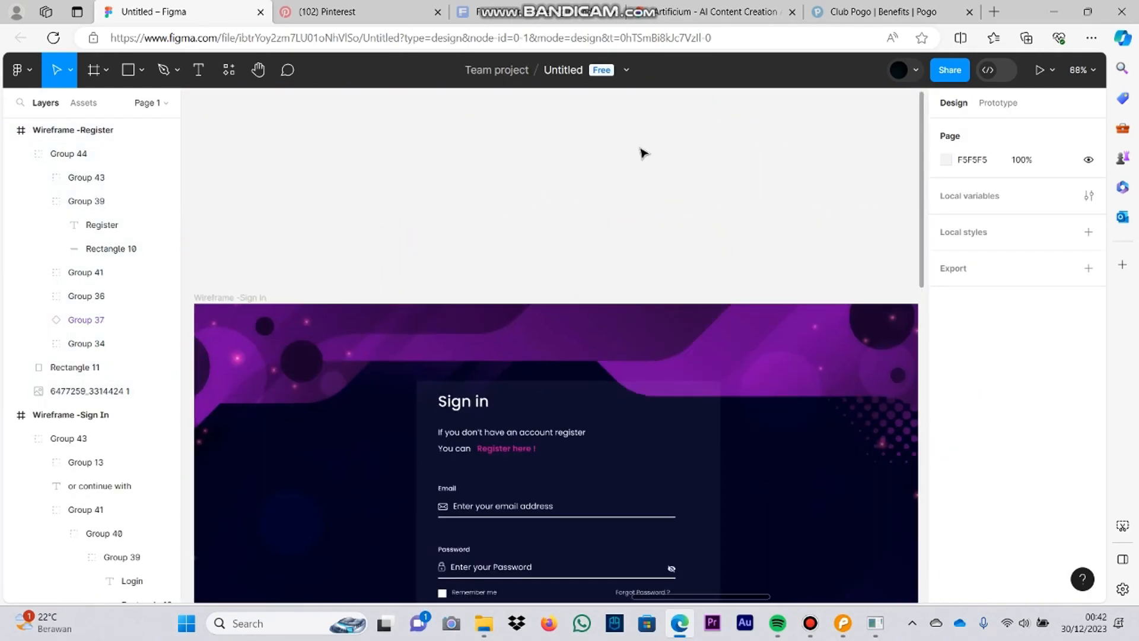
left_click_drag(913, 526, 491, 356)
left_click_drag(196, 504, 627, 361)
scroll(624, 356, "down", 2)
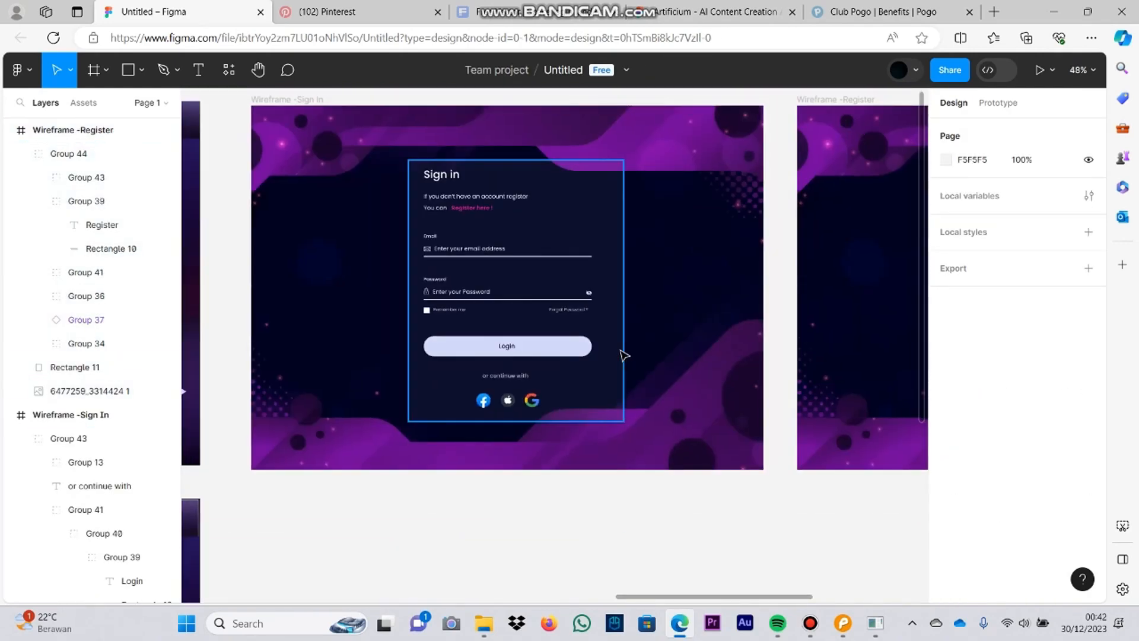
left_click_drag(224, 516, 405, 439)
Step: Duplicate the Wireframe -Sign In frame and place the copy directly below the original
scroll(405, 439, "down", 3)
left_click(486, 178)
key("ctrl+c")
left_click(619, 518)
key("ctrl+v")
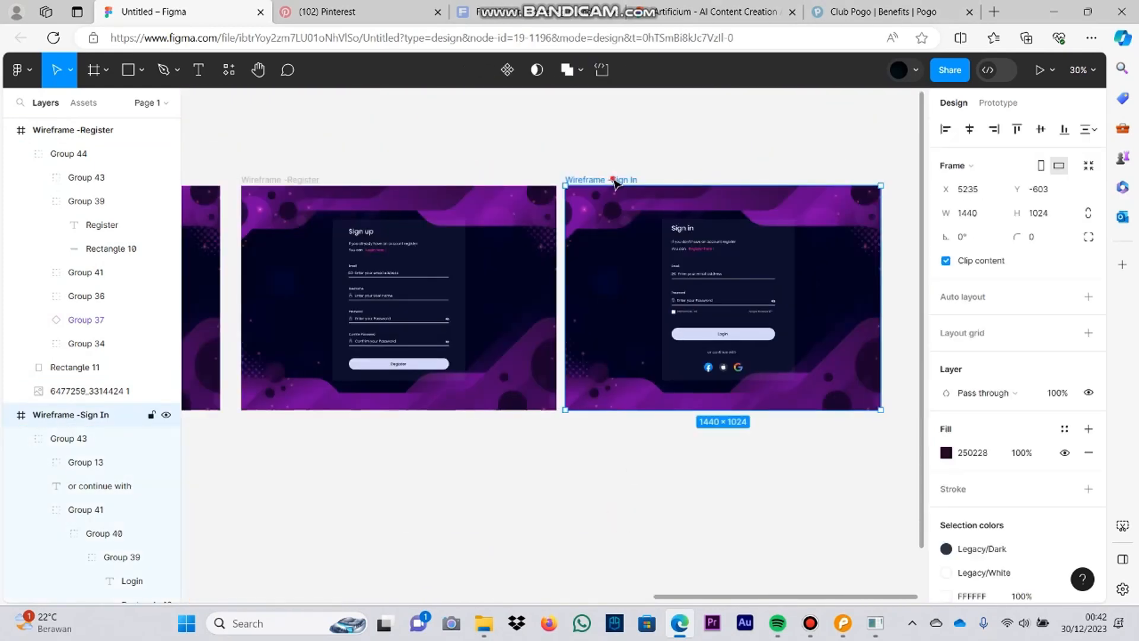
left_click_drag(614, 183, 956, 112)
left_click_drag(918, 109, 257, 358)
Step: Replace the Email field's placeholder text in the copied Sign In frame with "|"
scroll(363, 501, "up", 5)
double_click(430, 383)
double_click(431, 380)
double_click(432, 380)
double_click(433, 379)
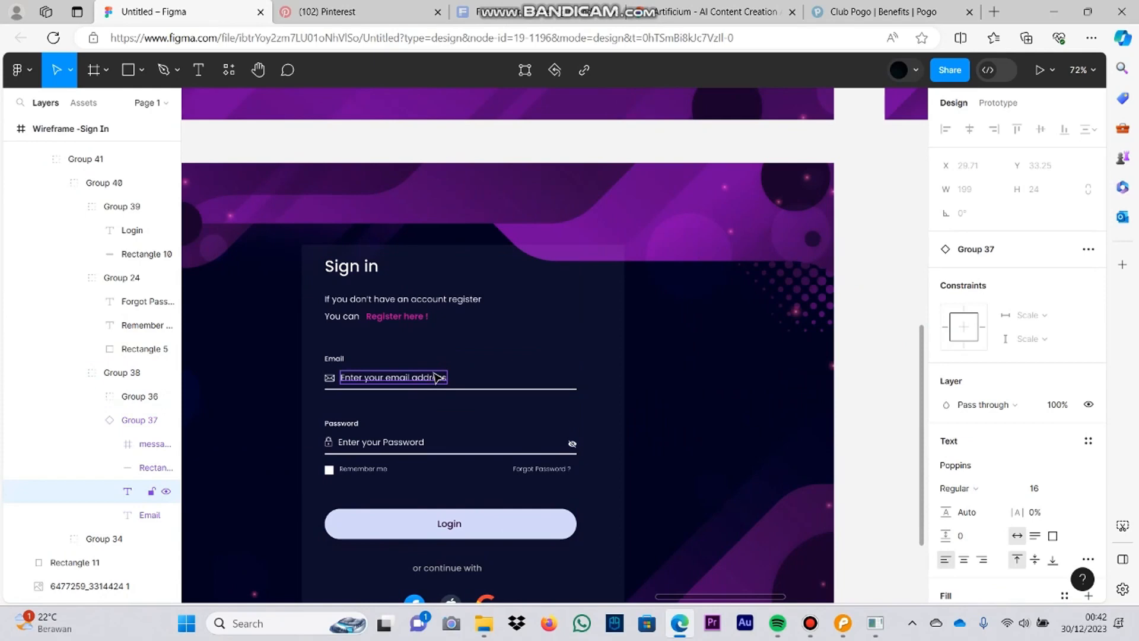
double_click(436, 377)
type("|")
left_click(647, 367)
Step: Draw a rectangle about 473 × 67 covering the Email field in the copied frame
left_click_drag(604, 306, 643, 349)
left_click(456, 408)
scroll(450, 406, "up", 3)
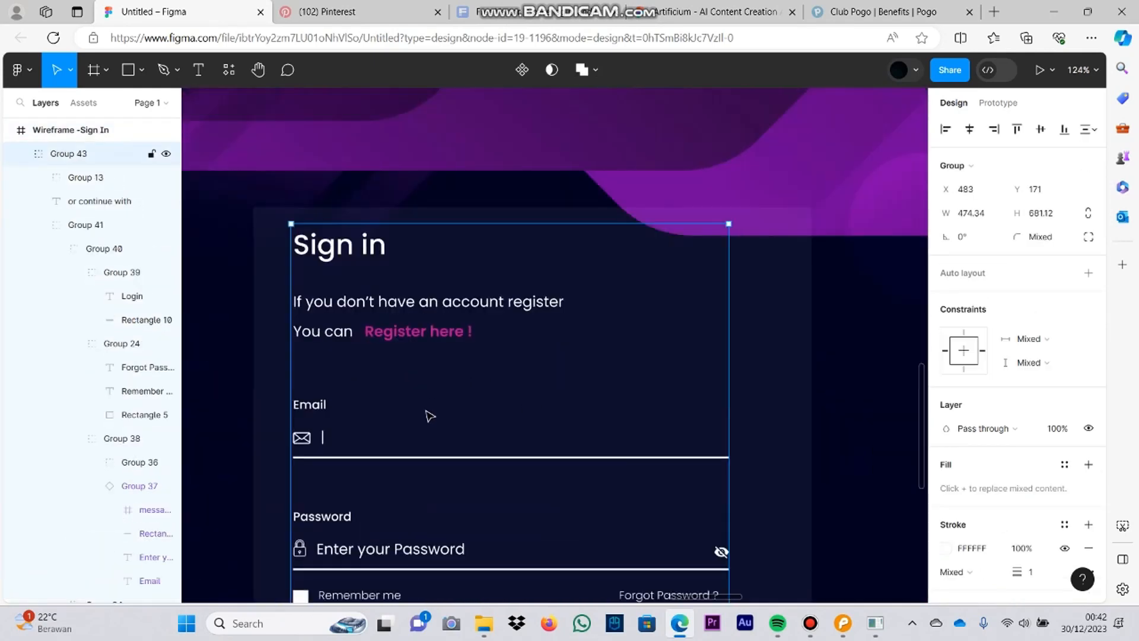
left_click_drag(426, 411, 496, 333)
double_click(396, 329)
double_click(395, 328)
double_click(397, 330)
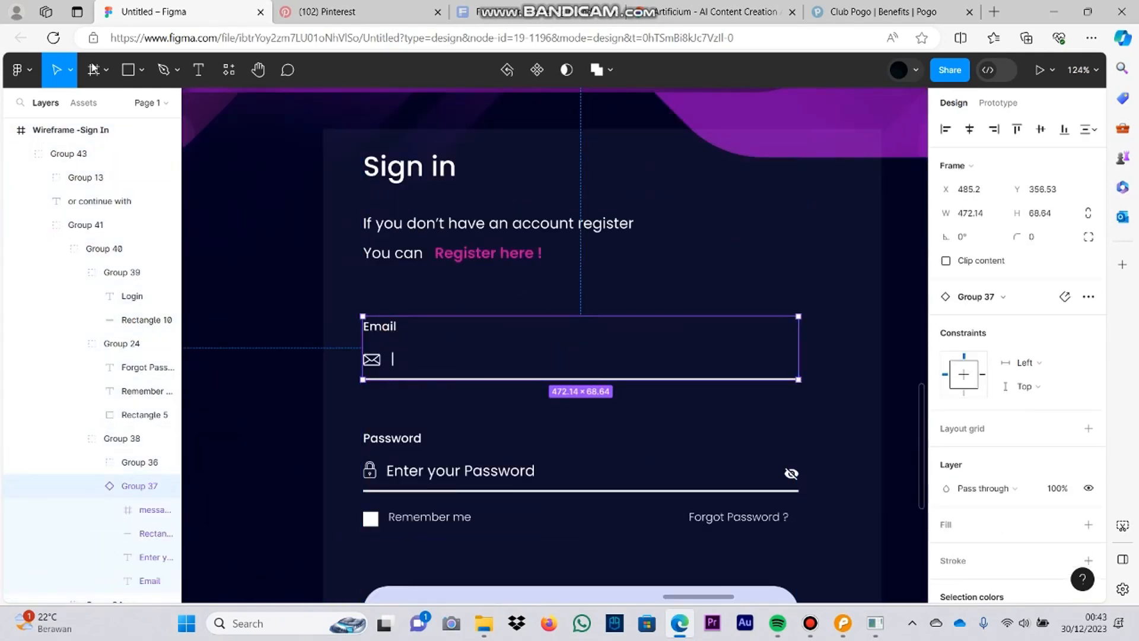
left_click(123, 72)
left_click_drag(362, 316, 798, 377)
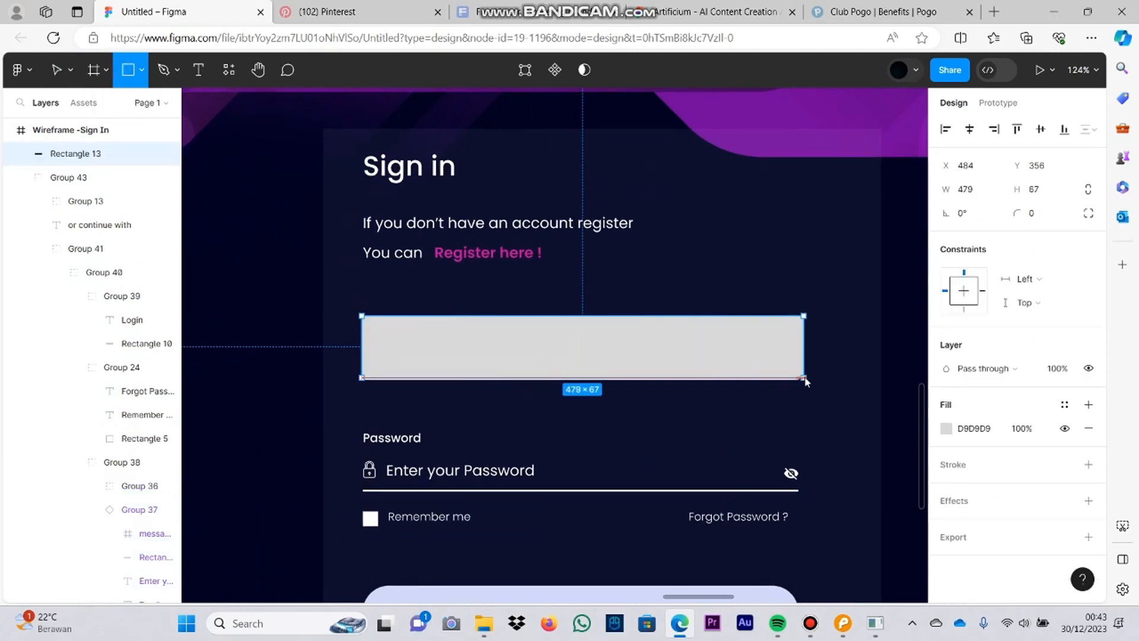
Step: Try to send the new rectangle behind the Email field
left_click(946, 429)
left_click(913, 174)
key("[")
key("ctrl+z")
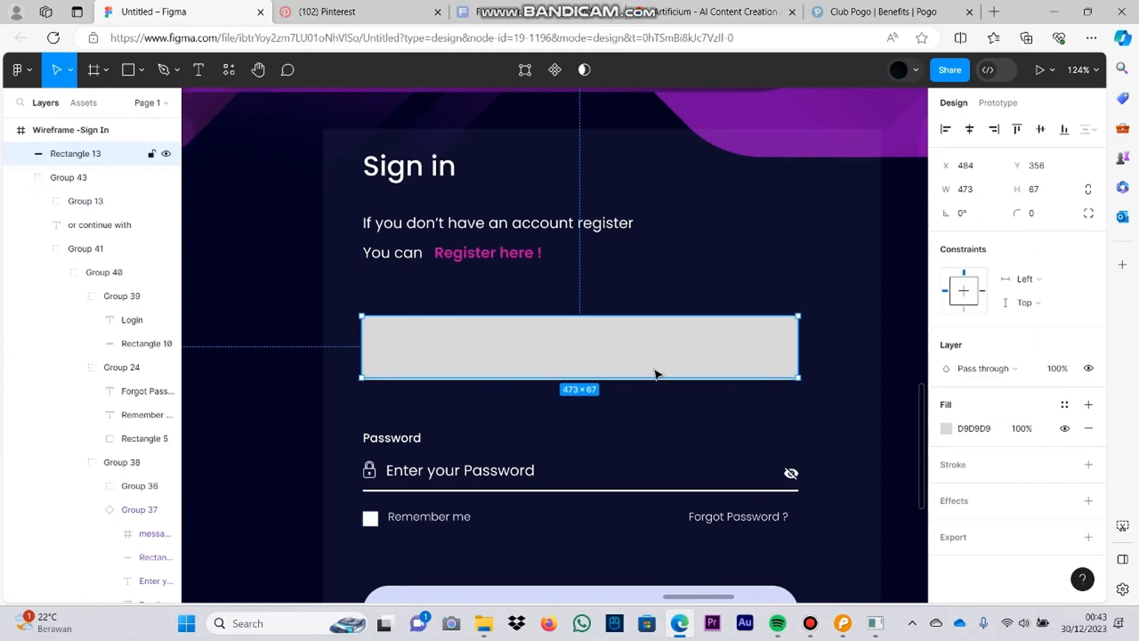
Step: Set the Email field rectangle's fill to D2D8F9 at 34% opacity
left_click_drag(643, 373, 641, 372)
left_click(946, 428)
left_click(786, 522)
left_click_drag(850, 437, 835, 441)
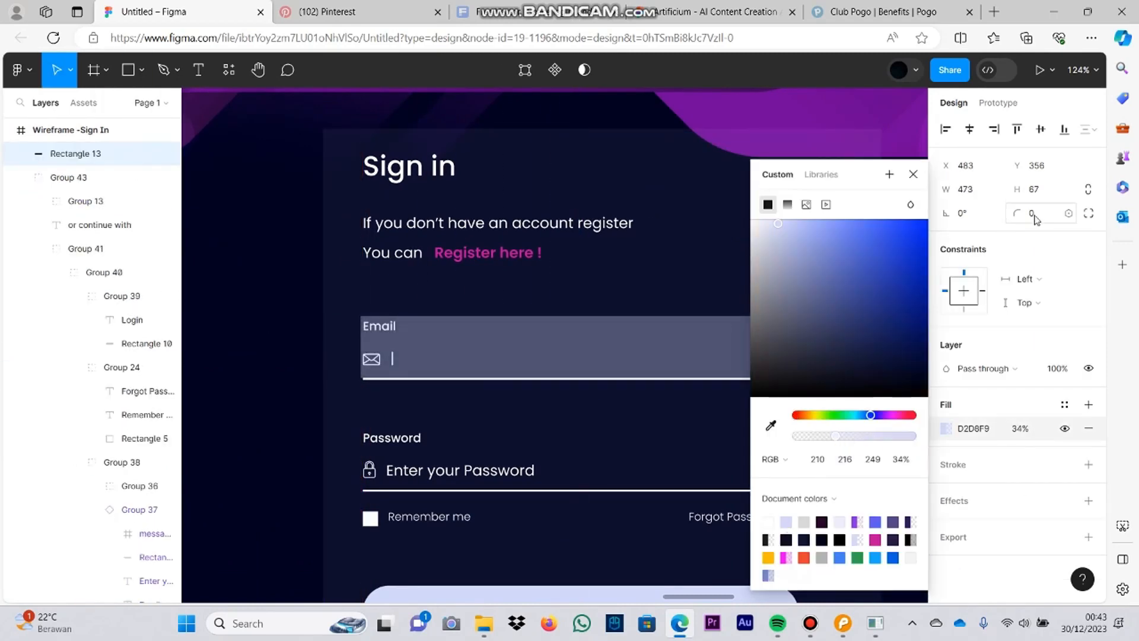
Step: Set the Email field rectangle's corner radius to 6
left_click(1033, 215)
left_click_drag(1019, 222, 9, 226)
left_click(682, 297)
left_click_drag(602, 367, 610, 366)
key("ctrl+z")
Step: Extend the rectangle's bottom edge below the Email underline, making it about 76 high
double_click(635, 365)
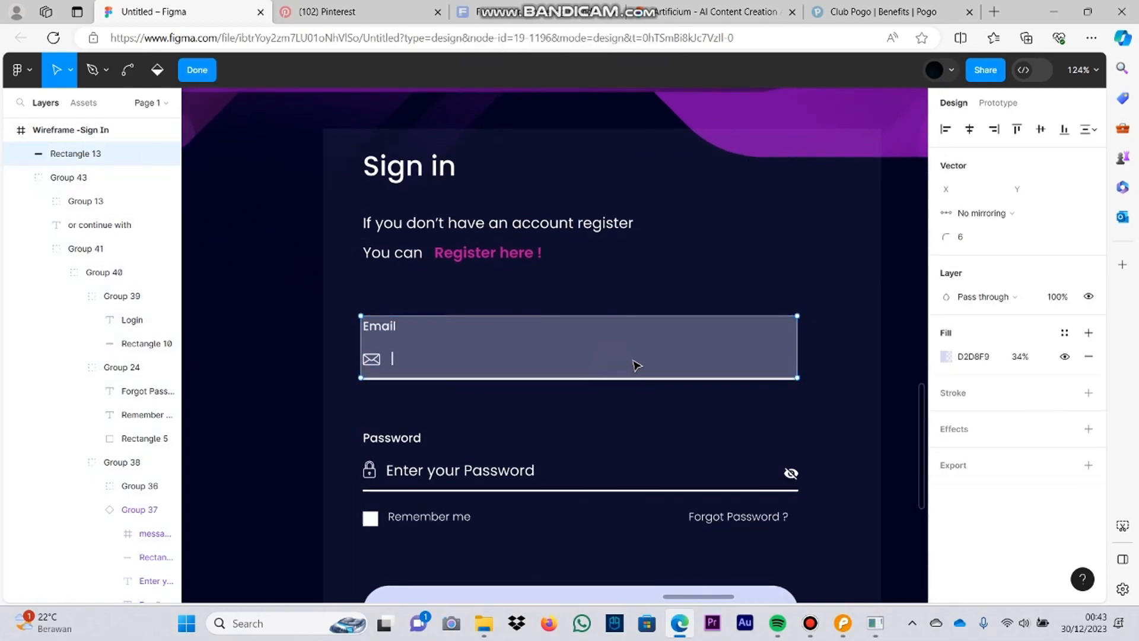
left_click(232, 269)
scroll(787, 305, "down", 3)
scroll(631, 351, "up", 5)
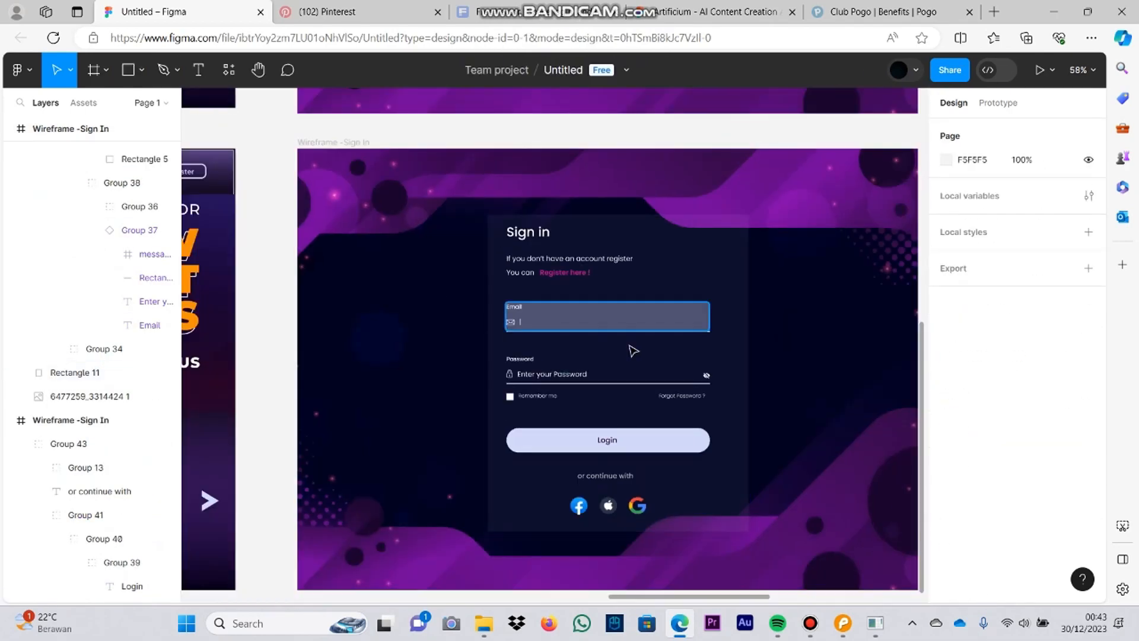
left_click_drag(826, 327, 831, 338)
left_click_drag(426, 326, 426, 334)
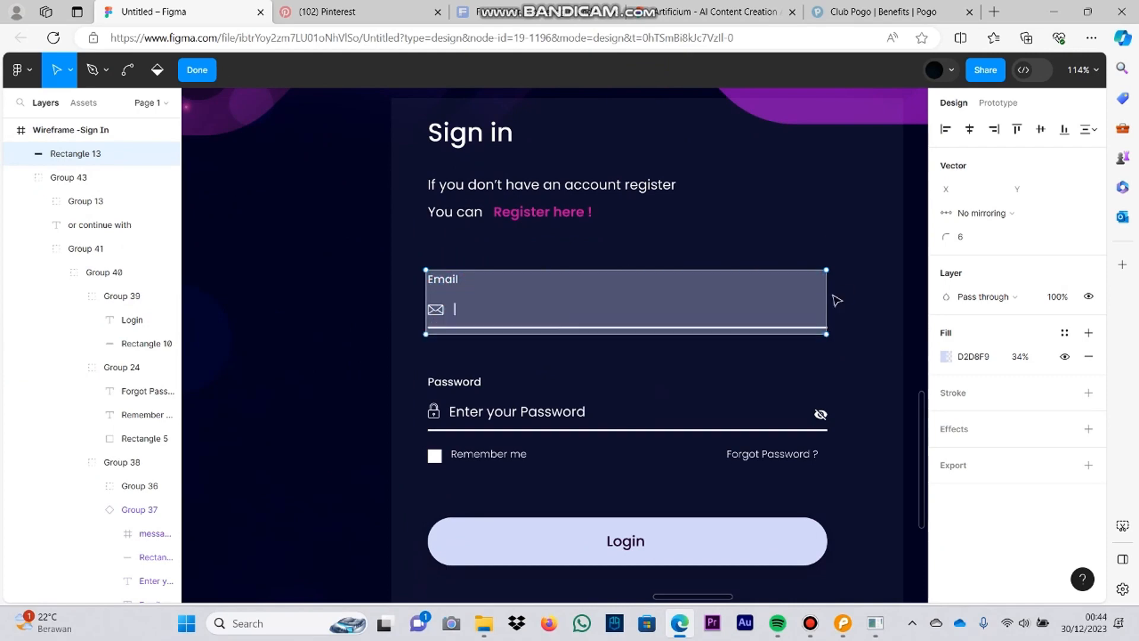
Step: Try to adjust the right edge of the rectangle covering the Email field
left_click(826, 300)
key("ctrl+z")
left_click(367, 310)
double_click(825, 300)
scroll(841, 304, "up", 5)
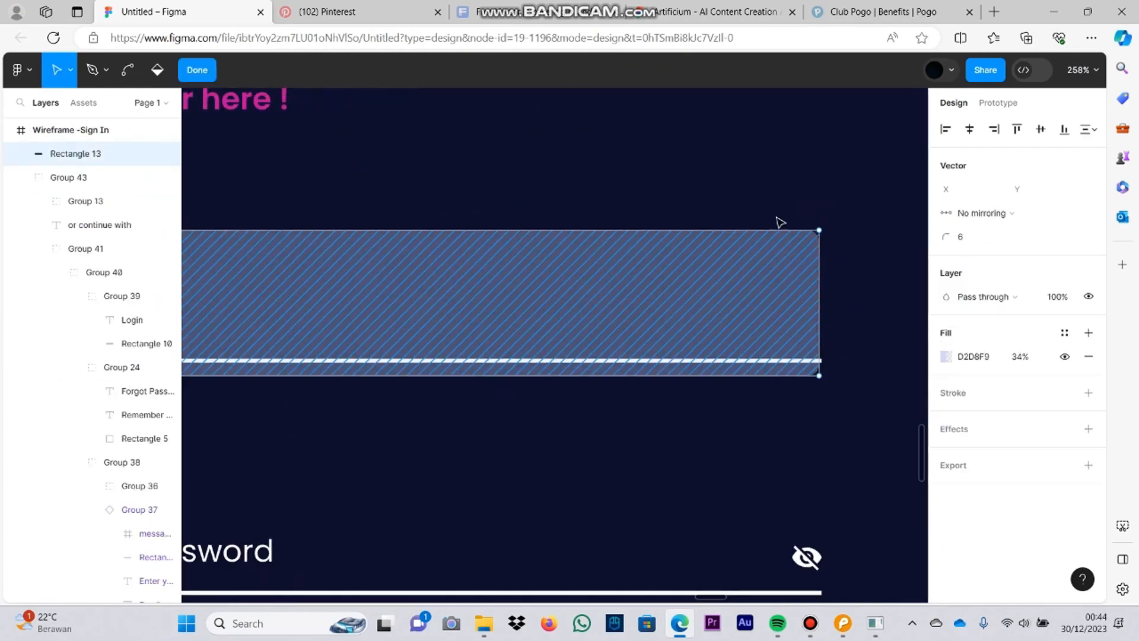
key("Escape")
scroll(651, 288, "down", 5)
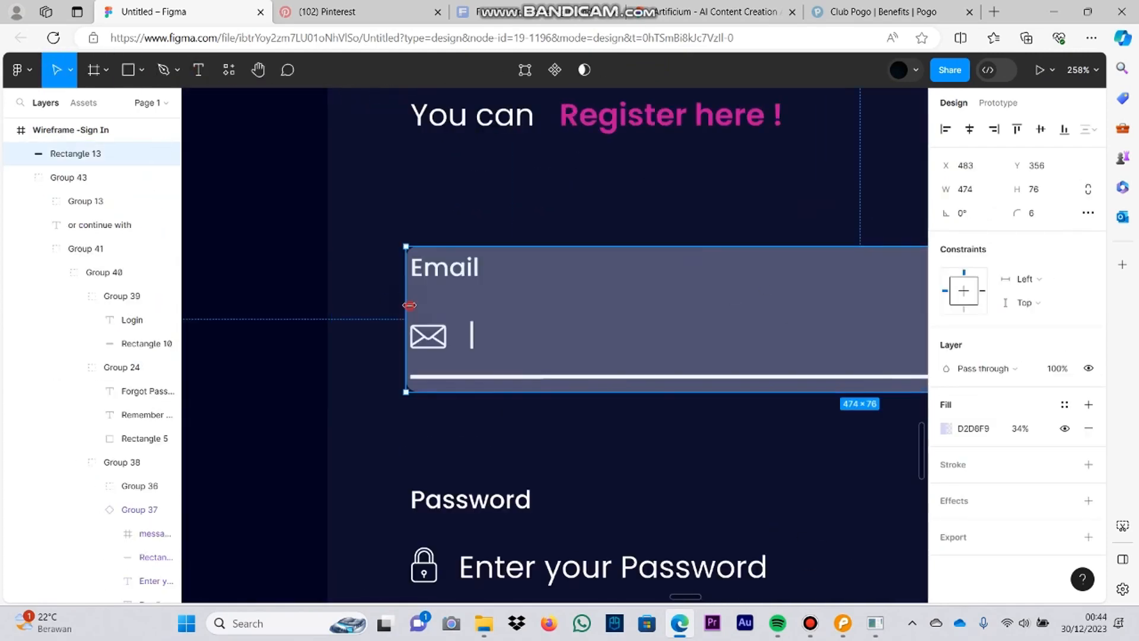
Step: Delete the translucent rectangle covering the Email field
left_click(437, 442)
scroll(775, 262, "down", 5)
scroll(599, 270, "down", 2)
left_click(593, 315)
key("Delete")
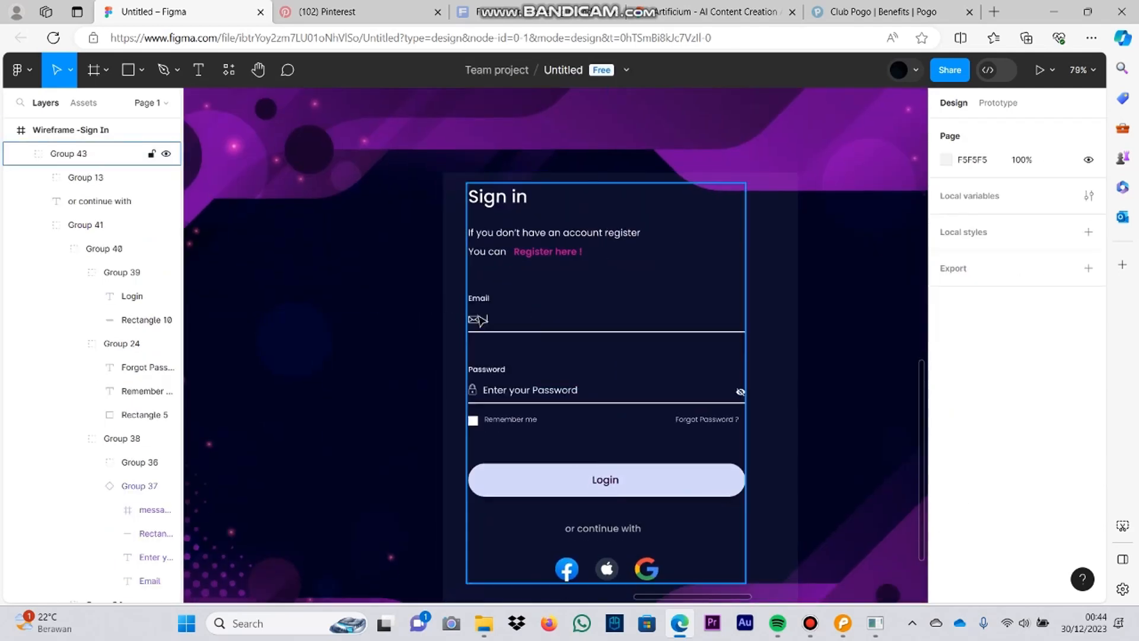
Step: Recolour the Email field's text cursor with the pink sampled from the "Register here !" link
scroll(594, 355, "up", 5)
left_click(331, 273)
double_click(330, 273)
double_click(330, 273)
scroll(996, 439, "down", 3)
left_click(946, 438)
left_click(770, 425)
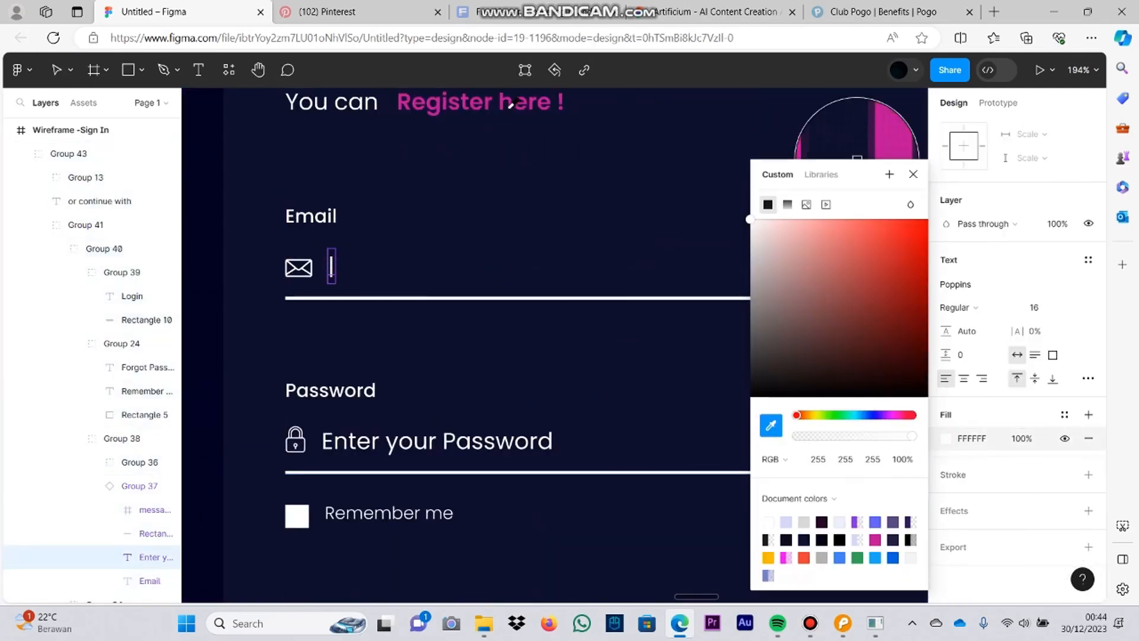
left_click(516, 101)
left_click(770, 426)
left_click(519, 100)
left_click(515, 246)
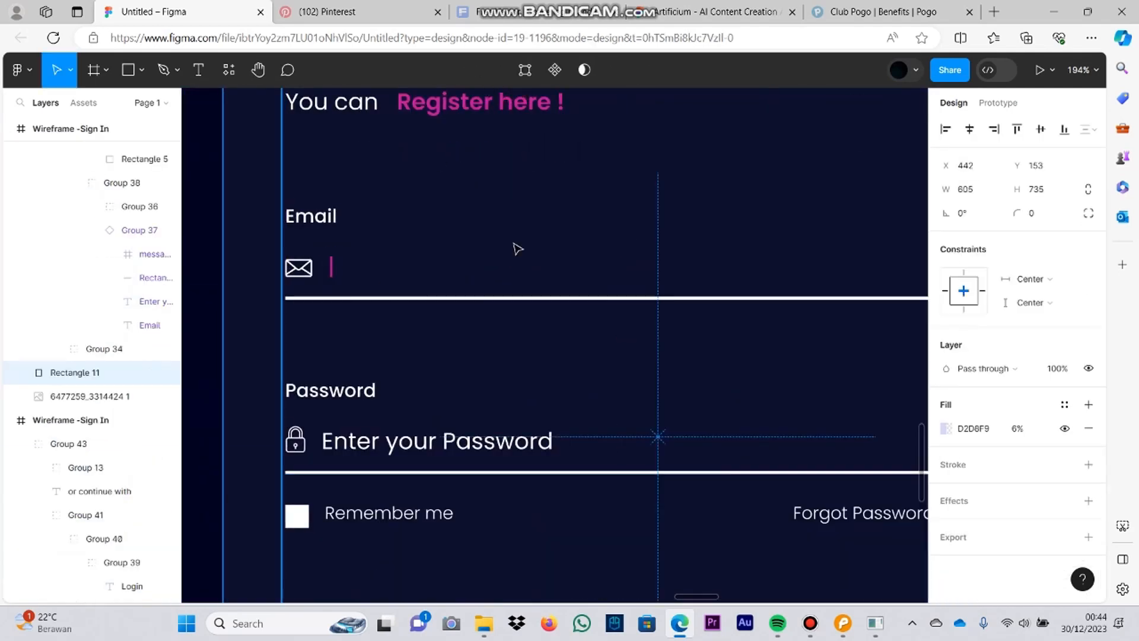
Step: Recolour the Email field's underline with the pink of the "Register here !" link
left_click(464, 298)
double_click(538, 298)
scroll(428, 392, "down", 1)
double_click(477, 289)
left_click(946, 464)
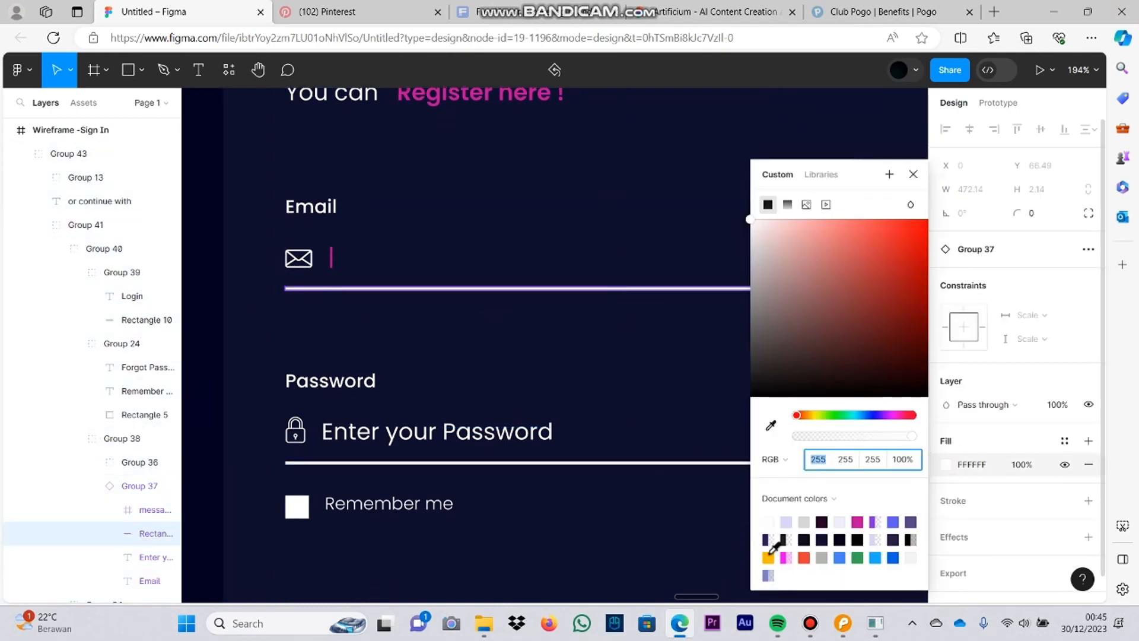
left_click(784, 557)
left_click(771, 425)
left_click(434, 96)
scroll(527, 317, "down", 3)
left_click(913, 174)
left_click(871, 347)
scroll(871, 347, "down", 7)
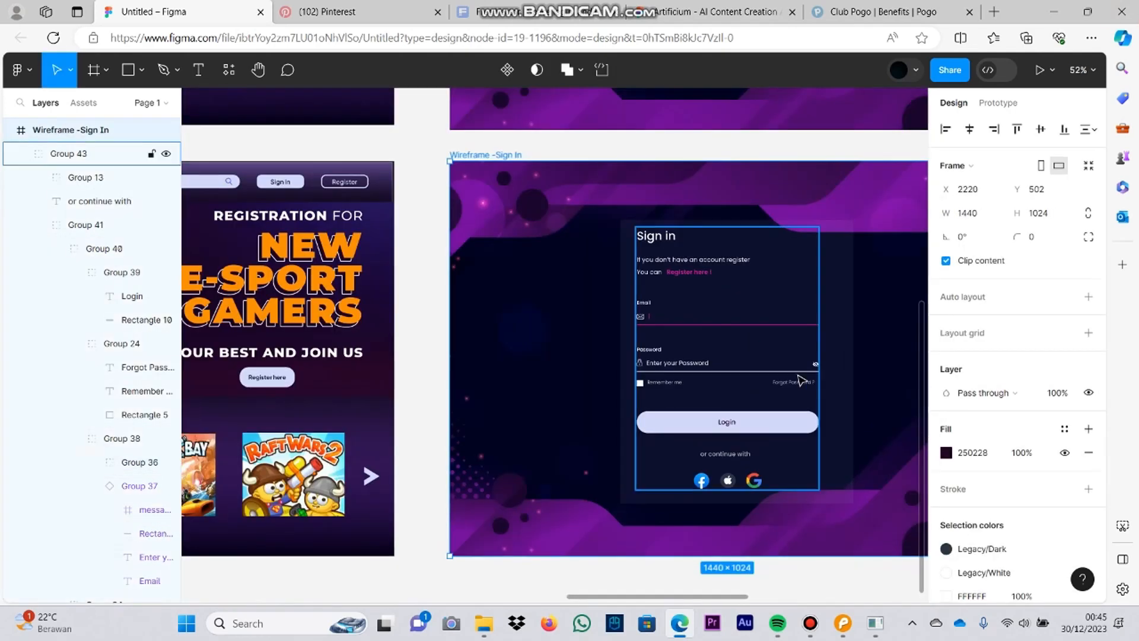
Step: Duplicate the original Sign In frame and place the copy below the Sign In screen with the active Email field
left_click(917, 330)
left_click(664, 205)
scroll(611, 180, "up", 1)
key("ctrl+d")
left_click_drag(656, 103, 404, 356)
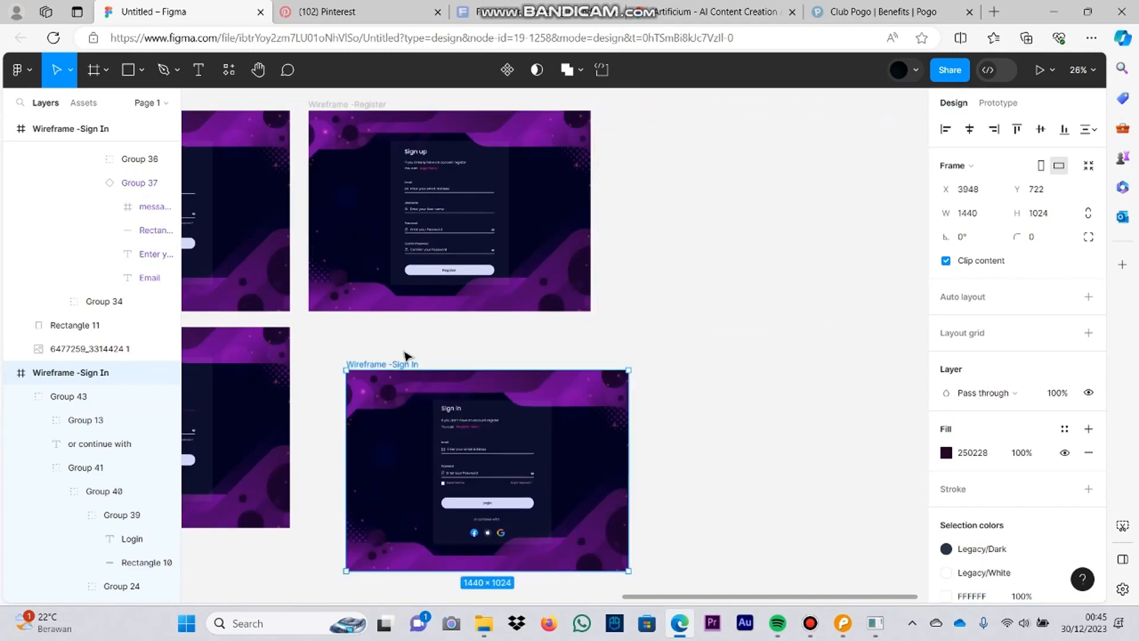
scroll(404, 356, "left", 5)
left_click_drag(739, 275, 396, 454)
scroll(451, 356, "down", 4)
scroll(470, 285, "up", 3)
Step: Replace the Password placeholder in the new Sign In copy with "|"
double_click(518, 339)
double_click(519, 339)
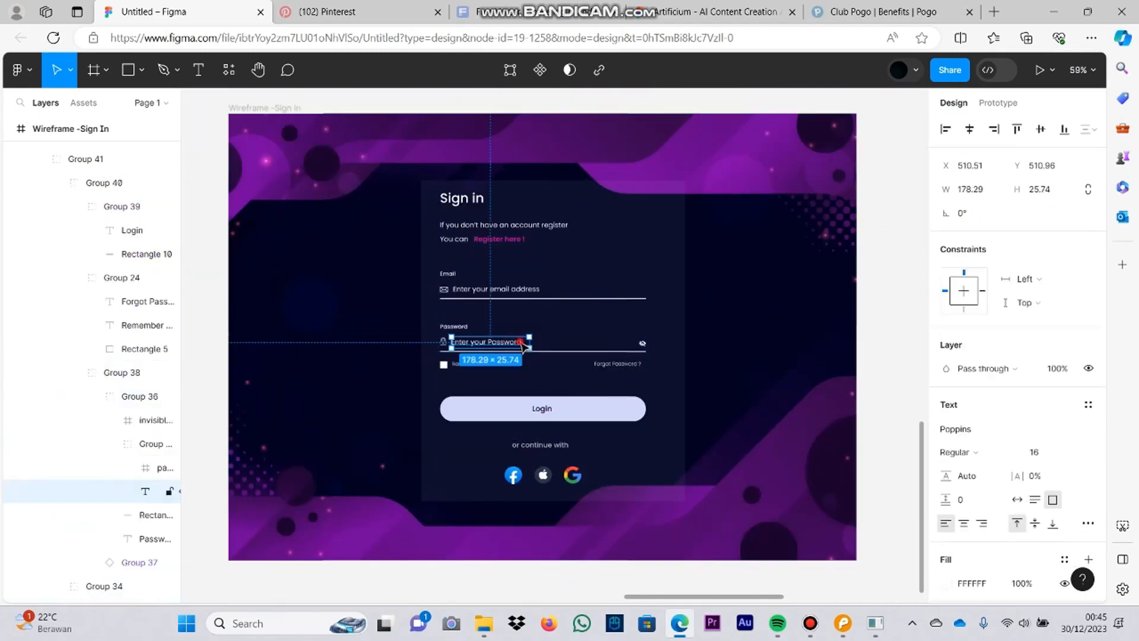
double_click(520, 340)
type("|")
left_click(779, 395)
Step: Recolour the Password field's text cursor with the pink sampled from the "Register here !" link
scroll(609, 334, "up", 3)
left_click(407, 373)
left_click(299, 349)
double_click(299, 348)
double_click(299, 349)
double_click(318, 355)
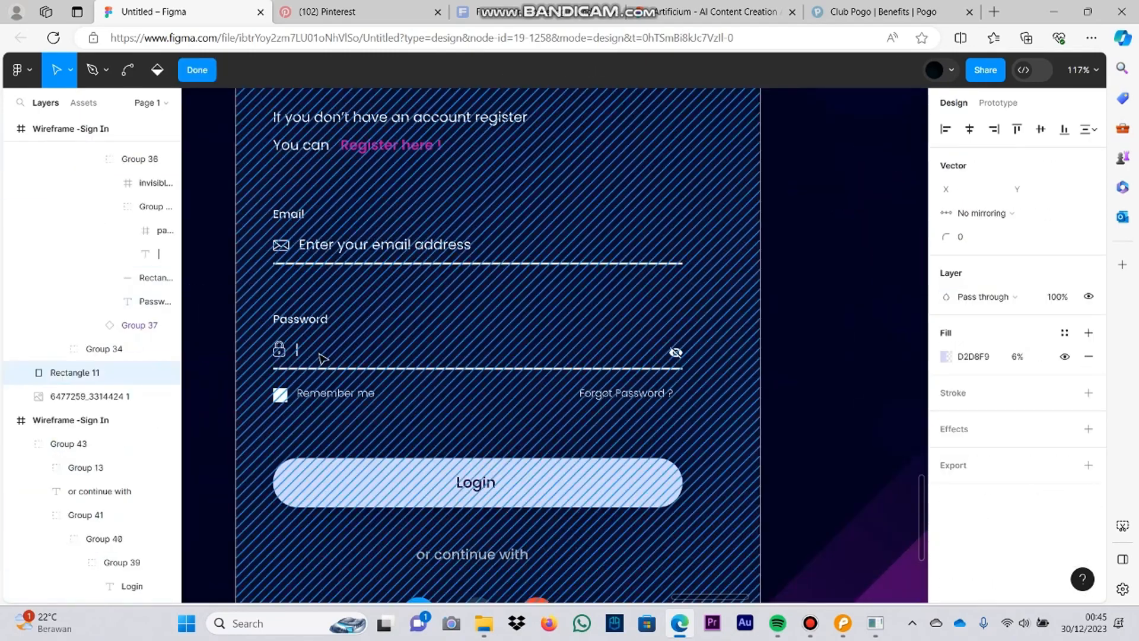
left_click(247, 78)
double_click(297, 352)
double_click(297, 351)
double_click(298, 351)
scroll(961, 498, "down", 3)
left_click(945, 438)
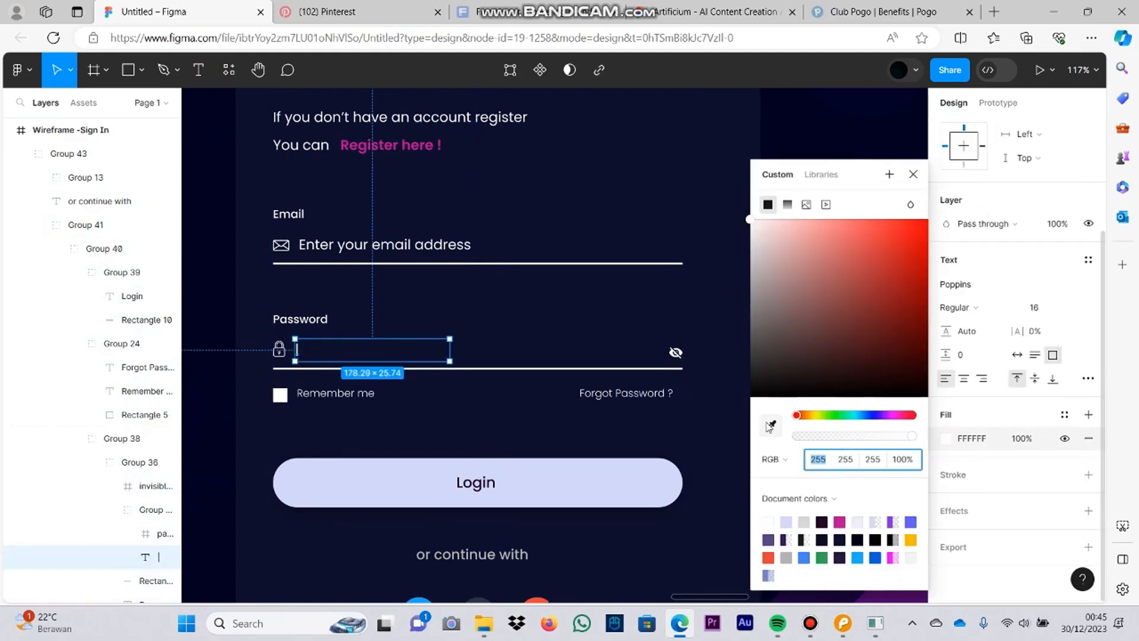
left_click(771, 426)
left_click(396, 146)
Step: Recolour the Password field's underline with the same link pink
left_click(427, 368)
left_click(946, 429)
left_click(771, 425)
left_click(392, 146)
left_click(595, 312)
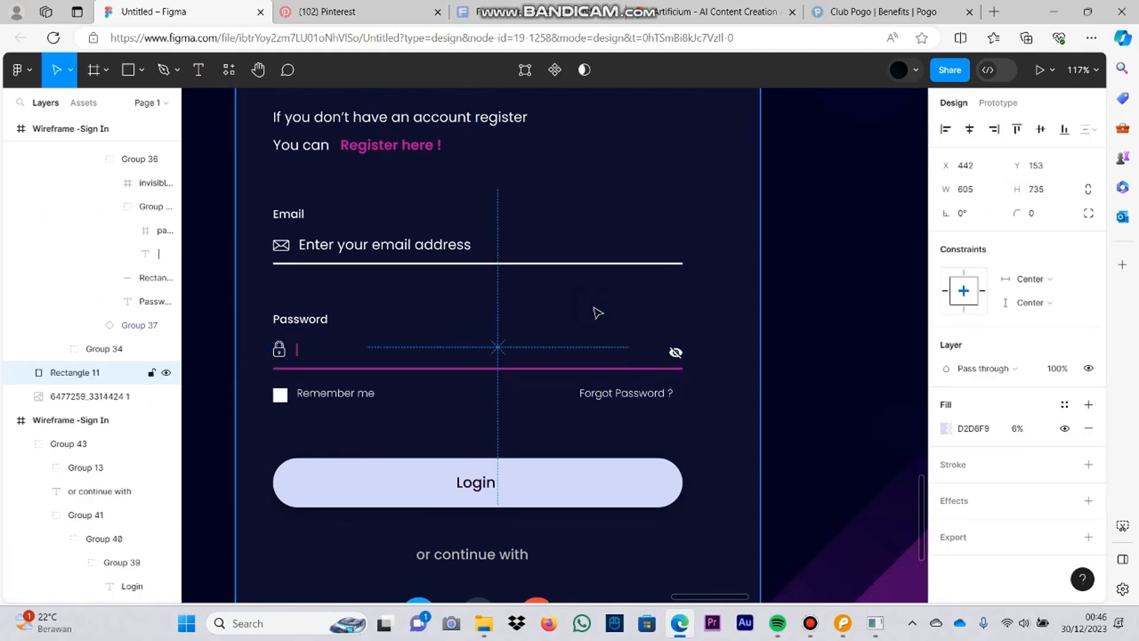
Step: Duplicate the Register frame and place the copy directly below the original
scroll(761, 267, "down", 5)
left_click(580, 193)
left_click(856, 216)
scroll(856, 216, "down", 2)
scroll(765, 246, "up", 4)
scroll(574, 224, "up", 3)
left_click_drag(578, 223, 722, 379)
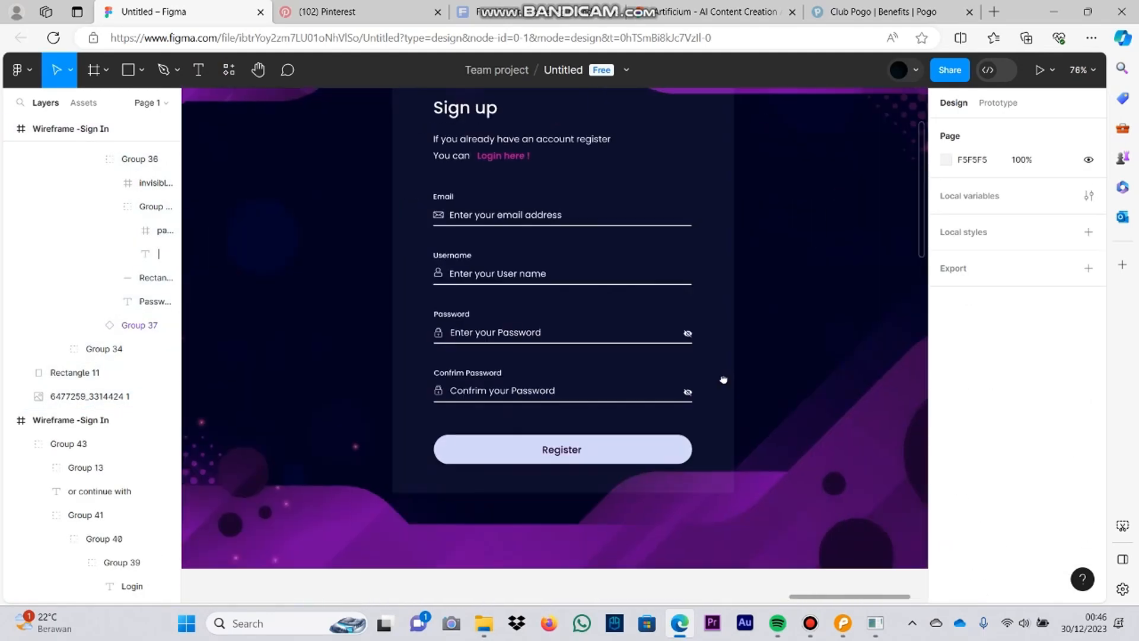
scroll(692, 297, "down", 6)
key("ctrl+z")
key("ctrl+shift+z")
left_click(557, 197)
key("ctrl+d")
left_click_drag(831, 195, 558, 408)
Step: Replace the Email placeholder in the new Register copy with "|"
left_click(854, 385)
scroll(854, 380, "up", 3)
scroll(620, 263, "down", 4)
double_click(561, 368)
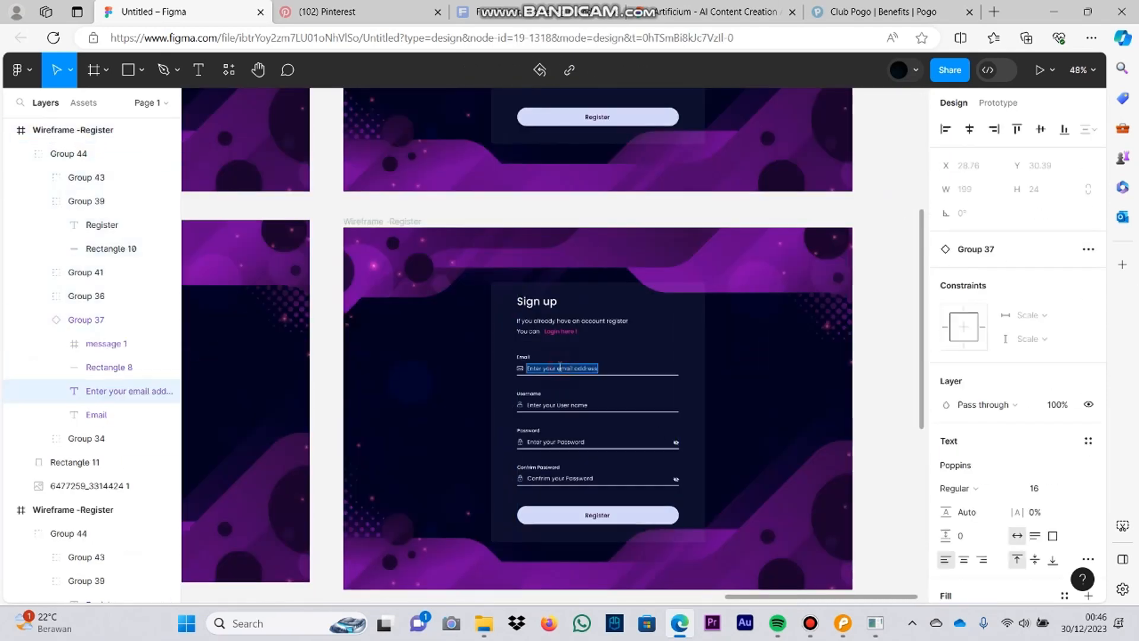
type("|")
Step: Recolour the Sign up form's Email text cursor with the pink sampled from the "Login here !" link
key("ctrl+a")
scroll(1002, 415, "down", 3)
left_click(946, 473)
left_click(771, 426)
left_click(570, 331)
left_click(551, 382)
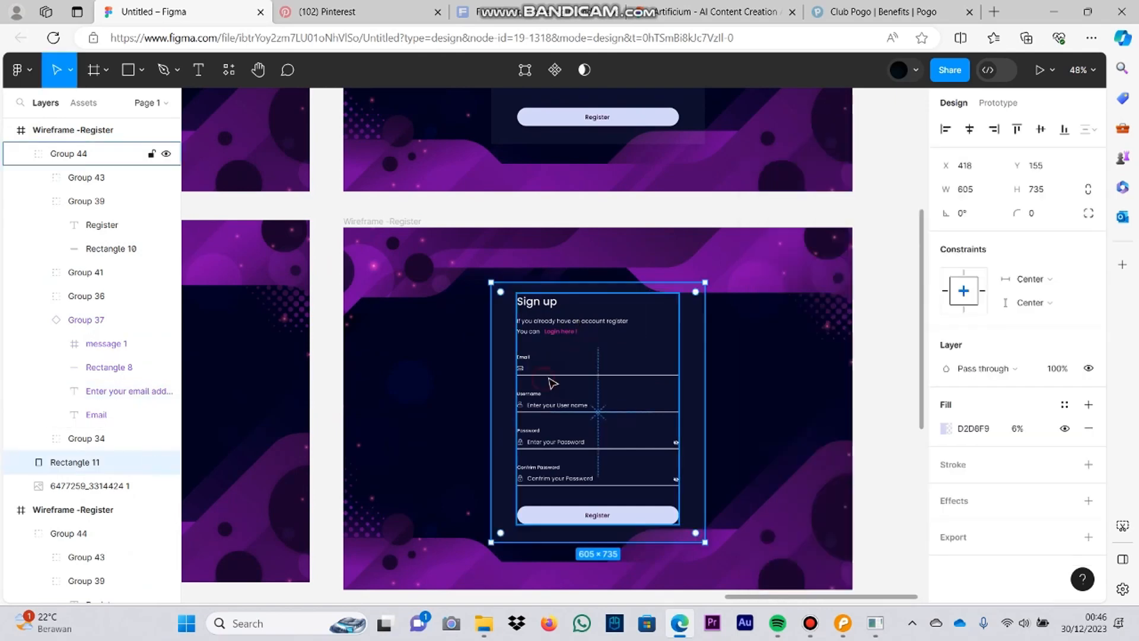
Step: Recolour the underline of the Sign up form's Email field with the pink of the "Login here !" link
double_click(552, 375)
scroll(552, 375, "up", 7)
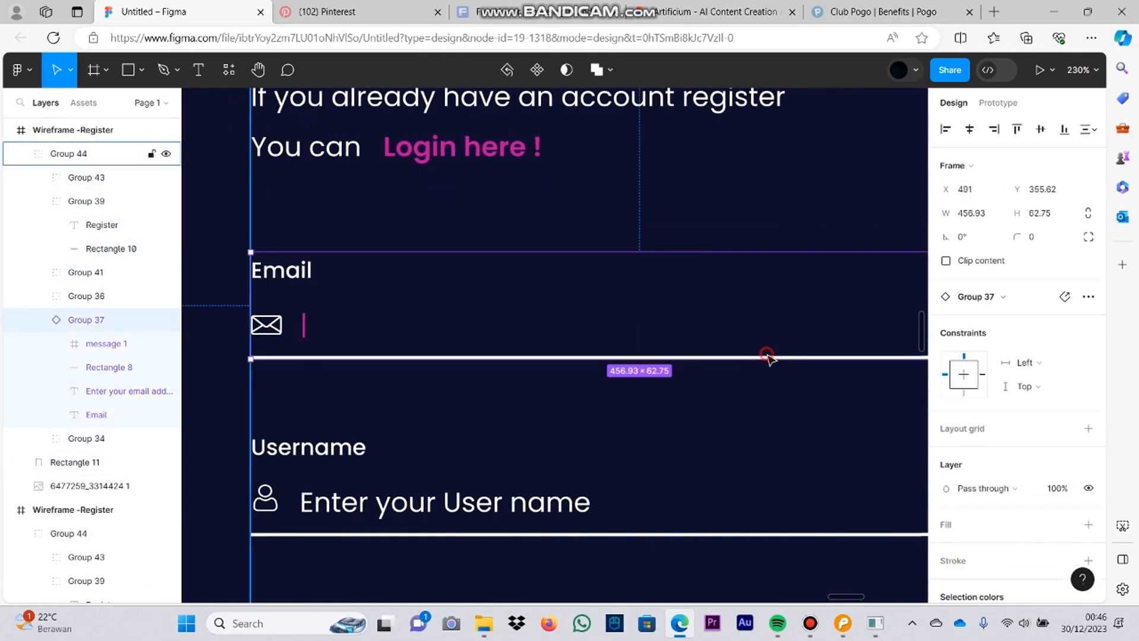
scroll(617, 306, "down", 5)
double_click(592, 363)
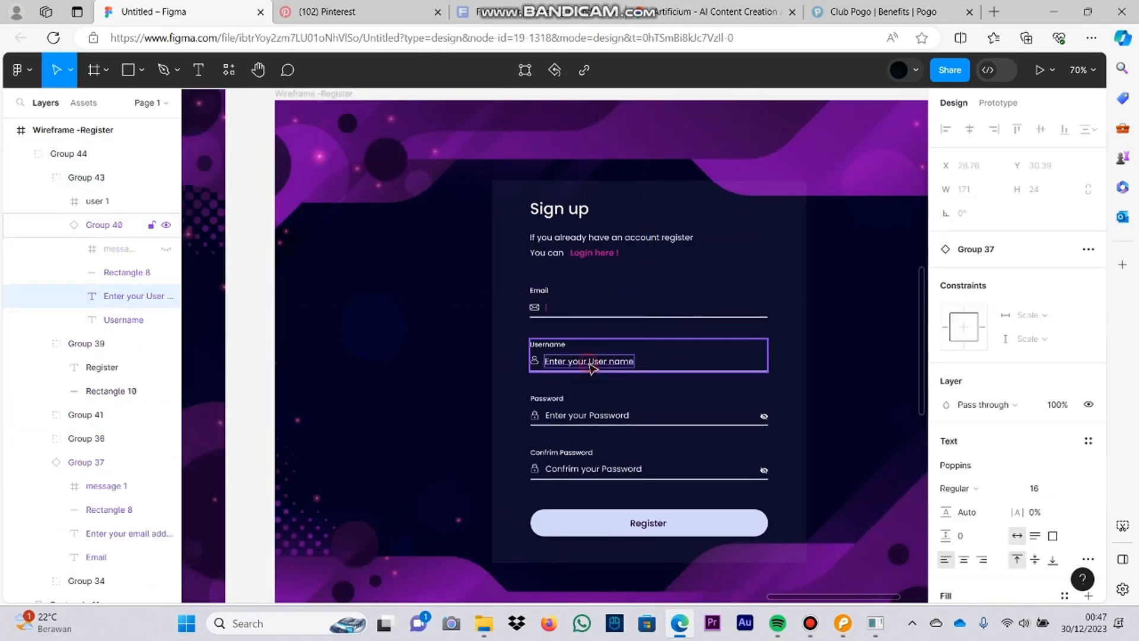
left_click(564, 317)
left_click_drag(564, 317, 563, 310)
key("ctrl+z")
double_click(543, 290)
left_click(551, 317)
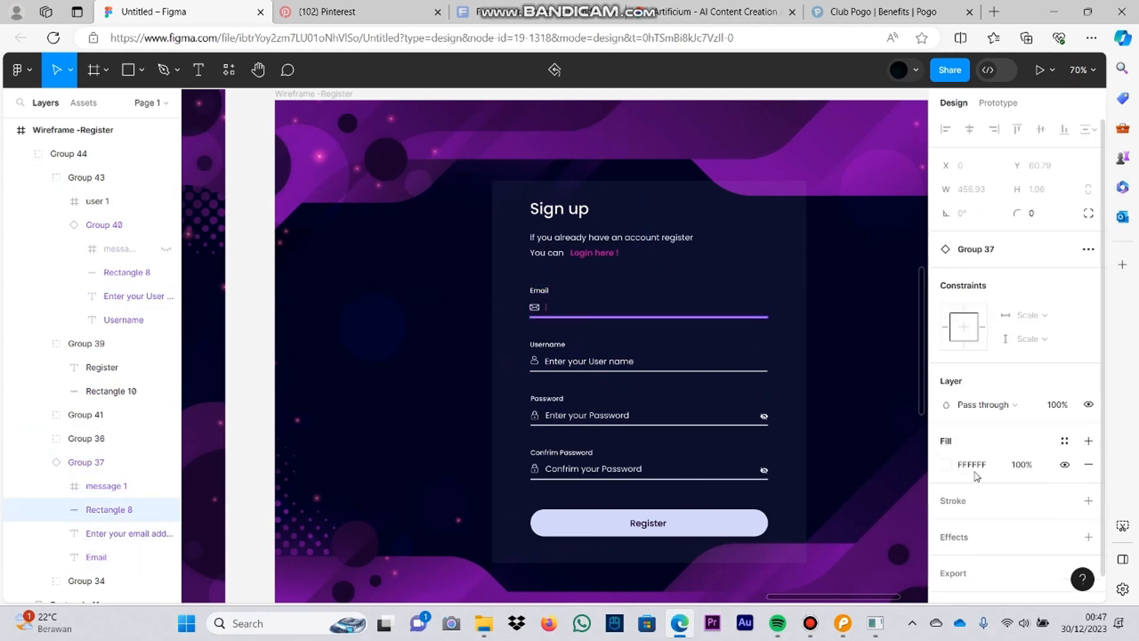
left_click(945, 464)
key("i")
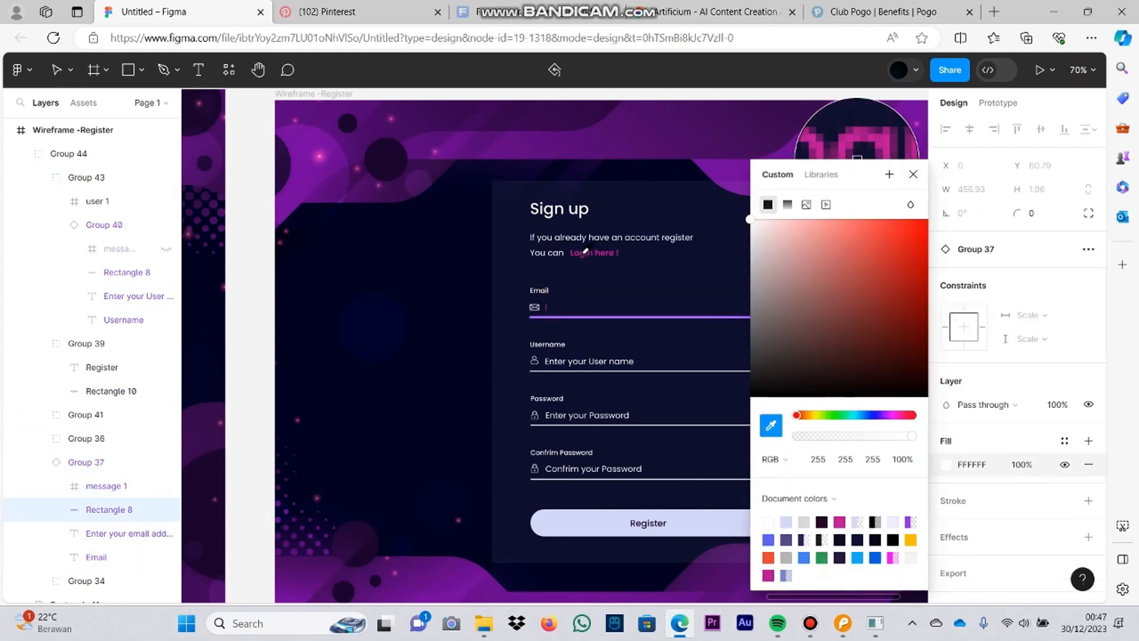
left_click(640, 363)
Step: Make three more copies of the original Register frame and stack them in a column below the Email-active version
scroll(847, 382, "down", 5)
left_click(583, 100)
key("ctrl+d")
left_click_drag(840, 99, 603, 453)
scroll(629, 320, "down", 3)
key("ctrl+d")
left_click_drag(839, 272, 601, 451)
scroll(640, 422, "down", 3)
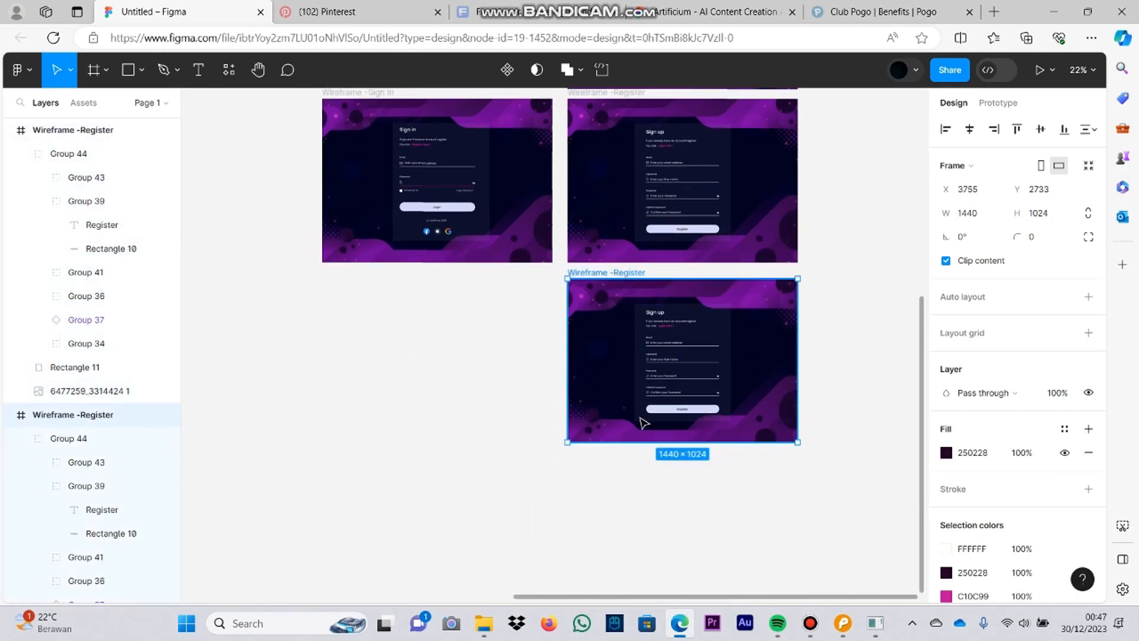
key("ctrl+d")
left_click_drag(843, 274, 583, 453)
Step: Replace the Username placeholder in the next Register copy with "|"
scroll(681, 311, "up", 8)
scroll(639, 389, "up", 3)
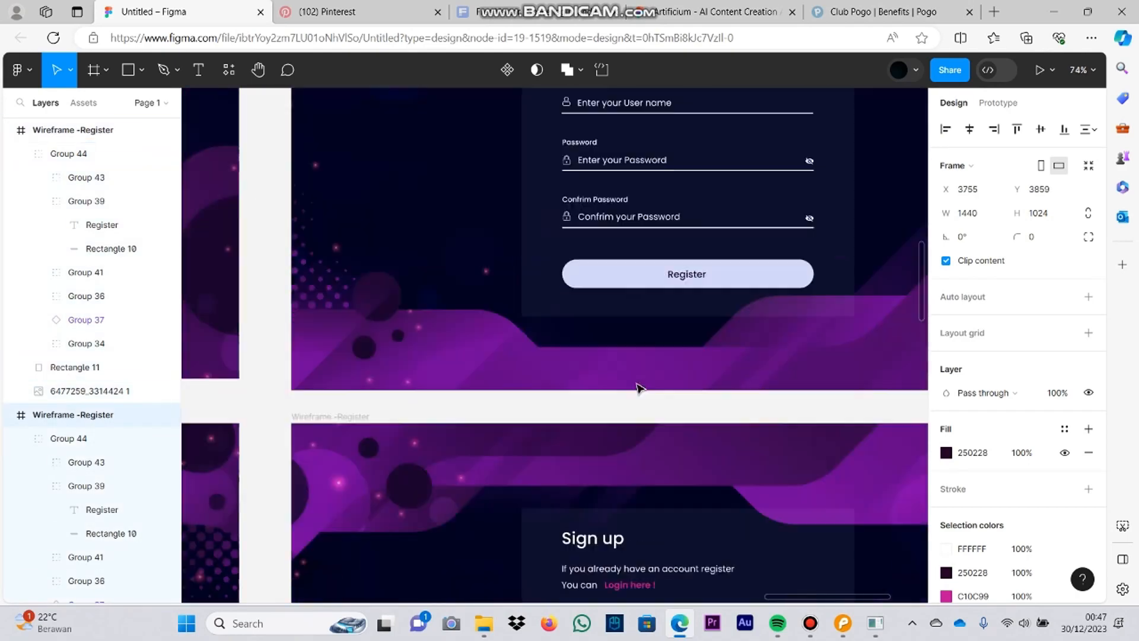
scroll(638, 389, "down", 4)
double_click(603, 398)
double_click(605, 400)
type("|")
key("ctrl+a")
Step: Recolour the Username field's text cursor with the pink of the "Login here !" link
scroll(993, 415, "down", 3)
left_click(945, 438)
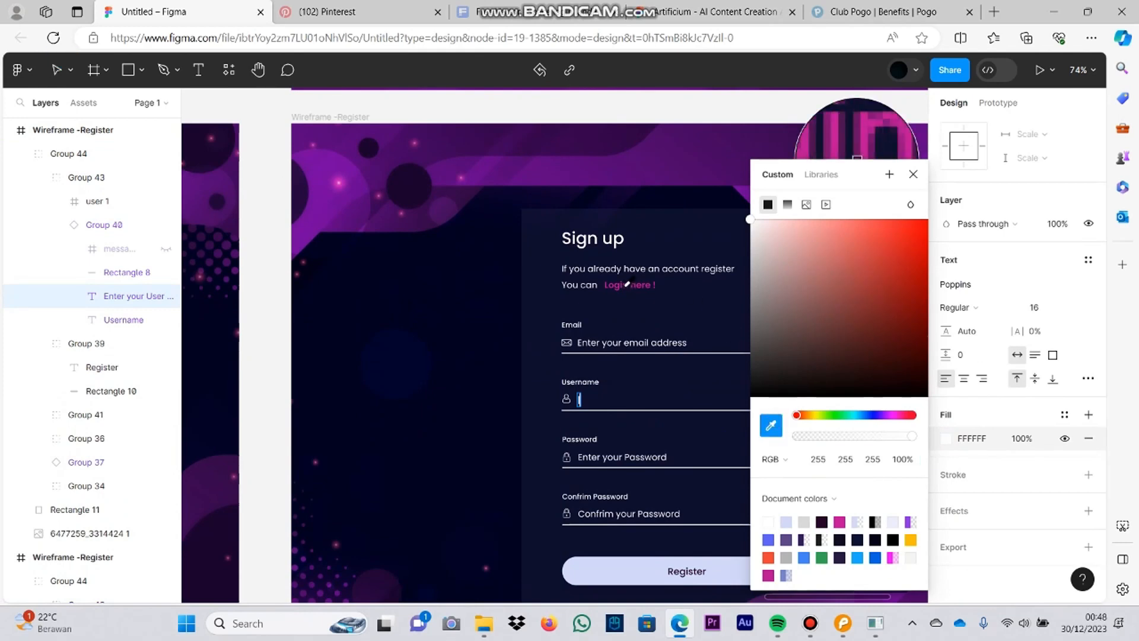
left_click(896, 415)
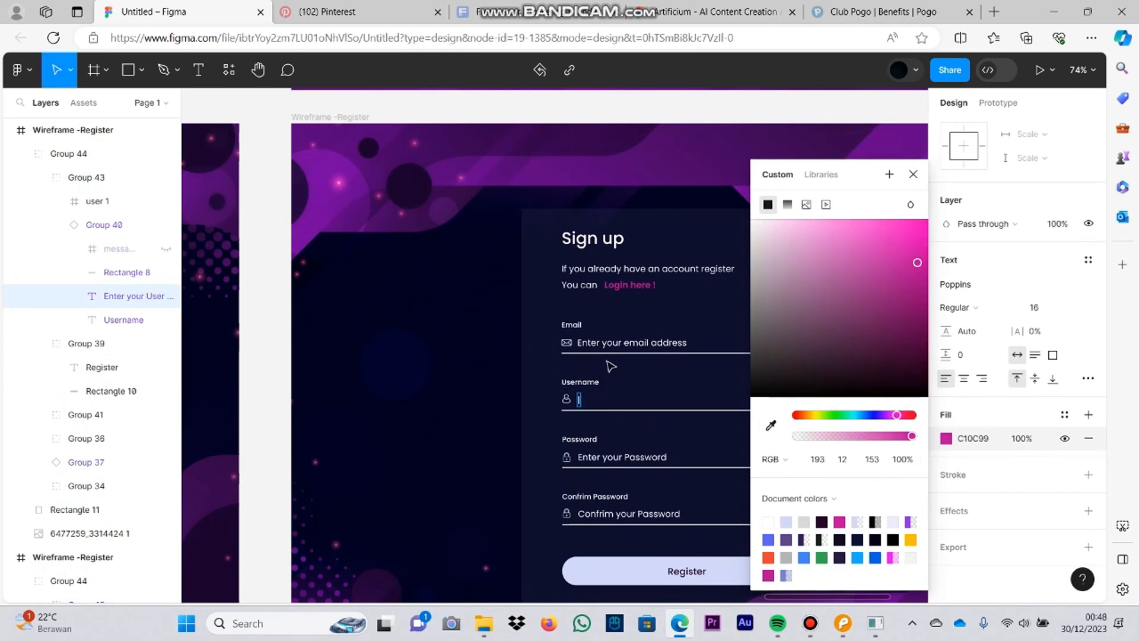
left_click(771, 425)
scroll(645, 273, "up", 3)
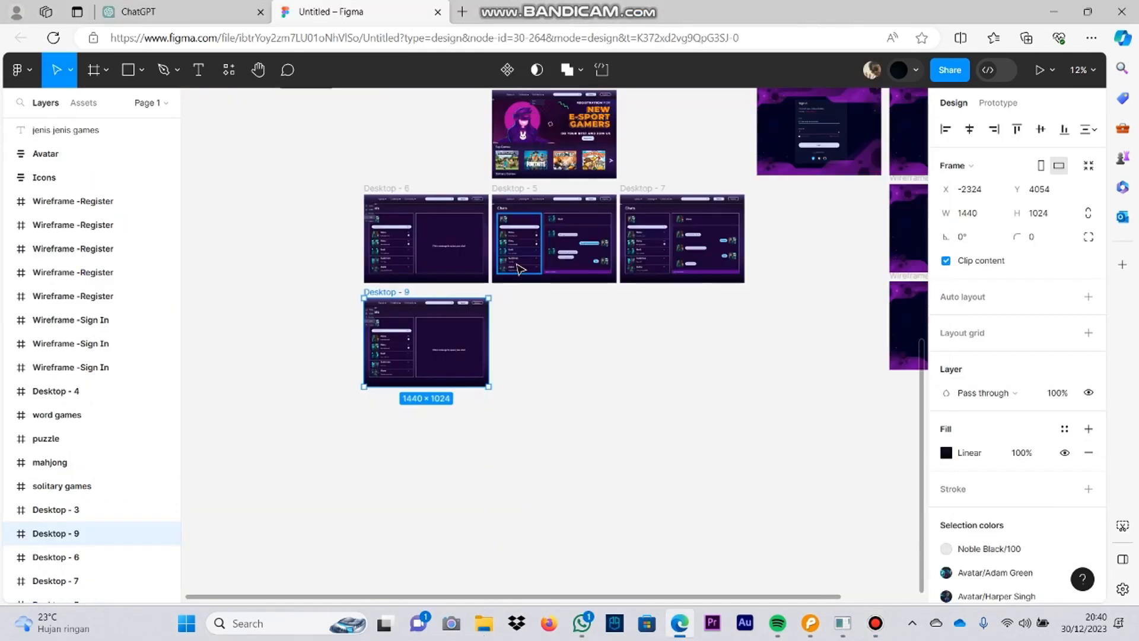
scroll(868, 277, "up", 3)
scroll(480, 262, "down", 2)
left_click(480, 262)
left_click(396, 294)
key("Delete")
left_click(454, 299)
key("Delete")
key("ctrl+z")
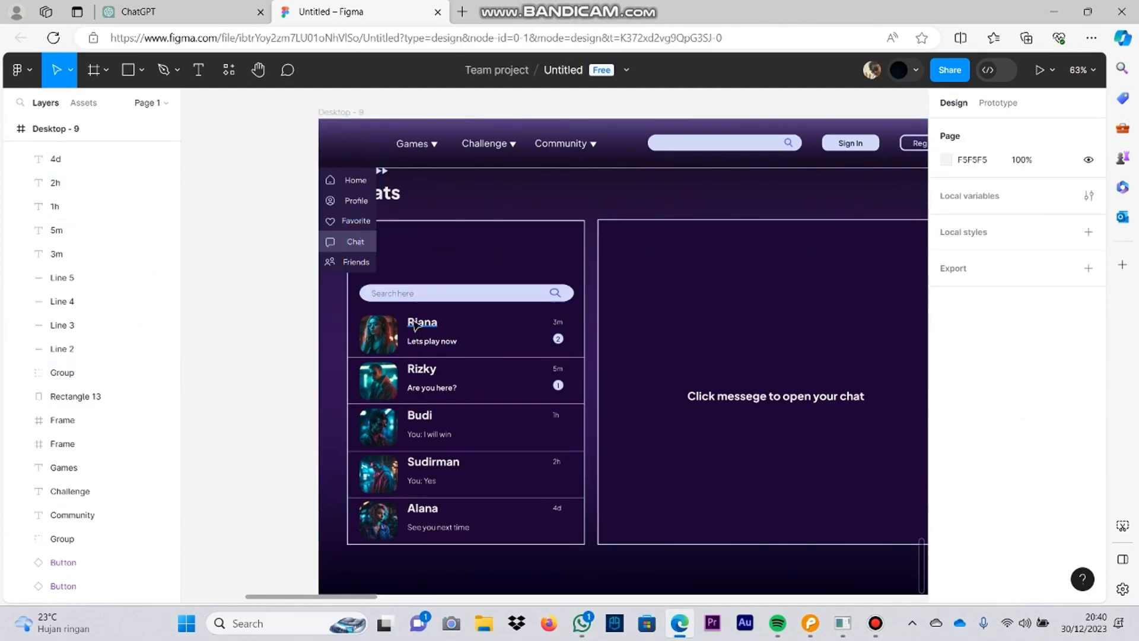
key("ctrl+z")
key("ctrl+z")
Step: Delete the chat search field and the first conversation row from the Desktop - 9 frame, keeping the profile avatar
left_click(399, 294)
key("Delete")
left_click(558, 339)
key("Delete")
left_click(378, 334)
Step: Delete the four remaining conversation rows from the chat list in Desktop - 9
key("Delete")
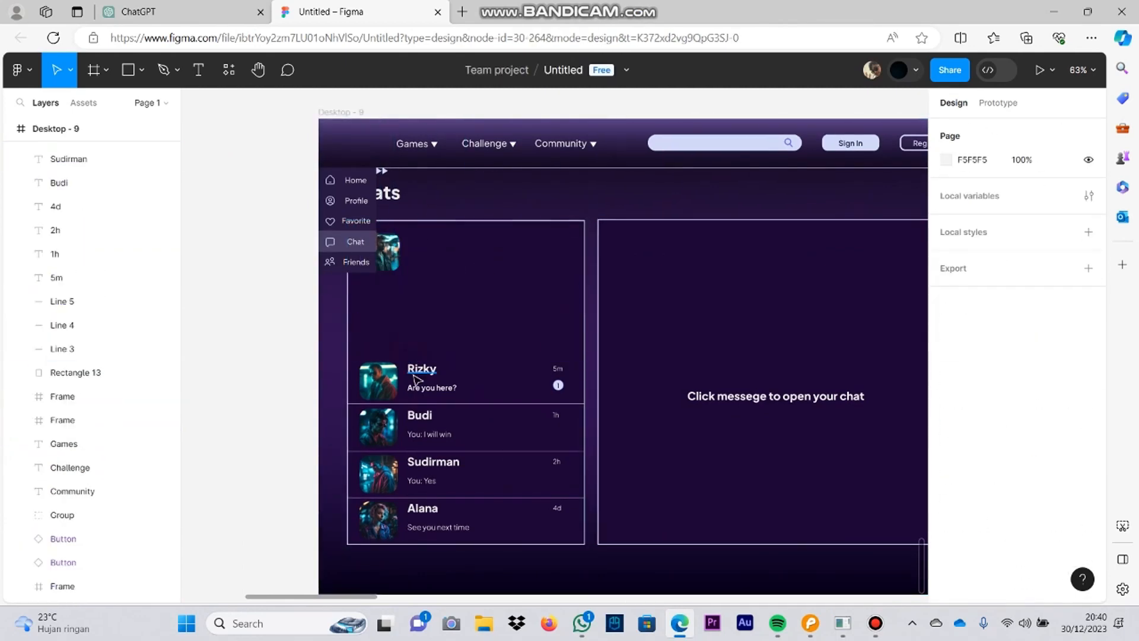
left_click(421, 370)
key("Delete")
left_click(430, 434)
key("Delete")
left_click(434, 463)
key("Delete")
left_click(429, 527)
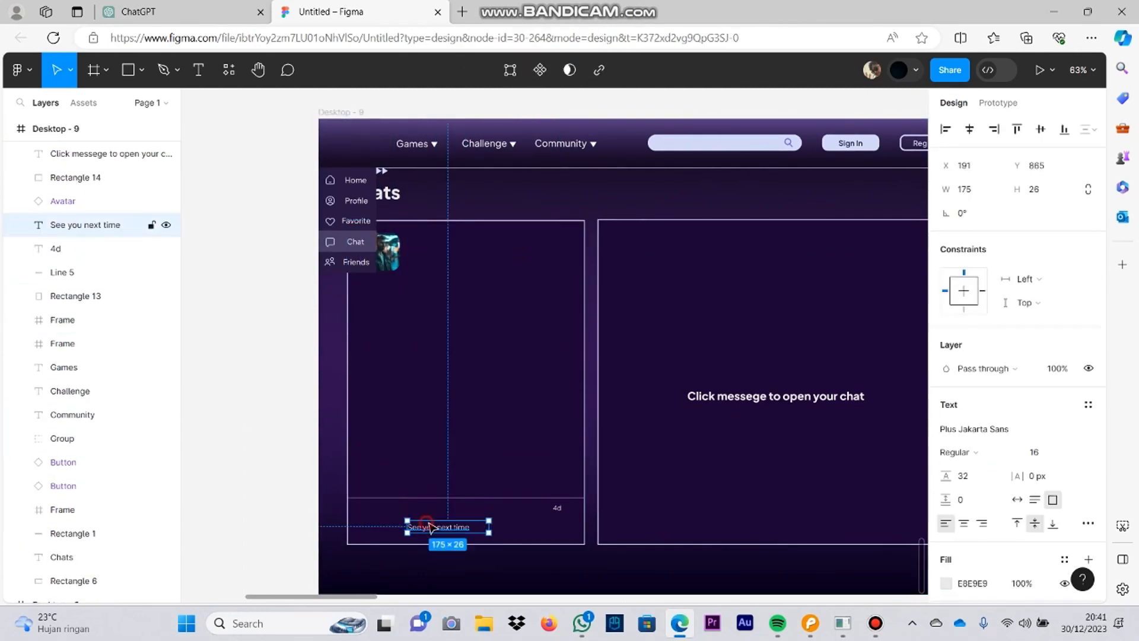
Step: Delete the Sign In and Register buttons from the Desktop - 9 header
key("Delete")
scroll(646, 320, "up", 2)
left_click(308, 362)
left_click(577, 342)
key("Delete")
left_click(649, 351)
key("Delete")
scroll(649, 351, "left", 4)
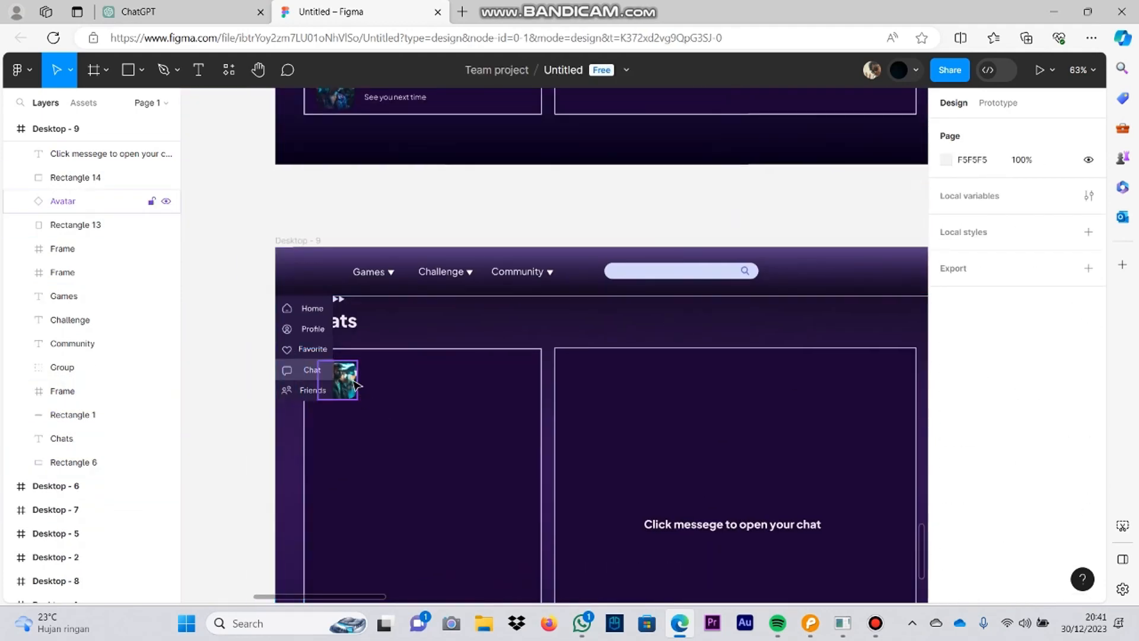
Step: Move the profile avatar from the chat list into the header beyond the search bar and resize it to about 43 by 45
left_click_drag(358, 385, 855, 276)
scroll(753, 354, "right", 3)
scroll(743, 356, "up", 5)
left_click_drag(509, 475, 436, 404)
left_click(484, 409)
left_click(414, 382)
left_click(481, 403)
scroll(594, 306, "left", 3)
left_click(594, 305)
left_click_drag(627, 336, 633, 346)
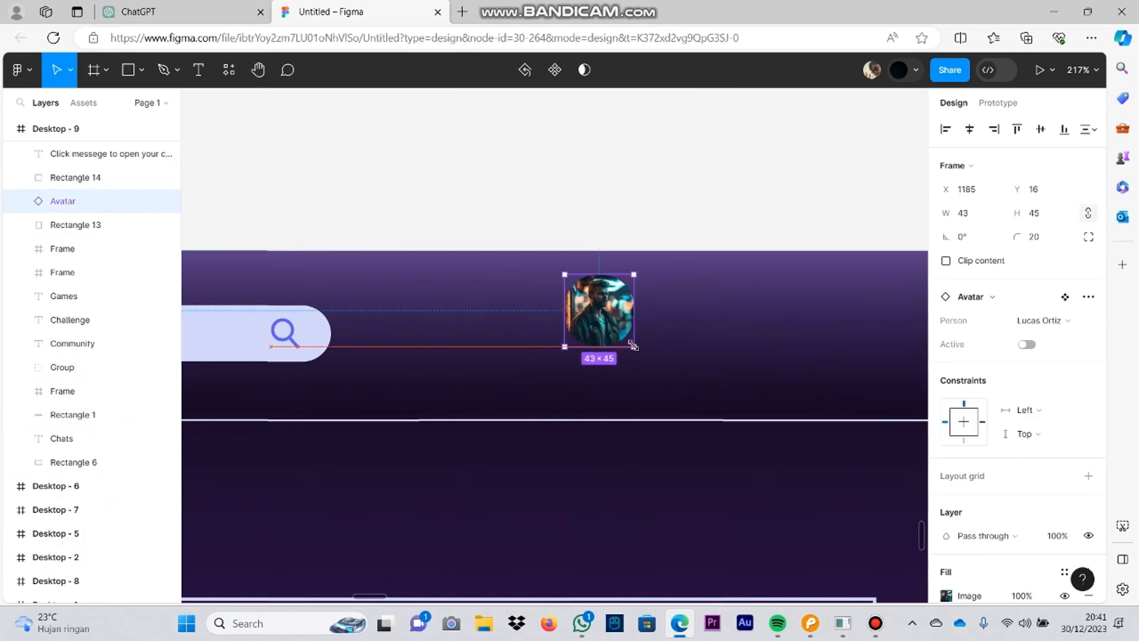
Step: Reposition the avatar in the header at about X 1198, Y 31, in line with the search bar
left_click(643, 307)
scroll(642, 308, "right", 2)
left_click_drag(516, 314, 568, 343)
scroll(577, 334, "down", 5)
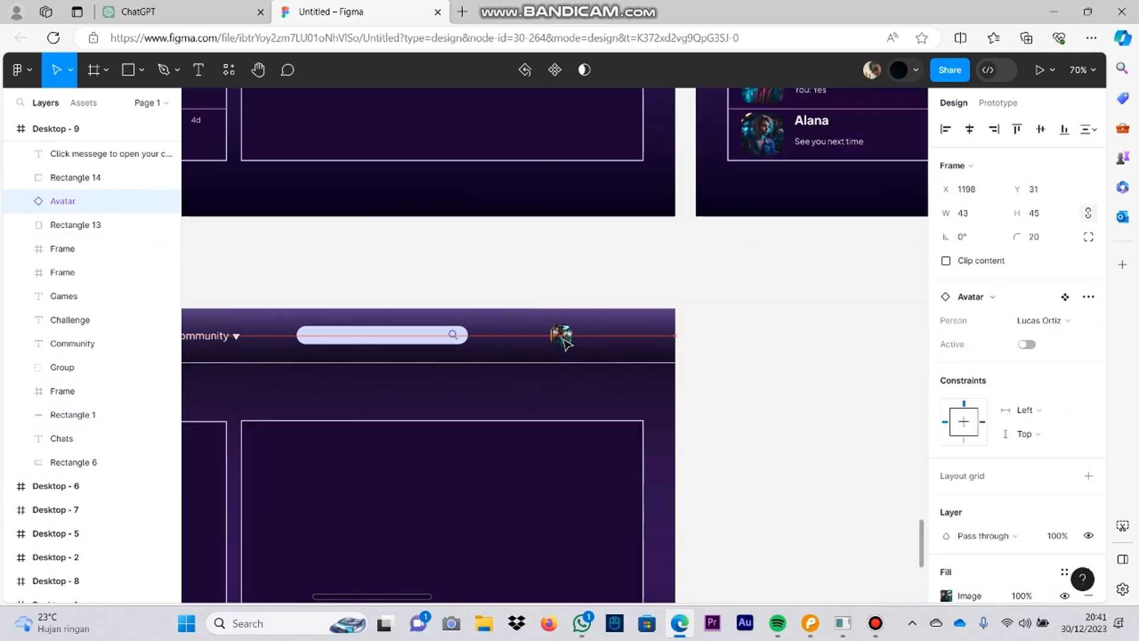
Step: Copy the profile name text into the Desktop - 9 header beside the avatar, at about X 1292, Y 40
scroll(776, 273, "up", 5)
left_click(776, 273)
right_click(714, 335)
mouse_move(587, 492)
left_mouse_down()
mouse_move(708, 333)
mouse_move(582, 490)
left_mouse_up()
left_click(857, 286)
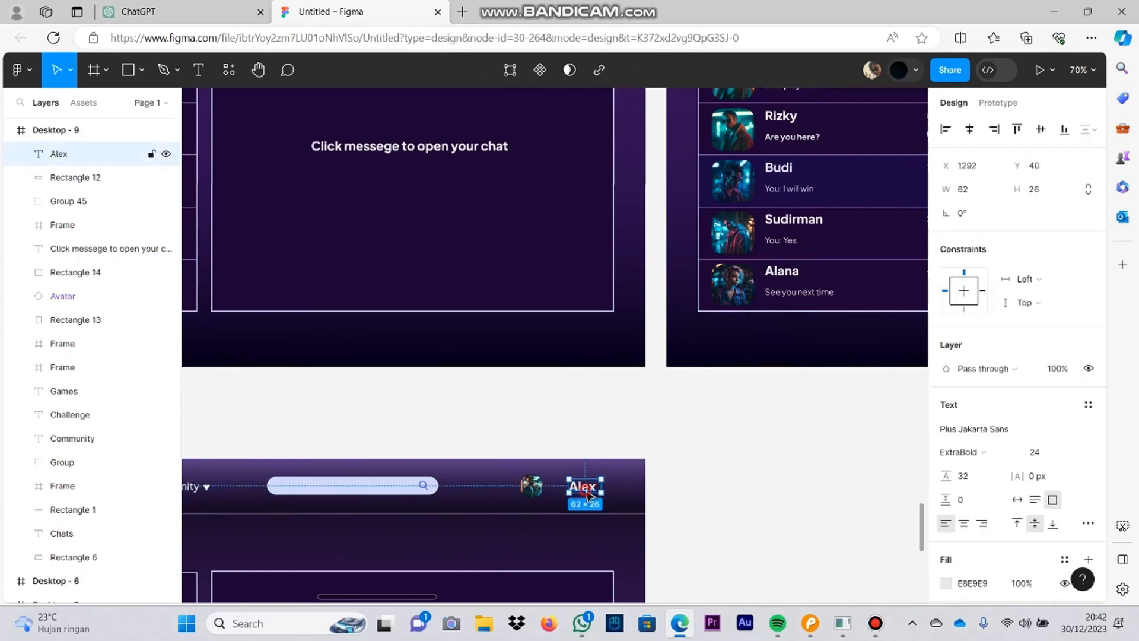
Step: Enlarge the header avatar to about 54 by 53 and align the profile name beside it
left_click(670, 510)
left_click_drag(645, 518, 766, 409)
scroll(688, 388, "up", 8)
left_click(516, 362)
left_click_drag(546, 396, 580, 419)
left_click(630, 420)
scroll(630, 421, "down", 3)
left_click_drag(553, 375, 558, 367)
scroll(622, 356, "down", 5)
scroll(711, 309, "left", 5)
left_click(740, 296)
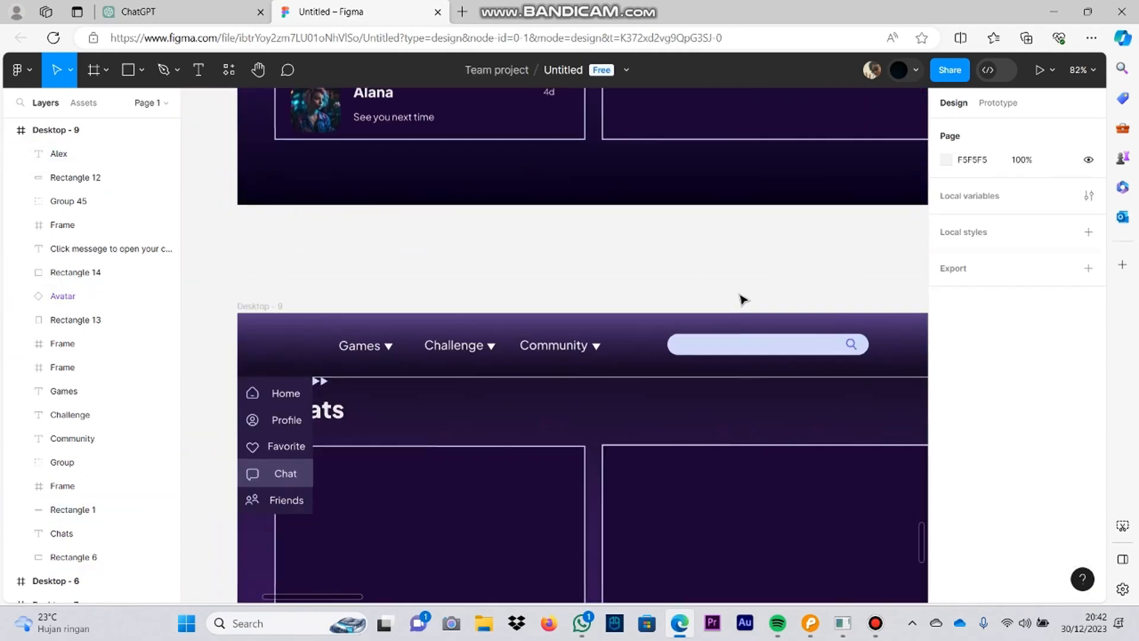
Step: Group the avatar with the name and place a copied highlight rectangle, resized to 201 by 67, behind them
scroll(653, 326, "down", 2)
left_click(541, 342)
scroll(541, 342, "up", 5)
key("ctrl+c")
scroll(539, 338, "right", 10)
key("ctrl+v")
left_click_drag(504, 344, 440, 311)
left_click_drag(591, 349, 649, 344)
left_click(569, 331)
left_click(449, 329, "shift")
right_click(449, 329)
left_click(536, 294)
Step: Set the fill of the rectangle behind the avatar and name to 556FFF at 26% opacity
left_click(945, 428)
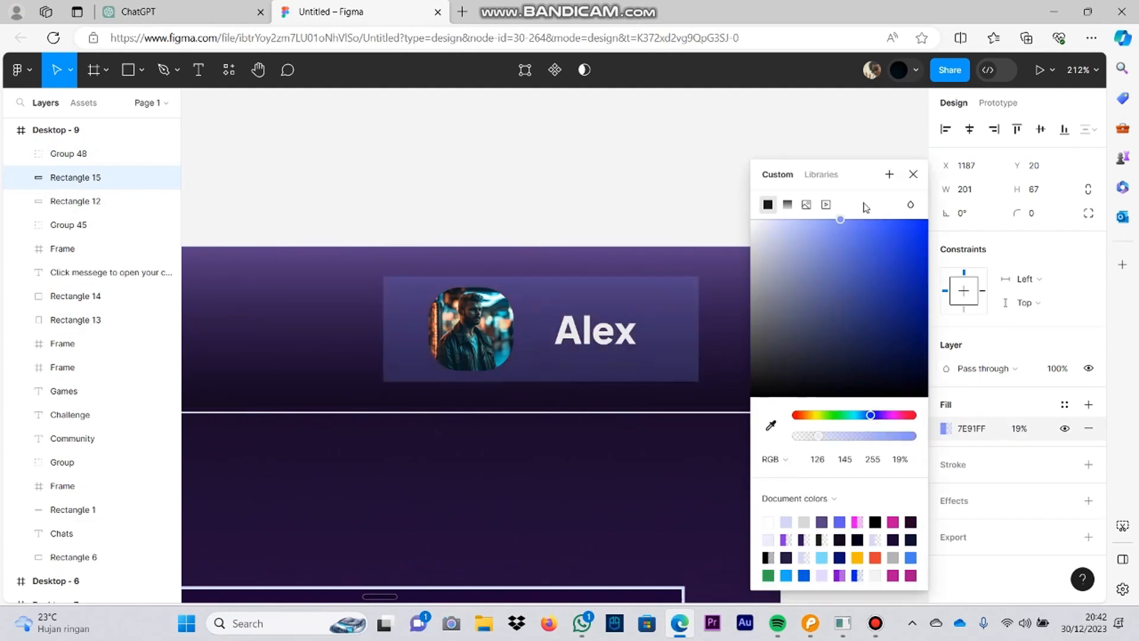
left_click(821, 521)
left_click(786, 521)
left_click_drag(778, 225, 869, 204)
left_click_drag(912, 436, 826, 438)
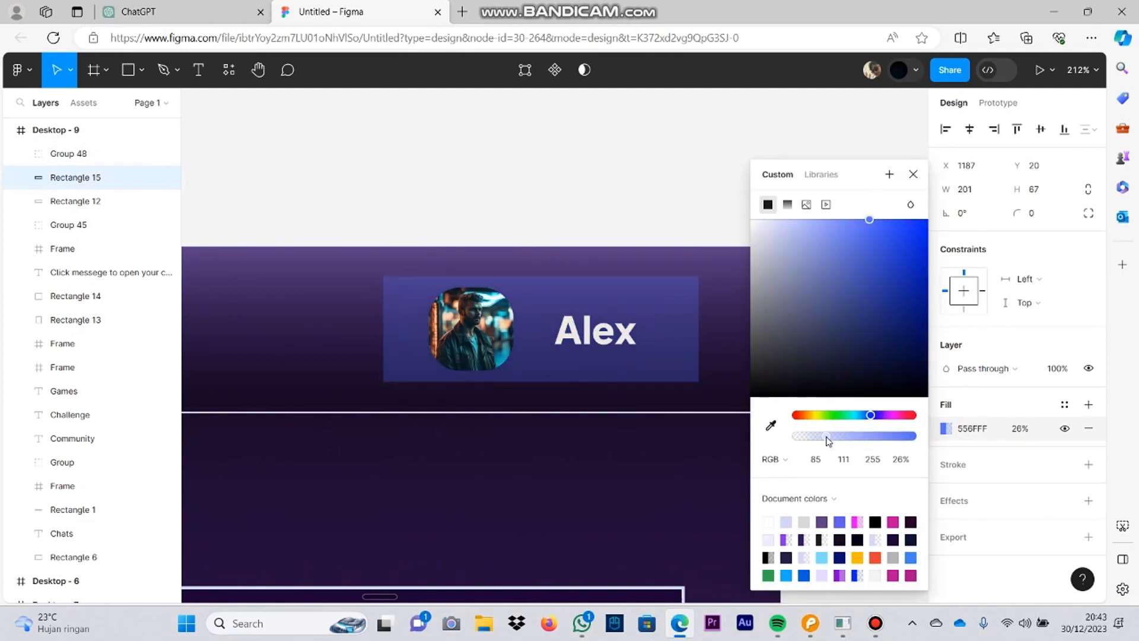
Step: Set the corner radius to 40 on the backing rectangle and 37 on the avatar and name group
left_click(595, 331)
left_click(1035, 240)
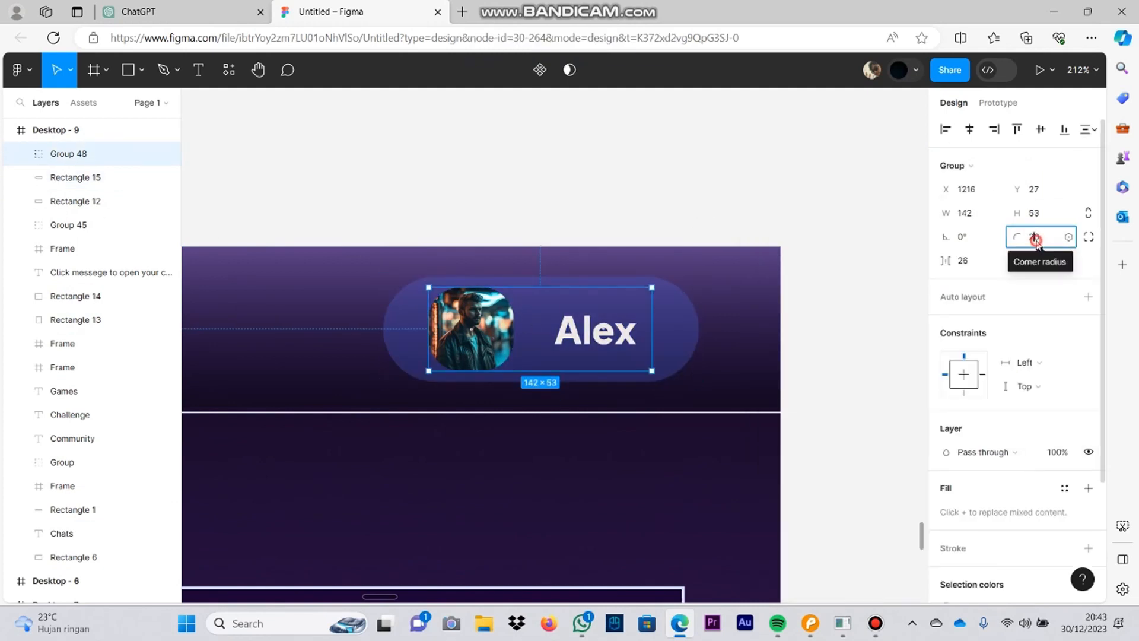
left_click_drag(929, 286, 939, 287)
left_click(689, 302)
left_click(675, 197)
Step: Recolor the rounded rectangle behind the avatar and name to D2D8F9 at 34% opacity
scroll(674, 197, "down", 4)
left_click_drag(533, 184, 525, 231)
scroll(525, 232, "down", 3)
left_click(672, 254)
left_click(945, 429)
left_click_drag(869, 220, 793, 212)
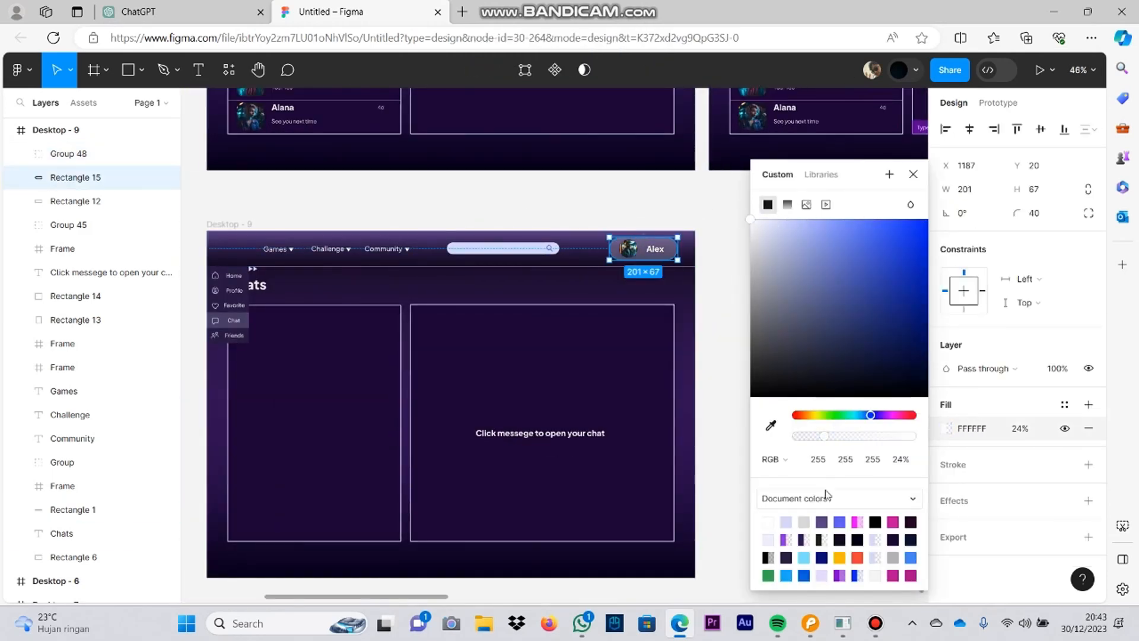
left_click(833, 436)
left_click(722, 517)
scroll(665, 246, "up", 5)
Step: Narrow the rounded rectangle slightly and nudge the avatar and name group so it sits centered on it
left_click(681, 240)
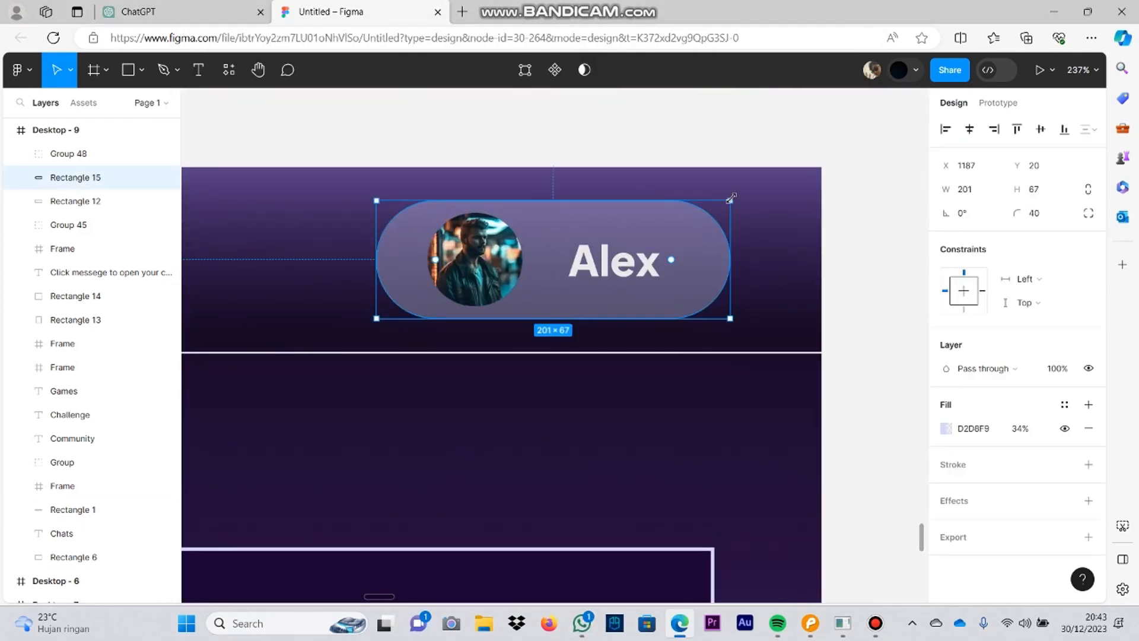
left_click_drag(694, 225, 692, 225)
double_click(614, 262)
left_click_drag(614, 262, 622, 262)
left_click_drag(509, 291, 528, 291)
key("ctrl+z")
key("ctrl+z")
left_click(865, 282)
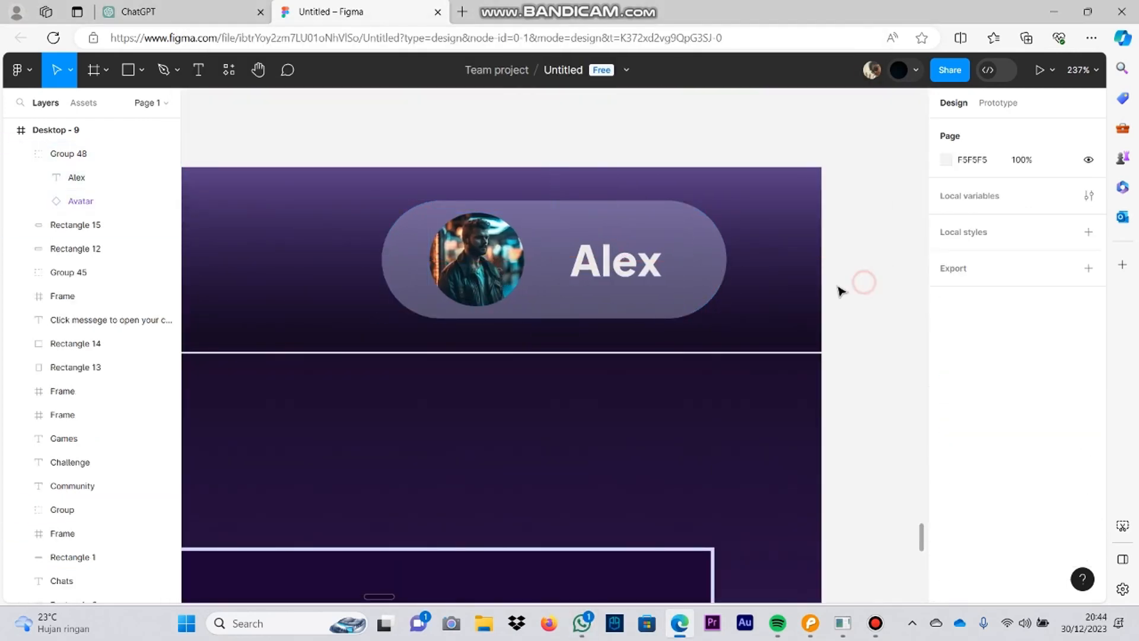
Step: Change the Chats page heading in Desktop - 9 to Profile
scroll(738, 266, "down", 5)
left_click(729, 266)
scroll(351, 447, "left", 4)
scroll(350, 447, "down", 3)
left_click(350, 447)
scroll(385, 356, "up", 2)
left_click(423, 266)
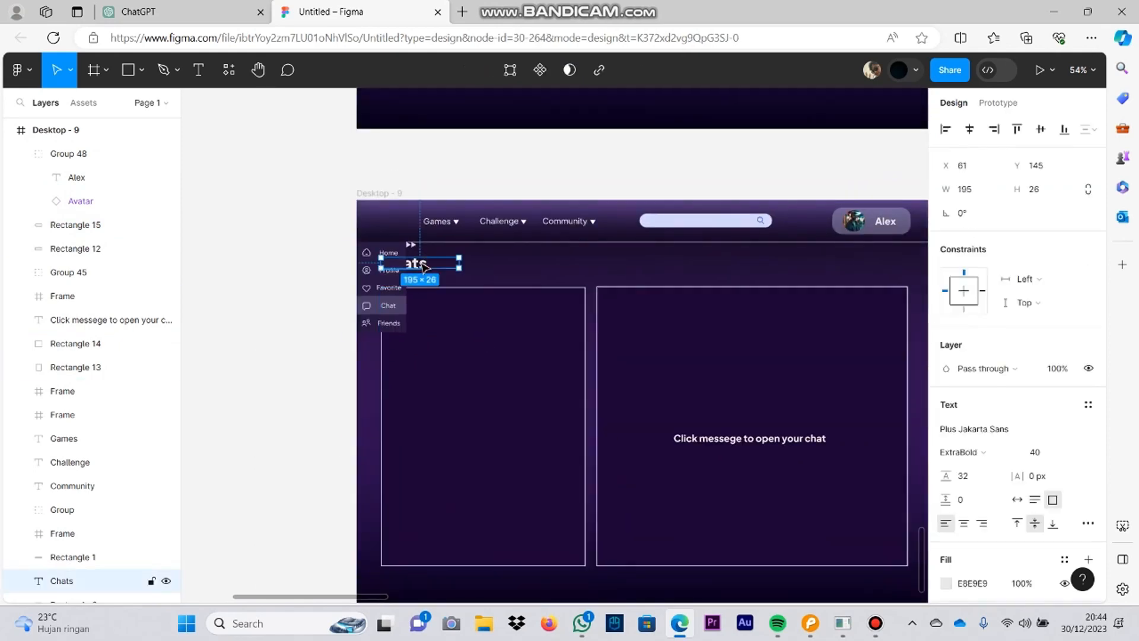
left_click(461, 153)
Step: Check the profile page mockup in Pencil and add a My Profile heading inside the smaller panel of Desktop - 9
left_click(810, 623)
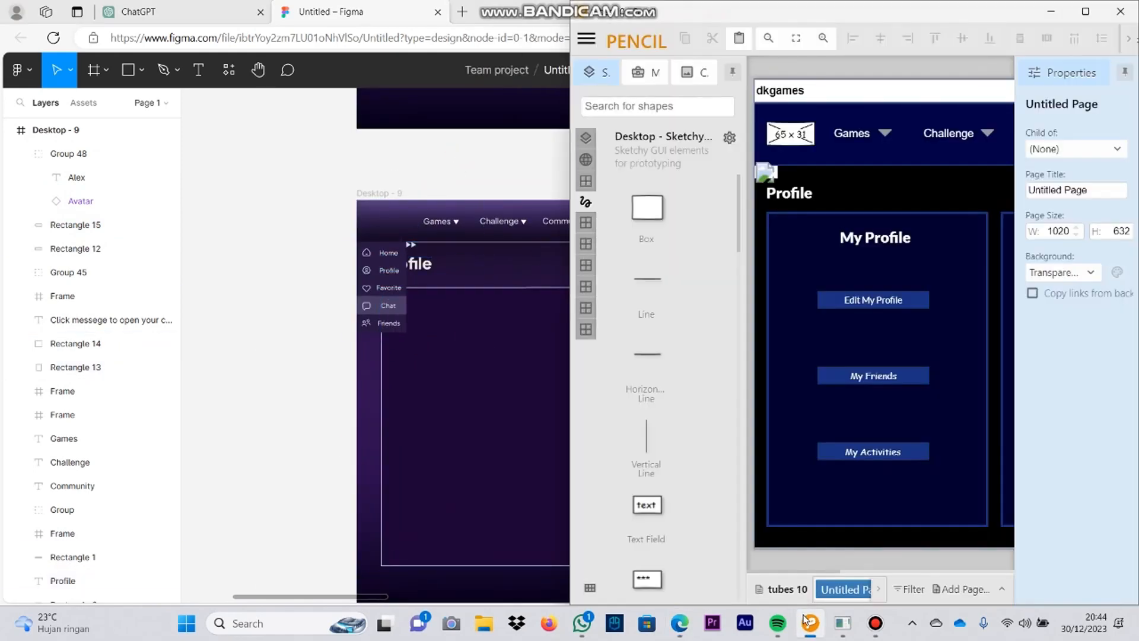
left_click(810, 623)
left_click(422, 262)
right_click(483, 268)
mouse_move(420, 263)
left_mouse_down()
mouse_move(484, 268)
mouse_move(497, 310)
mouse_move(548, 314)
mouse_move(488, 315)
left_mouse_up()
left_click(566, 282)
left_click(696, 379)
left_click(530, 380)
Step: Recheck the Pencil mockup, copy a Sign In button from another screen and place it below the My Profile heading
left_click(810, 622)
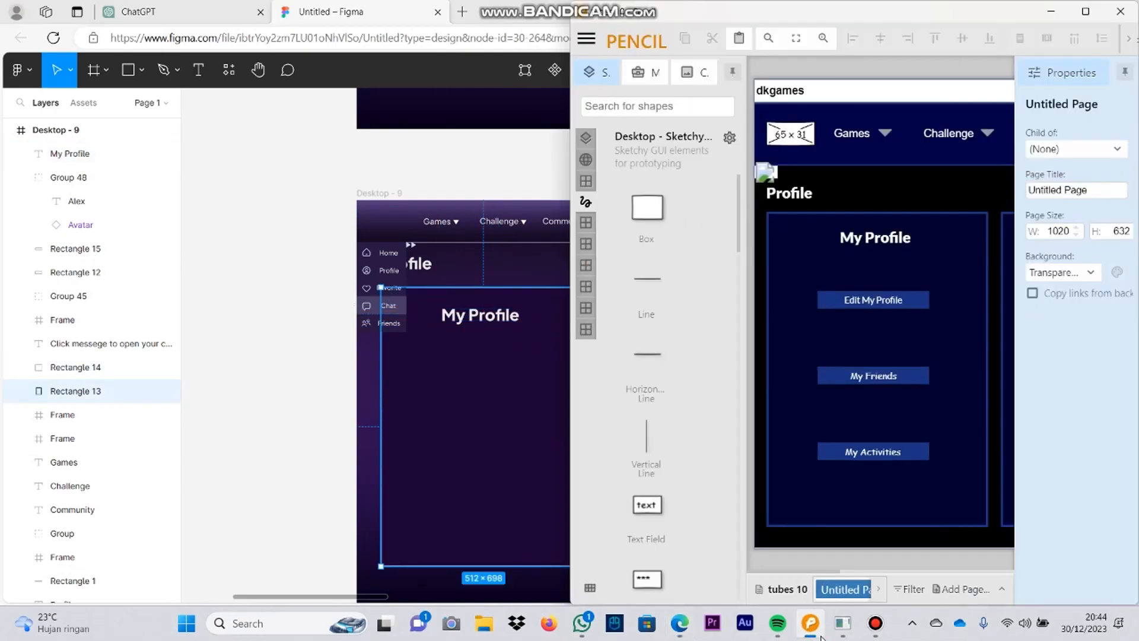
left_click(811, 622)
left_click_drag(725, 163, 568, 376)
scroll(682, 267, "down", 3)
mouse_move(724, 237)
left_mouse_down()
mouse_move(663, 449)
mouse_move(593, 587)
left_mouse_up()
left_click_drag(742, 279, 618, 475)
left_click_drag(874, 235, 778, 344)
left_click(612, 234)
left_click_drag(356, 569, 889, 118)
left_click_drag(508, 593, 667, 191)
scroll(523, 363, "up", 4)
left_click(523, 363)
key("ctrl+v")
left_click_drag(867, 172, 511, 338)
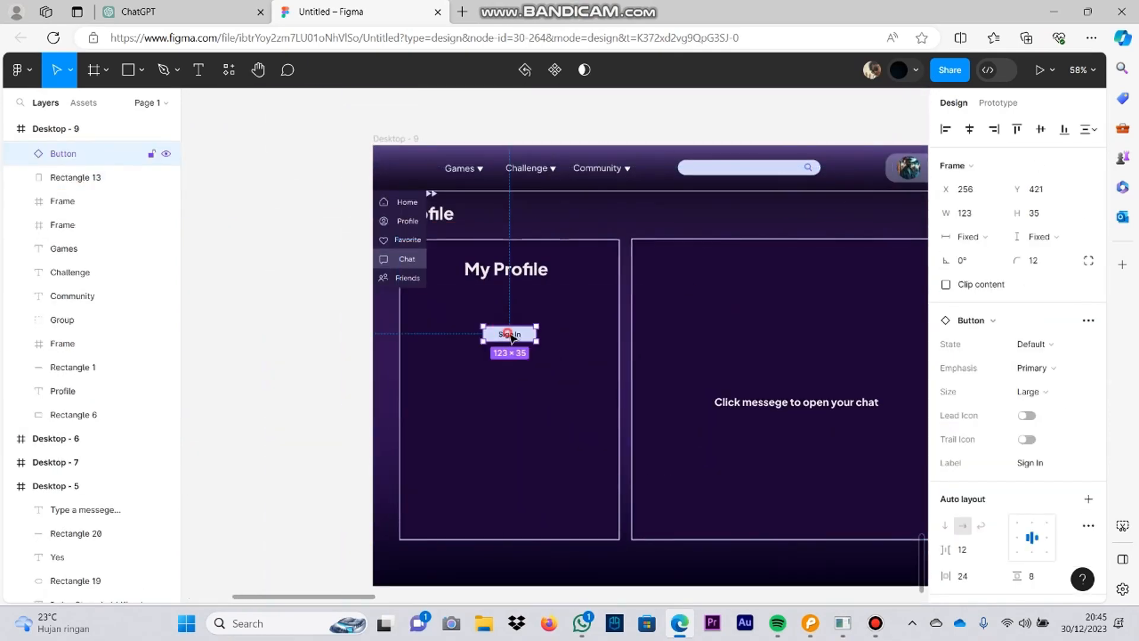
Step: Relabel the pasted button Edit My Profile, enlarge it to about 216 by 45 and center it under the heading
double_click(514, 326)
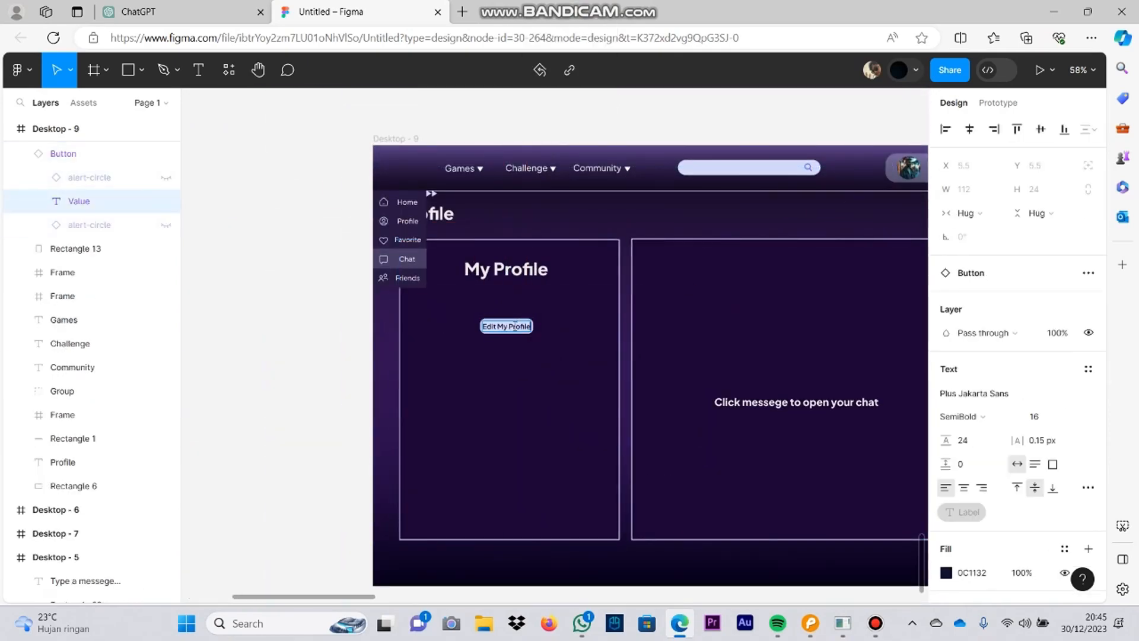
left_click(516, 327)
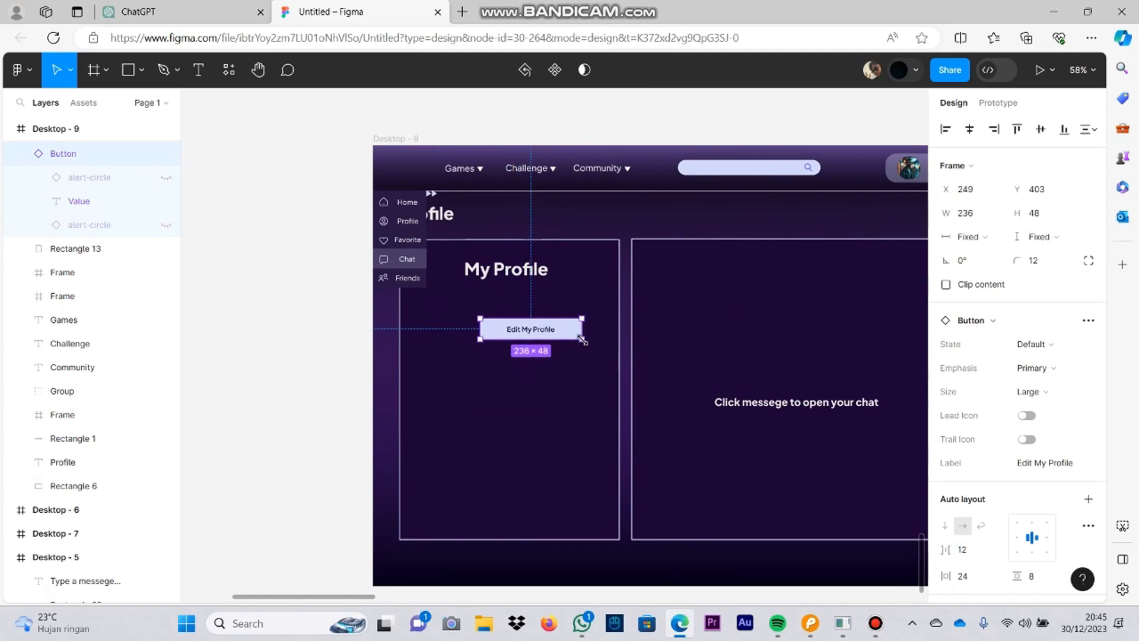
left_click(537, 351)
Step: Set the Edit My Profile label's font to Plus Jakarta Sans with Bold weight
double_click(510, 328)
left_click(969, 320)
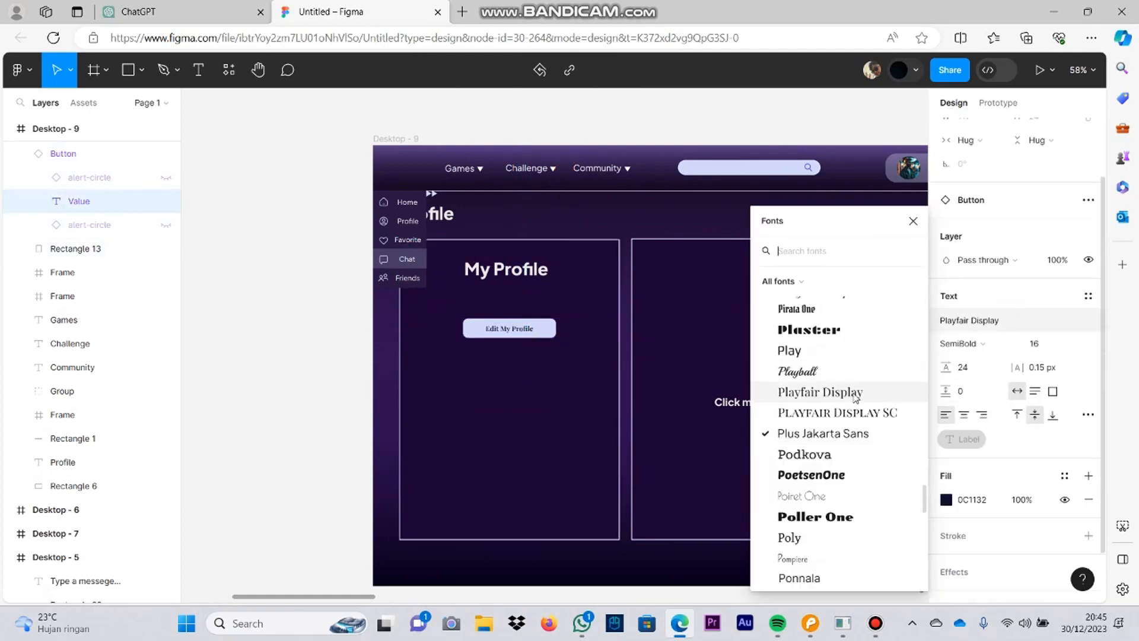
left_click(841, 433)
left_click(963, 343)
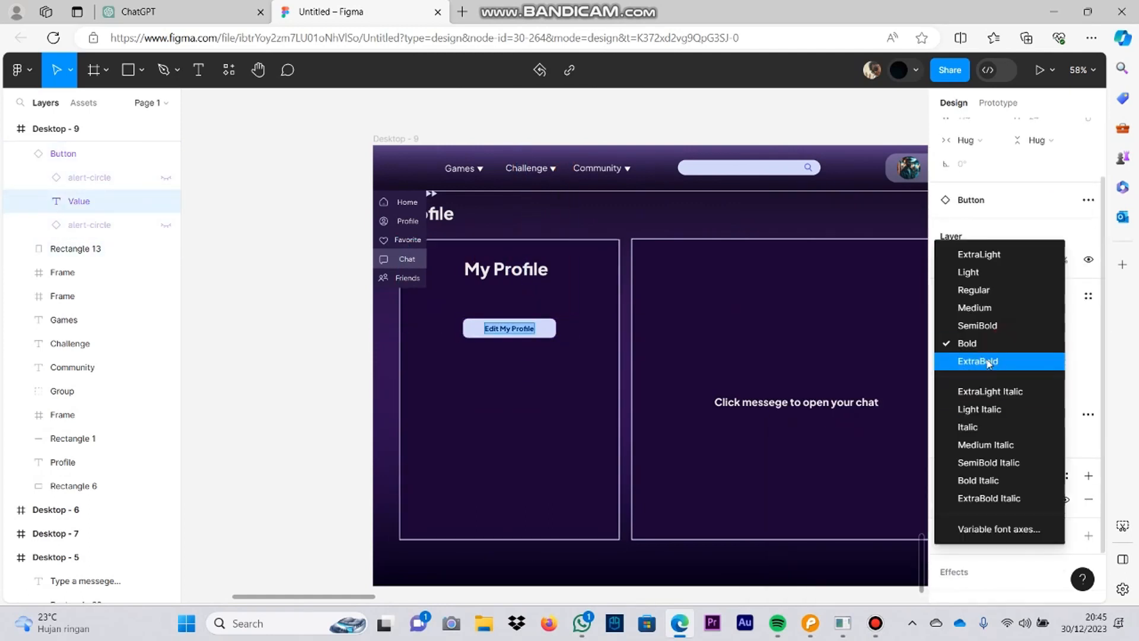
left_click(988, 363)
left_click(557, 348)
Step: Duplicate the Edit My Profile button twice and stack the copies below it in the same panel
left_click(490, 325)
left_click(833, 379)
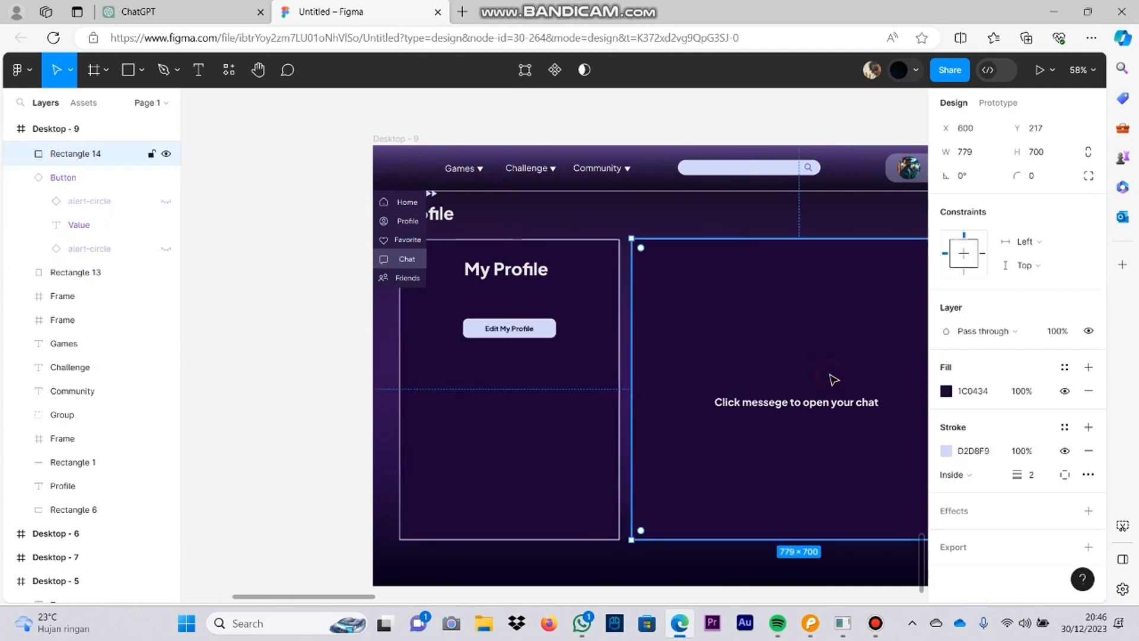
left_click(516, 328)
left_click_drag(526, 334, 528, 405)
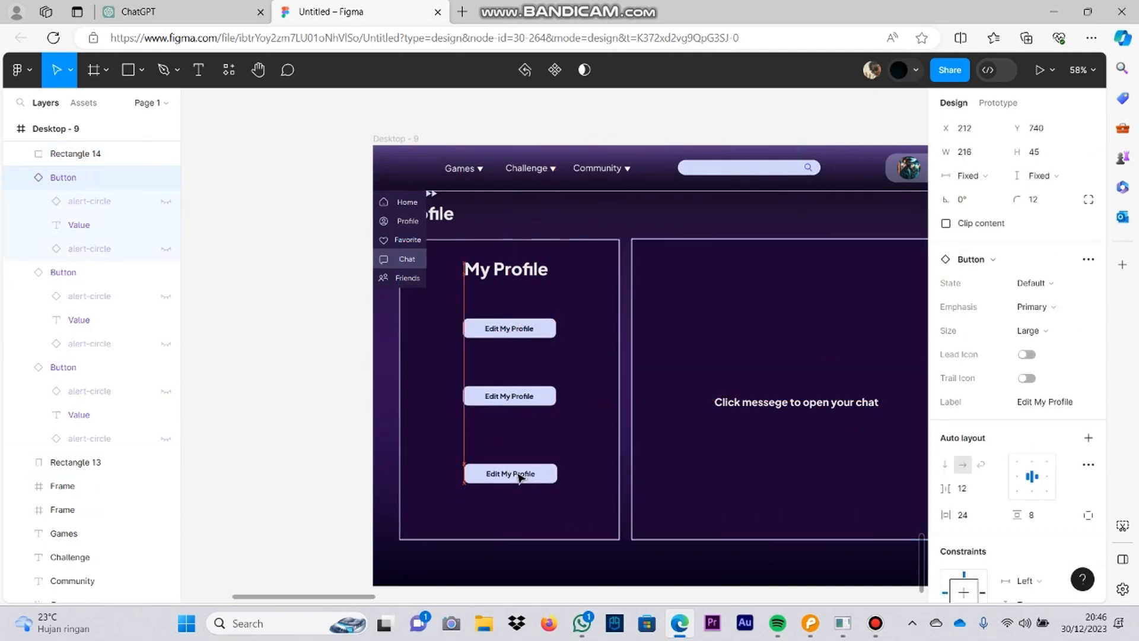
double_click(518, 478)
Step: Relabel the two copied buttons My Friends and My Activities
double_click(510, 396)
type("My Fr")
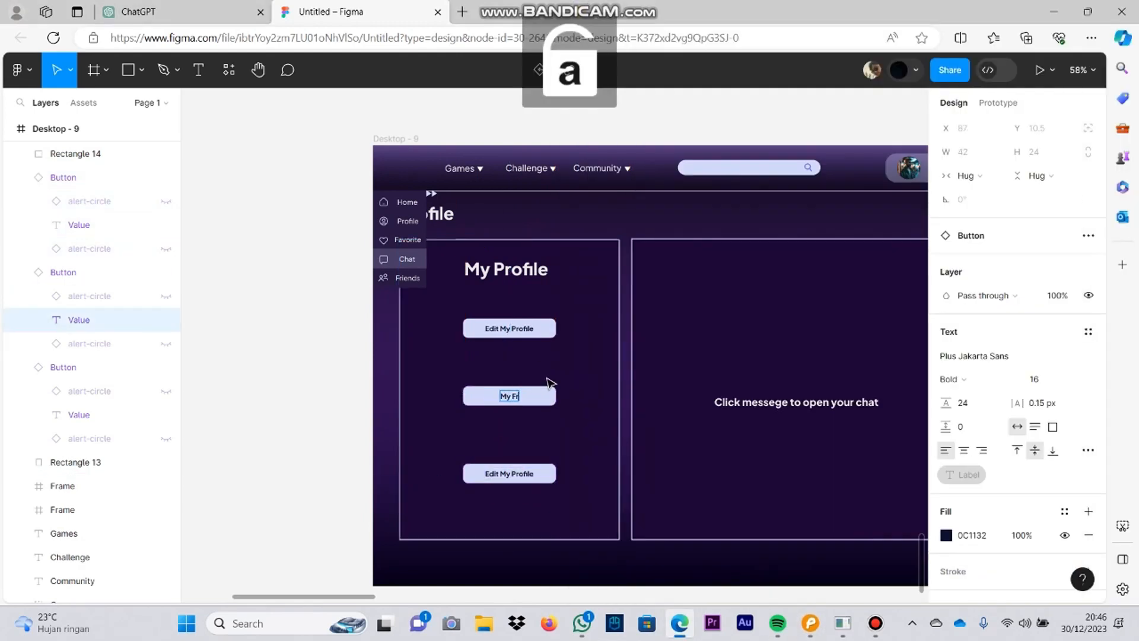
type("My Activities")
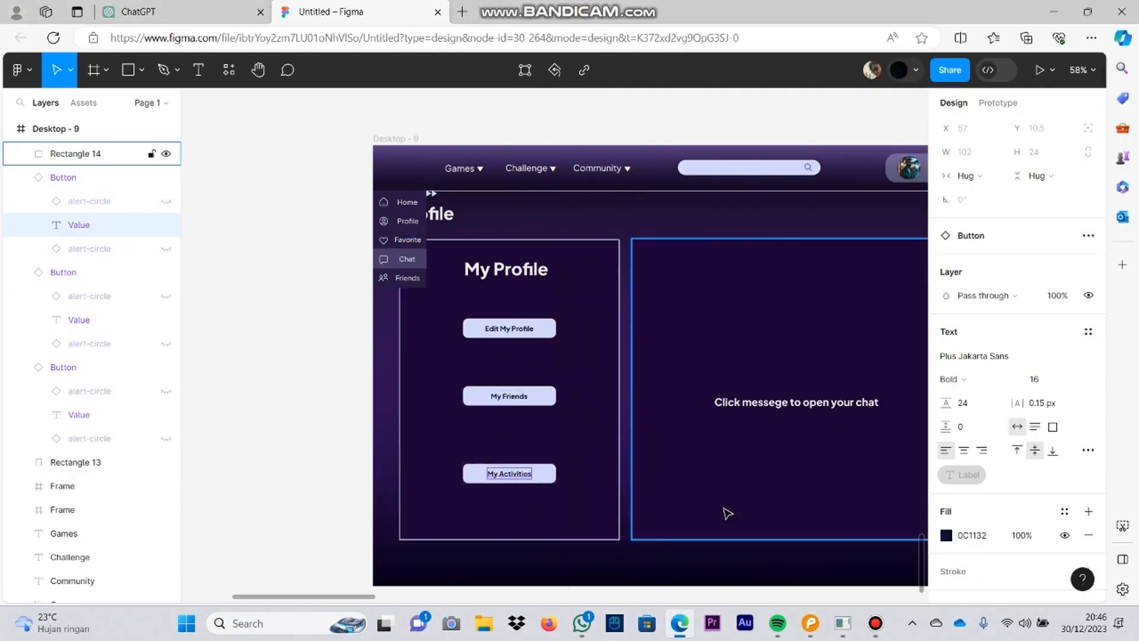
Step: Replace the larger panel's placeholder text with "Click button do you want"
scroll(724, 509, "right", 3)
scroll(723, 508, "up", 1)
left_click_drag(675, 436, 681, 431)
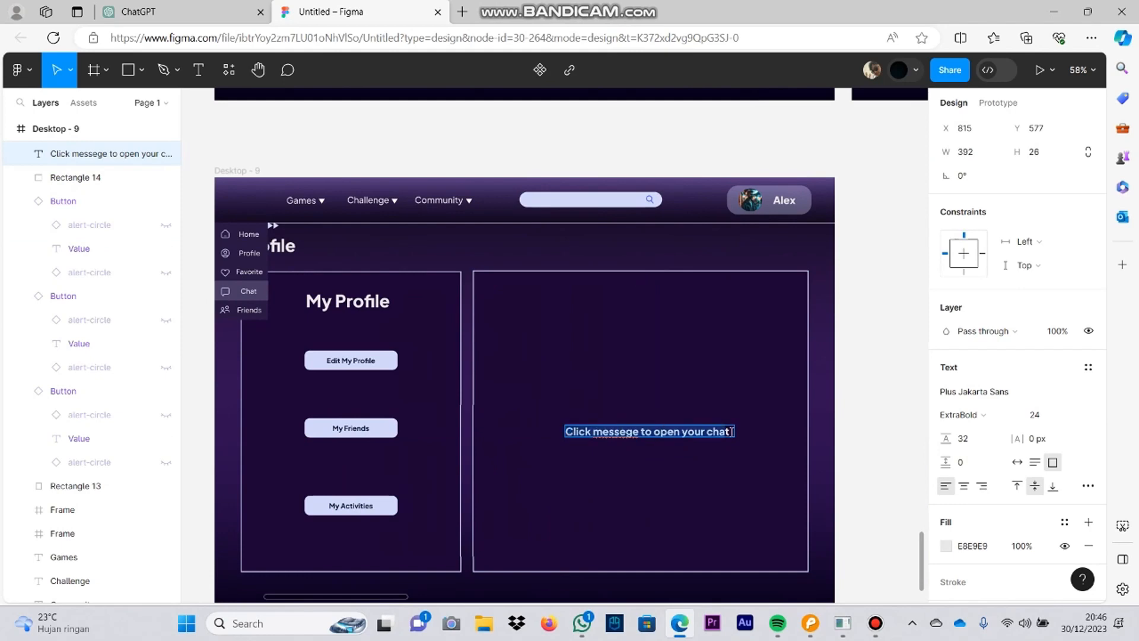
type("Click button")
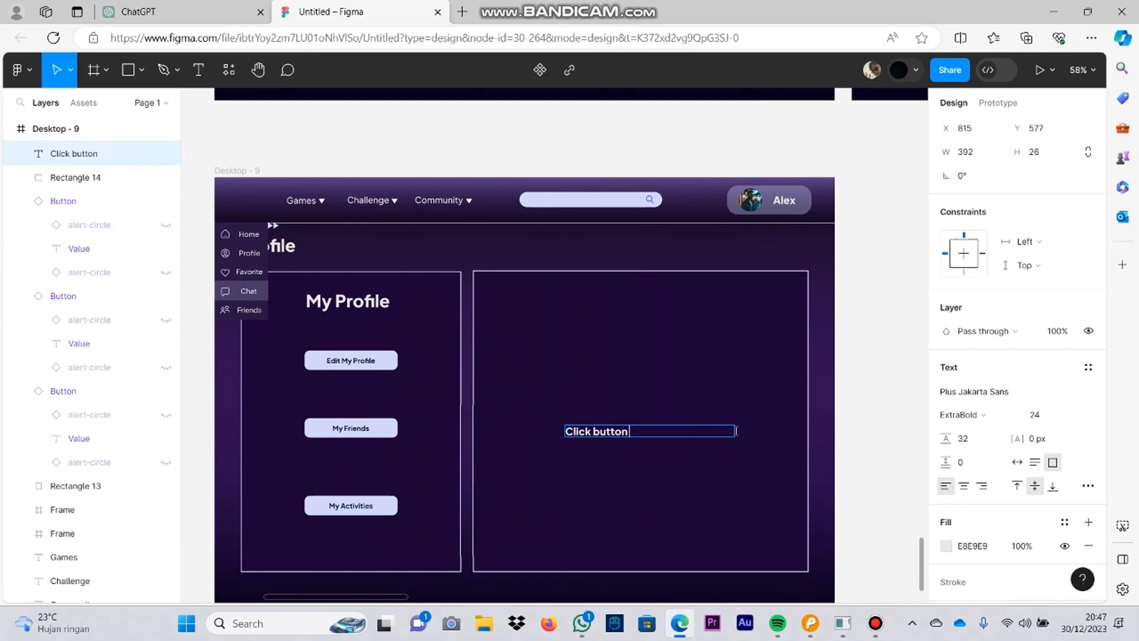
Step: Shrink the placeholder text box to 309 wide and center it in the larger panel
left_click(702, 442)
key("Delete")
left_click_drag(697, 434, 662, 421)
key("ctrl+z")
left_click(660, 432)
scroll(662, 420, "down", 3)
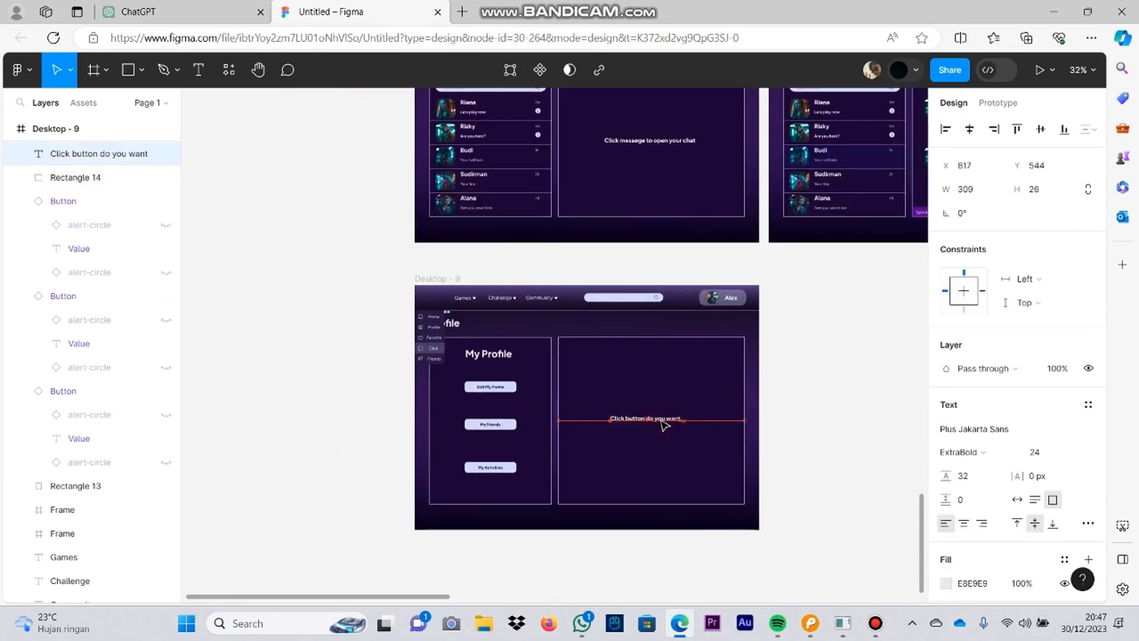
left_click(667, 460)
Step: Move the side menu's highlight rectangle from Chat to Profile in Desktop - 9
scroll(667, 459, "up", 1)
left_click_drag(465, 356, 579, 374)
scroll(580, 374, "up", 5)
left_click_drag(353, 397, 352, 332)
left_click(475, 347)
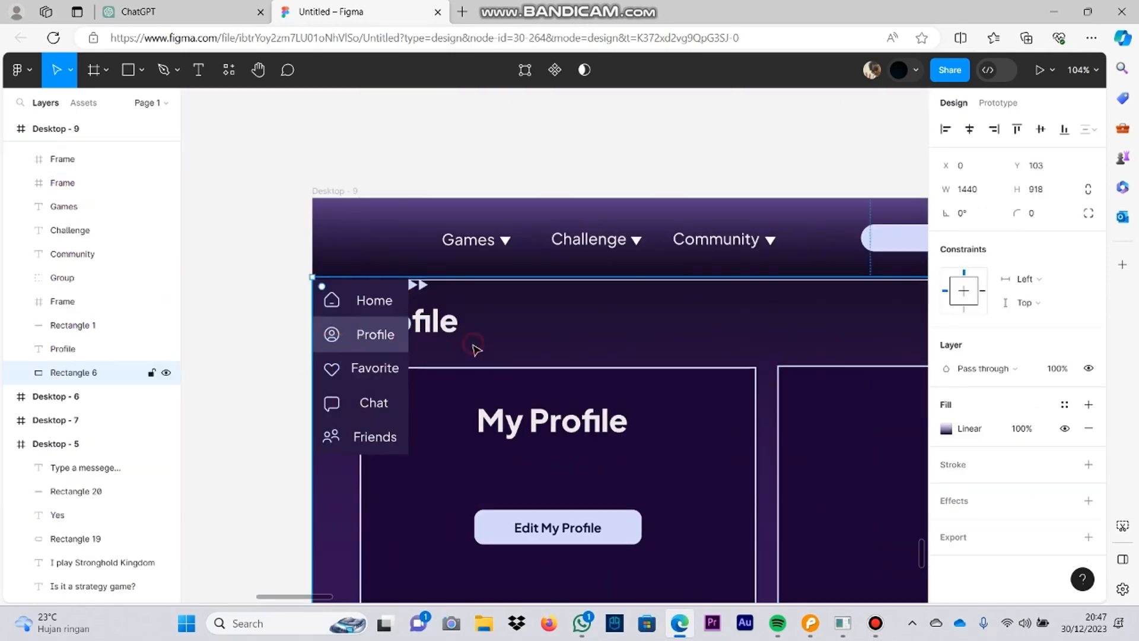
Step: Delete the rounded rectangle behind the avatar and name in the Desktop - 9 header
scroll(475, 348, "down", 5)
left_click(773, 401)
scroll(765, 400, "down", 1)
left_click(511, 384)
scroll(513, 385, "up", 5)
key("Delete")
scroll(616, 246, "down", 5)
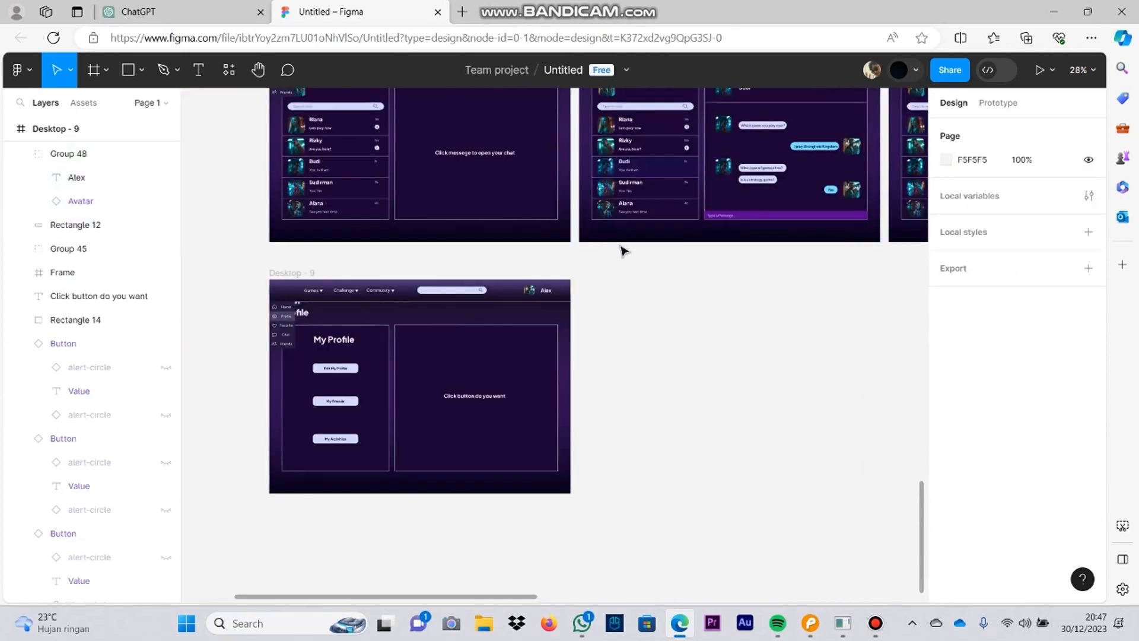
Step: Replace the Sign In and Register buttons in the Desktop - 6 header with a copy of the avatar and name group
left_click_drag(681, 293, 641, 358)
scroll(551, 317, "up", 5)
left_click(454, 444)
left_click(415, 447)
left_click_drag(439, 172, 559, 543)
left_click(473, 277)
key("Delete")
left_click(578, 277)
Step: Replace the Sign In and Register buttons in the Desktop - 5 header with the copied avatar and name group
key("Delete")
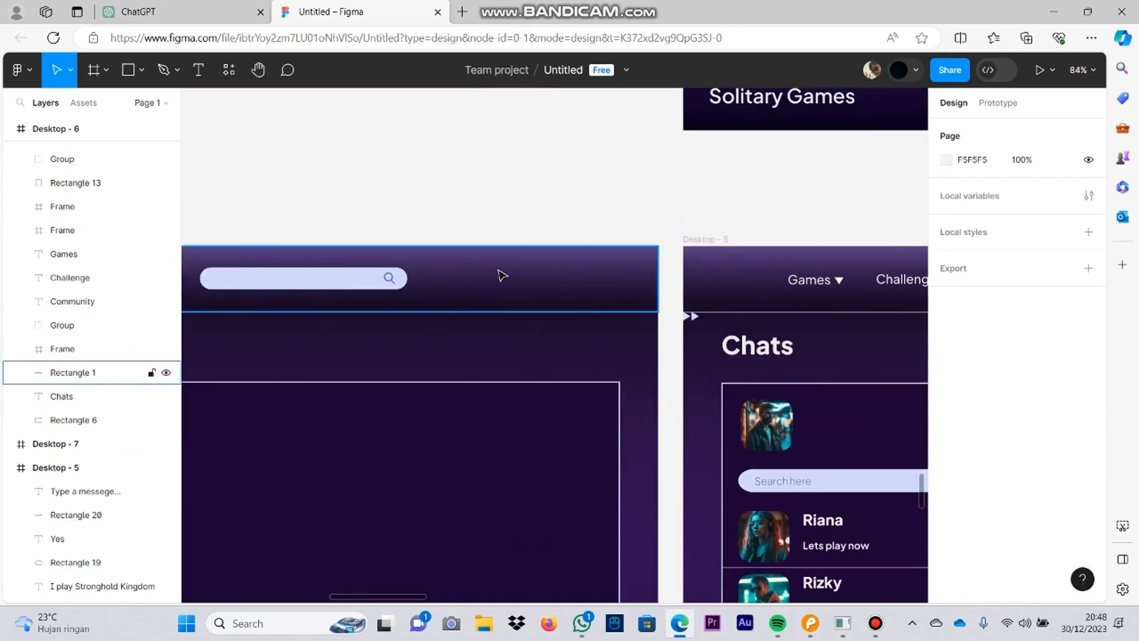
key("ctrl+v")
left_click(565, 357)
key("Delete")
left_click(661, 354)
Step: Replace the Sign In and Register buttons in the Desktop - 7 header with the copied avatar and name group
key("Delete")
key("ctrl+v")
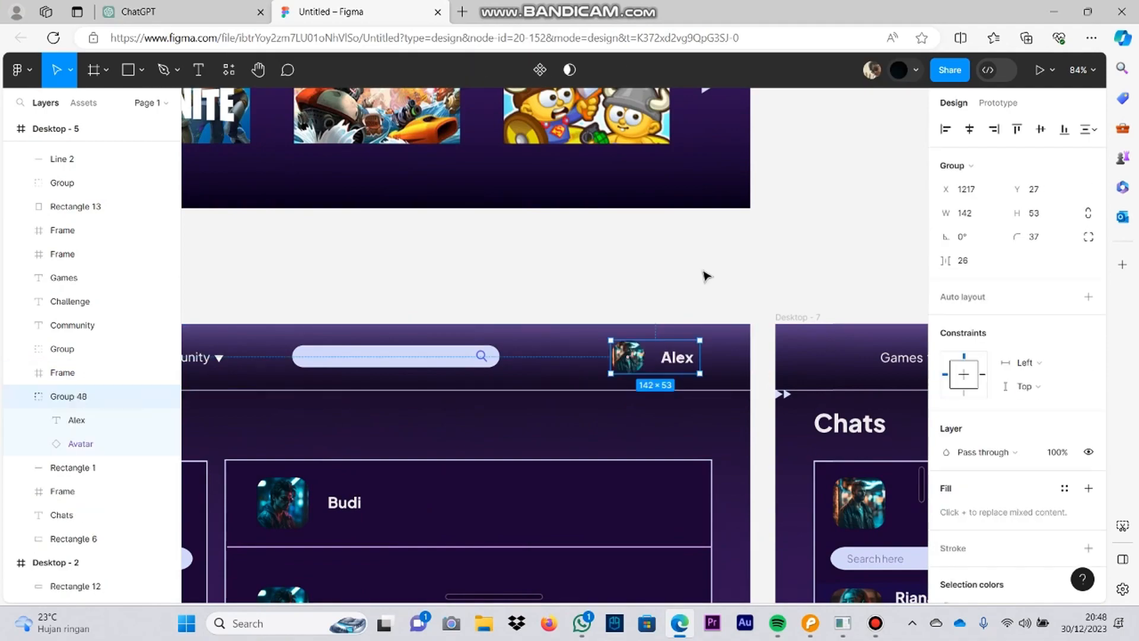
left_click(700, 381)
key("Delete")
left_click(780, 379)
key("Delete")
key("ctrl+v")
Step: Duplicate the Desktop - 9 profile frame beside the original
scroll(830, 413, "up", 5)
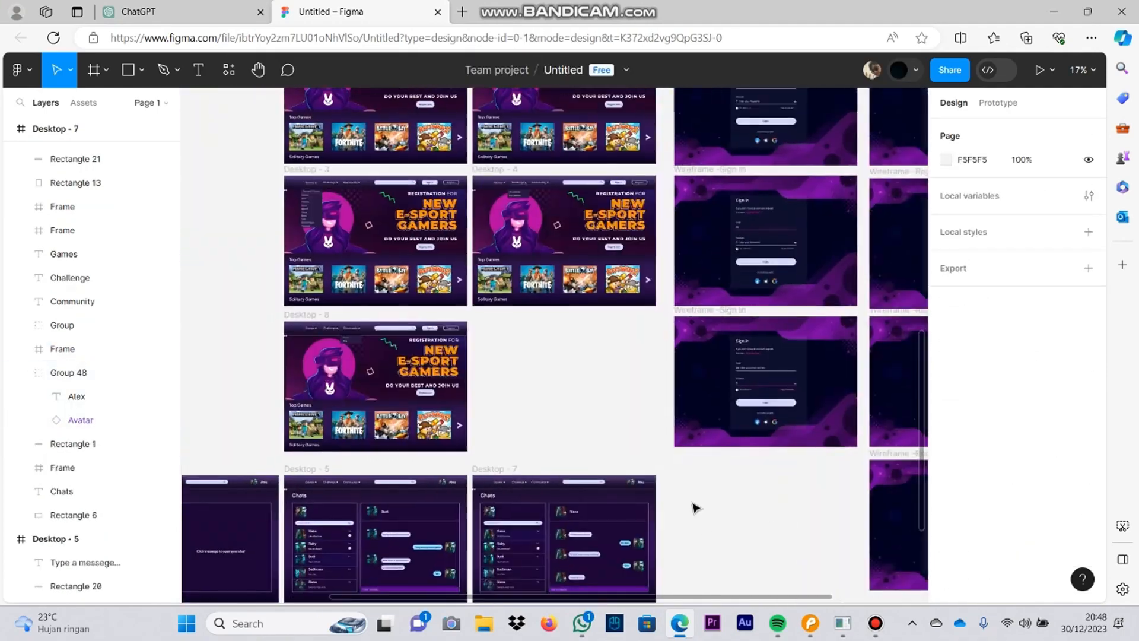
scroll(691, 506, "up", 5, "ctrl")
scroll(490, 273, "down", 5)
left_click(369, 289)
key("ctrl+d")
left_click_drag(811, 269, 630, 172)
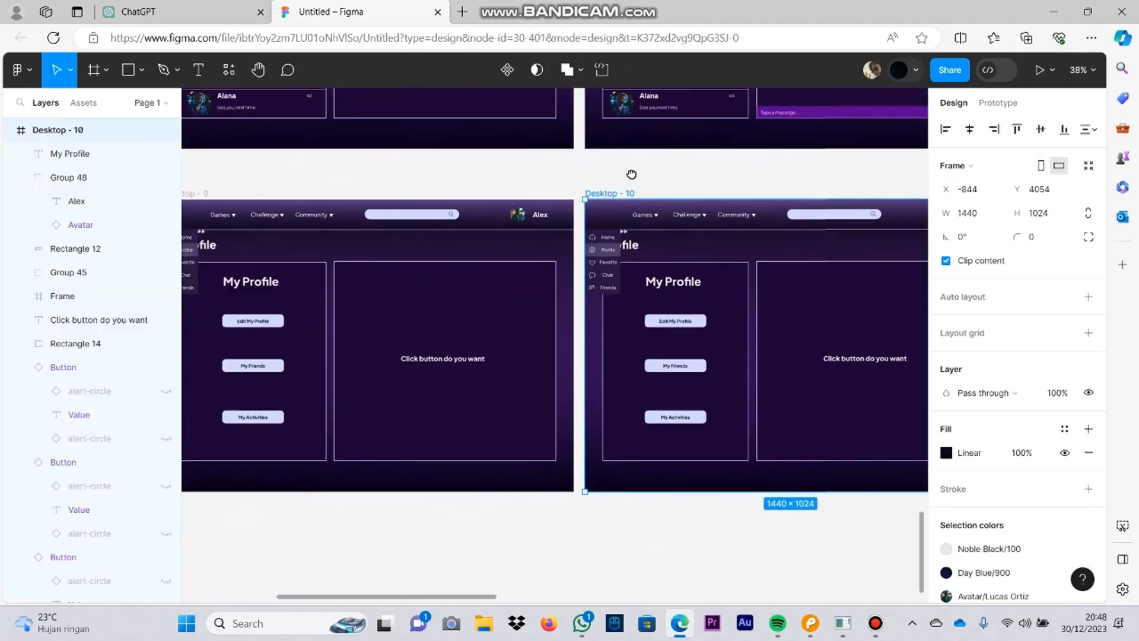
scroll(789, 467, "down", 5, "ctrl")
left_click_drag(781, 401, 639, 526)
Step: Delete the expanded side menu from the Desktop - 10 profile frame
scroll(577, 396, "up", 5, "ctrl")
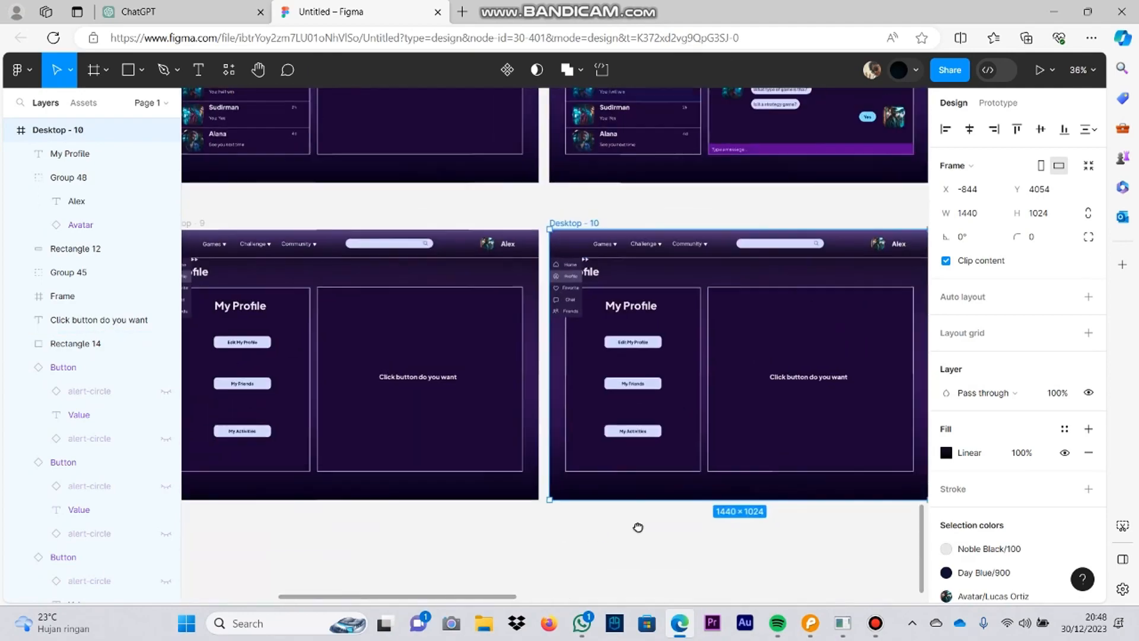
scroll(488, 290, "up", 5)
left_click(486, 326)
key("Delete")
left_click(495, 285)
key("Delete")
Step: Copy the collapsed-menu arrow frame from Desktop - 5 and paste it into the Desktop - 10 profile frame
left_click(534, 226)
key("Delete")
scroll(409, 294, "up", 10)
left_click(356, 248)
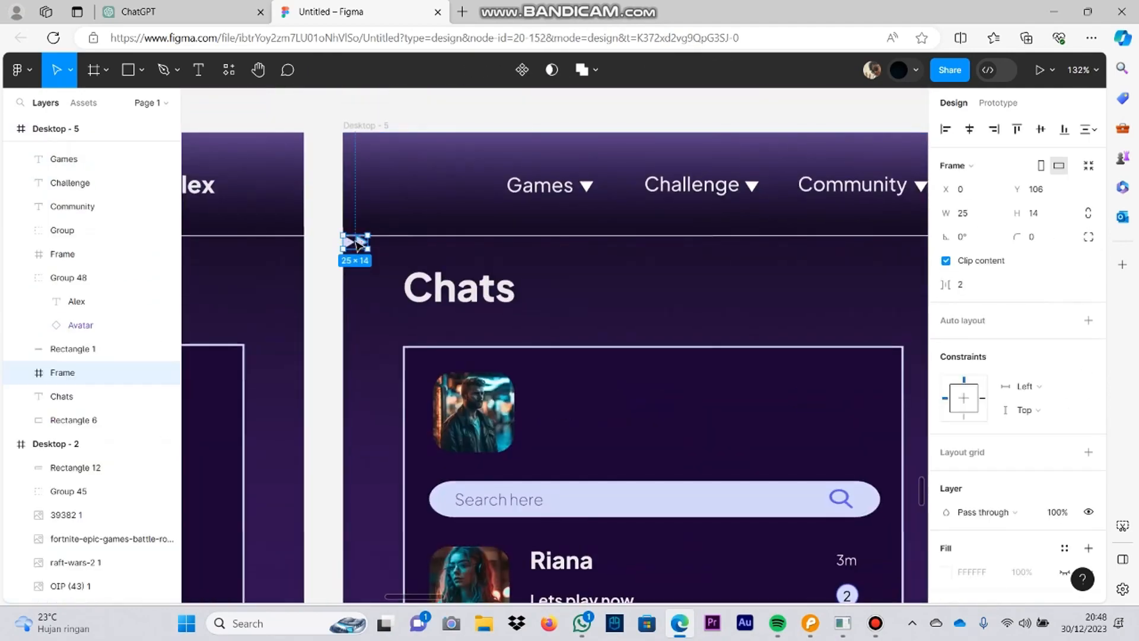
key("ctrl+c")
scroll(363, 296, "down", 10)
left_click(364, 375)
key("ctrl+v")
scroll(440, 355, "down", 5)
Step: Copy the outlined Register button from the home header into Desktop - 10 and relabel it Edit My Profile
left_click(483, 358)
scroll(495, 359, "up", 10)
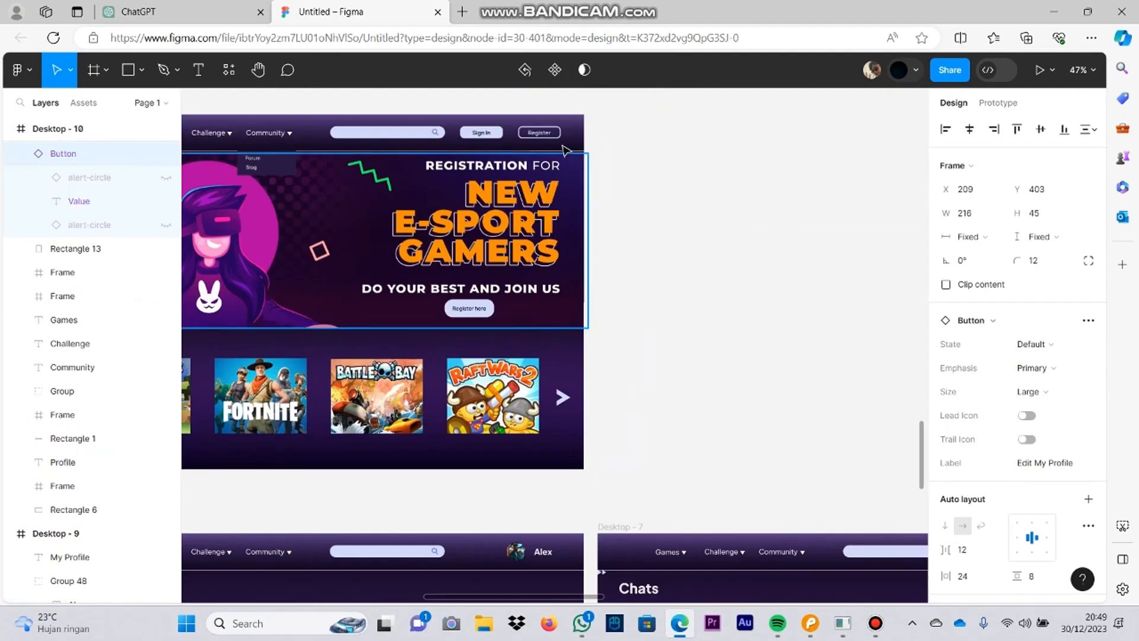
left_click(542, 132)
scroll(1004, 465, "down", 4)
scroll(707, 268, "down", 8)
scroll(706, 268, "down", 4)
scroll(693, 361, "up", 5)
left_click(661, 363)
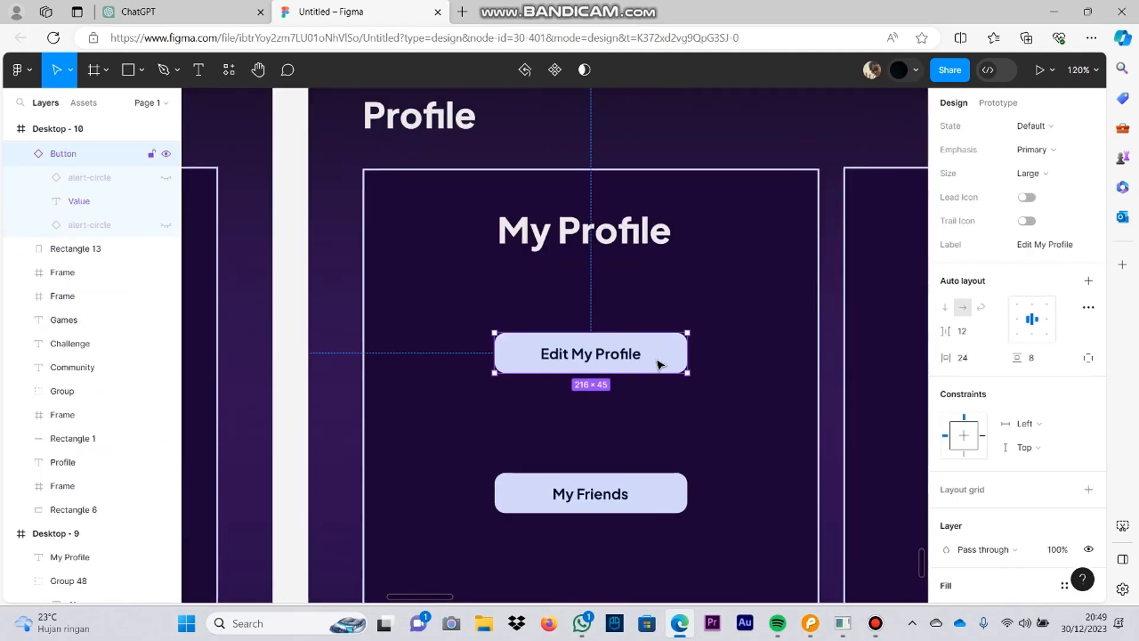
key("ctrl+v")
left_click_drag(514, 350, 549, 392)
double_click(601, 304)
left_click(655, 346)
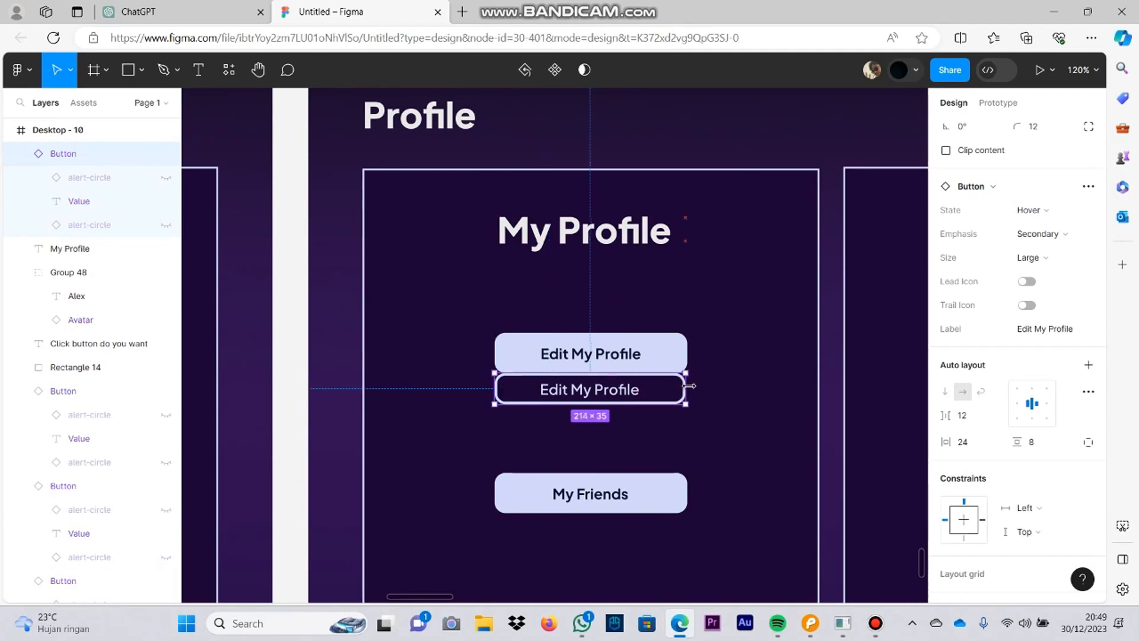
Step: Delete the filled Edit My Profile button and put the outlined version in its place, with its Y position at 403
left_click_drag(687, 379, 771, 382)
key("ctrl+z")
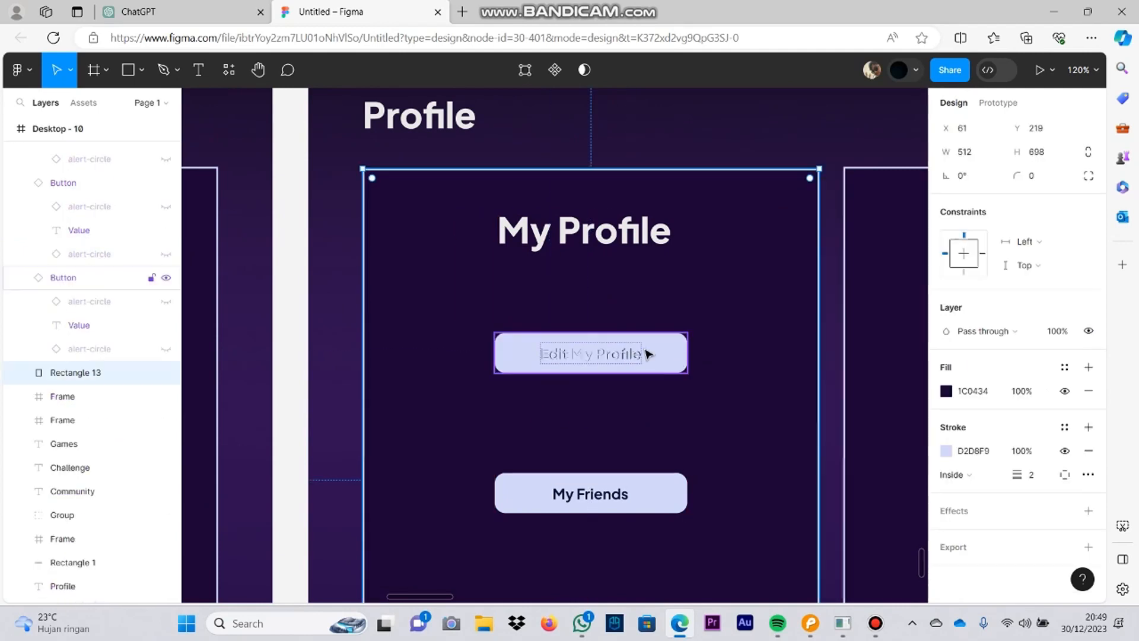
left_click_drag(645, 353, 720, 304)
left_click(640, 353)
left_click(648, 320)
left_click(652, 349)
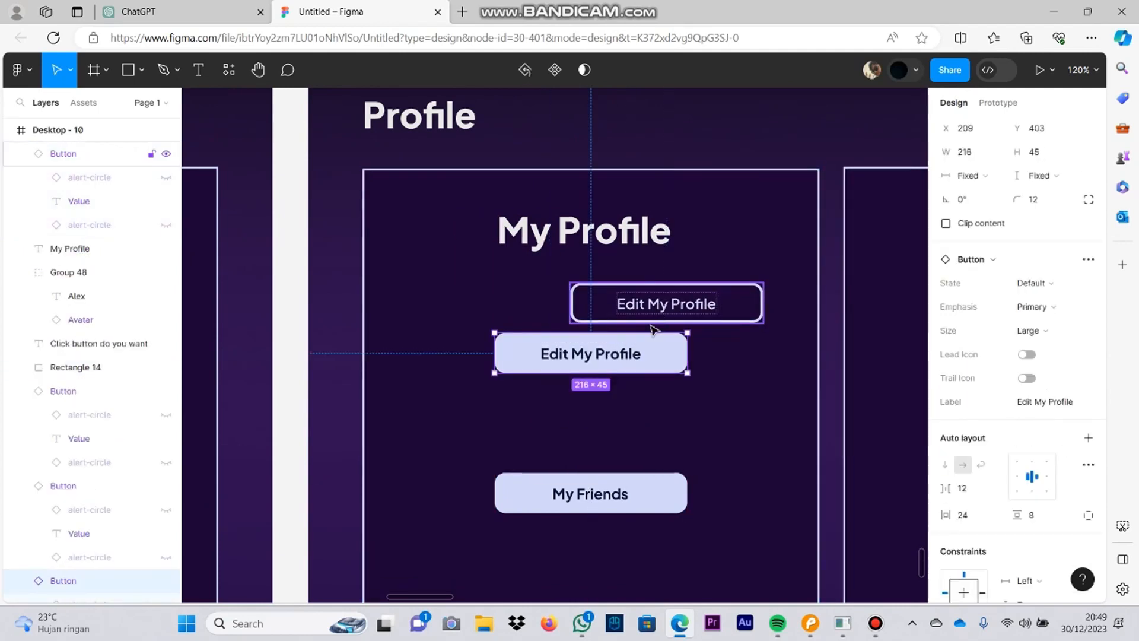
key("Delete")
left_click(652, 320)
left_click(975, 189)
type("403")
left_click(847, 340)
Step: Switch to the Pencil mockup and examine the layout of its Edit My Profile page
scroll(469, 259, "down", 5)
left_click(608, 213)
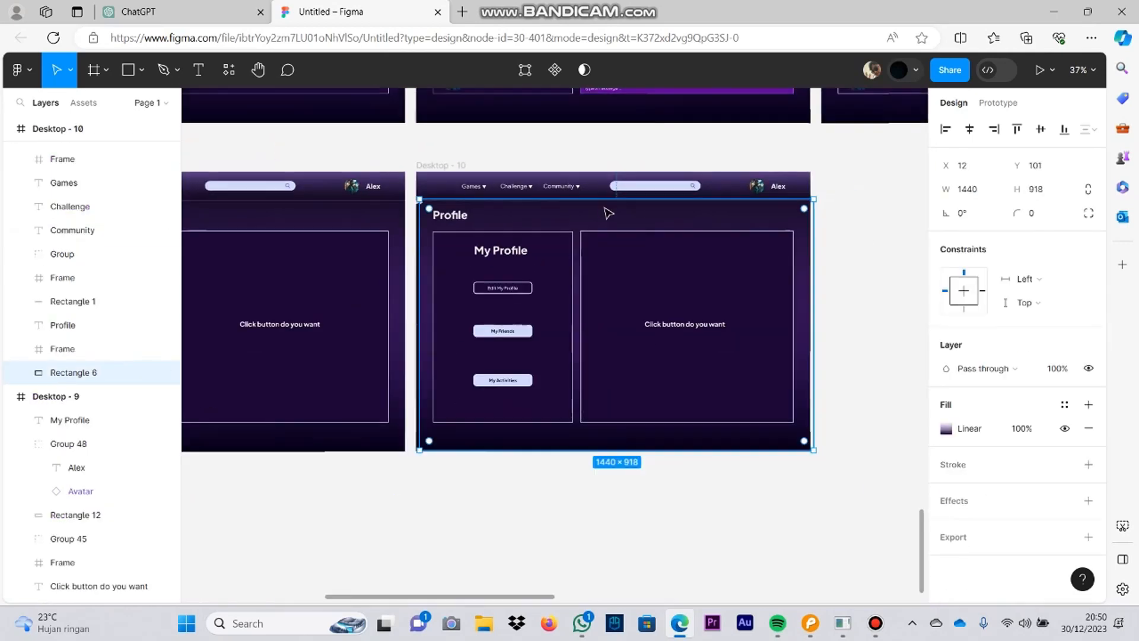
left_click(665, 368)
left_click(711, 459)
left_click(809, 622)
scroll(750, 353, "right", 5)
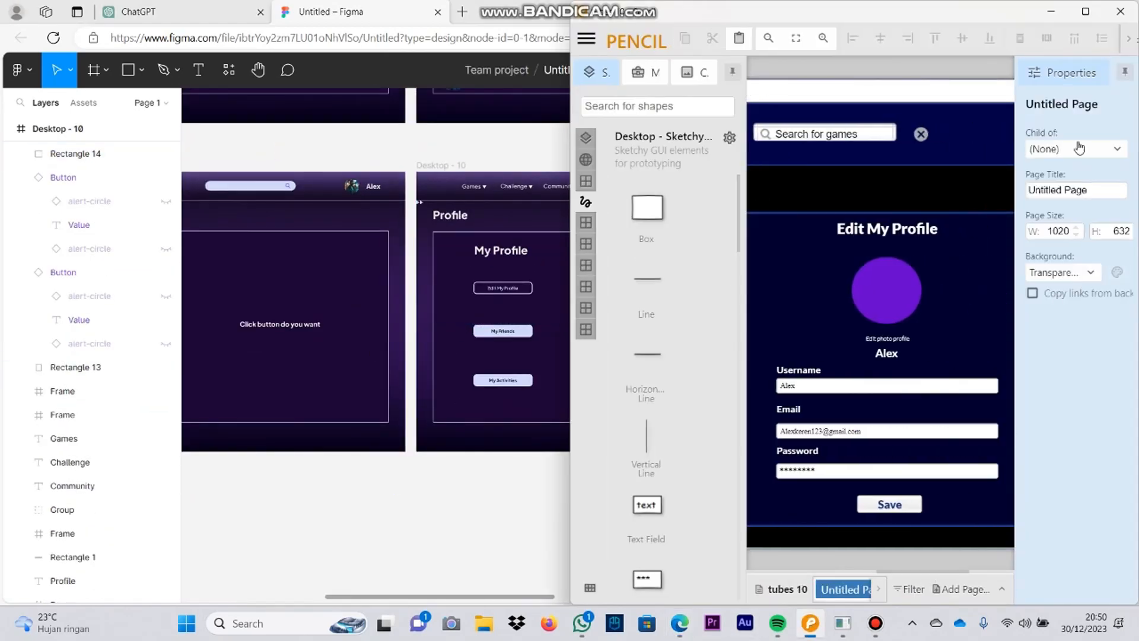
key("alt+Tab")
Step: Place a copy of the My Profile heading in the large empty panel of Desktop - 10 and retitle it Edit My Profile
scroll(829, 244, "up", 4)
left_click(241, 295)
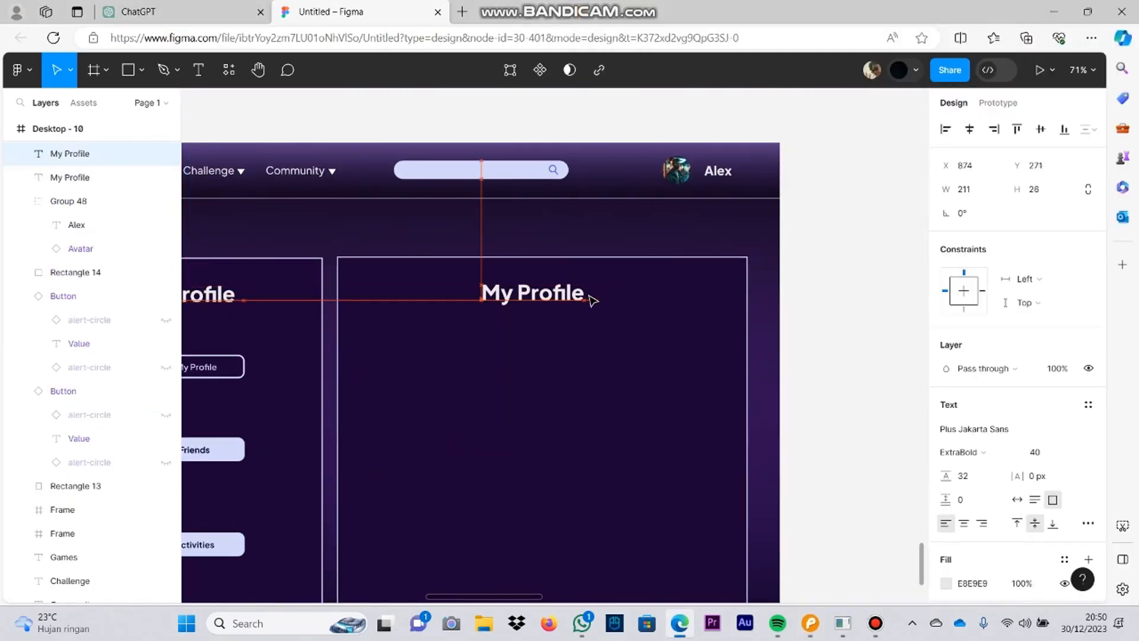
key("Home")
type("Edit")
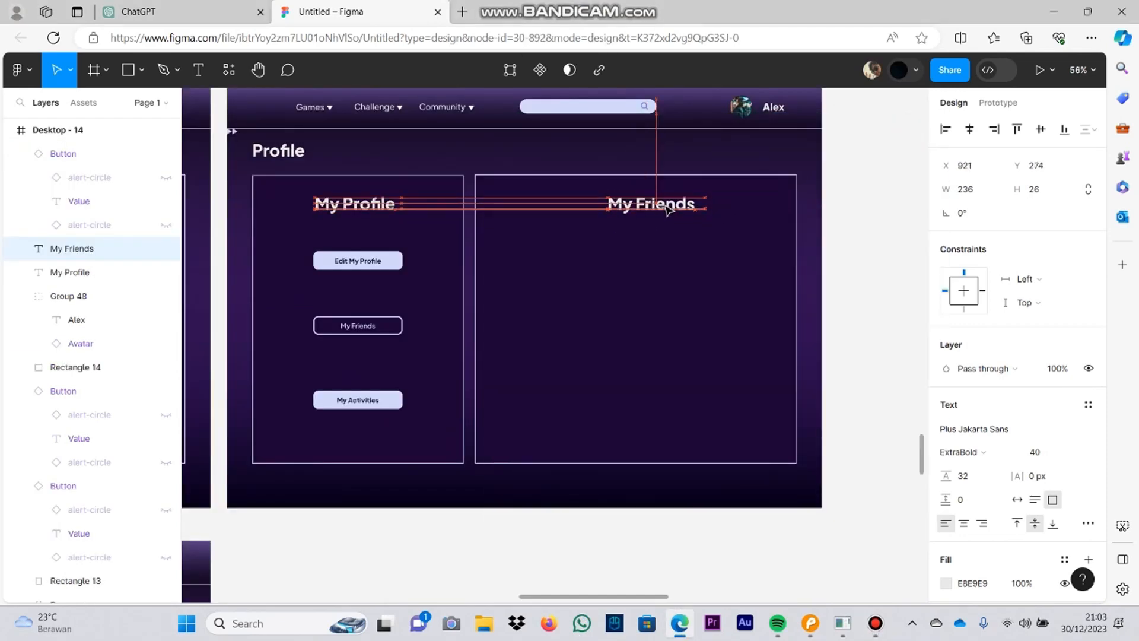
Step: Draw a rectangle about 598 × 84 below the My Friends heading in Desktop - 14
left_click(854, 292)
left_click_drag(316, 319, 273, 314)
left_click(143, 70)
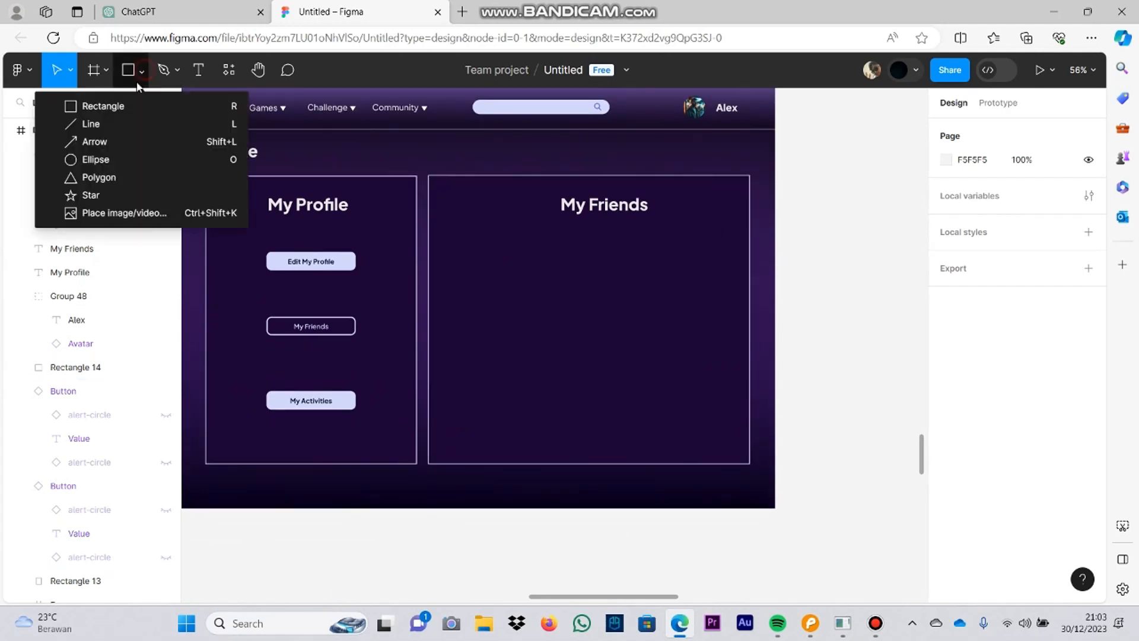
left_click(102, 105)
mouse_move(473, 232)
left_mouse_down()
mouse_move(603, 262)
mouse_move(720, 267)
left_mouse_up()
left_click(816, 215)
left_click(660, 254)
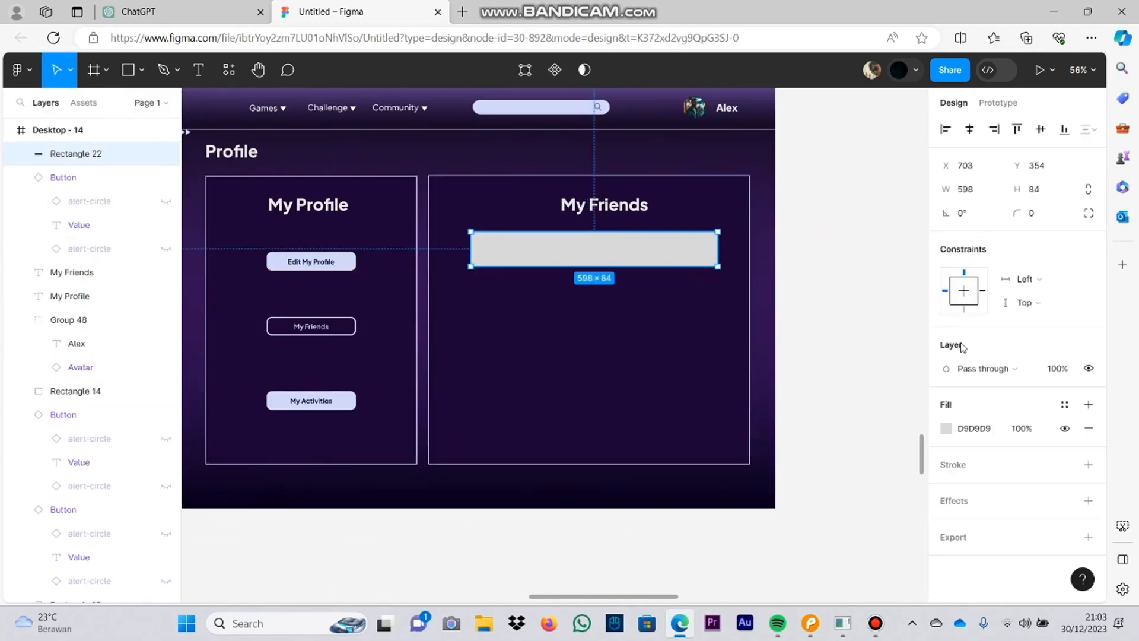
Step: Round the new rectangle's corners to a radius of 29 and try a magenta C10C99 fill
left_click(945, 428)
left_click_drag(888, 225, 929, 379)
left_click(988, 329)
left_click(946, 428)
left_click(895, 415)
left_click(888, 416)
left_click_drag(881, 350, 844, 269)
left_click_drag(912, 436, 873, 435)
left_click_drag(844, 269, 797, 218)
Step: Try several document colours on the rectangle and settle on a lavender E6D8FF fill at 86% opacity
left_click(857, 540)
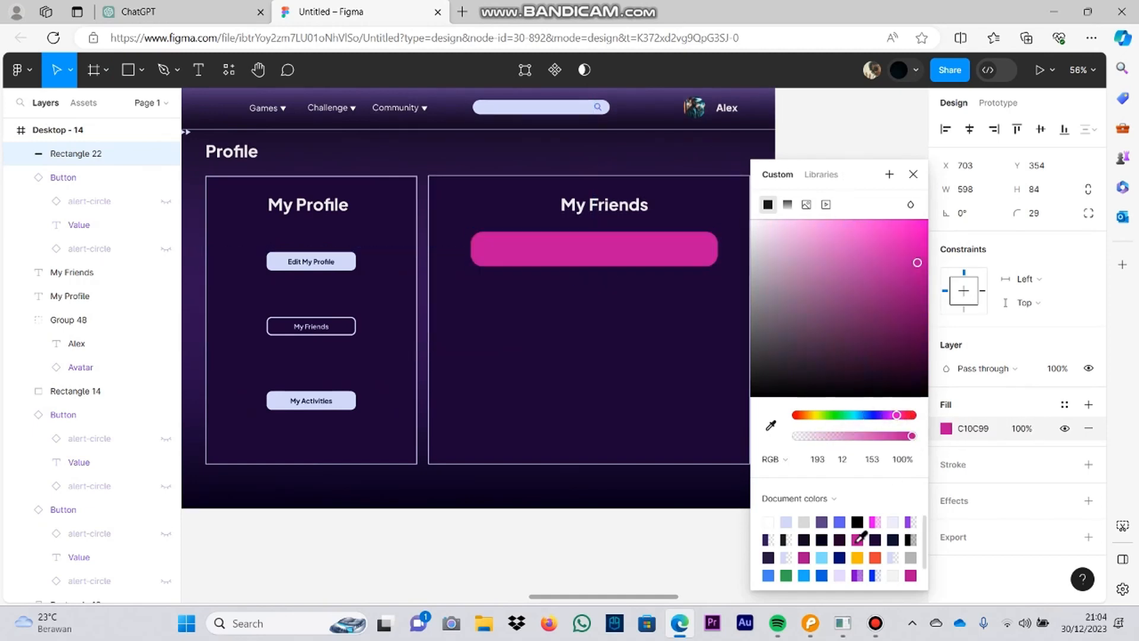
scroll(858, 541, "down", 1)
left_click(857, 557)
left_click(910, 558)
left_click(840, 539)
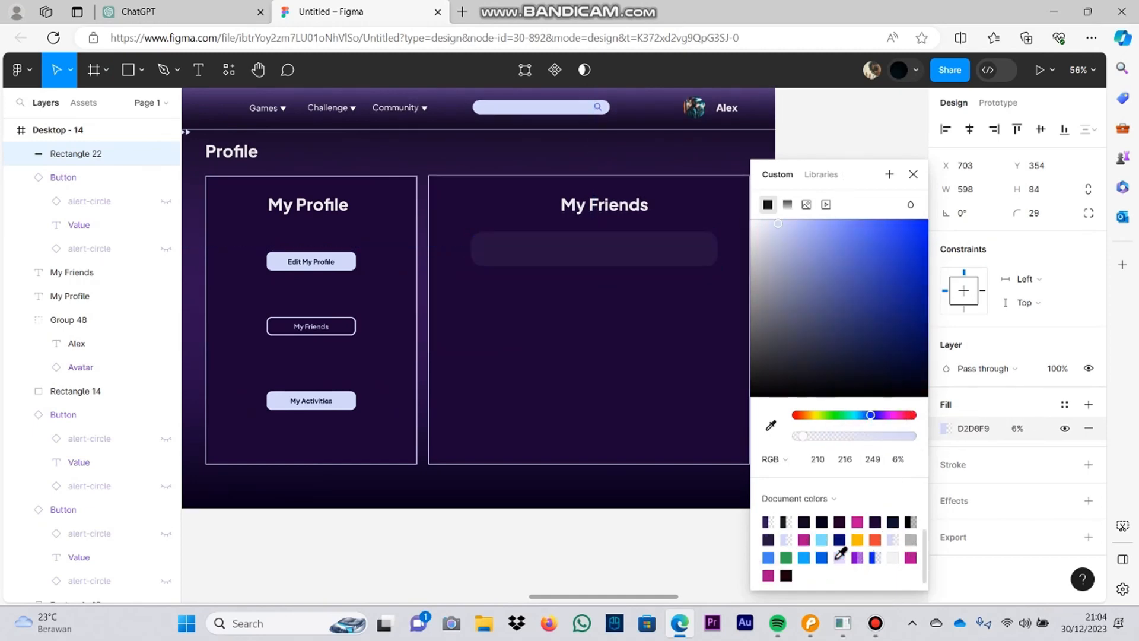
left_click(838, 557)
Step: Shift the My Friends heading and the lavender rectangle slightly to centre them in the panel
left_click(611, 211)
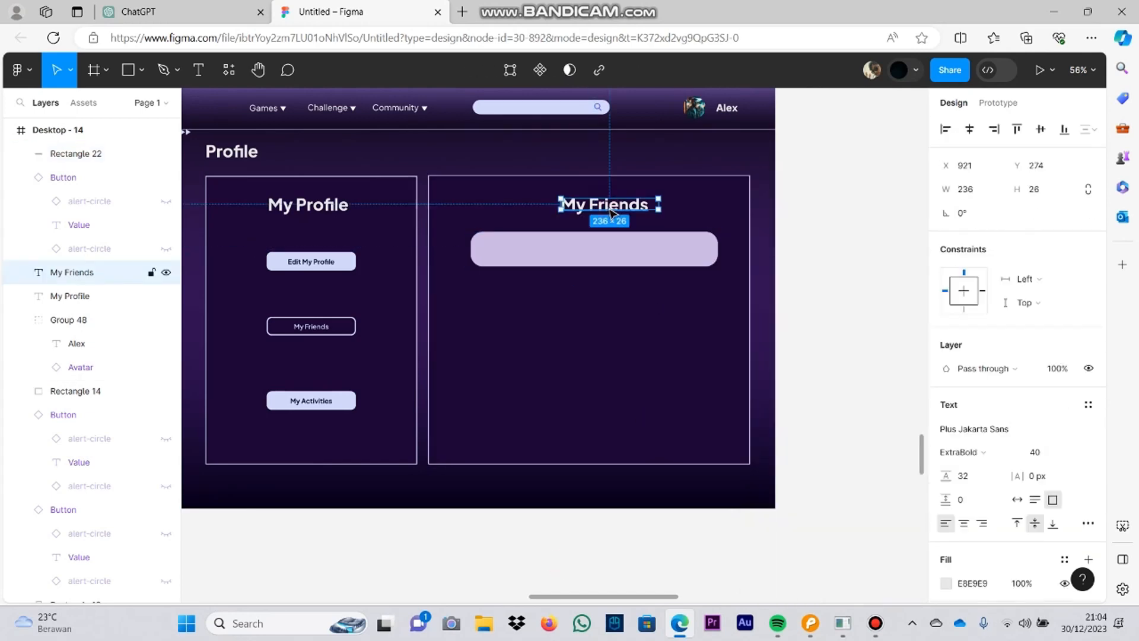
left_click_drag(620, 255, 615, 255)
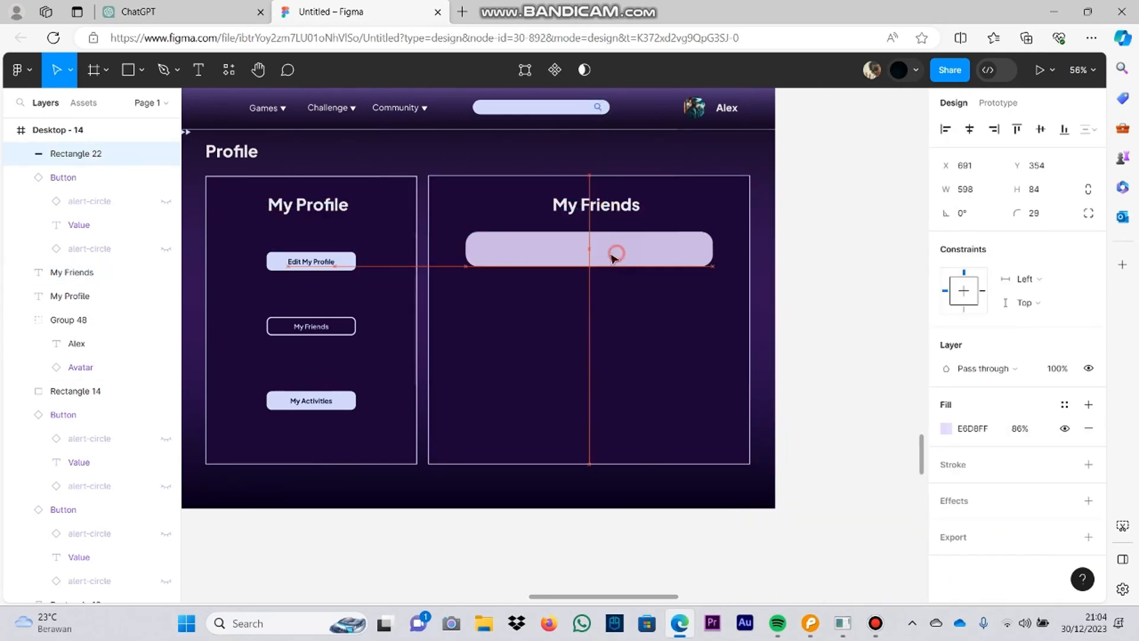
left_click(646, 280)
Step: Add an inside stroke of weight 2 to the lavender rectangle and colour it blue 1F3DFF
left_click(657, 257)
left_click(1089, 465)
left_click(946, 451)
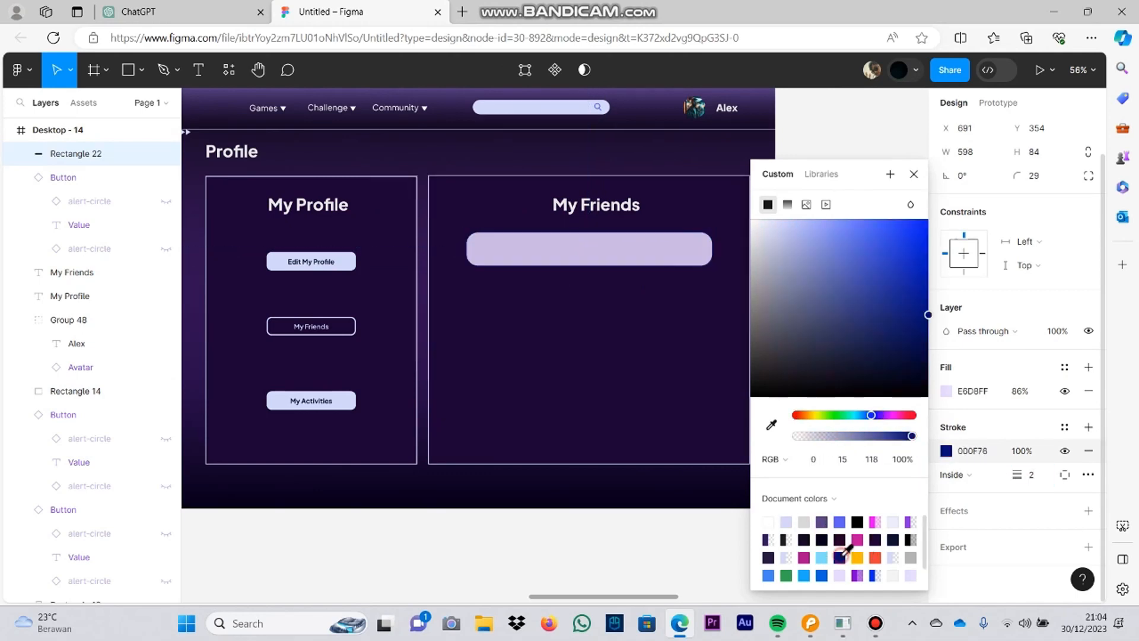
left_click_drag(847, 373, 906, 219)
left_click(533, 386)
scroll(533, 389, "down", 5)
scroll(571, 353, "up", 5)
Step: Change the lavender rectangle's stroke colour to the lighter blue 0085FF
left_click(607, 347)
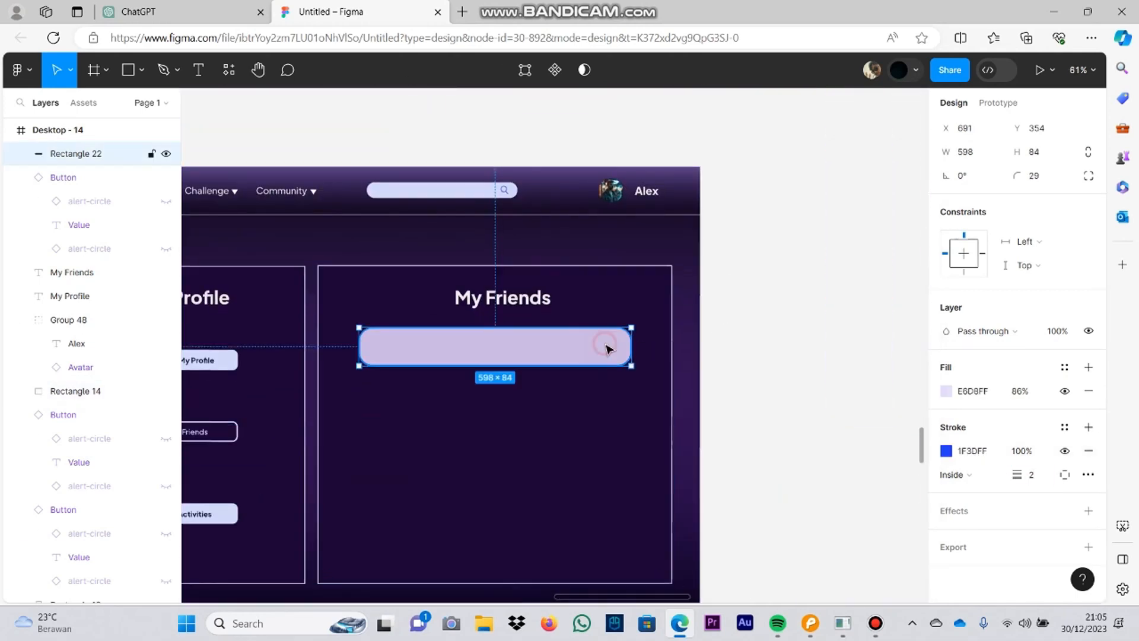
left_click(946, 451)
left_click_drag(870, 415, 865, 415)
left_click_drag(905, 220, 988, 191)
left_click(724, 284)
Step: Try a pale document colour as the rectangle's fill and undo it
left_click(608, 343)
left_click(946, 428)
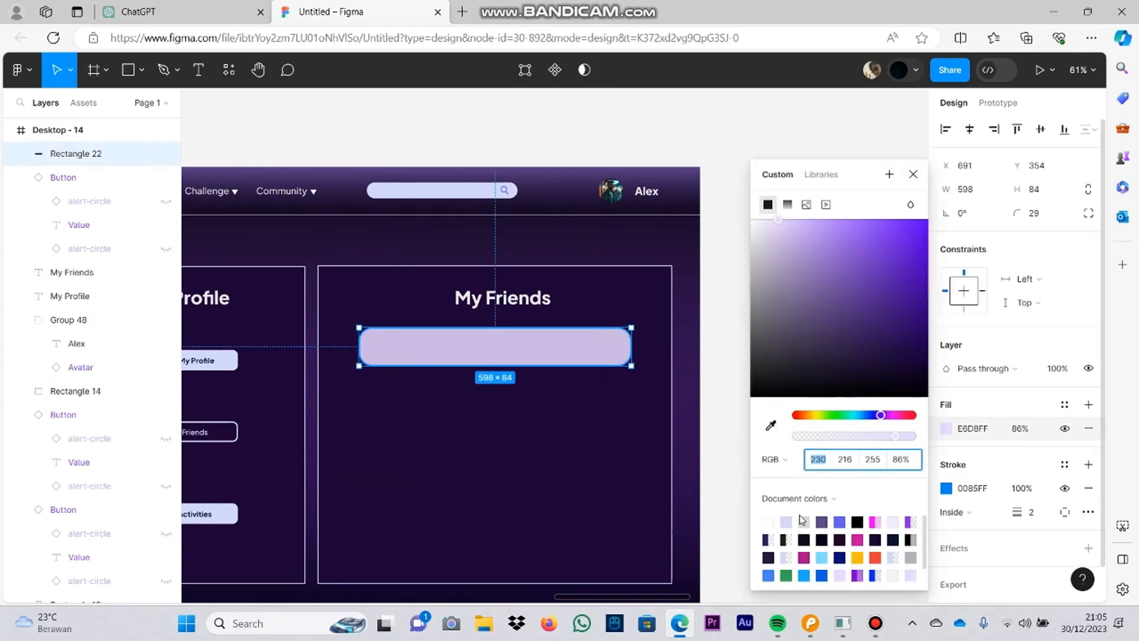
left_click(786, 522)
key("ctrl+z")
key("ctrl+z")
left_click(714, 392)
Step: Sample the panel's border colour for the rectangle's stroke and set the stroke weight to 4
left_click(571, 338)
left_click(946, 488)
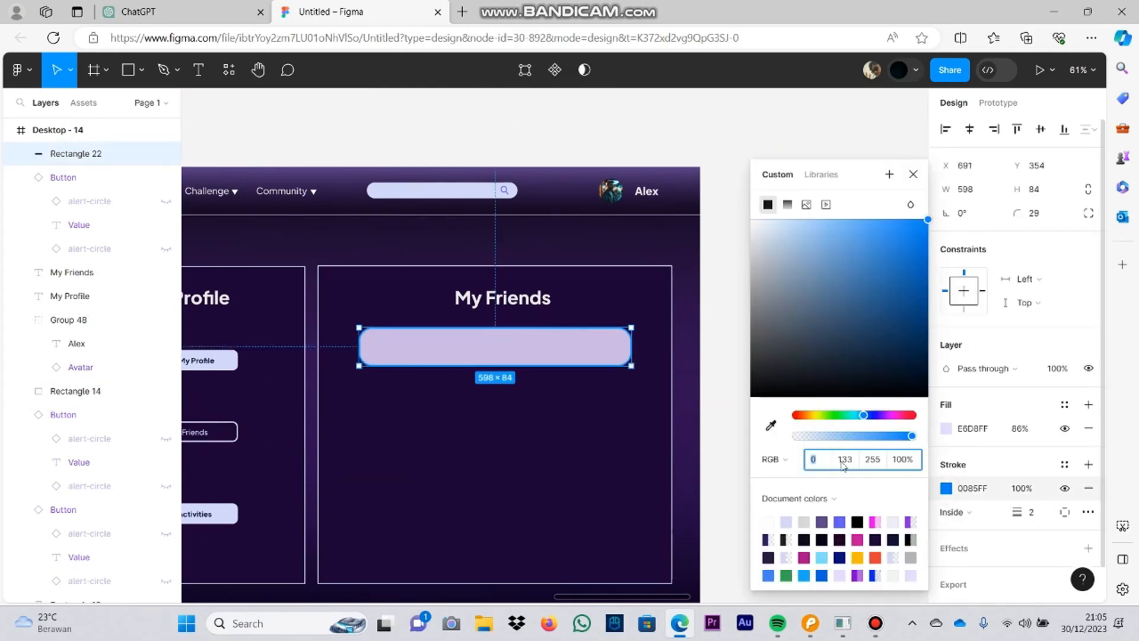
left_click(786, 522)
left_click(771, 425)
left_click(672, 421)
left_click(1033, 513)
type("4")
left_click(717, 395)
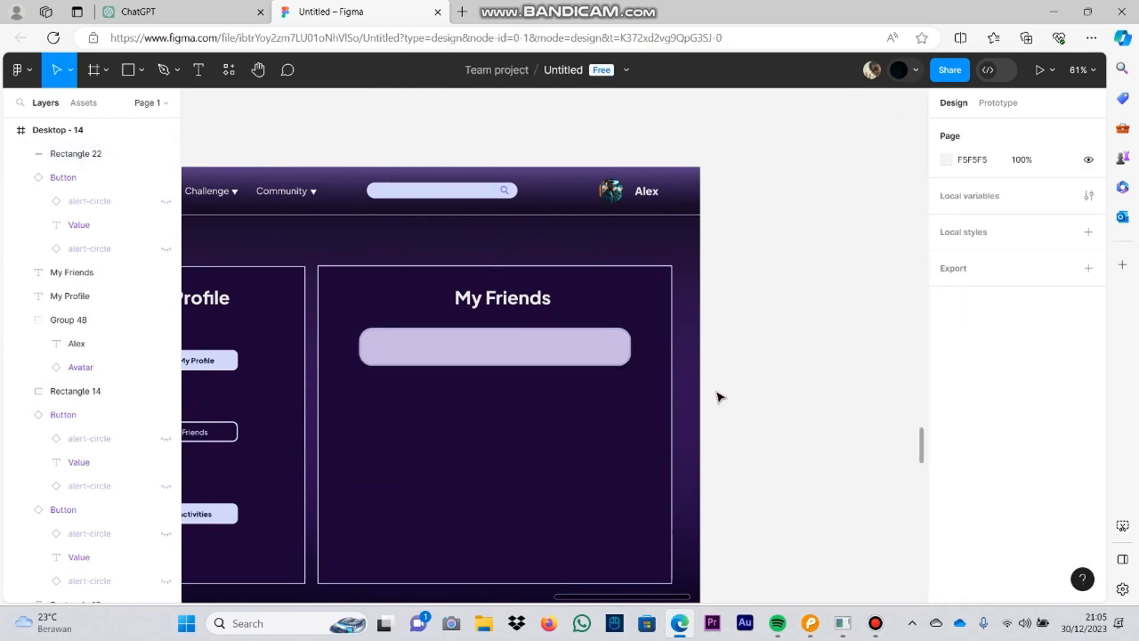
Step: Change the rectangle's stroke colour to white FFFFFF at 100% opacity
scroll(680, 378, "up", 5)
left_click(552, 307)
left_click(946, 489)
left_click_drag(914, 436, 906, 437)
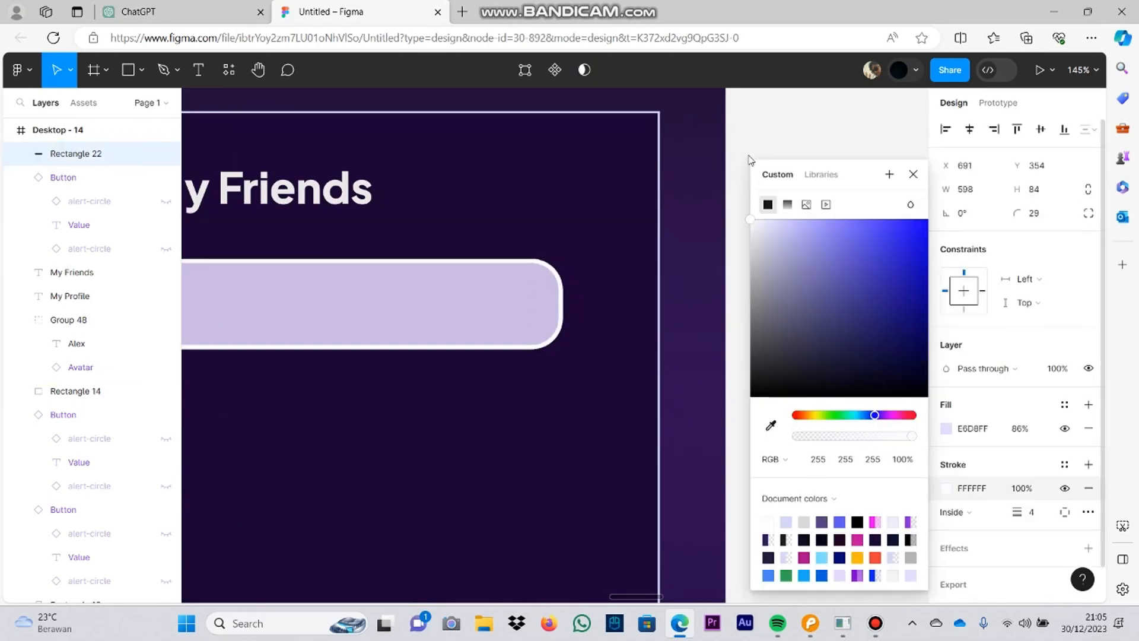
left_click(746, 161)
Step: Duplicate the white-outlined rectangle into a column of five bars spaced about 23 apart inside the My Friends panel
scroll(697, 249, "down", 5)
left_click_drag(485, 286, 478, 501)
left_click(482, 343)
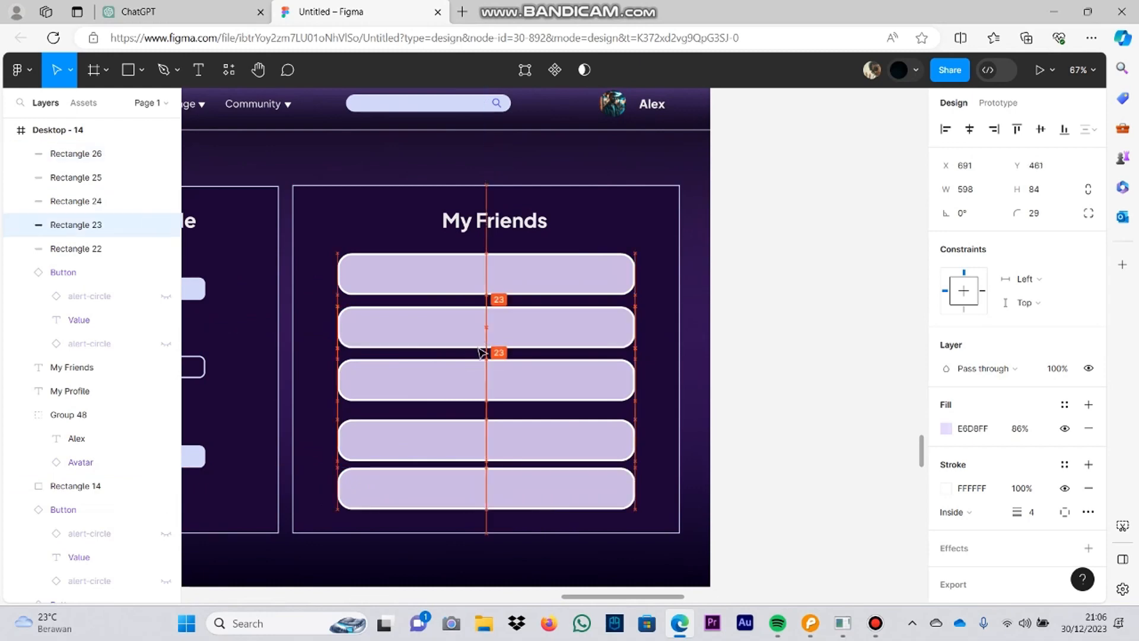
mouse_move(483, 435)
left_mouse_down()
mouse_move(470, 386)
mouse_move(483, 483)
mouse_move(498, 440)
left_mouse_up()
left_click(659, 395)
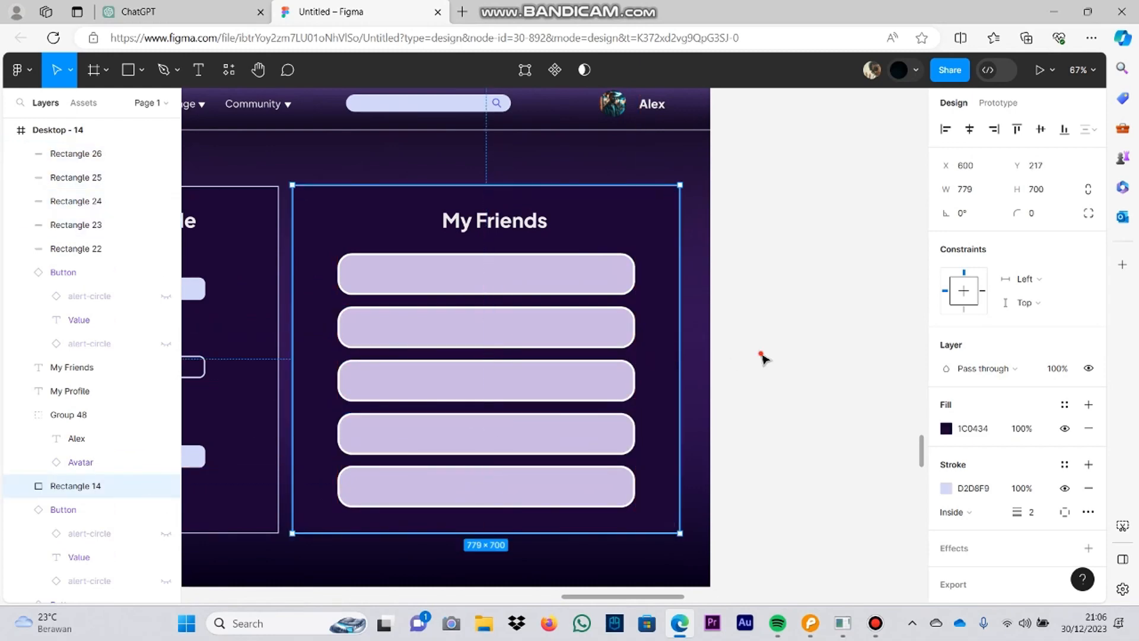
left_click(762, 355)
left_click(433, 444)
left_click_drag(462, 383, 461, 383)
left_click_drag(472, 483, 527, 485)
left_click(774, 384)
left_click_drag(776, 384, 952, 311)
Step: Lower the fill opacity of the first My Friends bar to 19%
scroll(783, 387, "down", 5)
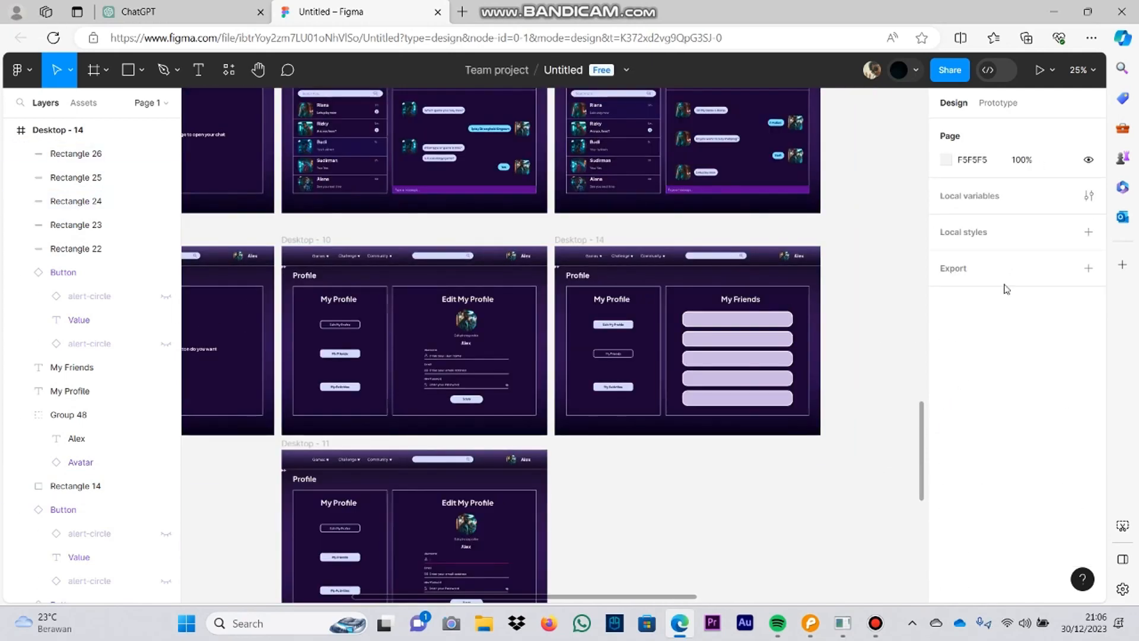
scroll(742, 341, "up", 5)
left_click(682, 274)
left_click(945, 428)
left_click_drag(798, 436, 824, 445)
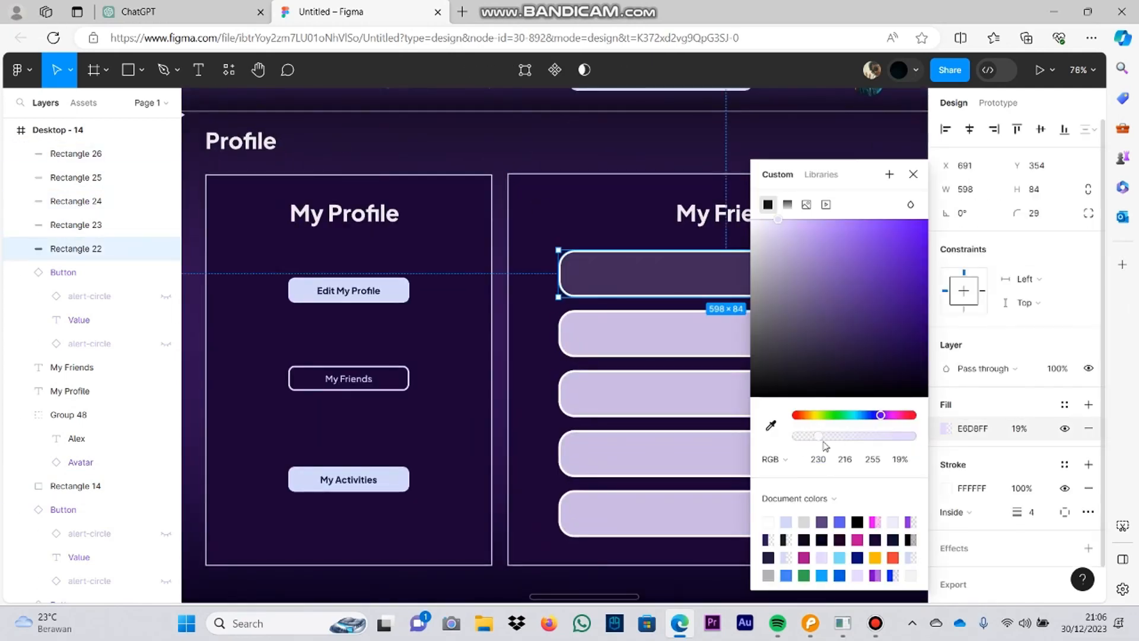
Step: Apply the first bar's darker purple fill to the other four My Friends bars by sampling its colour
left_click(644, 315)
left_click(945, 428)
left_click(770, 425)
left_click(712, 276)
left_click(711, 395)
left_click(945, 429)
left_click(770, 425)
left_click(712, 335)
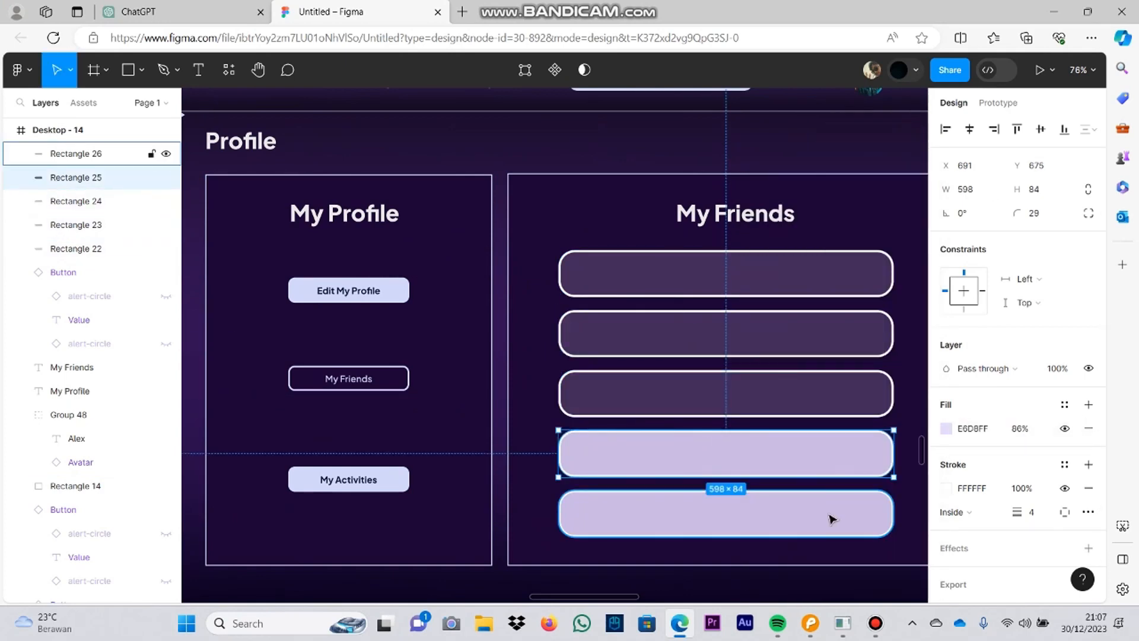
left_click(946, 428)
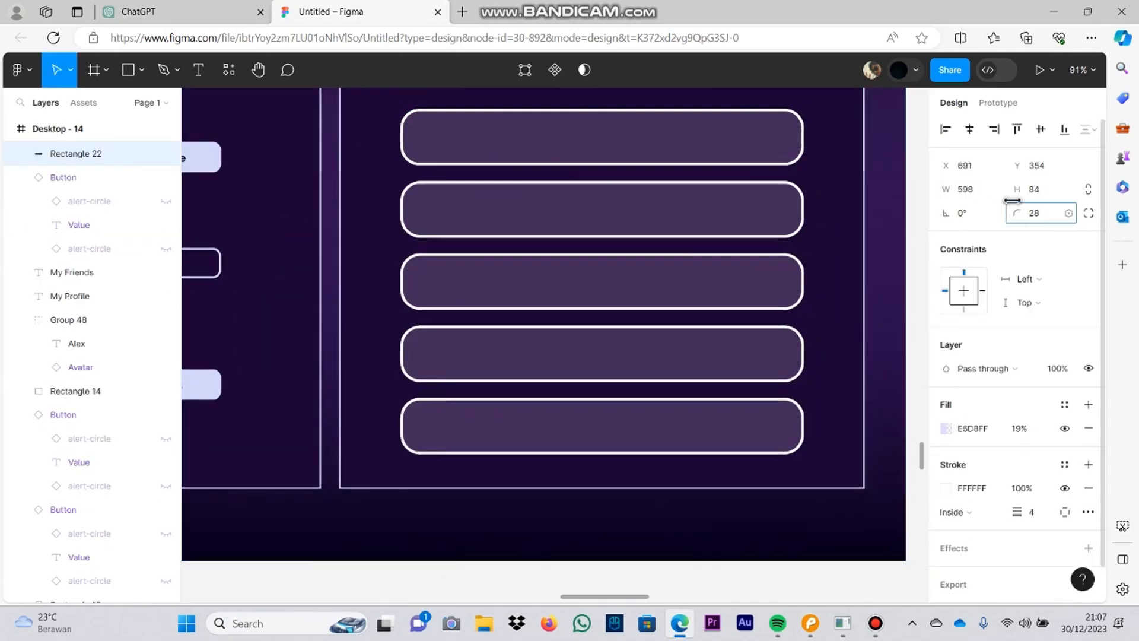
Step: Set the corner radius of all five My Friends bars to 30
scroll(701, 138, "down", 3)
scroll(852, 162, "up", 2)
left_click_drag(1017, 213, 357, 226)
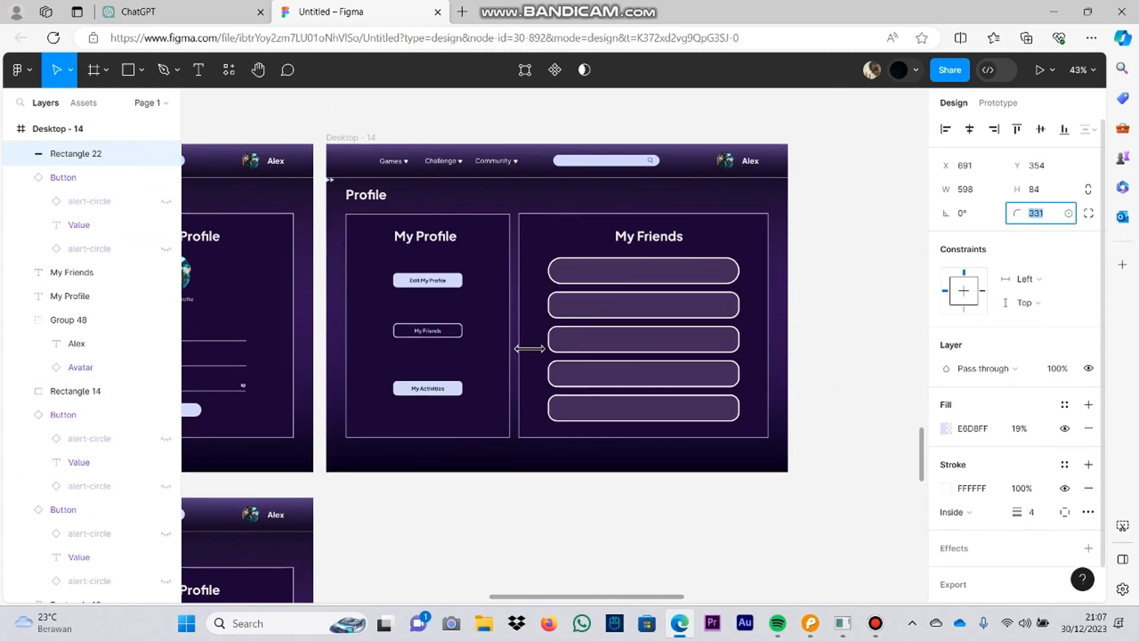
type("30")
left_click(691, 309)
left_click(689, 341, "shift")
left_click(622, 376, "shift")
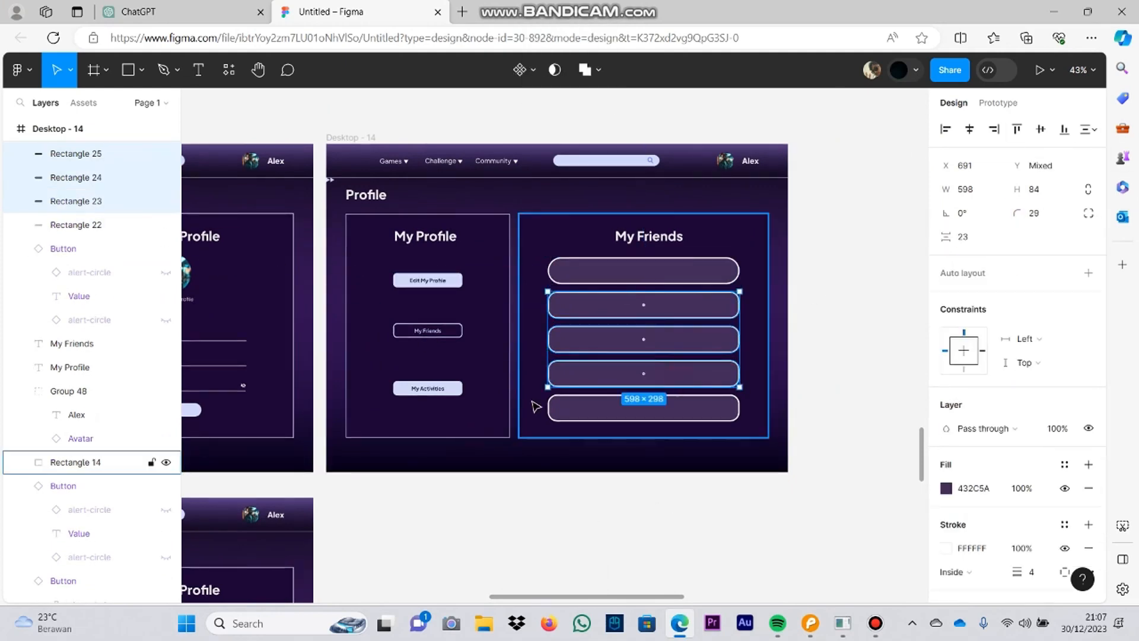
left_click(558, 407, "shift")
left_click(1042, 215)
type("30")
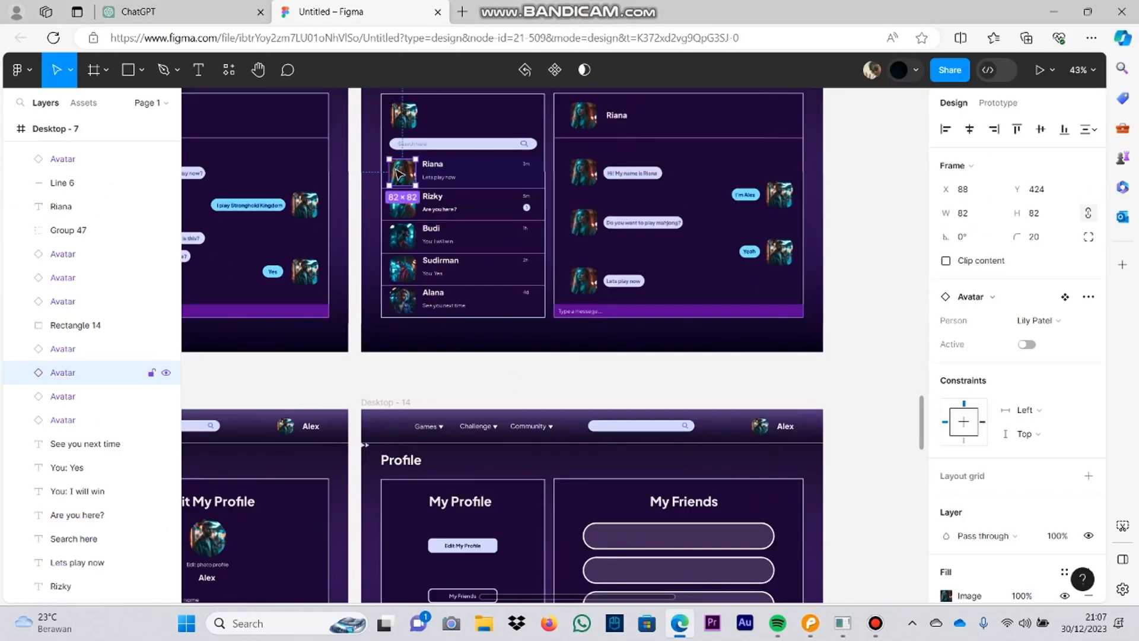
Step: Try to copy several chat-list avatars from Desktop - 7 into the My Friends panel, and delete the pasted result
scroll(515, 380, "down", 1)
scroll(518, 381, "down", 1)
left_click(405, 230)
left_click(405, 200, "shift")
left_click(408, 169, "shift")
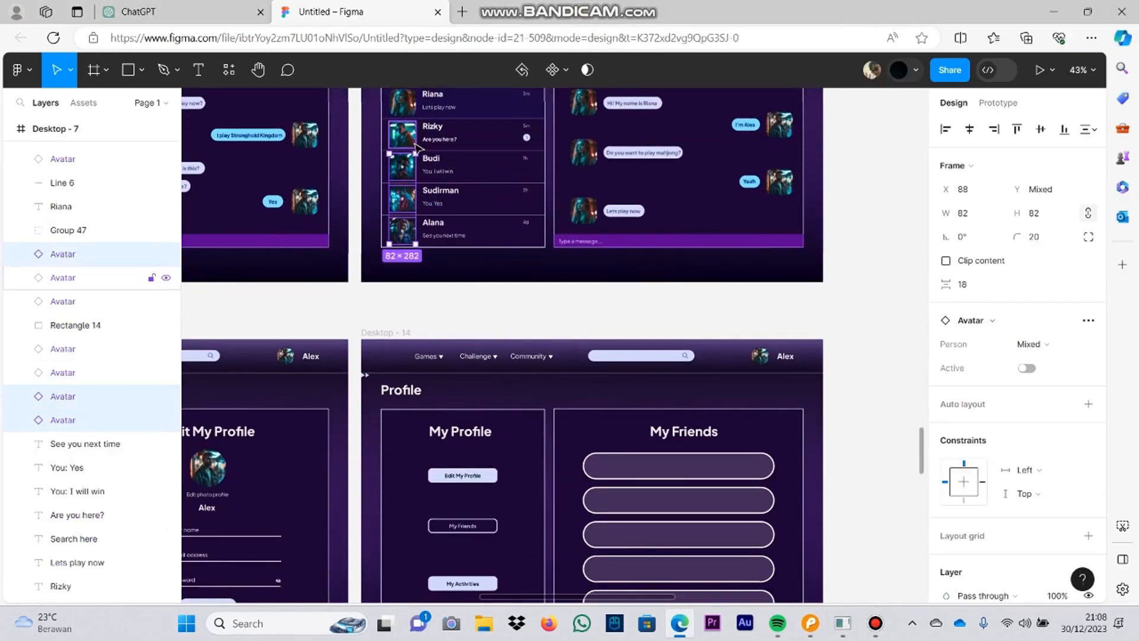
scroll(610, 439, "down", 2)
key("ctrl+v")
left_click_drag(399, 129, 661, 363)
key("Delete")
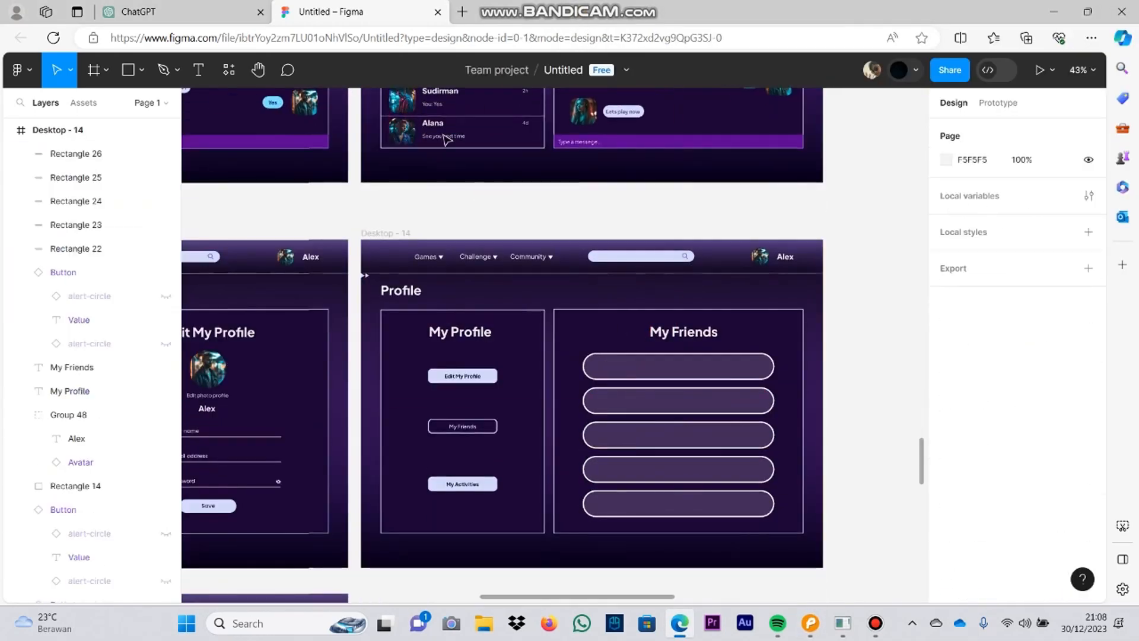
Step: Copy the last avatar in the Desktop - 7 chat list into the first My Friends bar, scaled to about 48 × 49
left_click(403, 130)
key("ctrl+v")
scroll(685, 309, "up", 3)
scroll(687, 310, "up", 5)
left_click_drag(291, 185, 688, 579)
left_click_drag(688, 578, 525, 461)
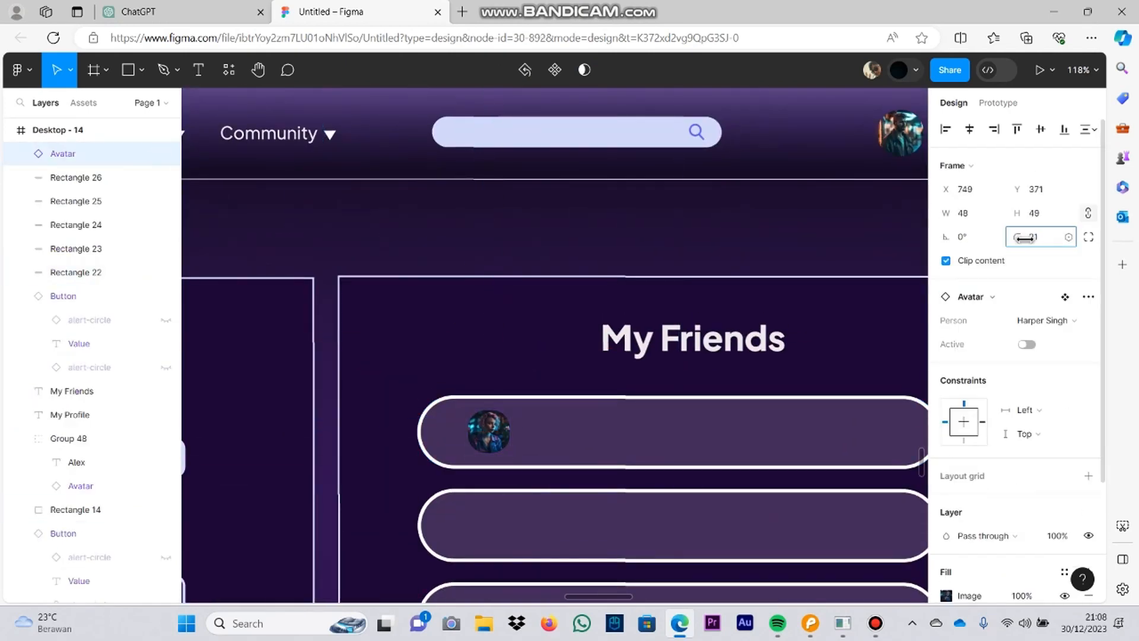
Step: Round the corners of the avatar in the first My Friends bar into a circle and settle its position
left_click_drag(1025, 238, 1054, 238)
scroll(547, 466, "up", 4)
left_click_drag(482, 369, 487, 310)
left_click(556, 311)
scroll(556, 310, "down", 5)
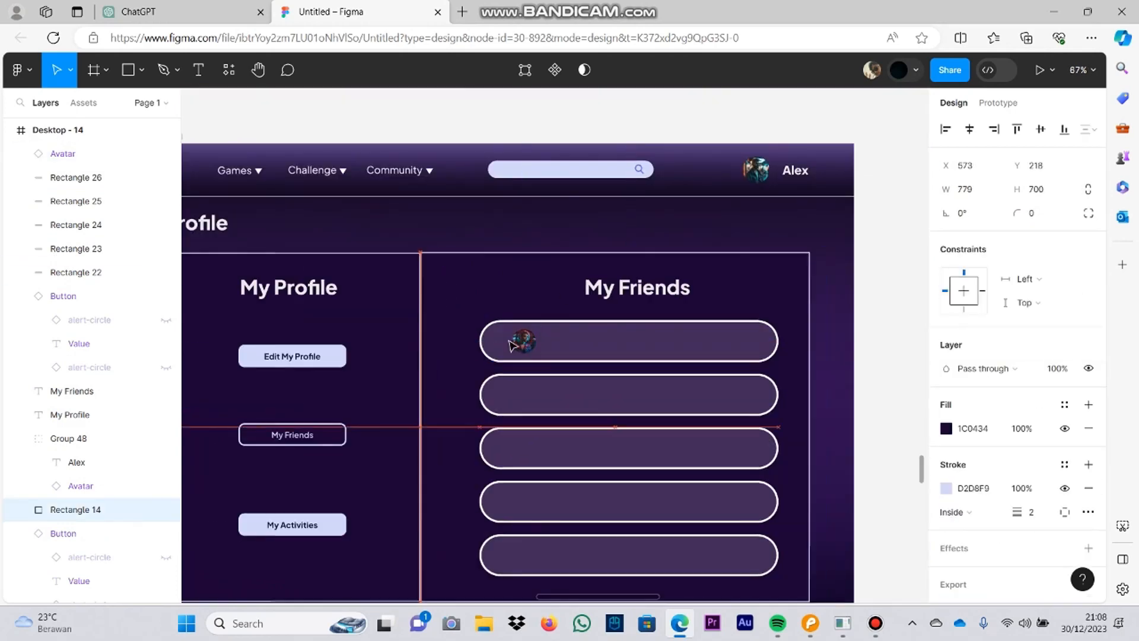
key("ctrl+z")
left_click_drag(525, 342, 526, 343)
Step: Copy the third avatar of the Desktop - 7 chat list into the second My Friends bar and size it to 48 × 48
left_click(501, 222)
scroll(246, 163, "up", 3)
scroll(243, 160, "up", 1)
scroll(243, 160, "left", 2)
left_click(303, 184)
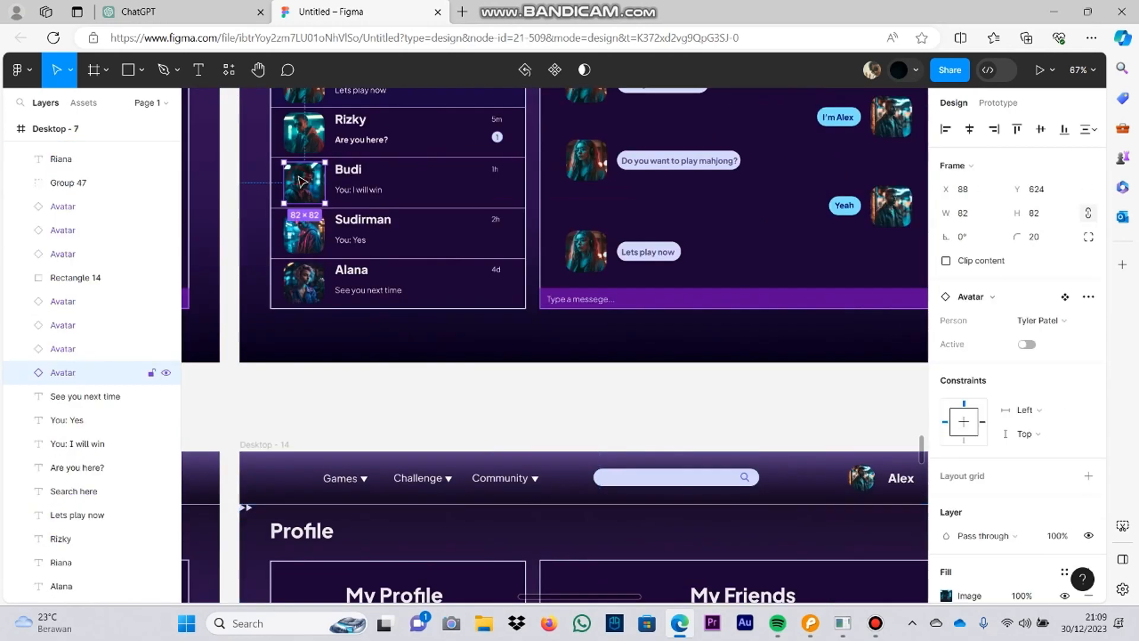
key("ctrl+c")
scroll(303, 183, "down", 4)
left_click(637, 433)
key("ctrl+v")
left_click_drag(317, 466, 692, 434)
type("48")
key("Tab")
scroll(783, 388, "up", 3)
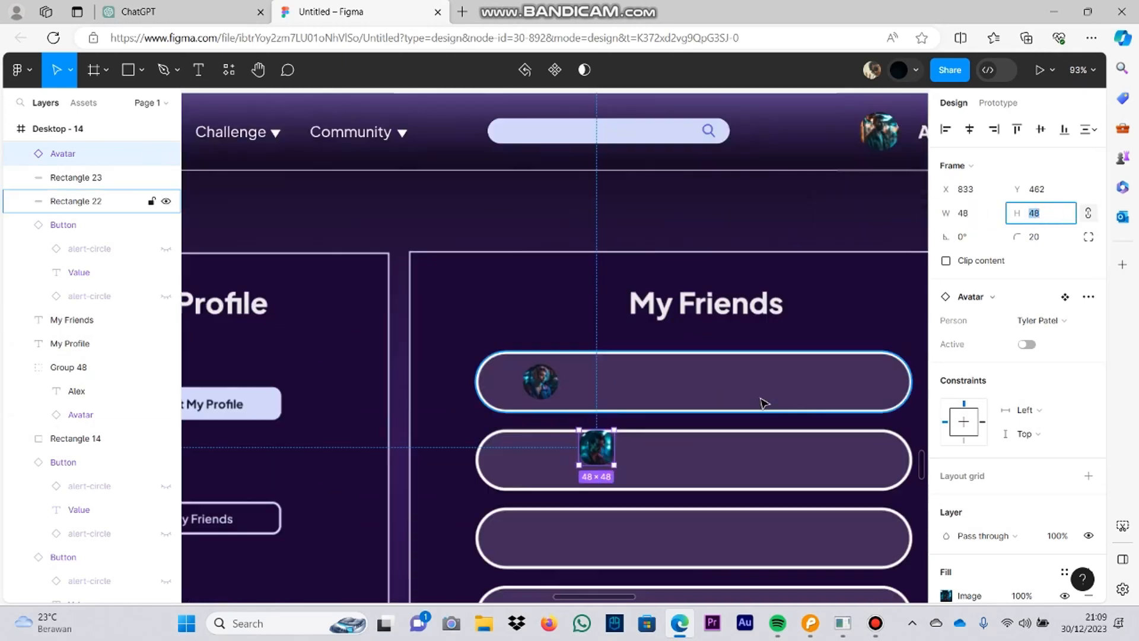
Step: Round the second bar's avatar with a corner radius of 74 and align it below the first bar's avatar
left_click_drag(1017, 237, 1058, 237)
scroll(486, 381, "up", 3)
left_click(490, 383)
left_click(624, 528)
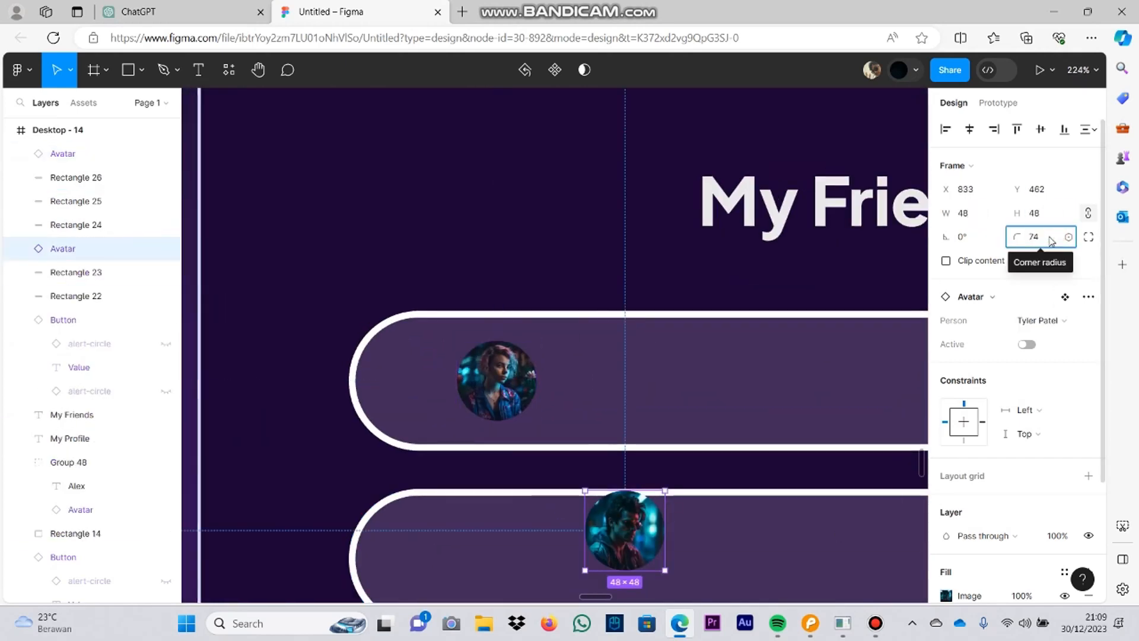
scroll(596, 368, "up", 3)
left_click_drag(596, 368, 540, 366)
scroll(595, 343, "down", 5)
Step: Copy the second avatar in the lower row of the Avatar sheet into Desktop - 14
left_click(811, 246)
scroll(811, 247, "up", 3)
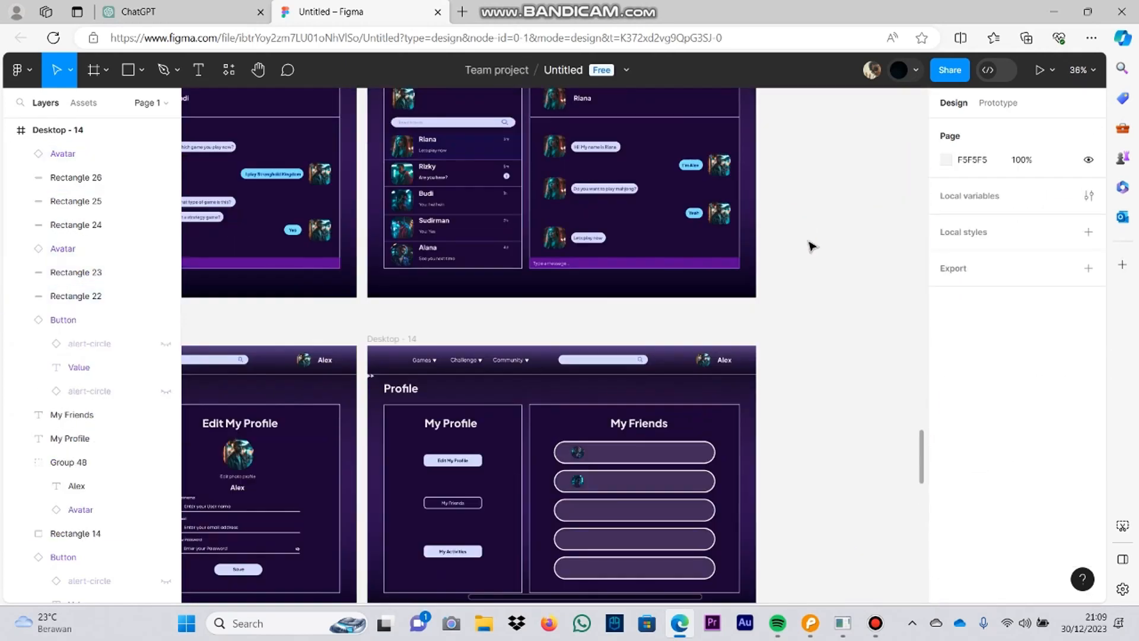
scroll(287, 279, "left", 10)
scroll(536, 254, "down", 5)
scroll(492, 389, "up", 5)
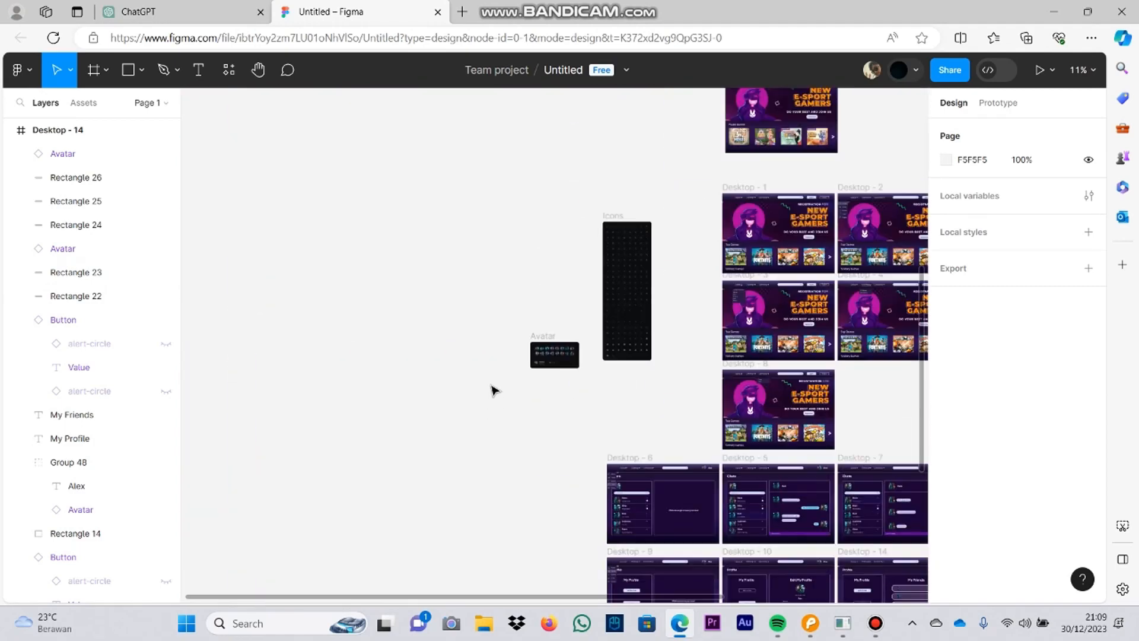
scroll(560, 357, "up", 10)
scroll(372, 334, "up", 3)
left_click(373, 334)
double_click(386, 362)
scroll(534, 369, "down", 5)
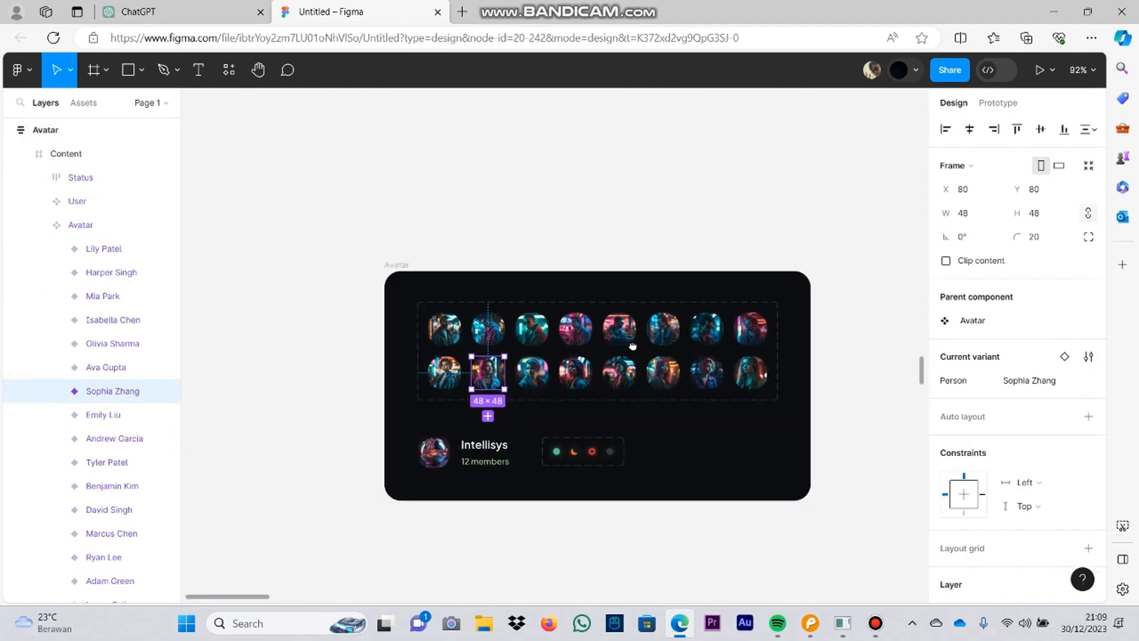
scroll(633, 346, "down", 5)
scroll(247, 167, "up", 5)
scroll(246, 168, "down", 4)
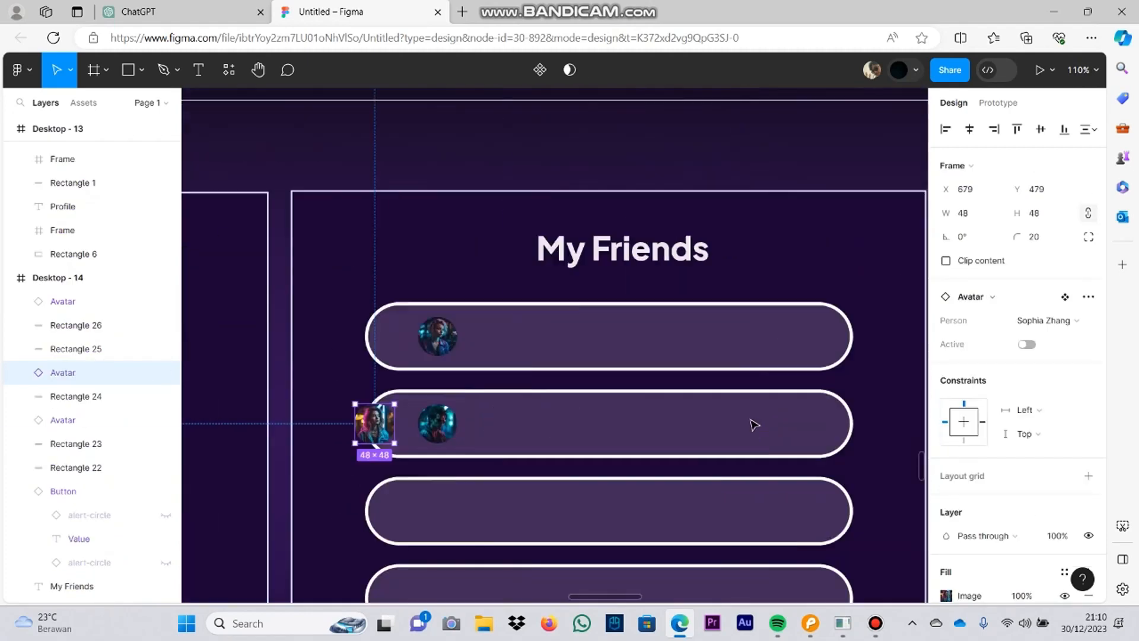
Step: Place the new avatar in the third My Friends bar, sized 78 × 76 with a corner radius of 15
left_click_drag(374, 419, 425, 478)
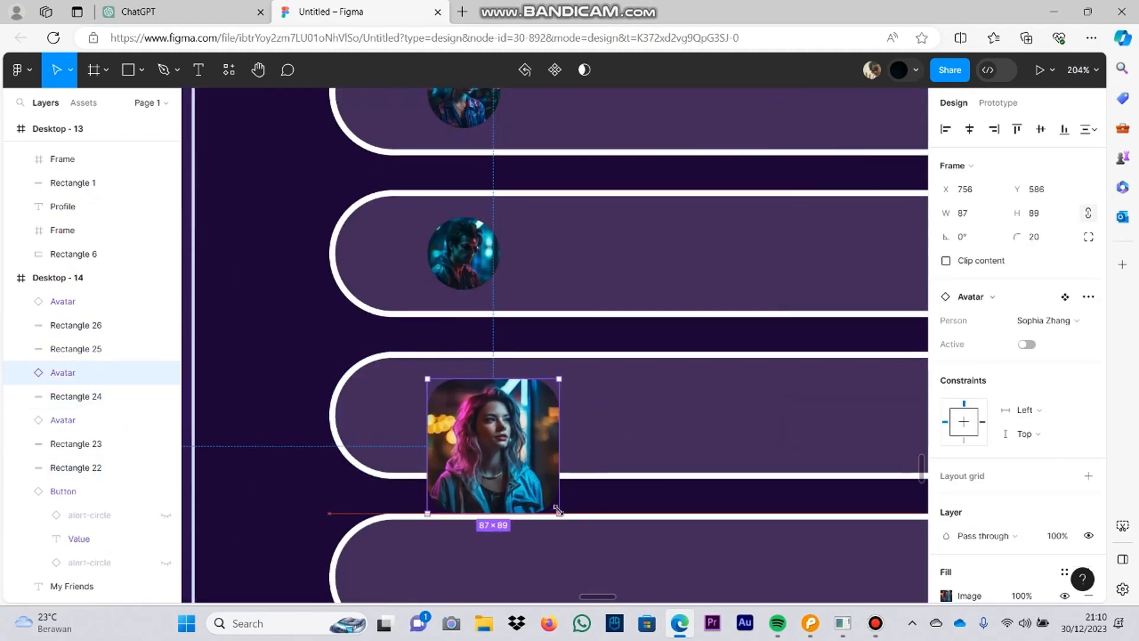
left_click_drag(558, 510, 555, 507)
left_click_drag(493, 445, 465, 416)
left_click_drag(527, 349, 522, 363)
left_click_drag(504, 442, 509, 442)
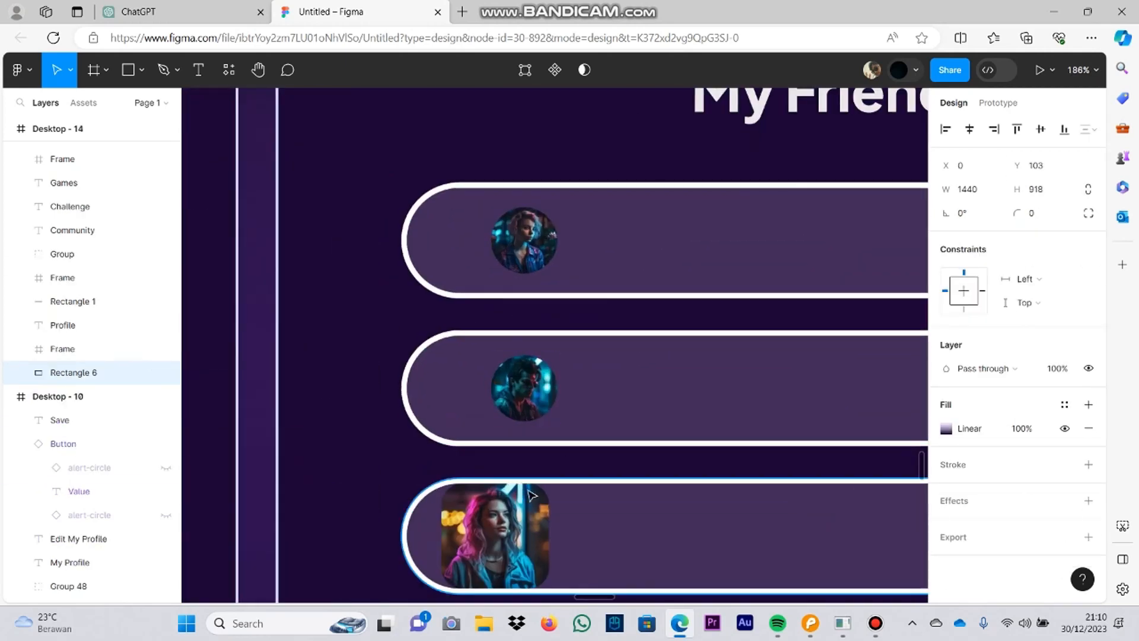
left_click(532, 495)
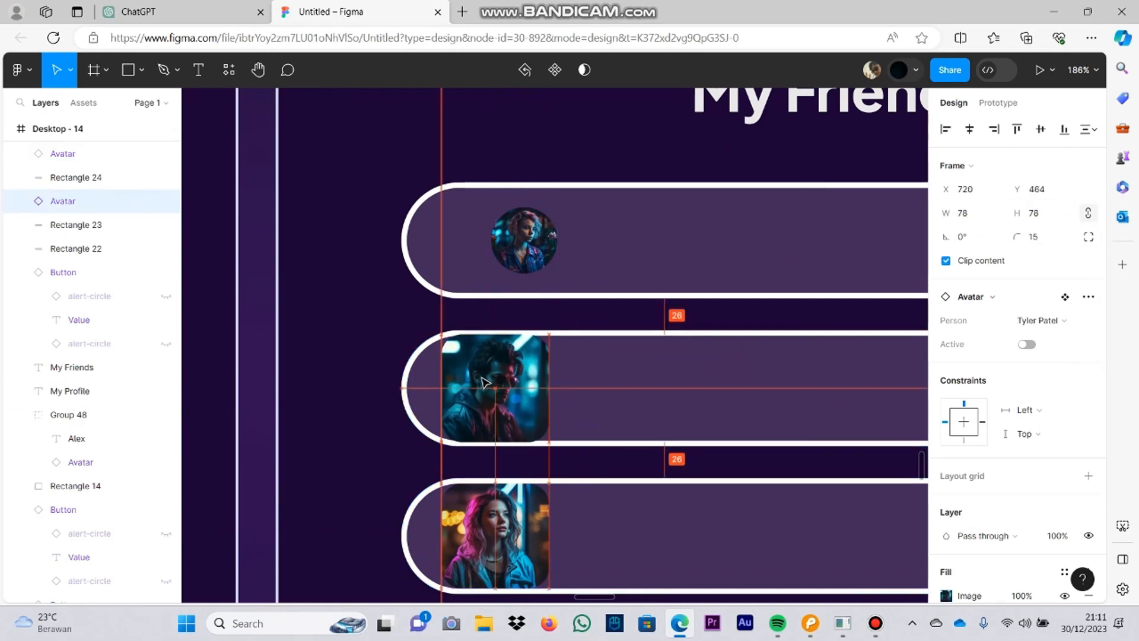
Step: Enlarge the second bar's avatar to about 76 × 76 with a corner radius of 15 and fit it inside the bar
scroll(485, 382, "up", 5)
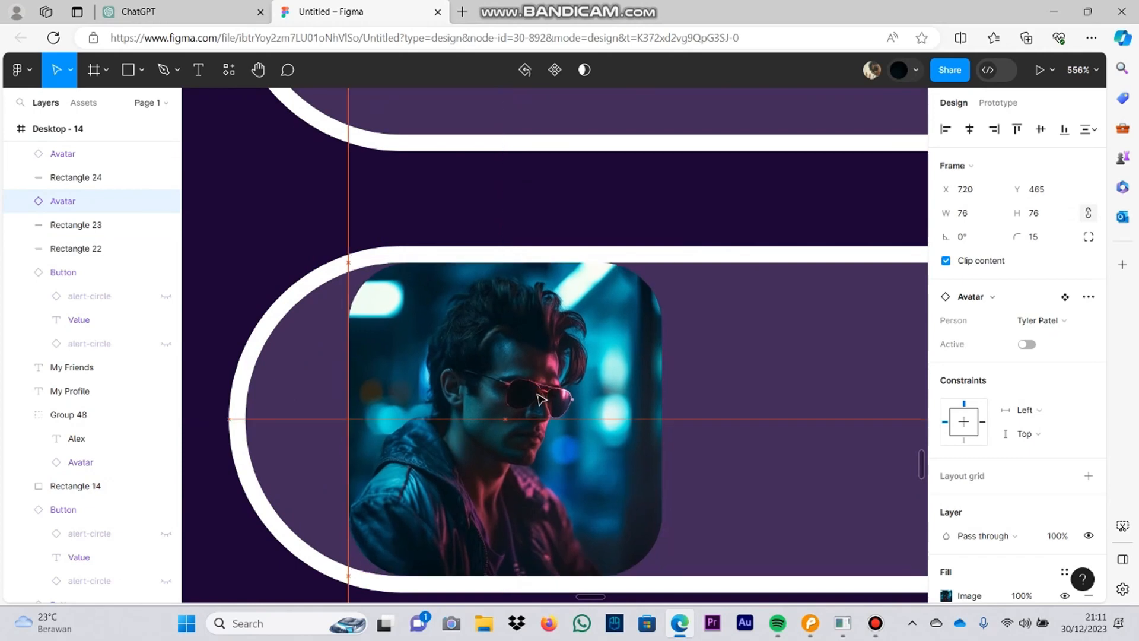
scroll(538, 385, "down", 5)
left_click_drag(518, 388, 511, 383)
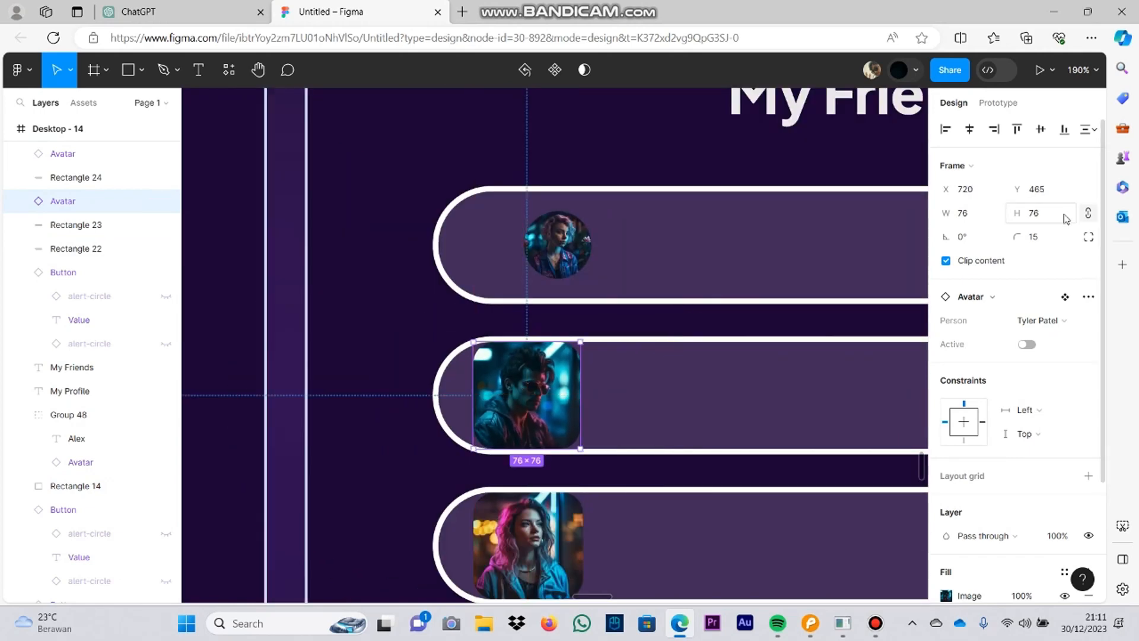
scroll(636, 438, "up", 5)
left_click(582, 422)
left_click(466, 378)
scroll(466, 378, "down", 3)
left_click_drag(450, 426, 412, 427)
left_click(483, 371)
scroll(706, 305, "up", 4)
left_click_drag(483, 379, 483, 371)
scroll(503, 436, "down", 4)
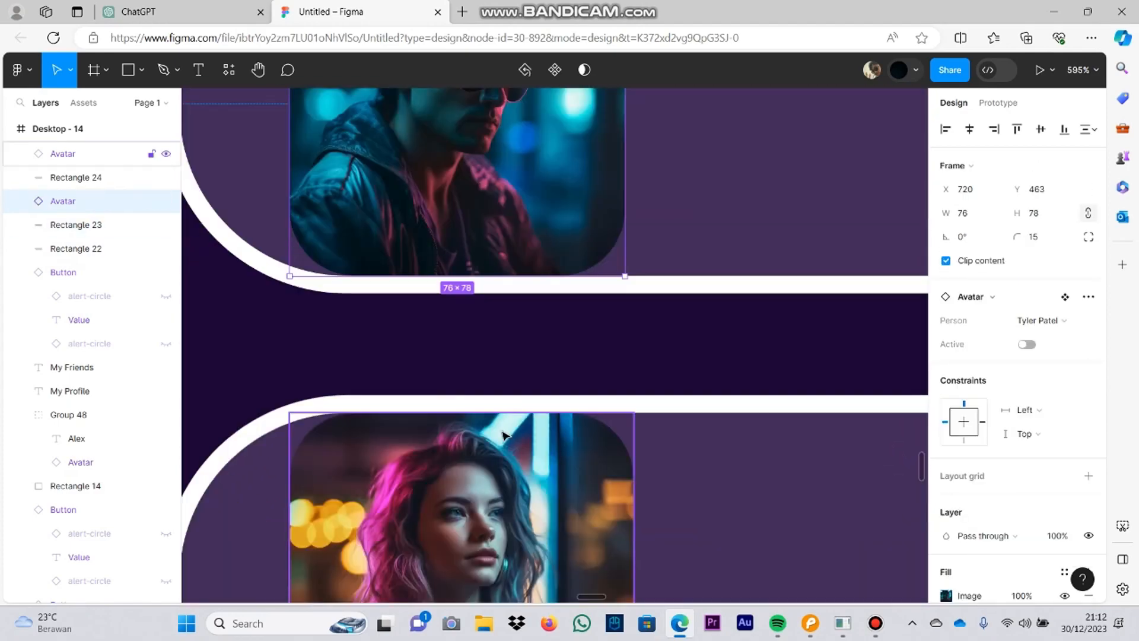
Step: Set the second bar's avatar to 78 × 76 and align its left edge with the third bar's avatar
scroll(503, 436, "down", 3)
left_click(512, 417)
scroll(517, 408, "up", 6)
left_click(519, 398)
left_click(986, 215)
type("78")
key("Tab")
type("76")
left_click(708, 243)
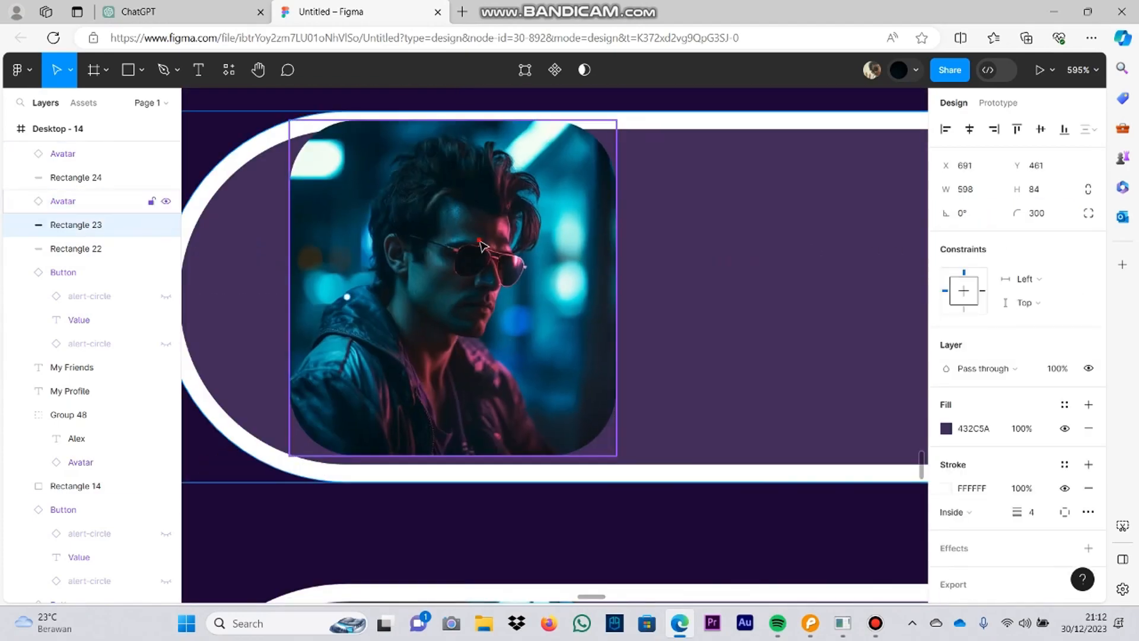
left_click_drag(481, 245, 466, 254)
left_click_drag(616, 360, 633, 355)
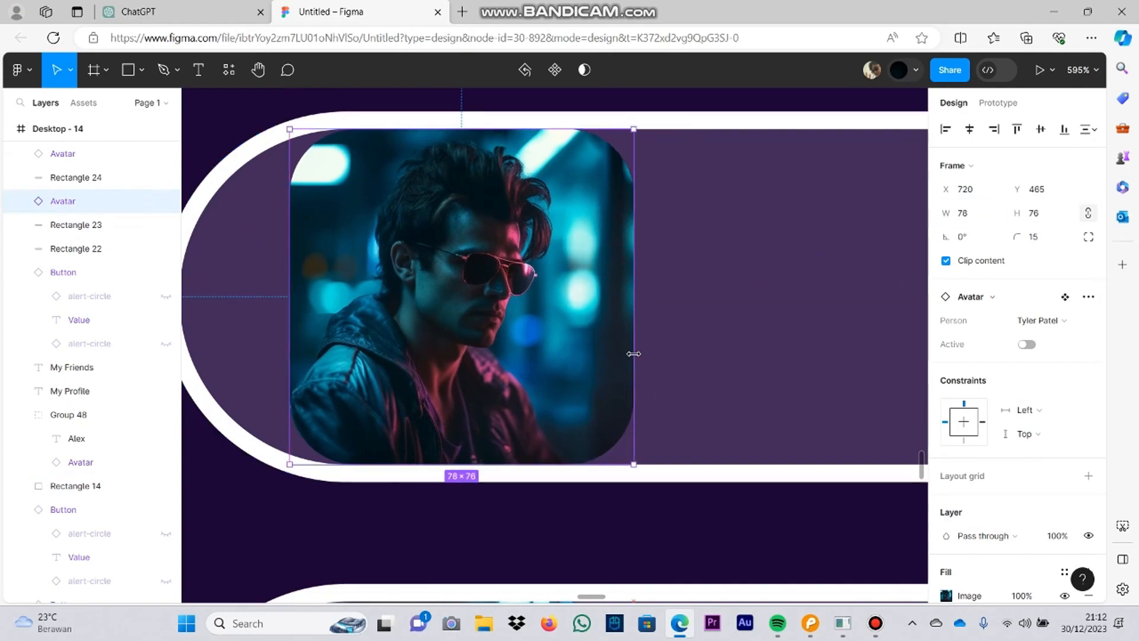
scroll(599, 363, "down", 6)
left_click(683, 414)
left_click(876, 623)
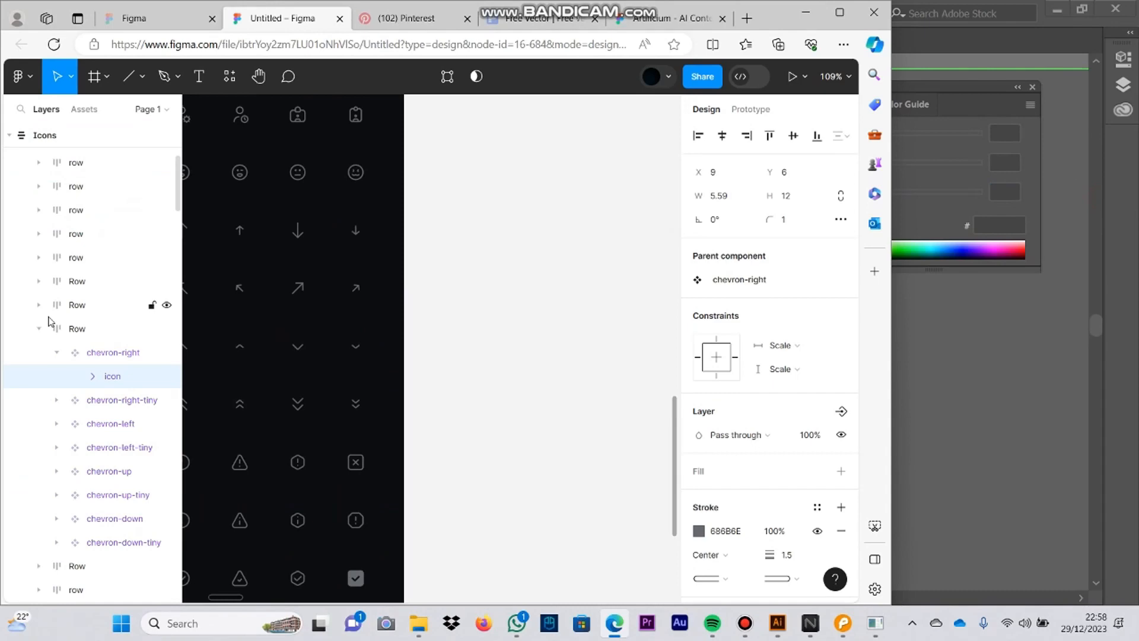
Step: Copy the chevron-right icon into Desktop - 3's games dropdown, placing it beside Solitaire in light lavender
scroll(457, 221, "right", 15)
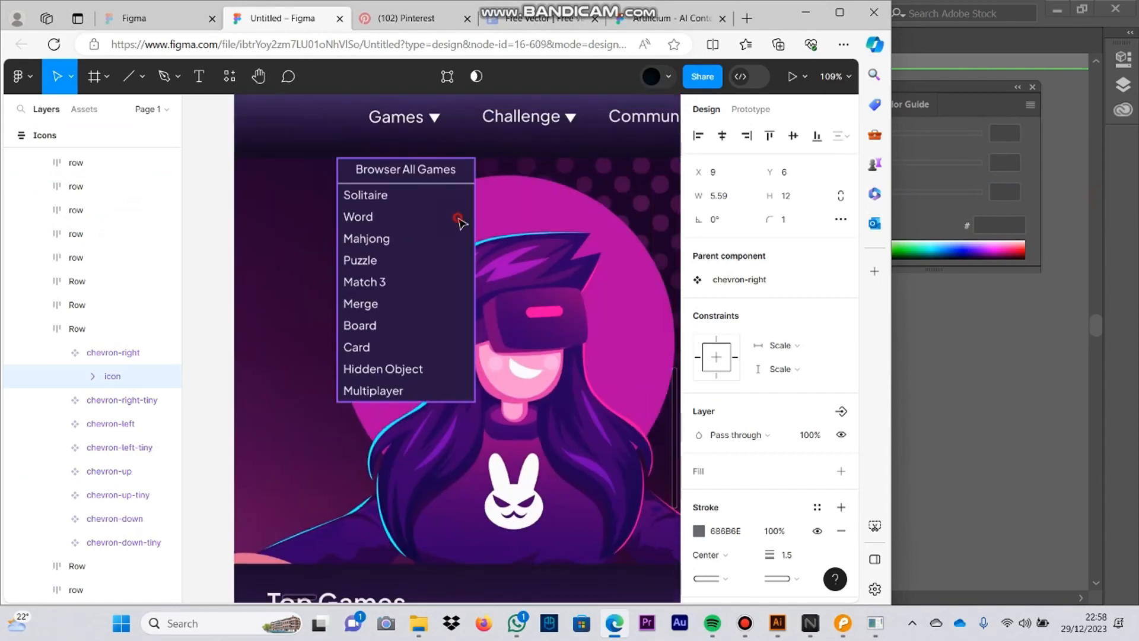
scroll(458, 221, "up", 1)
left_click(247, 142)
key("ctrl+v")
scroll(468, 249, "up", 5)
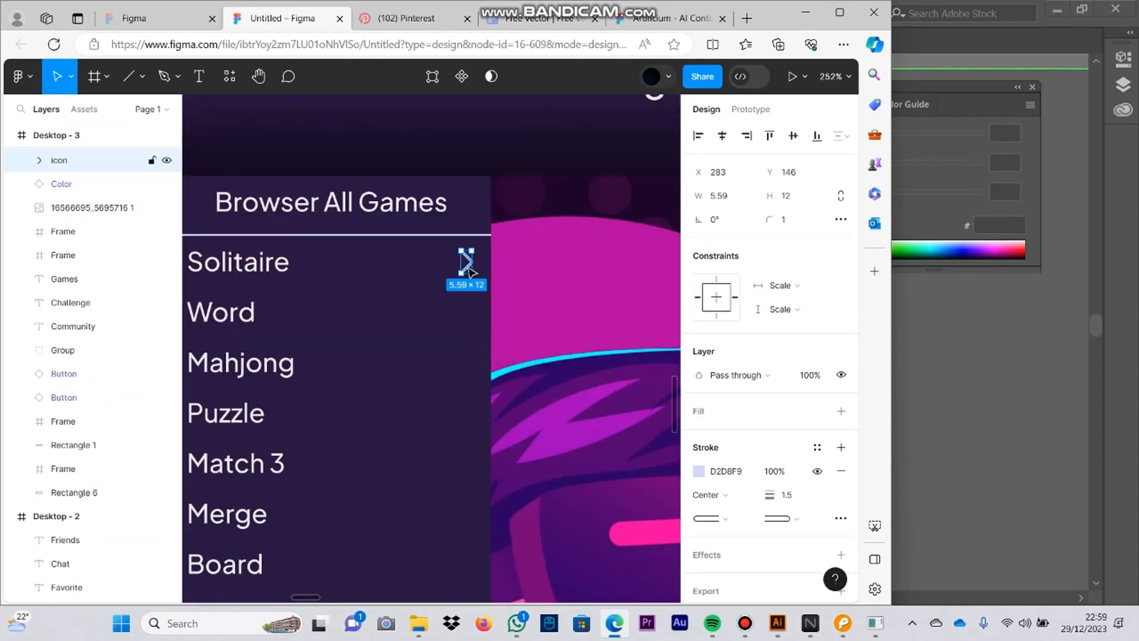
Step: Duplicate the chevron beside the Word, Mahjong, Puzzle, Match 3, Merge and Board entries, evenly spaced
scroll(468, 289, "down", 1)
left_click_drag(467, 266, 467, 351)
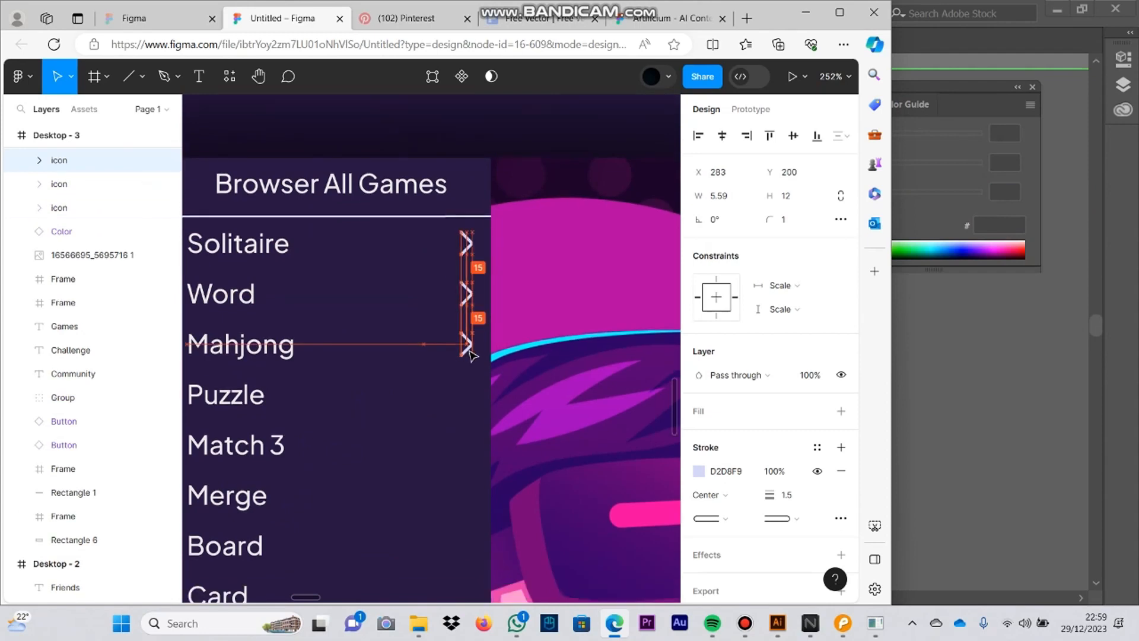
scroll(468, 255, "down", 3)
left_click(467, 155)
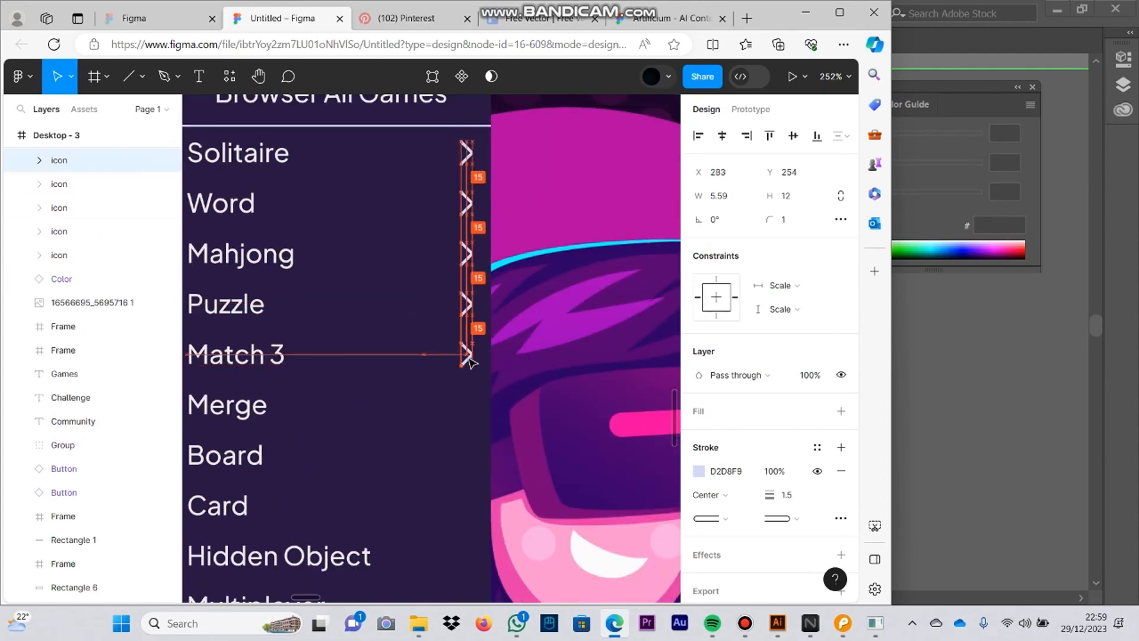
scroll(468, 325, "down", 1)
left_click_drag(470, 360, 466, 324)
Step: Add copies of the chevron beside the remaining dropdown entries, from Card downwards
key("ctrl+v")
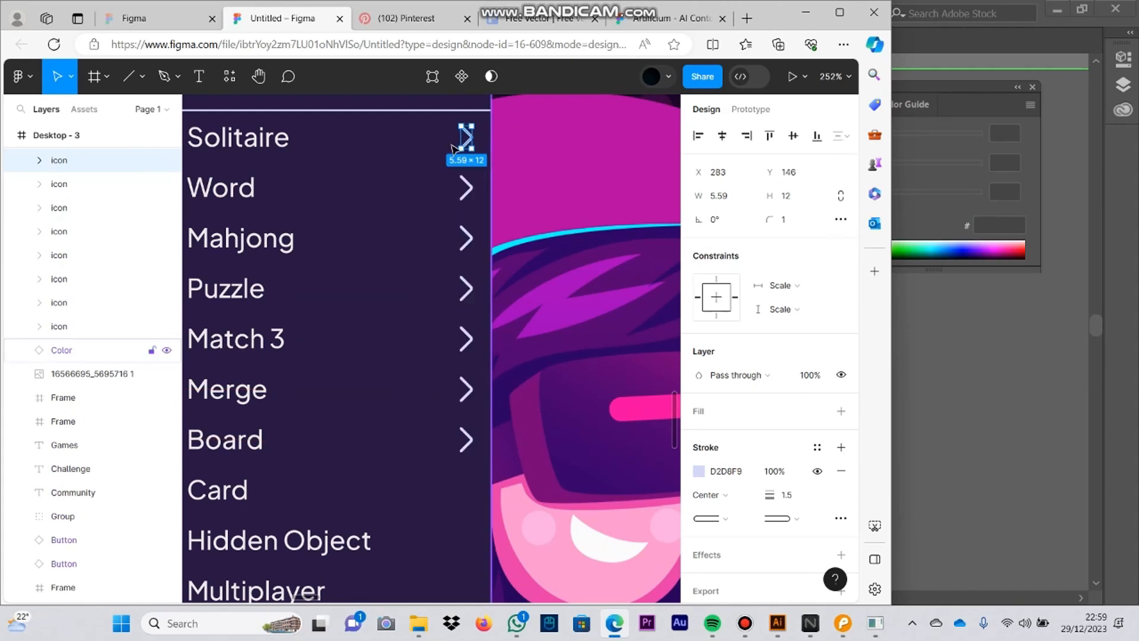
scroll(466, 332, "down", 1)
left_click_drag(465, 142, 469, 287)
key("ctrl+v")
scroll(468, 261, "down", 2)
left_click_drag(468, 417, 467, 417)
left_click(515, 367)
scroll(516, 364, "down", 4)
left_click_drag(617, 292, 465, 252)
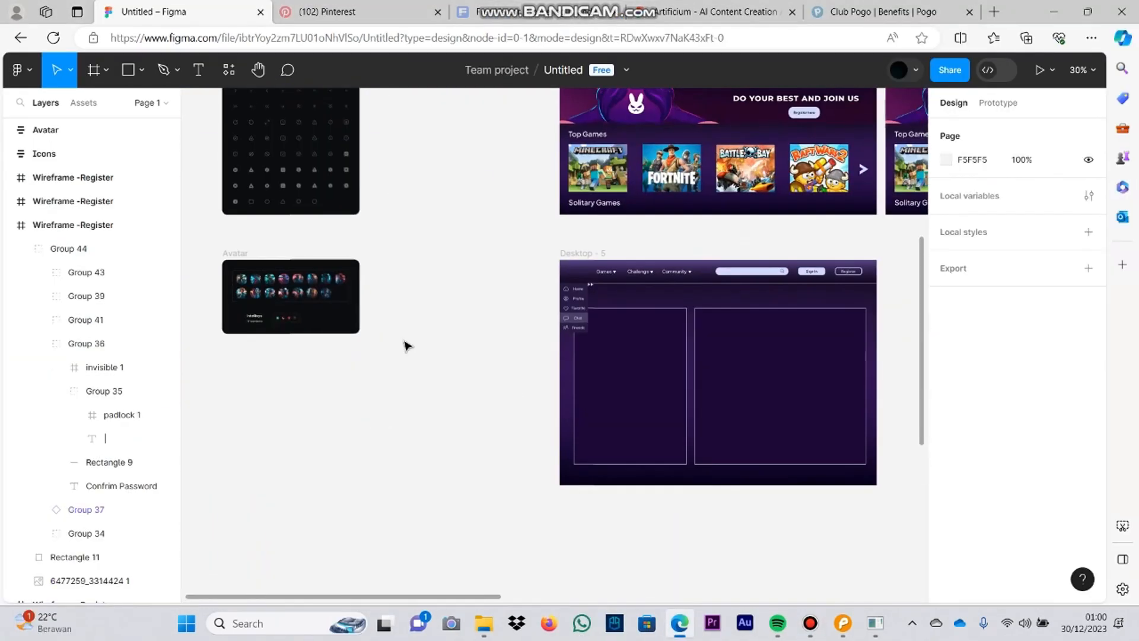
Step: Try to copy the first avatar of the Avatar sheet into the left panel of Desktop - 5
scroll(226, 276, "up", 5)
double_click(373, 311)
double_click(374, 310)
key("ctrl+c")
left_click_drag(860, 238, 192, 206)
left_click_drag(878, 356, 584, 369)
key("ctrl+v")
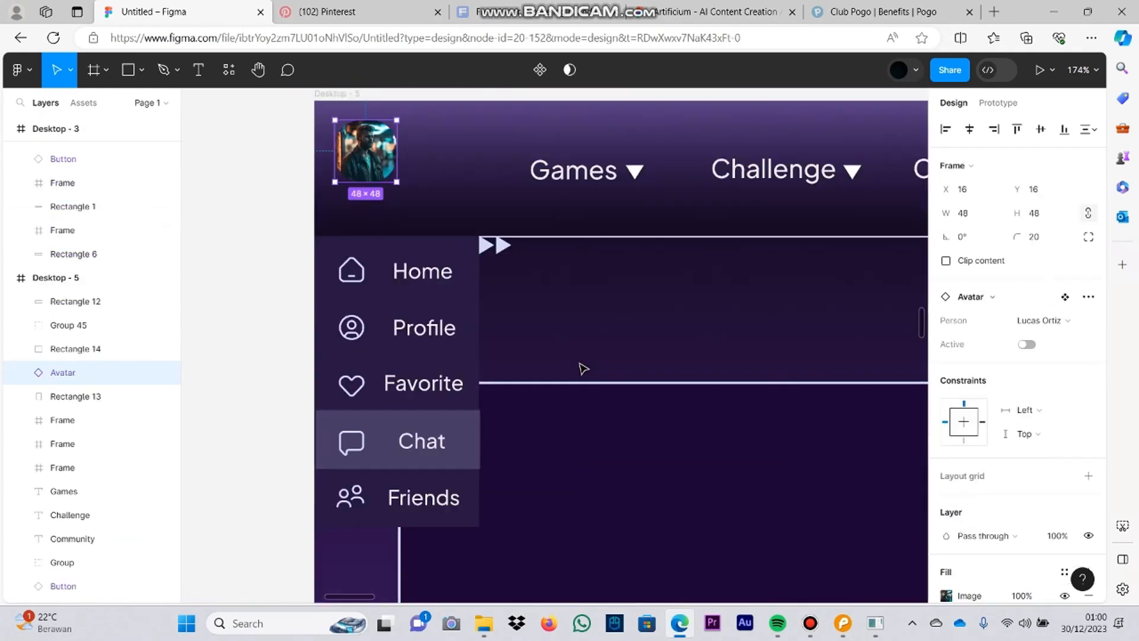
left_click_drag(566, 479, 620, 516)
scroll(664, 374, "down", 1)
left_click(643, 457)
scroll(605, 448, "up", 1)
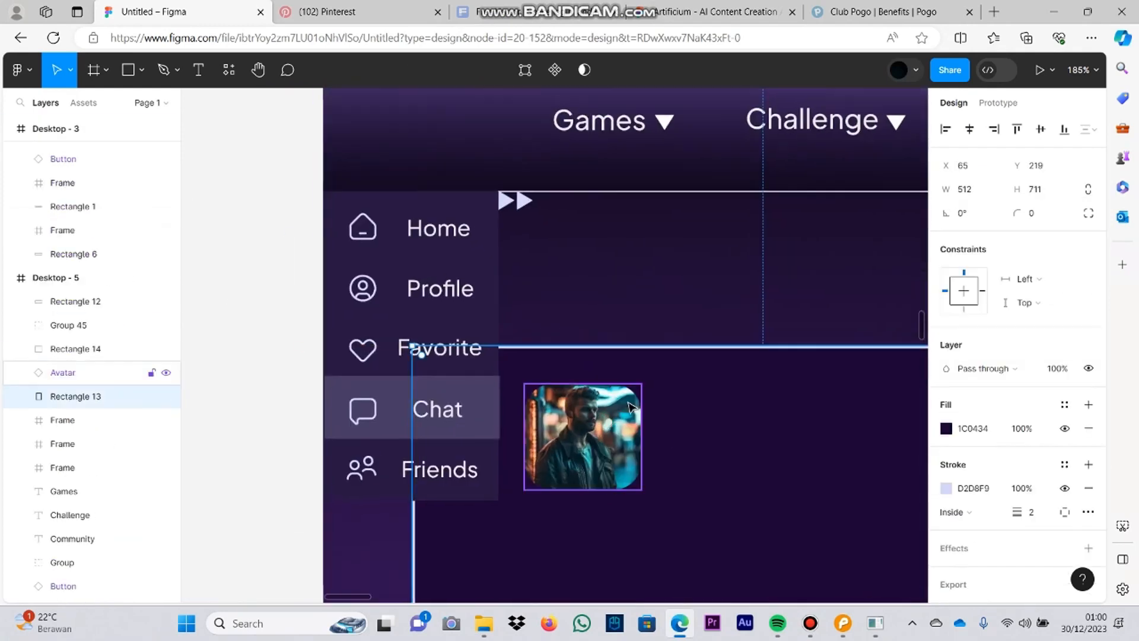
Step: Try to reshape the pasted avatar by resizing it, drawing a reference ellipse beside it, deleting the ellipse and changing the corner radius
left_click(608, 439)
left_click_drag(647, 384, 565, 400)
left_click_drag(649, 372, 659, 383)
left_click_drag(684, 444, 833, 521)
left_click(141, 70)
left_click(127, 160)
mouse_move(591, 428)
left_mouse_down()
mouse_move(600, 394)
mouse_move(613, 407)
left_mouse_up()
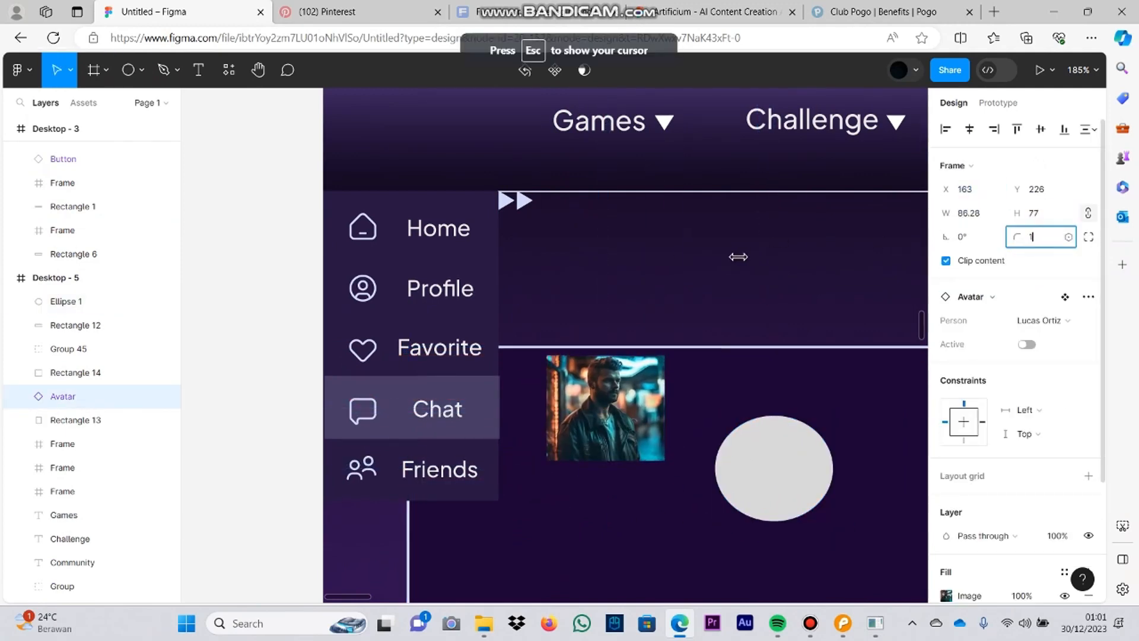
left_click(798, 440)
key("Delete")
left_click(611, 409)
key("Delete")
left_click_drag(629, 251, 880, 252)
Step: Paste a fresh copy of the avatar into Desktop - 5, scale it to 82 × 81 and place it in the left panel's upper corner
left_click_drag(267, 255, 131, 293)
double_click(227, 249)
key("ctrl+v")
left_click_drag(494, 219, 496, 226)
right_click(438, 172)
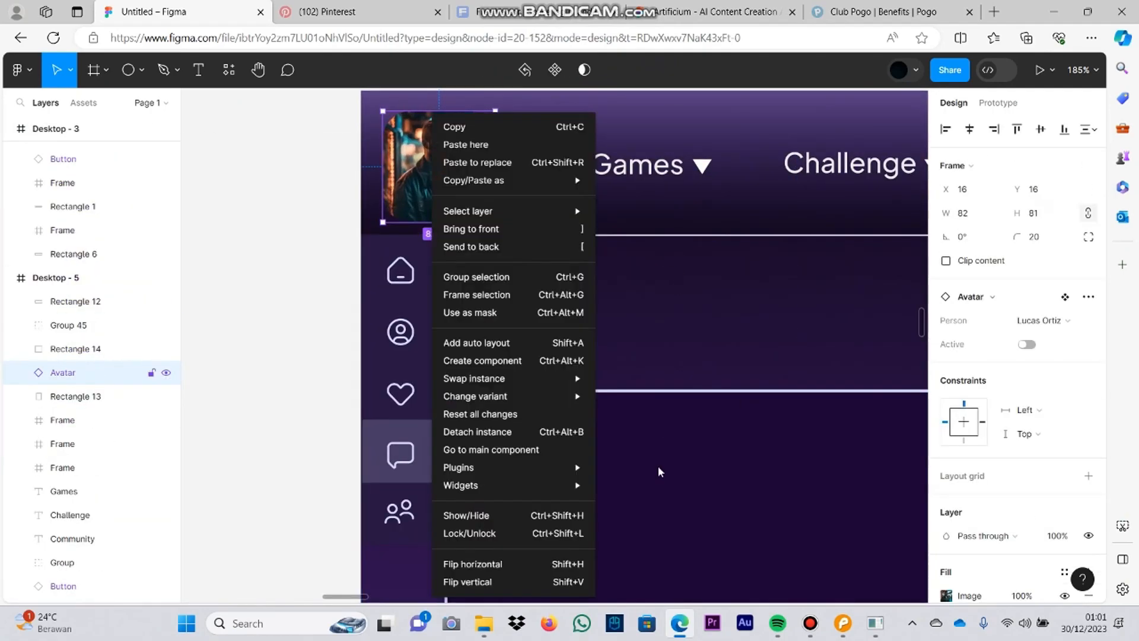
left_click(659, 470)
scroll(664, 490, "down", 5)
left_click_drag(471, 189, 463, 327)
scroll(664, 489, "up", 3)
left_click_drag(453, 320, 418, 327)
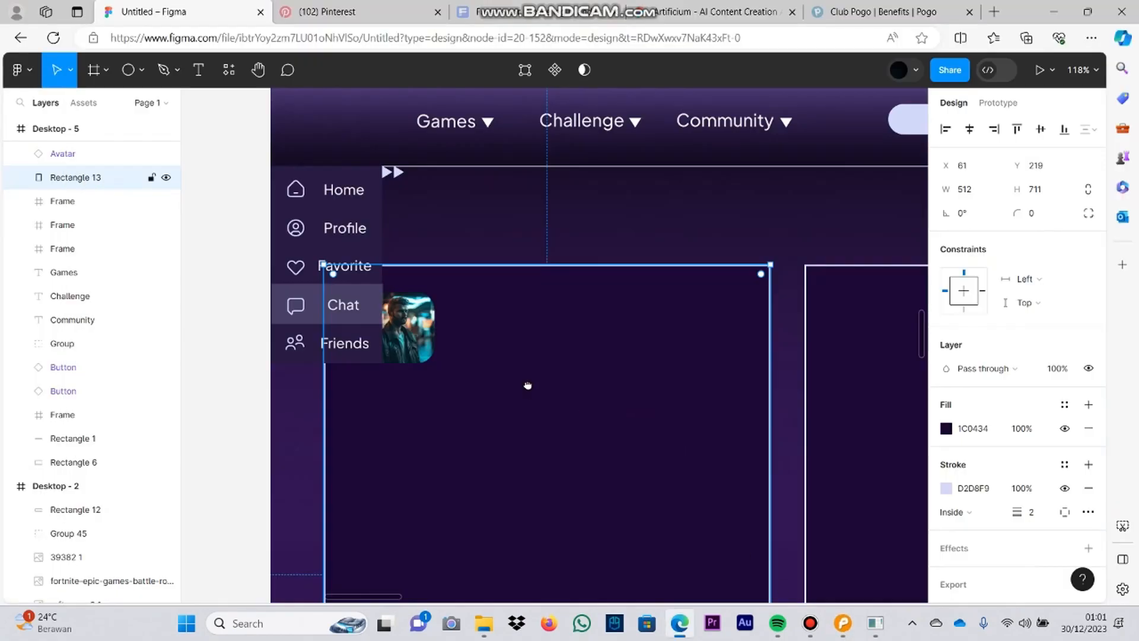
Step: Copy the last avatar in the lower row of the Avatar sheet below the first one, enlarge it to match and align it
scroll(527, 386, "down", 4)
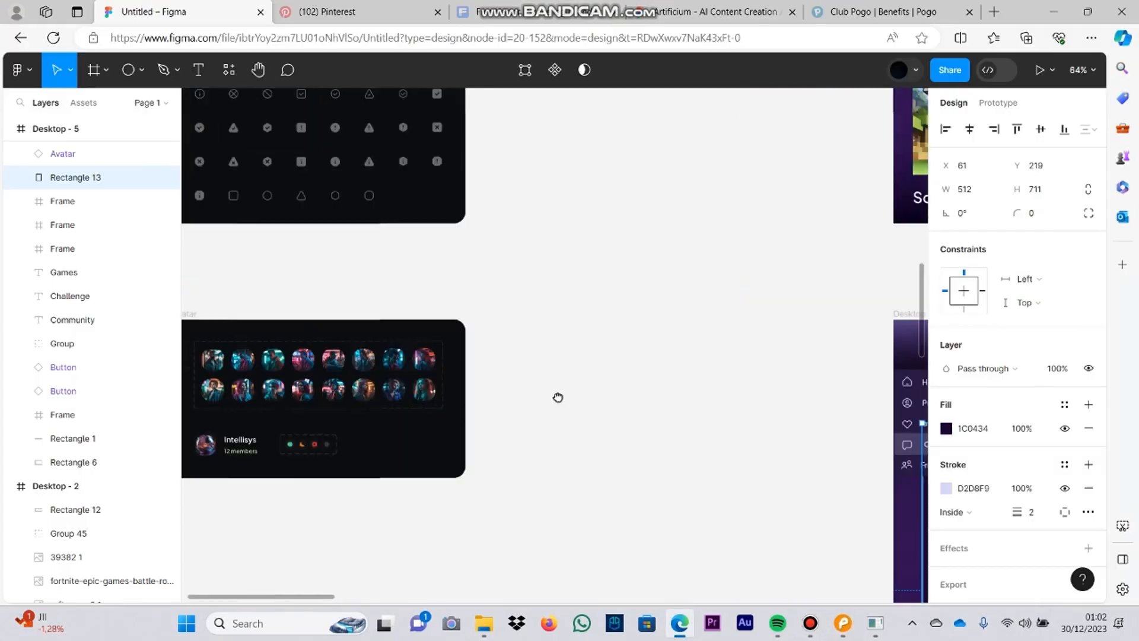
scroll(608, 475, "up", 5)
left_click(608, 475)
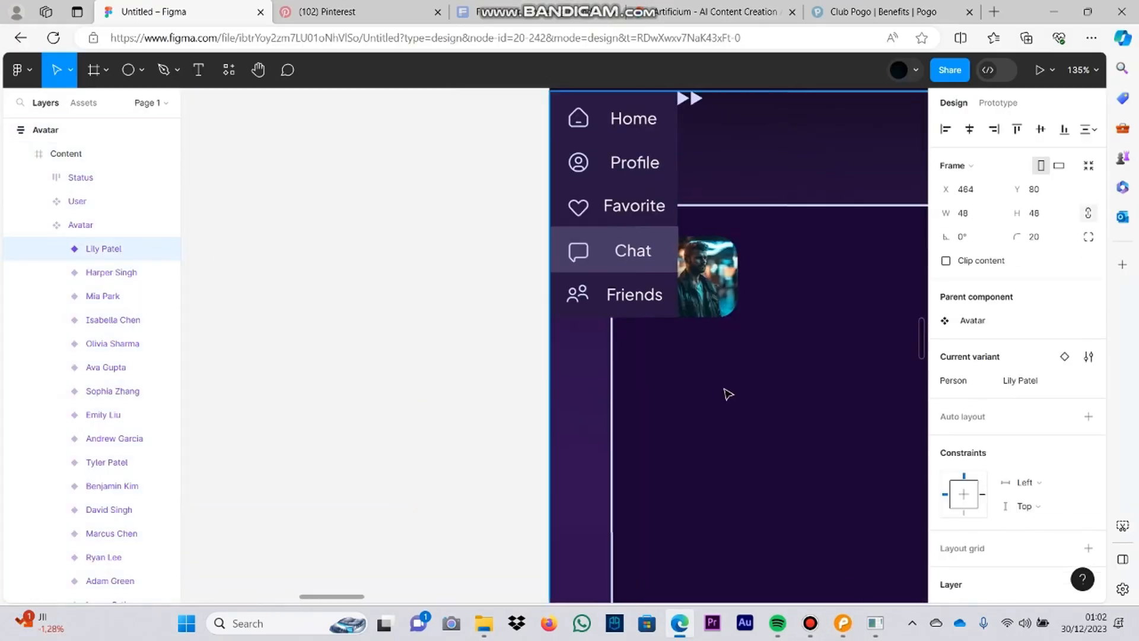
key("ctrl+v")
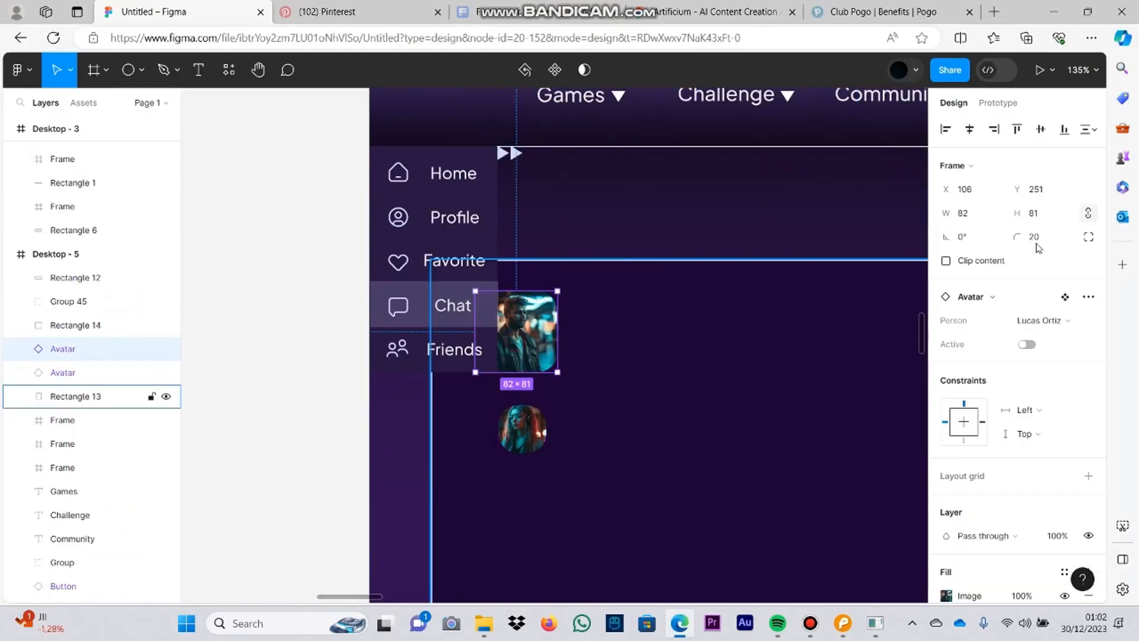
left_click(522, 429)
left_click(990, 221)
left_click(720, 376)
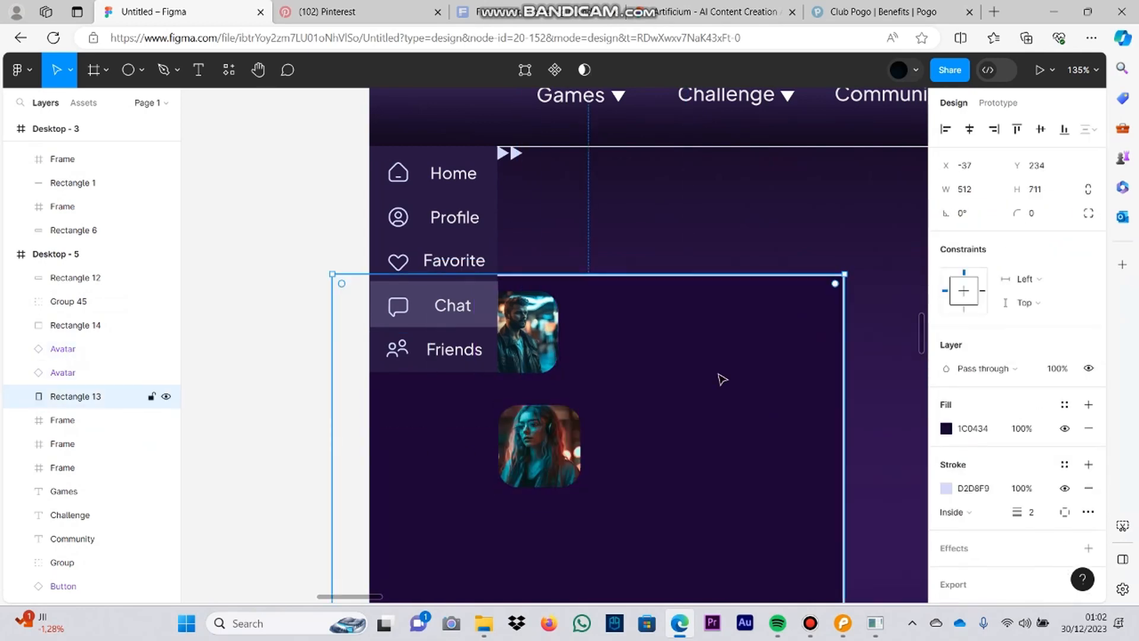
scroll(720, 377, "down", 3)
left_click_drag(541, 253, 521, 292)
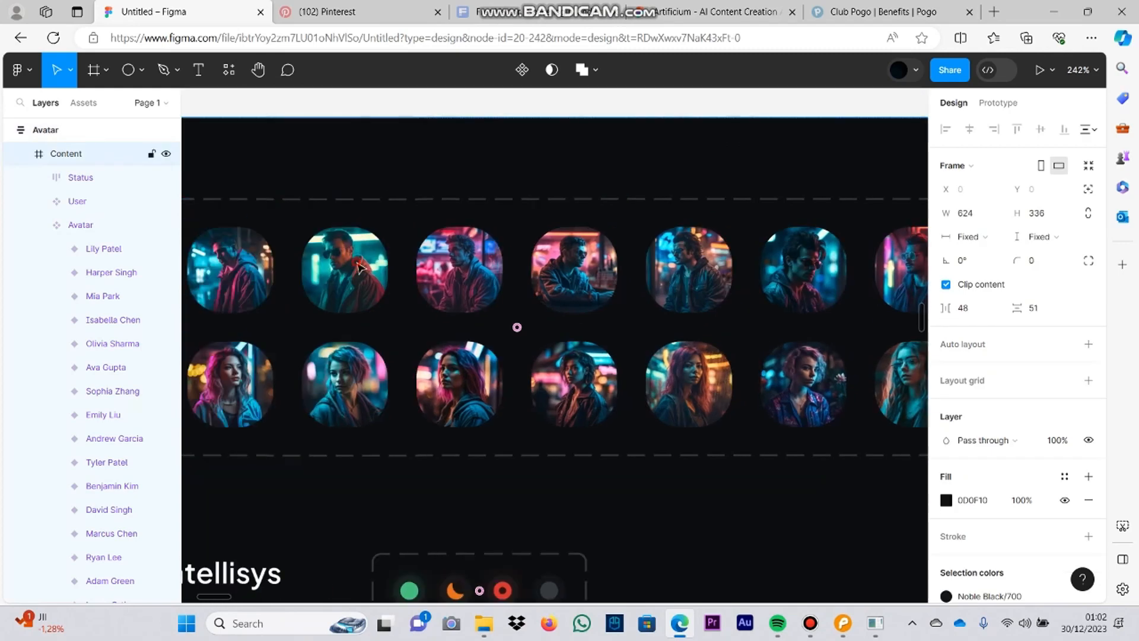
Step: Add the upper row's third avatar from the Avatar sheet to the panel's column and move the bottom avatar down near the panel's edge
left_click(343, 266)
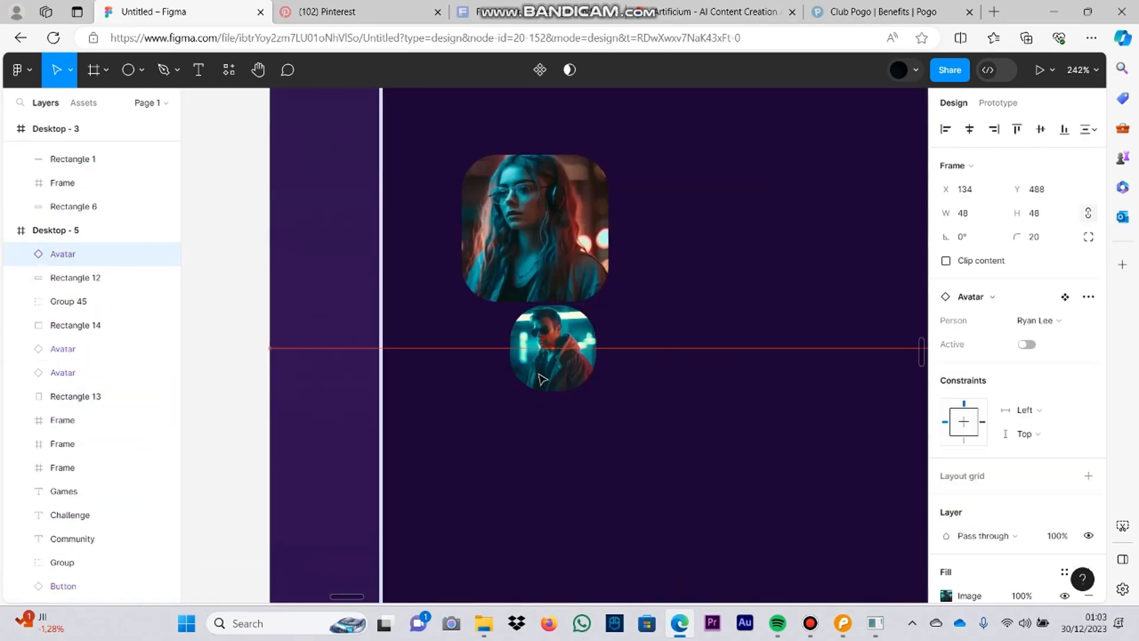
left_click_drag(533, 328, 434, 465)
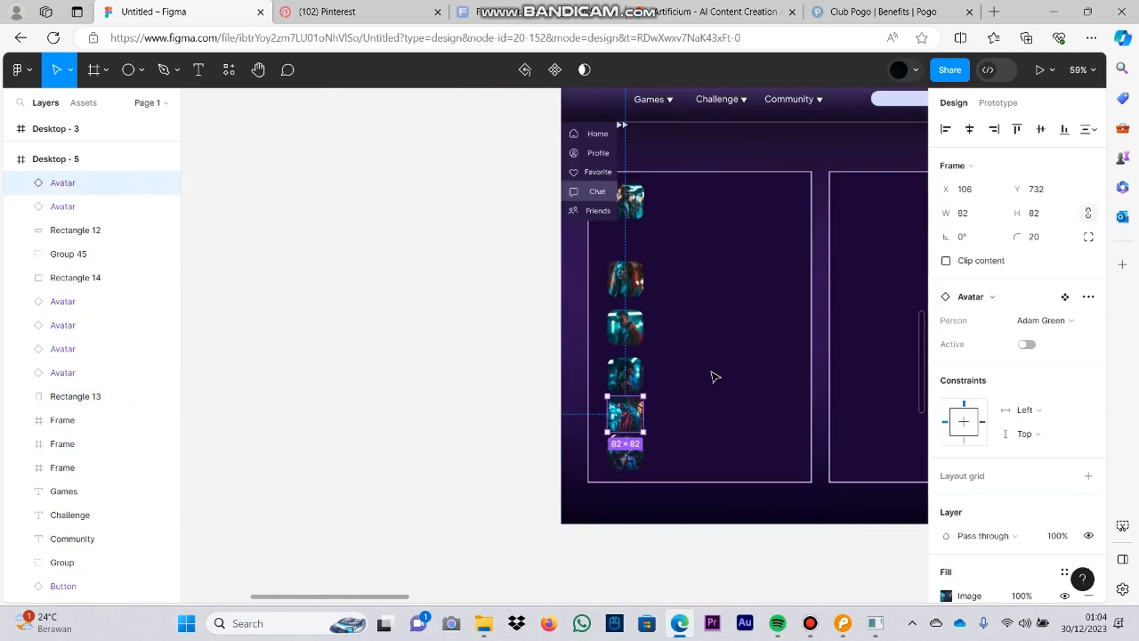
left_click(691, 466)
left_click_drag(702, 501, 701, 510)
scroll(682, 492, "right", 1)
left_click_drag(553, 457, 552, 469)
scroll(702, 414, "up", 6)
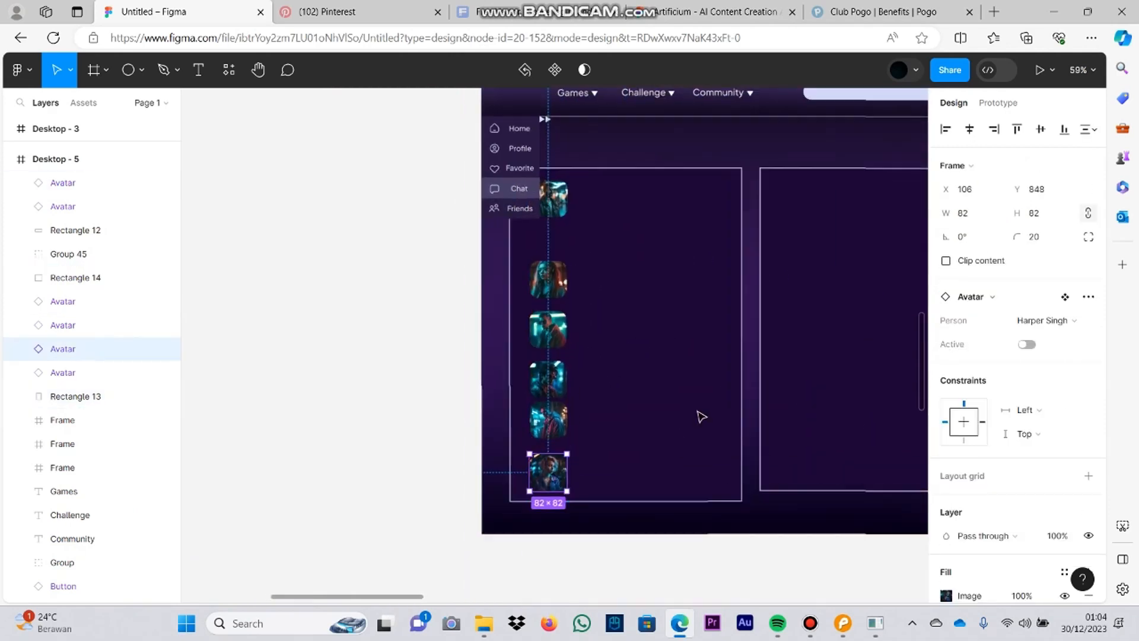
Step: Even out the vertical gaps between the five avatars in the lower column of the Desktop - 5 panel
scroll(641, 267, "left", 3)
scroll(637, 377, "up", 1)
left_click_drag(627, 366, 627, 358)
left_click_drag(618, 449, 619, 402)
scroll(618, 385, "down", 4)
scroll(618, 385, "up", 2)
left_click_drag(623, 497, 623, 475)
Step: Shorten the panel behind the avatars to a height of 711 so its lower edge aligns with the neighbouring panel
scroll(623, 475, "down", 1)
left_click(706, 505)
left_click_drag(748, 541, 746, 520)
scroll(732, 525, "down", 3, "ctrl")
scroll(725, 541, "right", 2)
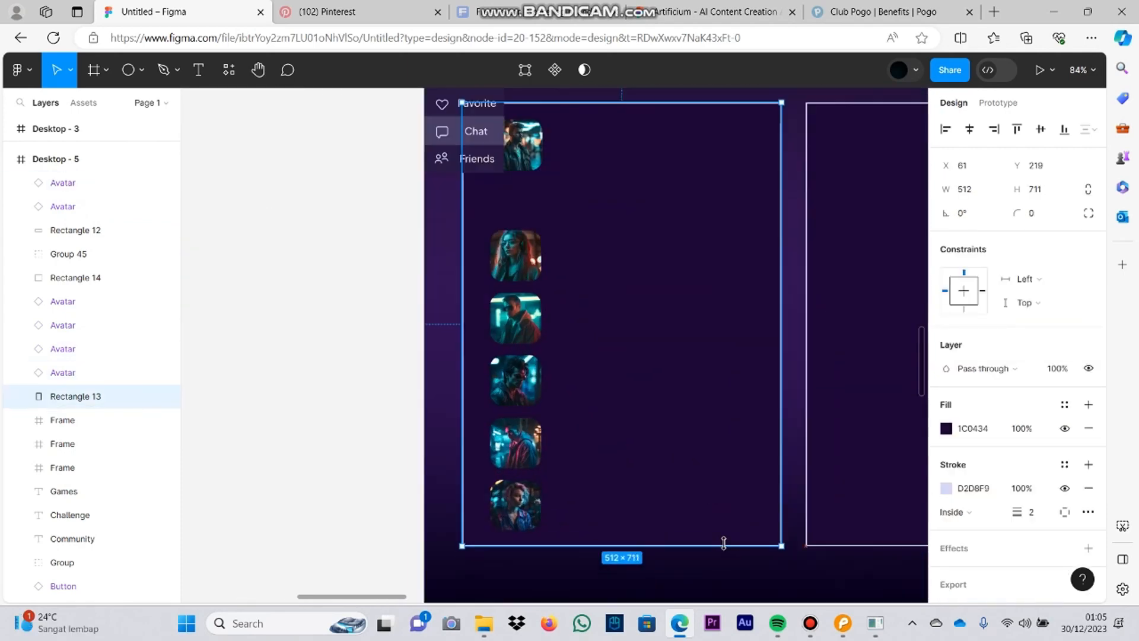
Step: Shift the five avatars of the column closer to the panel's edge, aligned at X 88
scroll(625, 270, "up", 1)
left_click(504, 264)
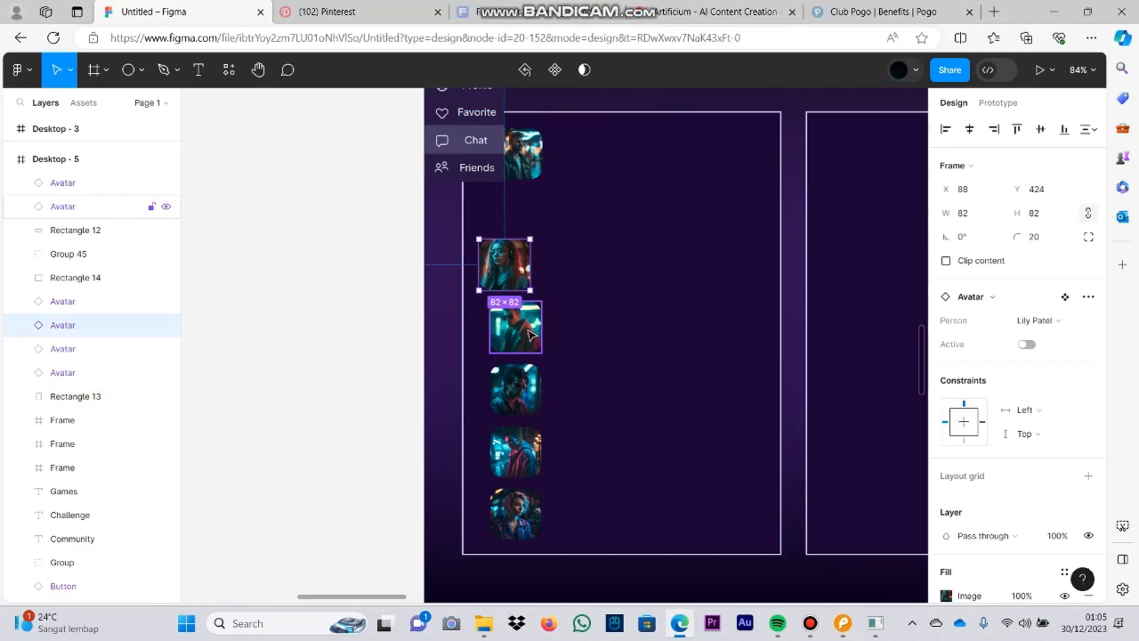
left_click_drag(512, 389, 513, 389)
left_click_drag(521, 455, 510, 456)
left_click_drag(522, 522, 511, 522)
left_click(628, 454)
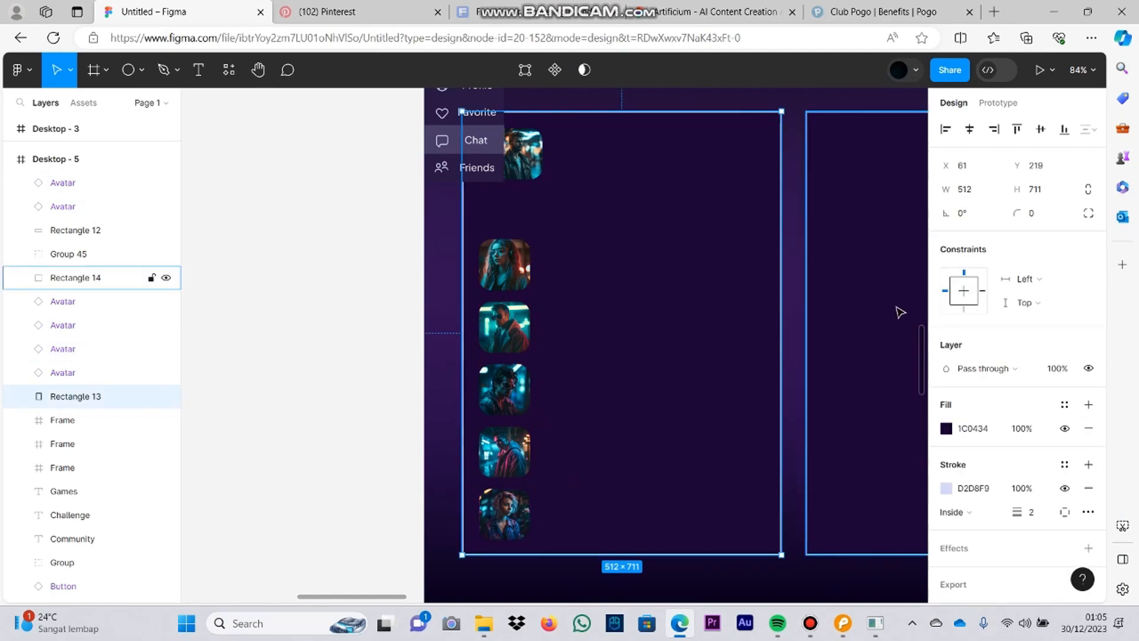
Step: Copy the Games navigation label beside the column's first avatar and replace its text with a friend's first name
left_click(851, 626)
left_click(680, 623)
scroll(573, 209, "up", 3)
left_click(552, 233)
key("ctrl+c")
left_click(571, 376)
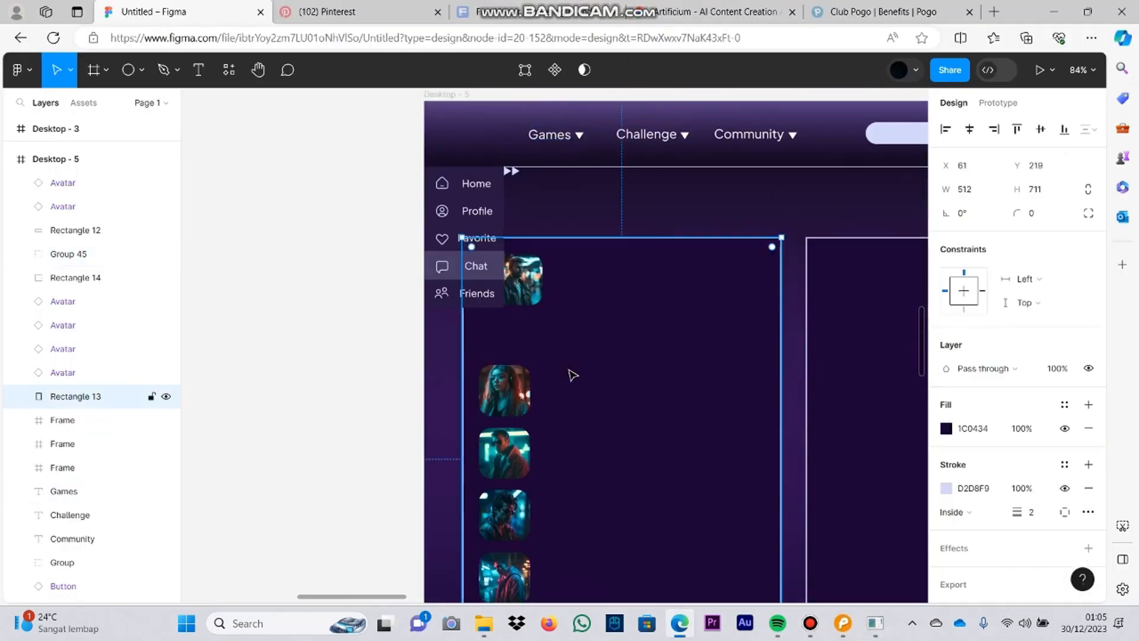
key("ctrl+v")
left_click_drag(556, 136, 578, 376)
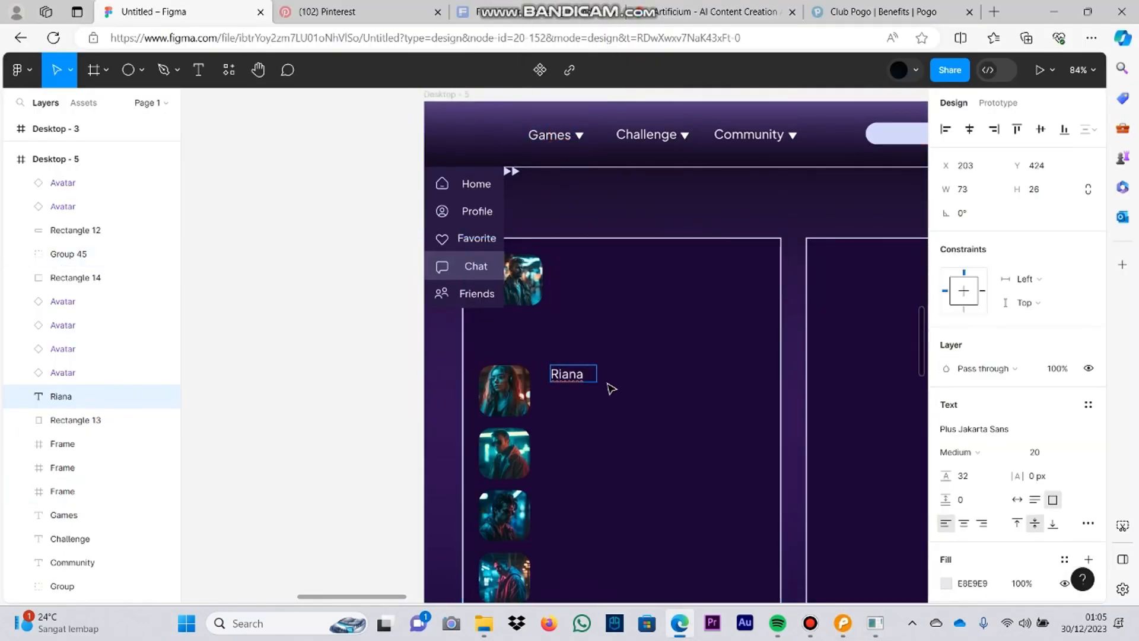
left_click_drag(580, 377, 579, 378)
Step: Try to move the panel's uppermost avatar into line with the column below, and undo the move
left_click(556, 332)
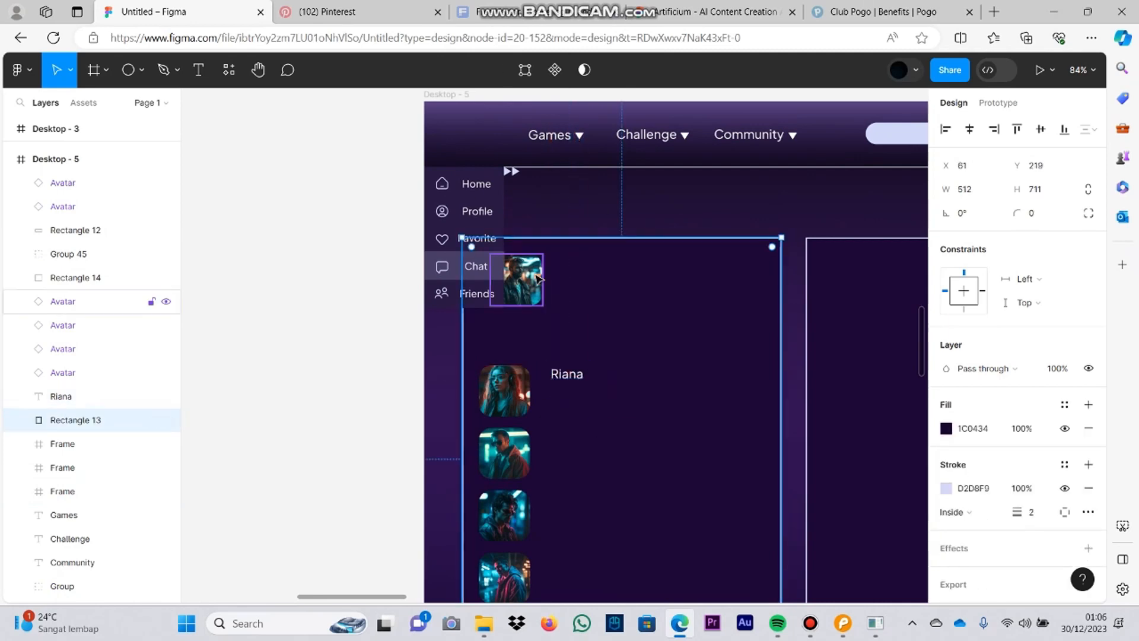
left_click_drag(527, 296, 518, 302)
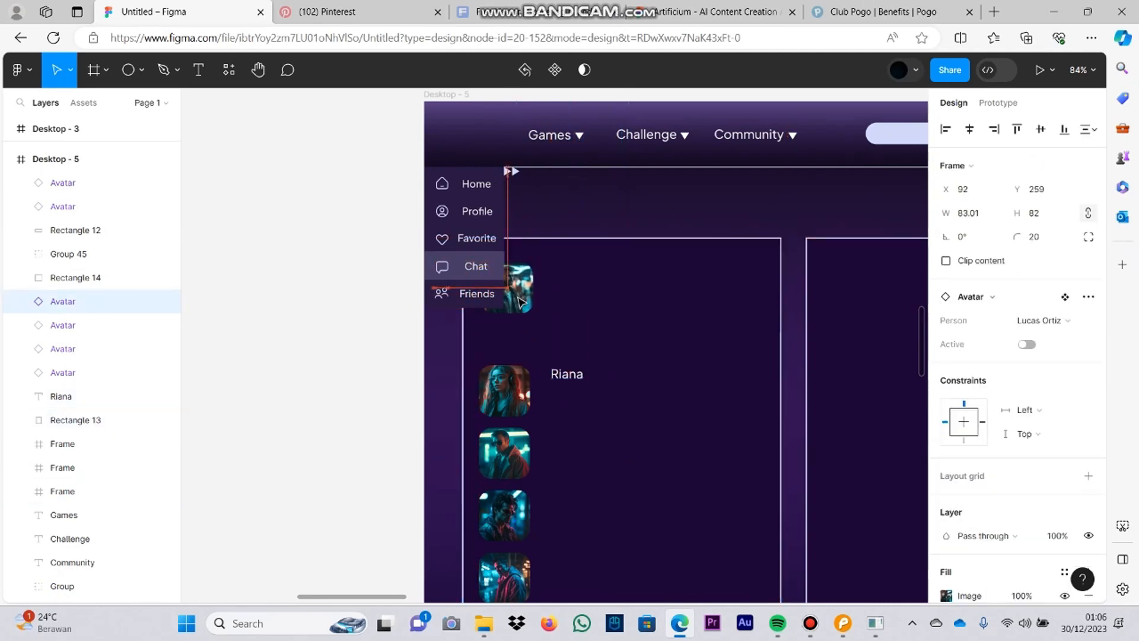
left_click_drag(534, 289, 529, 287)
key("ctrl+z")
Step: Move the friend's name label to X 191 beside the first avatar and duplicate it underneath with the text "Lets play now"
left_click(564, 335)
scroll(593, 378, "up", 2)
left_click_drag(540, 381, 528, 381)
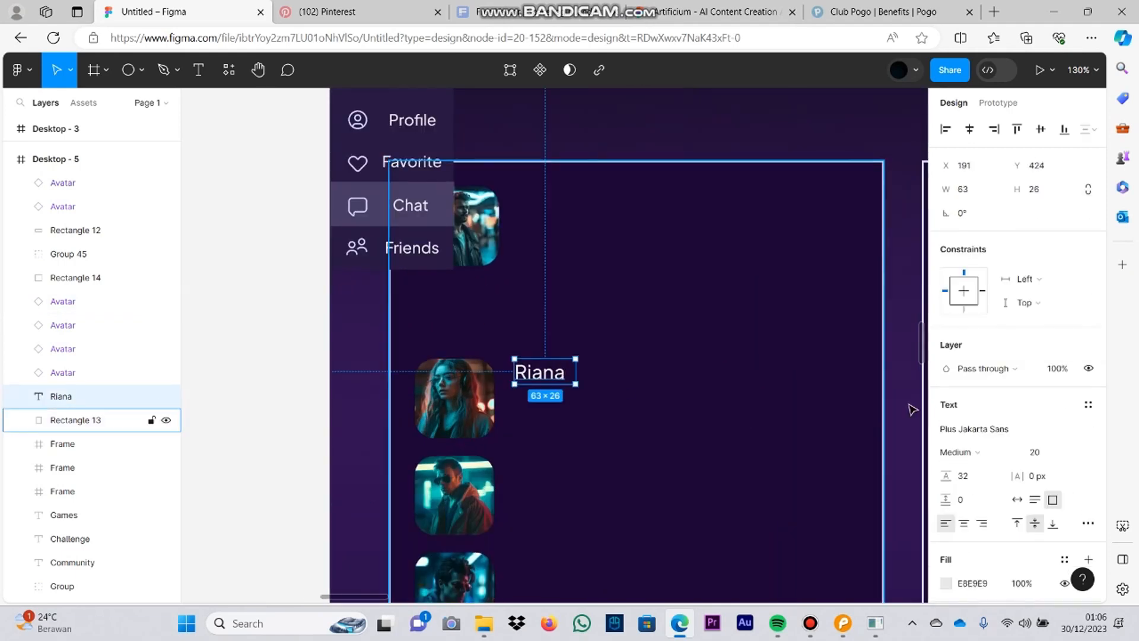
key("Return")
scroll(1008, 377, "down", 3)
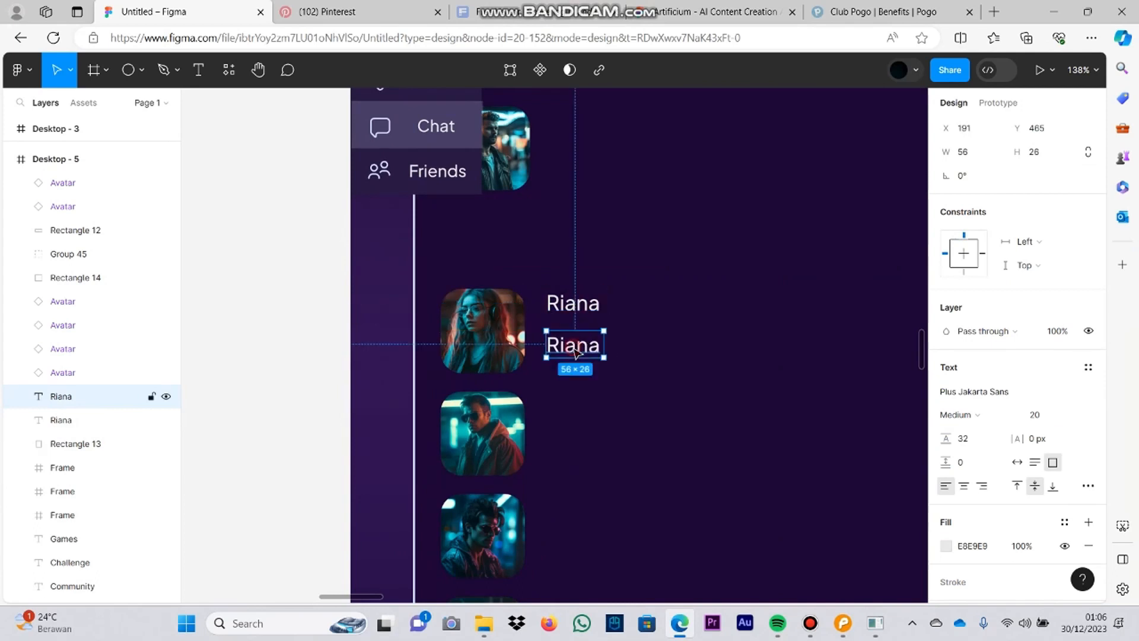
Step: Set the friend's name label to ExtraBold at size 24 and the "Lets play now" message to size 16
left_click(572, 303)
left_click(958, 341)
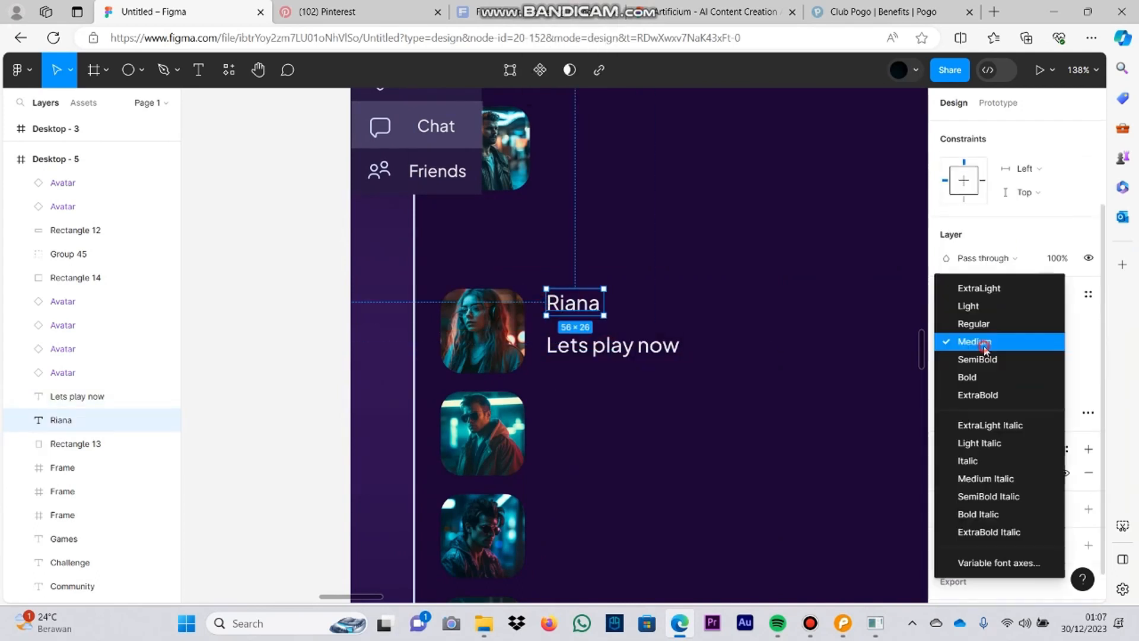
left_click(955, 394)
left_click(1035, 342)
left_click(1076, 396)
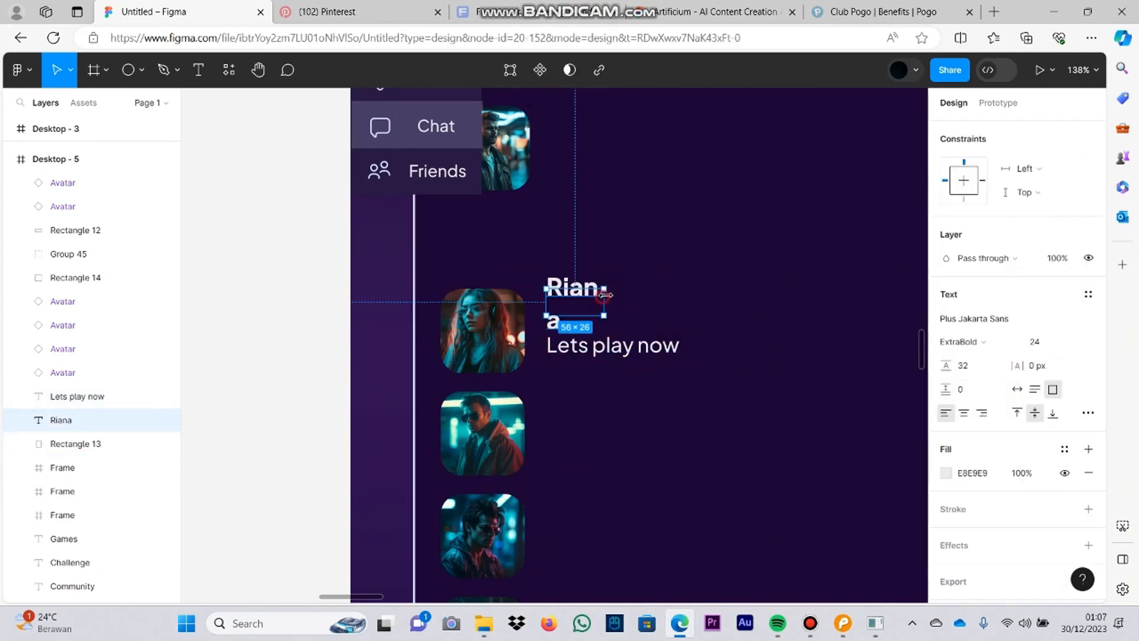
left_click(584, 323)
left_click(587, 308)
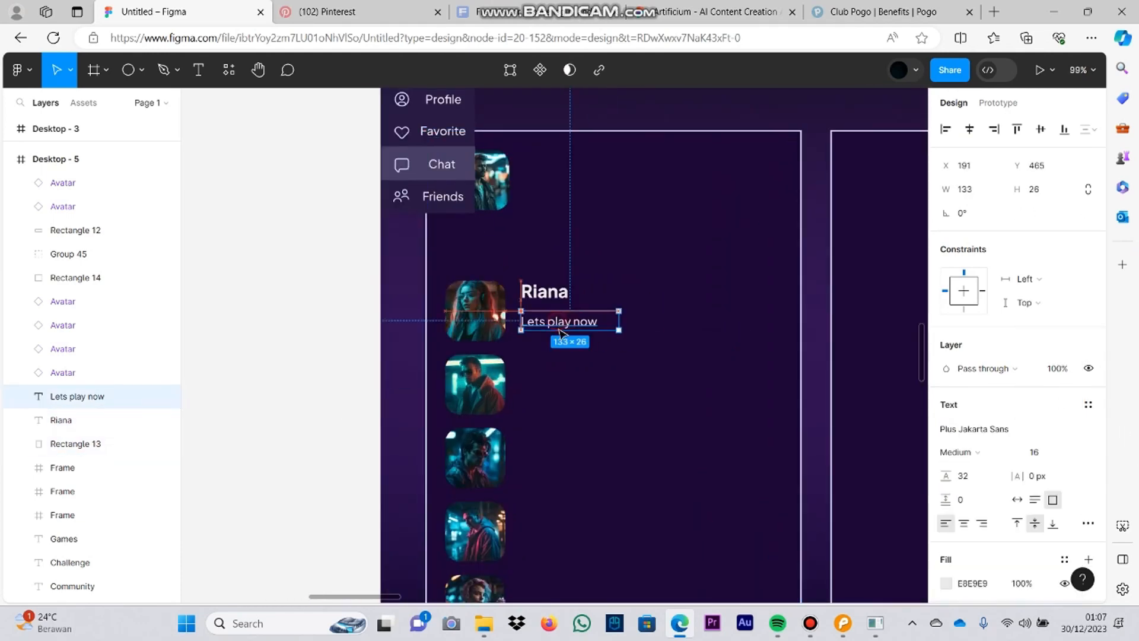
Step: Place the name label just above the message at X 191, Y 433, and set the "Lets play now" message to SemiBold
left_click(541, 291)
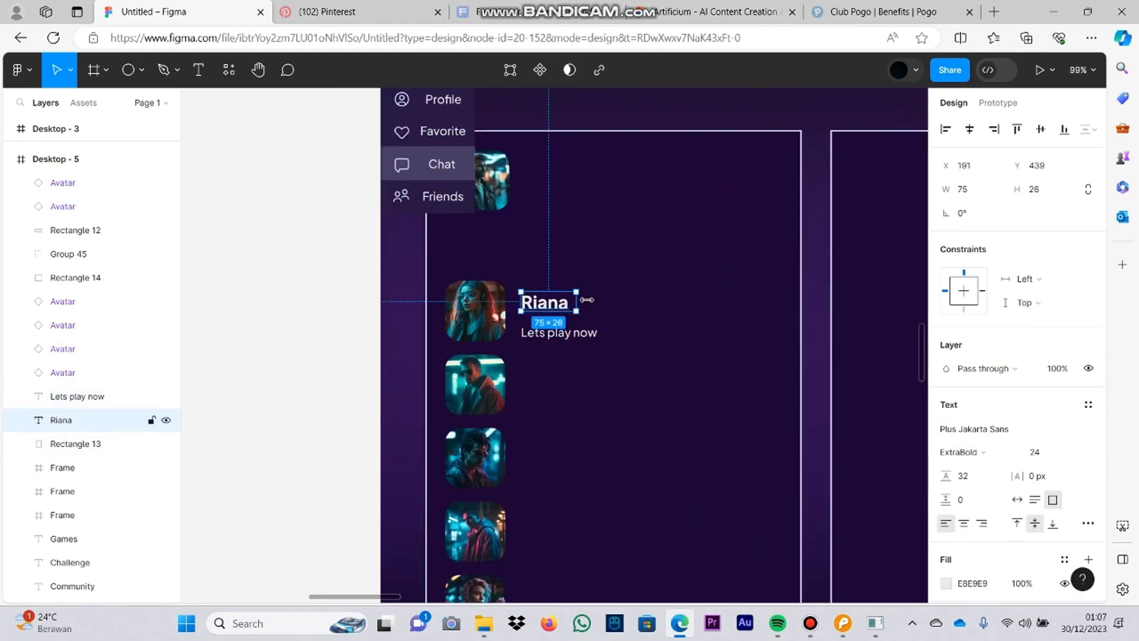
left_click(614, 301)
left_click_drag(540, 304, 555, 323)
left_click(639, 325)
left_click(578, 322)
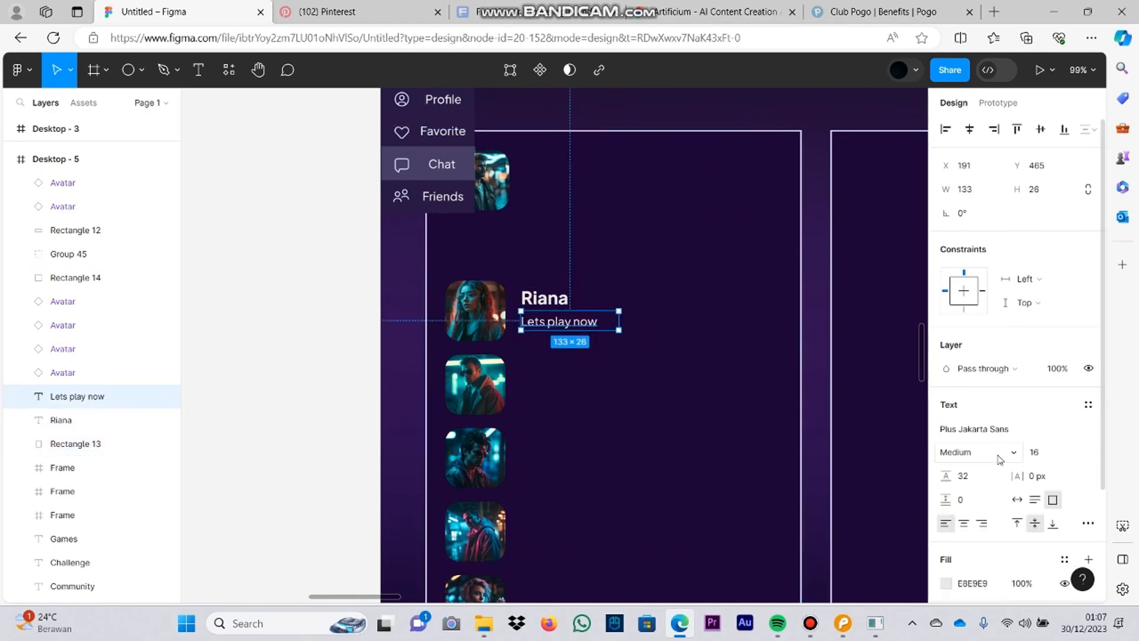
left_click(1000, 458)
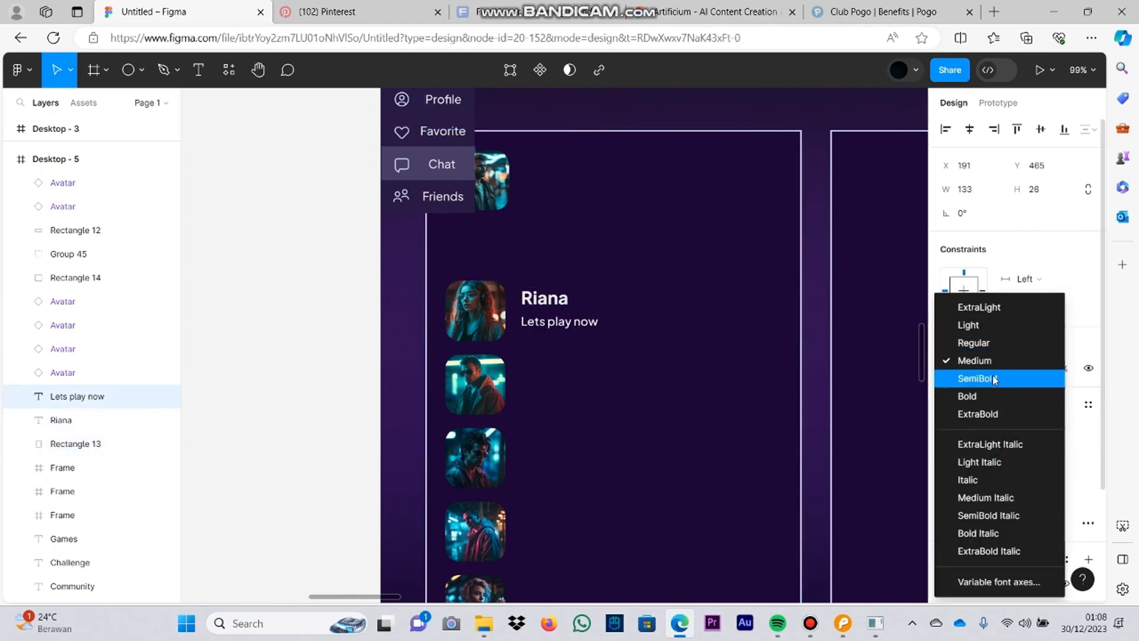
Step: Duplicate the name label beside each of the other four avatars in the column, aligned at X 191
left_click(558, 303)
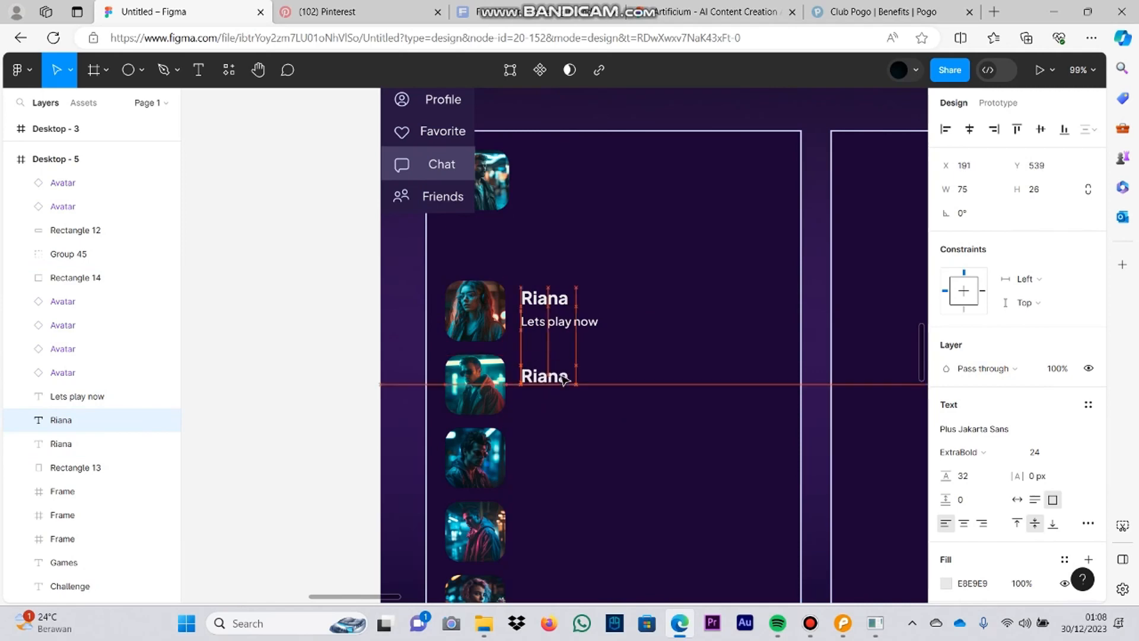
left_click(650, 396)
left_click_drag(565, 380, 554, 374)
left_click(559, 458)
left_click_drag(557, 299, 550, 444)
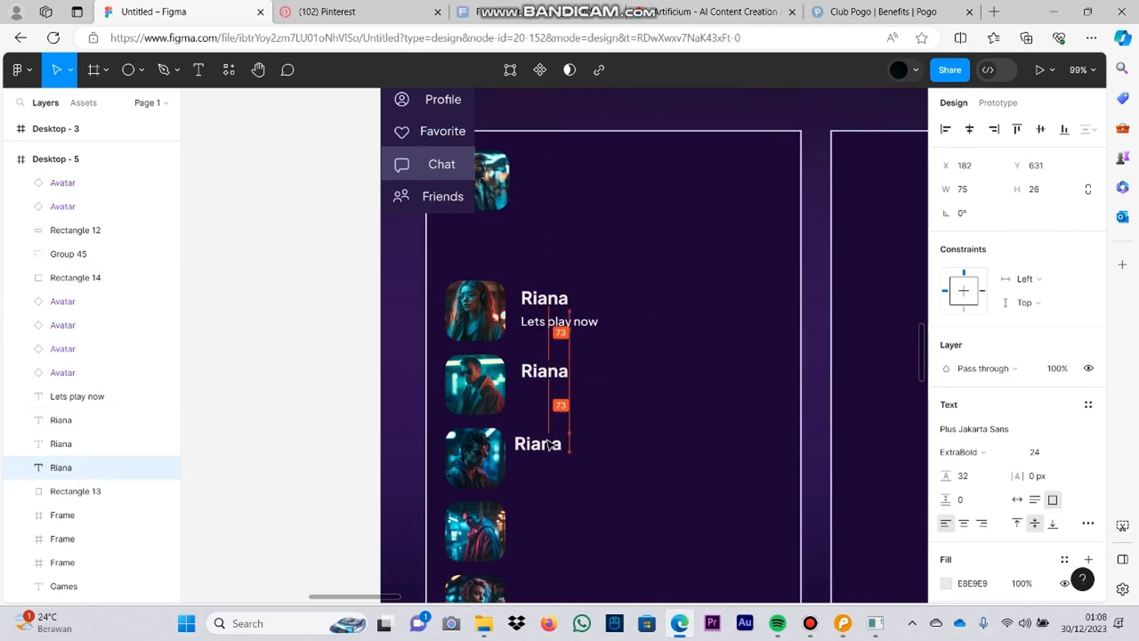
scroll(553, 448, "down", 1)
key("ctrl+v")
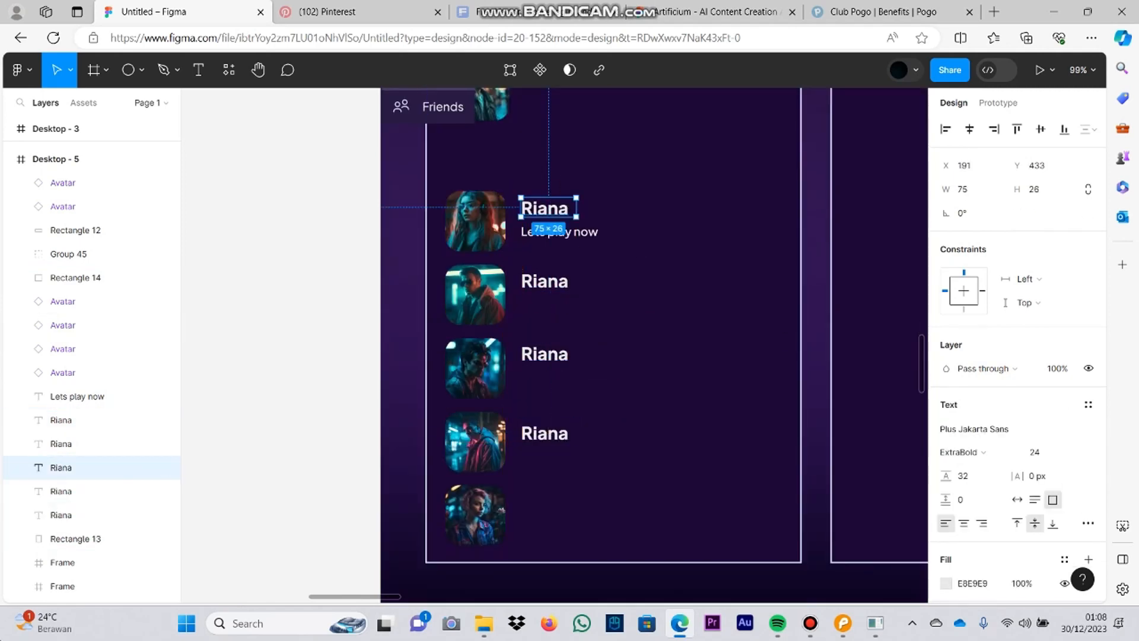
left_click_drag(537, 437, 554, 352)
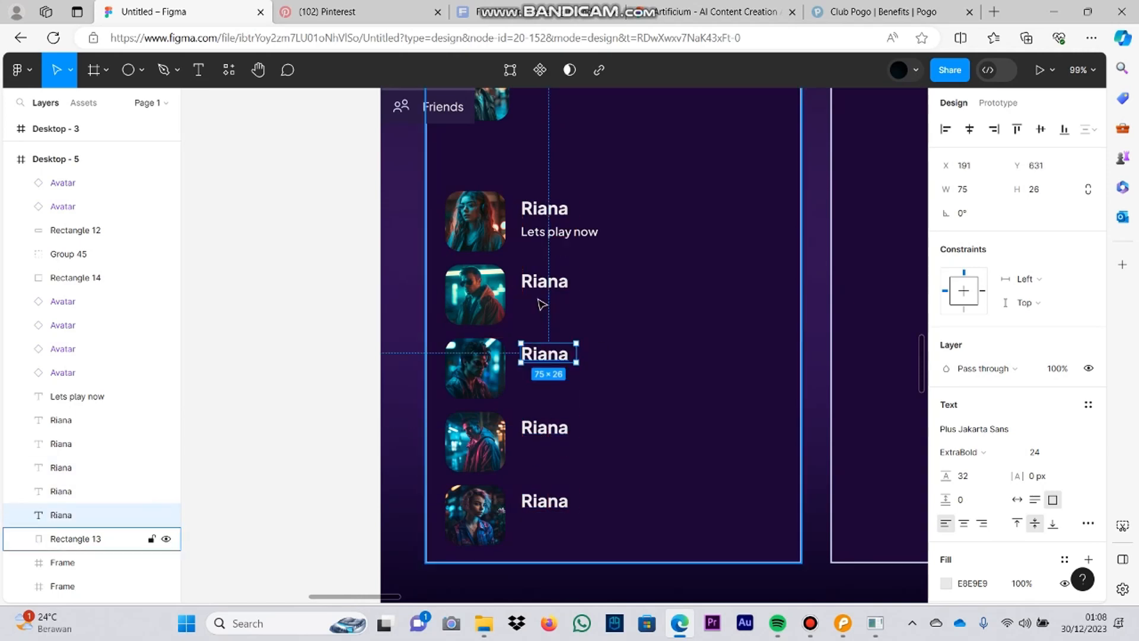
Step: Replace the duplicated labels' text with a different friend's first name for each avatar
double_click(554, 283)
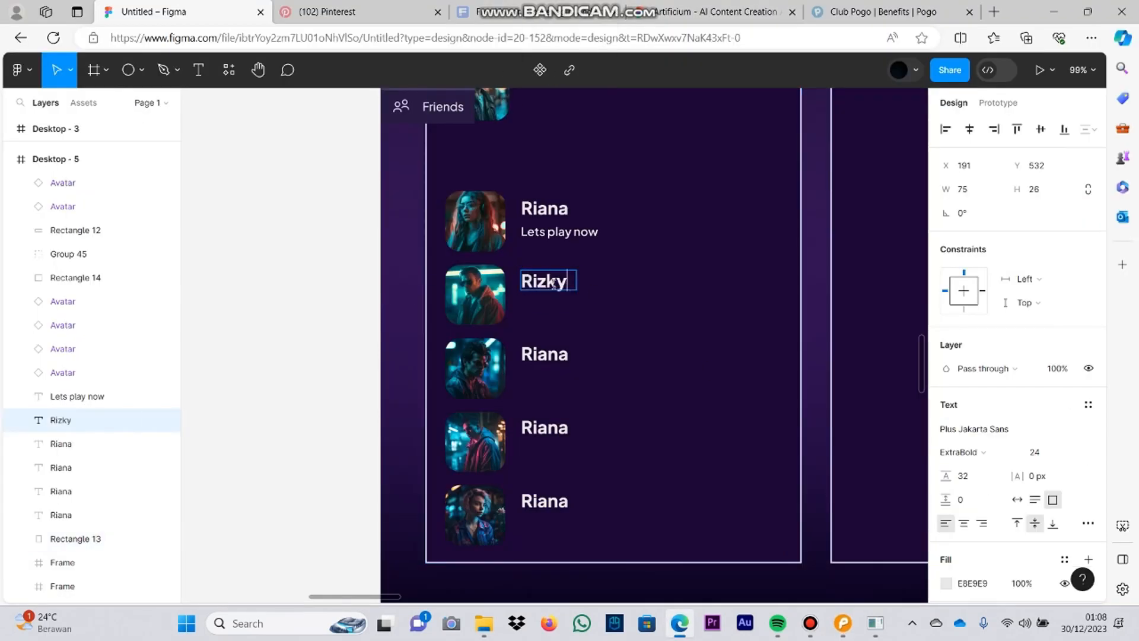
double_click(545, 354)
type("B")
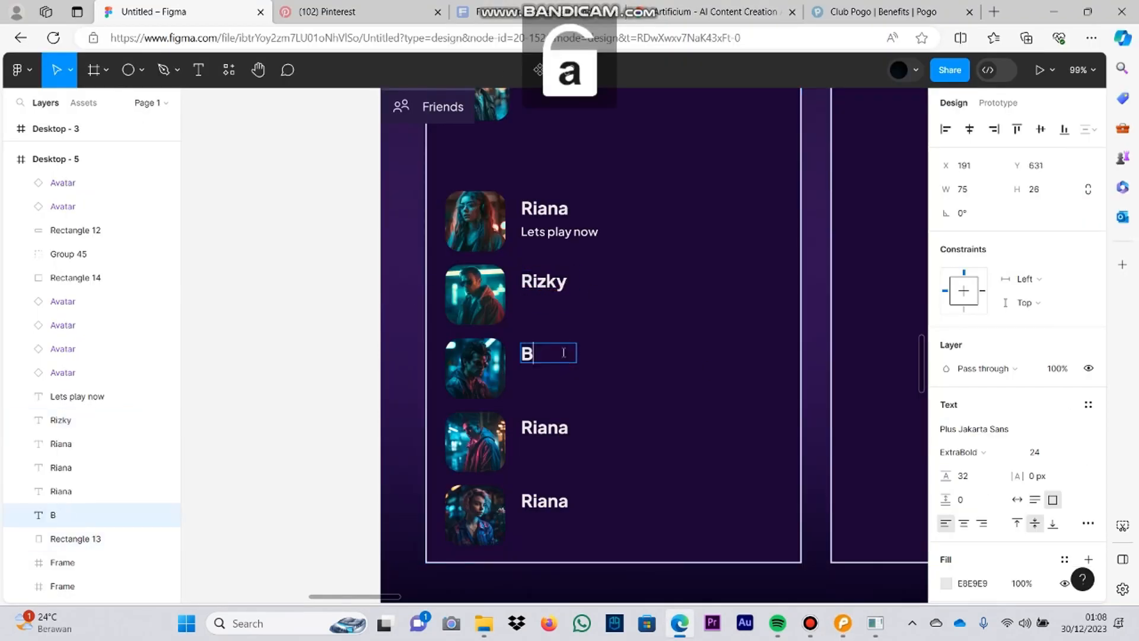
type("udi")
double_click(562, 436)
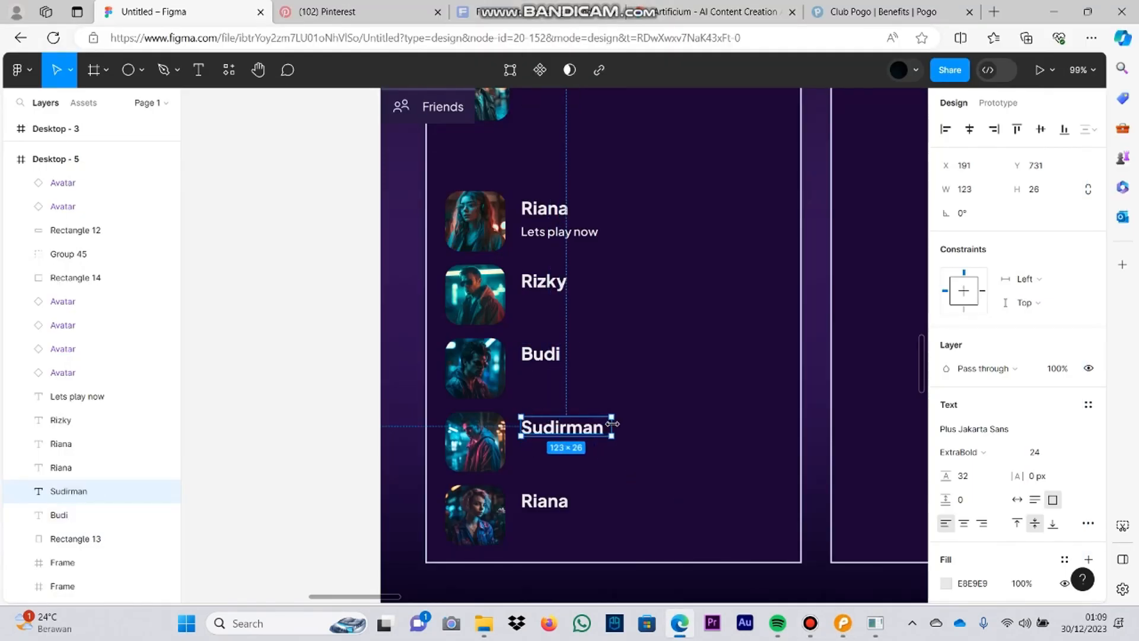
Step: Duplicate the "Lets play now" message beneath each of the other four names
scroll(548, 242, "up", 1)
left_click(548, 241)
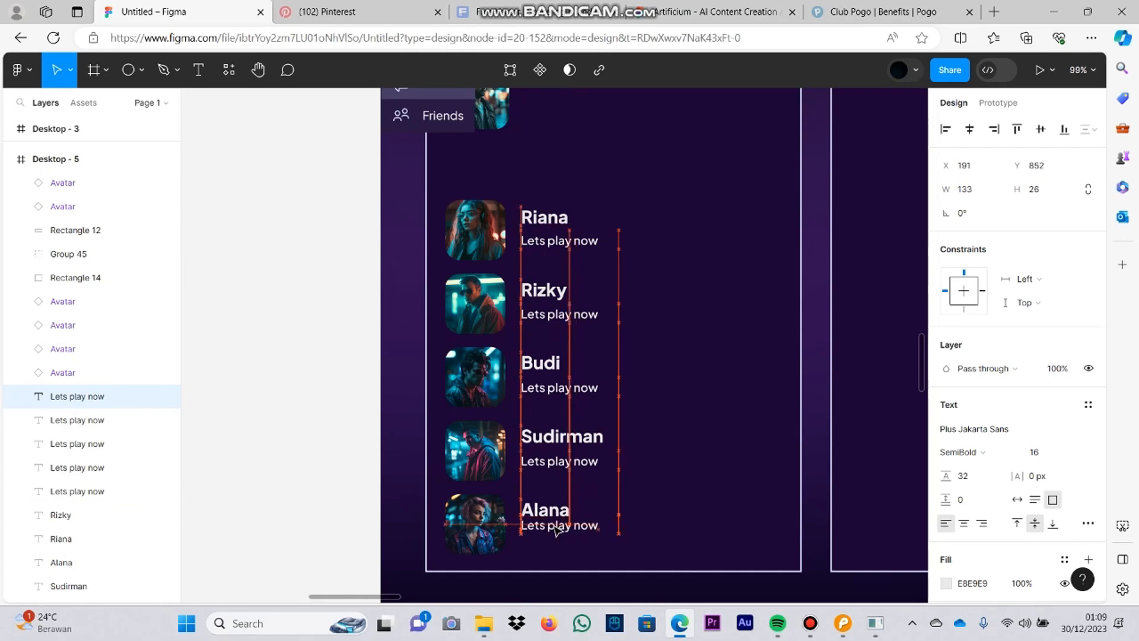
left_click(759, 433)
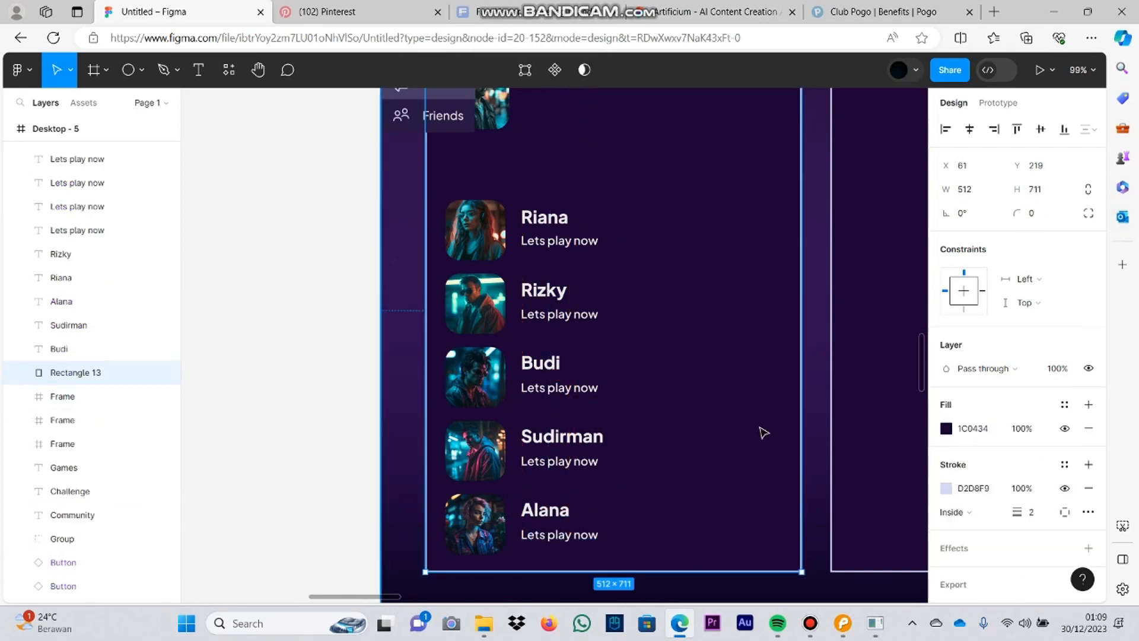
left_click(810, 630)
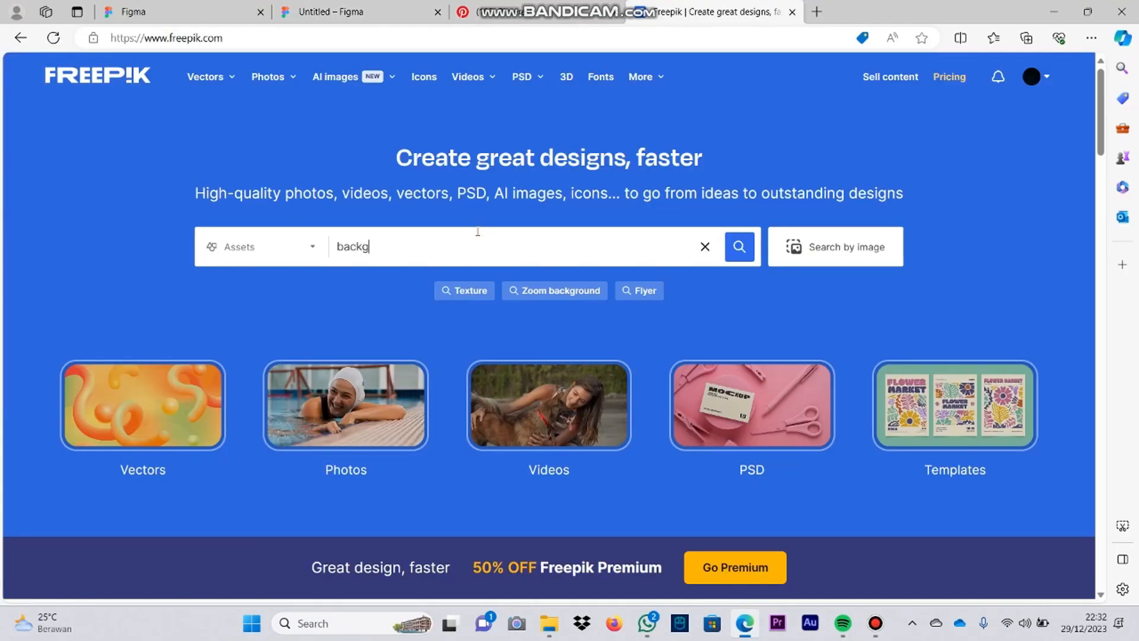
Step: Search Freepik for "background login game" and look through the first five result pages for a suitable sign-in background
type("ound login game")
key("Return")
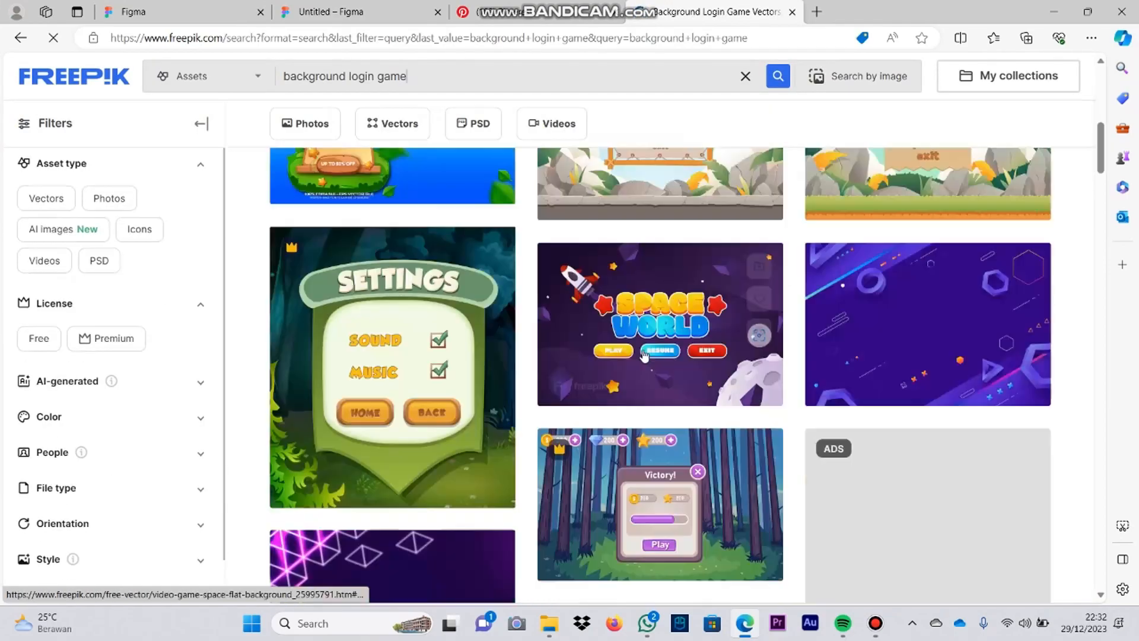
scroll(645, 359, "down", 10)
scroll(645, 359, "down", 10)
left_click(643, 369)
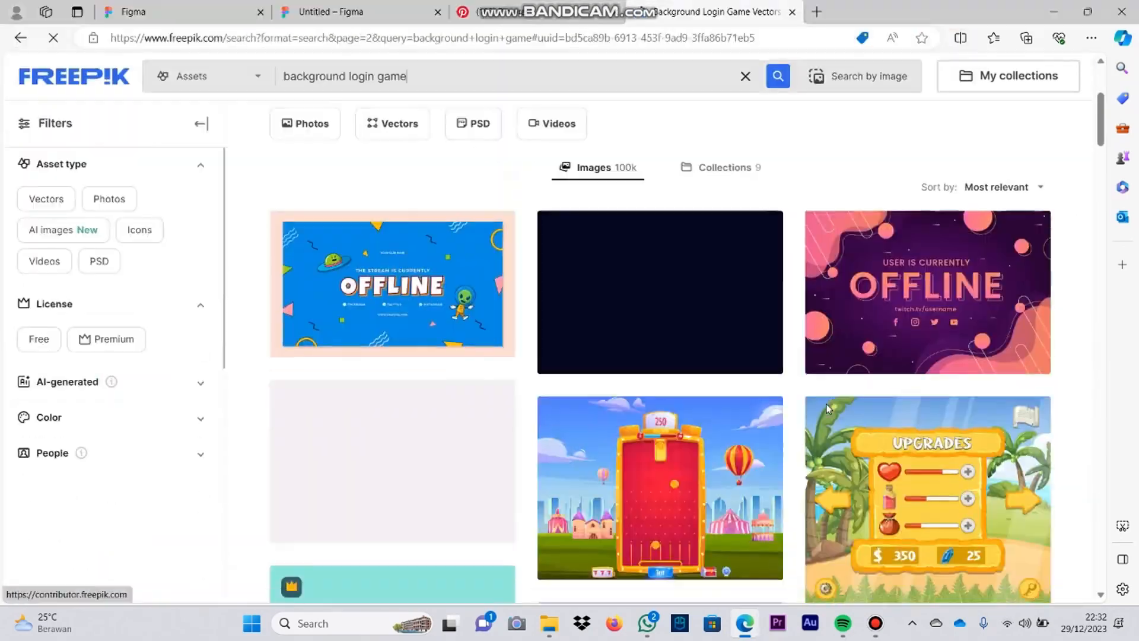
scroll(828, 408, "down", 5)
scroll(828, 409, "down", 15)
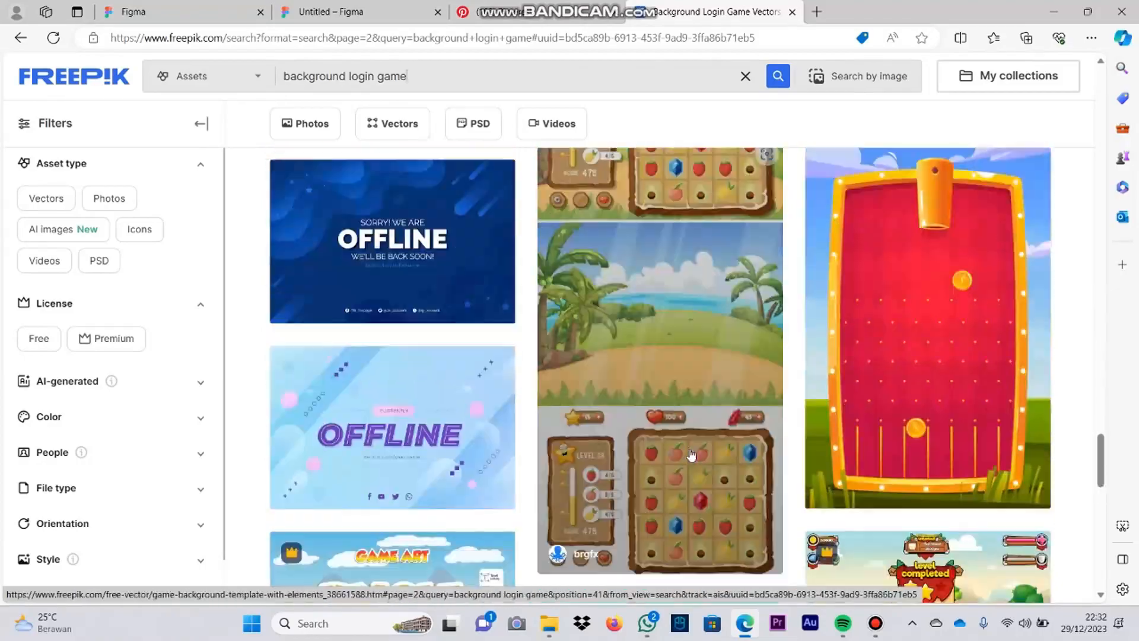
scroll(691, 454, "down", 10)
left_click(691, 405)
scroll(690, 396, "down", 15)
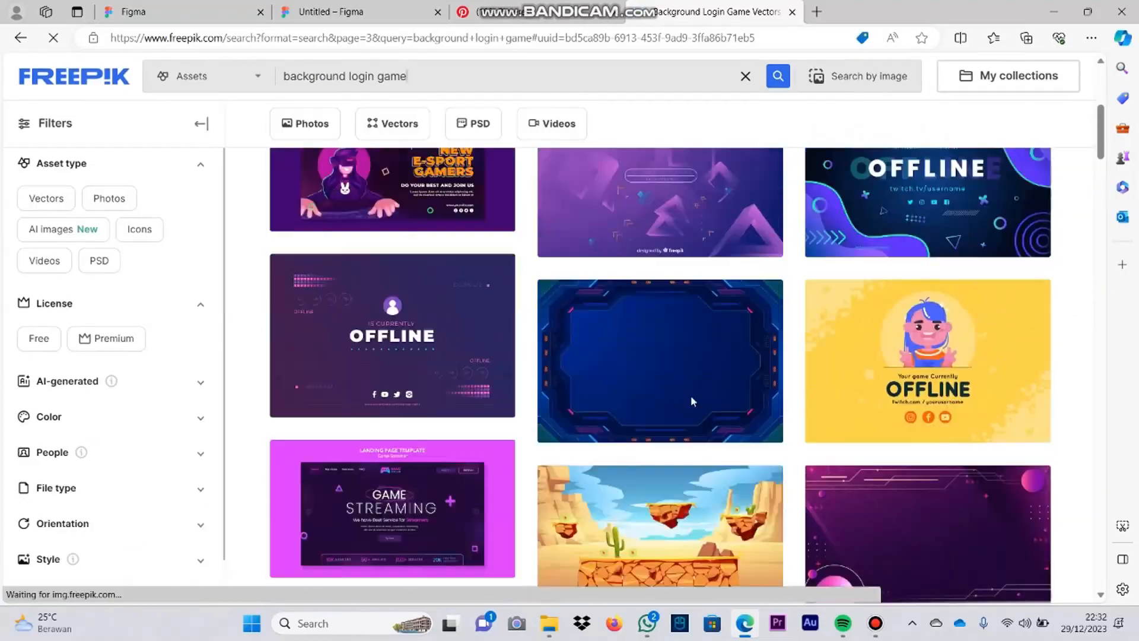
scroll(587, 420, "down", 10)
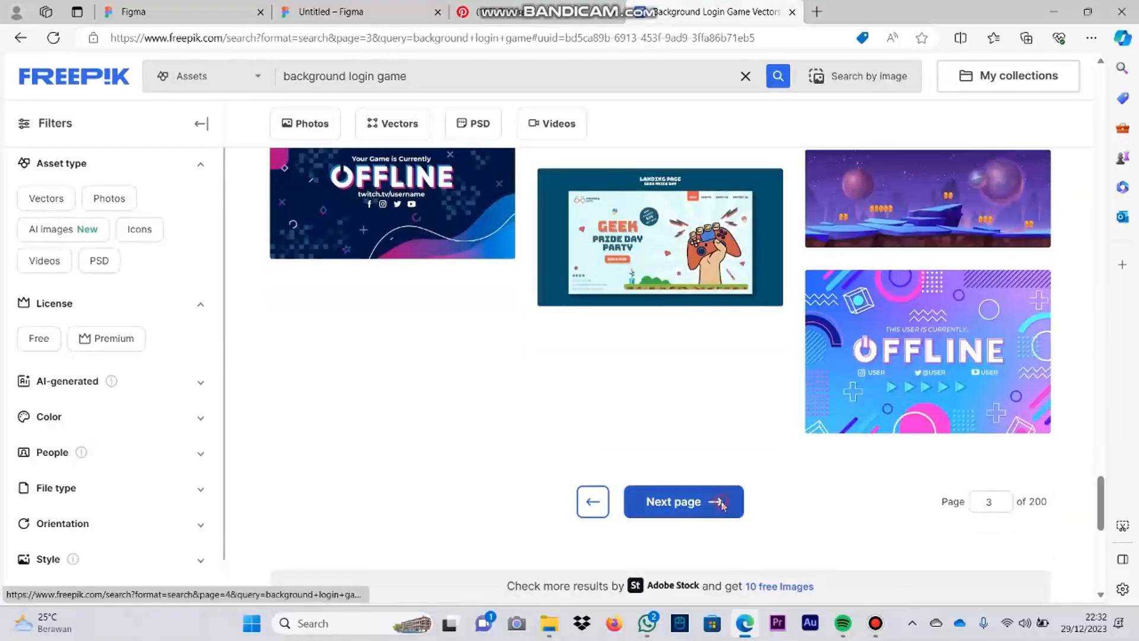
left_click(719, 501)
scroll(713, 447, "down", 5)
scroll(713, 448, "down", 15)
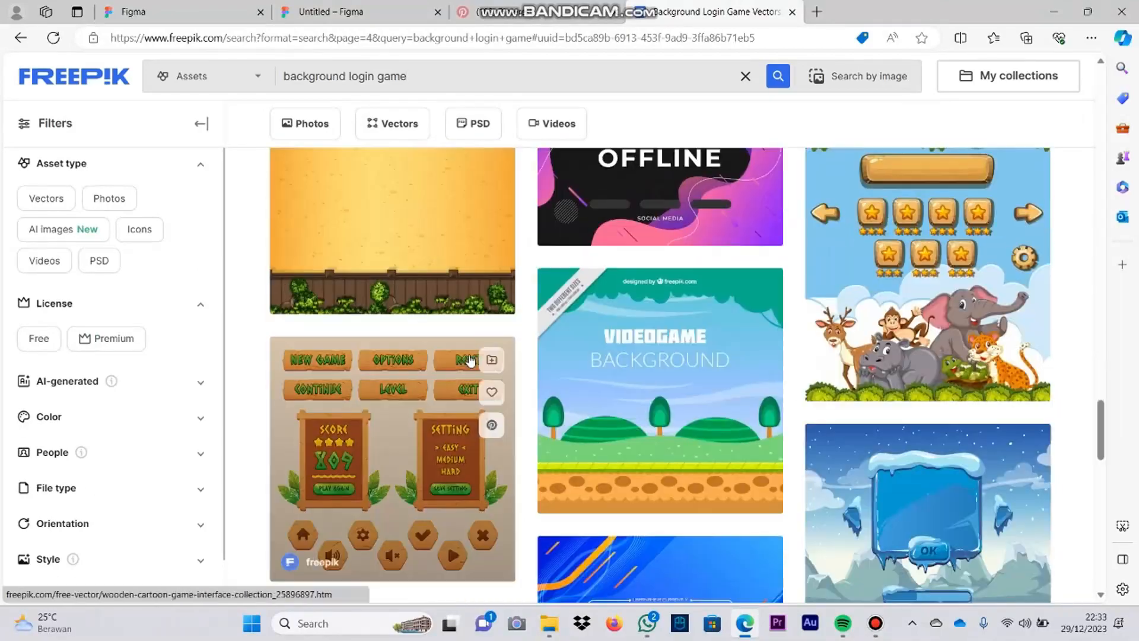
scroll(471, 359, "down", 10)
left_click(681, 283)
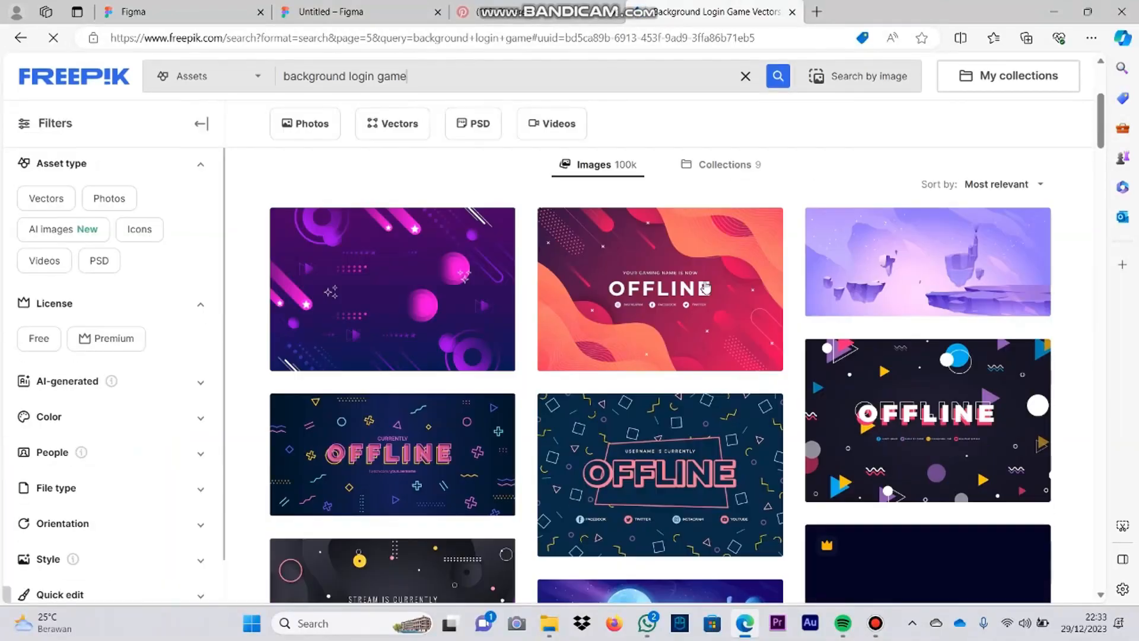
scroll(803, 489, "down", 8)
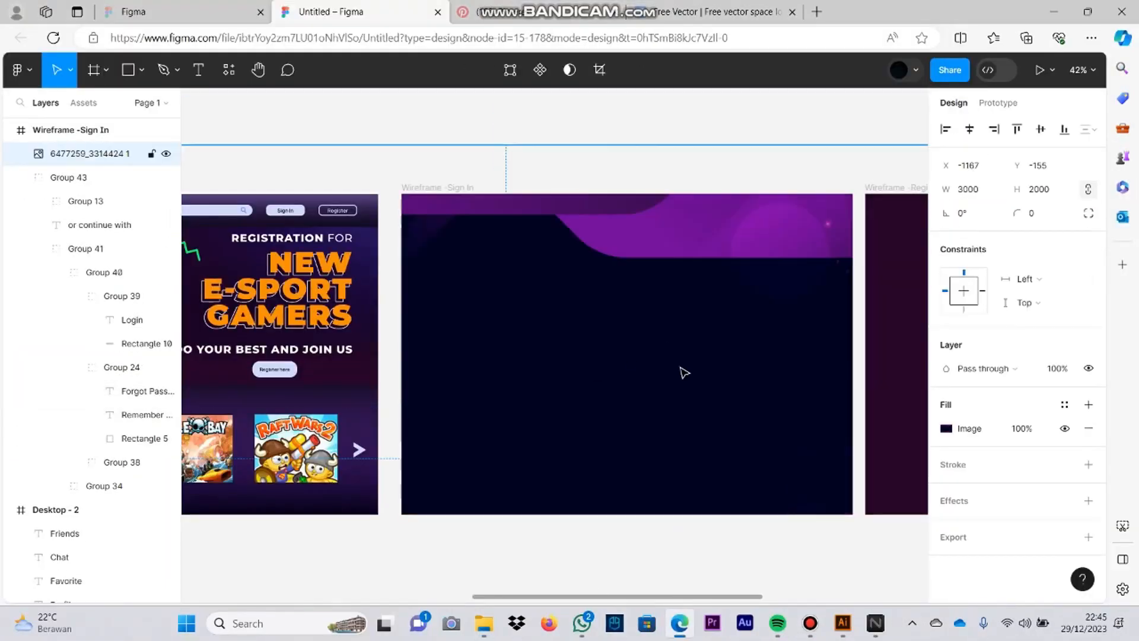
Step: Import the image 6477259_3314424 from the Downloads folder into Figma's Wireframe -Sign In frame
left_click_drag(681, 371, 634, 414)
left_click_drag(572, 418, 744, 391)
left_click(724, 322)
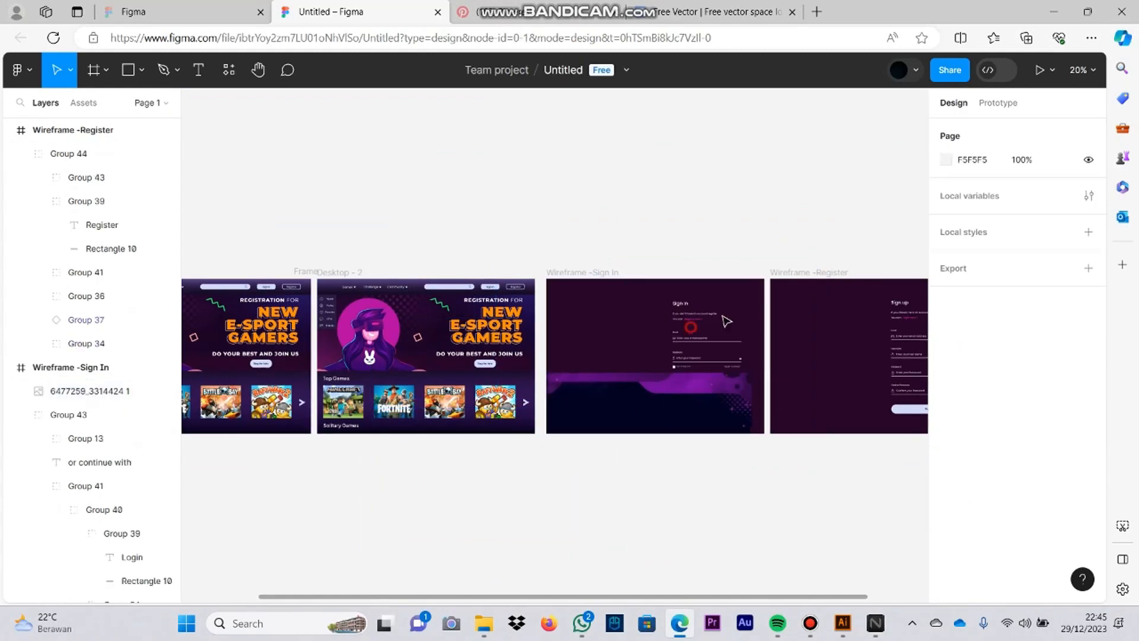
Step: Move the sign-in form out of its frame, align the imported image to X 0, Y 0 and resize it to 1440 × 1024
left_click_drag(703, 334, 829, 341)
left_click_drag(721, 394, 719, 297)
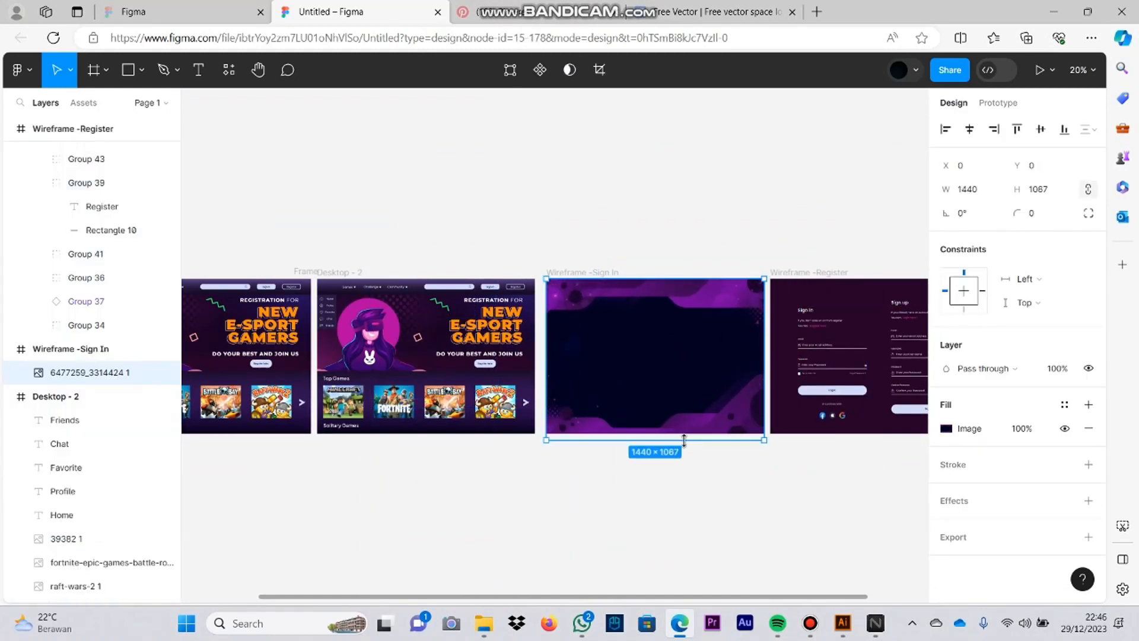
left_click(704, 486)
scroll(704, 463, "up", 1)
left_click(814, 500)
Step: Move the sign-in form back over the background image, centred in the Wireframe -Sign In frame, and undo the extra adjustments
scroll(645, 363, "up", 5)
left_click_drag(818, 371, 633, 374)
mouse_move(718, 249)
left_mouse_down()
mouse_move(704, 254)
mouse_move(723, 266)
left_mouse_up()
left_click_drag(660, 367, 663, 356)
key("ctrl+z")
double_click(663, 362)
key("ctrl+z")
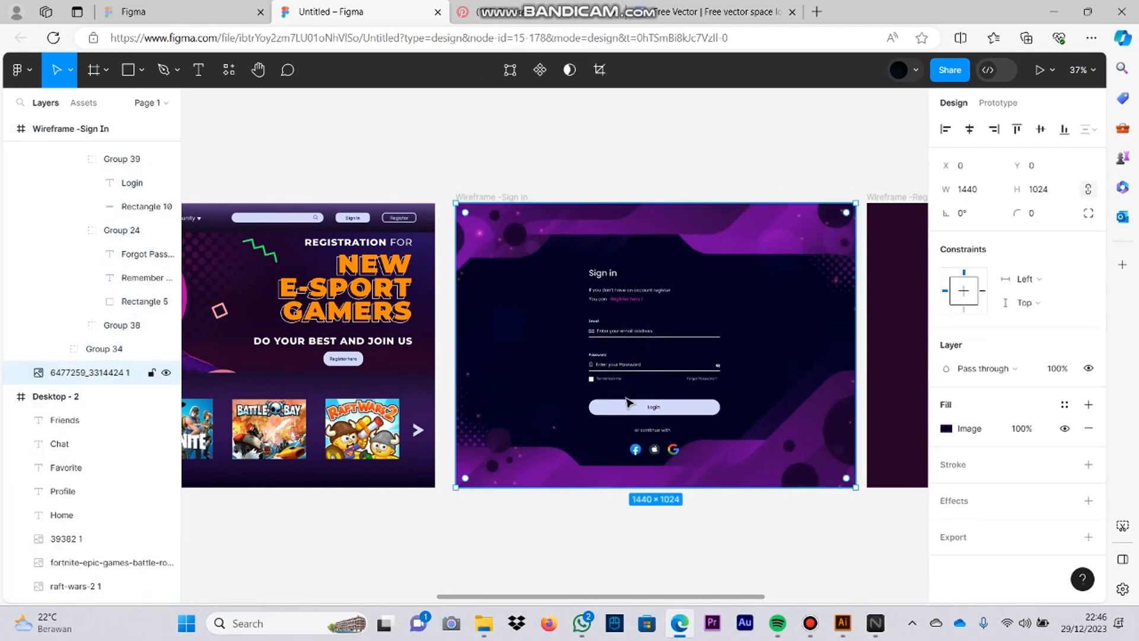
double_click(627, 403)
left_click_drag(627, 403, 660, 391)
key("ctrl+z")
left_click(671, 407)
left_click(638, 285)
Step: Duplicate the Wireframe -Sign In frame and rename the copy Wireframe -Register
left_click(491, 197)
left_click_drag(755, 520, 635, 550)
scroll(635, 549, "down", 3)
left_click_drag(783, 538, 663, 537)
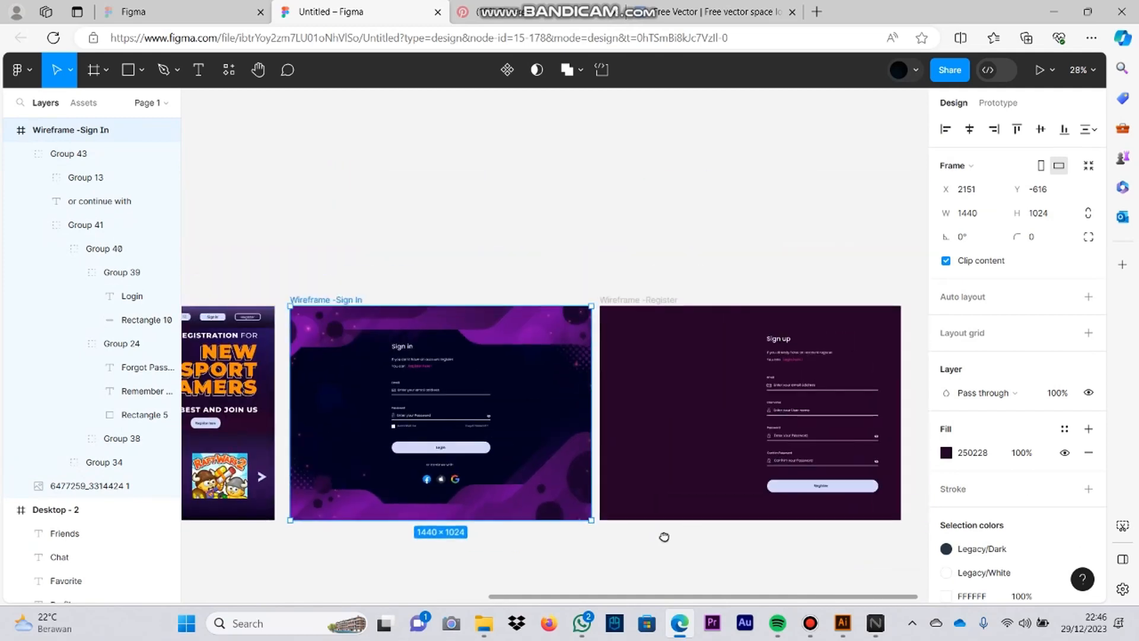
left_click(663, 536)
left_click(353, 302)
key("ctrl+d")
double_click(616, 299)
left_click_drag(653, 300, 631, 301)
type("Regi")
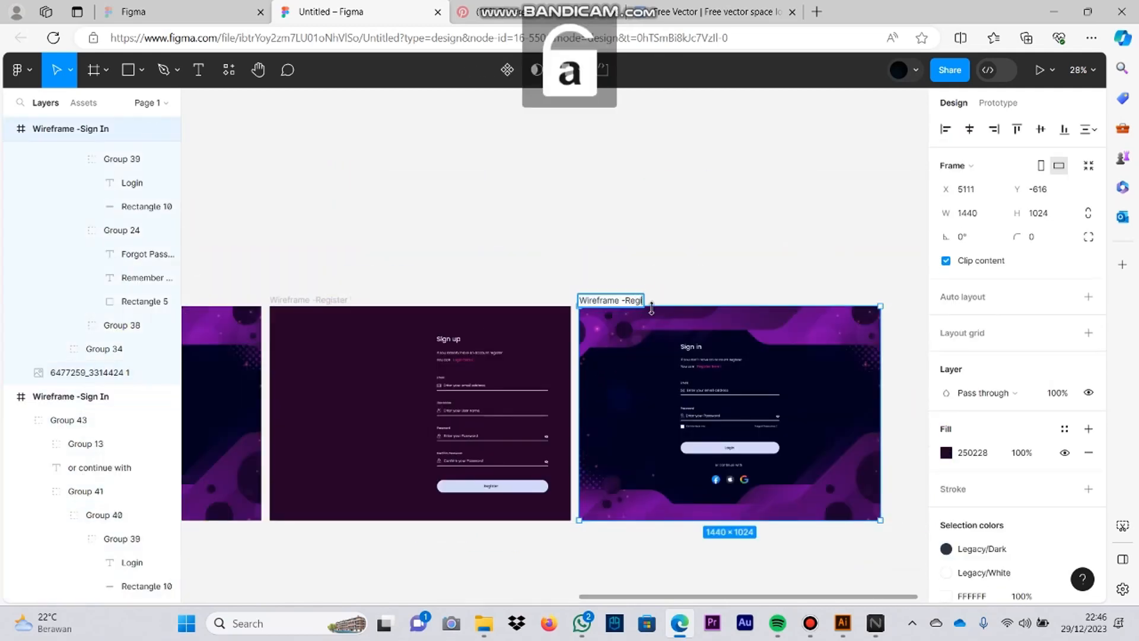
type("ster")
key("Return")
Step: Move the sign-up form into the new Wireframe -Register frame, scale it to 458 × 711 and centre it on the background
left_click_drag(539, 409, 264, 376)
key("ctrl+z")
key("ctrl+z")
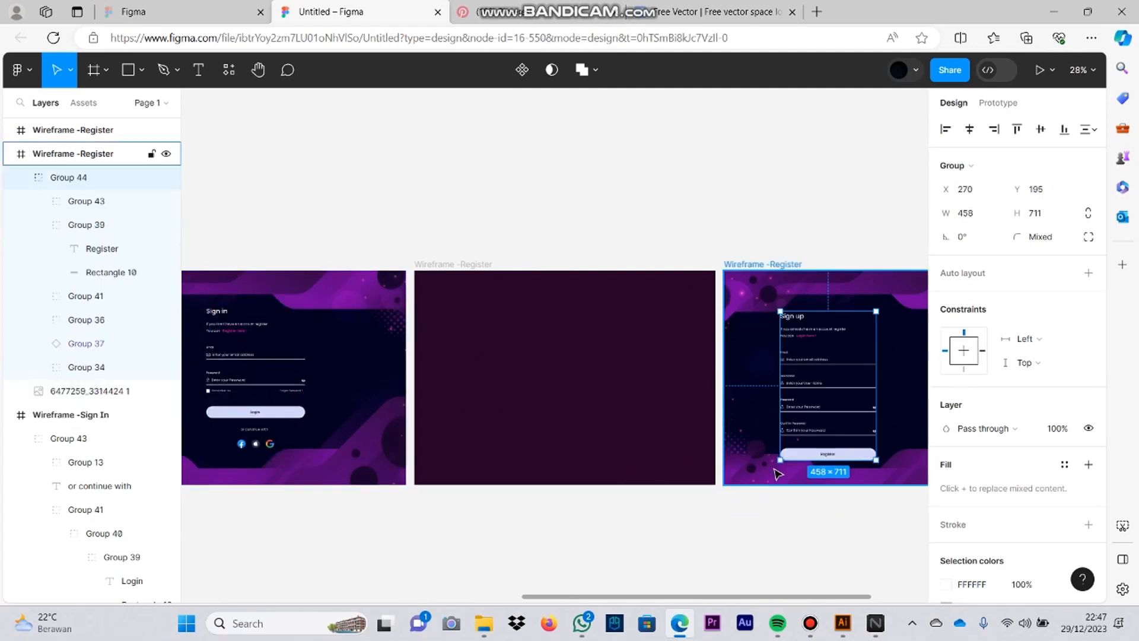
scroll(776, 471, "right", 4)
left_click_drag(575, 367, 620, 368)
left_click_drag(625, 341, 624, 335)
left_click(694, 477)
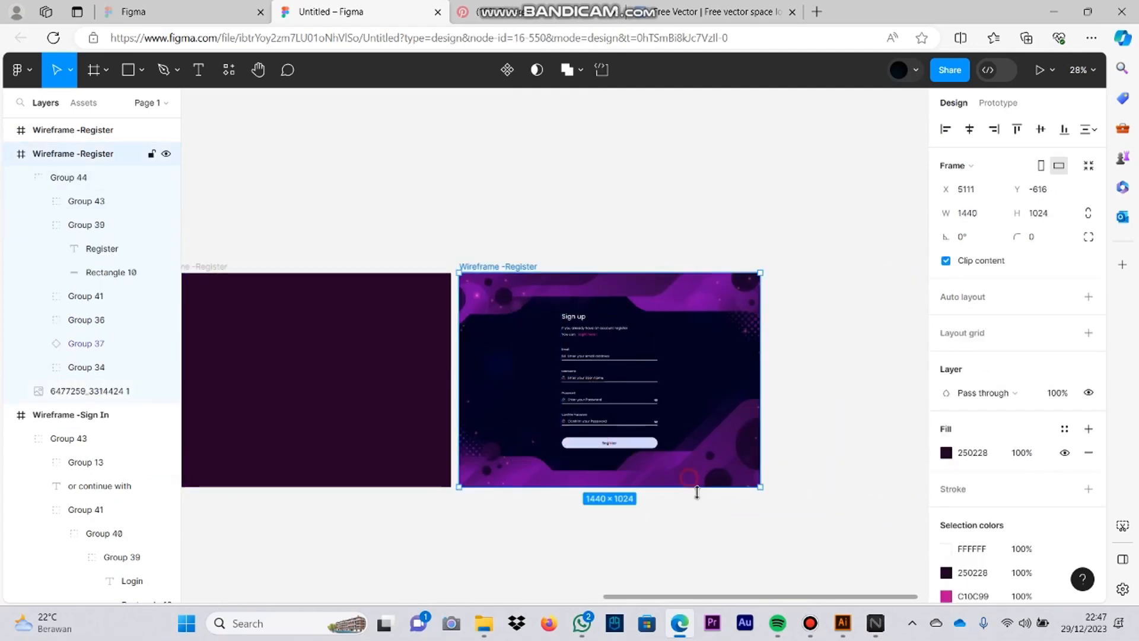
Step: Delete the old plain Wireframe -Register frame and move the new one beside Wireframe -Sign In
scroll(700, 450, "left", 3)
left_click(755, 351)
scroll(755, 349, "left", 2)
left_click(605, 348)
key("Delete")
left_click_drag(792, 294, 484, 294)
left_click(467, 173)
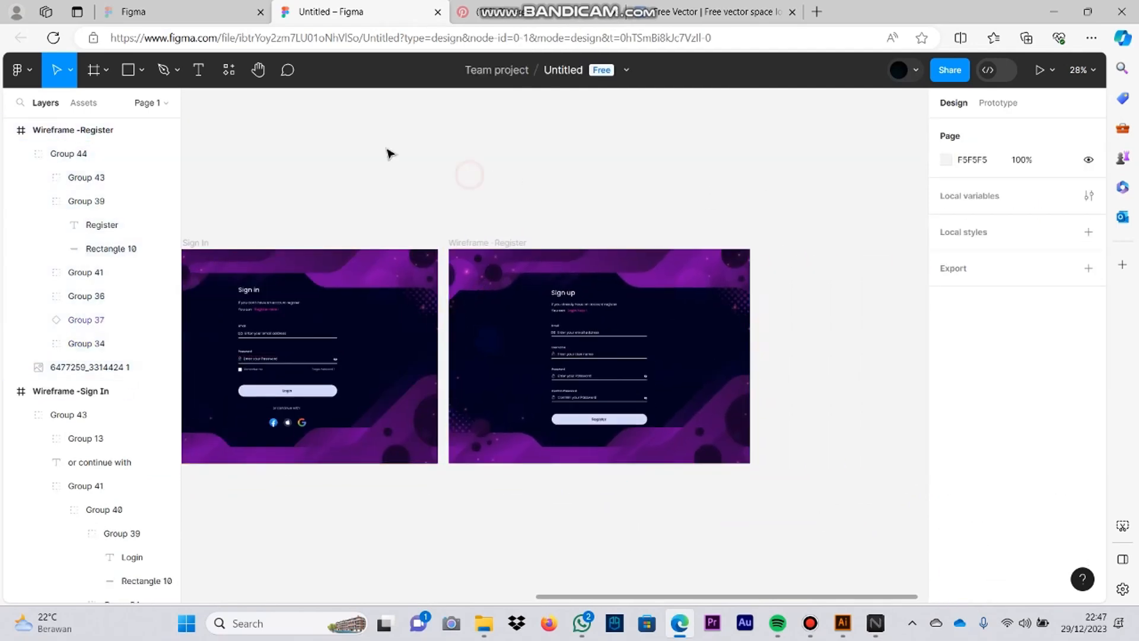
left_click_drag(496, 153, 740, 122)
left_click_drag(196, 468, 695, 521)
left_click(666, 264)
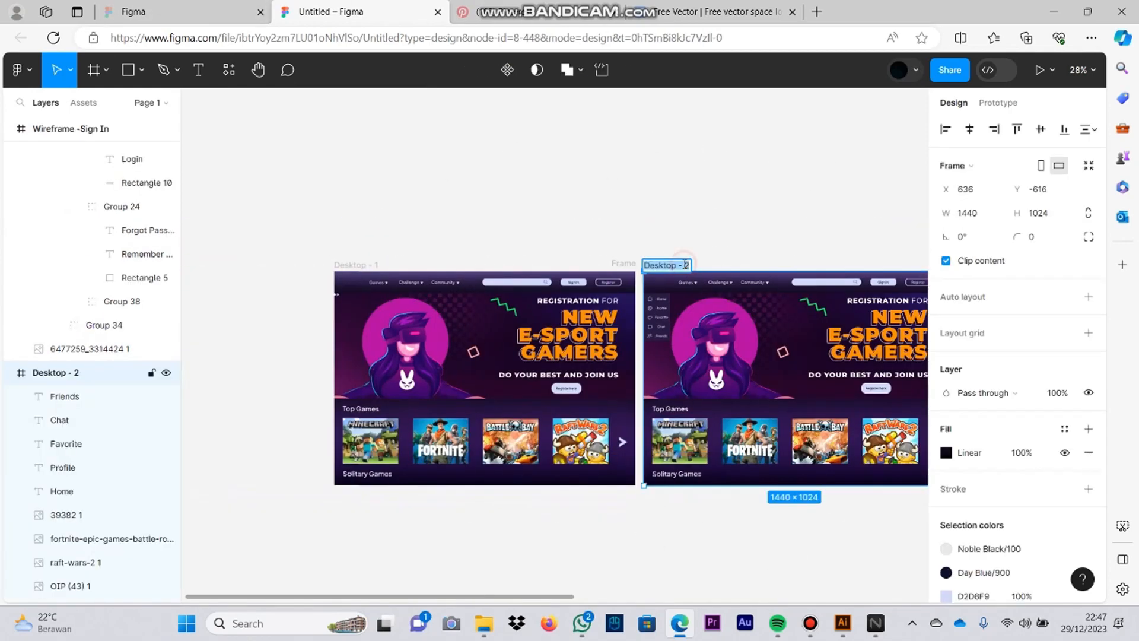
left_click_drag(753, 590, 789, 532)
left_click(788, 532)
Step: Switch to Pencil and open the tubes 3 wireframe document from the IMK folder
left_click(319, 622)
type("penci")
left_click(522, 277)
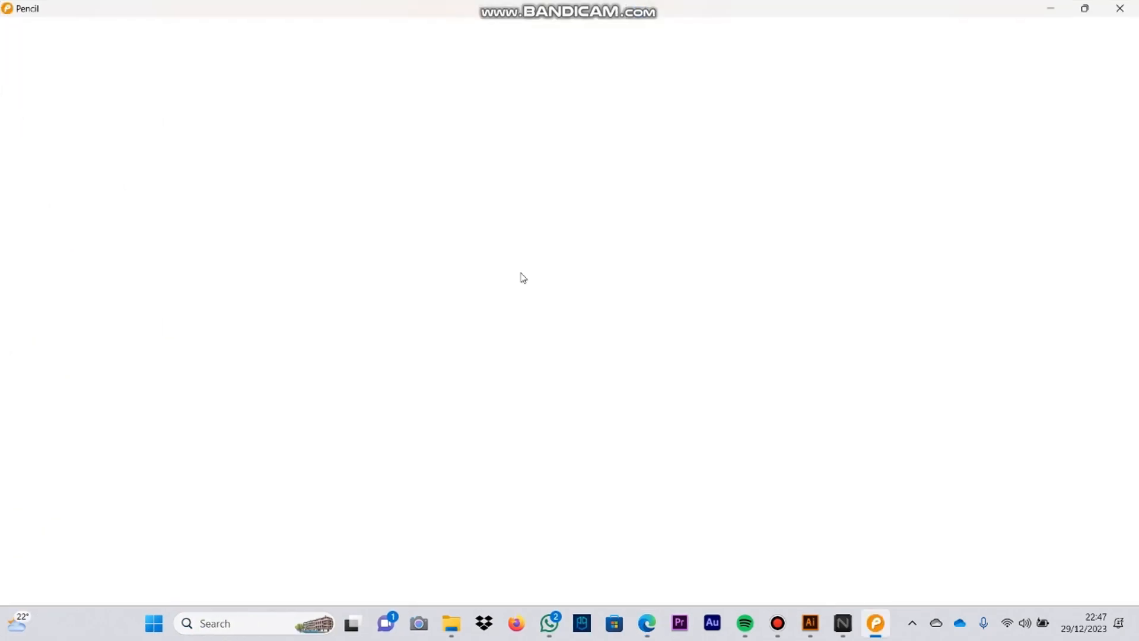
left_click(40, 51)
left_click(74, 107)
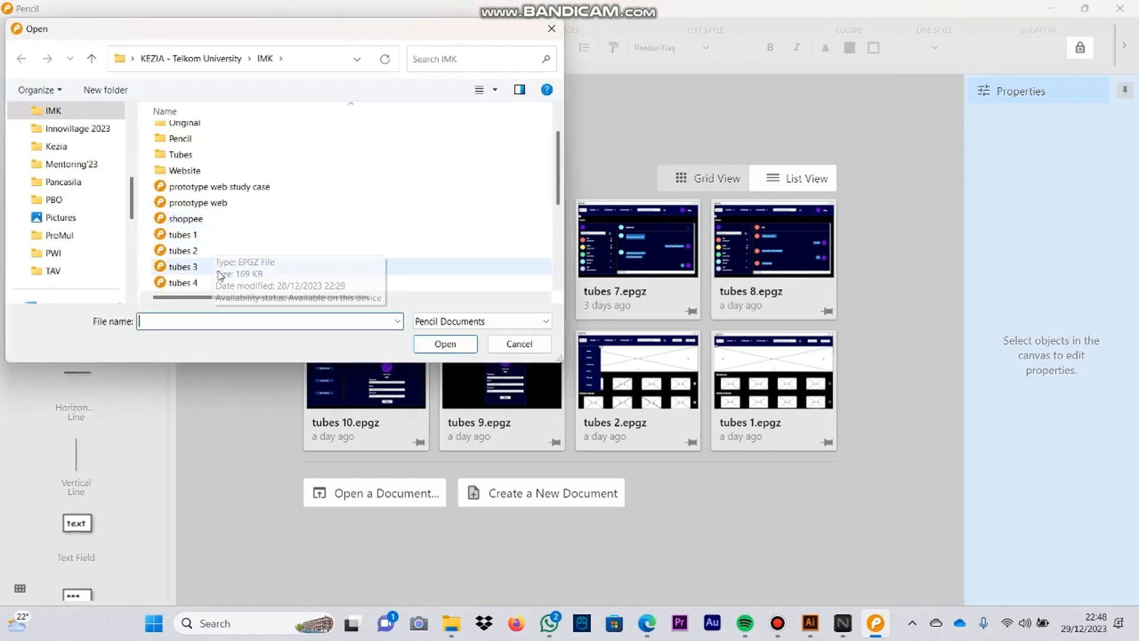
double_click(216, 269)
Step: Open the tubes 5 wireframe document in Pencil and arrange its window side by side with the Figma browser window
left_click(32, 48)
left_click(71, 108)
scroll(226, 191, "down", 5)
scroll(223, 190, "up", 1)
double_click(212, 191)
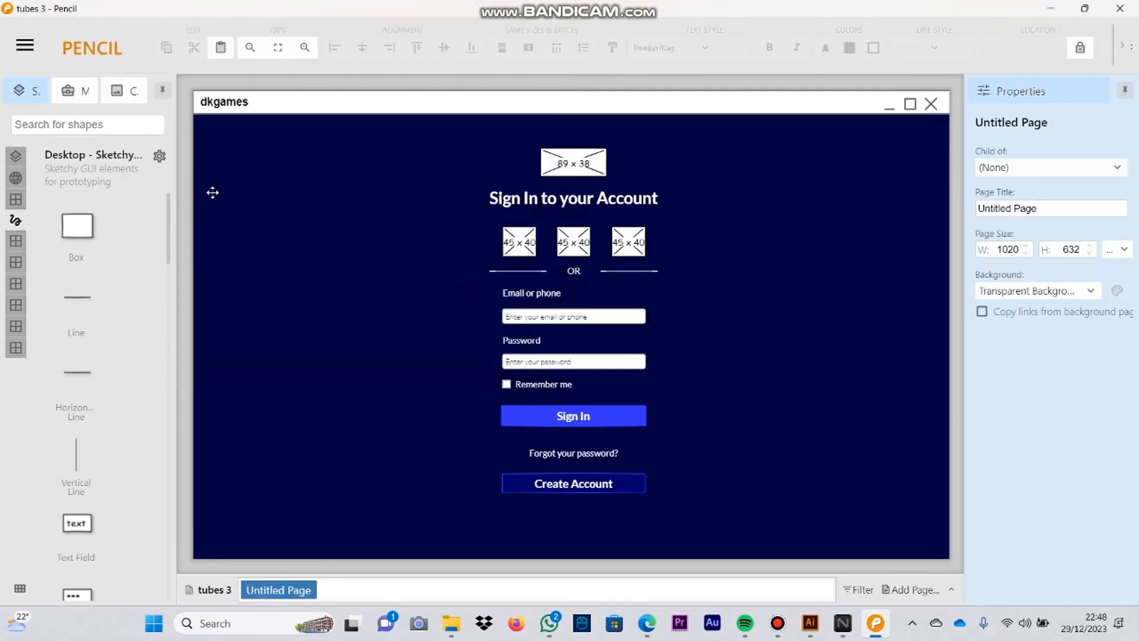
left_click(1084, 8)
left_click(789, 150)
left_click(152, 168)
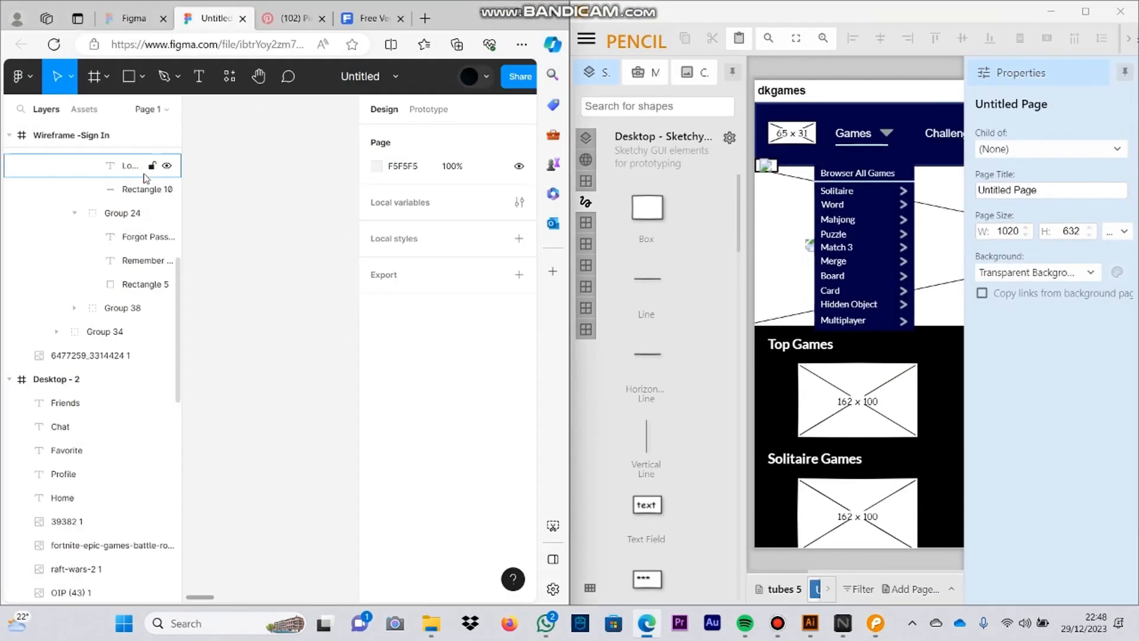
Step: Duplicate the Desktop - 2 home page frame in Figma
left_click_drag(344, 480, 214, 434)
left_click_drag(183, 409, 150, 408)
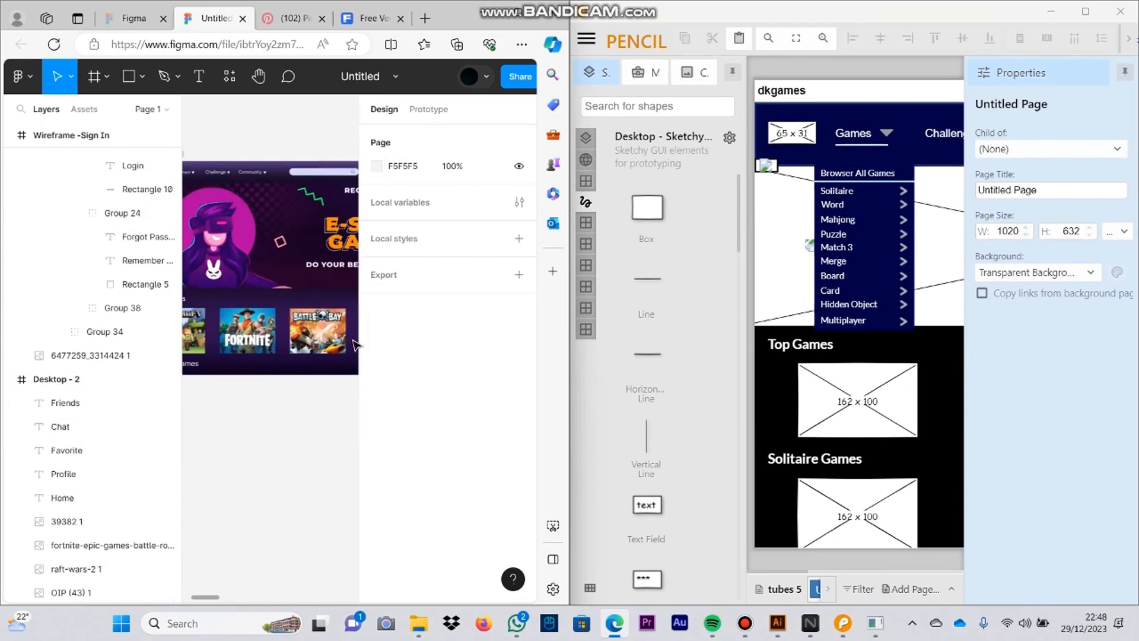
left_click_drag(355, 345, 134, 159)
left_click(234, 191)
key("ctrl+d")
left_click_drag(234, 190, 211, 152)
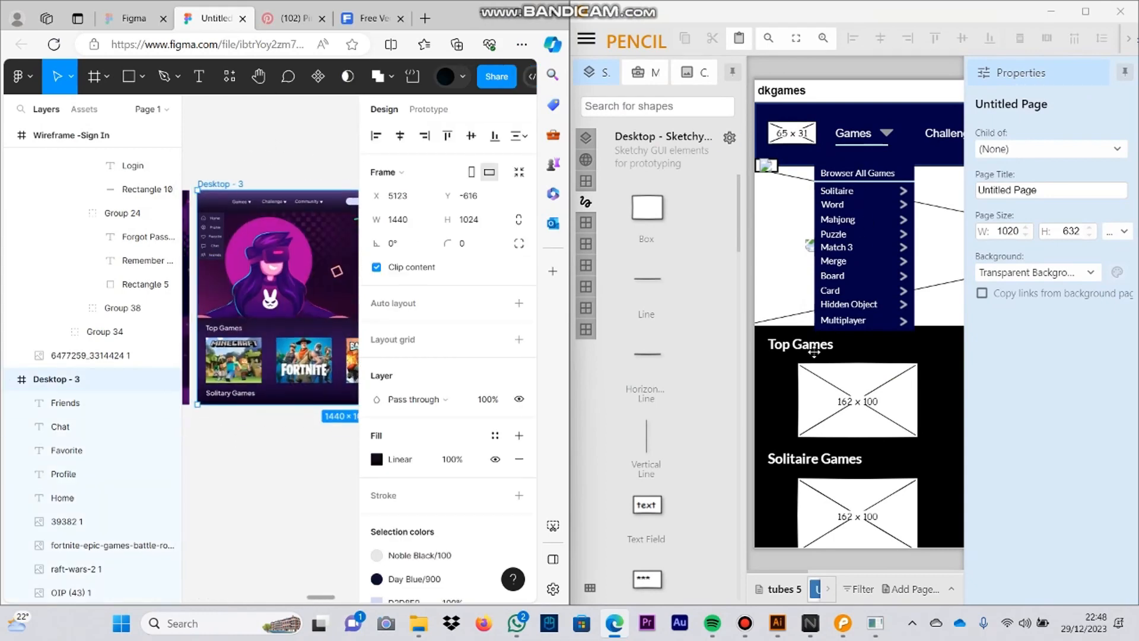
Step: Widen the Figma browser window and move the Desktop - 3 frame below the existing home page frames
left_click_drag(570, 196, 892, 213)
left_click_drag(406, 191, 538, 200)
scroll(376, 253, "up", 4)
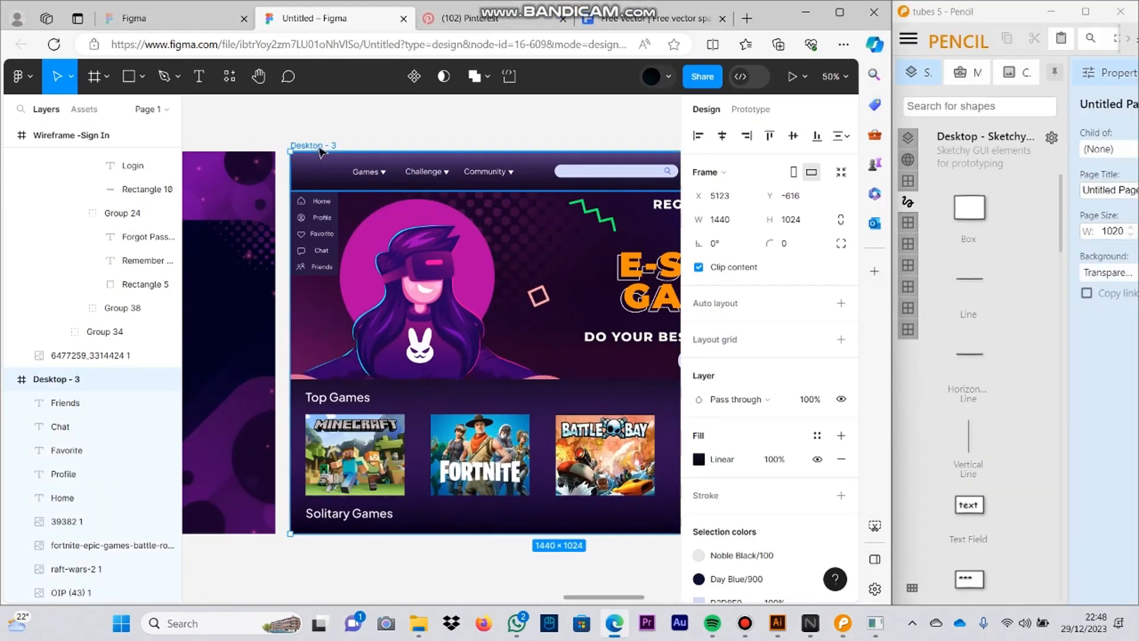
left_click_drag(321, 153, 237, 134)
scroll(338, 175, "down", 4)
left_click_drag(372, 429, 490, 491)
left_click_drag(488, 228, 248, 402)
left_click_drag(468, 460, 653, 363)
Step: Delete the Home, Profile, Favorite, Chat and Friends labels and their icons from the side panel in Desktop - 3
scroll(438, 356, "up", 4)
left_click(287, 257)
scroll(287, 257, "up", 2)
left_click(398, 312)
left_click(427, 313, "shift")
key("Delete")
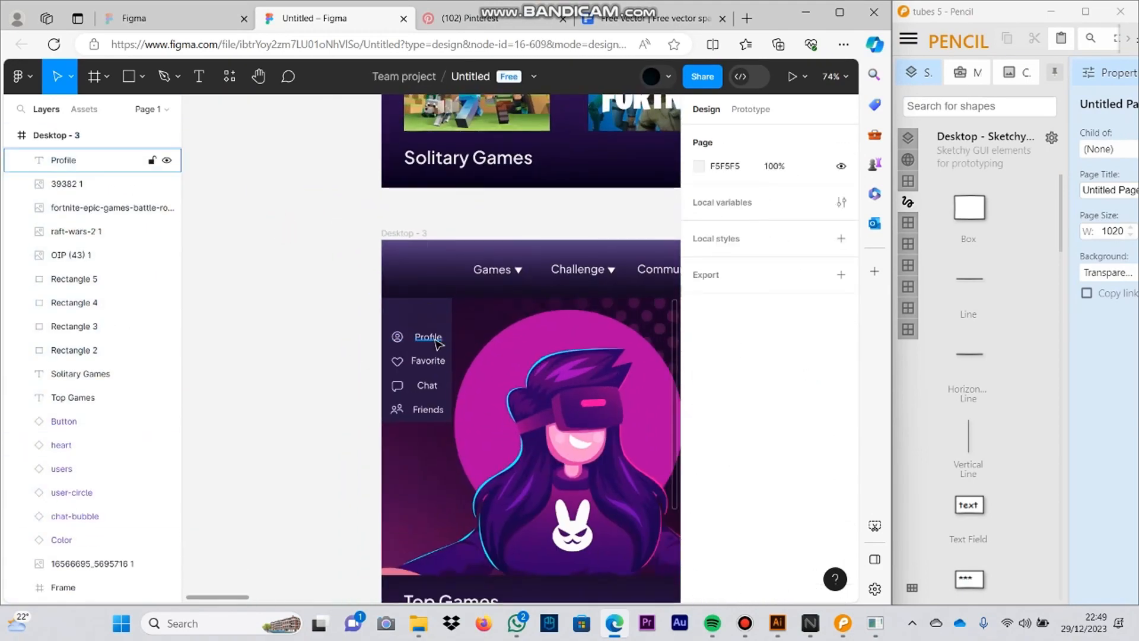
left_click(436, 340)
key("Delete")
left_click(397, 386)
key("Delete")
left_click(397, 409)
Step: Move the empty panel beneath the Games menu, following the Pencil wireframe, and enlarge it to 170 × 303
left_click_drag(413, 338, 496, 335)
left_click(512, 203)
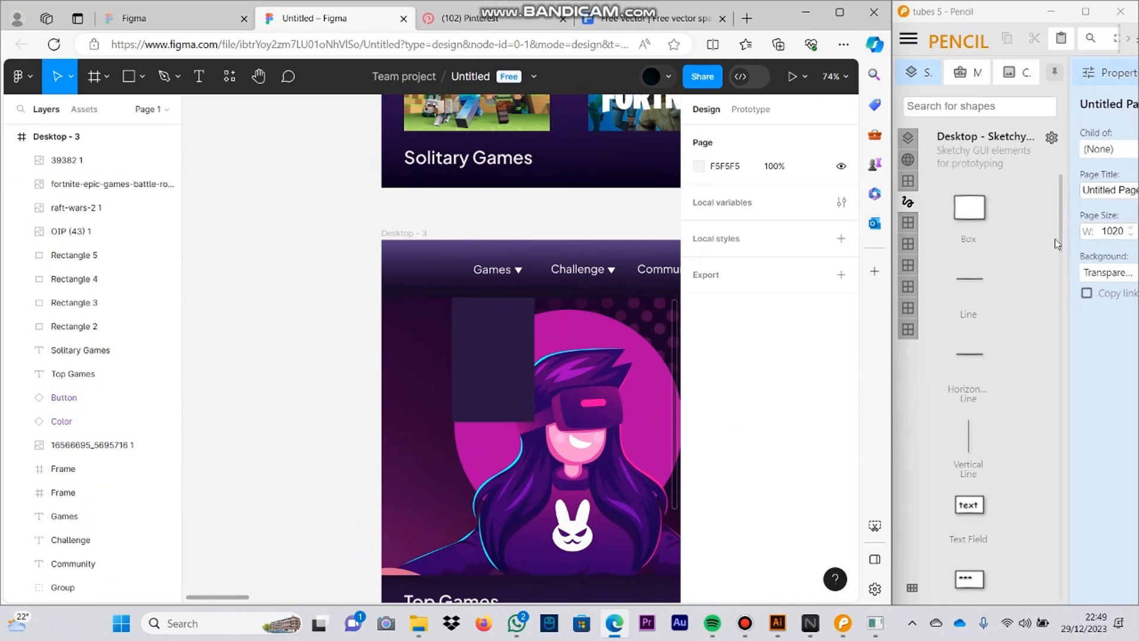
left_click(530, 206)
left_click(1086, 12)
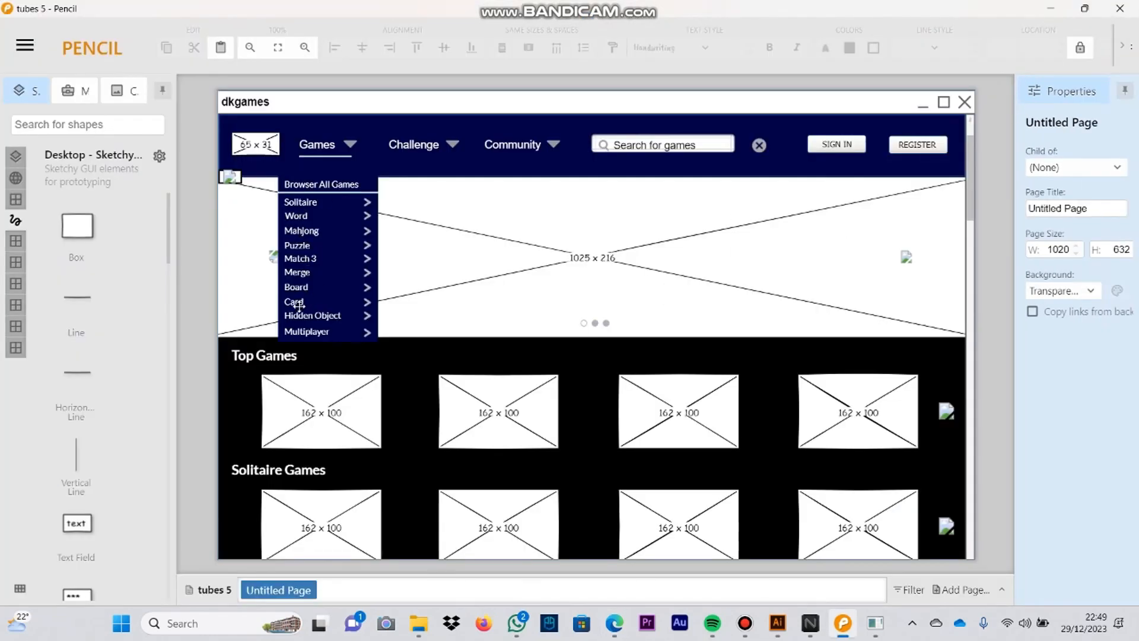
left_click(1085, 8)
left_click(564, 75)
left_click(492, 358)
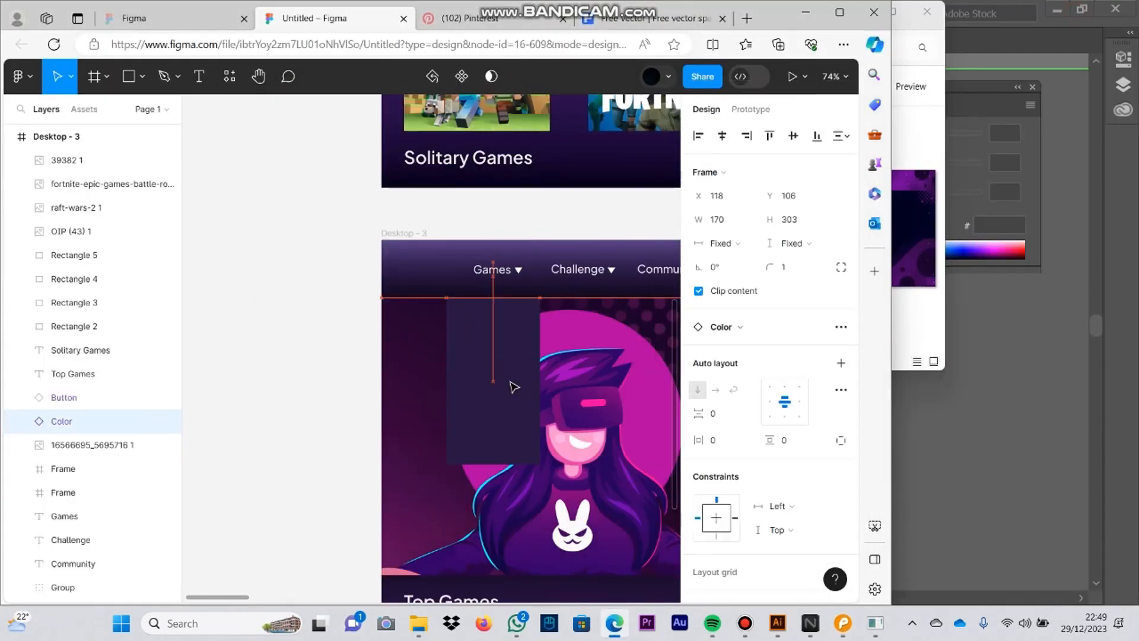
key("ctrl+z")
Step: Add the text "Browser All Games" at font size 14 as a heading at the top of the dropdown panel
left_click(497, 271)
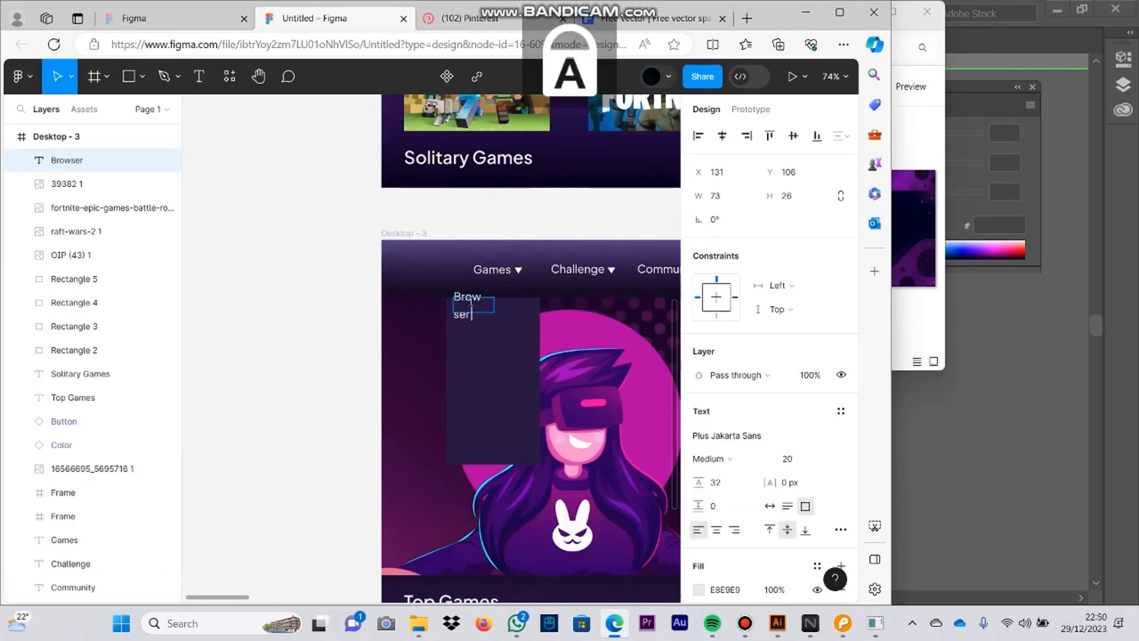
scroll(765, 448, "down", 3)
left_click_drag(541, 303, 513, 307)
left_click(828, 309)
left_click(816, 342)
left_click_drag(444, 255, 492, 315)
key("Escape")
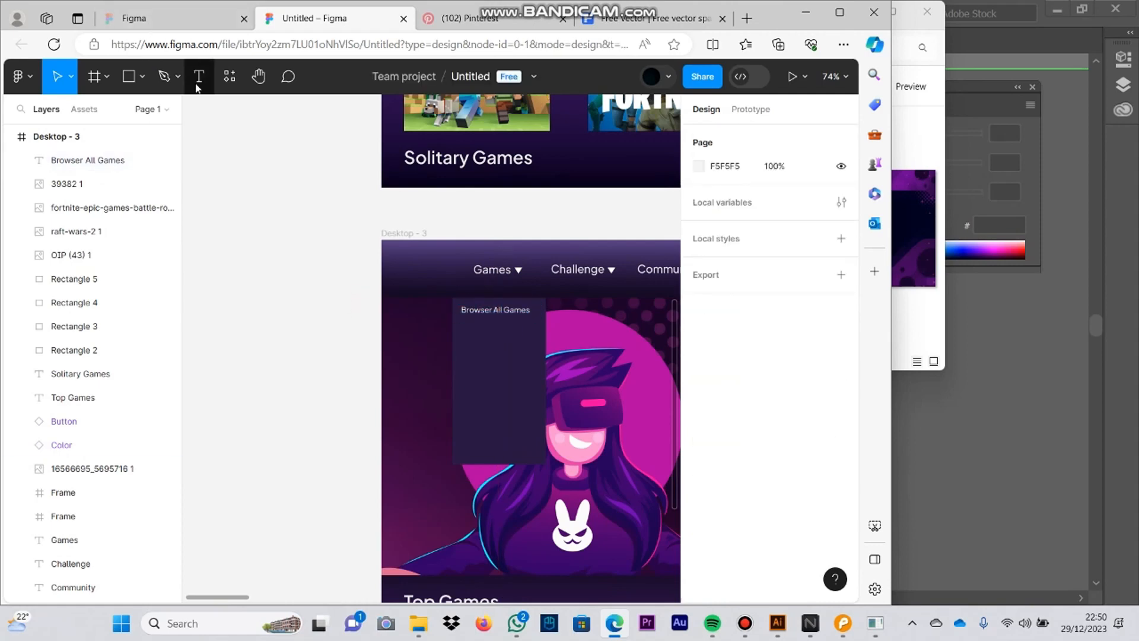
Step: Draw a horizontal line 171 wide beneath the Browser All Games heading and make its stroke white
left_click(143, 76)
left_click(160, 128)
scroll(519, 307, "up", 5)
left_click_drag(304, 337, 607, 336)
left_click(712, 519)
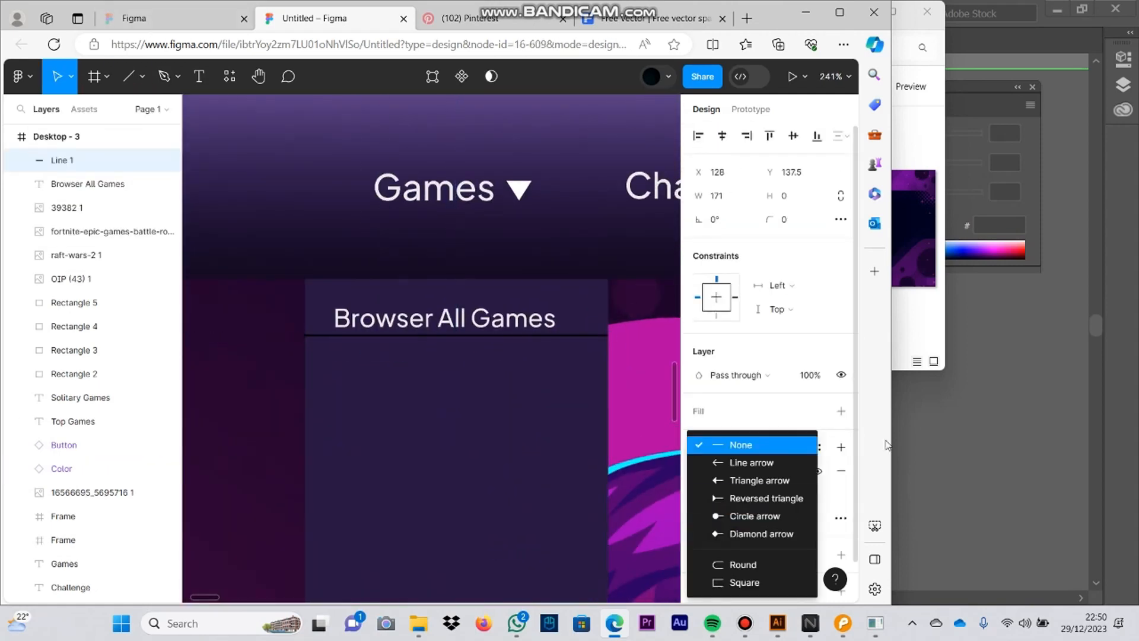
left_click(527, 338)
left_click(698, 471)
left_click_drag(517, 249, 504, 198)
Step: Adjust the positions of the dropdown panel and the Browser All Games heading so the heading sits centred above the line
left_click(539, 522)
left_click_drag(455, 379, 457, 380)
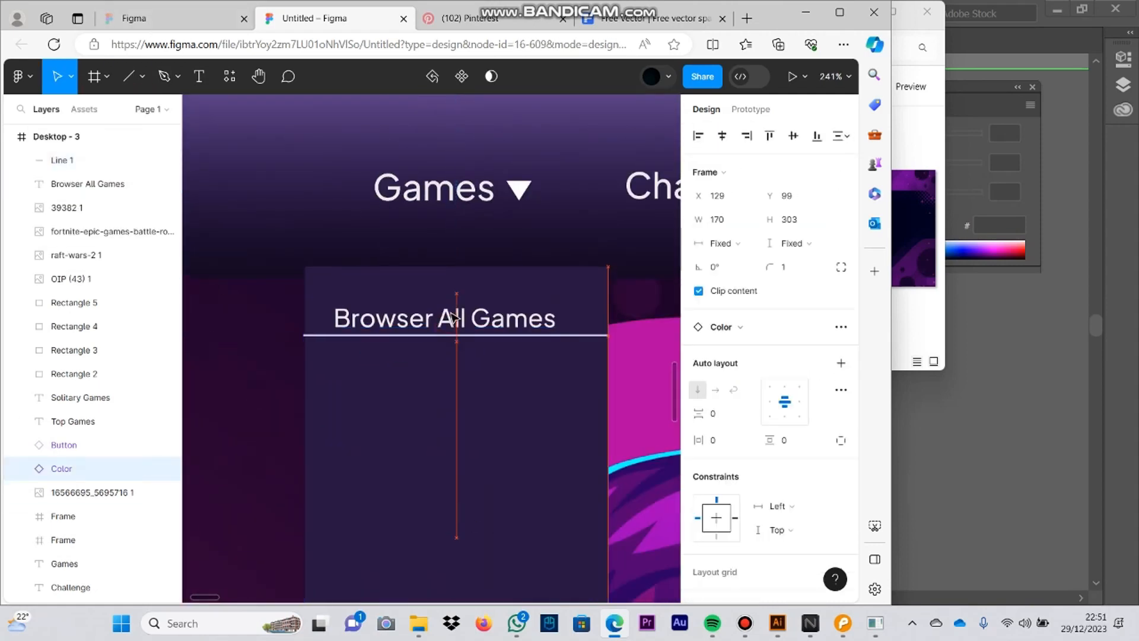
left_click_drag(465, 319, 465, 305)
left_click(496, 336)
mouse_move(454, 368)
left_mouse_down()
mouse_move(463, 368)
mouse_move(460, 411)
left_mouse_up()
Step: Duplicate the Browser All Games text into ten left-aligned rows below the line, spaced 27 apart
left_click(461, 309)
scroll(447, 378, "down", 1)
scroll(460, 358, "down", 4)
scroll(457, 356, "up", 3)
left_click_drag(440, 310, 439, 359)
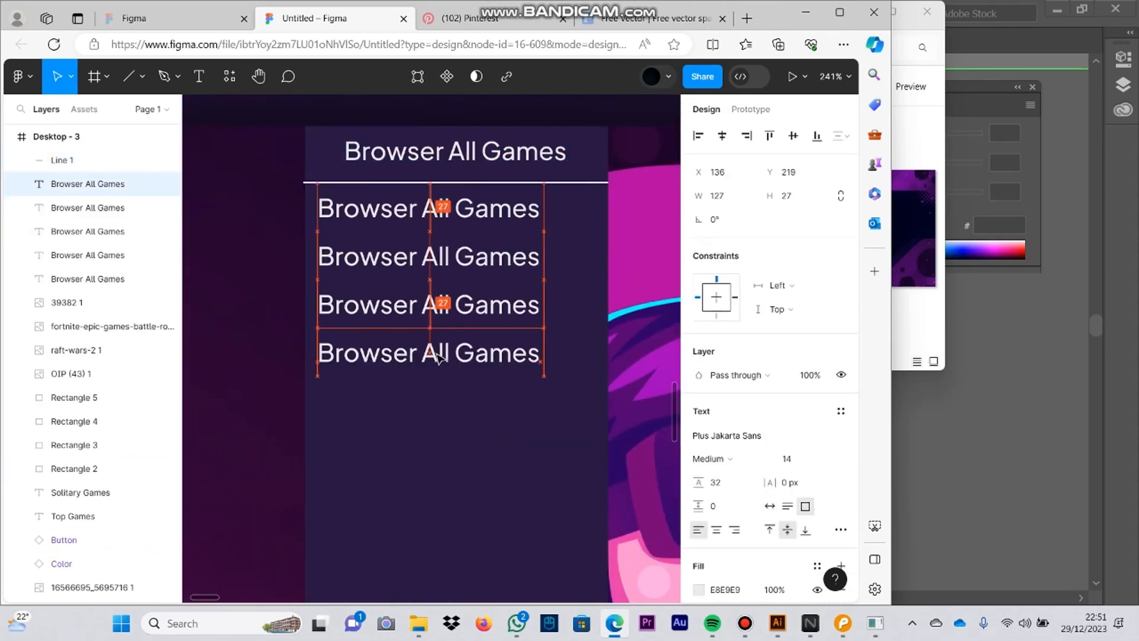
key("ctrl+z")
left_click_drag(430, 308, 424, 319)
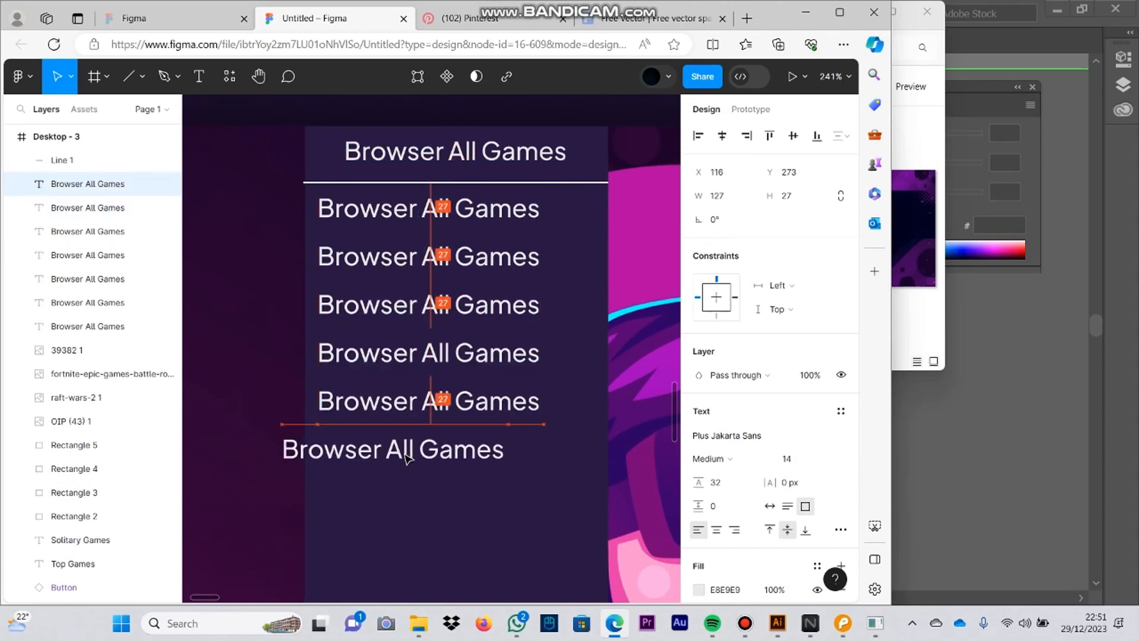
left_click_drag(451, 432, 438, 492)
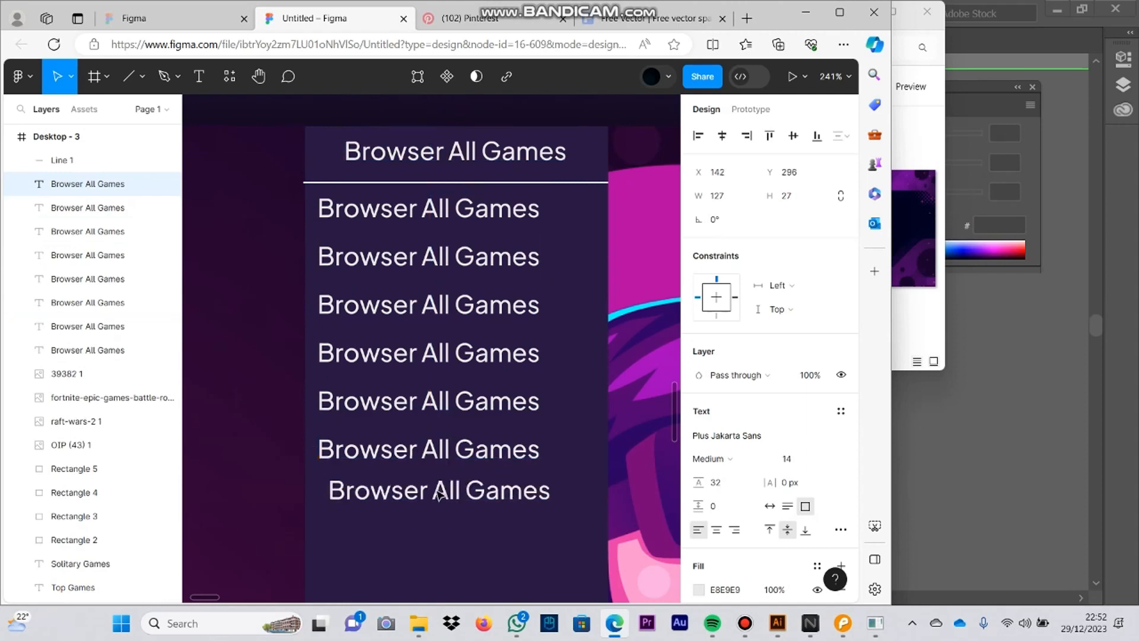
key("ctrl+v")
scroll(448, 386, "down", 1)
left_click_drag(460, 153, 437, 456)
scroll(446, 356, "up", 1)
key("ctrl+v")
scroll(445, 454, "down", 2)
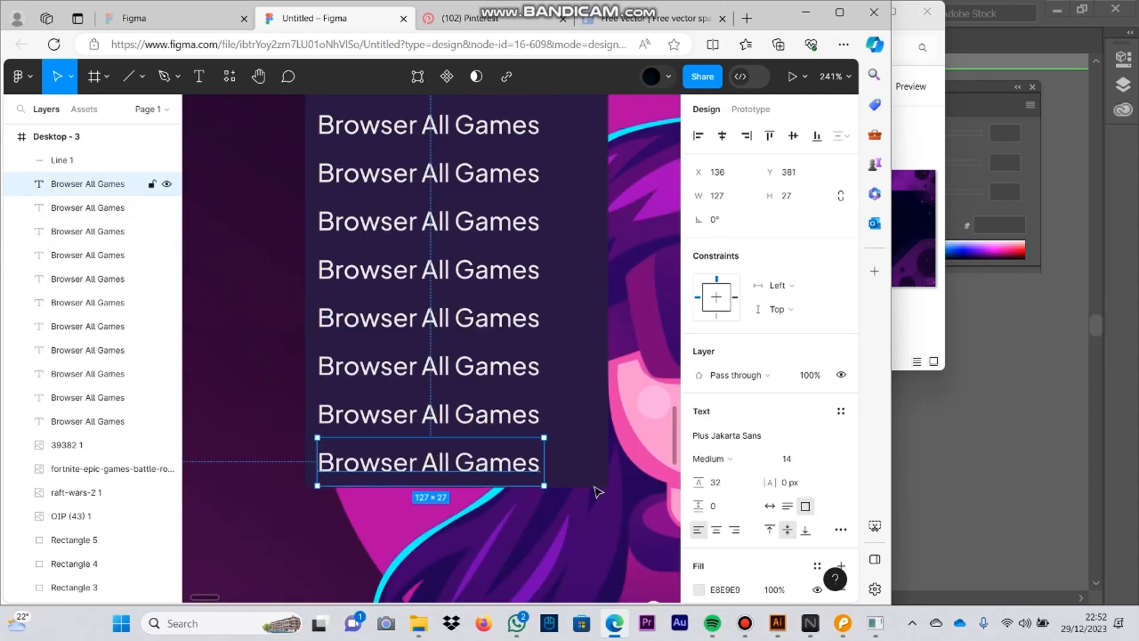
Step: Extend the dropdown panel downward and add an eleventh copy of the text row at its end
left_click(584, 468)
left_click_drag(534, 487, 522, 557)
left_click_drag(440, 480, 484, 548)
left_click(474, 545)
left_click(629, 462)
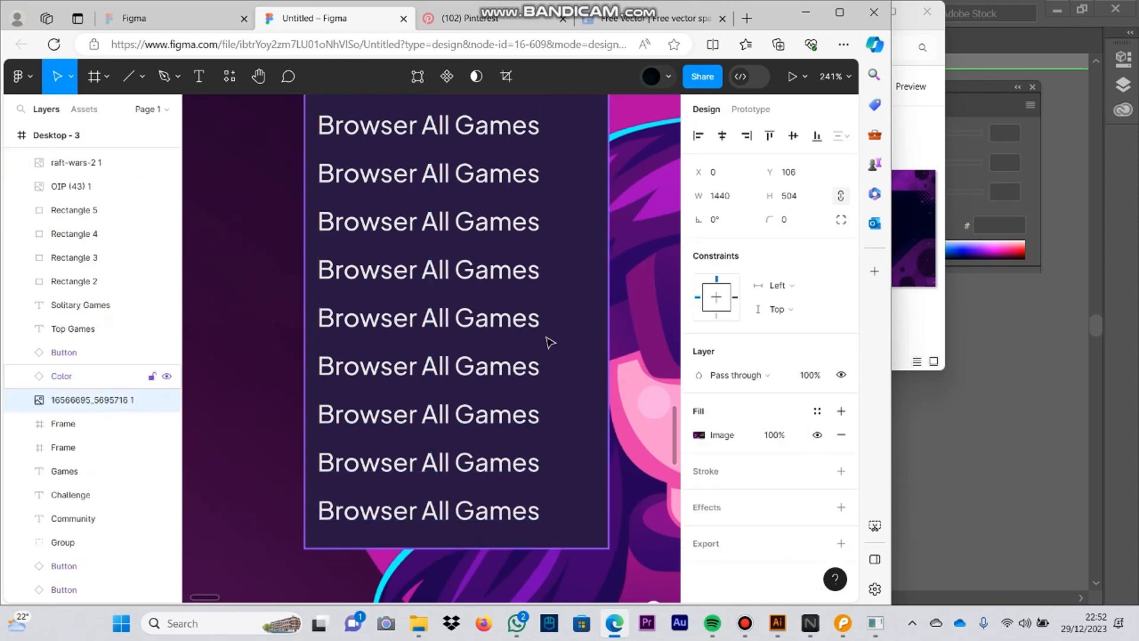
Step: Change the first two dropdown rows to Solitaire and Word, as listed in the Pencil wireframe
key("alt+Tab")
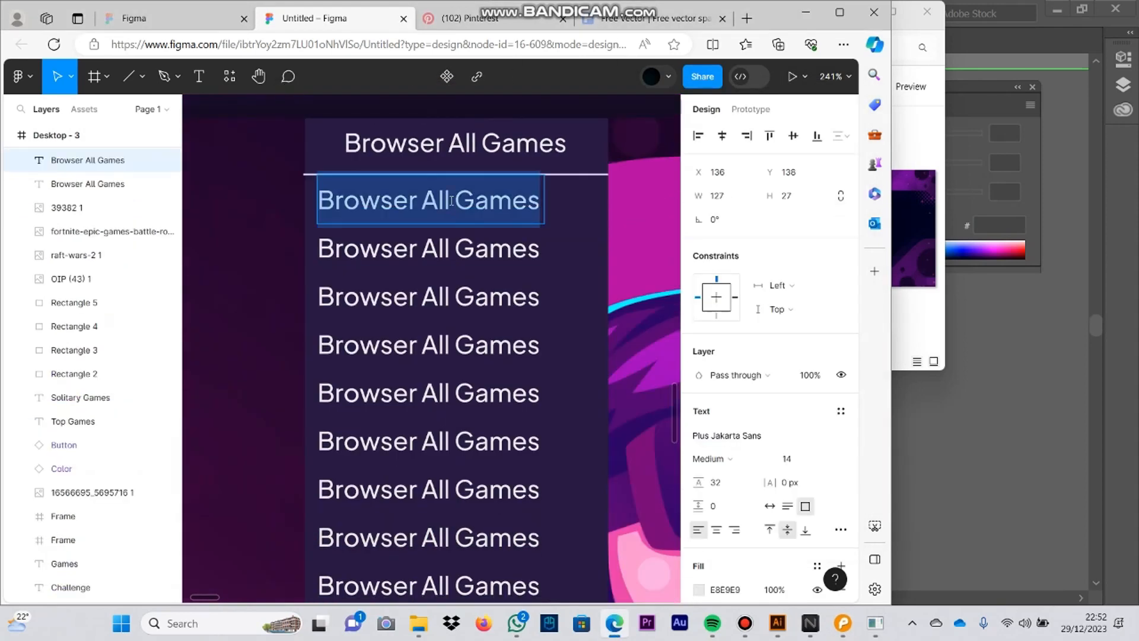
type("Solitaire")
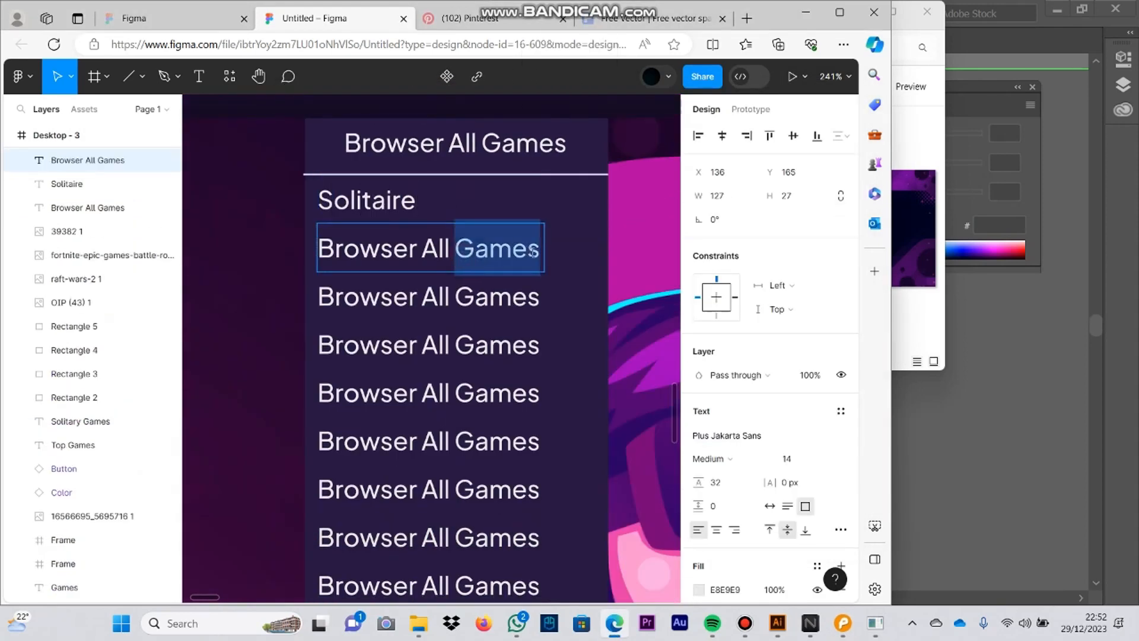
left_click_drag(533, 252, 325, 267)
type("Word")
Step: Change the third, fourth and fifth dropdown rows to Mahjong, Puzzle and Match 3
key("alt+Tab")
key("alt+Tab")
double_click(525, 299)
left_click_drag(525, 300, 276, 342)
type("M")
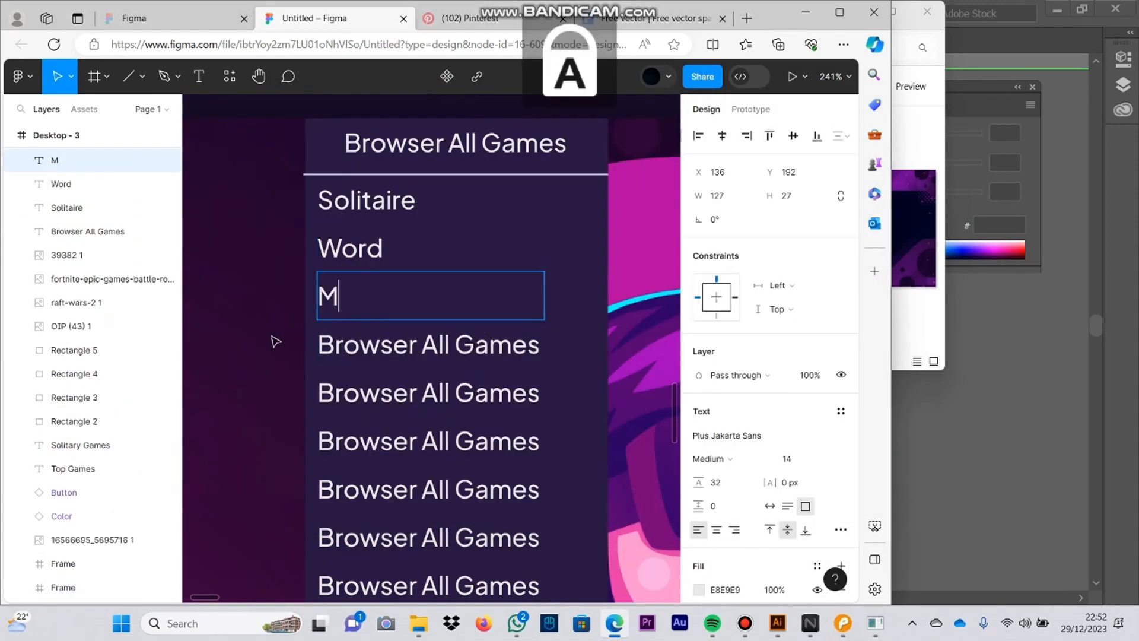
type("ahjong")
double_click(328, 345)
left_click_drag(538, 398, 315, 409)
key("Caps_Lock")
type("M")
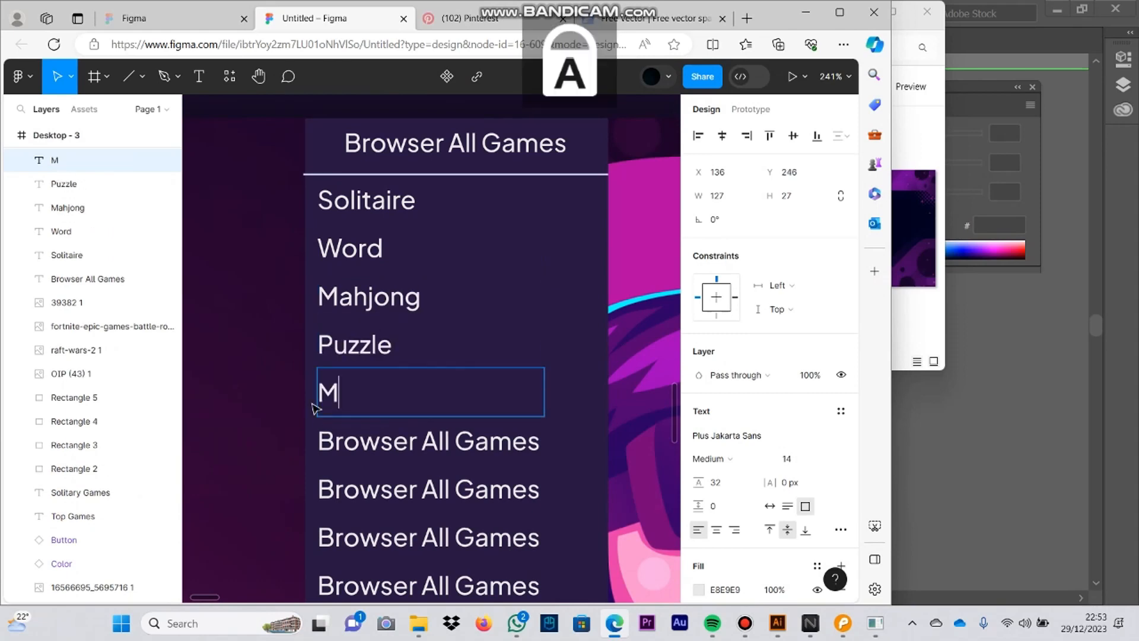
left_click(844, 628)
left_click(844, 628)
Step: Change the sixth, seventh and eighth dropdown rows to Merge, Board and Card
double_click(538, 443)
left_click_drag(540, 445, 316, 453)
type("Merge")
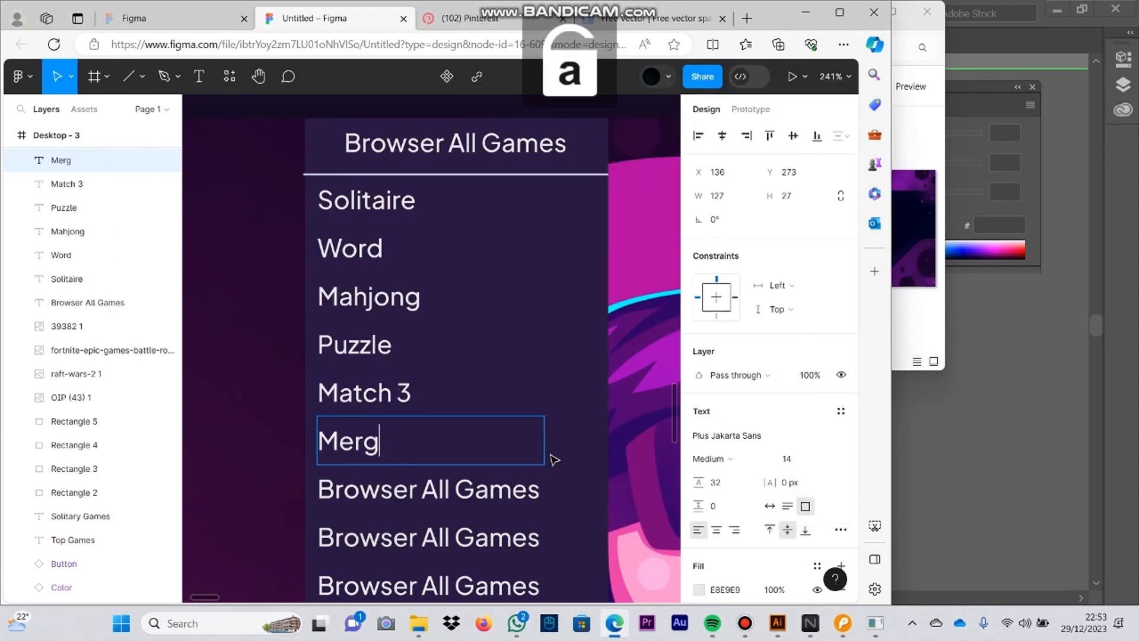
double_click(543, 483)
type("Board")
double_click(533, 536)
left_click_drag(534, 536, 274, 549)
type("Card")
Step: Check the remaining entries in the Pencil wireframe and change the ninth and tenth rows to Hidden Object and Multiplayer
scroll(415, 416, "down", 5)
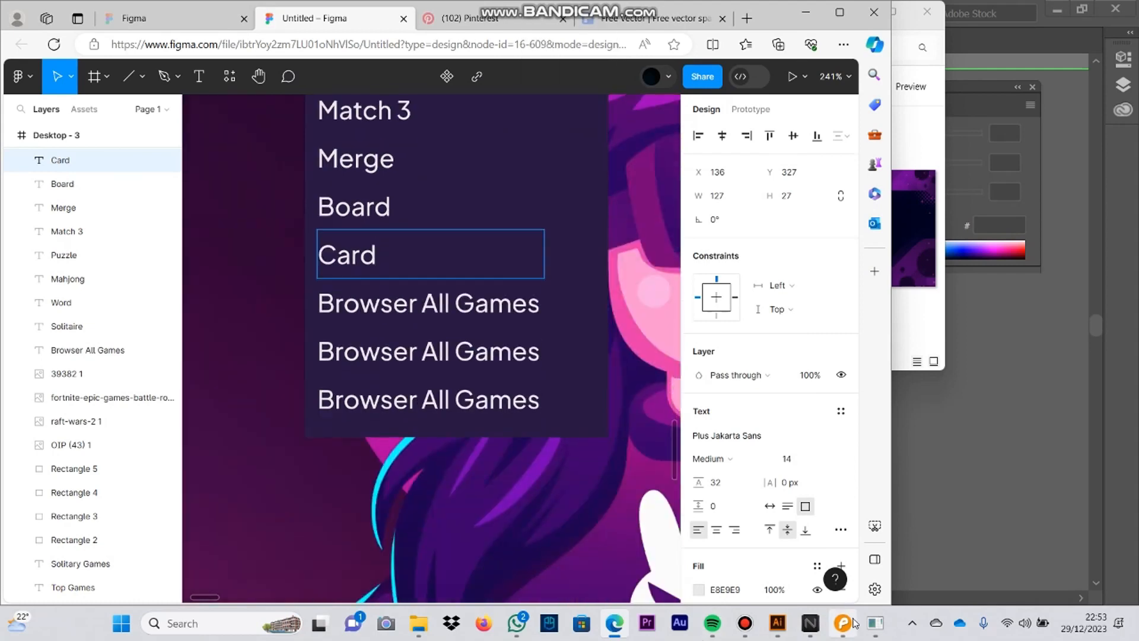
left_click(844, 623)
left_click(852, 621)
double_click(531, 303)
left_click_drag(542, 302, 306, 317)
type("Hidden Object")
double_click(380, 351)
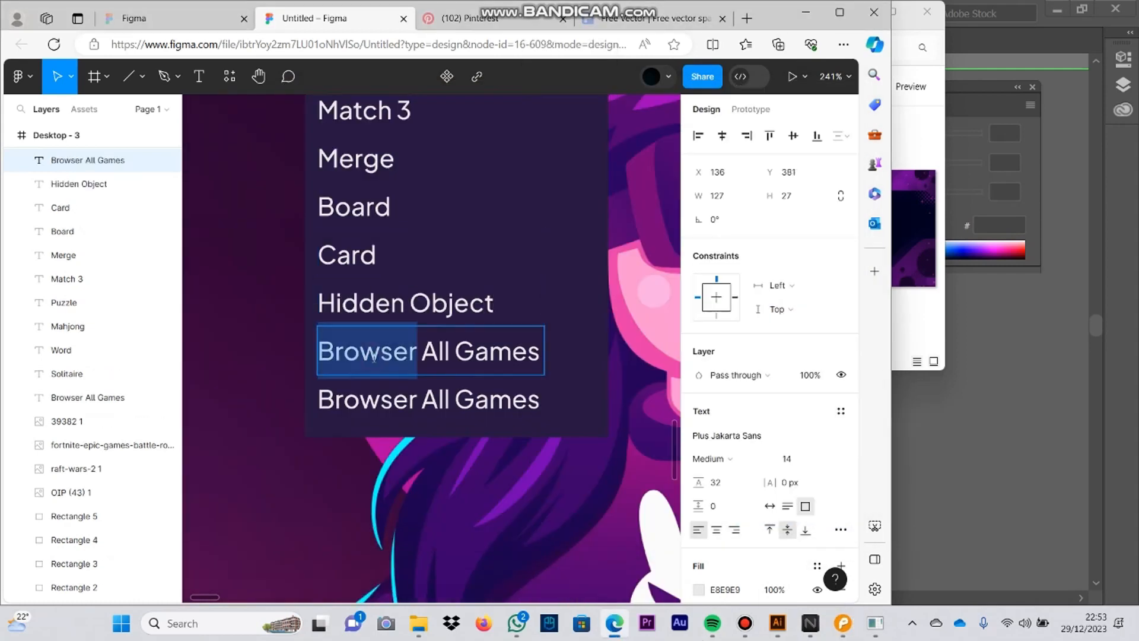
left_click_drag(541, 351, 295, 353)
type("Mult")
Step: Delete the surplus Browser All Games row and shorten the dropdown panel to 170 × 302, ending below Multiplayer
key("Delete")
left_click(503, 407)
left_click_drag(495, 437, 494, 378)
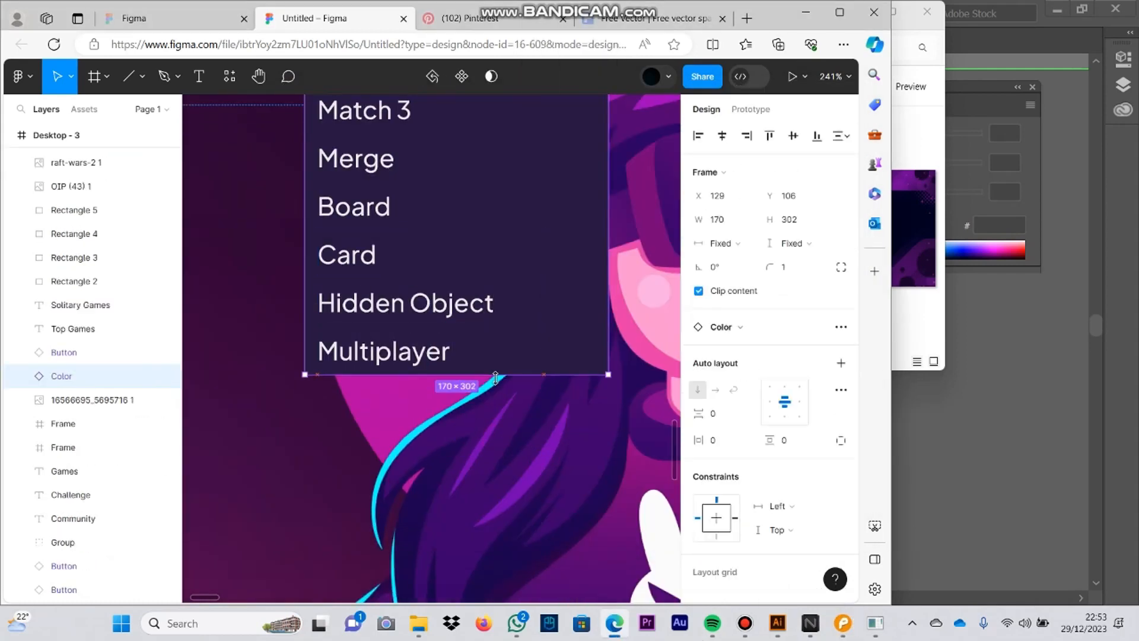
left_click(515, 423)
scroll(516, 424, "up", 3)
scroll(538, 455, "down", 5)
scroll(538, 456, "down", 1)
left_click(418, 623)
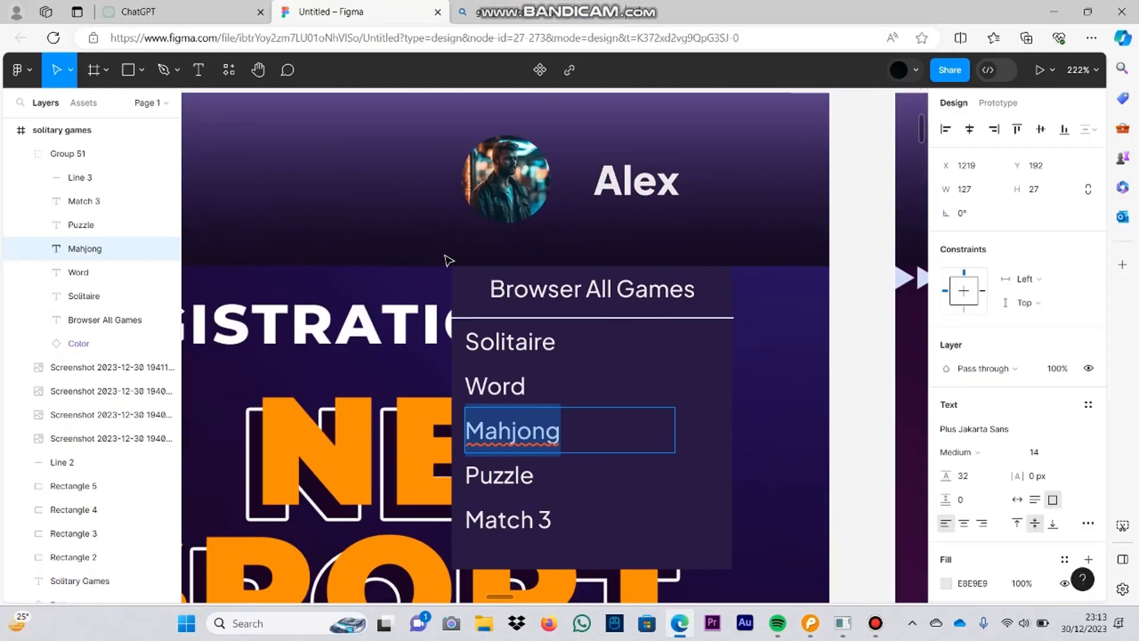
Step: Change the Solitaire row of the profile dropdown to Change another account and the Word row to Sign out
left_click(675, 289)
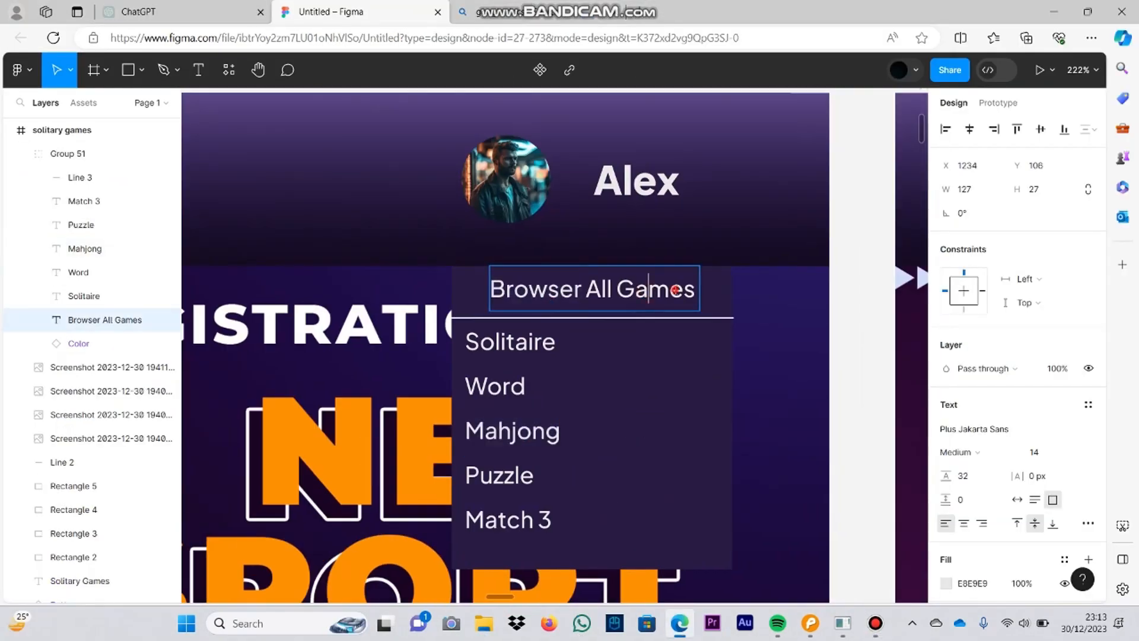
double_click(503, 339)
type("u")
key("Caps_Lock")
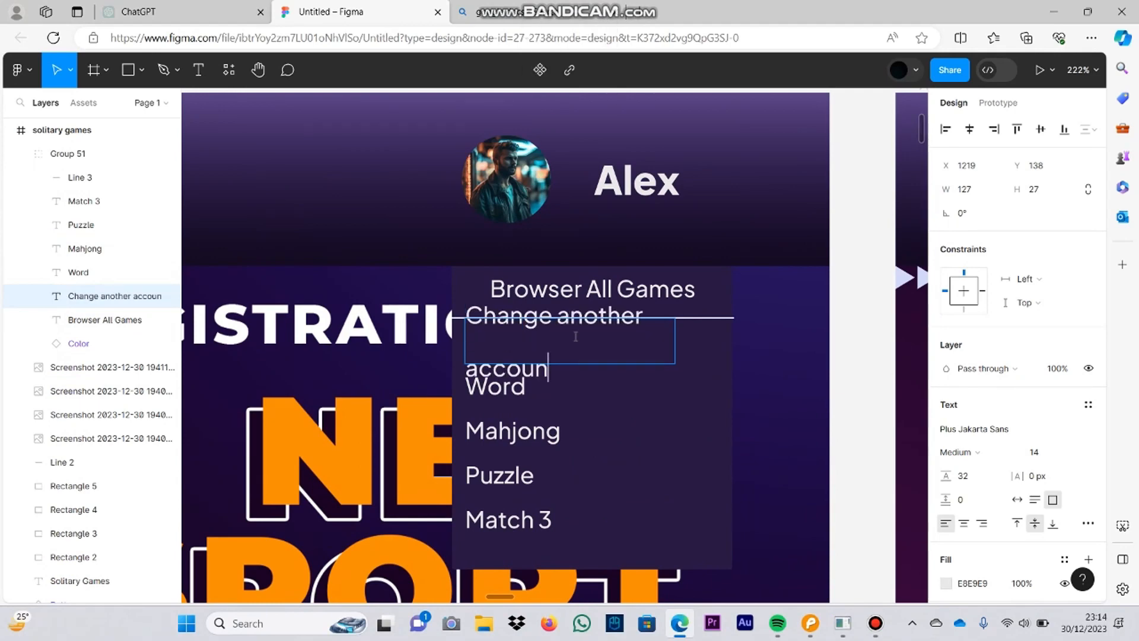
type("t")
double_click(523, 388)
type("Sign ou")
key("BackSpace")
Step: Delete the leftover Mahjong, Puzzle and Match 3 rows and change the Browser All Games heading to Setting
double_click(504, 476)
left_click(485, 514)
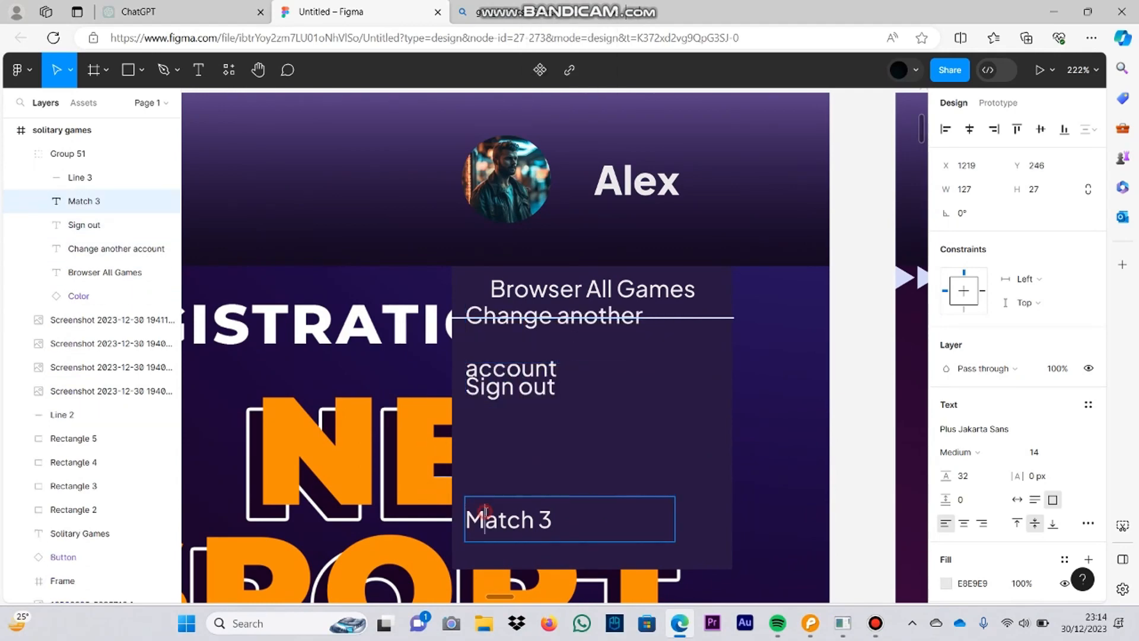
key("BackSpace")
left_click(577, 493)
left_click(569, 475)
double_click(611, 294)
type("A")
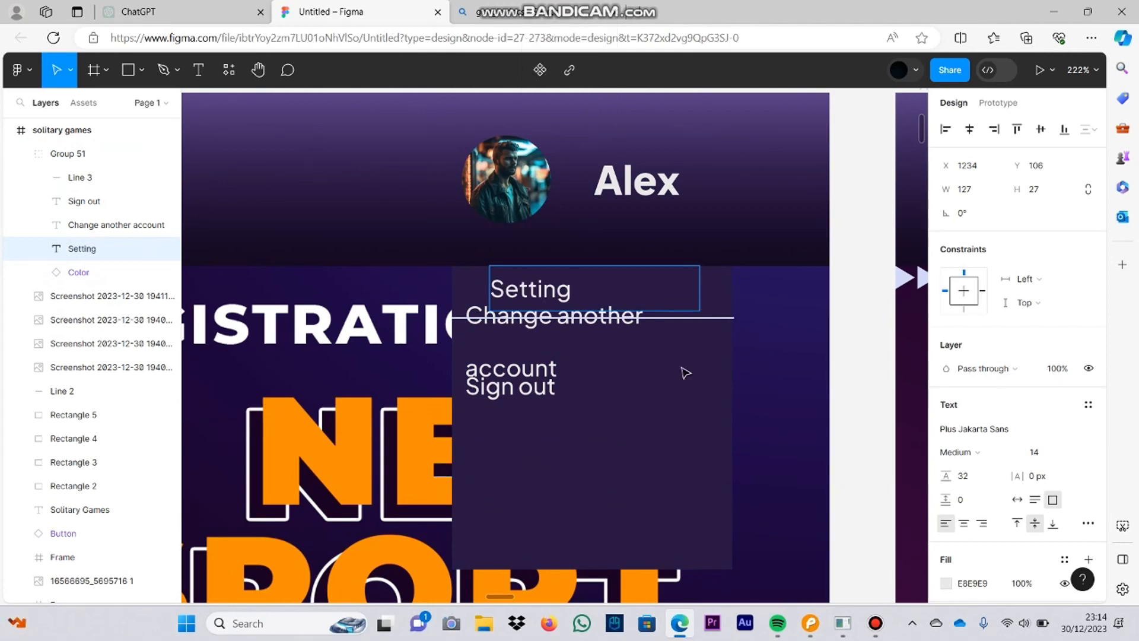
Step: Widen the Change another account text to fit one line and widen the dropdown panel to 186
left_click(493, 326)
left_click_drag(675, 327, 759, 290)
left_click(719, 294)
left_click_drag(740, 289, 723, 289)
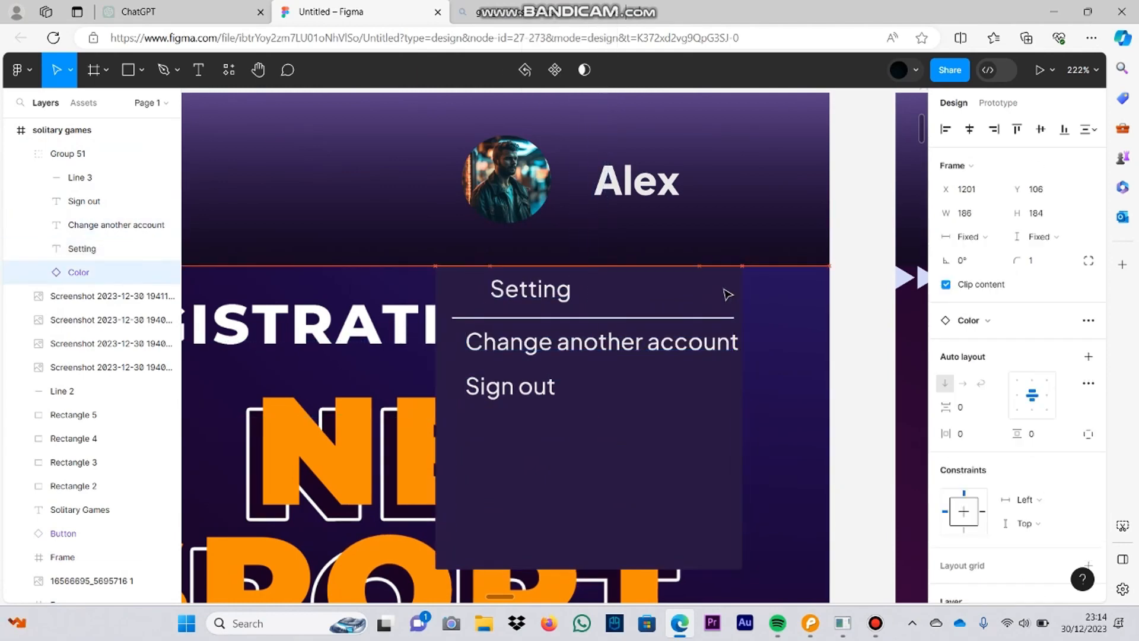
Step: Change the heading to Settings in a 72-wide text box and align the two rows below with the divider's left end
double_click(609, 340)
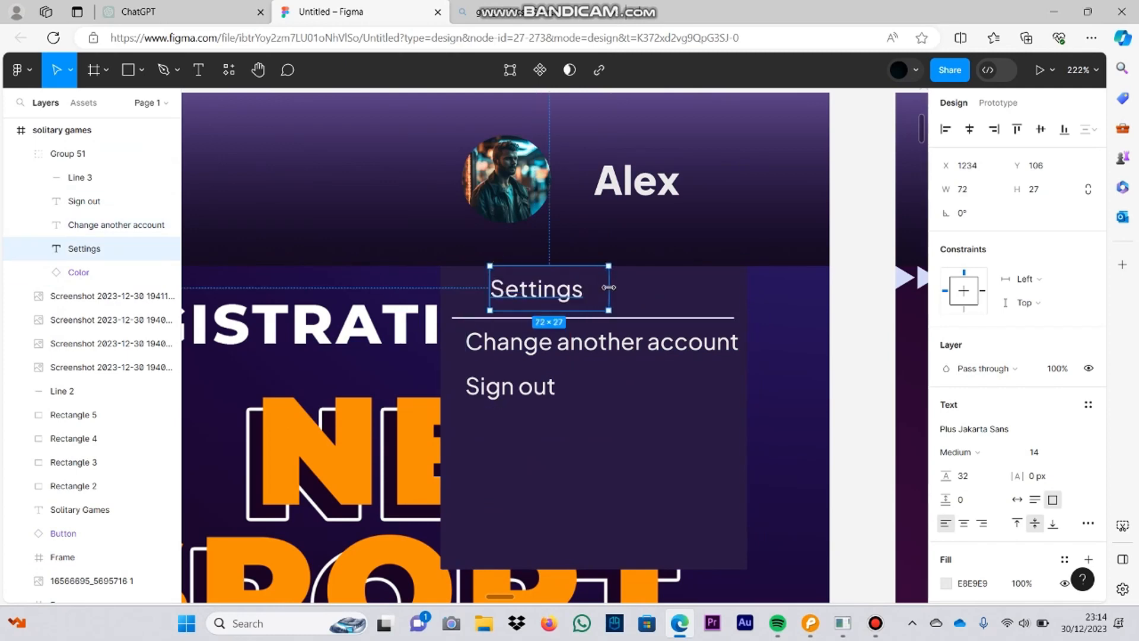
left_click_drag(577, 347, 563, 347)
left_click(552, 397)
left_click_drag(608, 385, 564, 385)
Step: Shorten the dropdown panel to 186 × 91 so that it ends just below Sign out
left_click(561, 480)
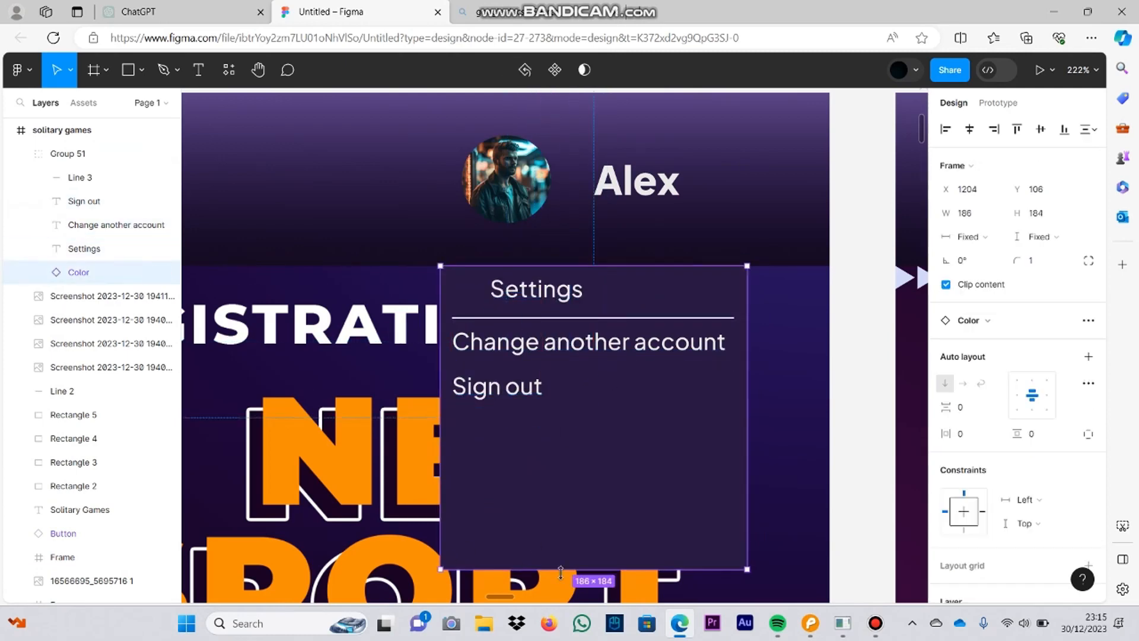
left_click_drag(561, 570, 623, 415)
left_click(506, 390)
left_click(673, 279)
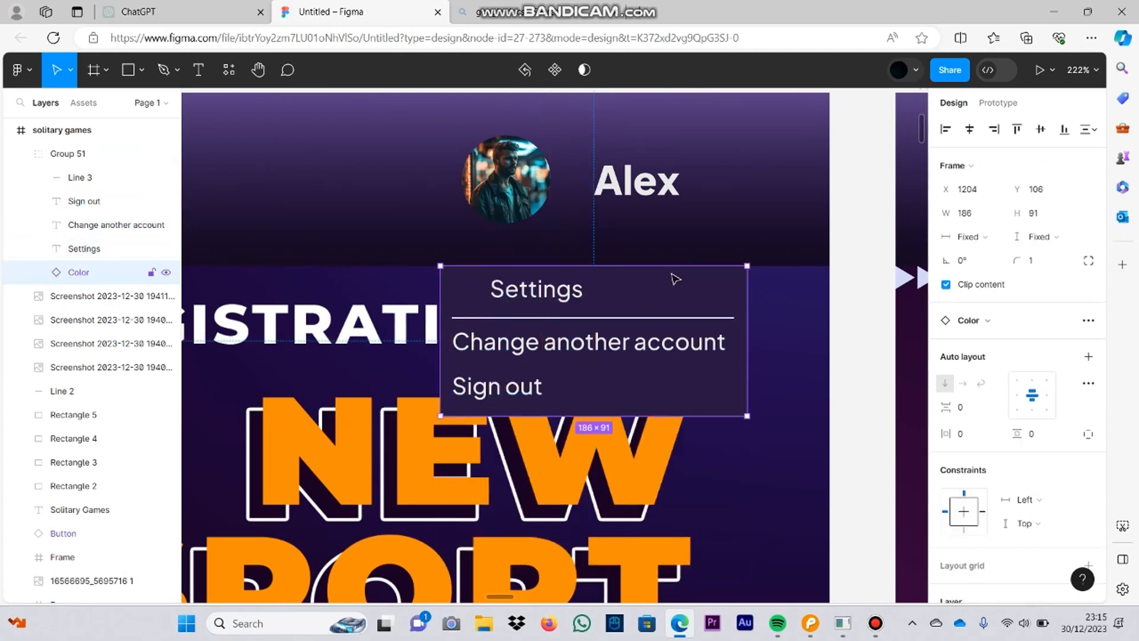
Step: Lengthen the divider line under Settings to span the full width of the dropdown panel
left_click(563, 319)
scroll(563, 321, "up", 2)
left_click_drag(426, 314, 396, 314)
left_click_drag(508, 336, 166, 355)
left_click_drag(625, 335, 685, 340)
left_click_drag(380, 365, 718, 350)
scroll(717, 348, "down", 4)
scroll(771, 345, "up", 4)
left_click(773, 358)
left_click(698, 354)
double_click(697, 354)
left_click(786, 328)
scroll(777, 331, "down", 4)
double_click(717, 342)
left_click(762, 439)
scroll(759, 443, "down", 4)
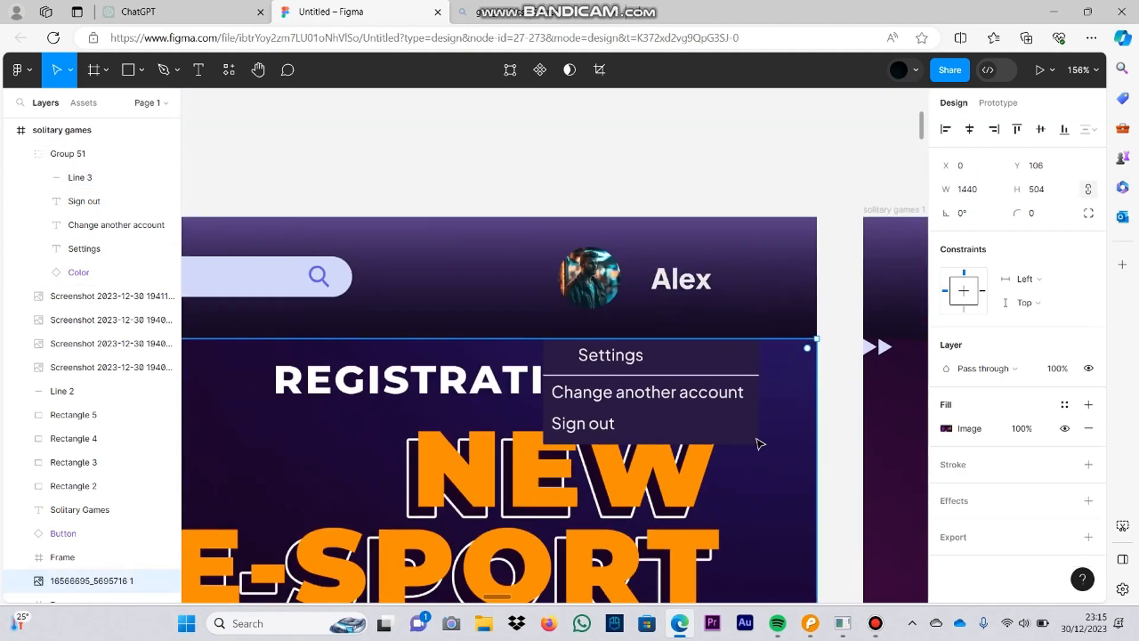
Step: Find the cog icon in the Icons sheet and copy it
scroll(563, 279, "left", 10)
scroll(599, 341, "down", 5)
scroll(859, 399, "down", 3)
scroll(645, 431, "up", 4)
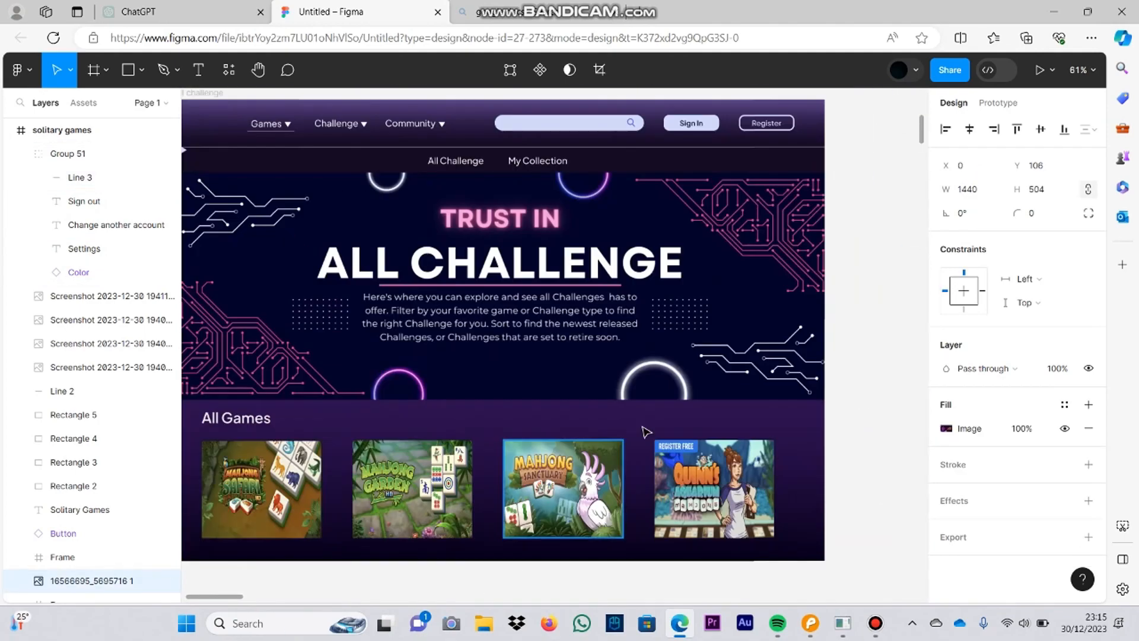
scroll(674, 269, "down", 4)
scroll(748, 452, "up", 6)
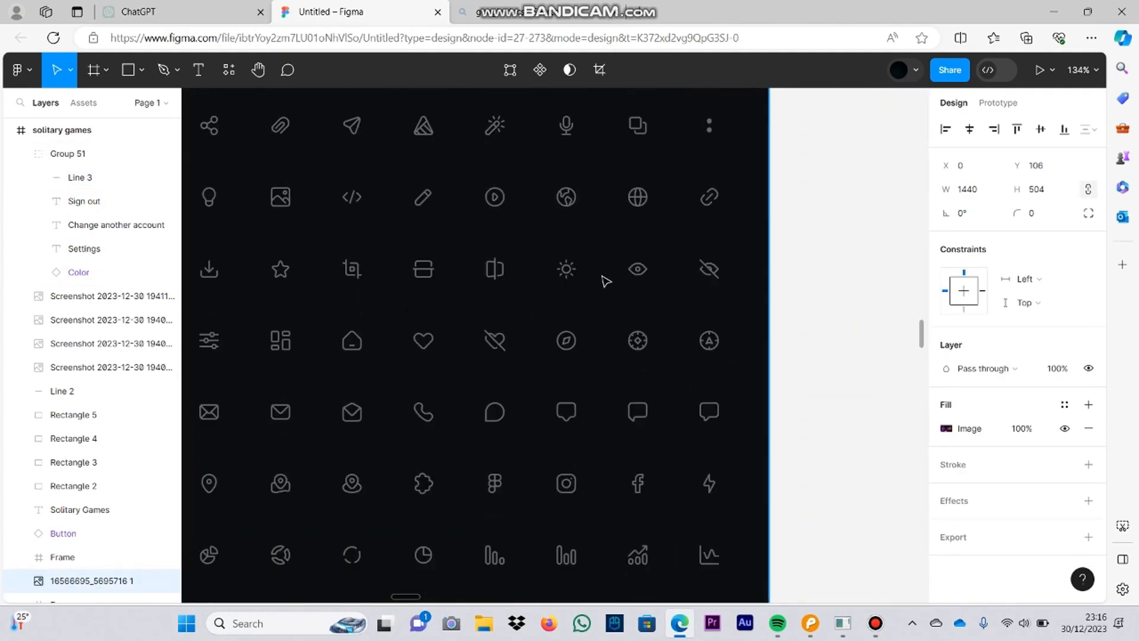
left_click_drag(487, 226, 445, 433)
left_click(602, 241)
left_click_drag(603, 241, 708, 243)
double_click(773, 190)
double_click(773, 190)
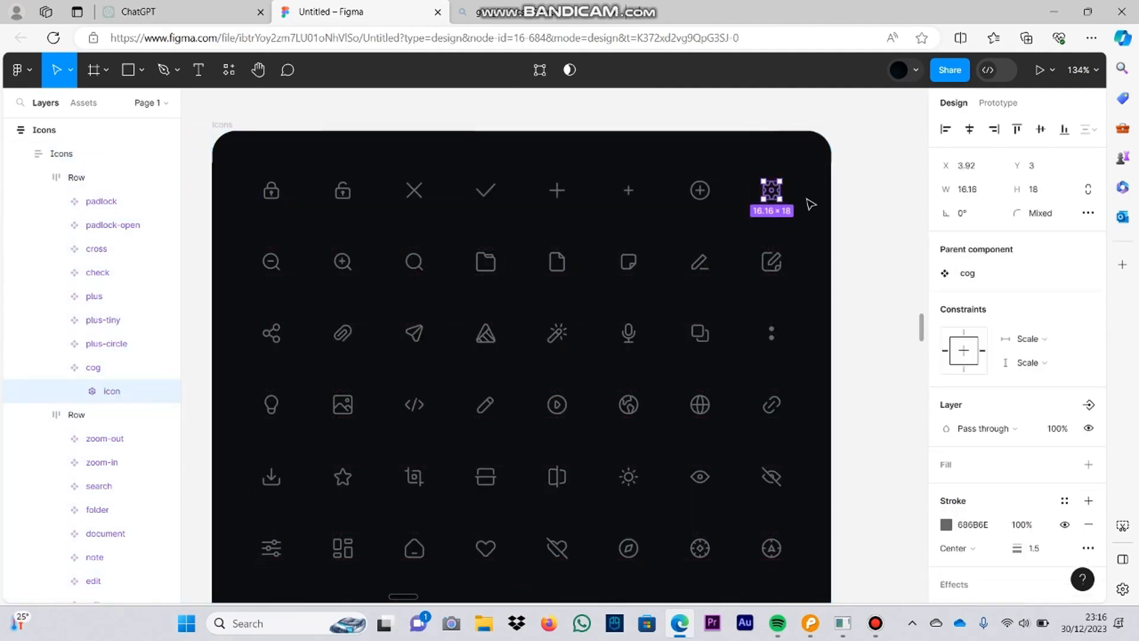
double_click(781, 195)
Step: Paste the cog icon into the solitary games frame and place it before the Settings heading
scroll(774, 199, "down", 5)
scroll(702, 287, "up", 4)
scroll(702, 287, "down", 3)
left_click_drag(676, 332, 651, 561)
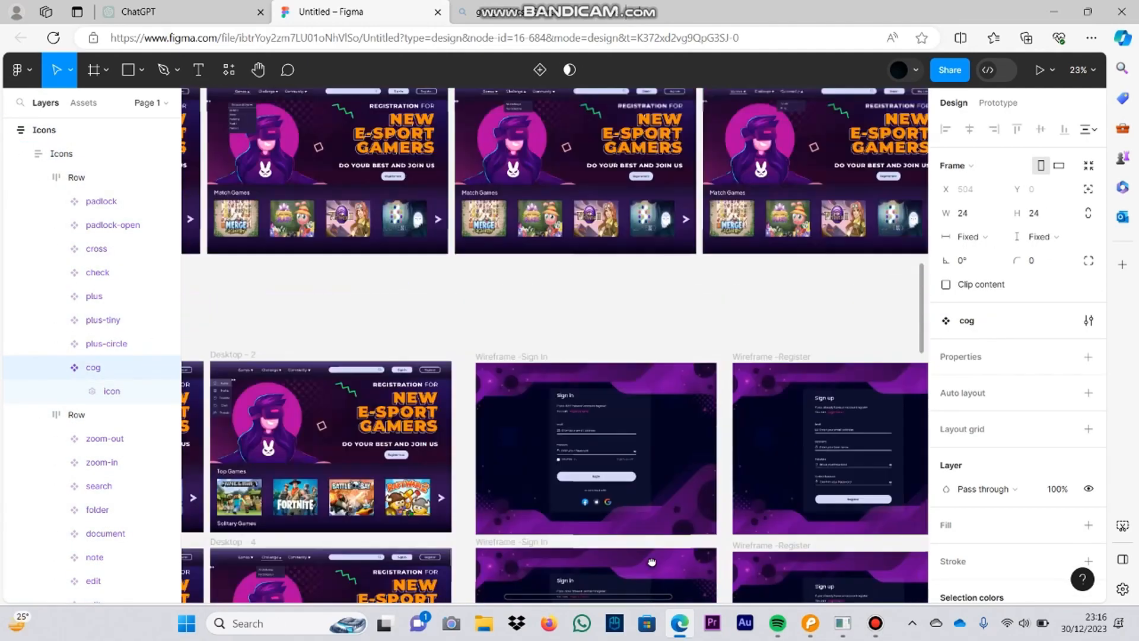
left_click_drag(522, 237, 691, 309)
scroll(605, 222, "up", 3)
key("ctrl+v")
scroll(610, 392, "up", 5)
left_click_drag(491, 341, 383, 347)
Step: Recolour the cog icon to D2D8F9 and resize it to 23 × 21 beside the Settings text
scroll(964, 532, "down", 1)
scroll(962, 528, "down", 2)
left_click(946, 474)
left_click(771, 563)
left_click(487, 321)
double_click(389, 348)
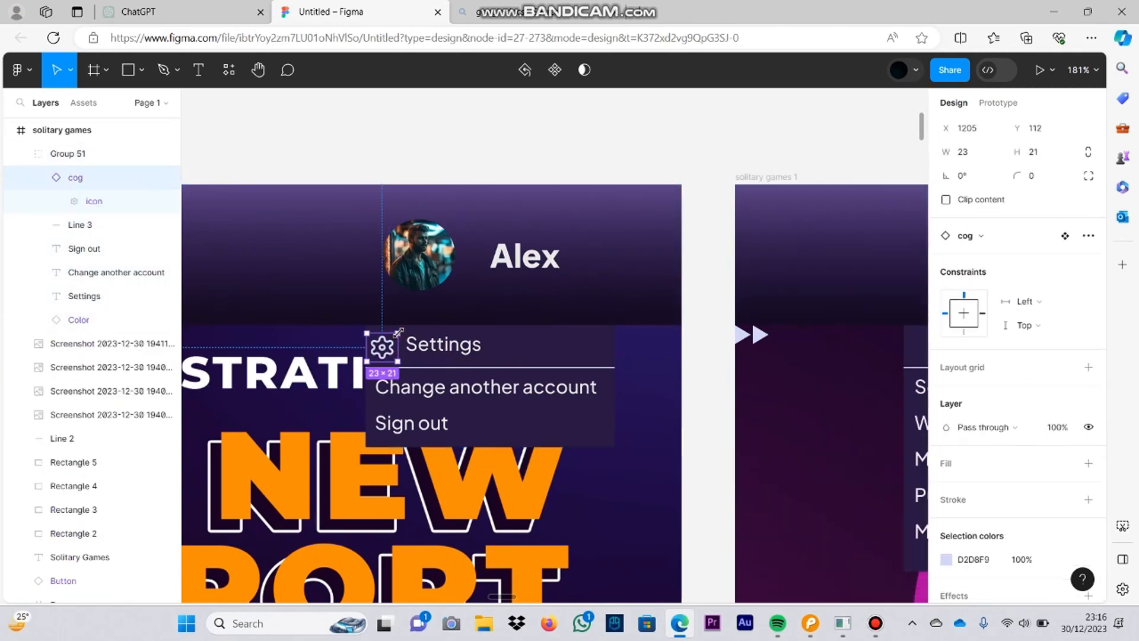
left_click_drag(455, 347, 463, 347)
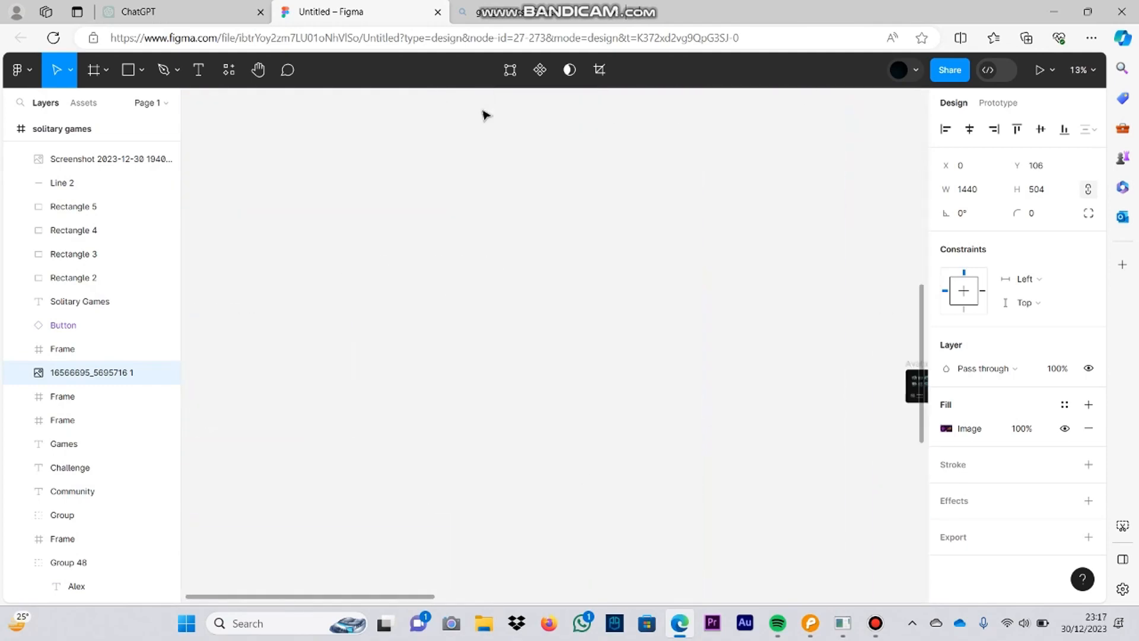
Step: Look through the Icons sheet for account icons and select the user-plus icon
scroll(653, 296, "up", 2)
left_click_drag(771, 332, 554, 366)
scroll(712, 344, "up", 6)
left_click_drag(620, 275, 843, 256)
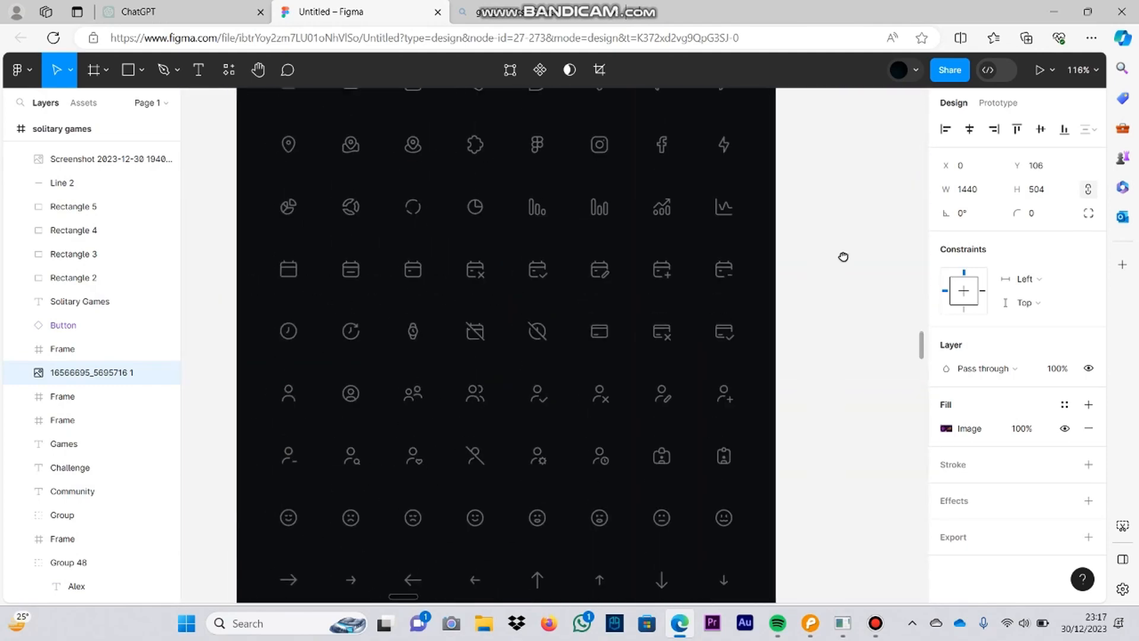
scroll(831, 326, "up", 3)
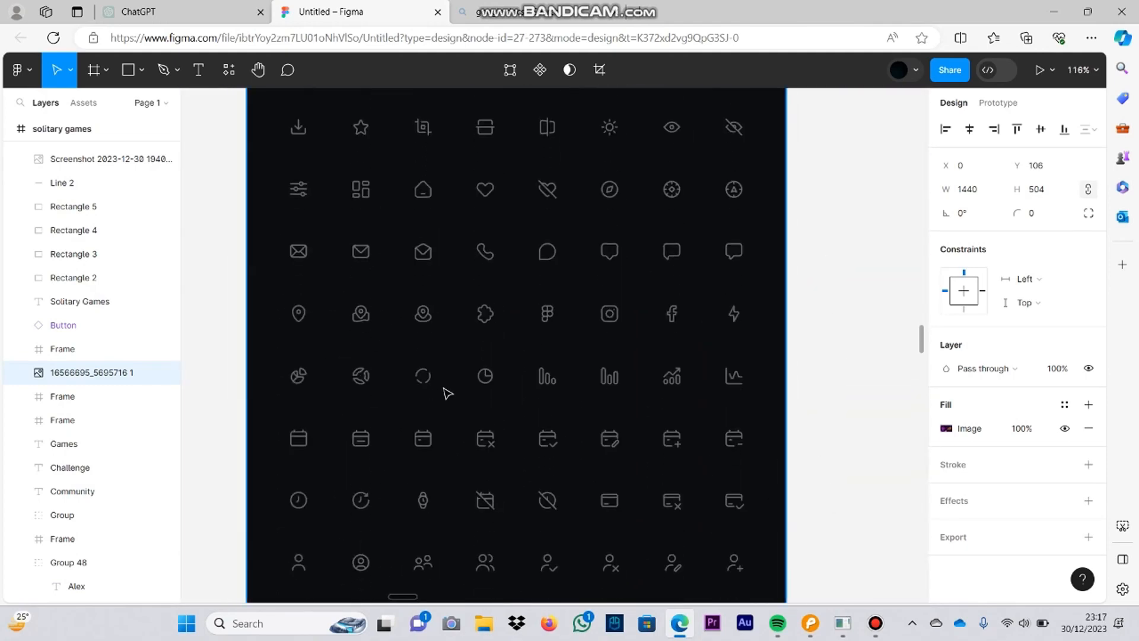
scroll(448, 393, "down", 6)
double_click(740, 307)
left_click(709, 309)
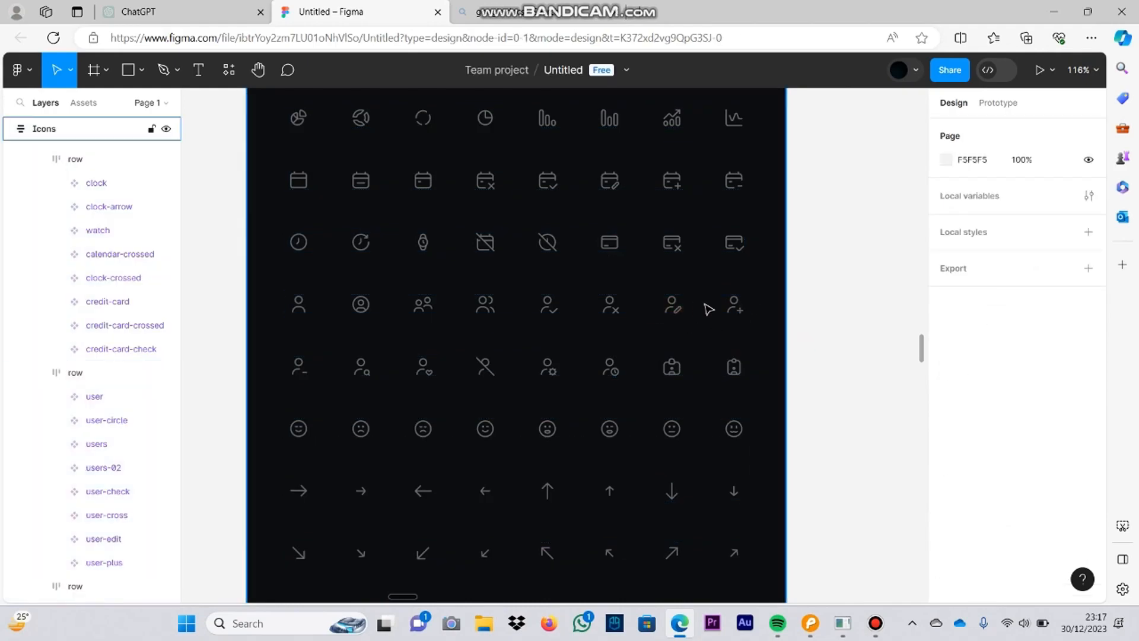
left_click(485, 370, "shift")
double_click(674, 310, "shift")
left_click(736, 310, "shift")
double_click(736, 311, "shift")
Step: Add the user-crossed icon to the selection instead of user-cog
double_click(552, 373, "shift")
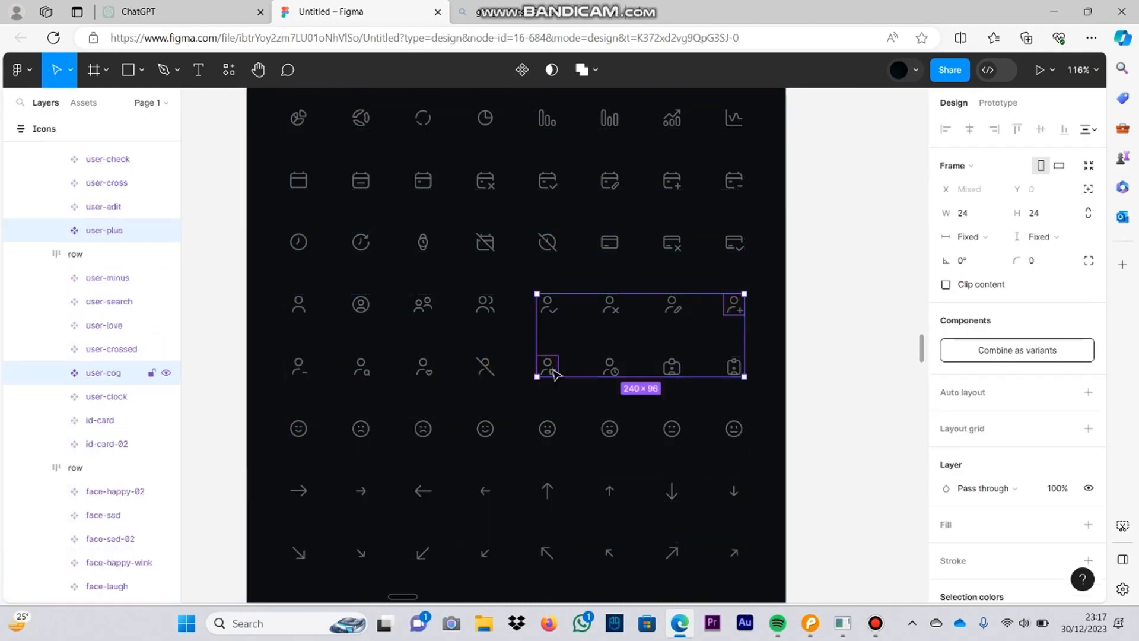
double_click(488, 371, "shift")
left_click(551, 372, "shift")
double_click(491, 373, "shift")
Step: Copy the user-plus and user-crossed icons into the solitary games frame
scroll(851, 271, "down", 6)
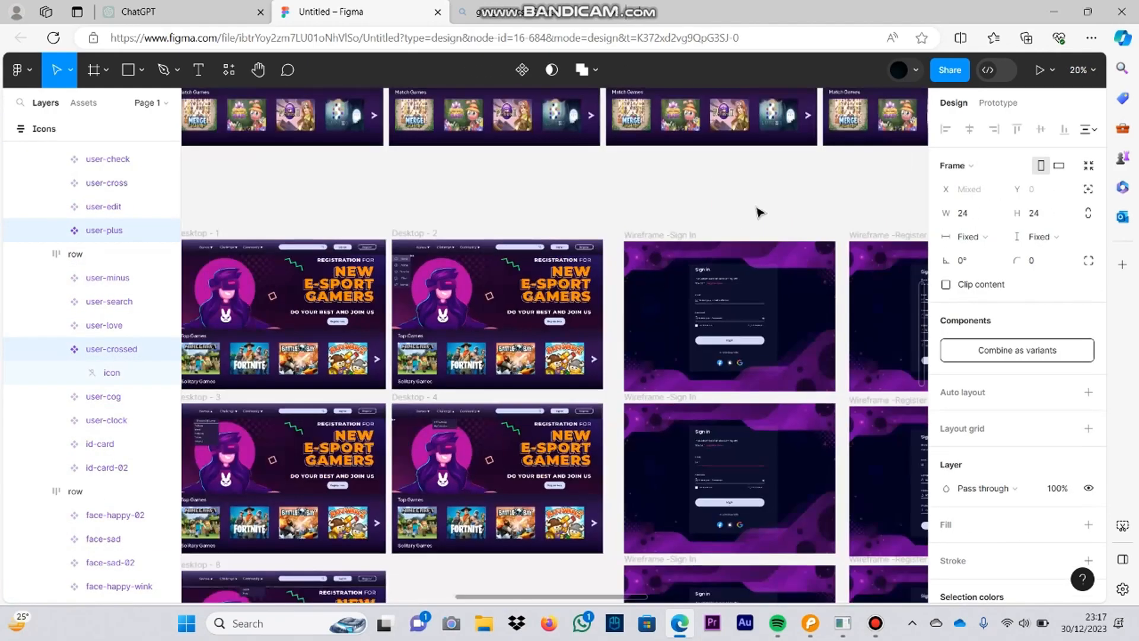
left_click_drag(760, 212, 771, 402)
scroll(406, 254, "up", 4)
left_click_drag(405, 254, 678, 147)
scroll(646, 369, "up", 3)
left_click(646, 368)
key("ctrl+v")
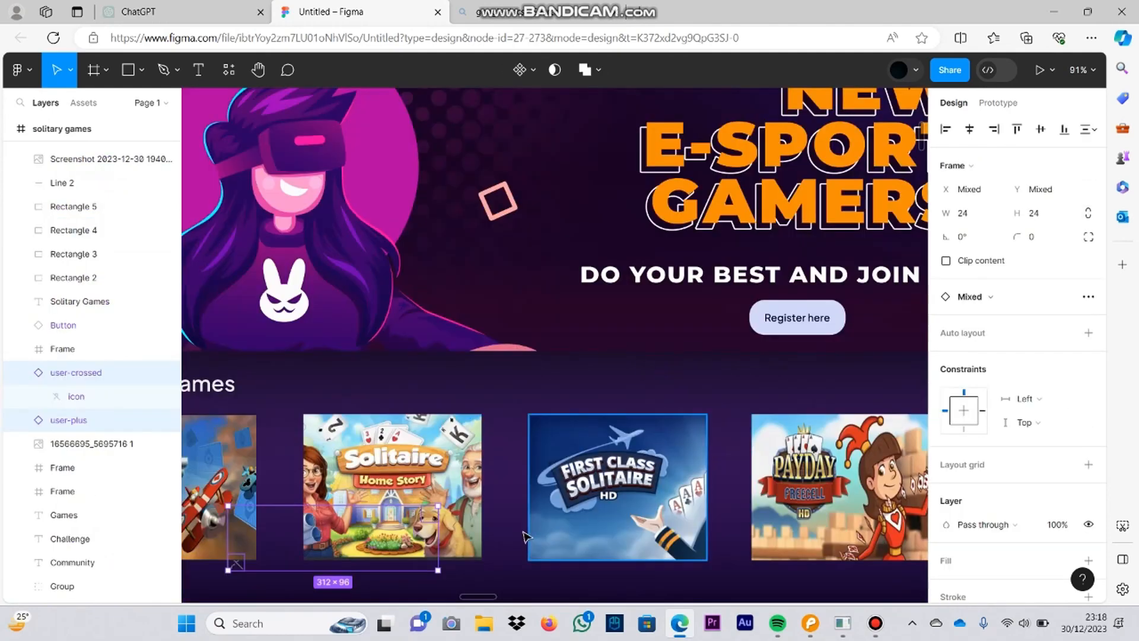
Step: Place both user icons in the header around the avatar and recolour them to a light tint
scroll(524, 536, "down", 3)
scroll(596, 411, "up", 4)
right_click(591, 260)
left_click(617, 265)
scroll(979, 439, "down", 3)
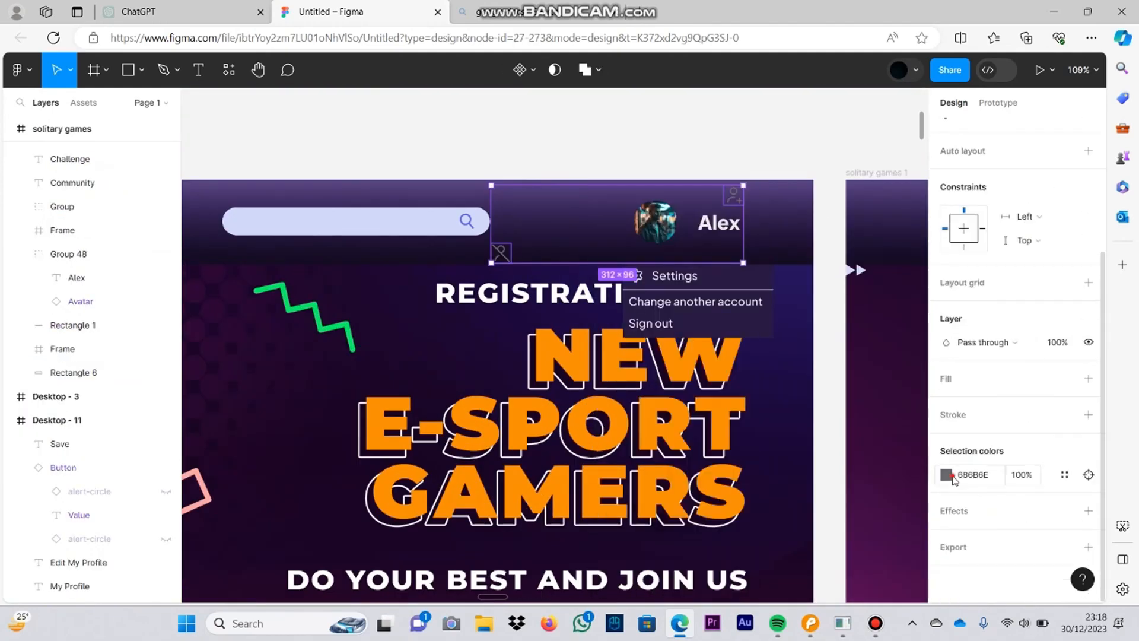
left_click(947, 476)
left_click(792, 525)
left_click(736, 142)
Step: Shorten the Change another account row to Change account and resize the dropdown panel to 197 × 91
double_click(715, 303)
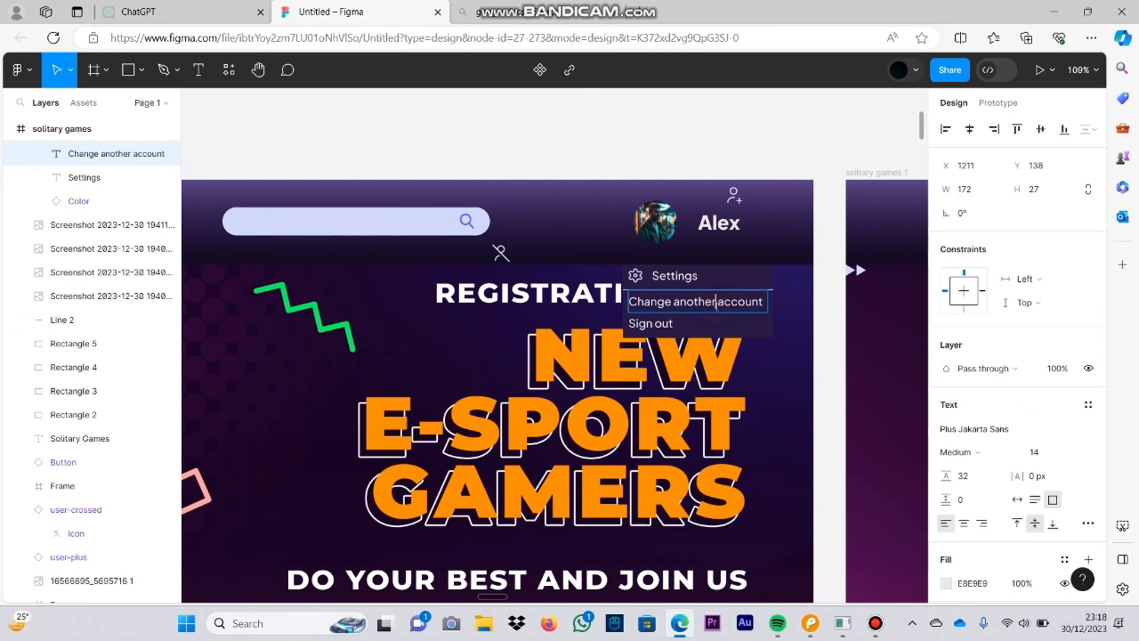
left_click(772, 297)
double_click(751, 301)
left_click(751, 302)
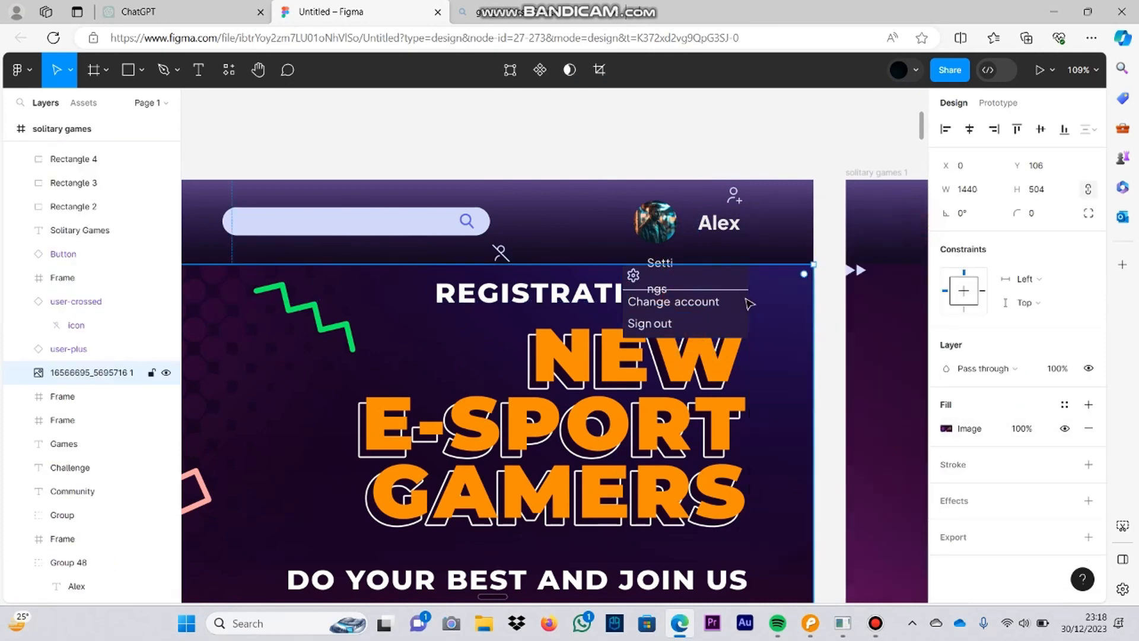
left_click(745, 301)
left_click_drag(748, 296, 782, 294)
Step: Move the Settings text and the cog icon out of the dropdown panel into the header
double_click(691, 278)
left_click_drag(691, 278, 585, 208)
left_click_drag(636, 275, 558, 240)
left_click(680, 287)
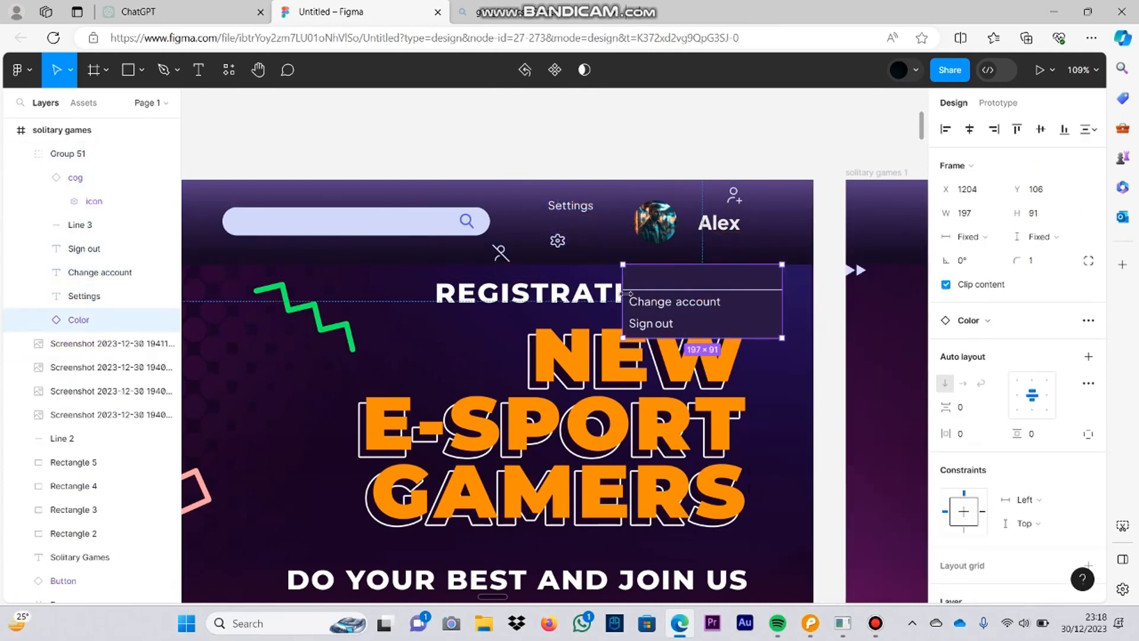
Step: Move the Change account and Sign out texts out of the dropdown into the header and narrow the empty panel
left_click(680, 304)
double_click(655, 324)
mouse_move(680, 304)
left_mouse_down()
mouse_move(562, 224)
mouse_move(729, 296)
mouse_move(697, 311)
left_mouse_up()
left_click(731, 311)
left_click(723, 293)
left_click(682, 312)
left_click_drag(706, 294, 564, 214)
left_click(683, 317)
Step: Shorten the dropdown's divider line to 151.5 to match the narrowed panel
scroll(691, 315, "up", 3)
double_click(682, 324)
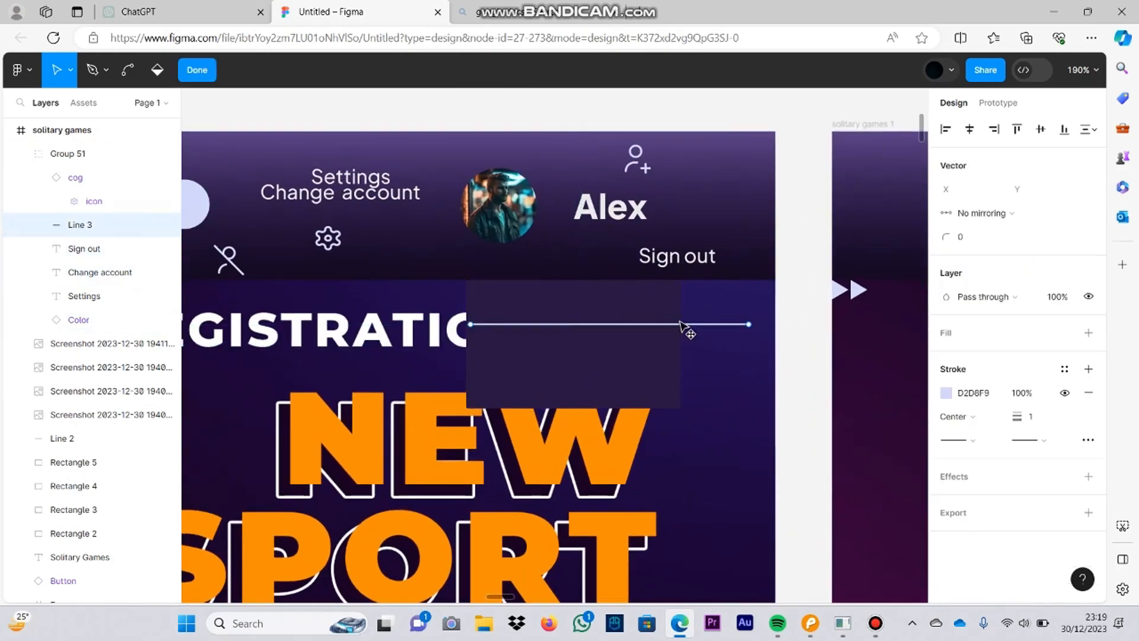
scroll(700, 326, "down", 5)
key("Escape")
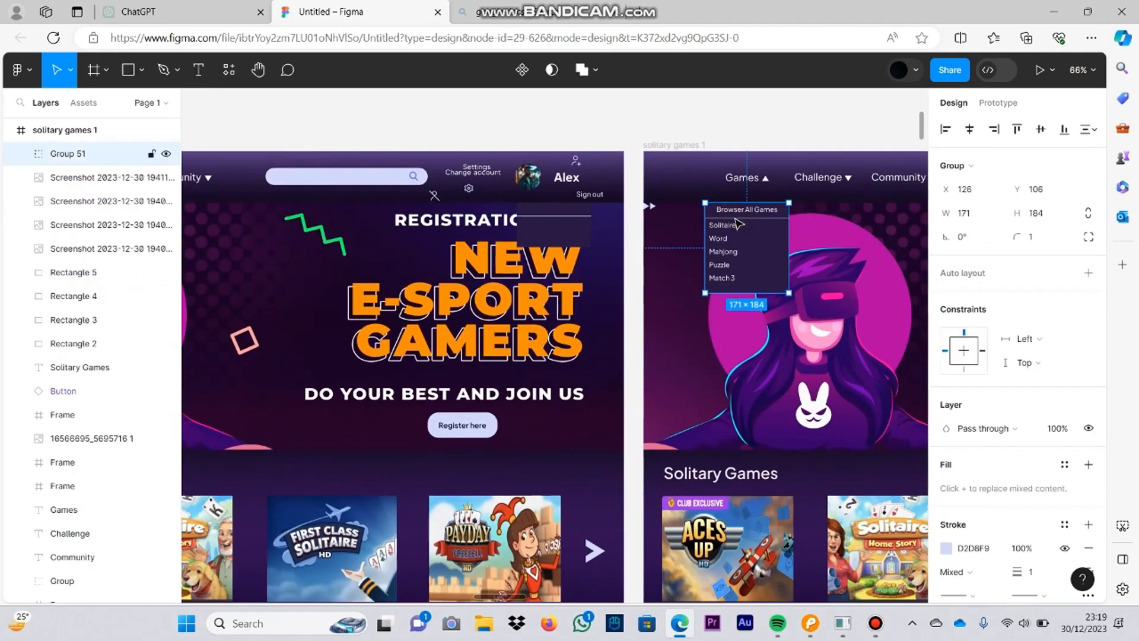
Step: Check the divider in the solitary games 1 dropdown, try X position 126 for this divider line and undo it
double_click(748, 218)
double_click(573, 217)
left_click(984, 168)
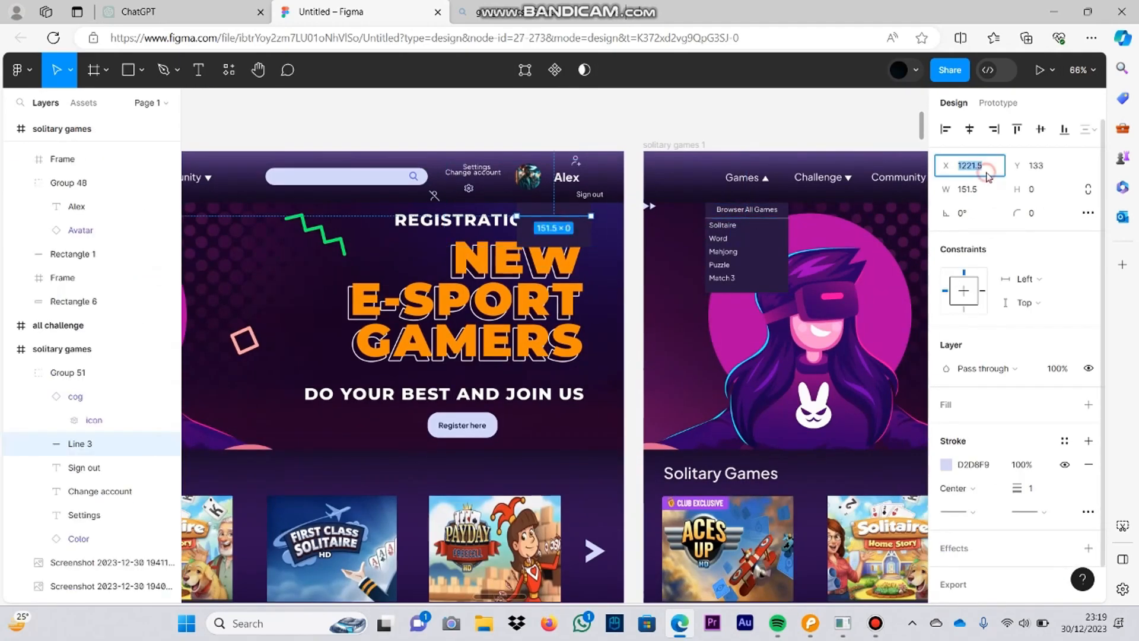
type("126")
left_click(1055, 170)
left_click(663, 167)
key("ctrl+z")
key("ctrl+z")
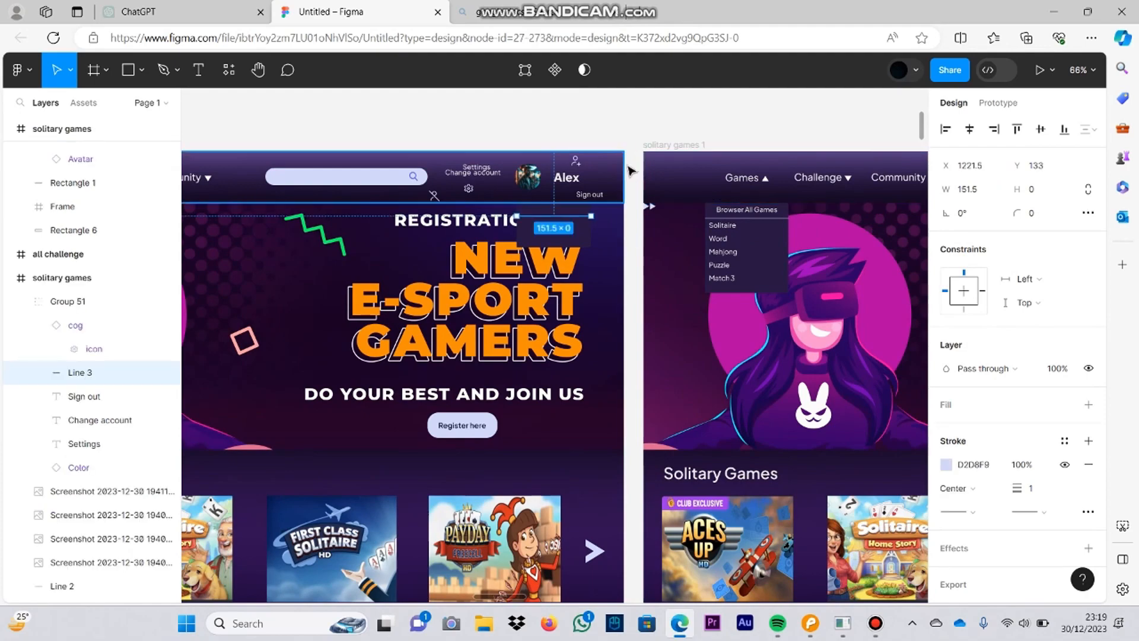
Step: Move the cog icon and the Settings text back into the dropdown panel above the divider line
scroll(616, 163, "up", 6)
left_click(593, 344)
scroll(559, 218, "left", 3)
double_click(349, 260)
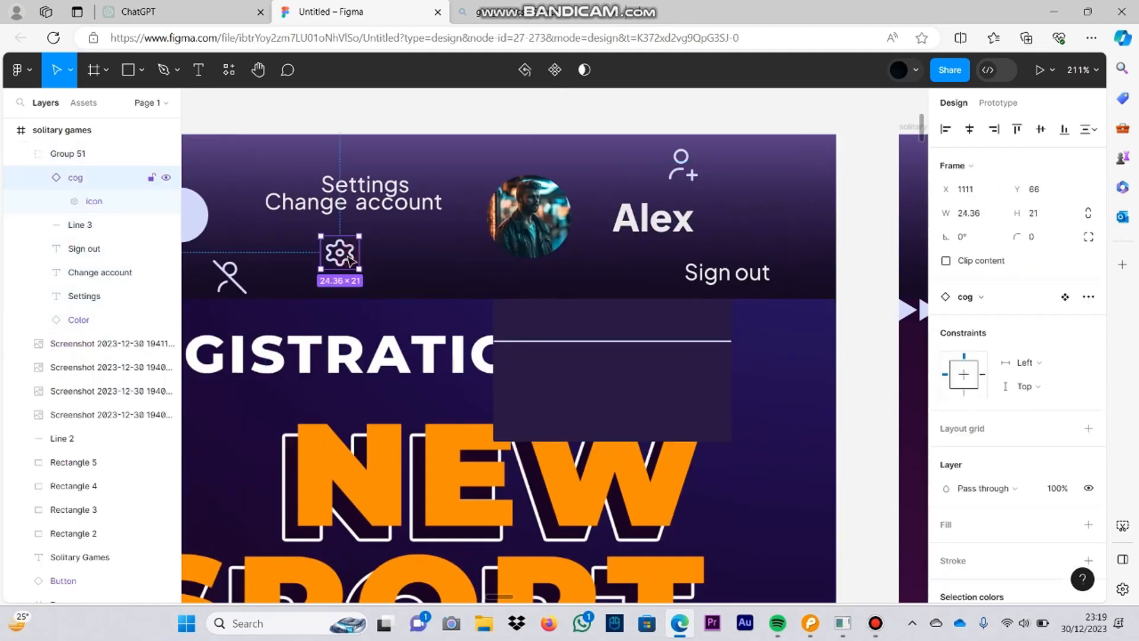
left_click(366, 182)
left_click_drag(366, 183, 531, 320)
Step: Place the user-plus icon and Change account text on the row below the divider and align the Settings row with them
left_click(671, 181)
right_click(447, 276)
left_click_drag(678, 168, 521, 365)
left_click(468, 210)
double_click(369, 202)
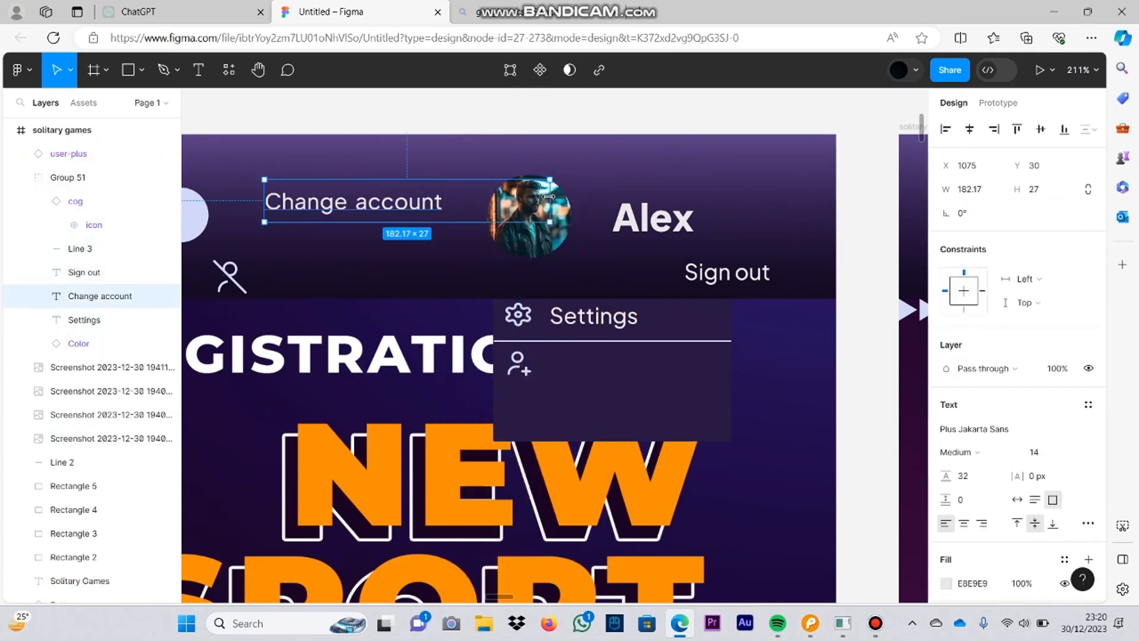
left_click(587, 320)
left_click(525, 323)
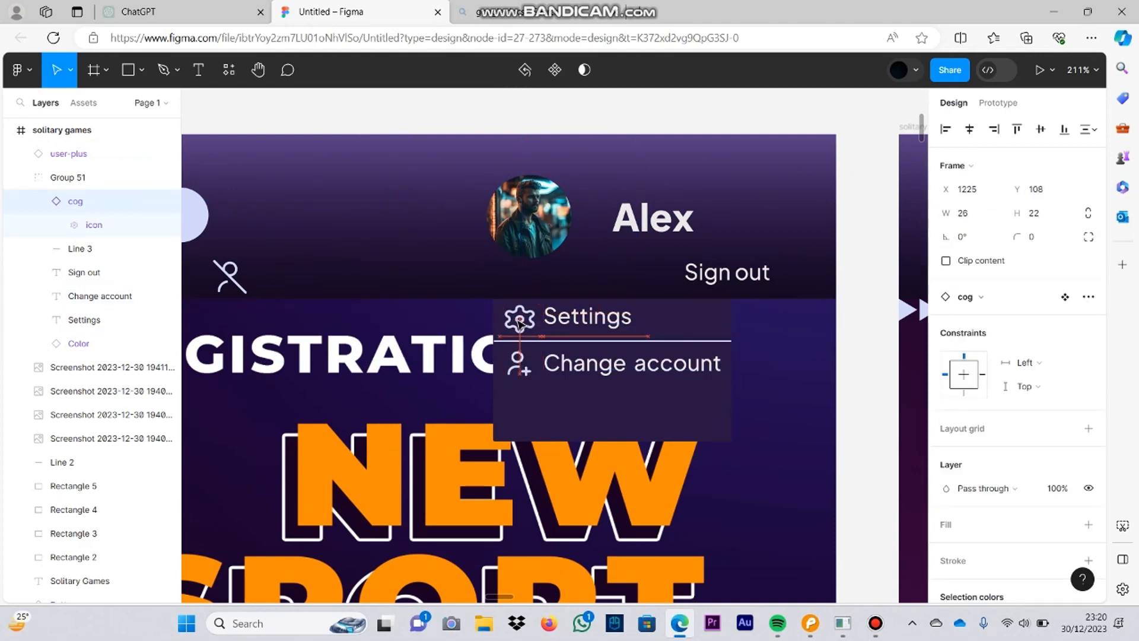
Step: Place the user-crossed icon, sized 19 × 18, and the Sign out text on the dropdown's third row
left_click_drag(231, 278, 520, 413)
type("18")
left_click(472, 285)
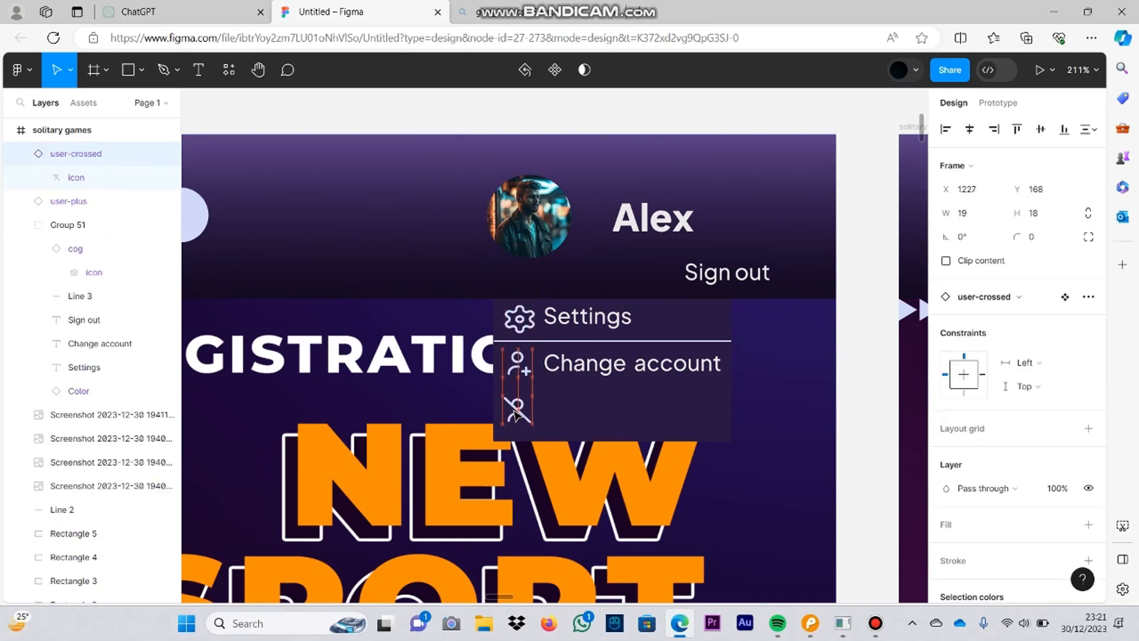
left_click(802, 256)
left_click(714, 283)
left_click(708, 282)
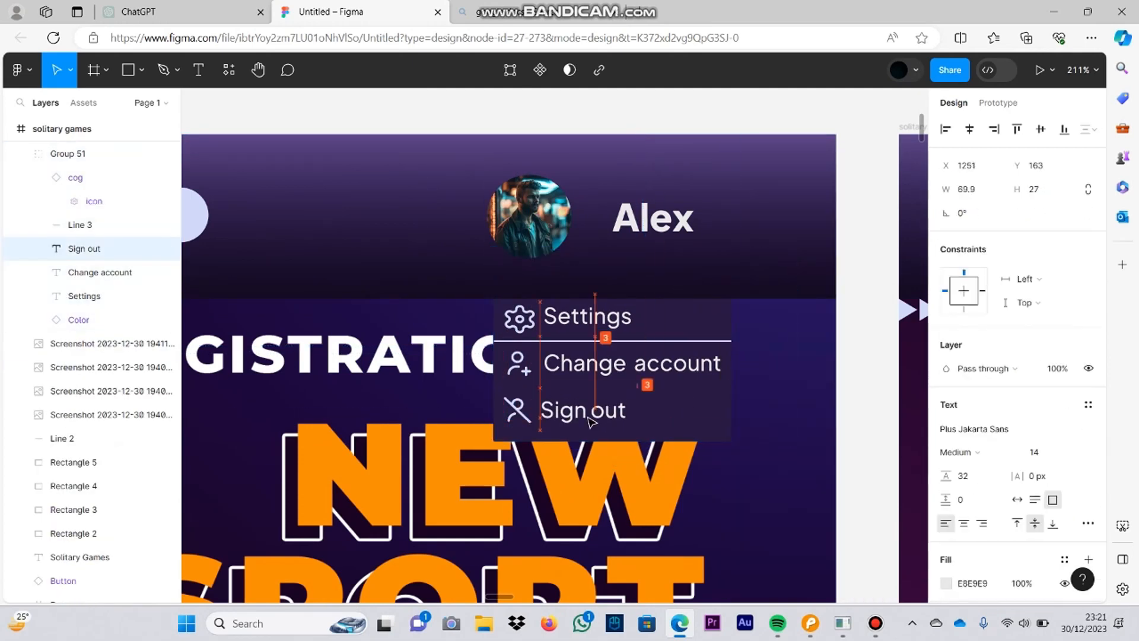
Step: Align the Sign out text horizontally with the Change account text in the profile dropdown
left_click_drag(592, 422, 595, 422)
left_click(777, 422)
scroll(777, 422, "down", 3)
left_click(889, 294)
scroll(851, 172, "down", 4)
left_click(876, 623)
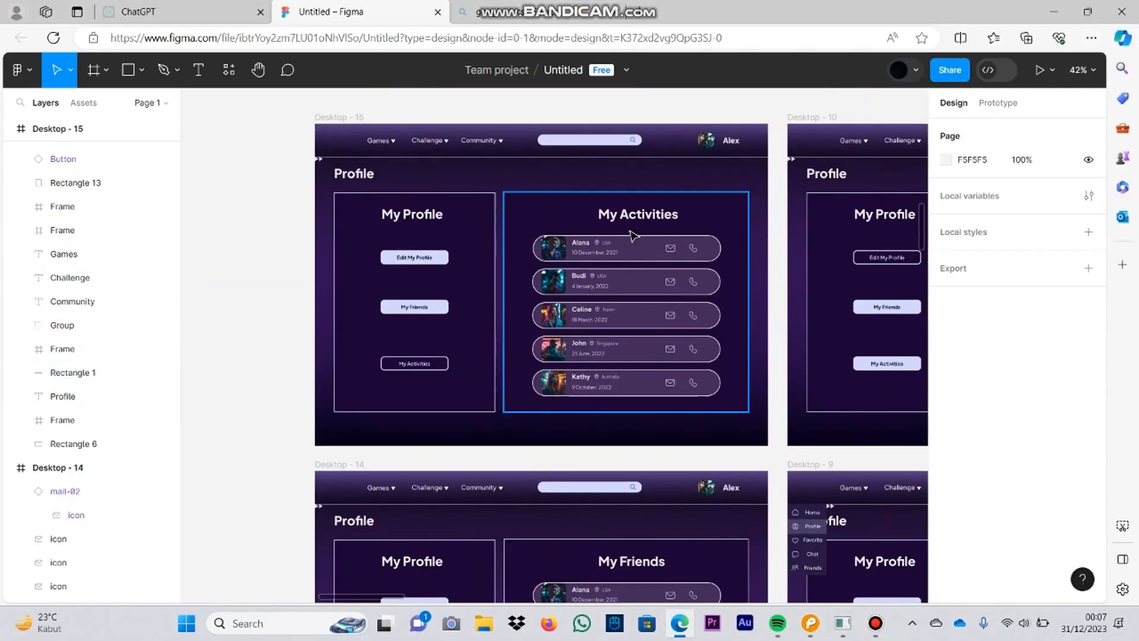
Step: Delete the first row of the My Activities list on Desktop - 15 and the mail and phone icons in the second row
left_click(572, 247)
key("Delete")
scroll(614, 268, "down", 2)
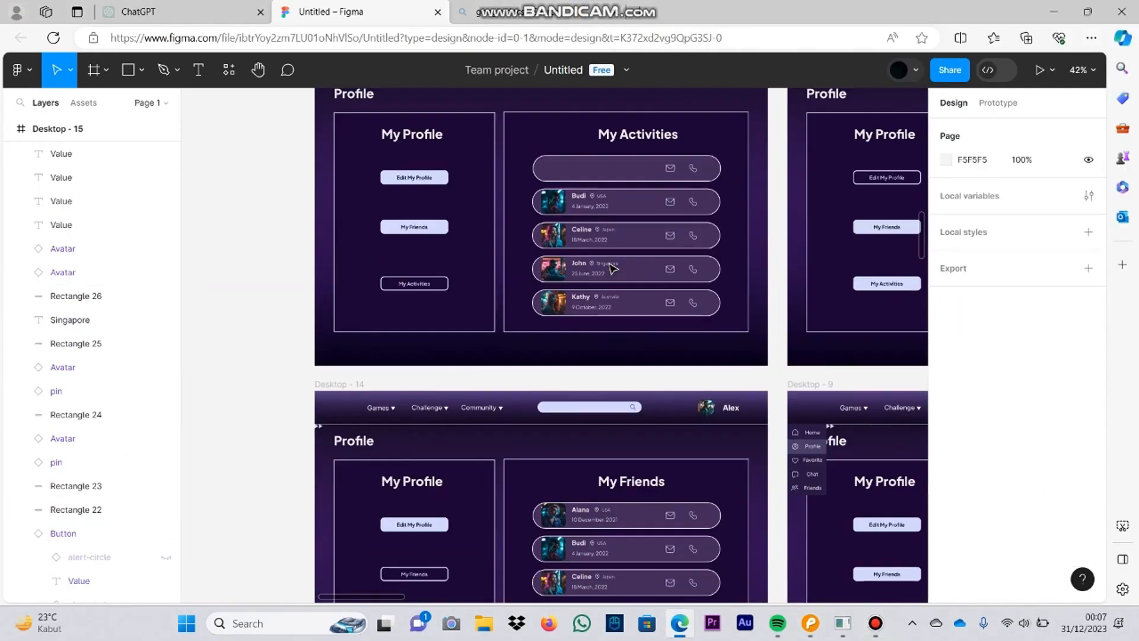
scroll(661, 129, "up", 4)
left_click(678, 198)
key("Delete")
left_click(680, 260)
key("Delete")
Step: Select the avatars, texts, pins, icons and pill shapes of all remaining My Activities rows and delete them
left_click(718, 321)
left_click(680, 322, "shift")
left_click(540, 328, "shift")
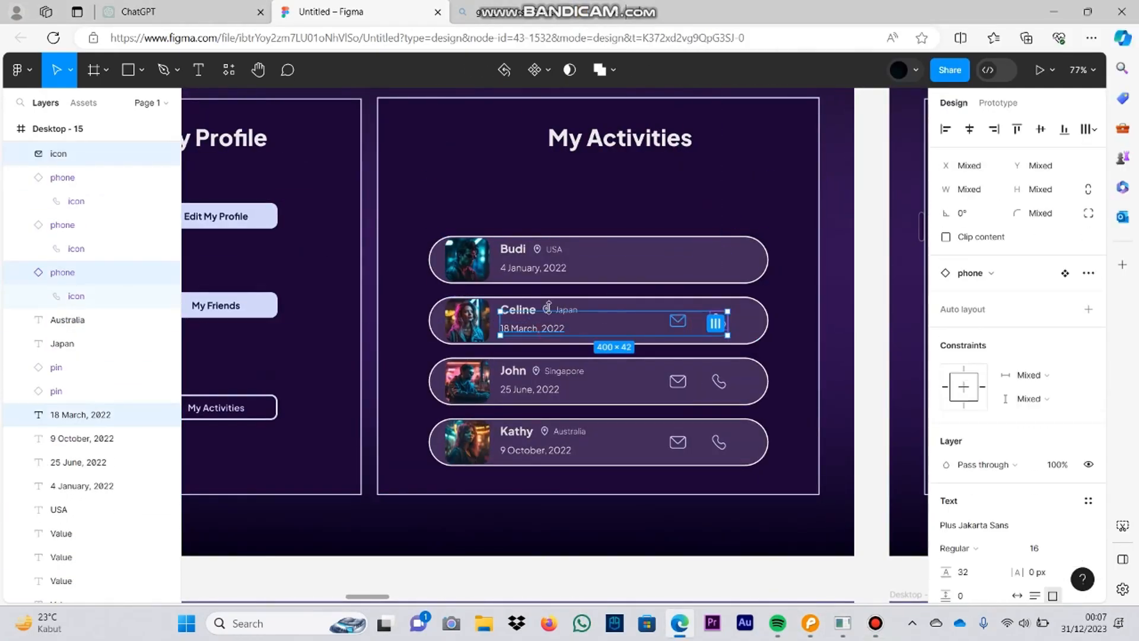
left_click(554, 250, "shift")
left_click(537, 249, "shift")
left_click(513, 249, "shift")
left_click(469, 259, "shift")
left_click(633, 258, "shift")
left_click(542, 268, "shift")
left_click(522, 309, "shift")
left_click(546, 309, "shift")
left_click(536, 372, "shift")
left_click(562, 372, "shift")
left_click(530, 390, "shift")
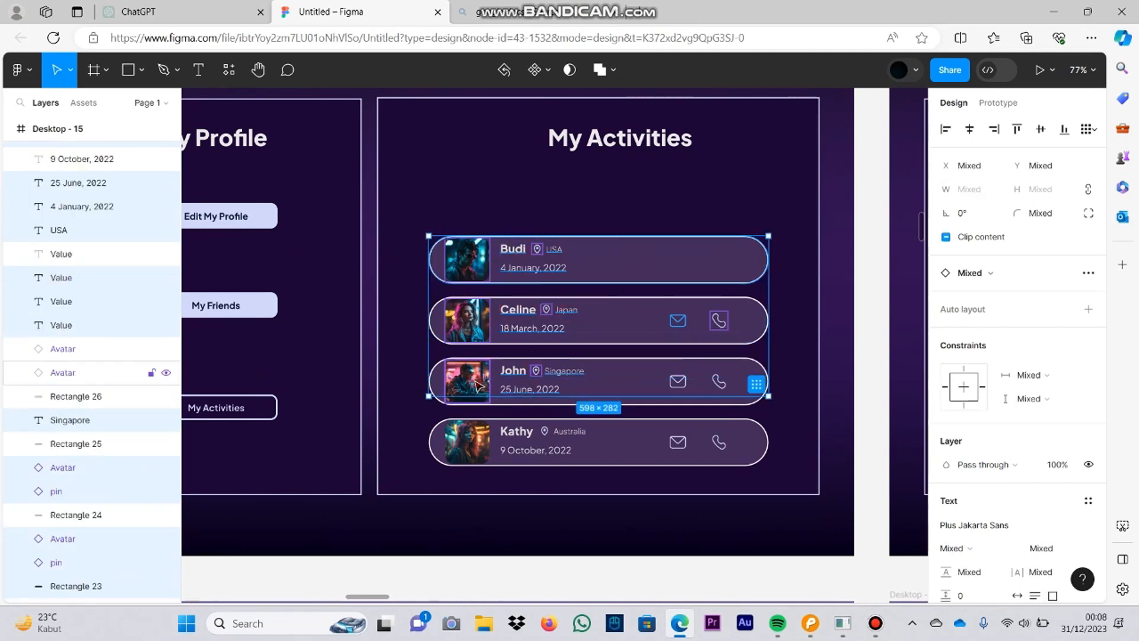
left_click(469, 382, "shift")
left_click(632, 383, "shift")
left_click(678, 381, "shift")
left_click(719, 381, "shift")
left_click(700, 442, "shift")
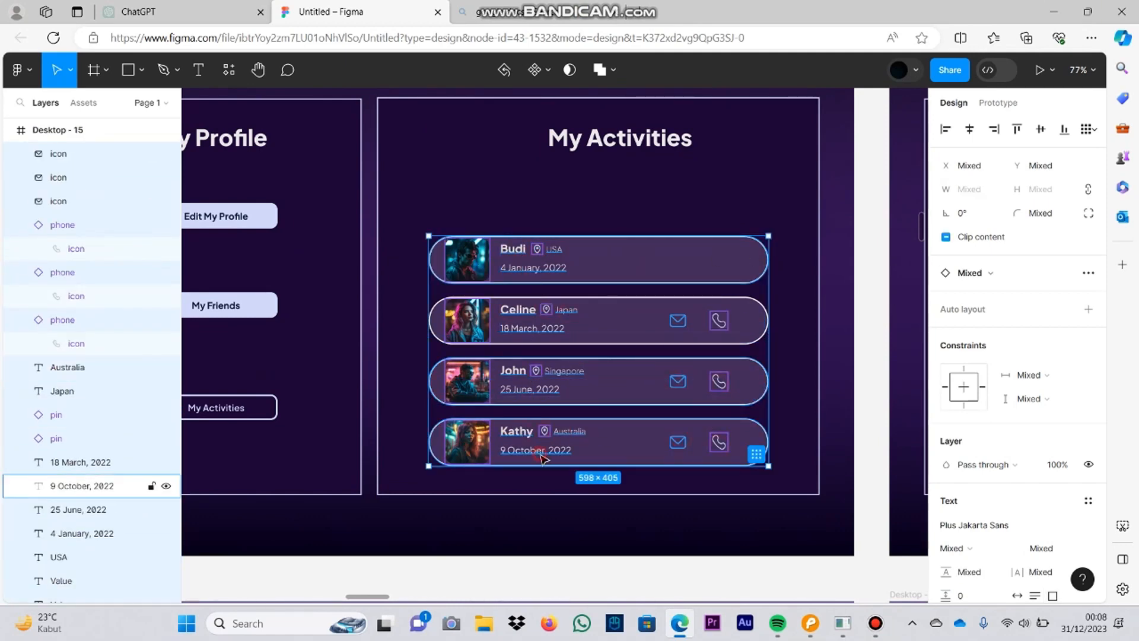
left_click(541, 455, "shift")
key("Delete")
left_click(518, 322)
key("Delete")
Step: Add a Today label below the My Activities heading and set its text to Medium weight, size 32
scroll(517, 228, "down", 2)
scroll(518, 228, "up", 1)
scroll(638, 409, "down", 3)
scroll(639, 409, "up", 4)
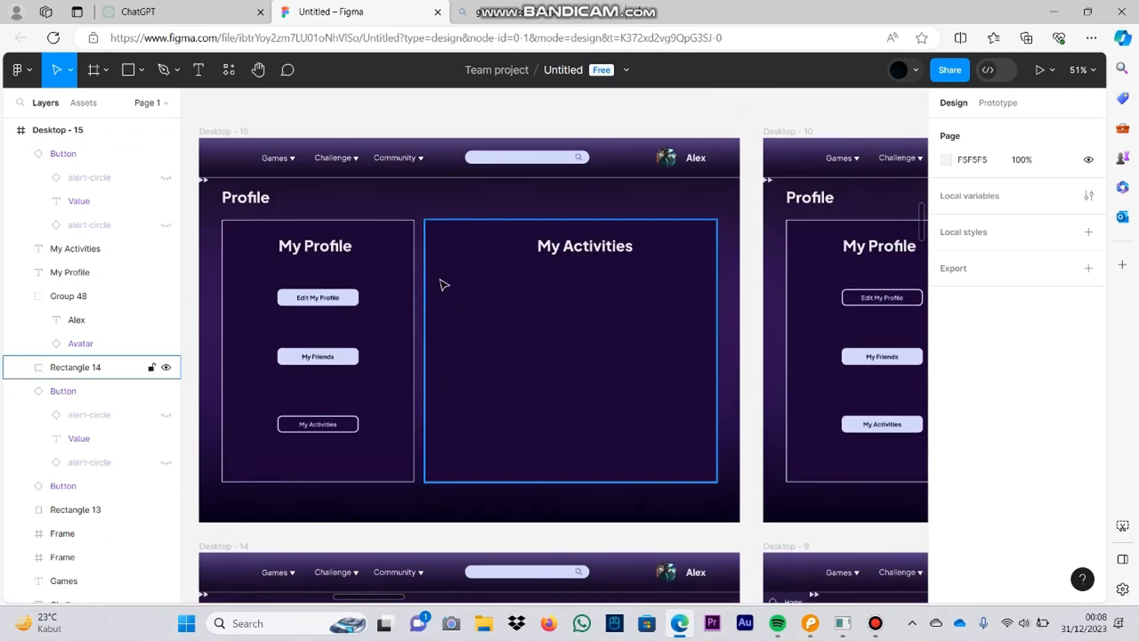
left_click(444, 285)
type("My Profile")
key("BackSpace")
type("day")
key("Escape")
scroll(485, 273, "up", 3)
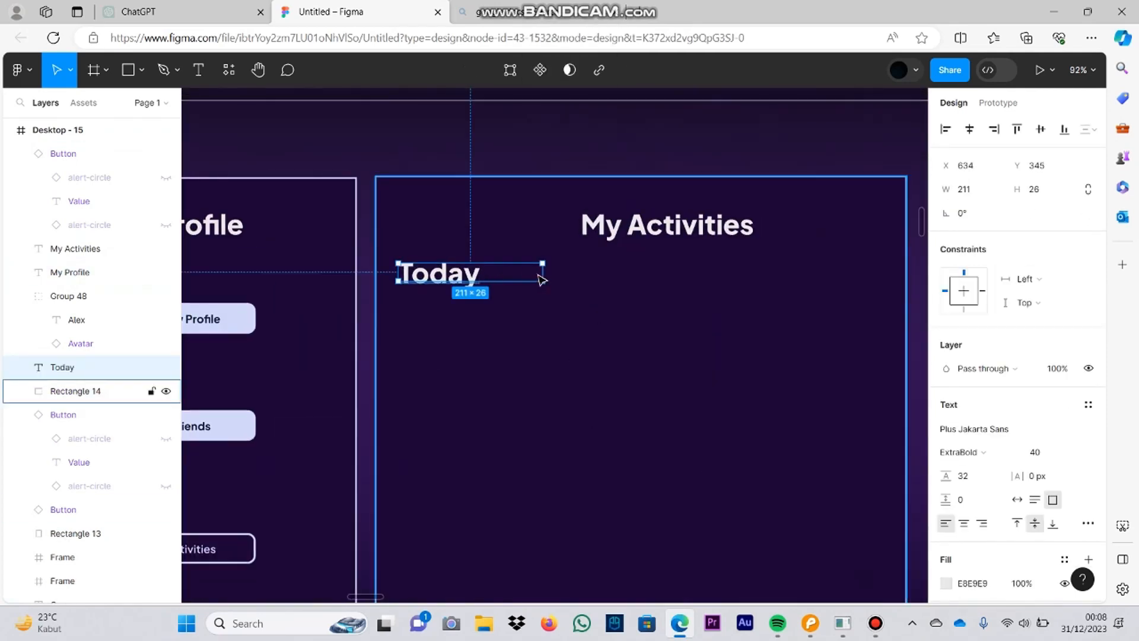
left_click(962, 452)
left_click(983, 360)
left_click(1061, 452)
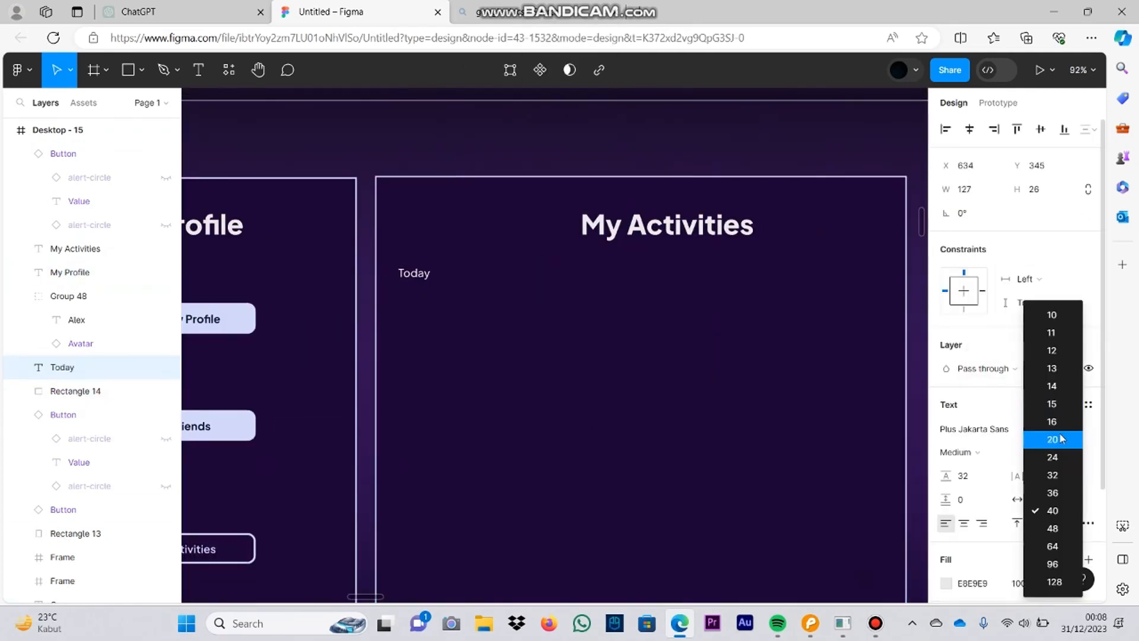
left_click(1060, 475)
Step: Copy the Minecraft and Fortnite images from Desktop - 3 into the My Activities panel on Desktop - 15
scroll(460, 277, "down", 10)
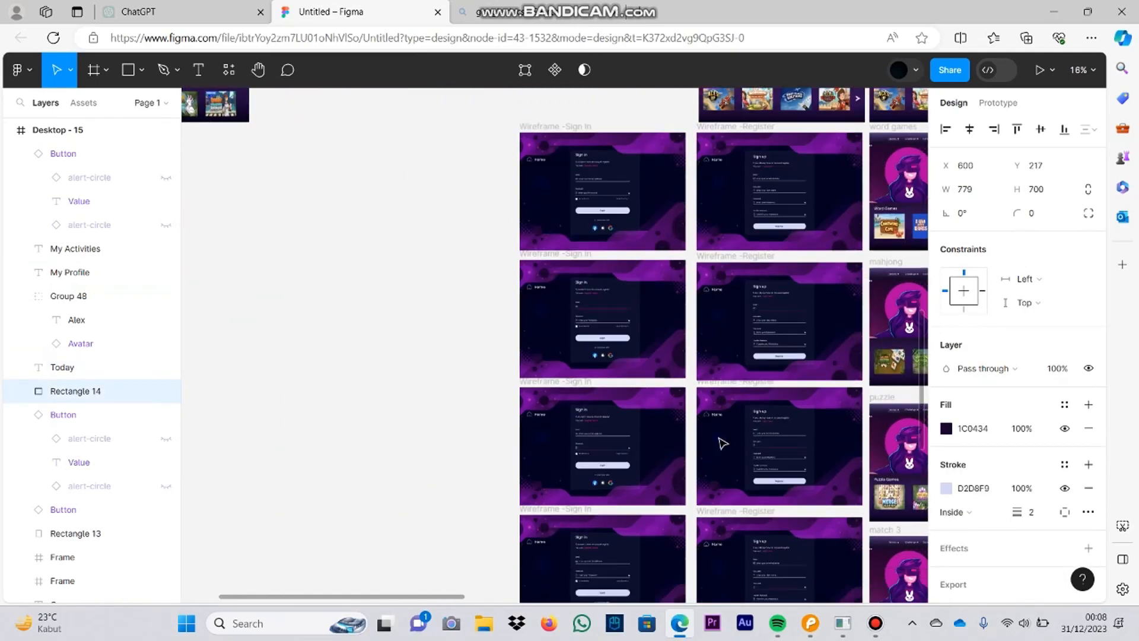
scroll(719, 439, "down", 5)
left_click(603, 474)
left_click(634, 476, "shift")
key("ctrl+c")
scroll(636, 475, "up", 10)
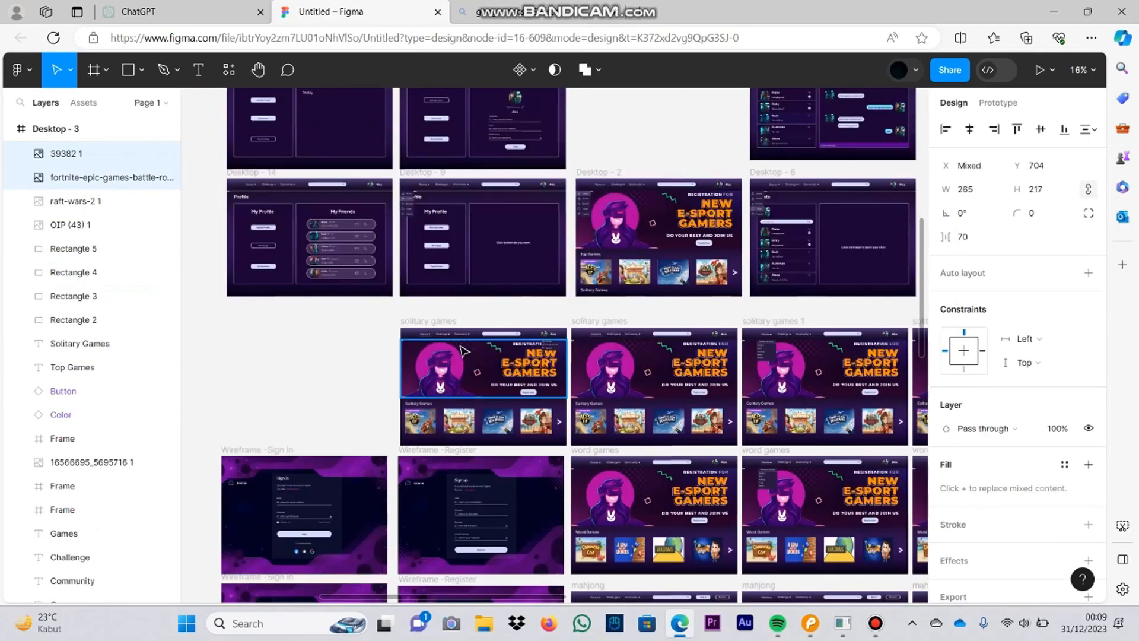
left_click(512, 378)
scroll(510, 378, "up", 4)
key("ctrl+v")
Step: Stack the Minecraft image above the Fortnite image under the Today label and align the label with their left edge
left_click_drag(423, 502, 581, 439)
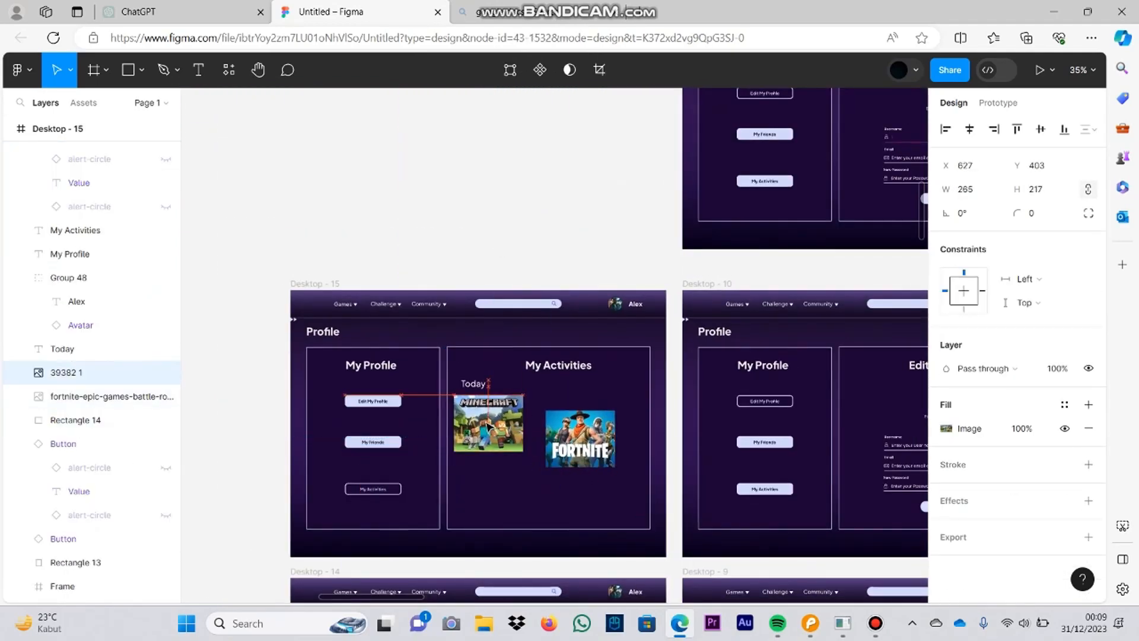
left_click_drag(473, 385, 466, 384)
left_click_drag(575, 441, 481, 501)
left_click(592, 399)
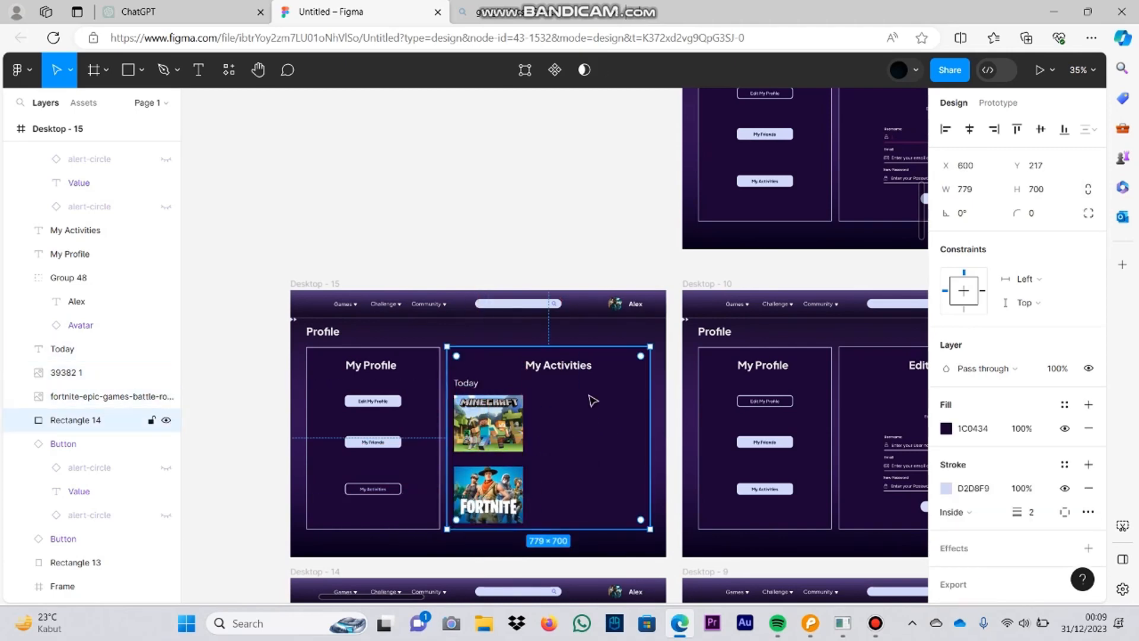
Step: Duplicate the Today label between the two game images and change its text to Yesterday
scroll(534, 410, "up", 4)
left_click_drag(440, 369, 440, 361)
left_click(407, 302)
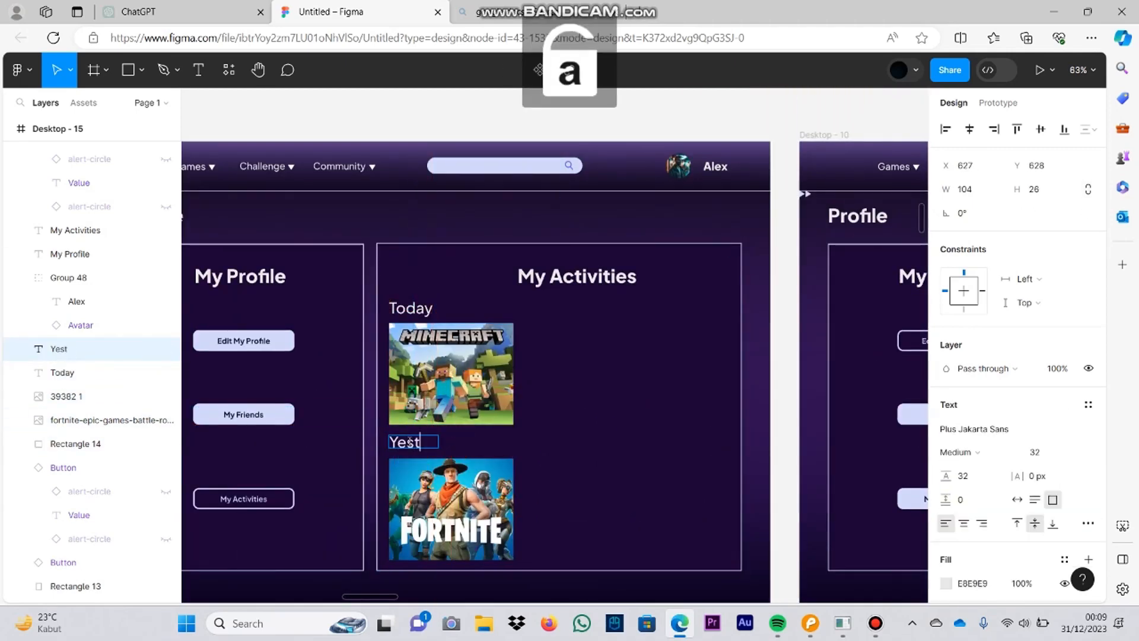
left_click_drag(441, 444, 469, 444)
left_click(533, 464)
Step: Copy the Payday Freecell image from Desktop - 2 into the My Activities panel, level with the Fortnite image
scroll(570, 439, "down", 5)
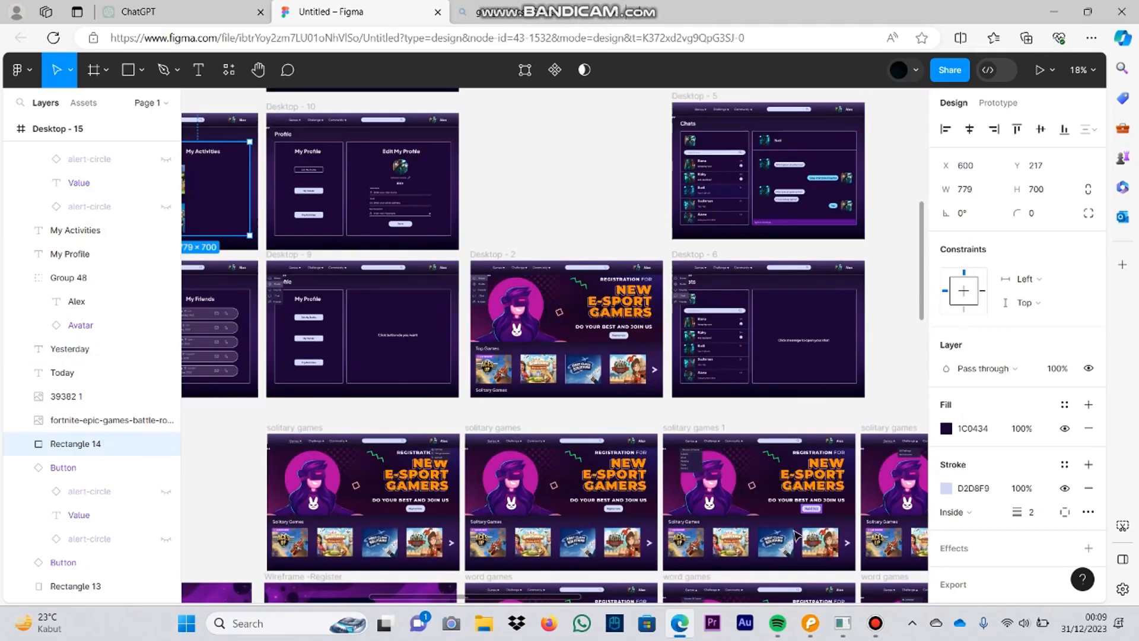
left_click(628, 374)
key("ctrl+c")
left_click_drag(441, 315, 737, 351)
scroll(531, 223, "up", 4)
left_click(522, 315)
key("ctrl+v")
mouse_move(500, 333)
left_mouse_down()
mouse_move(507, 313)
mouse_move(471, 310)
mouse_move(496, 320)
left_mouse_up()
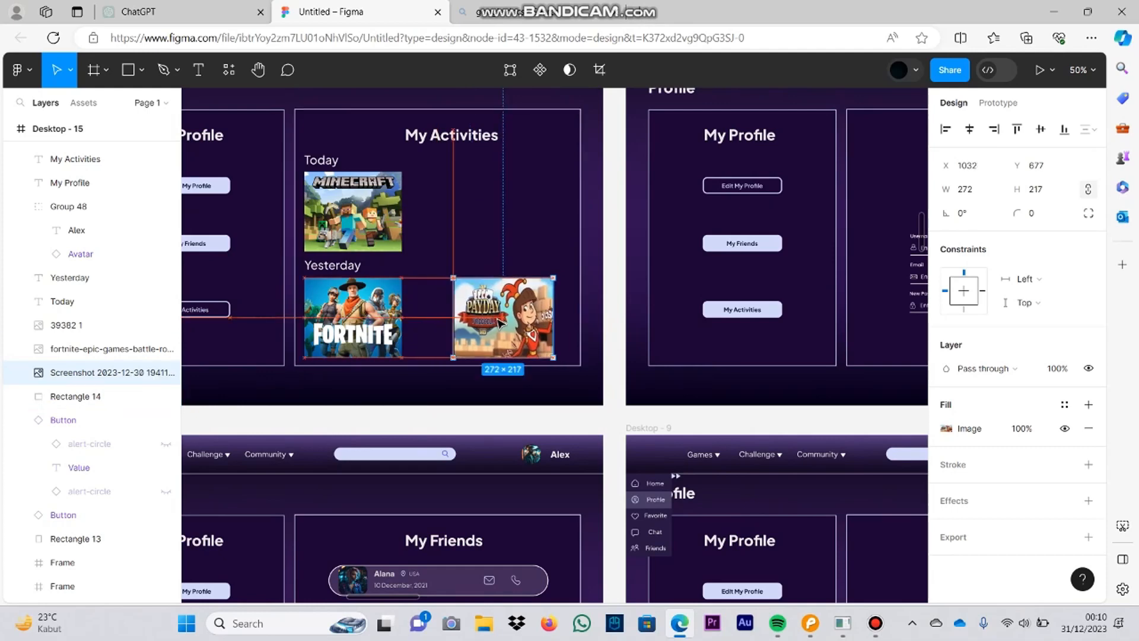
Step: Move the Payday Freecell image closer to the Fortnite image
left_click(513, 185)
scroll(513, 185, "up", 2)
scroll(653, 297, "up", 4)
scroll(651, 296, "down", 4)
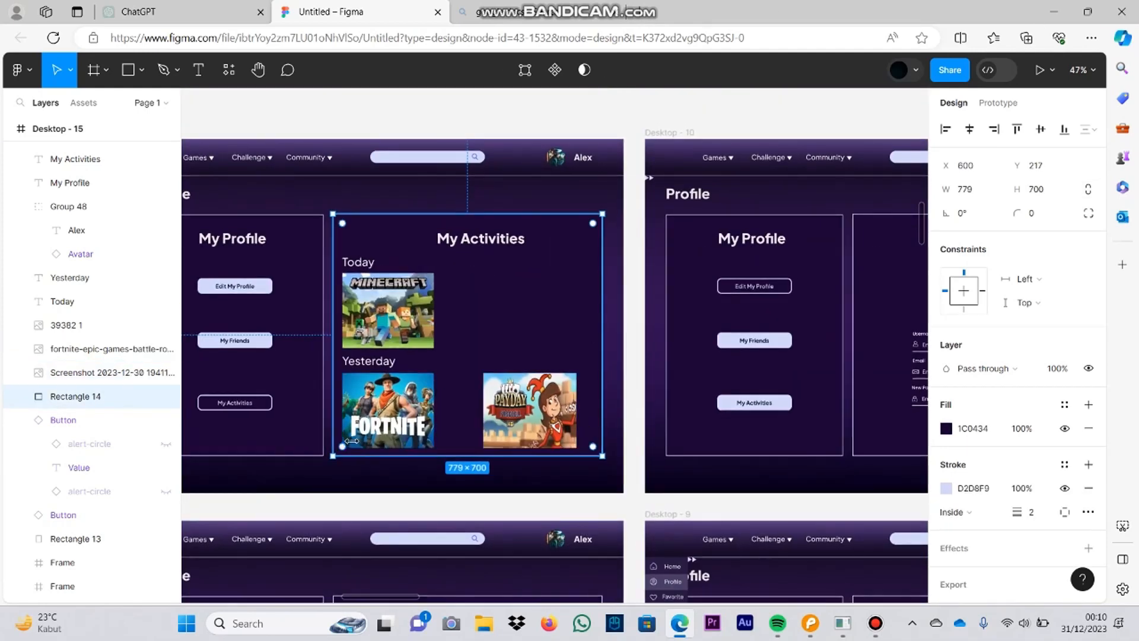
left_click_drag(534, 410, 501, 409)
key("ctrl+z")
left_click(529, 409)
left_click(544, 337)
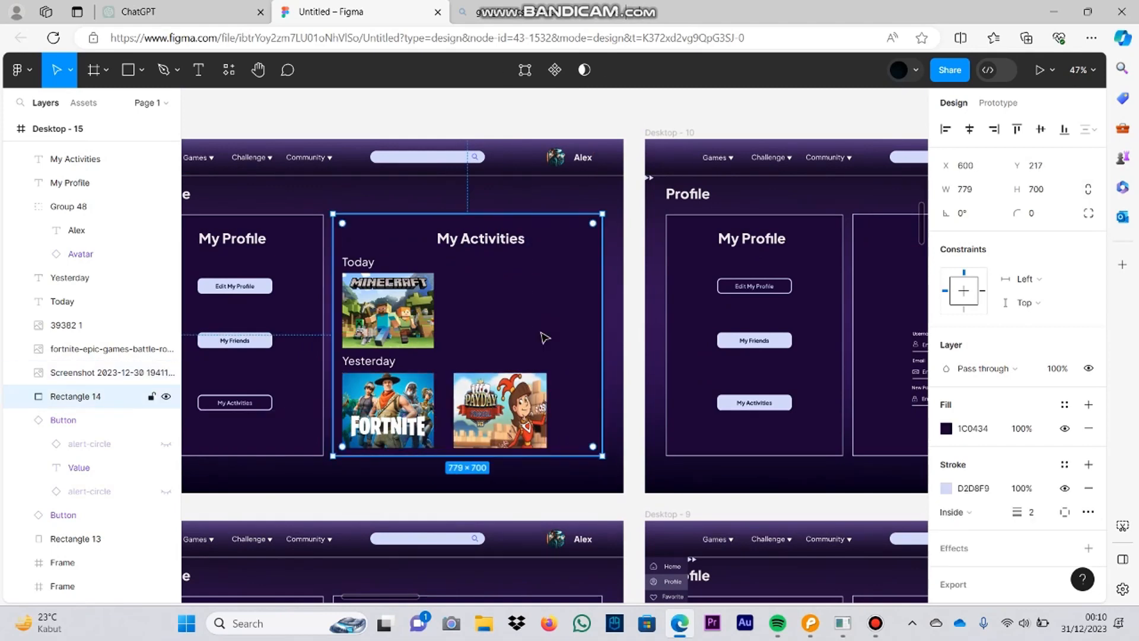
Step: Copy the outlined Edit My Profile button from Desktop - 10 beside the Minecraft image and label it Play Again
scroll(475, 272, "up", 1)
left_click(749, 343)
key("ctrl+c")
left_click(535, 353)
key("ctrl+v")
left_click_drag(246, 346, 608, 479)
double_click(509, 365)
key("Caps_Lock")
type("Play Again")
Step: Place a copy of the Play Again button beside the Payday Freecell image, shift that image toward Fortnite, and narrow the button to 135
key("ctrl+c")
key("ctrl+v")
left_click_drag(526, 480, 510, 481)
left_click(600, 463)
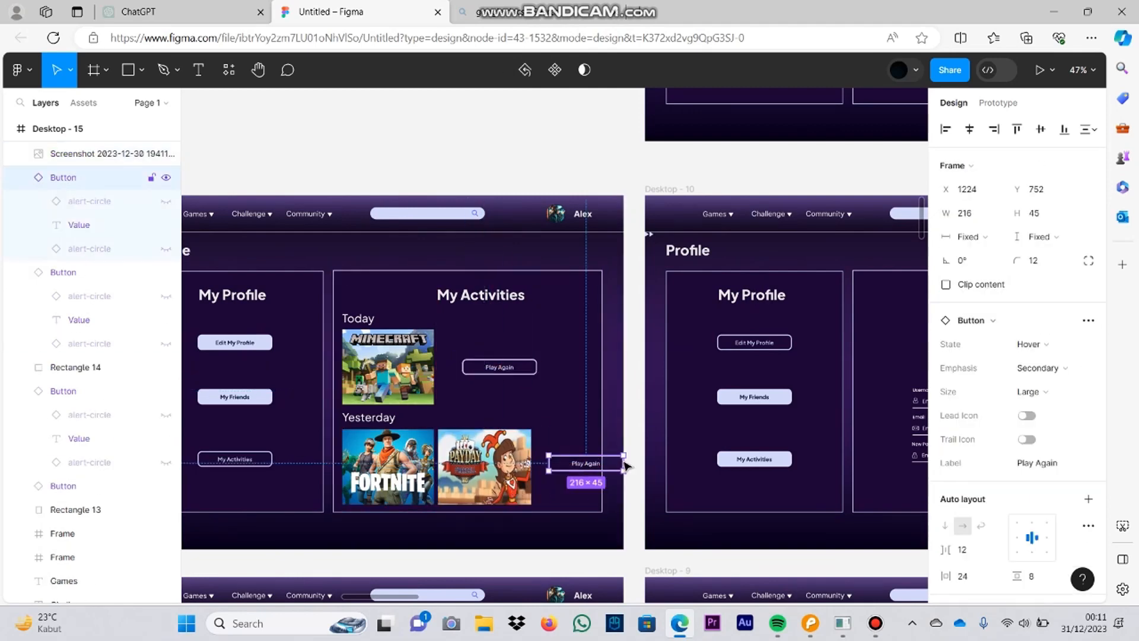
left_click_drag(622, 463, 568, 469)
left_click_drag(526, 467, 485, 393)
Step: Replace the wide Play Again button with a copy of the 135-wide one, placed beside the Minecraft image
left_click(565, 469)
key("ctrl+c")
left_click(503, 369)
key("Delete")
left_click(507, 374)
key("ctrl+v")
left_click(538, 386)
scroll(537, 386, "down", 3)
left_click(518, 203)
scroll(496, 374, "up", 5)
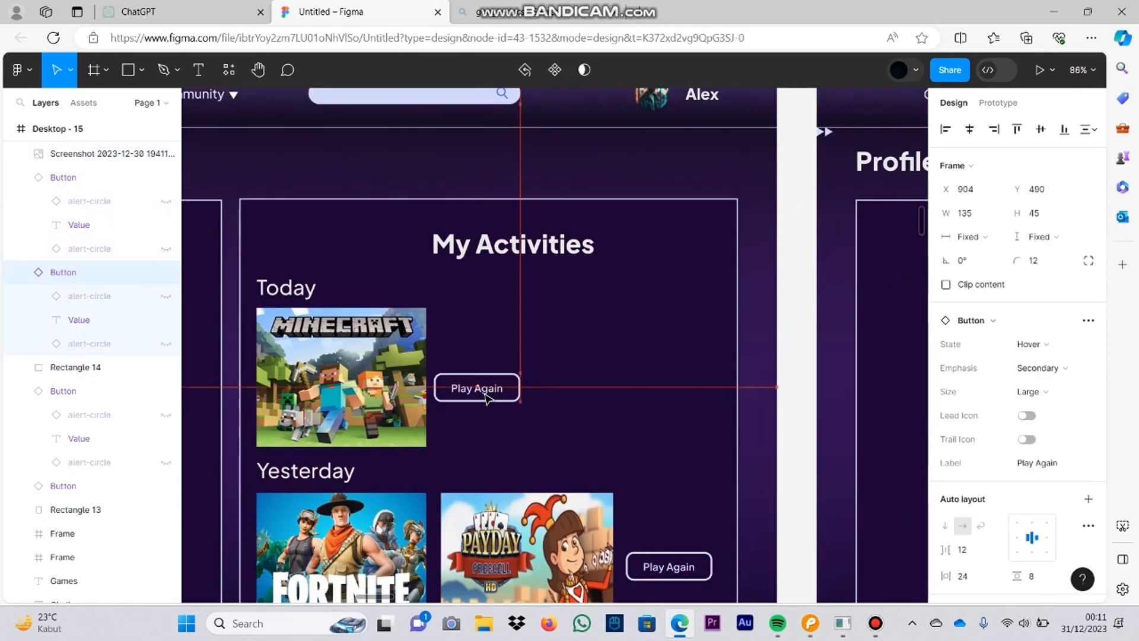
left_click(501, 312)
Step: Connect the My Friends buttons on Desktop - 10, Desktop - 9 and Desktop - 15 to Desktop - 14 in the prototype
scroll(501, 311, "down", 6)
left_click(518, 208)
key("shift+e")
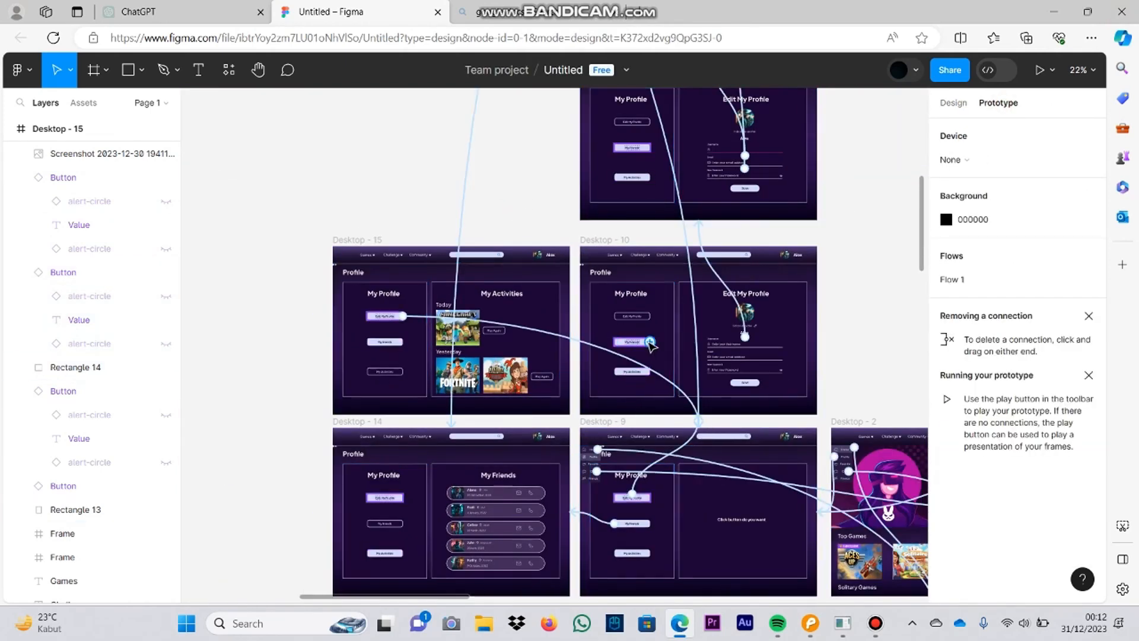
left_click_drag(650, 342, 502, 478)
left_click_drag(651, 523, 437, 515)
left_click(384, 341)
left_click_drag(385, 345, 441, 477)
Step: Check the prototype connections of the profile buttons on Desktop - 11, Desktop - 10 and the frames above them
scroll(643, 236, "up", 2)
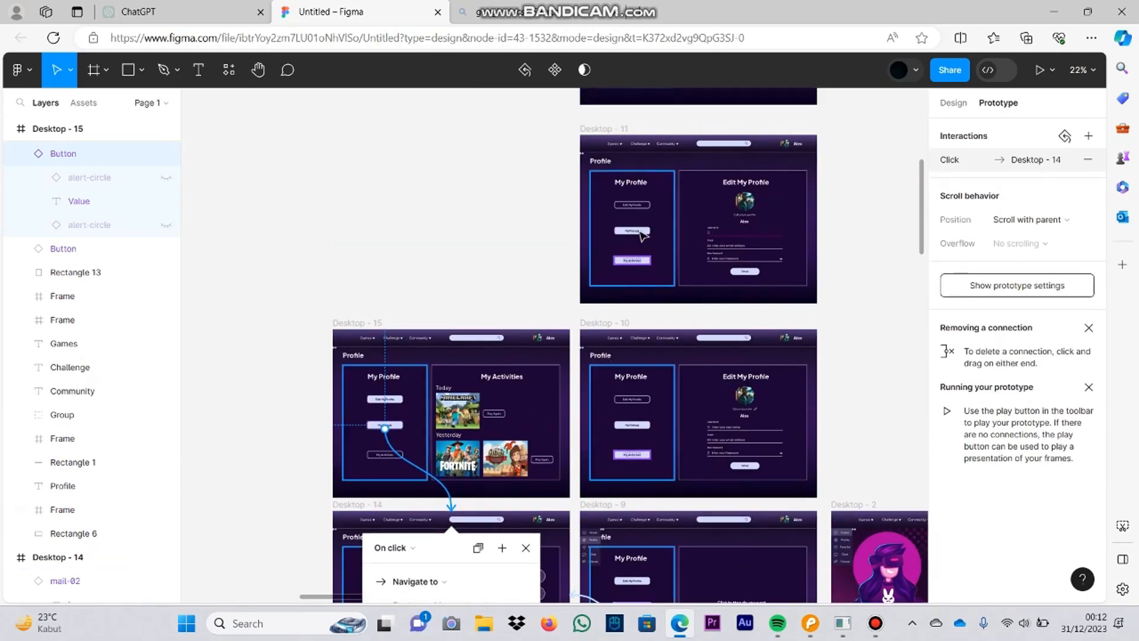
left_click(640, 232)
scroll(638, 229, "up", 4)
left_click(634, 204)
scroll(637, 220, "down", 7)
left_click(635, 350)
left_click(636, 169)
scroll(632, 178, "up", 1)
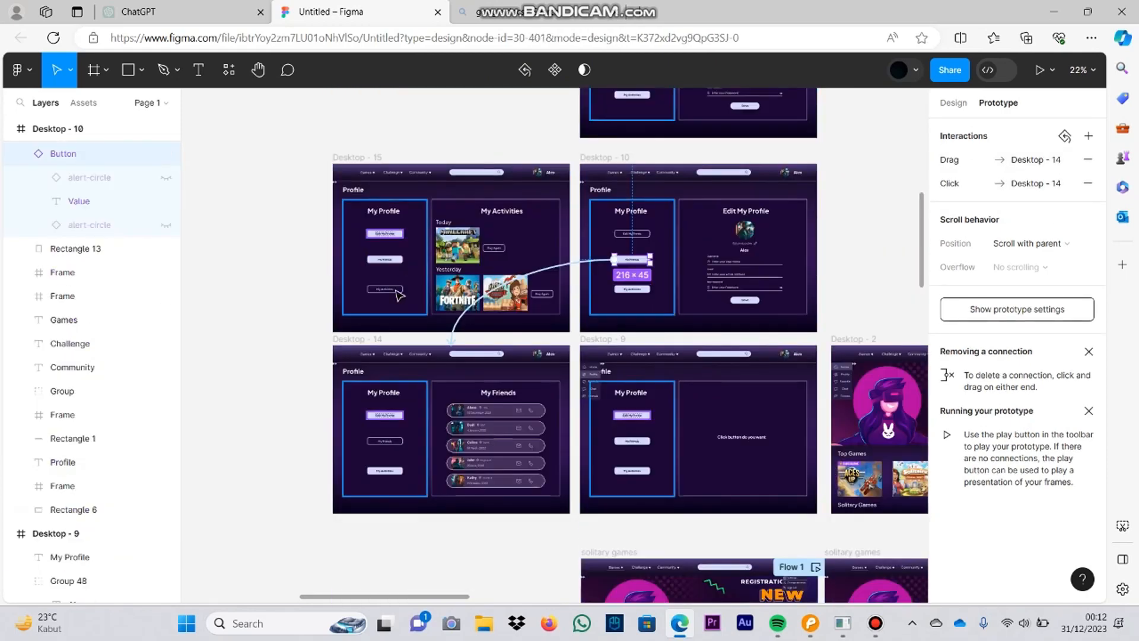
Step: Connect the My Activities buttons on Desktop - 14, Desktop - 10 and Desktop - 9 to Desktop - 15
left_click(383, 469)
left_click_drag(402, 471, 456, 303)
left_click(641, 289)
left_click_drag(615, 289, 525, 279)
left_click(633, 471)
left_click_drag(615, 470, 522, 297)
scroll(549, 283, "up", 5)
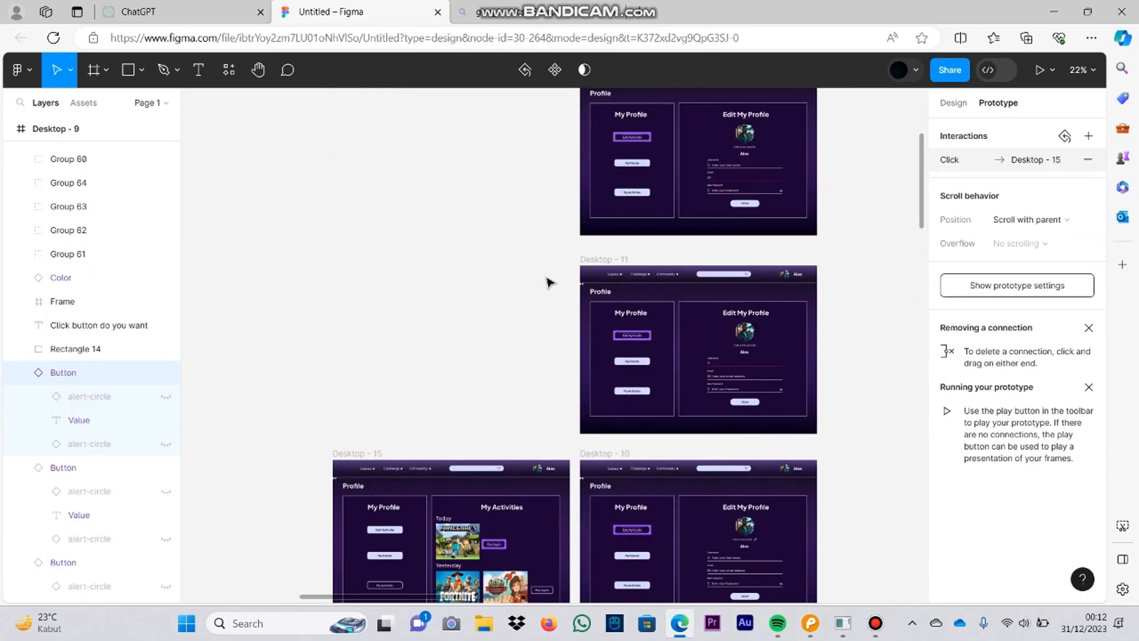
Step: Connect the My Activities buttons on Desktop - 11 and the two frames above it to Desktop - 15, then return to design mode
left_click(633, 391)
left_click_drag(615, 391, 516, 480)
left_click(622, 371)
scroll(619, 370, "down", 3)
left_click_drag(618, 371, 552, 510)
left_click(625, 292)
left_click_drag(618, 293, 562, 508)
scroll(518, 308, "down", 3)
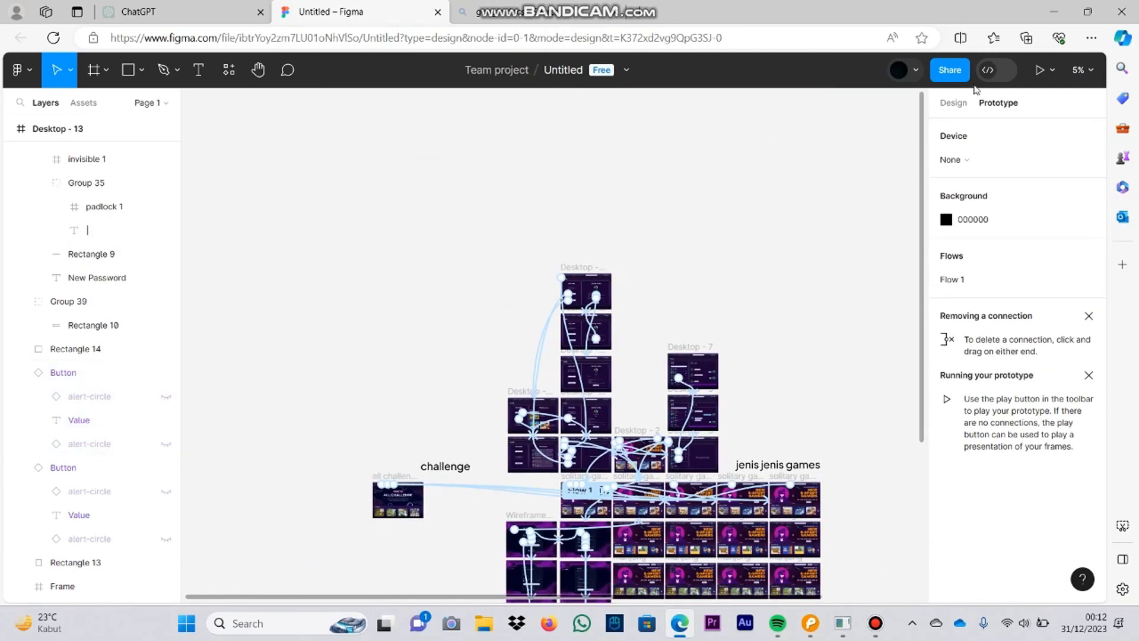
left_click(953, 102)
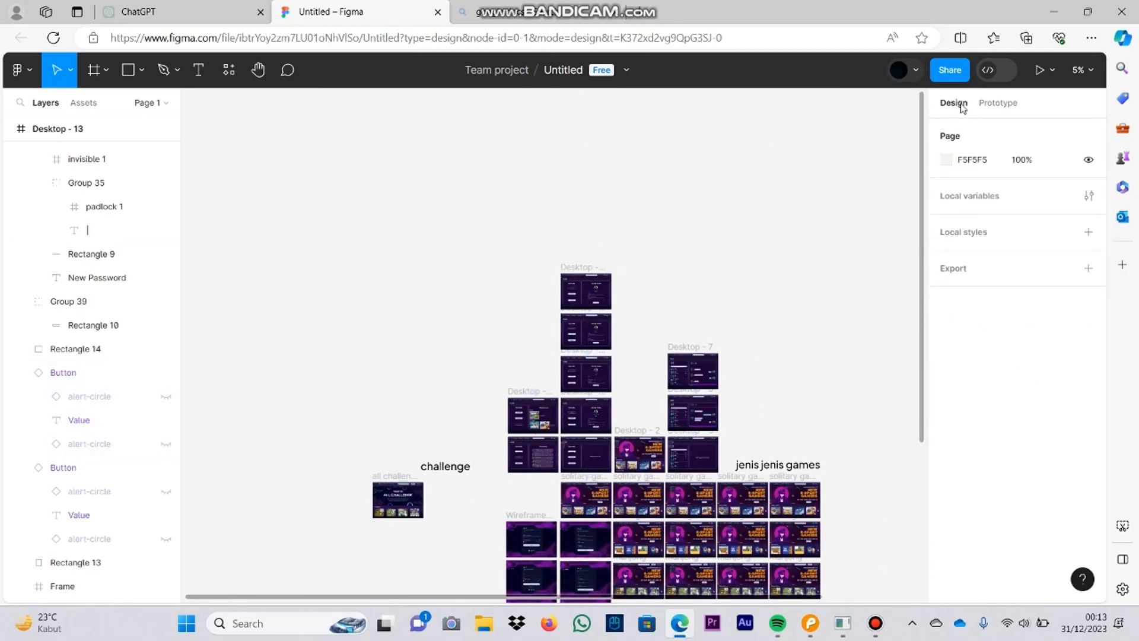
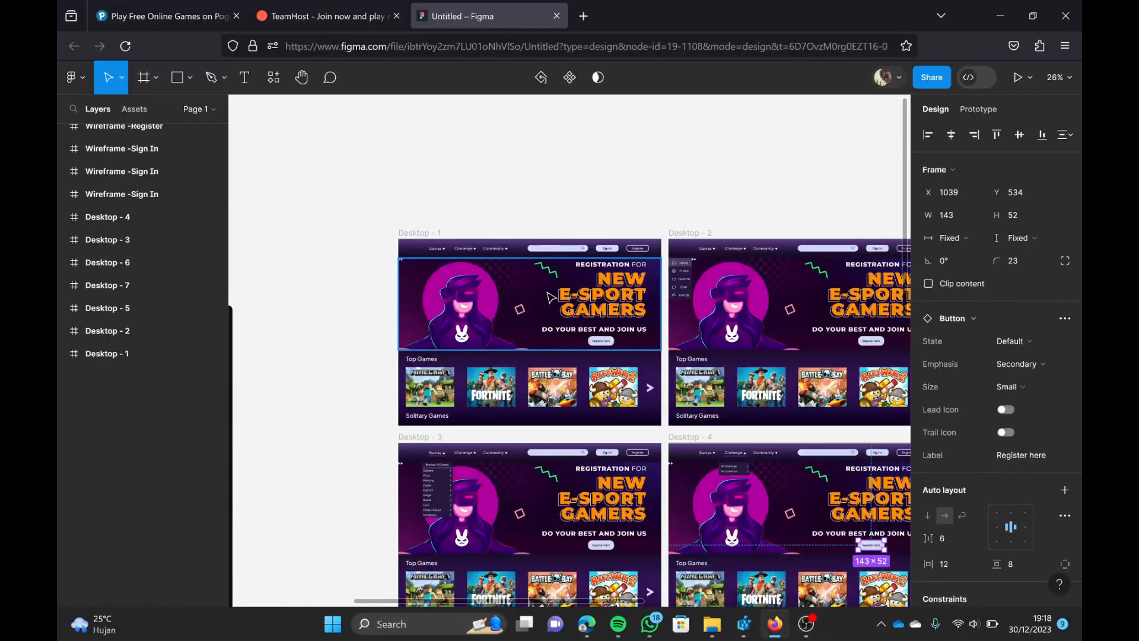
Step: Duplicate the Desktop - 1 home page frame to the empty space beside the first Wireframe -Register screen
scroll(554, 296, "right", 3)
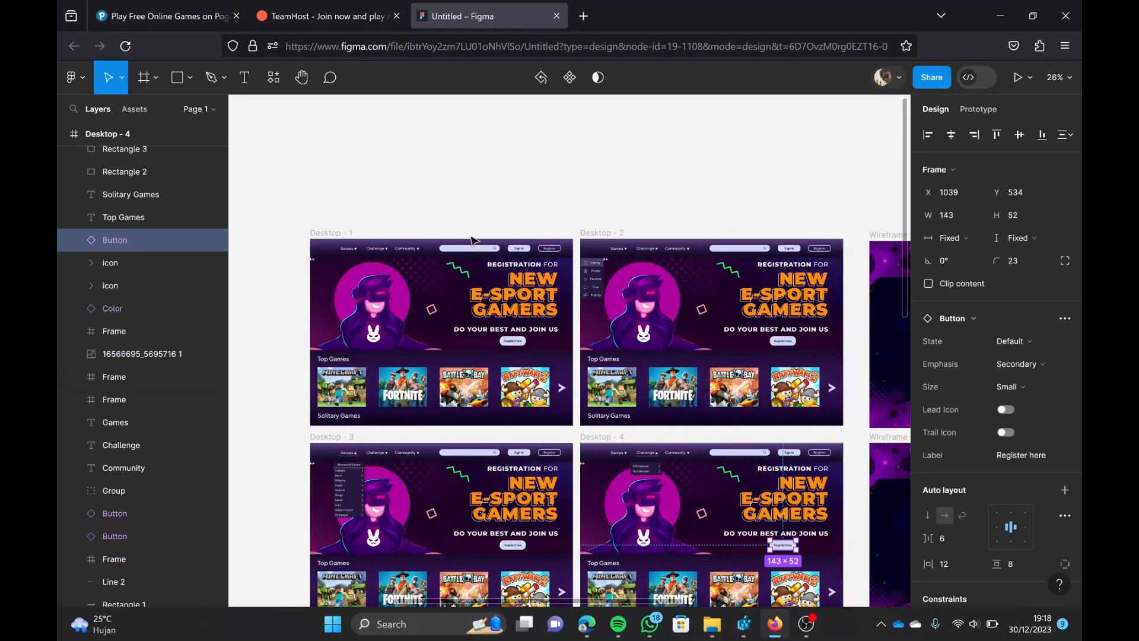
left_click(325, 233)
key("ctrl+v")
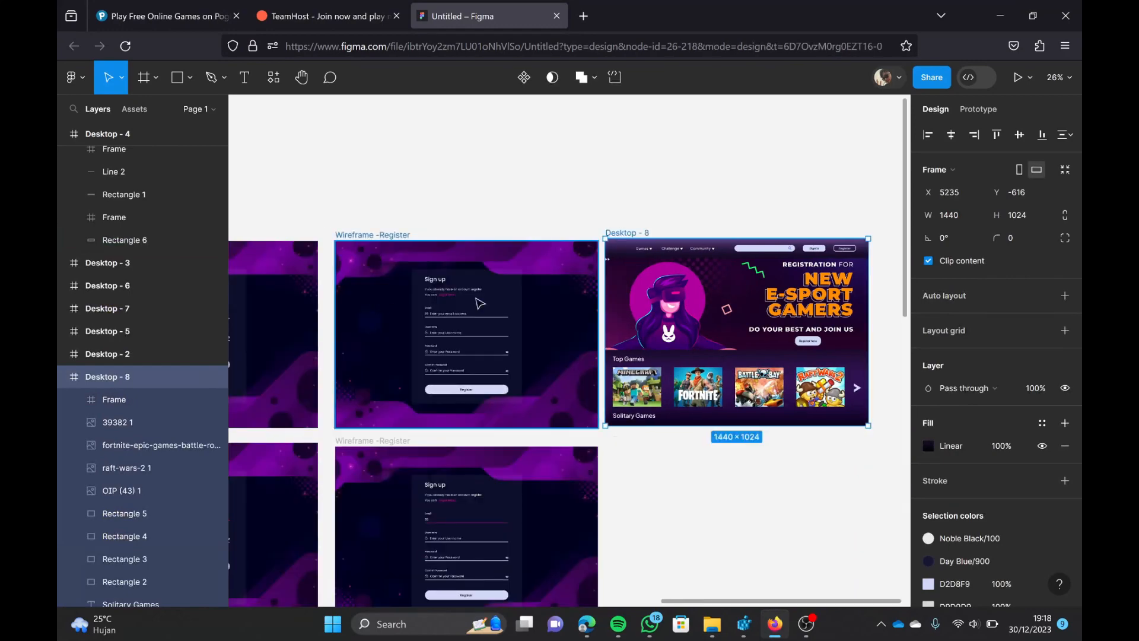
Step: Copy the background panel of the Challenge dropdown in Desktop - 4
scroll(667, 295, "down", 3)
scroll(667, 295, "left", 10)
scroll(641, 301, "up", 5)
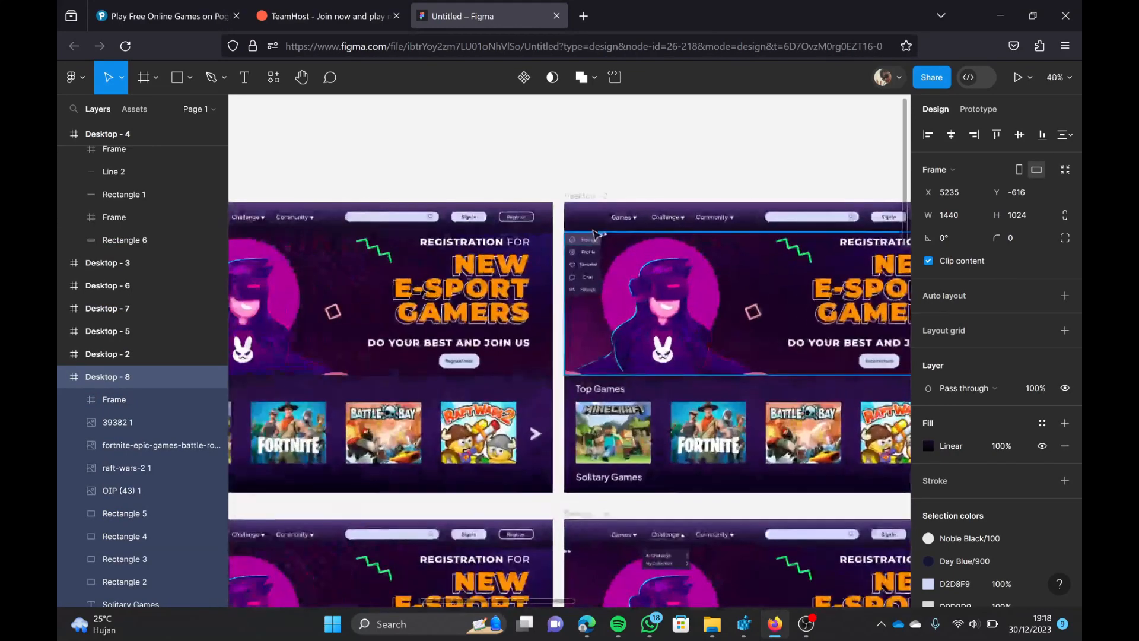
scroll(667, 479, "up", 5)
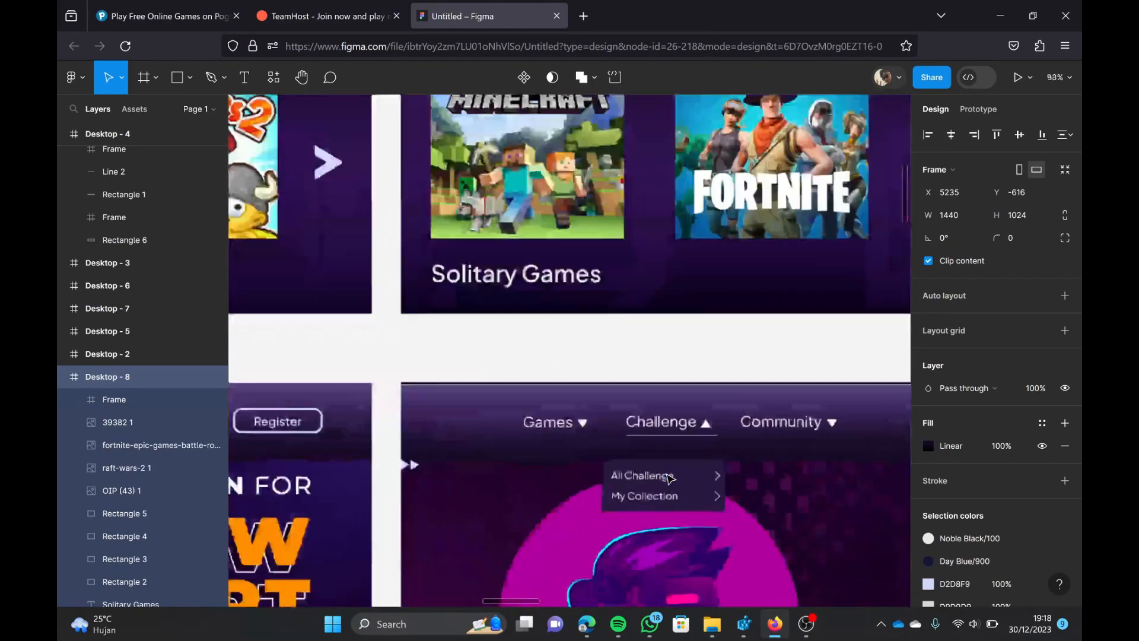
left_click(647, 474)
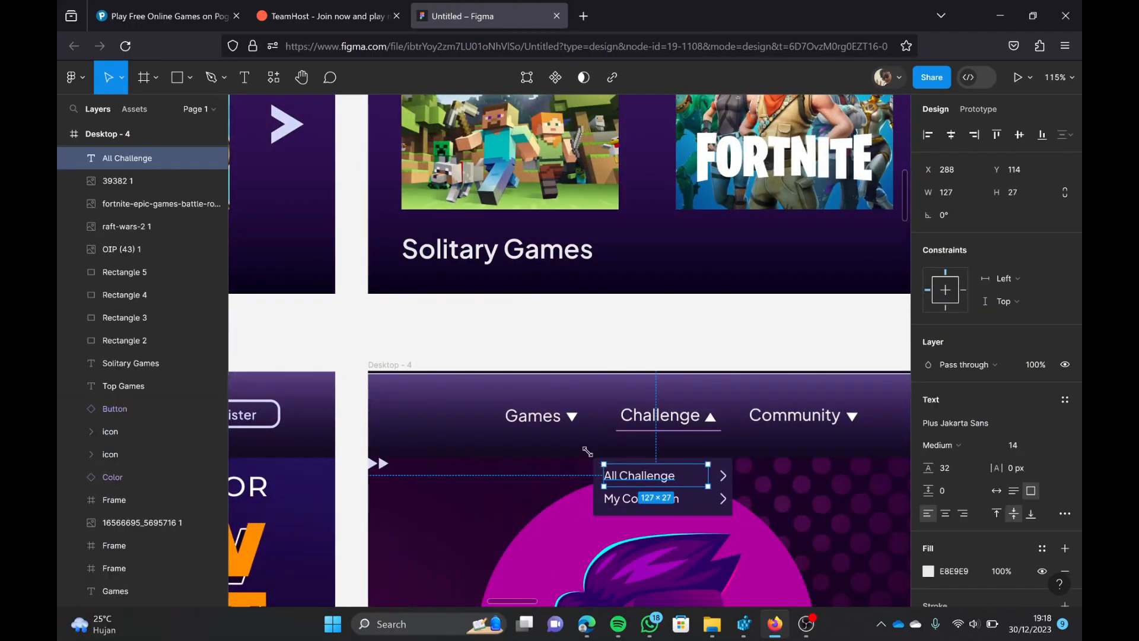
left_click(572, 508)
left_click(596, 477)
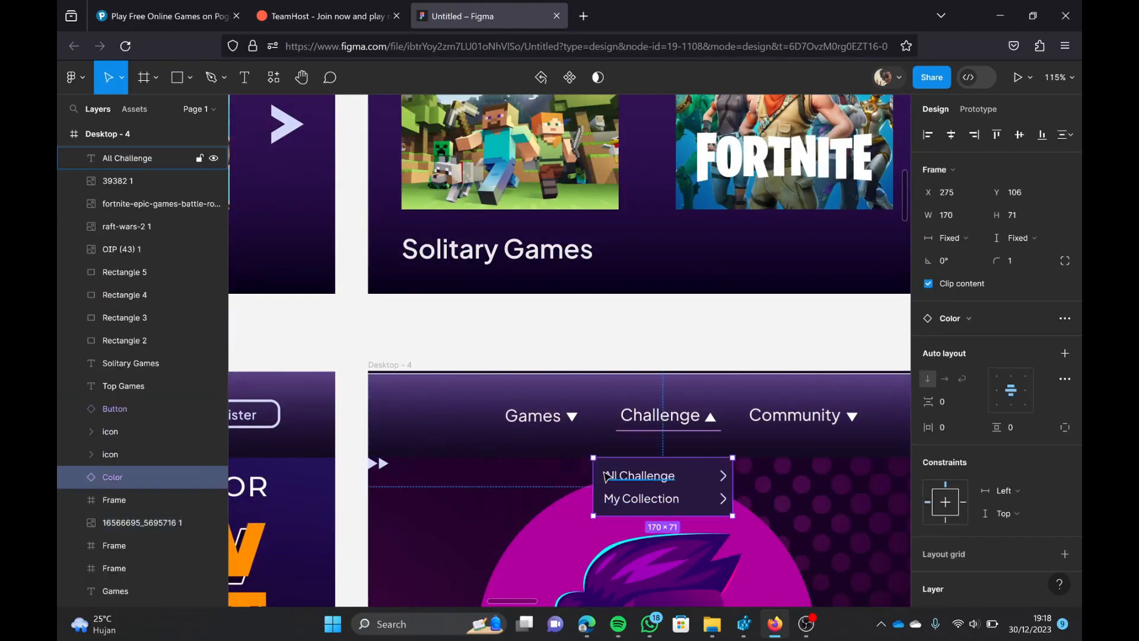
Step: Paste the dropdown background panel into Desktop - 8 and place it directly beneath the Community heading
scroll(606, 476, "down", 8)
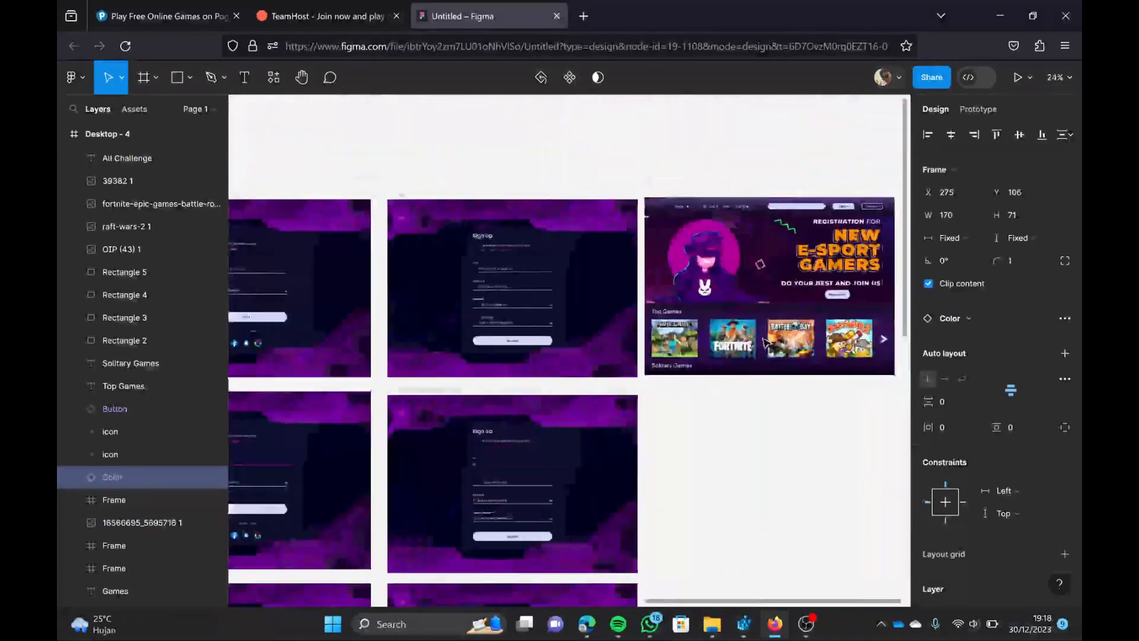
scroll(756, 332, "up", 5)
scroll(681, 287, "down", 2)
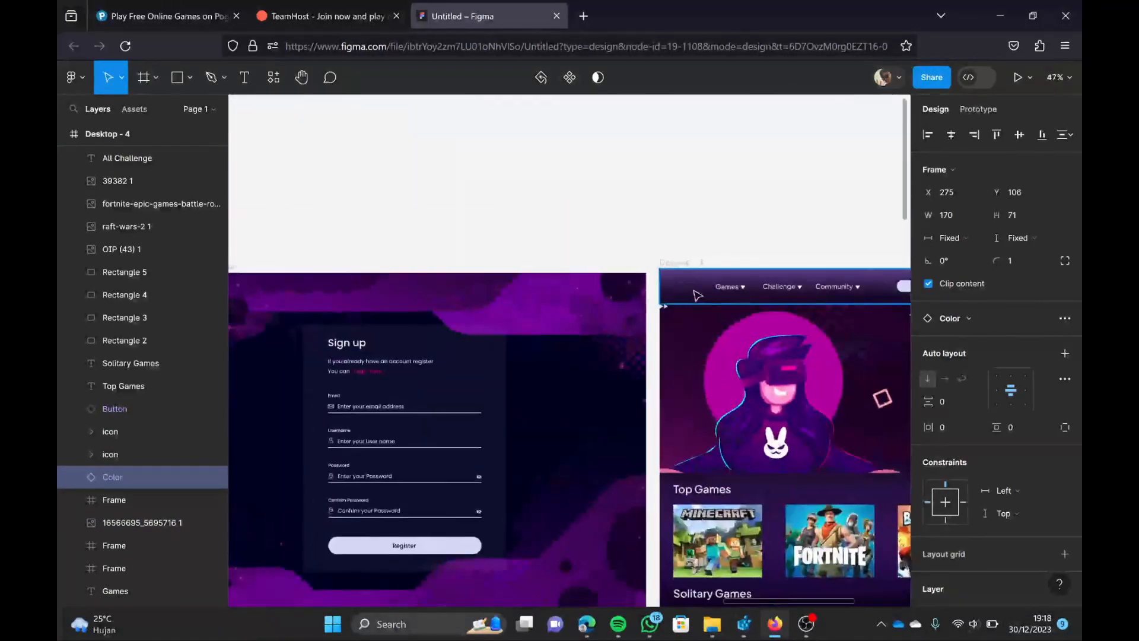
left_click(678, 263)
key("ctrl+v")
scroll(729, 375, "right", 2)
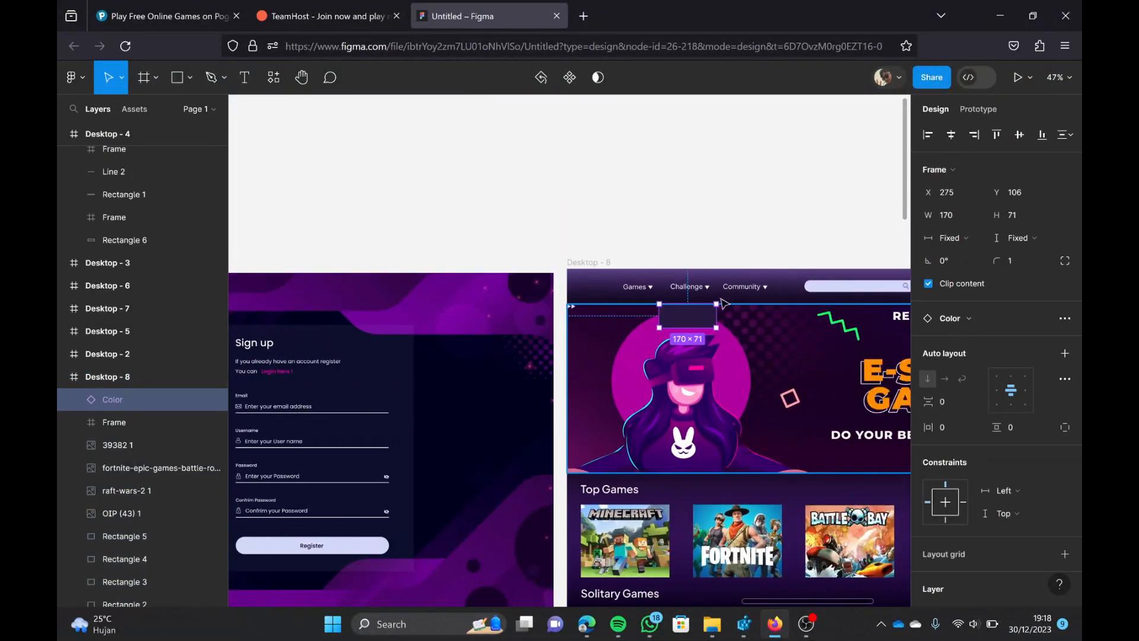
left_click_drag(693, 318, 740, 316)
Step: Copy the All Challenge and My Collection labels together with one arrow from the Challenge dropdown in Desktop - 4
scroll(628, 417, "left", 7)
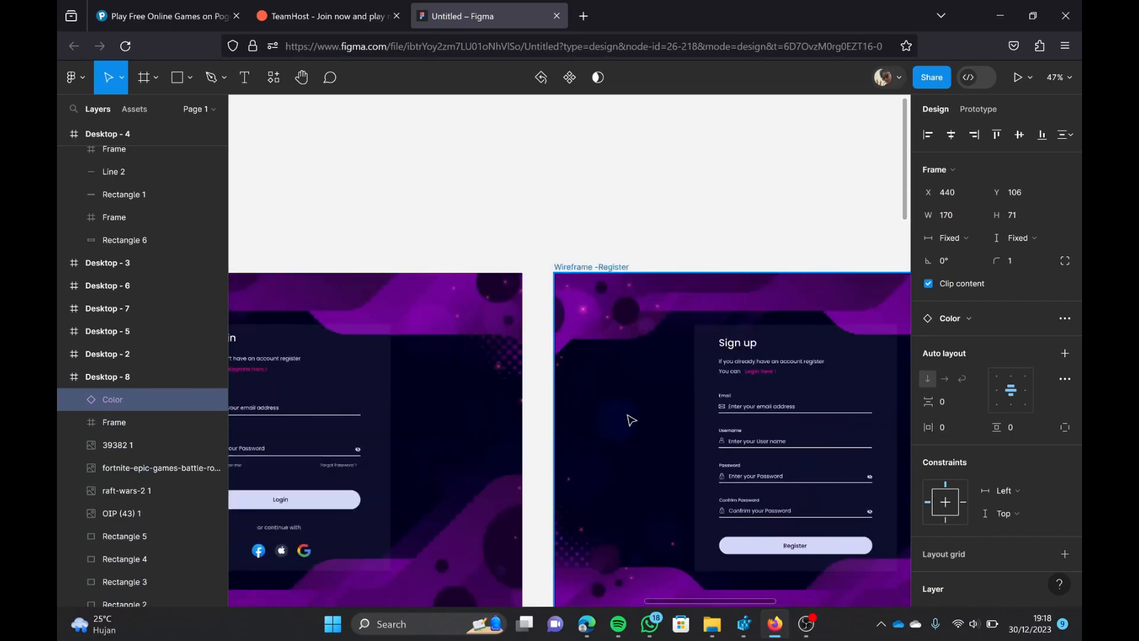
scroll(628, 417, "down", 3)
scroll(628, 419, "left", 7)
scroll(628, 419, "down", 2)
scroll(552, 358, "up", 5)
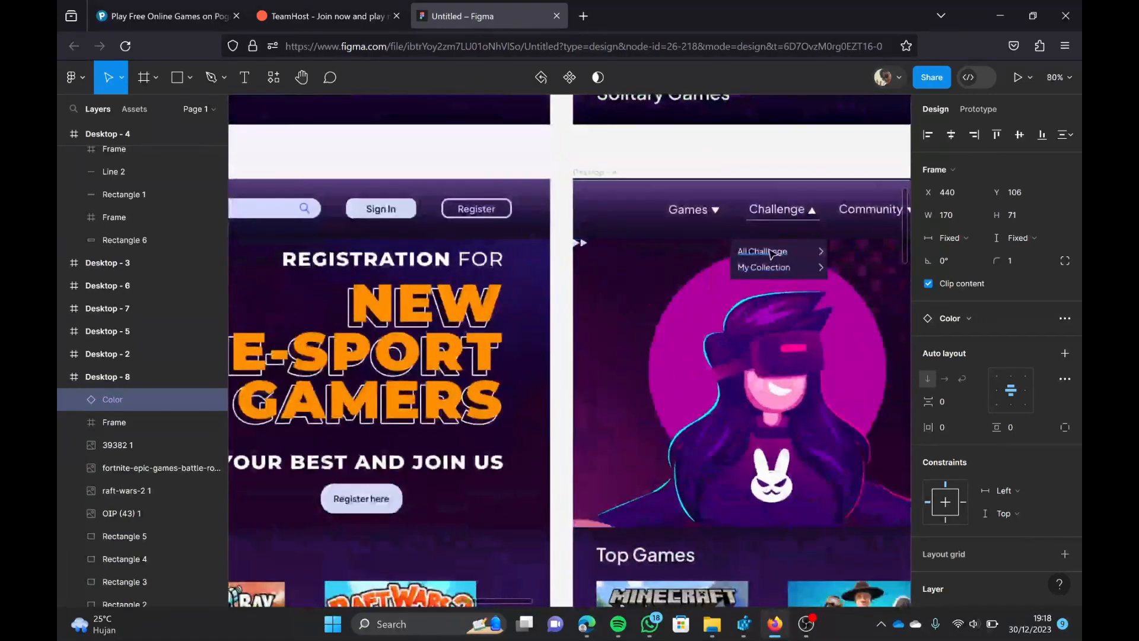
left_click(764, 252)
left_click(751, 268, "shift")
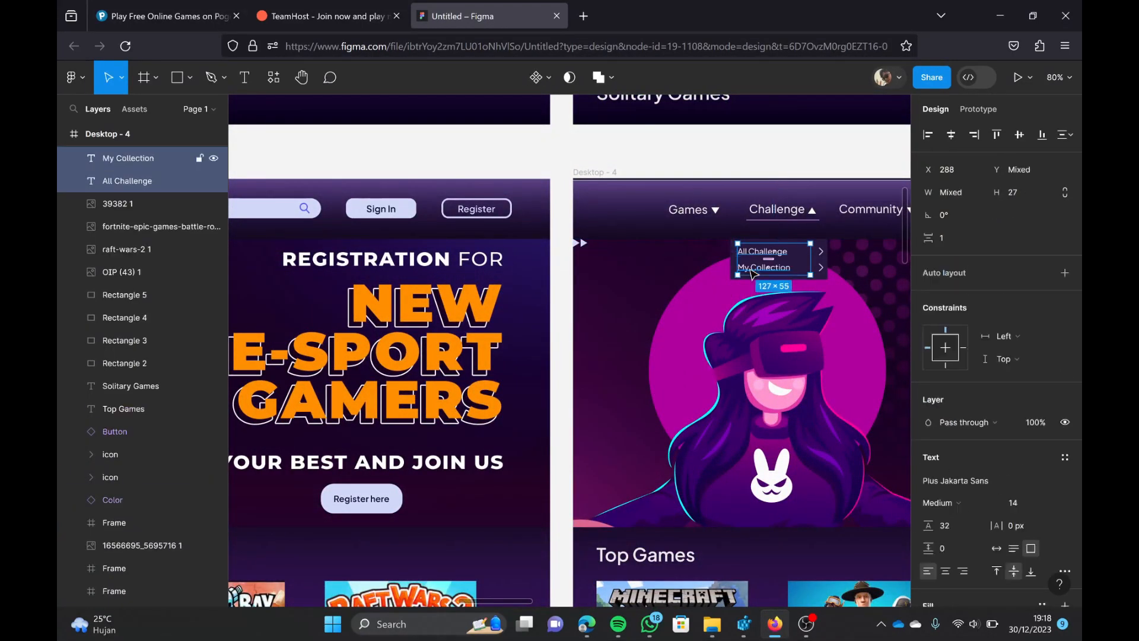
left_click(822, 259, "shift")
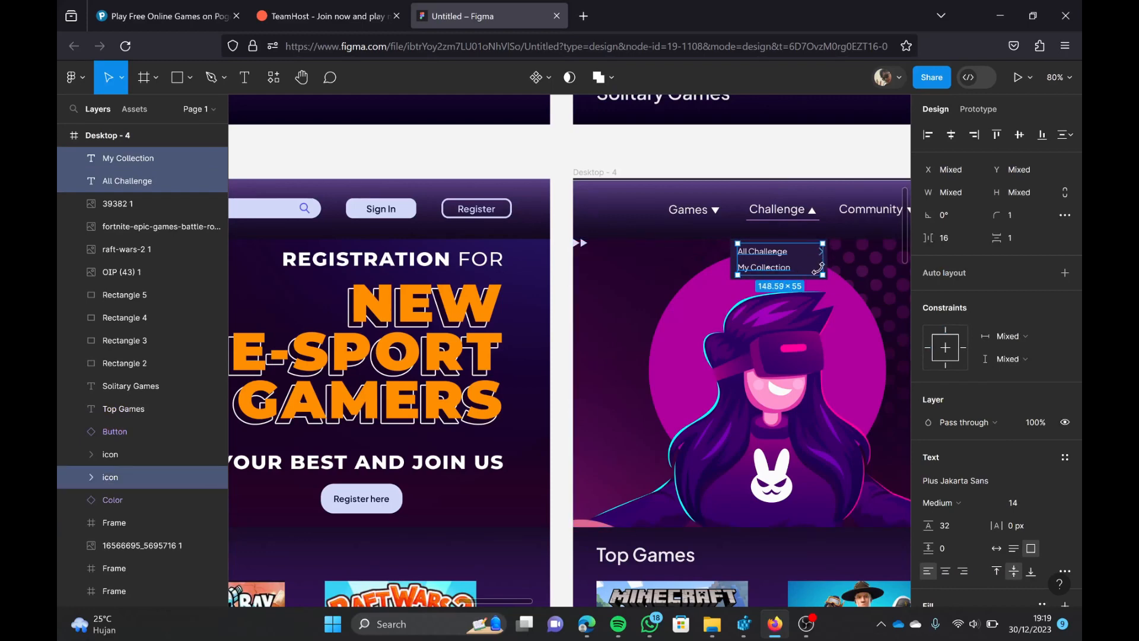
scroll(819, 268, "up", 4)
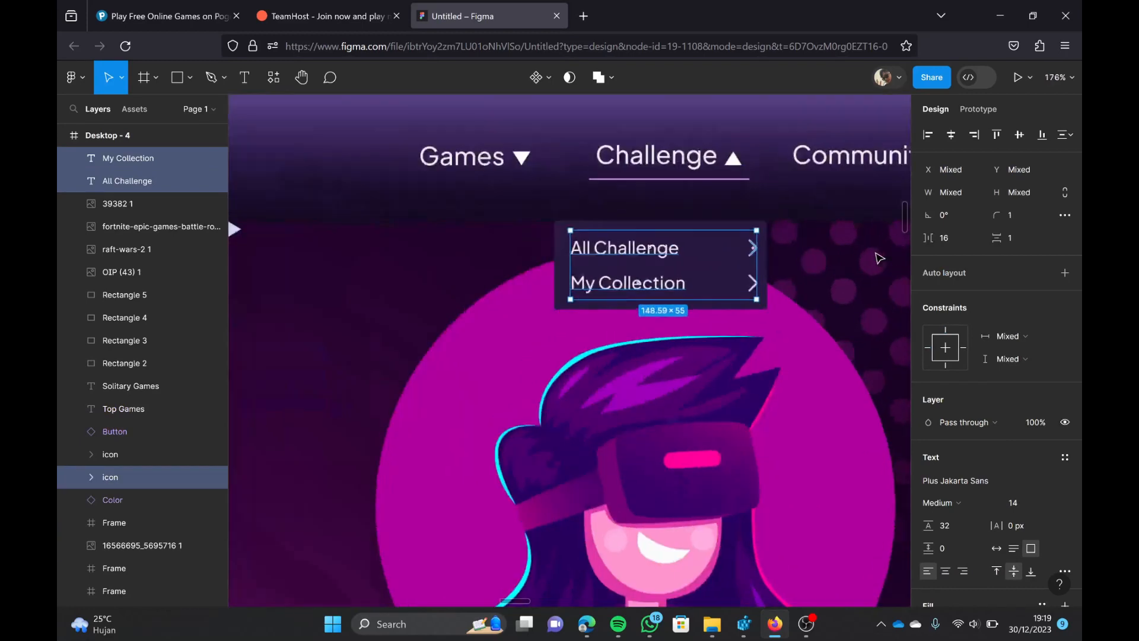
left_click(758, 290, "shift")
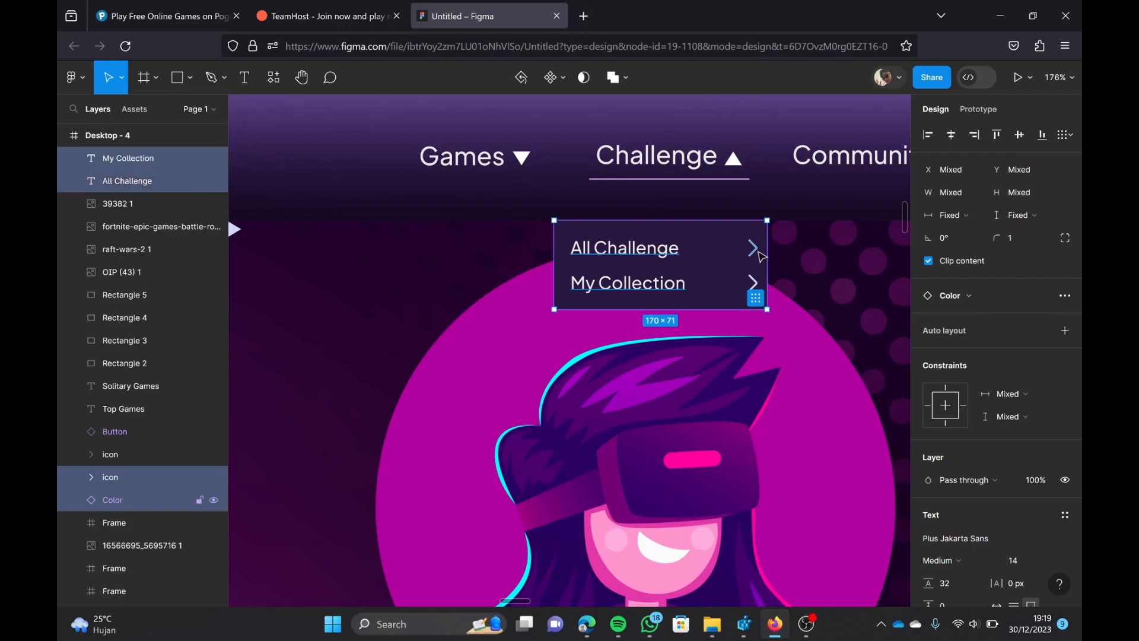
left_click(761, 292, "shift")
Step: Paste the copied labels and arrow into Desktop - 8 and position them on the Community dropdown panel
scroll(766, 310, "down", 10)
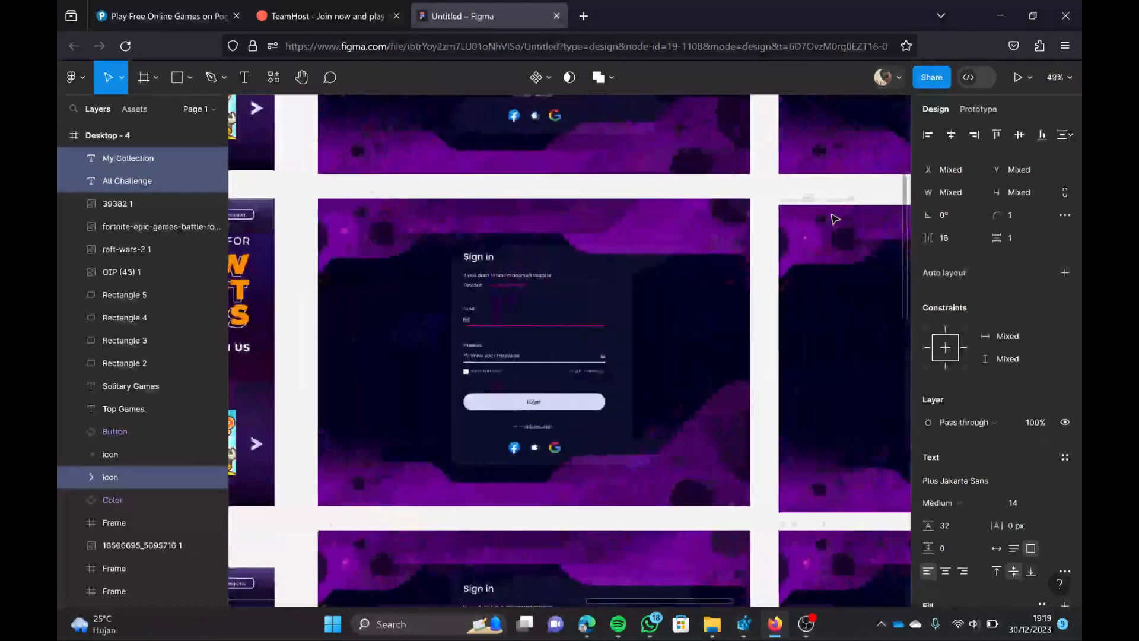
scroll(766, 253, "up", 5)
scroll(730, 273, "left", 3)
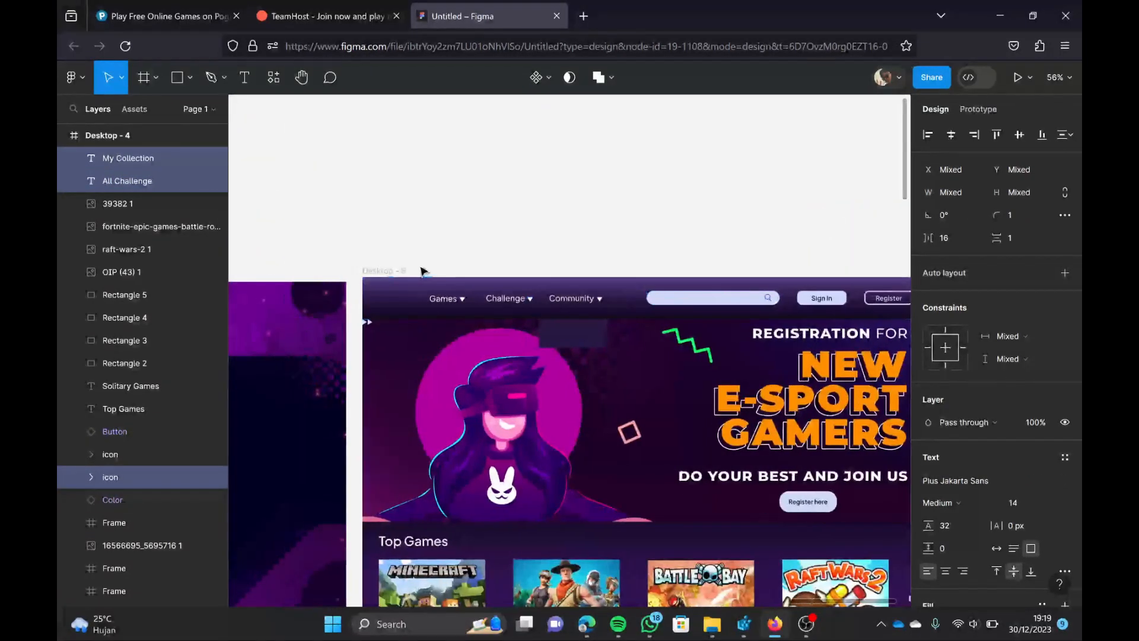
left_click(399, 272)
key("ctrl+v")
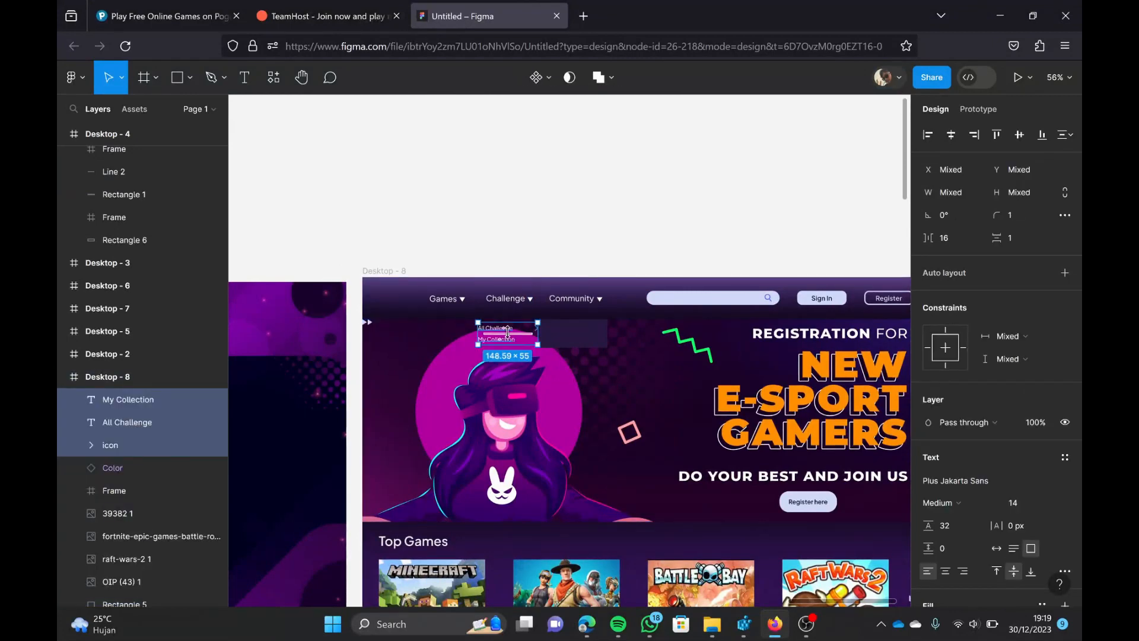
left_click_drag(529, 339, 564, 336)
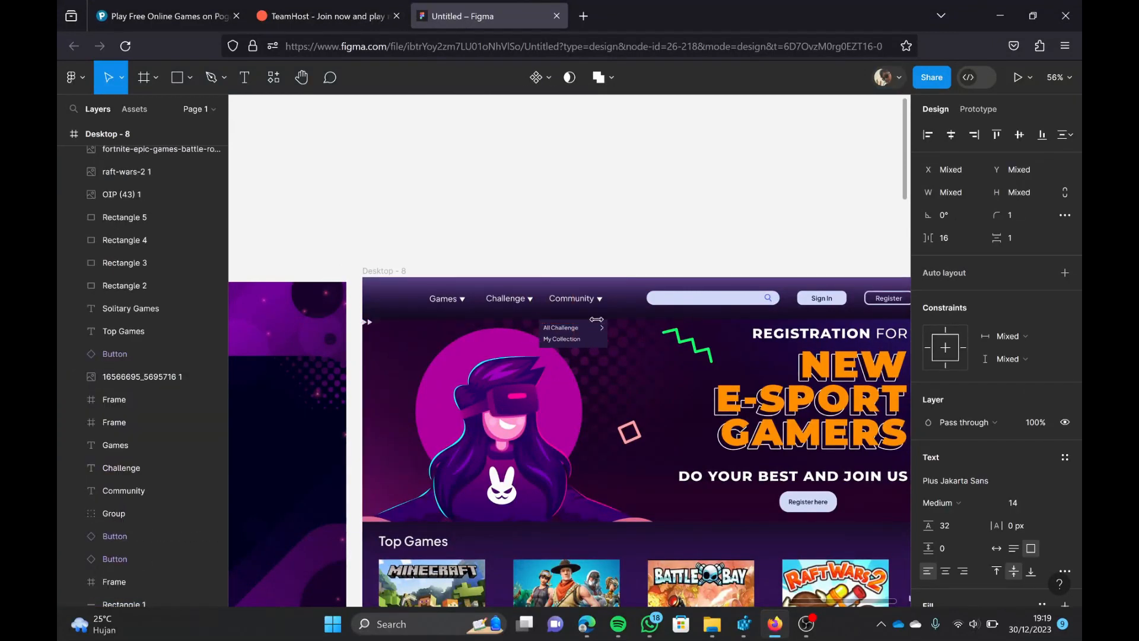
Step: Duplicate the All Challenge arrow in Desktop - 8 and place the copy on the My Collection row
scroll(616, 341, "up", 5)
left_click(598, 317)
left_click(579, 304)
left_click(578, 303)
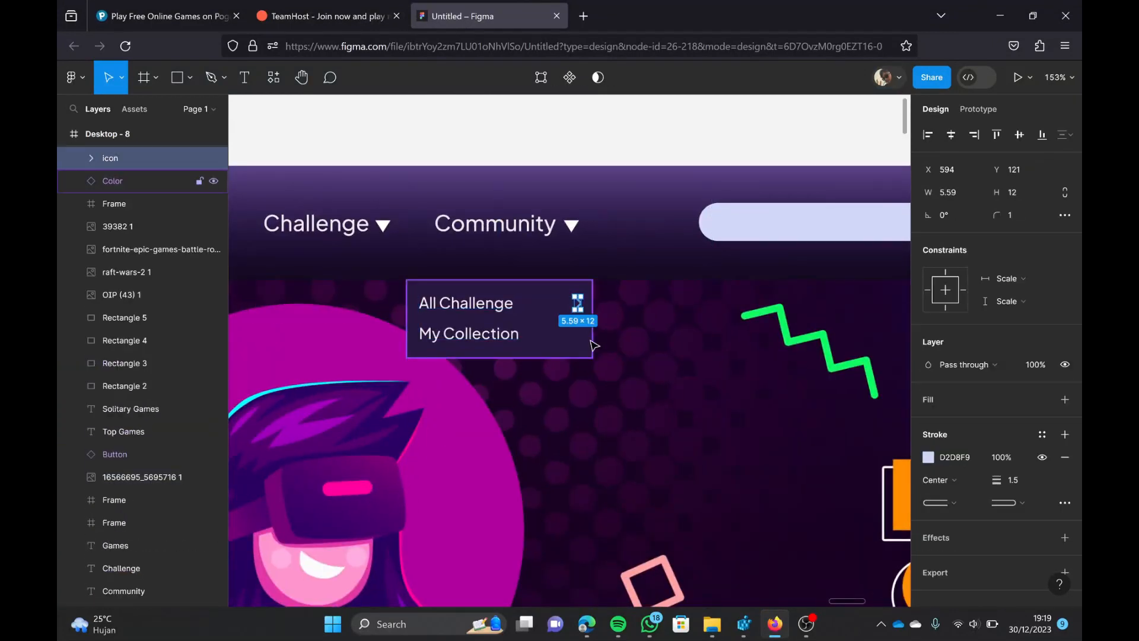
key("ctrl+d")
Step: Change the first label of the Community dropdown in Desktop - 8 to Forum
scroll(574, 299, "up", 5)
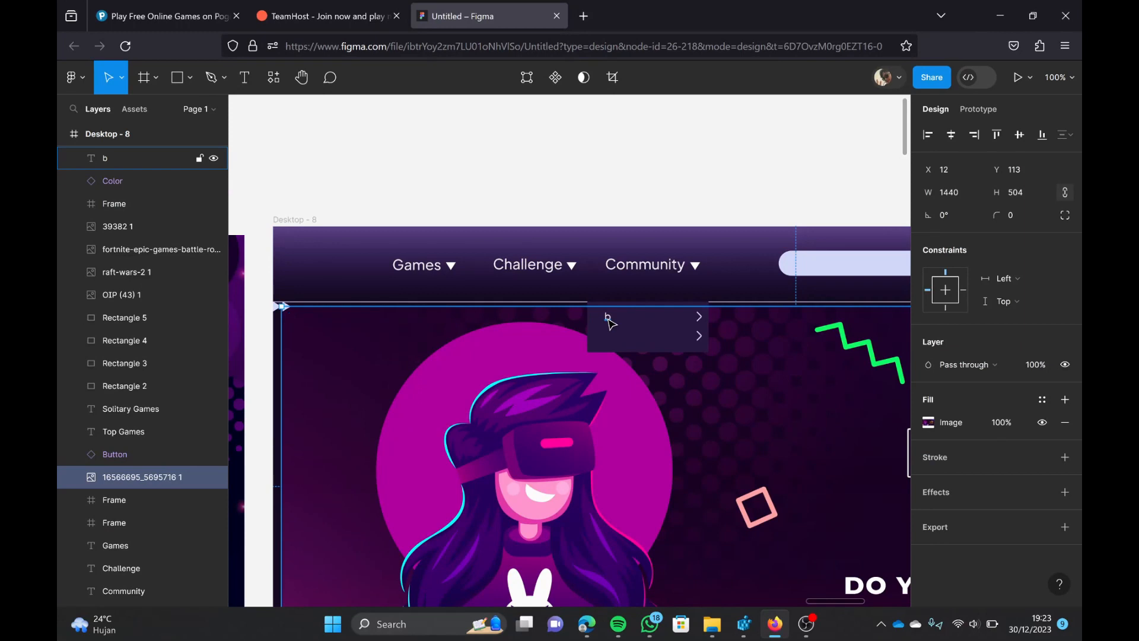
double_click(609, 319)
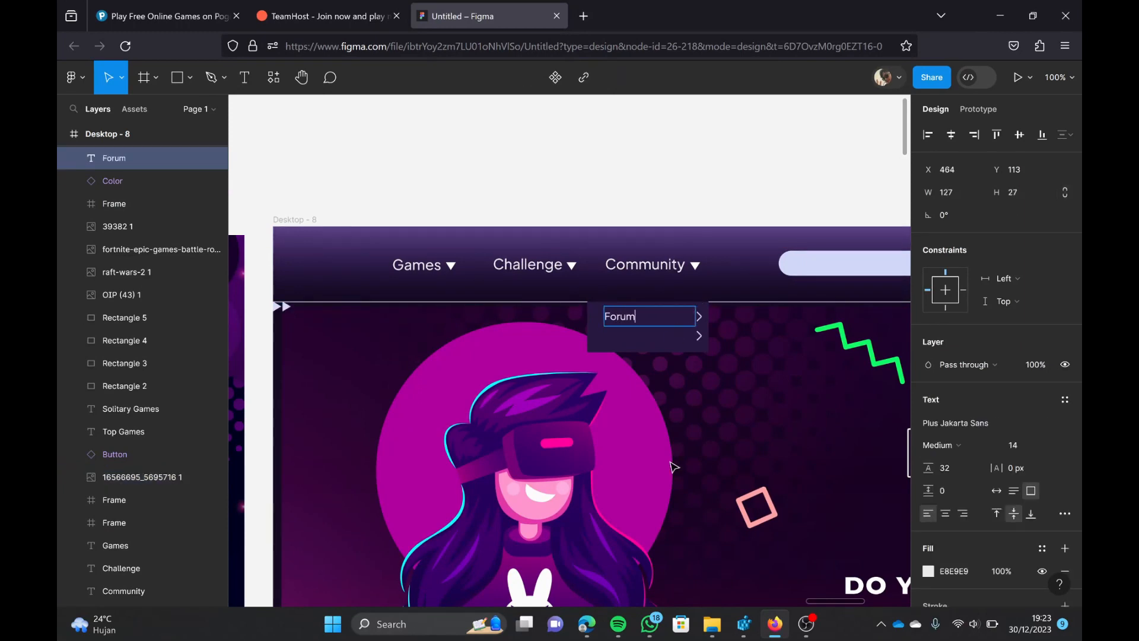
key("Escape")
key("super")
type("s")
Step: Duplicate the Forum label onto the second dropdown row, change its text to Blog and line it up with the arrow
mouse_move(631, 334)
left_mouse_down()
mouse_move(622, 315)
mouse_move(631, 337)
left_mouse_up()
left_click(870, 356)
double_click(631, 337)
key("BackSpace")
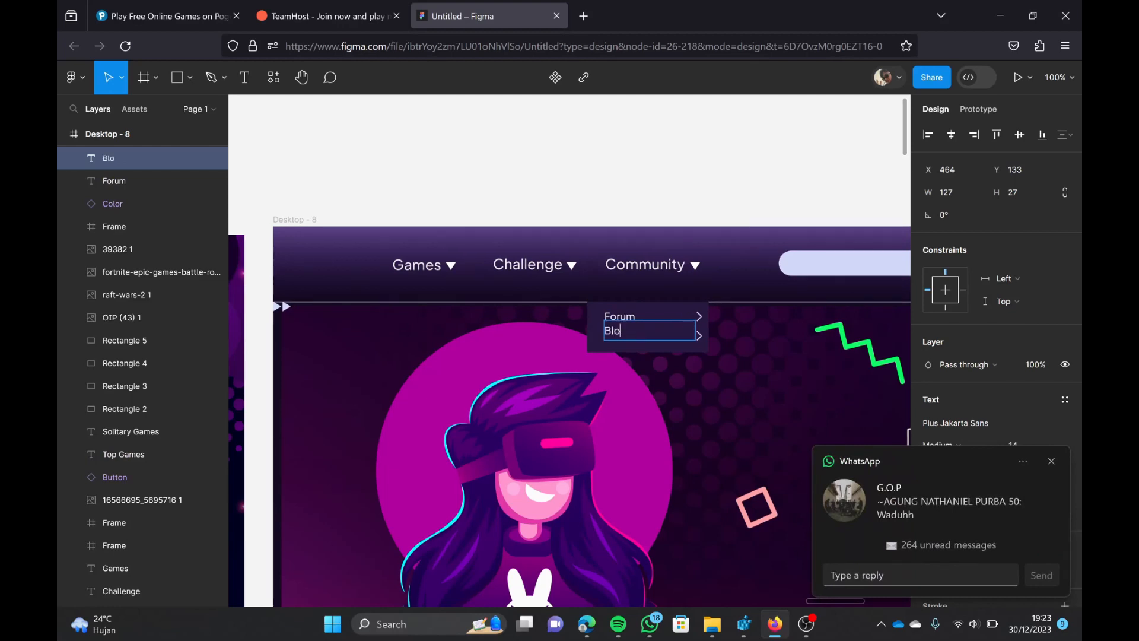
left_click(656, 416)
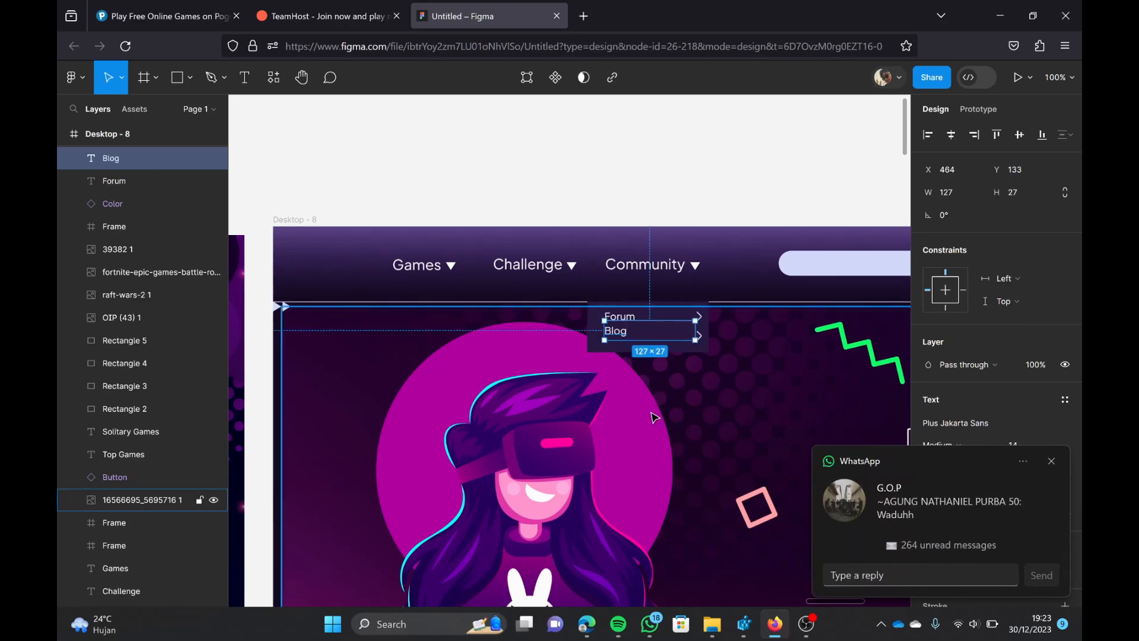
left_click(619, 336)
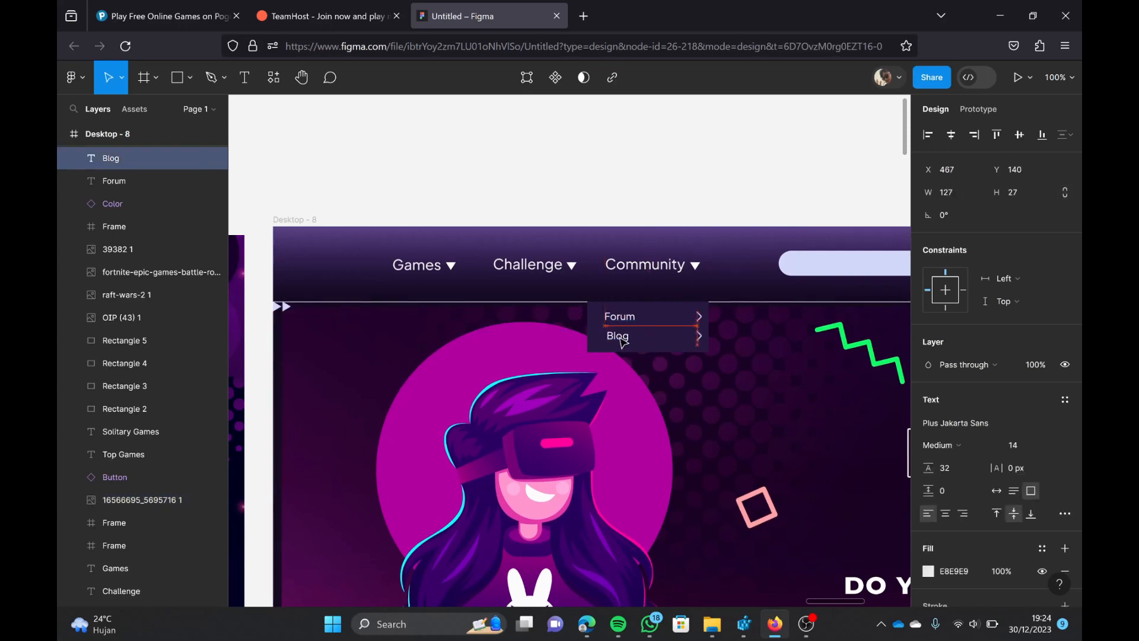
left_click(799, 432)
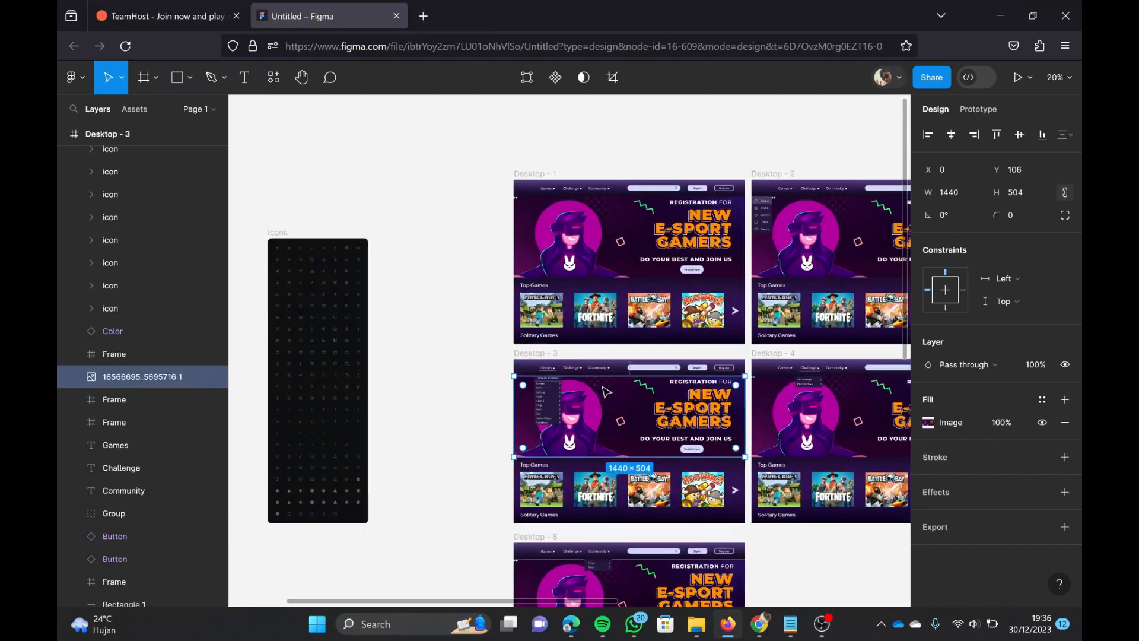
Step: Delete the arrows beside Solitaire, Word and Mahjong in the Games dropdown of Desktop - 3
scroll(559, 376, "up", 10)
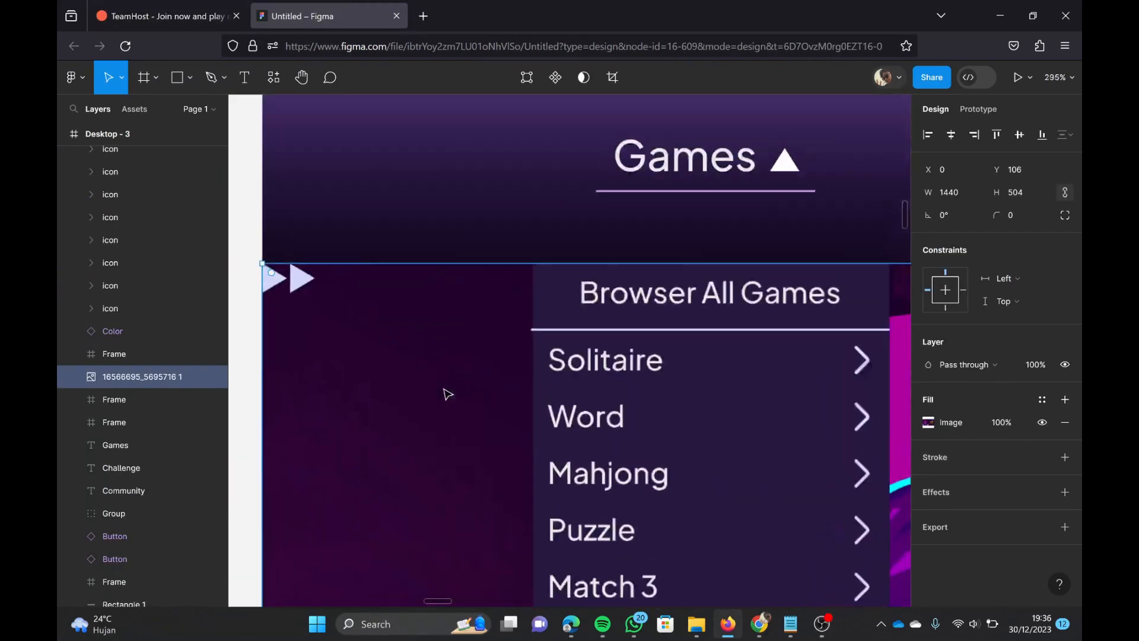
scroll(724, 406, "down", 2)
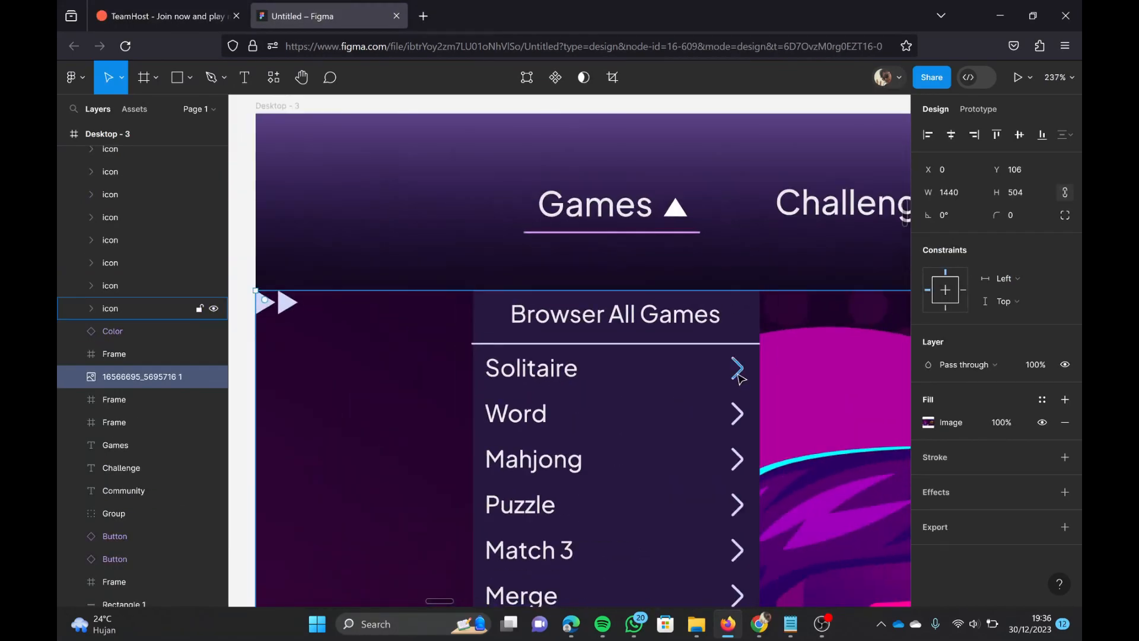
left_click(738, 374)
key("Delete")
left_click(737, 414)
key("Delete")
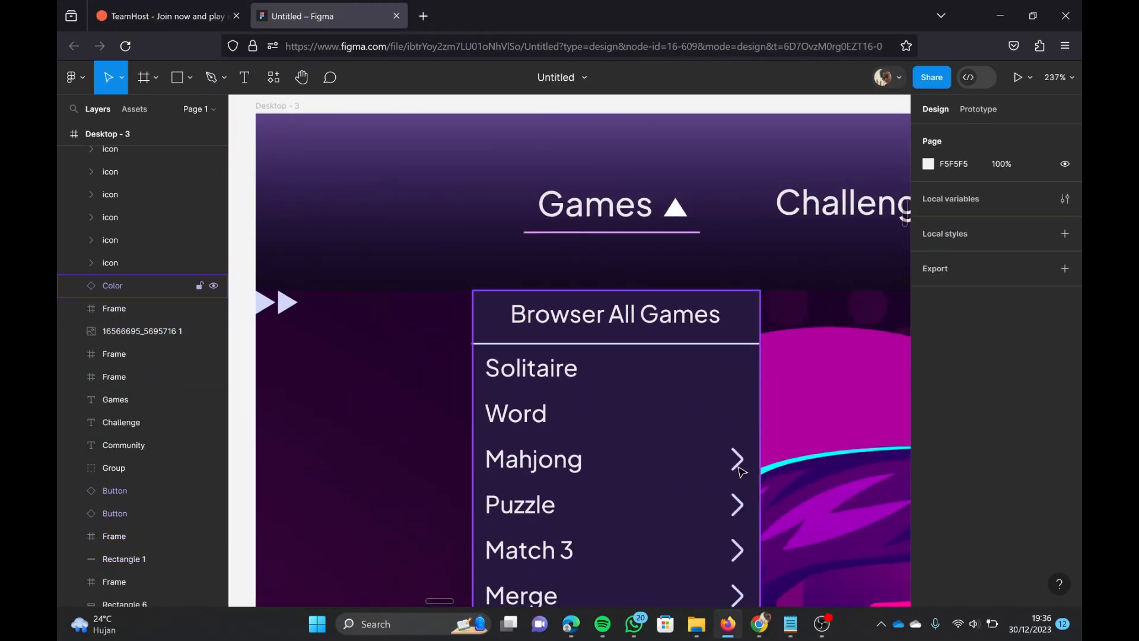
left_click(737, 460)
key("Delete")
Step: Delete the arrows beside Puzzle, Match 3 and Merge in the Games dropdown
scroll(740, 466, "down", 5)
left_click(739, 218)
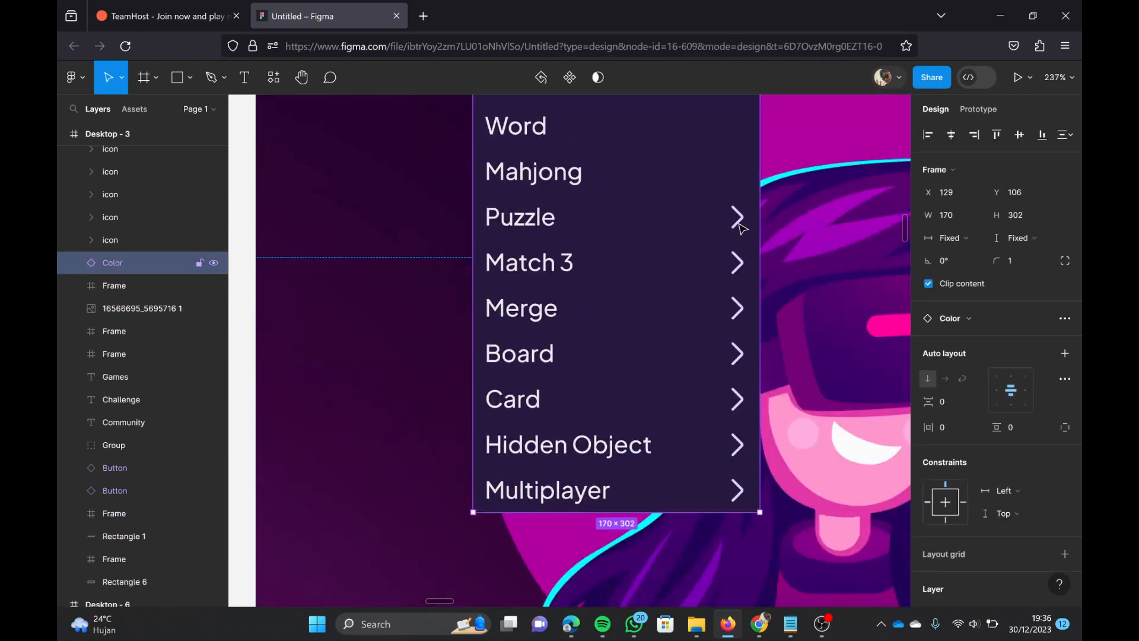
left_click(736, 218)
key("Delete")
left_click(737, 262)
key("Delete")
left_click(737, 308)
key("Delete")
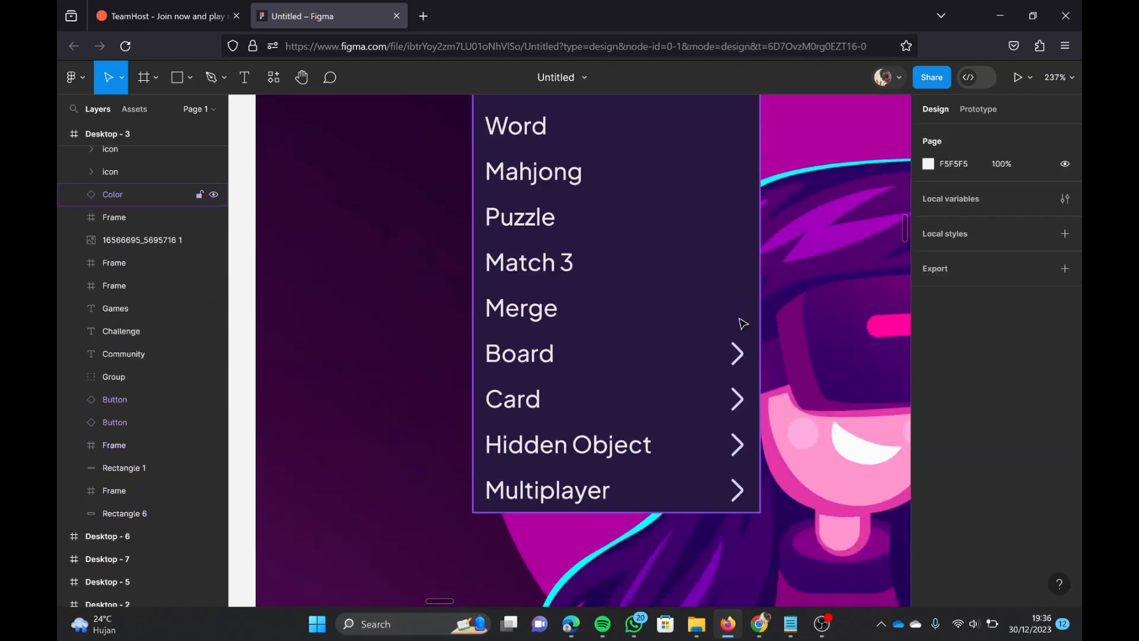
Step: Delete the arrows beside Board, Card, Hidden Object and Multiplayer in the Games dropdown
left_click(736, 354)
key("Delete")
left_click(738, 399)
key("Delete")
left_click(737, 444)
key("Delete")
left_click(737, 490)
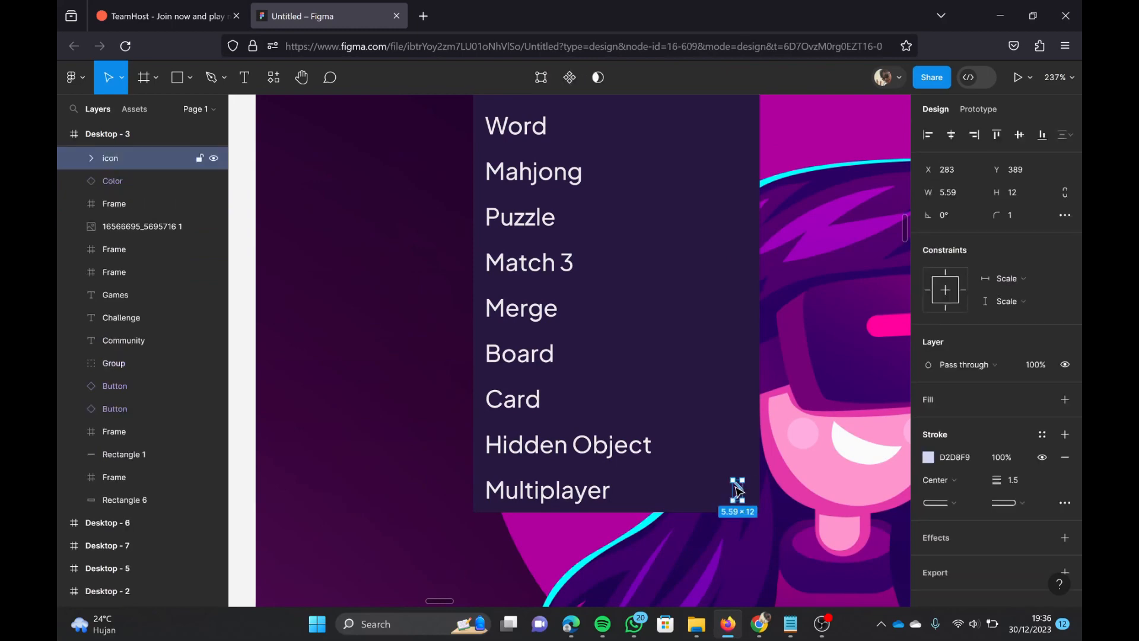
key("Delete")
scroll(742, 483, "down", 5)
scroll(753, 382, "up", 1)
scroll(752, 382, "down", 8)
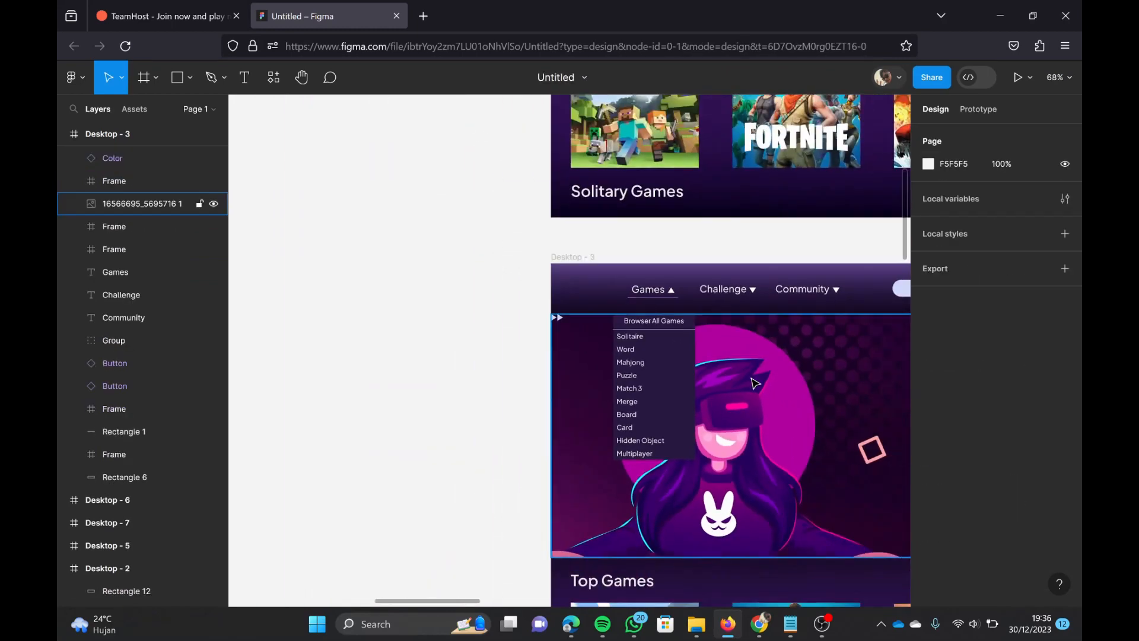
Step: Duplicate Desktop - 3 beside the register screens and change the copy's Top Games heading to Solitary Games
left_click(626, 295)
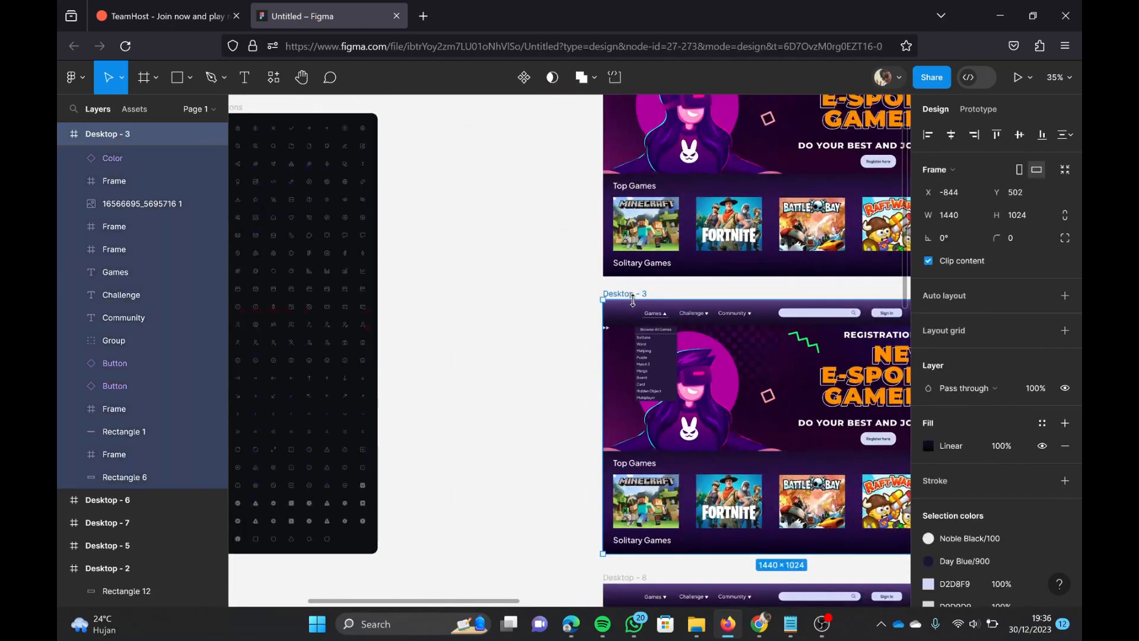
key("ctrl+v")
scroll(645, 320, "down", 2)
scroll(645, 323, "up", 3)
double_click(548, 480)
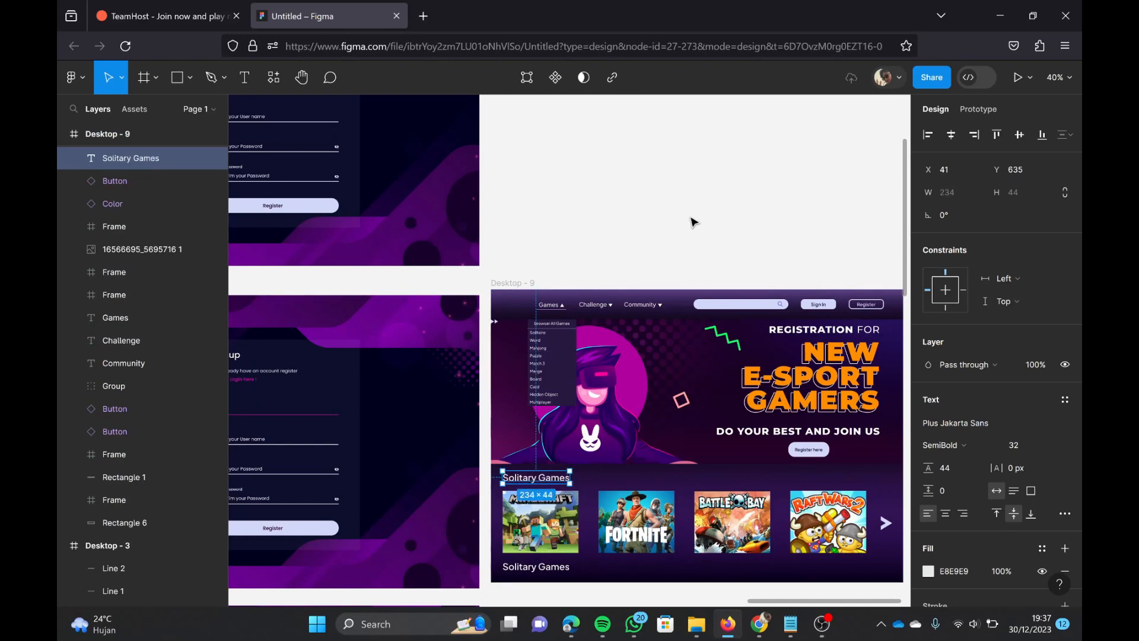
Step: Copy the All Challenge text from Desktop - 4 into the Community dropdown of Desktop - 8 and change it to forum
left_click(671, 139)
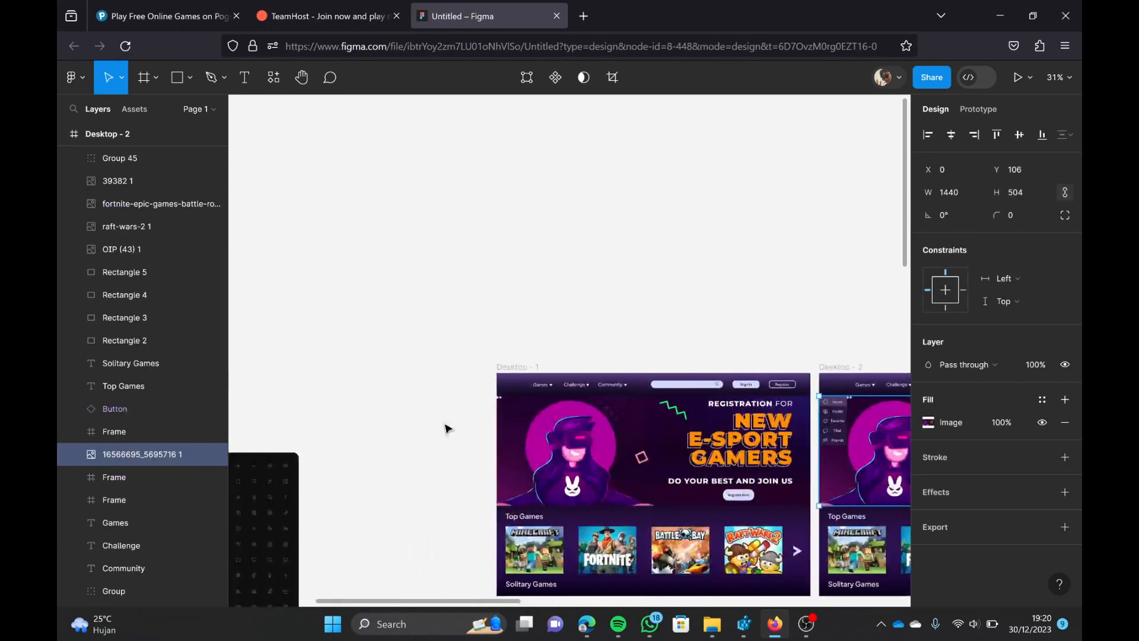
scroll(448, 428, "down", 5)
scroll(448, 429, "right", 5)
scroll(449, 428, "up", 4)
left_click(800, 335)
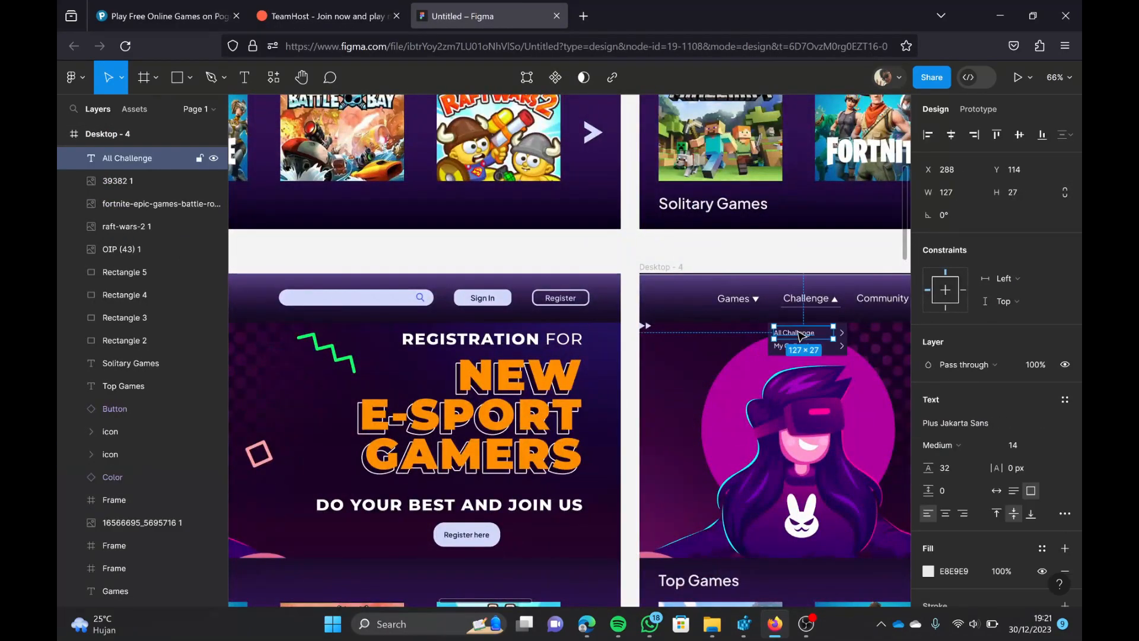
scroll(800, 336, "down", 10)
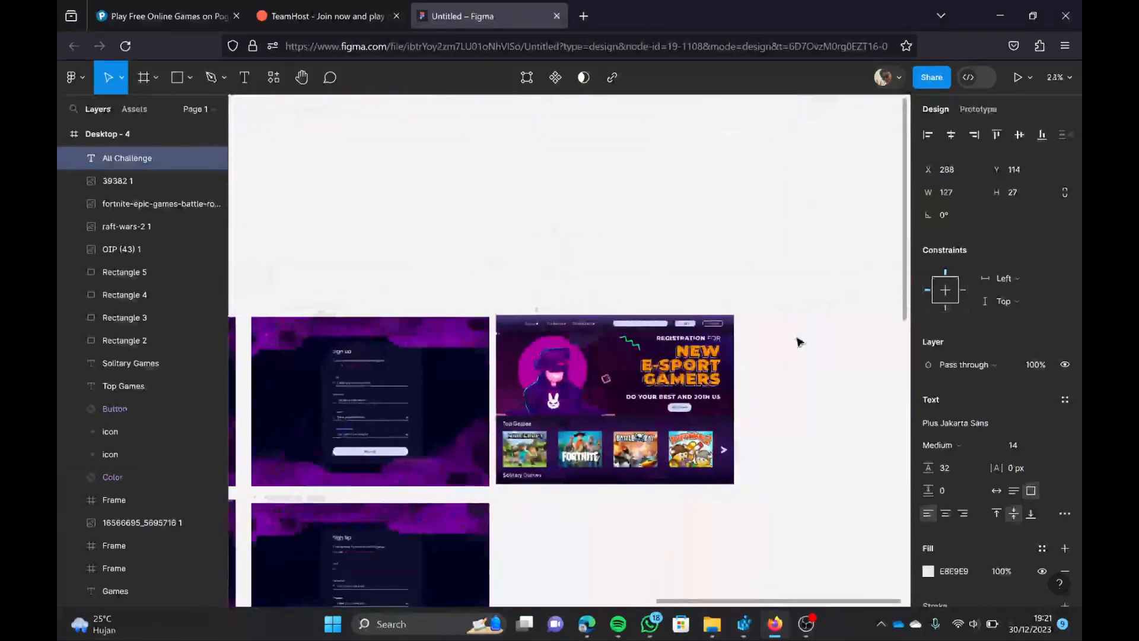
scroll(733, 340, "up", 5)
scroll(699, 349, "left", 5)
scroll(661, 343, "up", 4)
left_click(665, 336)
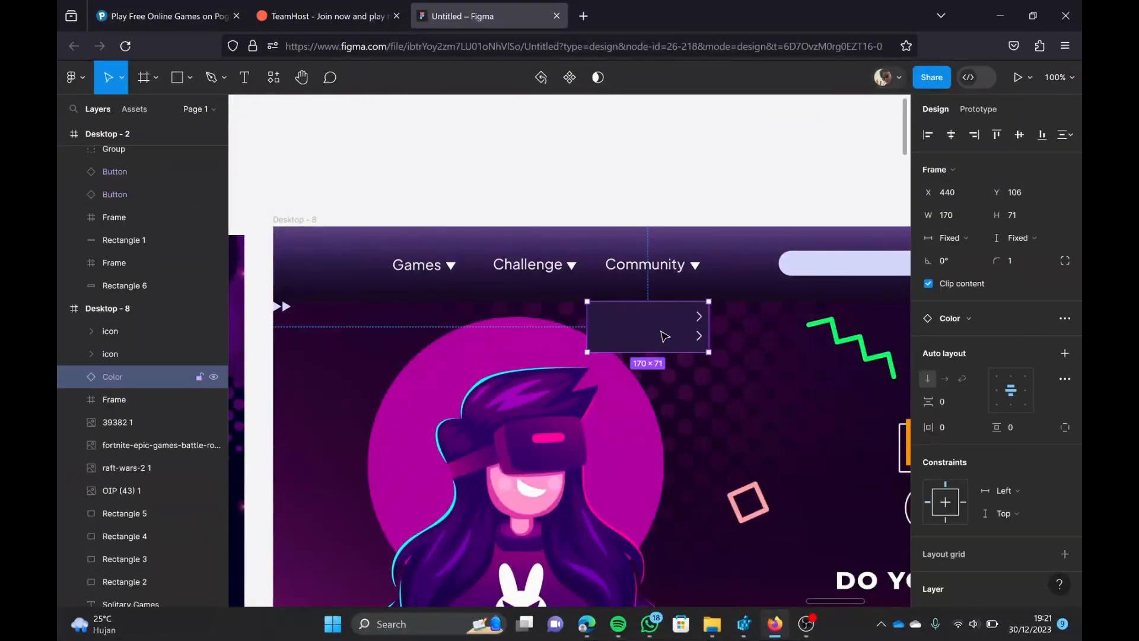
key("ctrl+v")
left_click_drag(553, 324, 648, 320)
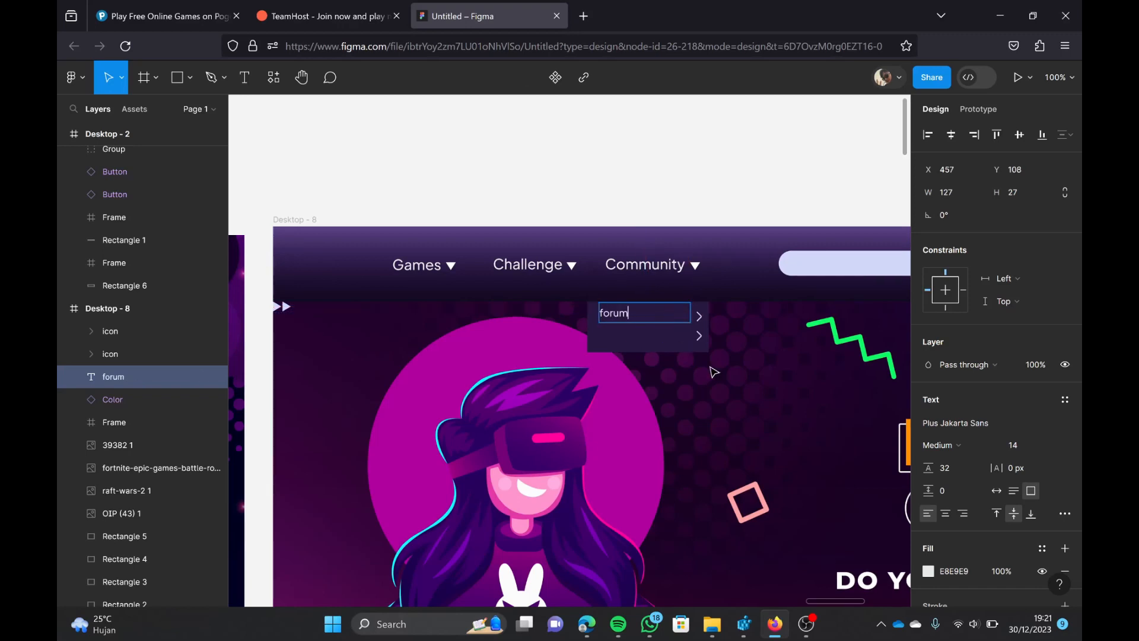
Step: Place a second forum entry below the first in the Community dropdown of Desktop - 8
key("Escape")
left_click_drag(651, 321, 624, 321)
left_click(669, 404)
key("ctrl+z")
left_click_drag(506, 357, 562, 414)
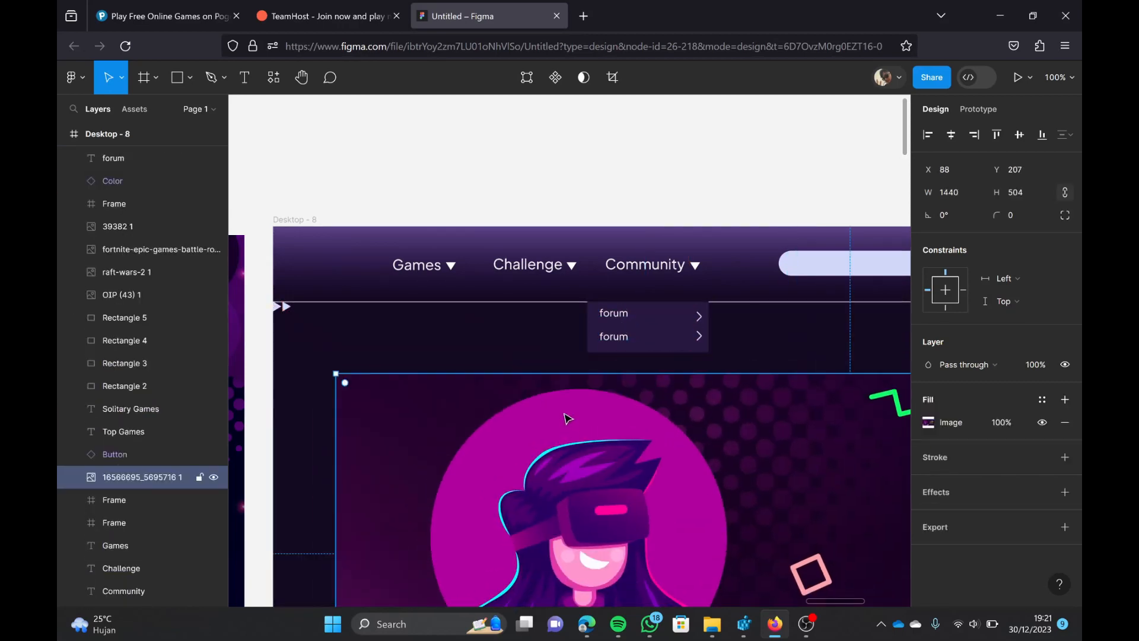
key("ctrl+z")
Step: Shift both entries inside the Community dropdown of Desktop - 8 and change the lower forum entry to Blog
left_click(615, 314)
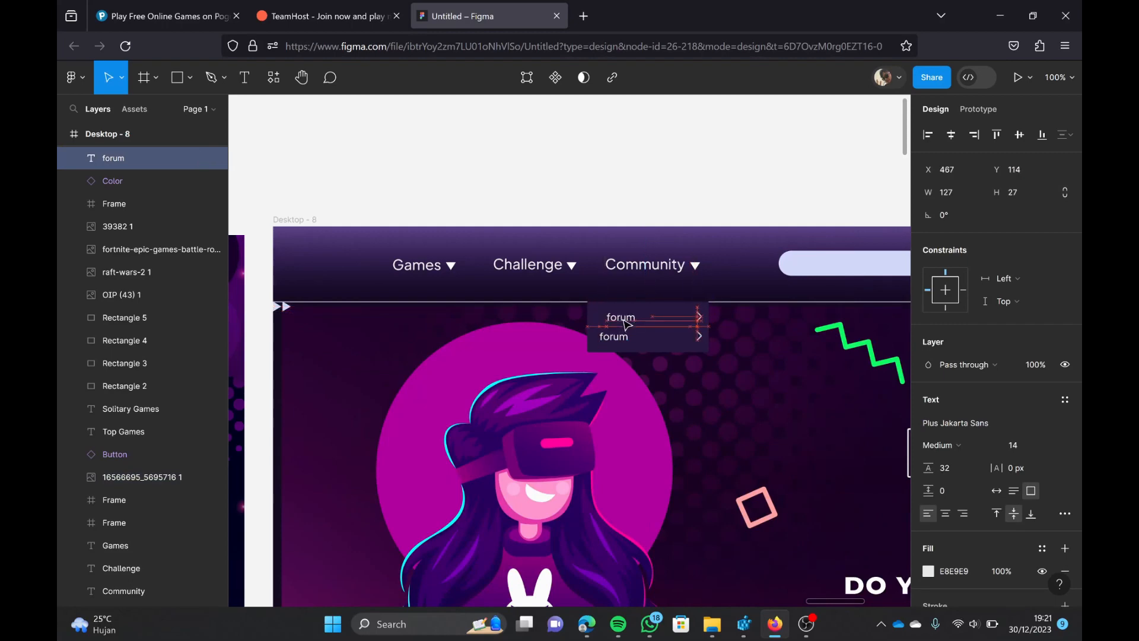
left_click_drag(624, 323, 634, 341)
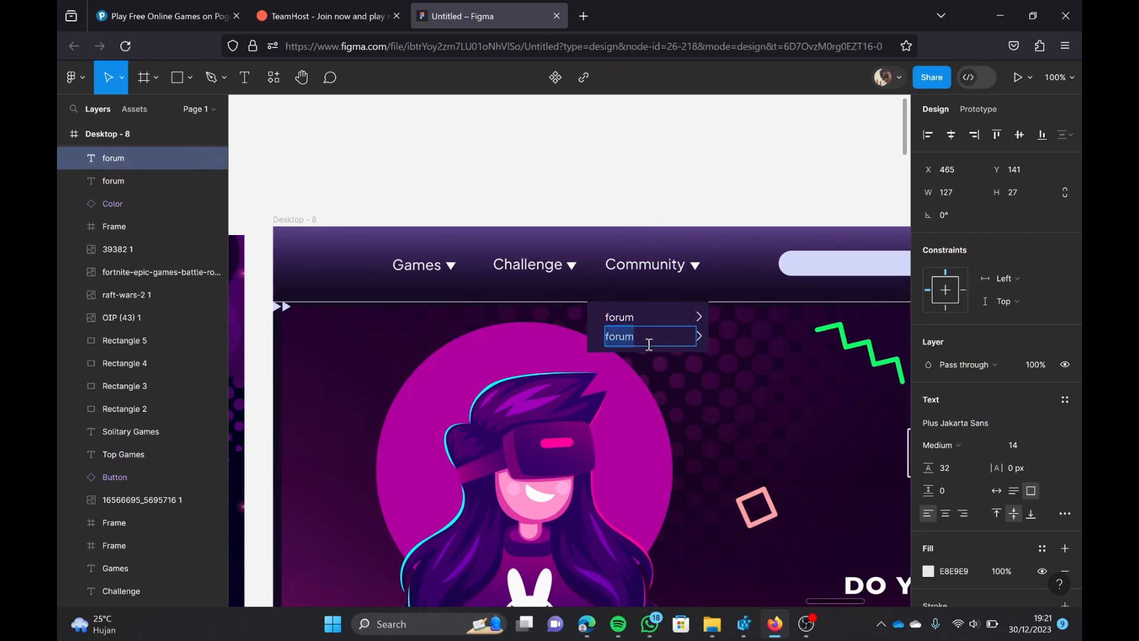
key("Escape")
left_click(703, 434)
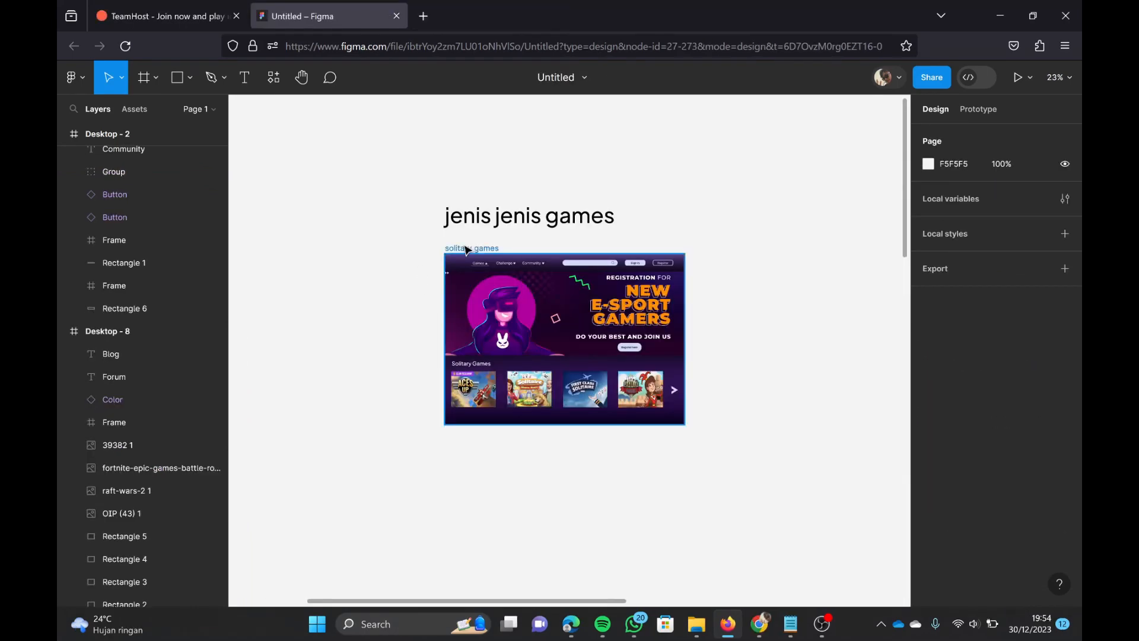
Step: Duplicate the solitary games frame beside the original and rename the copy word games
key("ctrl+d")
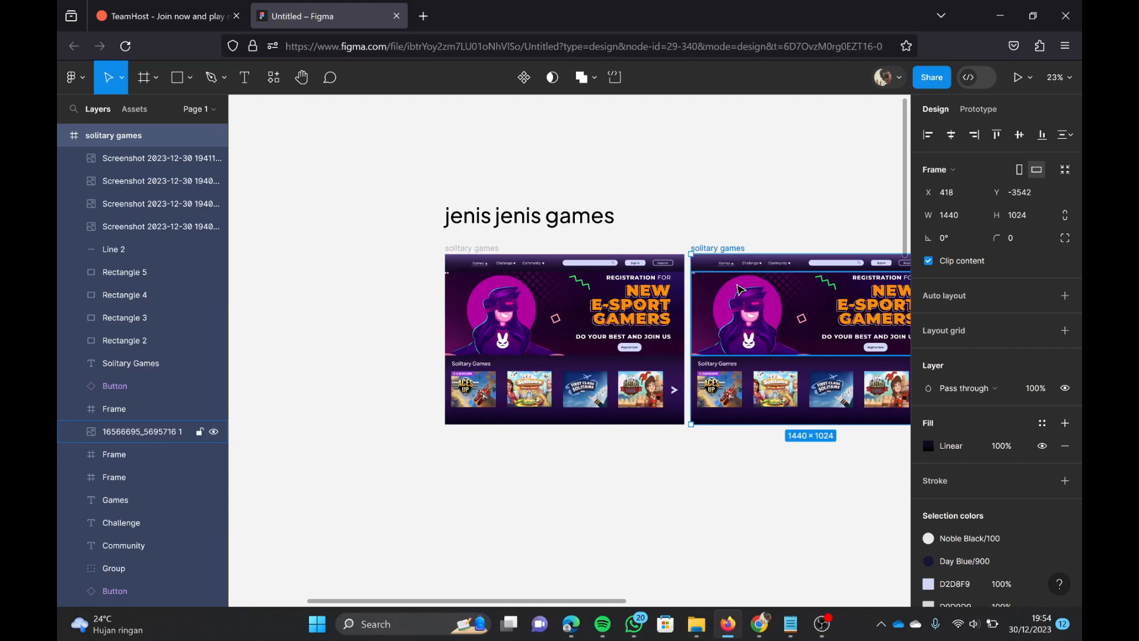
left_click(736, 363)
scroll(612, 436, "down", 10)
scroll(612, 436, "up", 10)
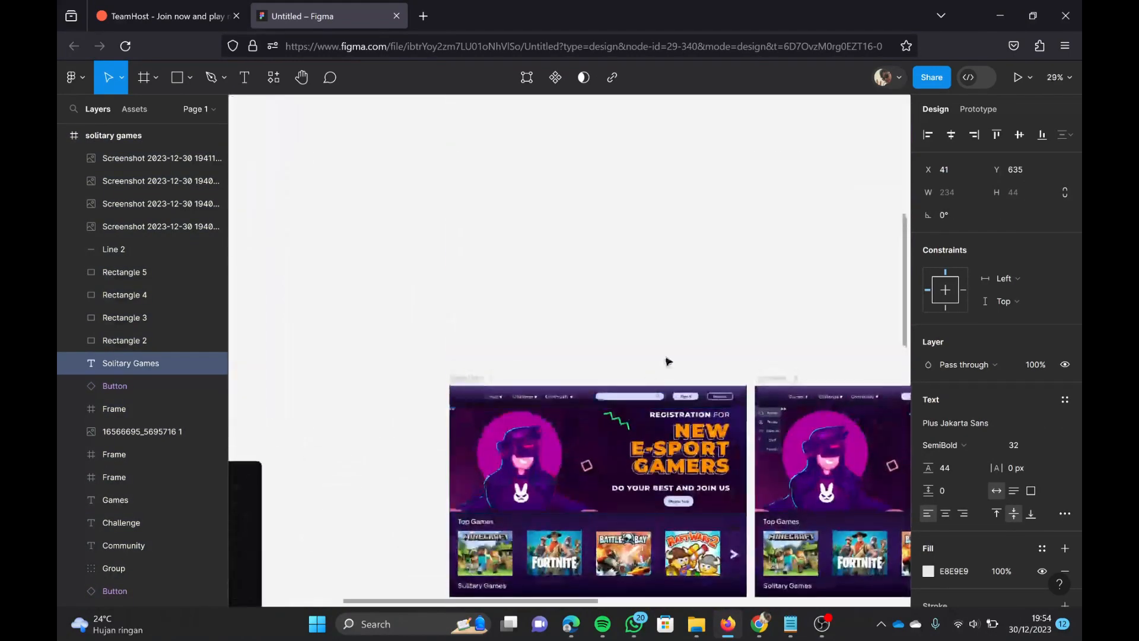
left_click(638, 297)
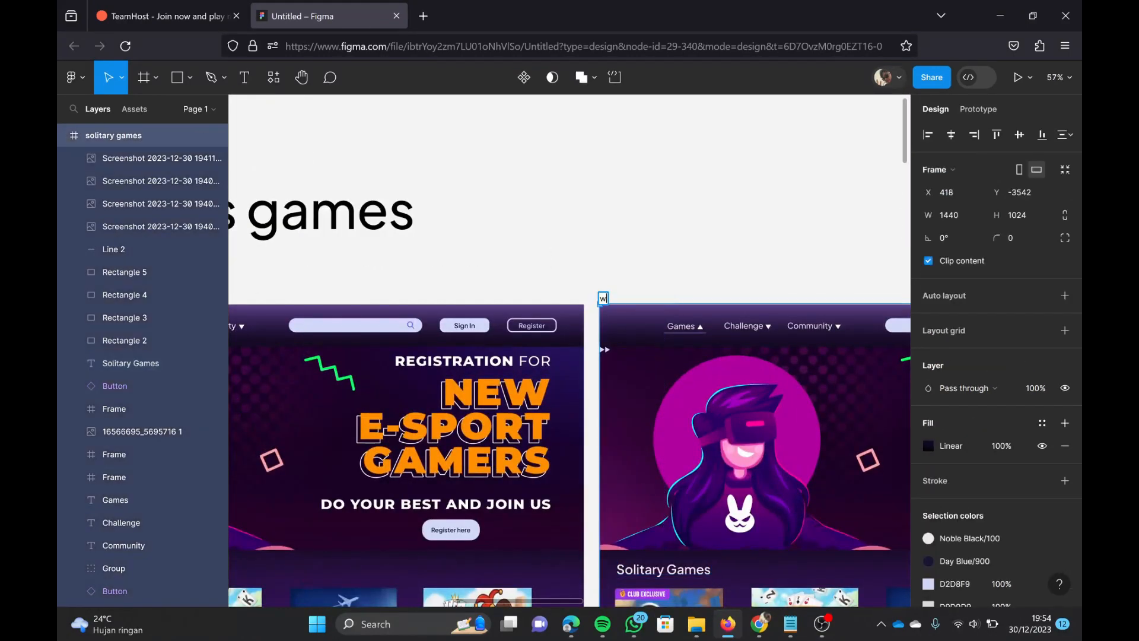
Step: Change the Solitary Games heading in the word games frame to Word Games
scroll(674, 295, "down", 4)
double_click(653, 354)
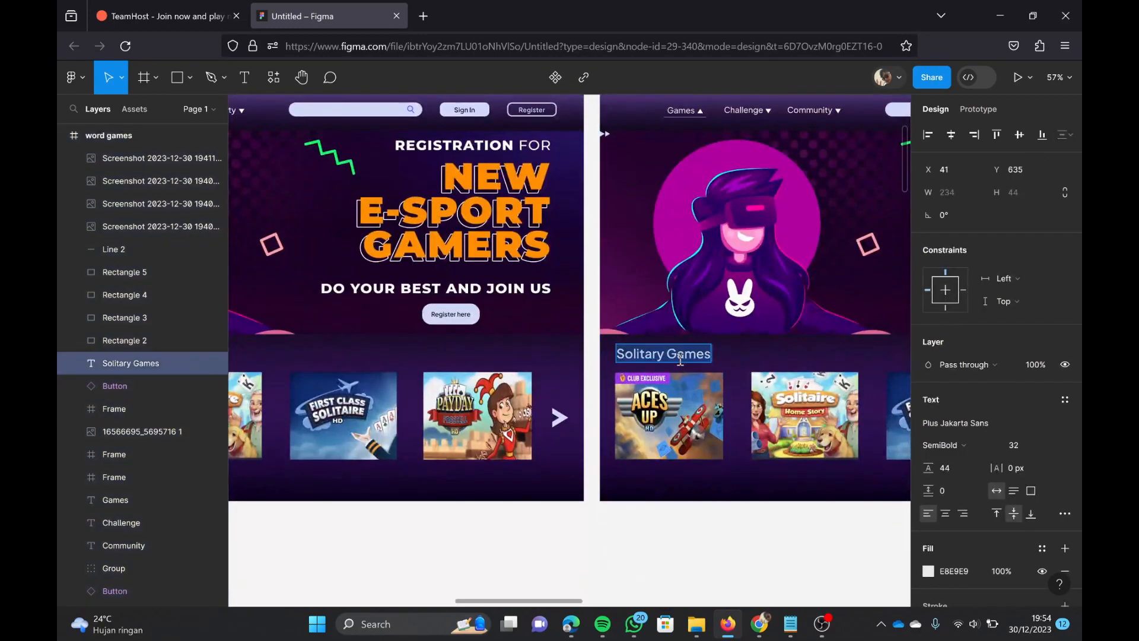
type("wor")
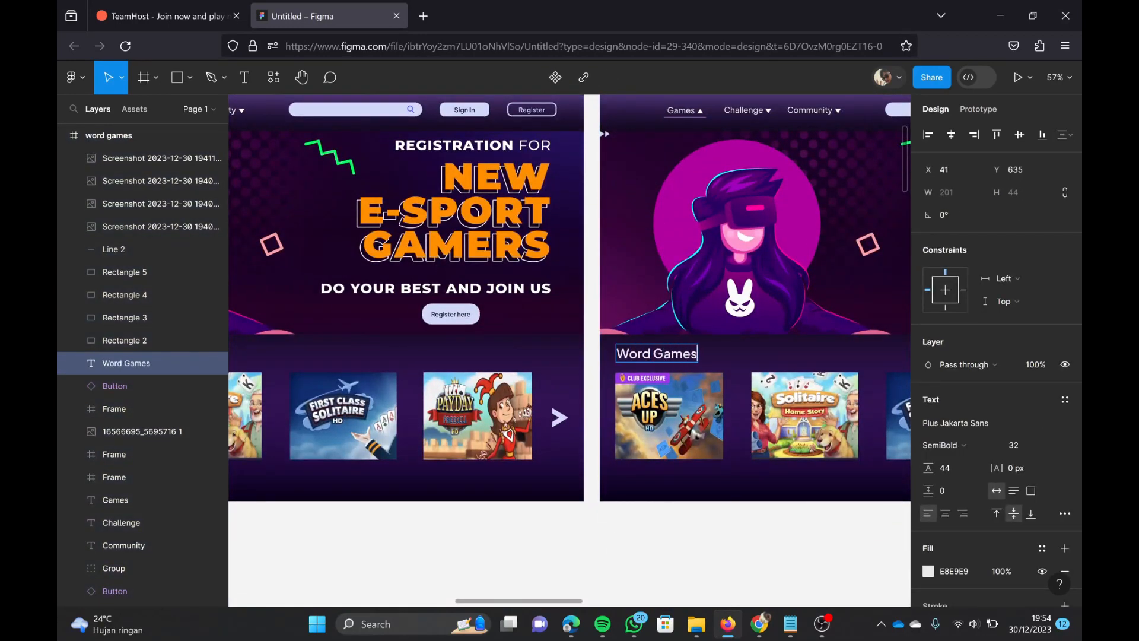
left_click(762, 560)
scroll(762, 557, "down", 5)
Step: Switch to the photos folder in File Explorer and import its four word-game screenshots onto the Figma canvas
key("alt+Tab")
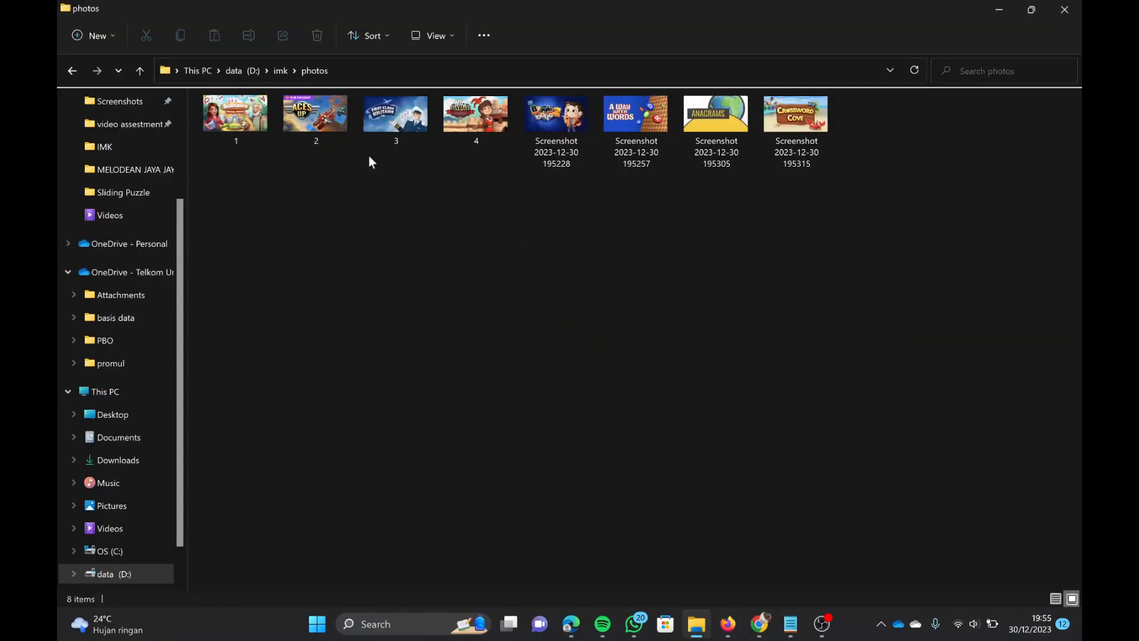
left_click_drag(716, 4, 901, 188)
left_click_drag(747, 389, 415, 503)
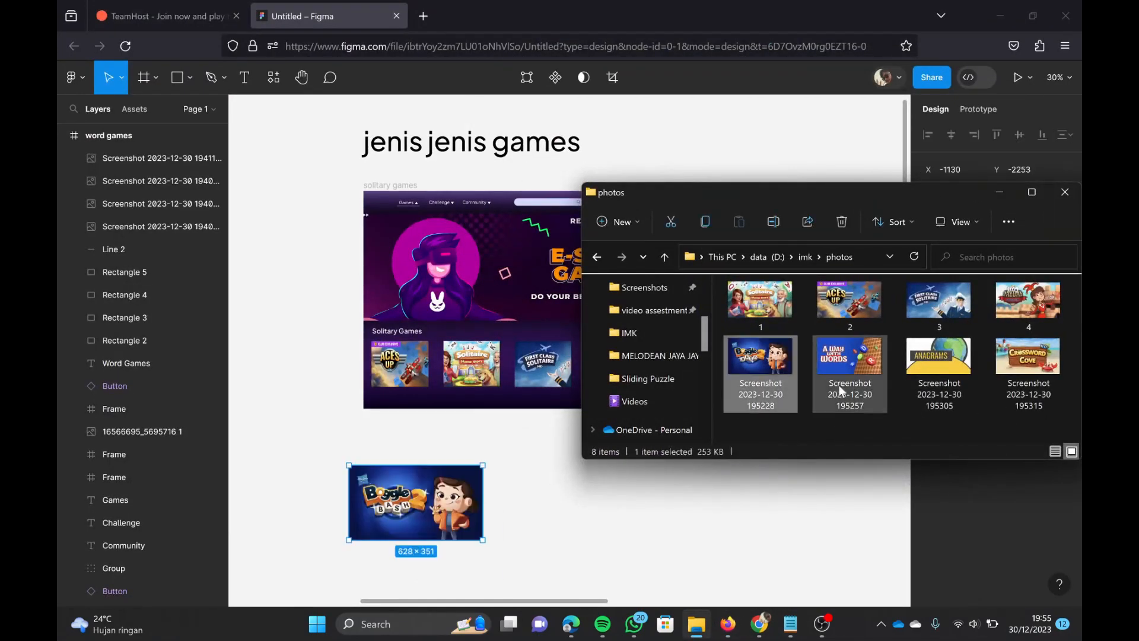
left_click_drag(838, 384, 617, 522)
left_click_drag(938, 356, 792, 536)
left_click_drag(1028, 356, 327, 427)
left_click(999, 192)
Step: Delete the four solitaire game images from the word games frame, leaving the grey placeholder rectangles
left_click_drag(689, 440, 481, 349)
left_click(510, 273)
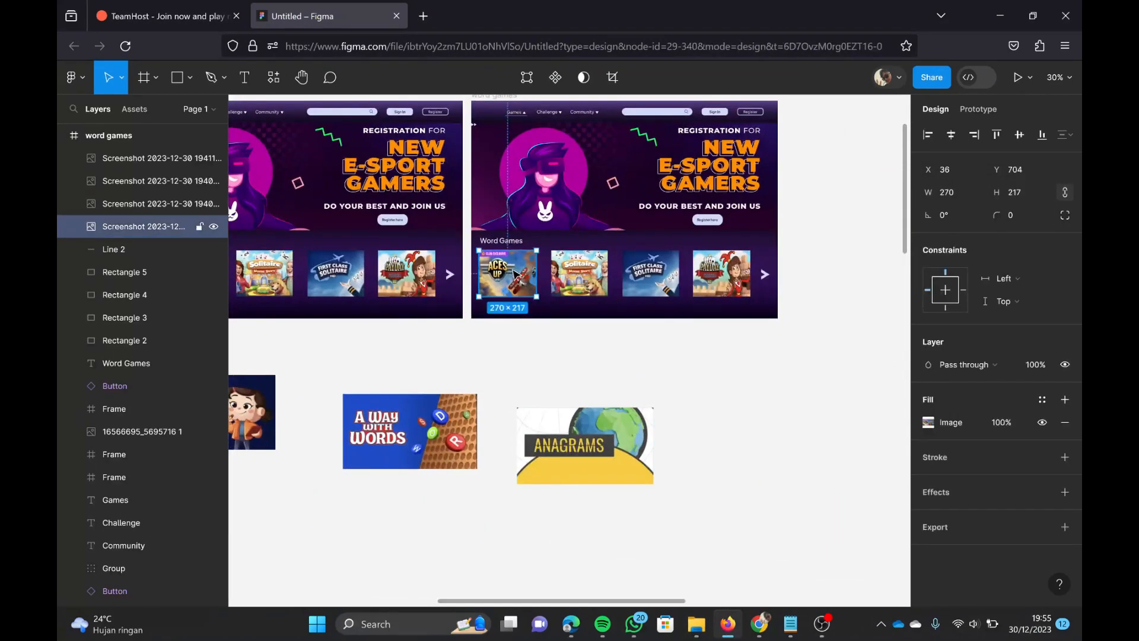
key("Delete")
left_click(579, 275)
key("Delete")
left_click(645, 283)
key("Delete")
left_click(703, 285)
key("Delete")
Step: Move the Crossword Cove image onto the first placeholder of the word games frame and set its image fill to Fit
scroll(696, 286, "left", 5)
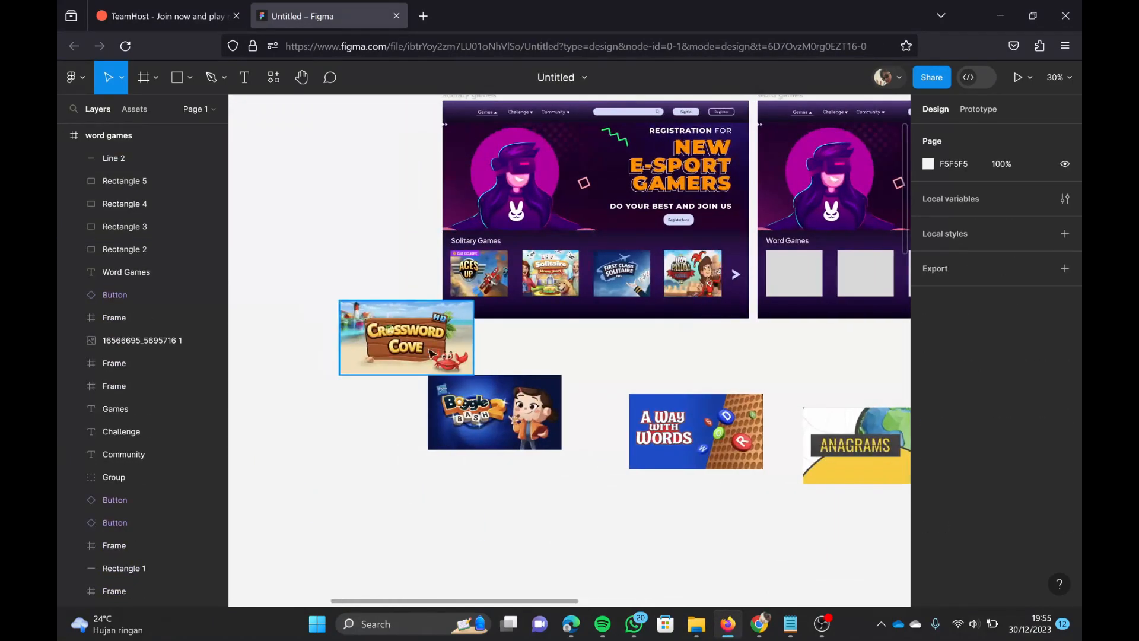
left_click_drag(414, 354, 843, 303)
right_click(835, 303)
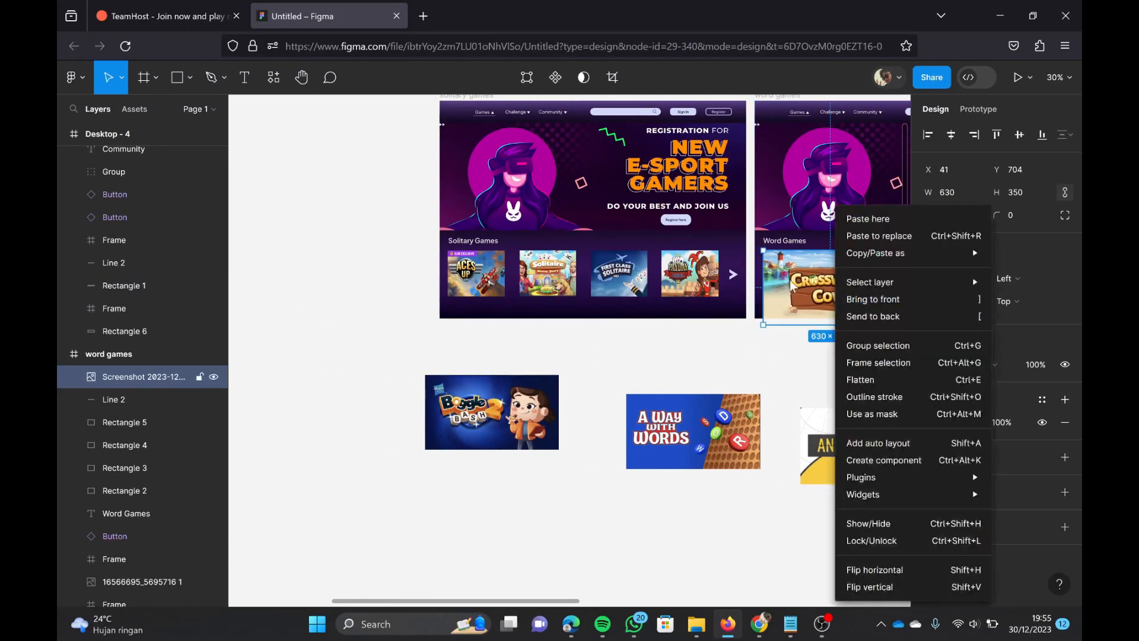
double_click(791, 282)
left_click(763, 298)
left_click(781, 315)
scroll(692, 353, "right", 3)
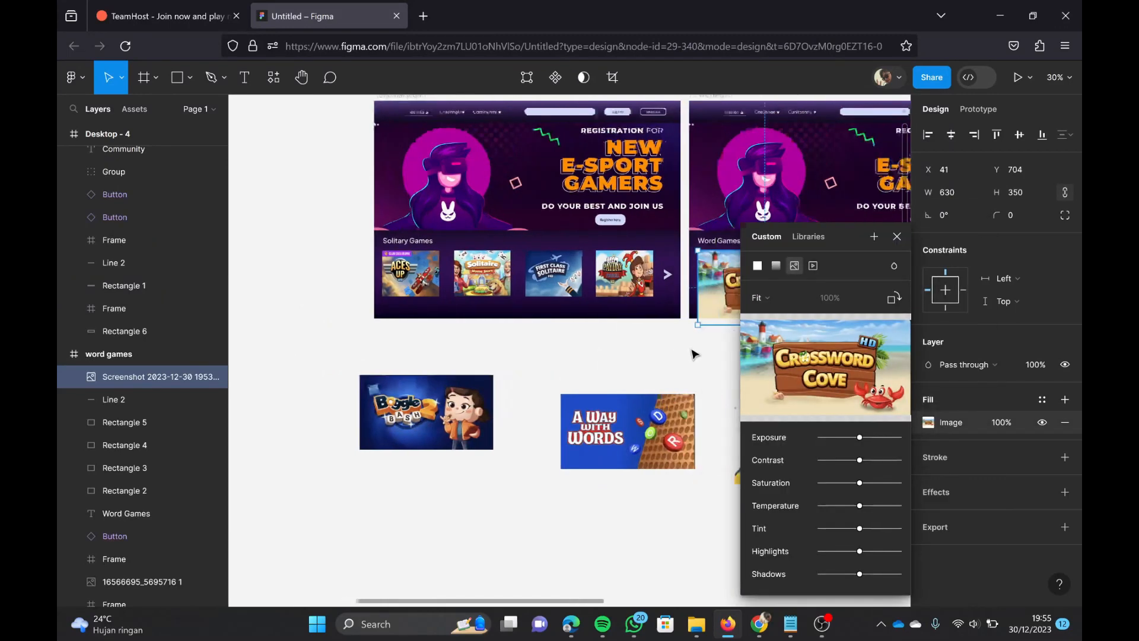
Step: Resize the Crossword Cove image to about 267 × 217 over the first placeholder
left_click(692, 353)
left_click(695, 308)
left_click_drag(713, 324, 629, 287)
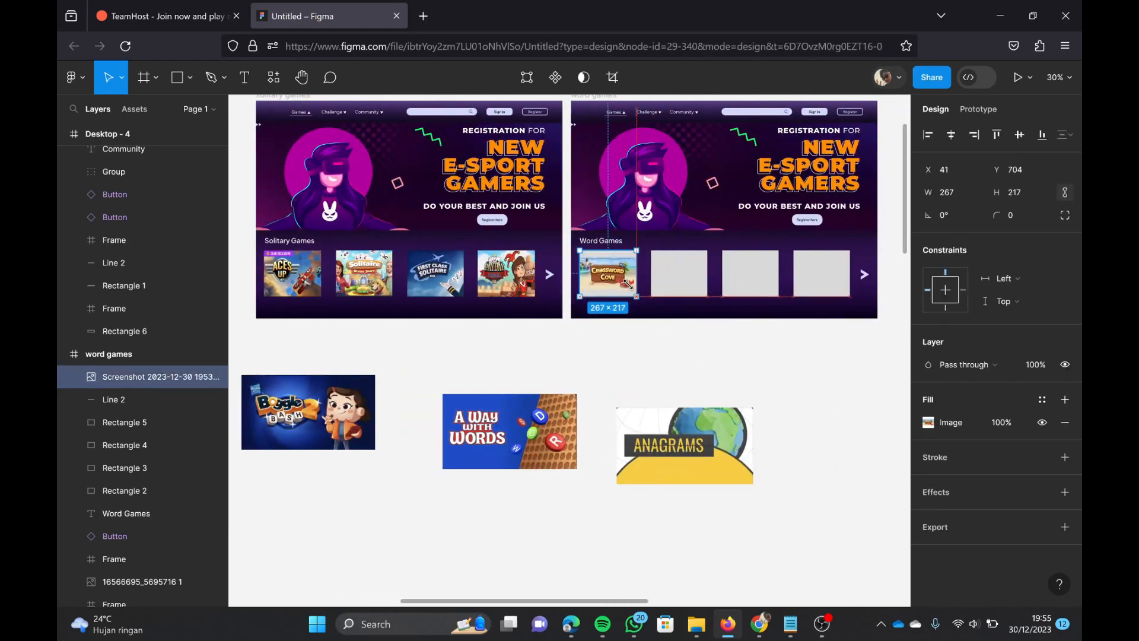
left_click(663, 362)
scroll(664, 362, "up", 3)
left_click_drag(573, 173, 571, 176)
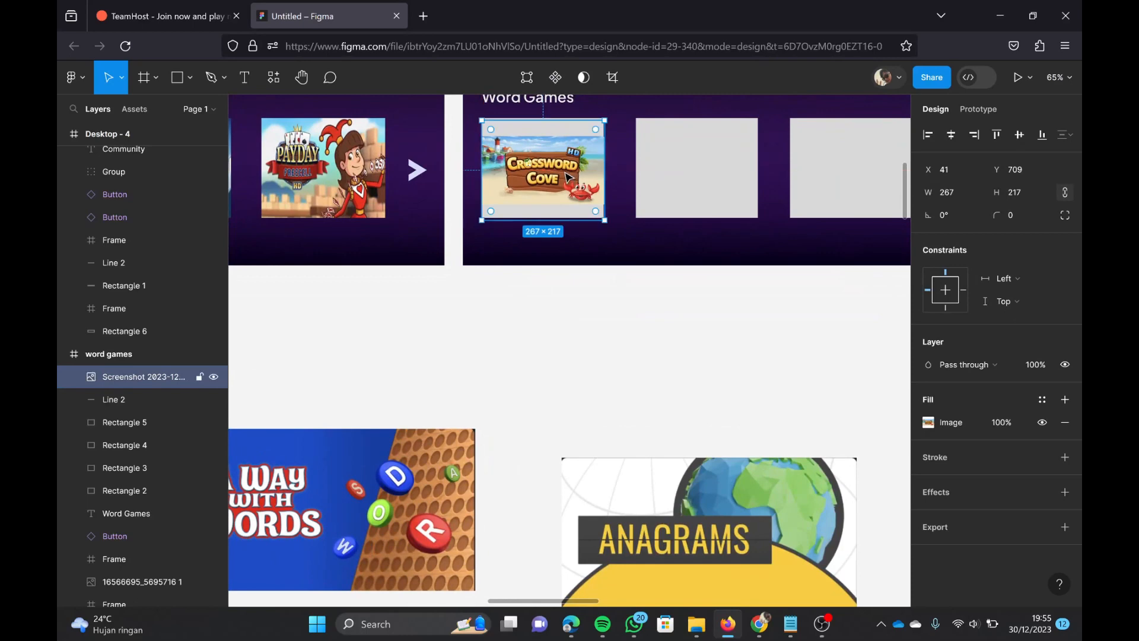
Step: Change the Crossword Cove image fill to Crop and resize the image to about 265 × 217
double_click(570, 177)
left_click(759, 297)
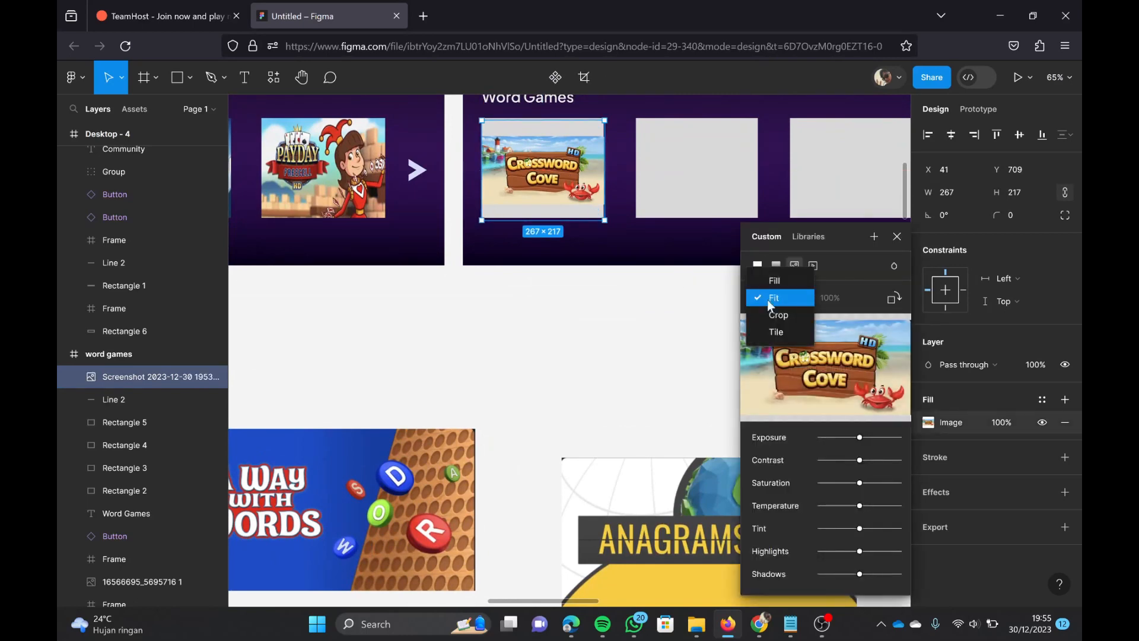
left_click(761, 311)
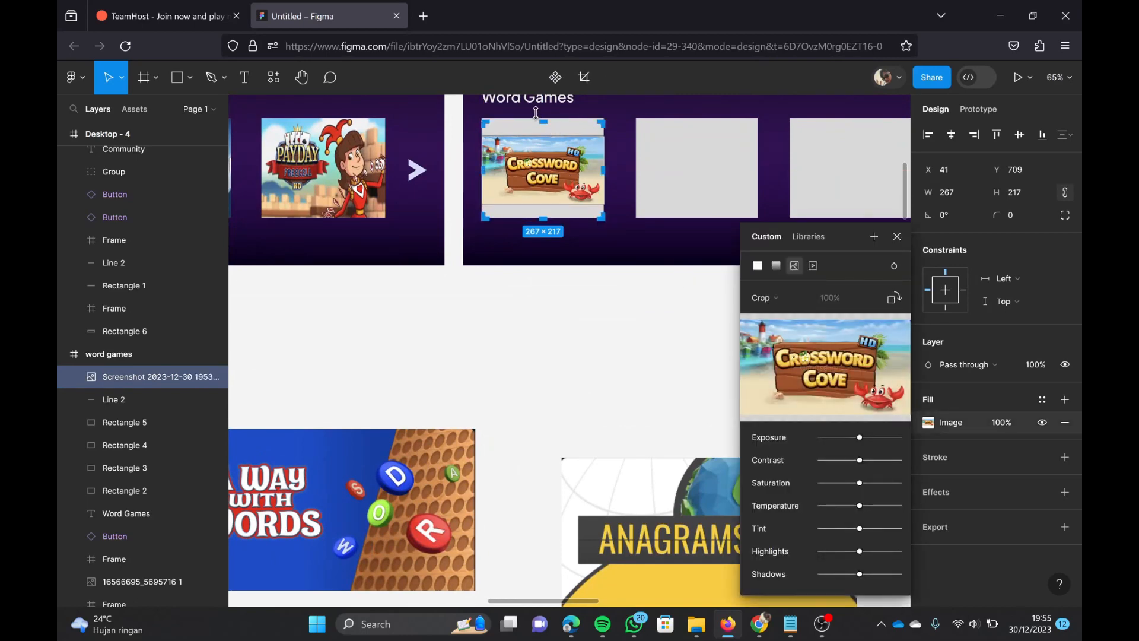
left_click_drag(546, 207, 528, 167)
left_click(595, 329)
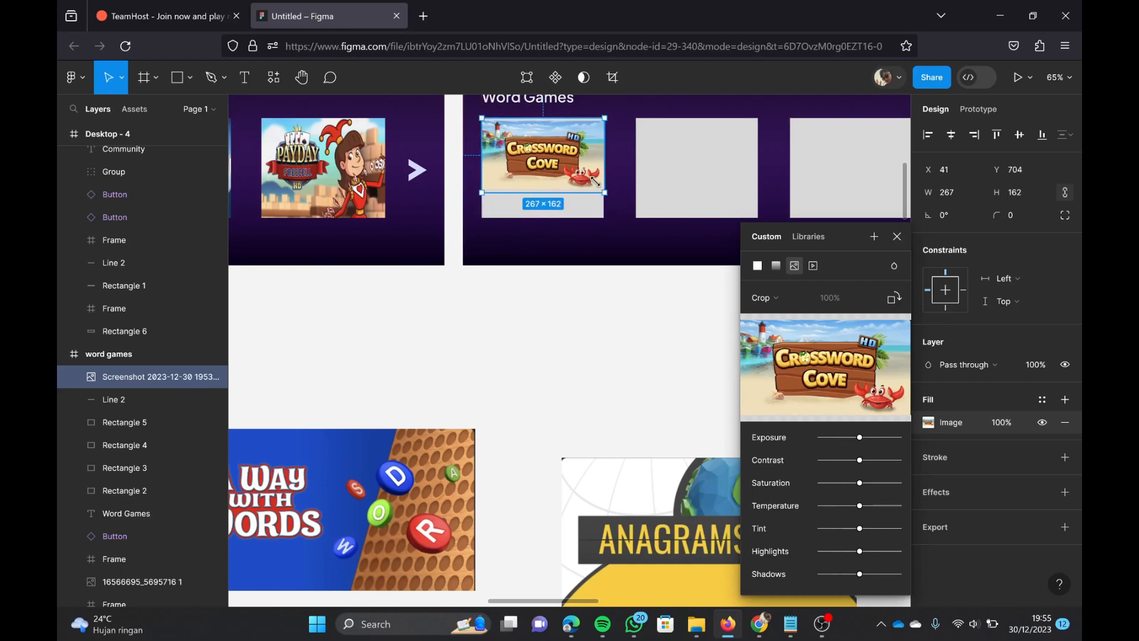
left_click_drag(595, 181, 593, 206)
left_click(609, 310)
Step: Readjust the Crossword Cove image's crop and size so the picture covers the whole first placeholder
left_click(552, 177)
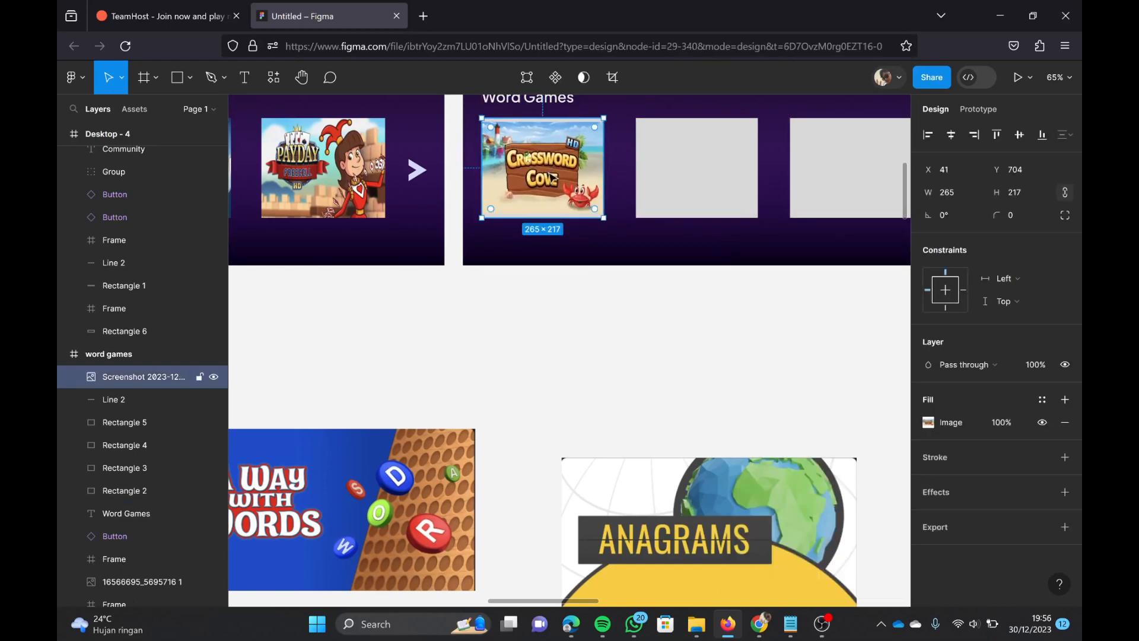
double_click(549, 172)
left_click(782, 300)
left_click(781, 295)
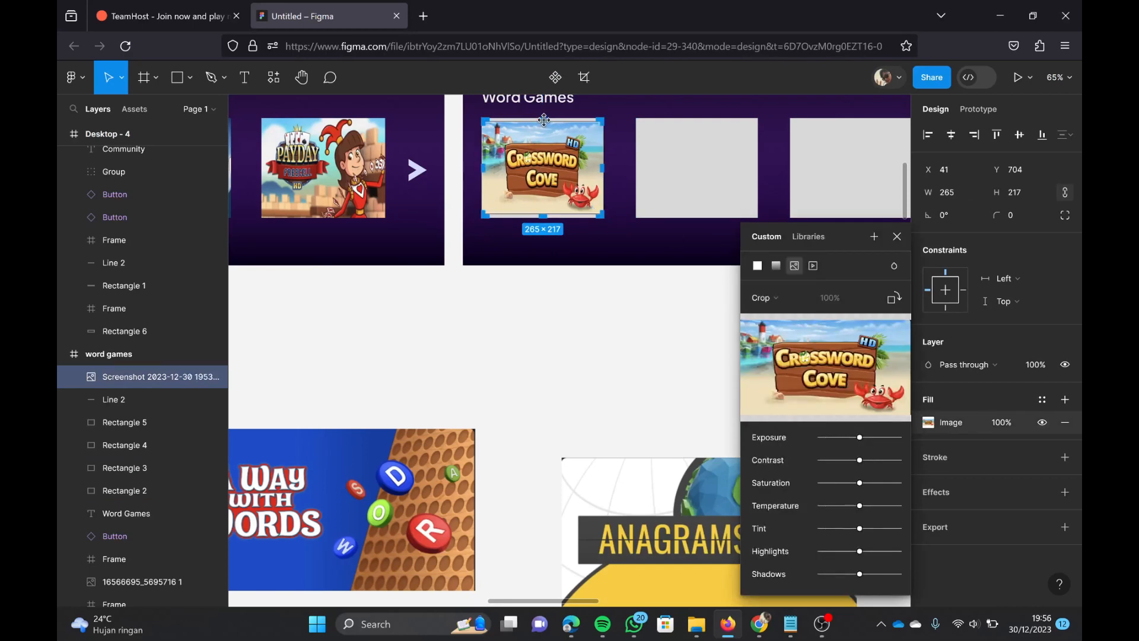
left_click_drag(541, 206, 543, 200)
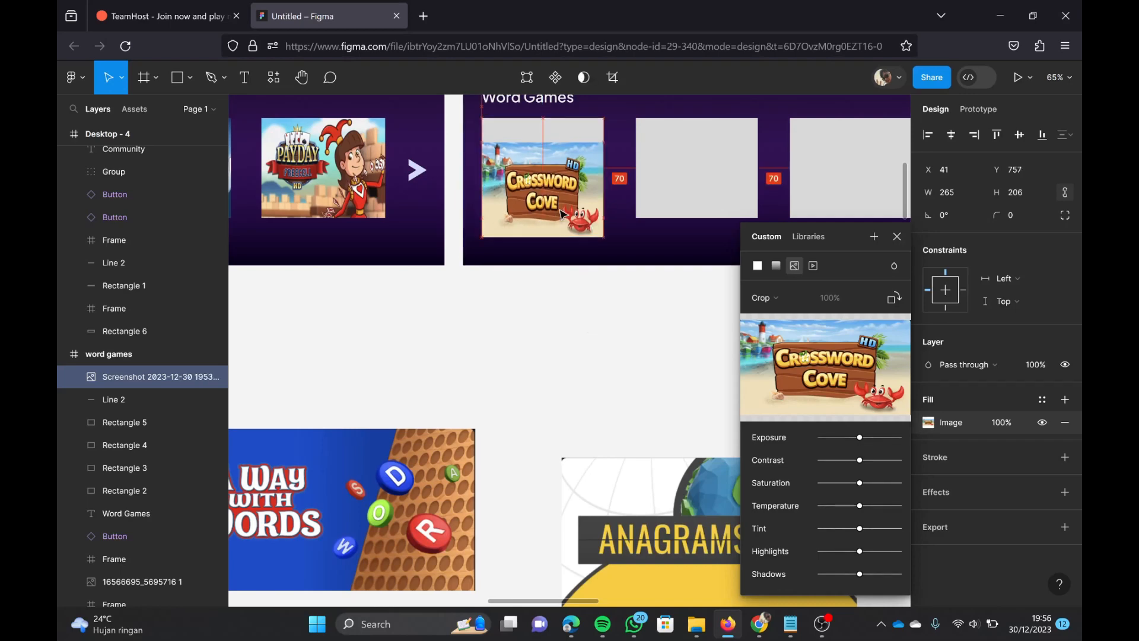
left_click_drag(593, 204, 596, 206)
left_click(599, 262)
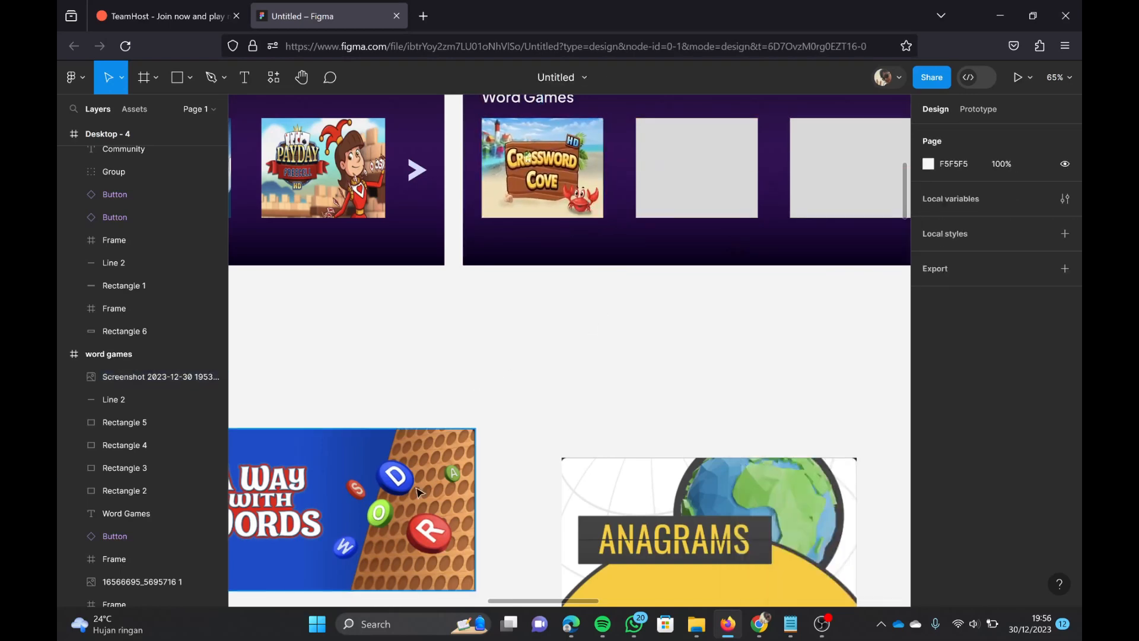
Step: Place the A Way with Words image on the second placeholder with a Fit fill, resized to about 274 × 217
left_click_drag(433, 500, 837, 185)
left_click(928, 422)
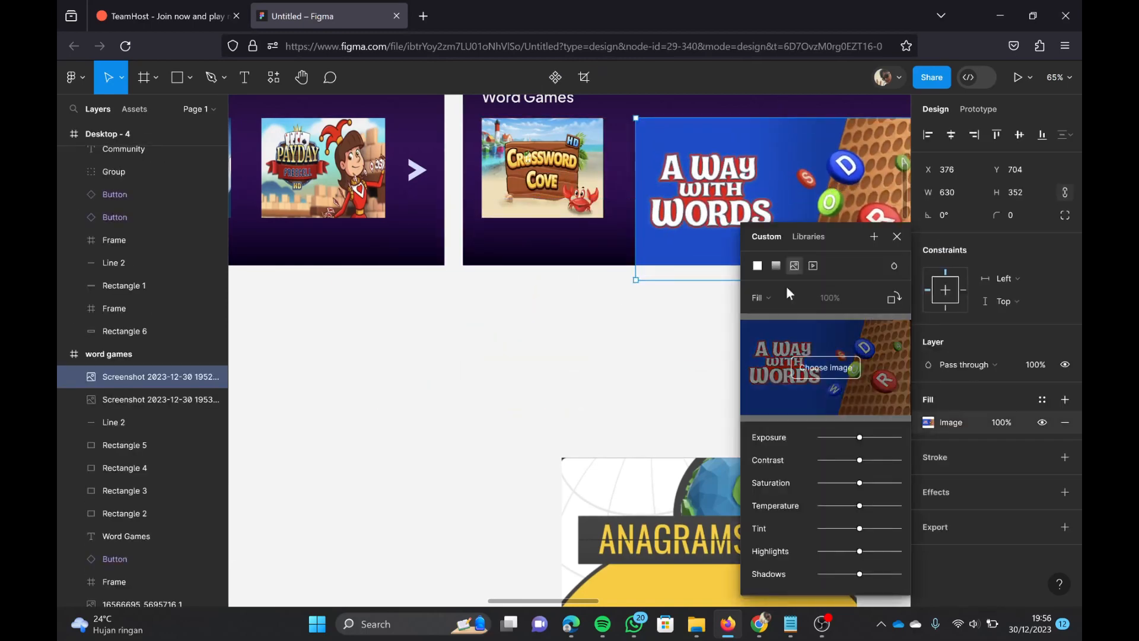
left_click(774, 298)
left_click(779, 315)
scroll(594, 336, "right", 5)
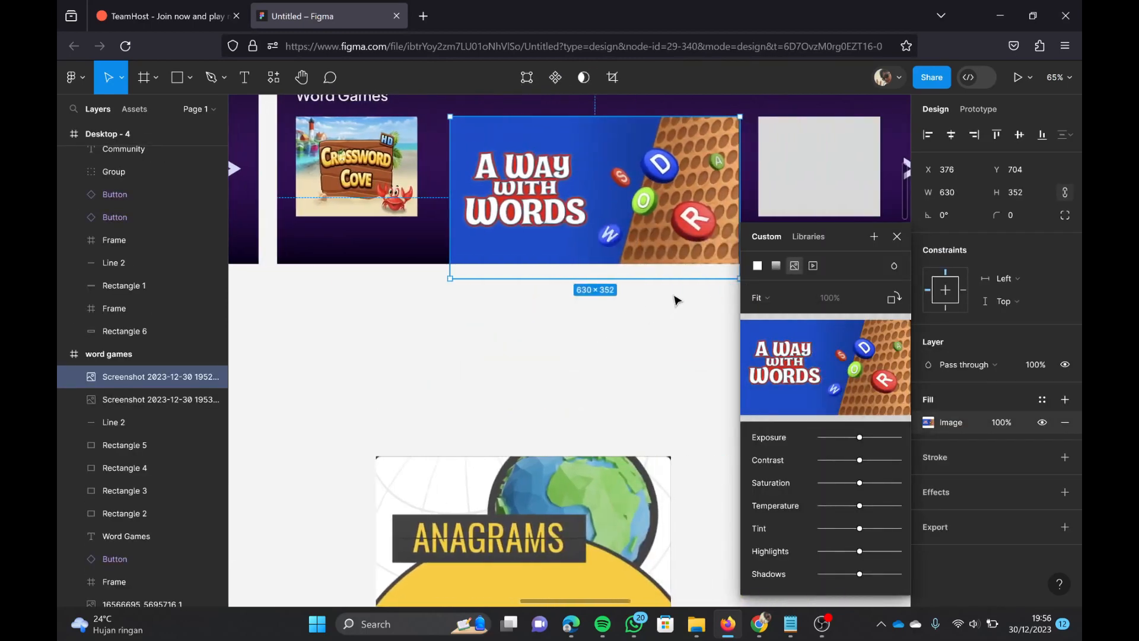
left_click_drag(715, 270, 559, 216)
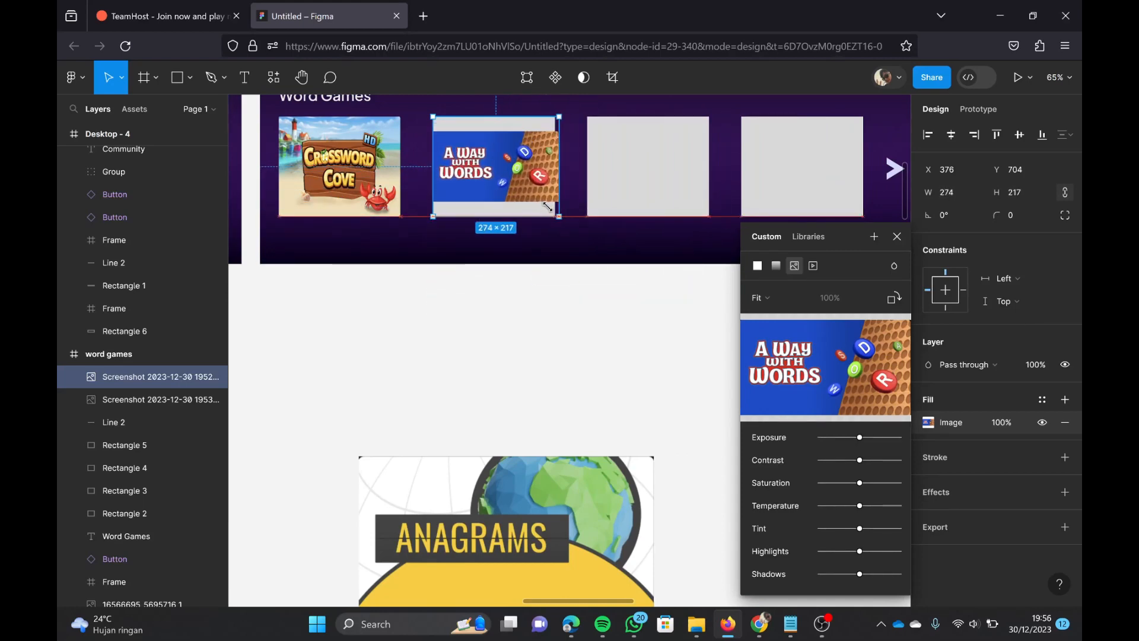
Step: Change the A Way with Words image fill to Crop and stretch the picture vertically to cover its frame
left_click(759, 297)
left_click(782, 315)
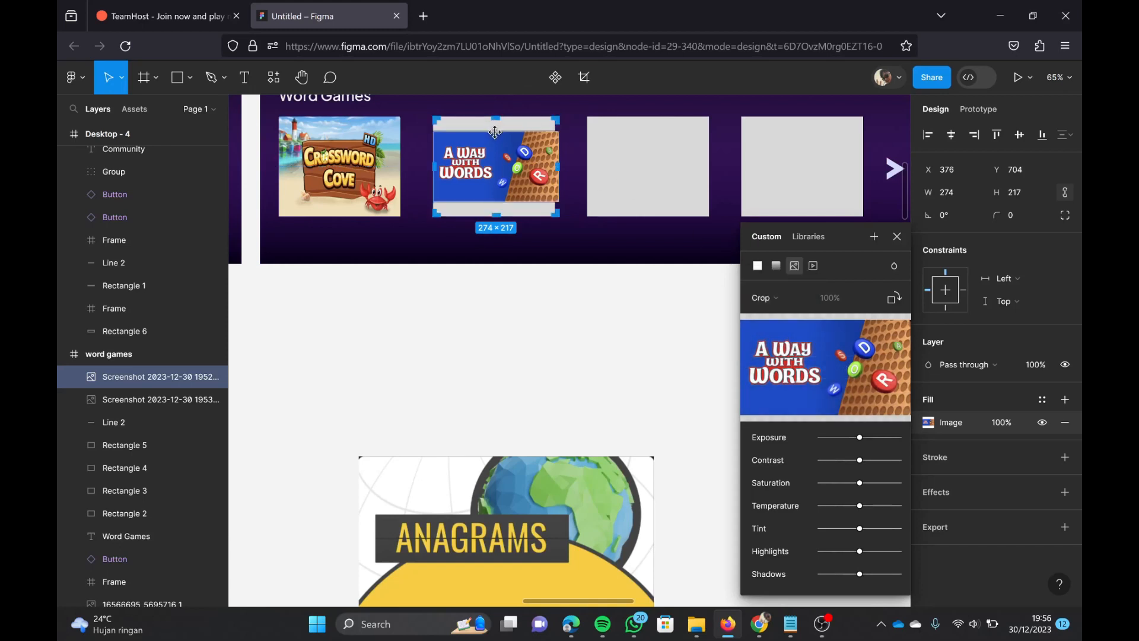
left_click_drag(496, 122, 497, 105)
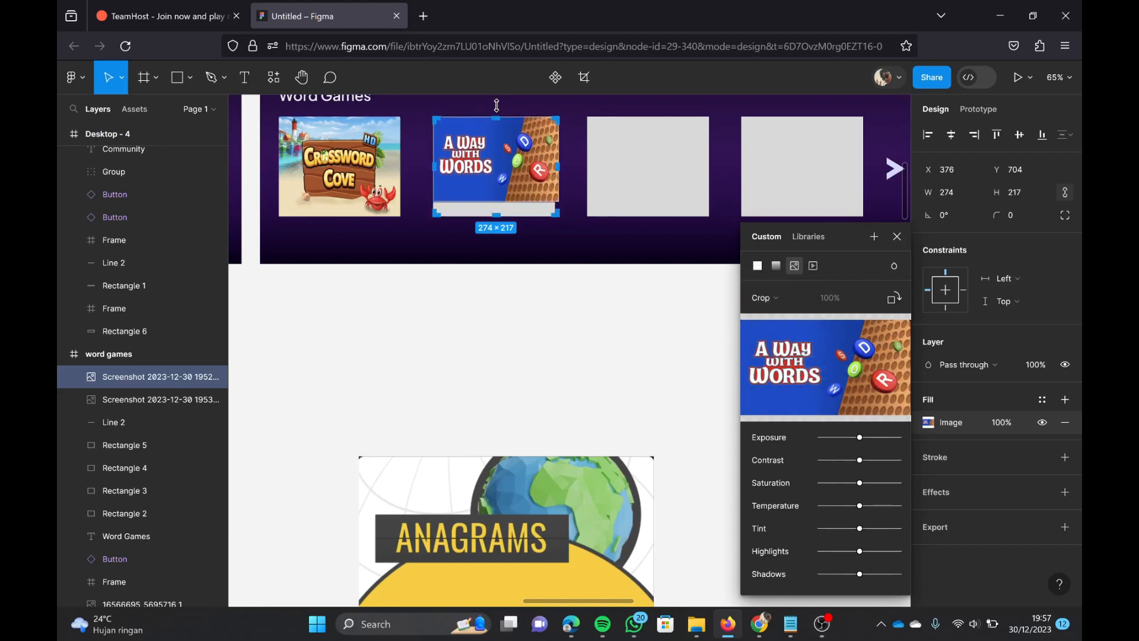
left_click_drag(499, 195, 499, 208)
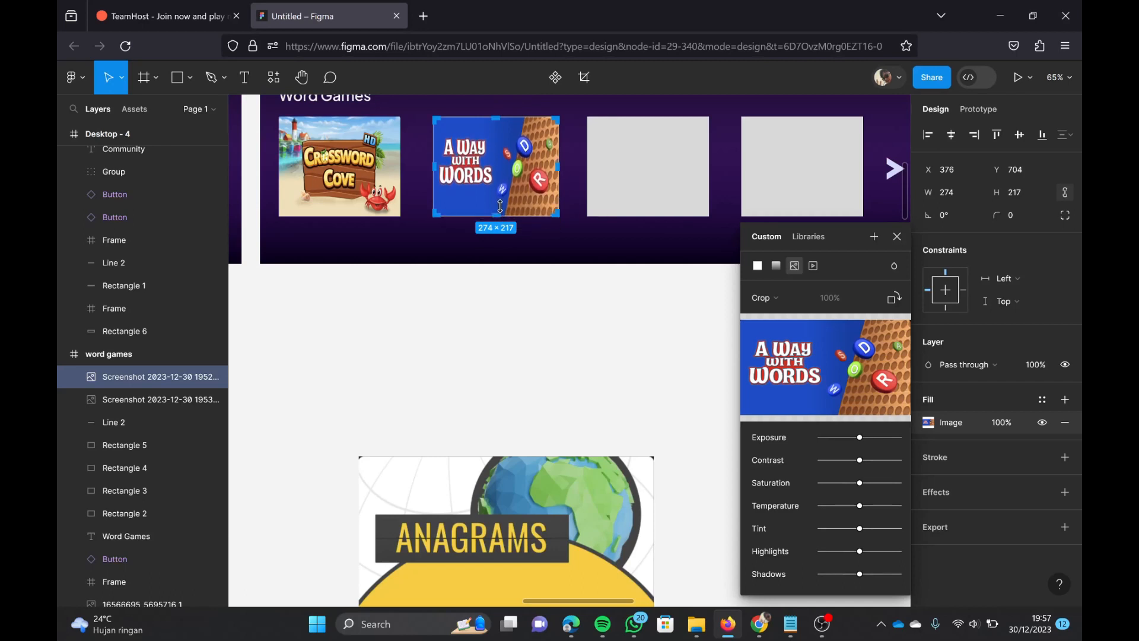
Step: Narrow the A Way with Words image so it matches the width of its placeholder
left_click(541, 303)
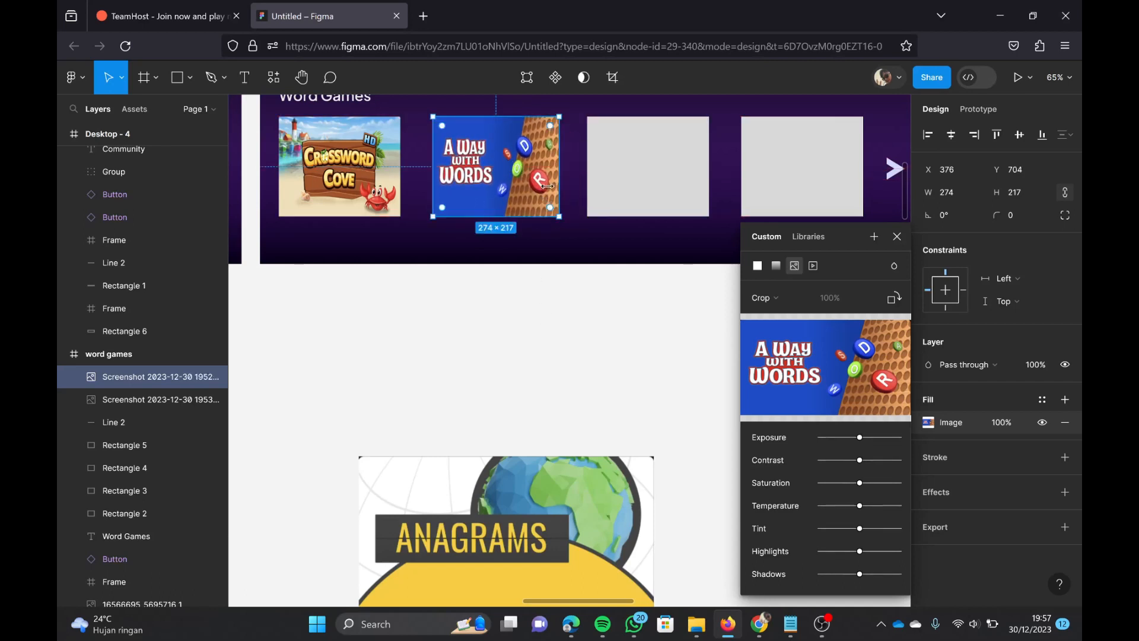
left_click(564, 195)
left_click(555, 210)
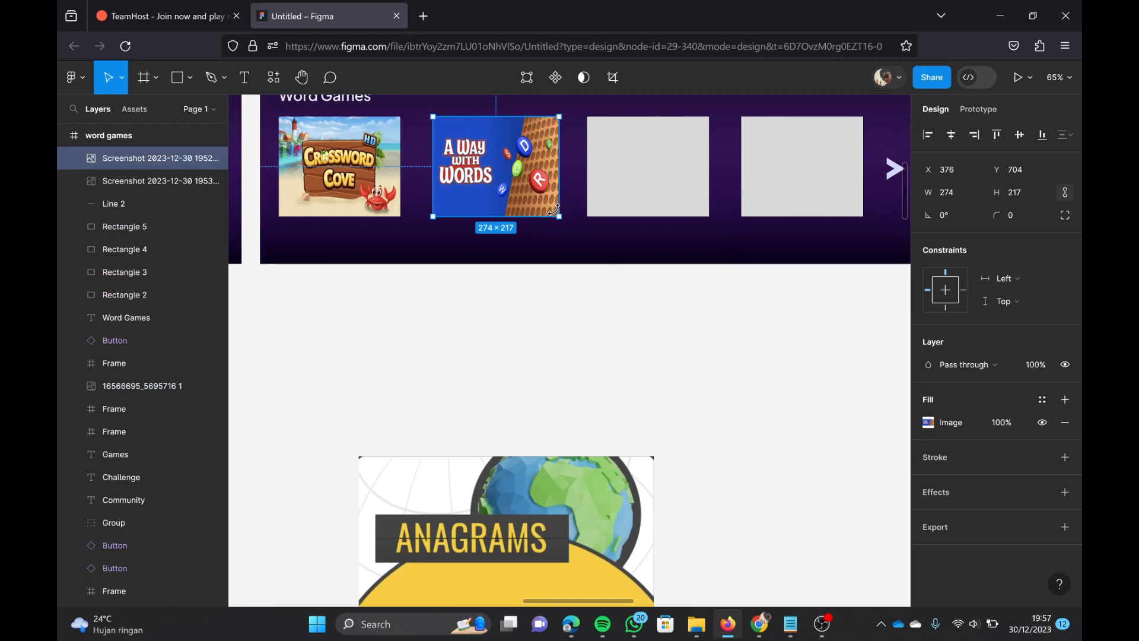
left_click_drag(549, 205, 544, 206)
left_click(585, 297)
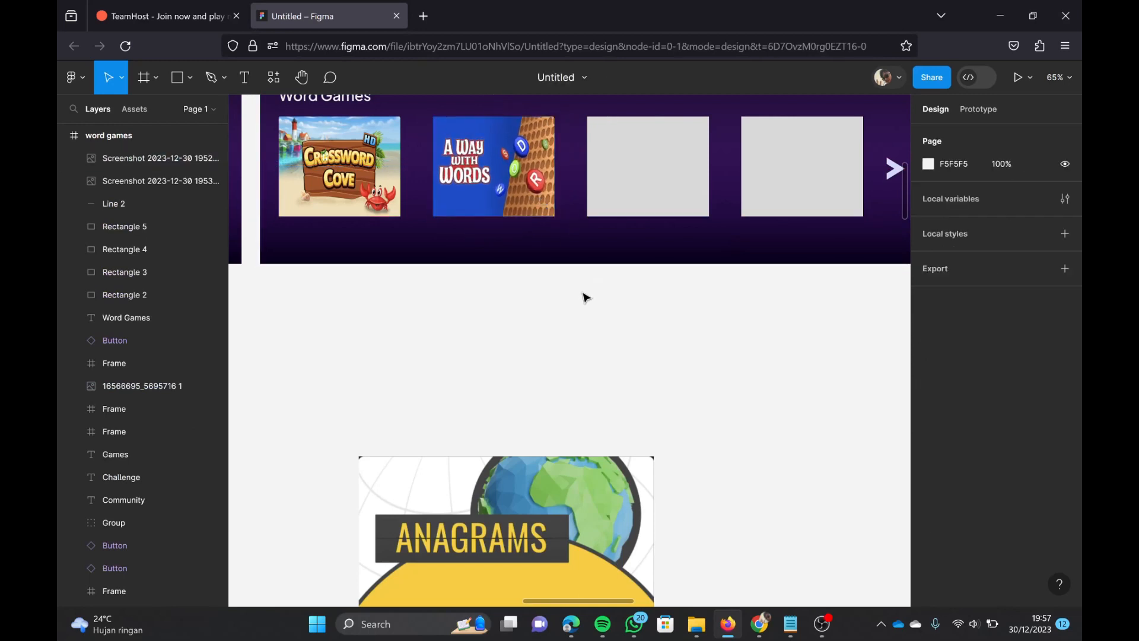
Step: Change the Anagrams image's fill mode to Crop
scroll(585, 292, "down", 3)
scroll(593, 356, "right", 1)
scroll(622, 415, "up", 1)
left_click(625, 455)
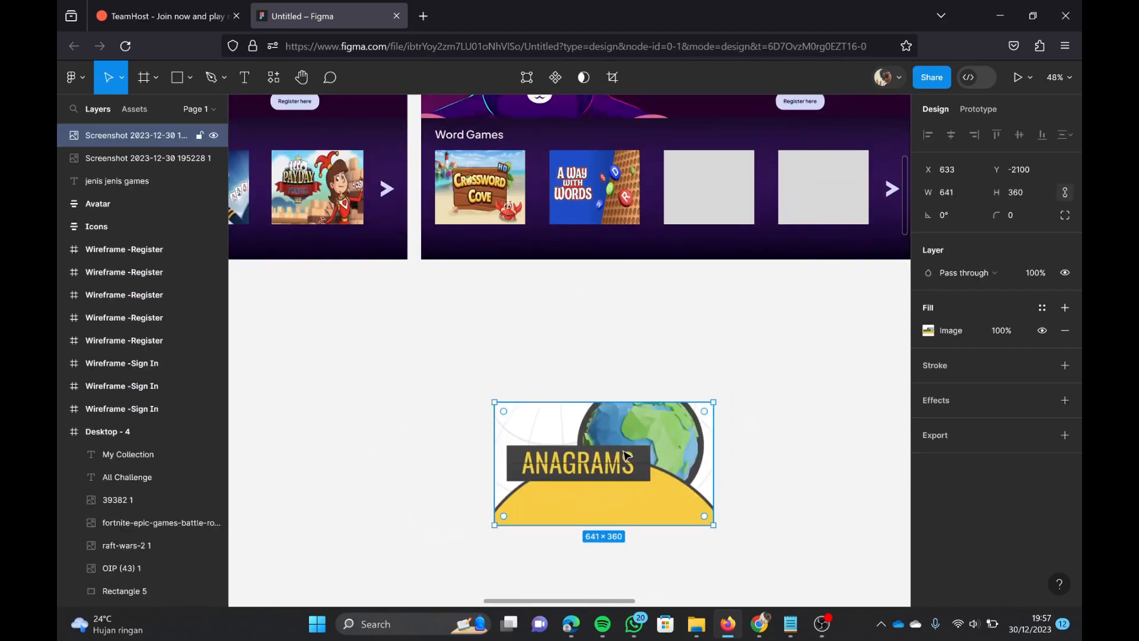
double_click(652, 456)
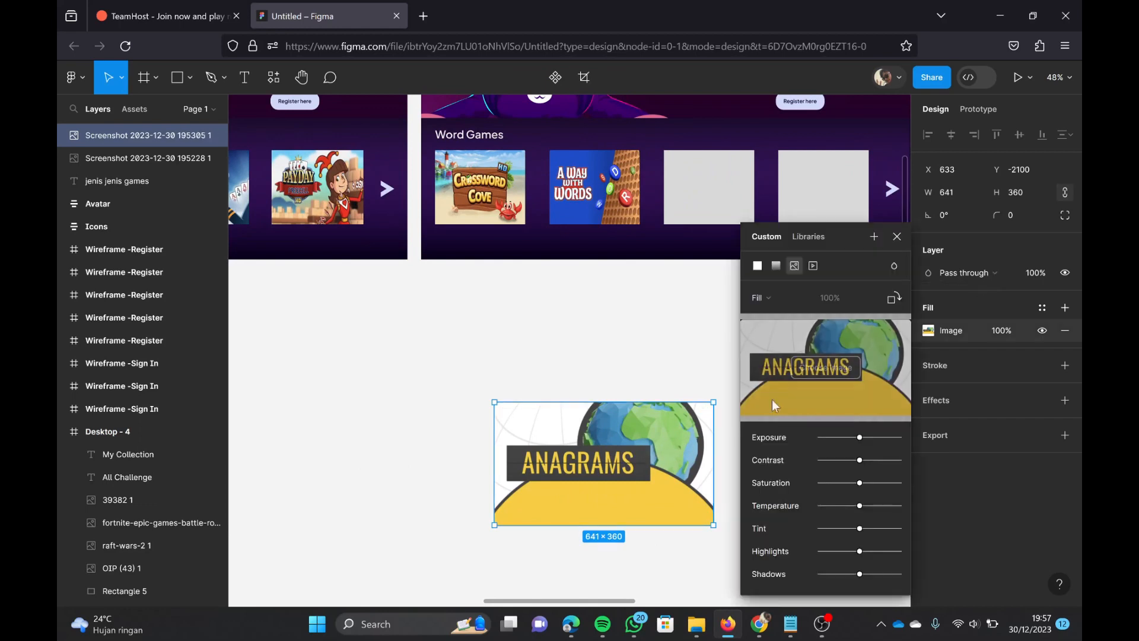
left_click(781, 297)
left_click(789, 337)
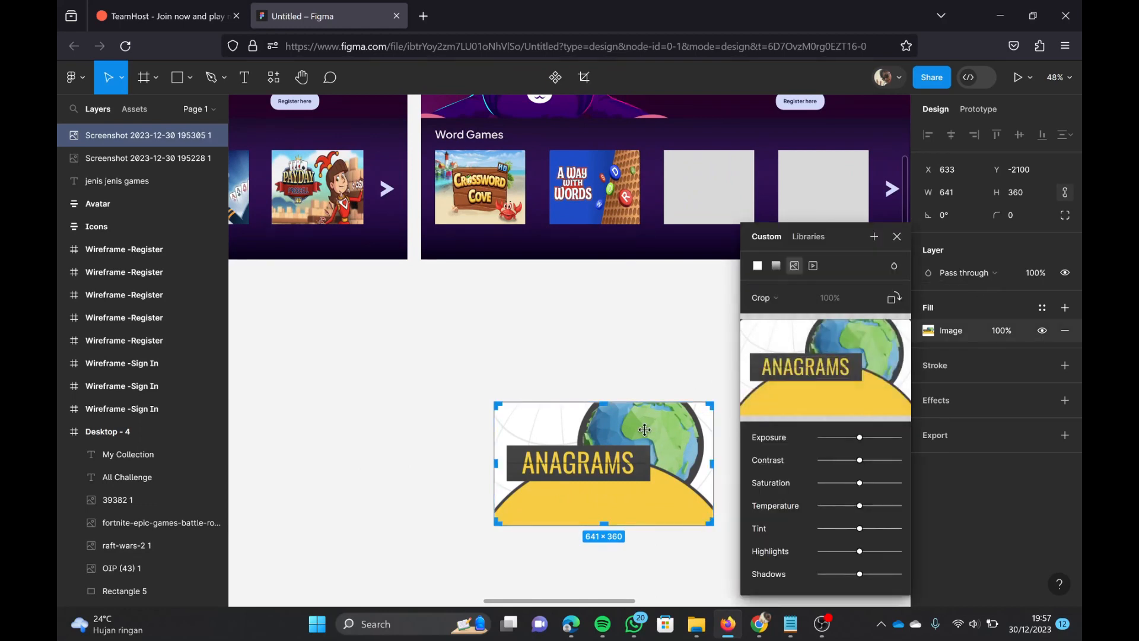
Step: Place the Anagrams image on the third Word Games placeholder and resize it to 265 × 217 to cover it
left_click(643, 324)
left_click_drag(567, 482, 584, 170)
scroll(740, 221, "right", 3)
scroll(741, 222, "down", 1)
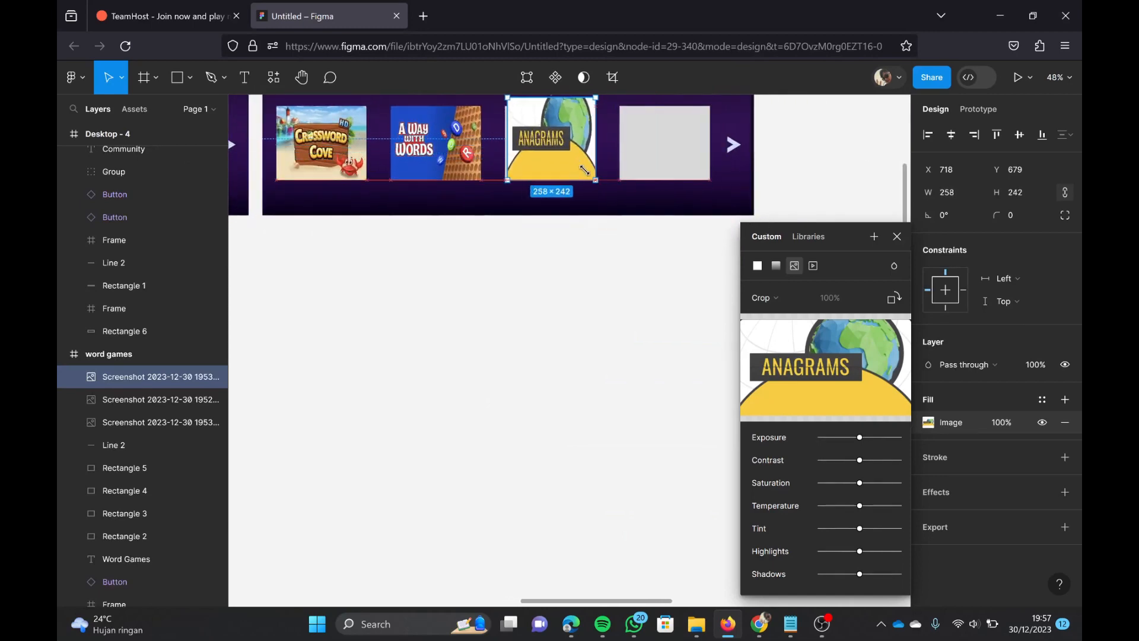
scroll(504, 119, "up", 3)
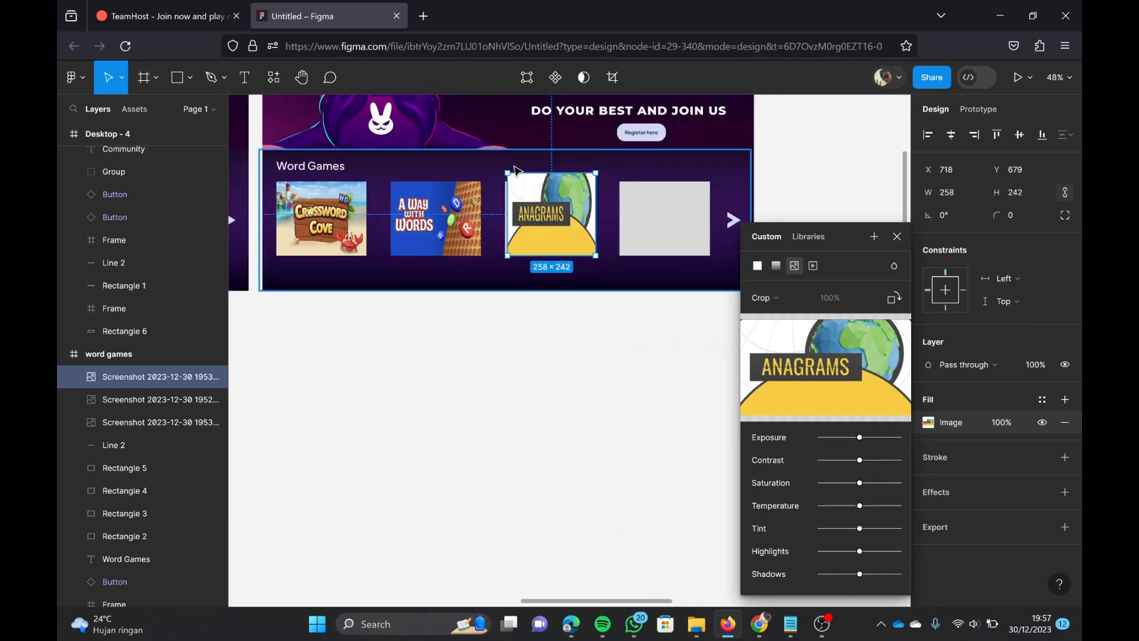
scroll(502, 149, "up", 5, "ctrl")
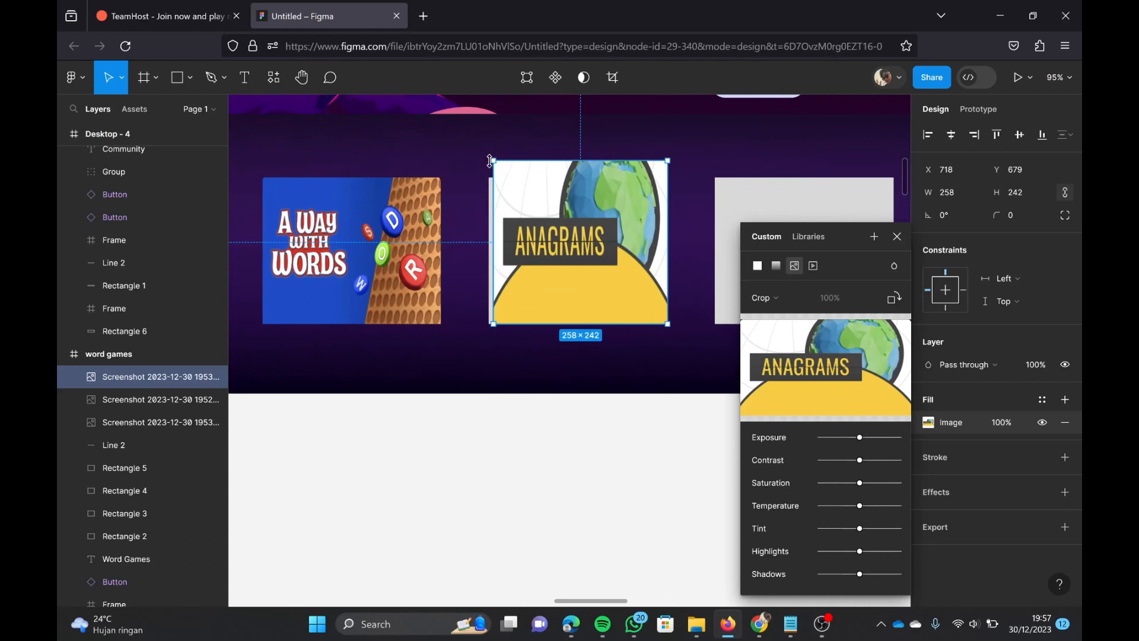
left_click_drag(489, 161, 485, 166)
left_click_drag(497, 250, 475, 237)
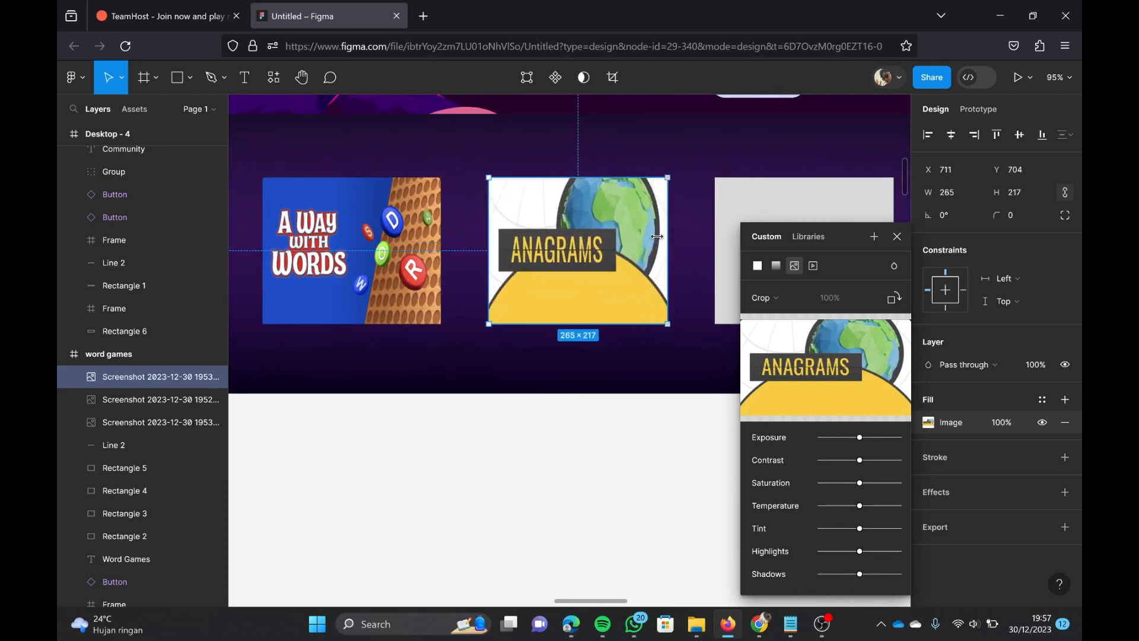
left_click(628, 478)
Step: Move the Boggle Bash 2 image across the canvas to just below the word games frame
scroll(643, 473, "down", 6)
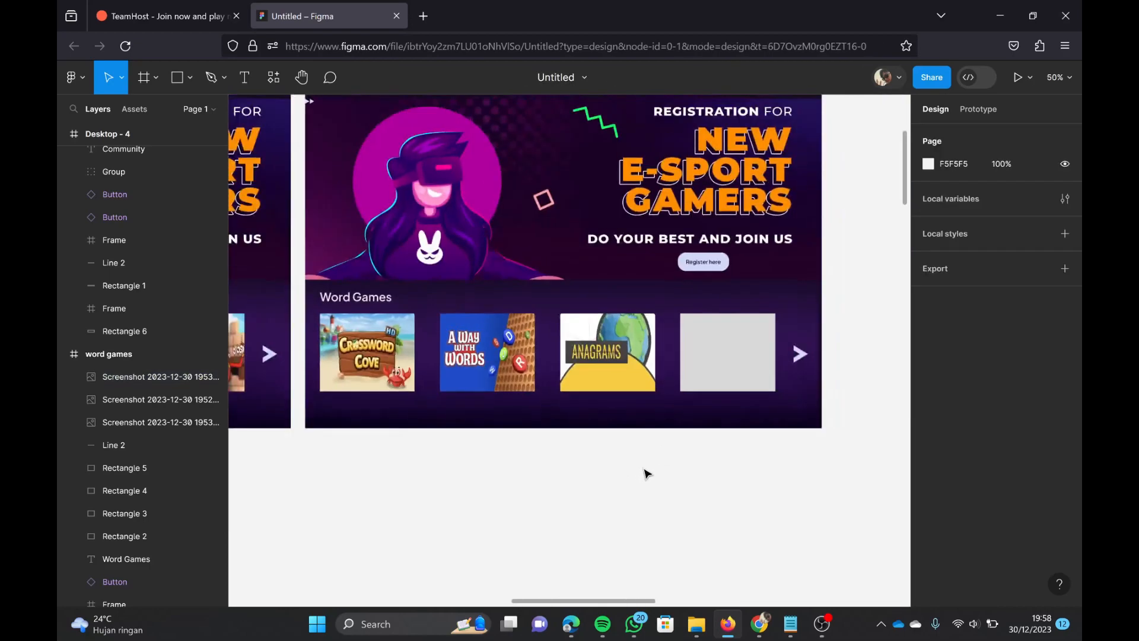
left_click_drag(326, 351, 674, 330)
scroll(674, 331, "up", 2)
scroll(645, 429, "up", 3)
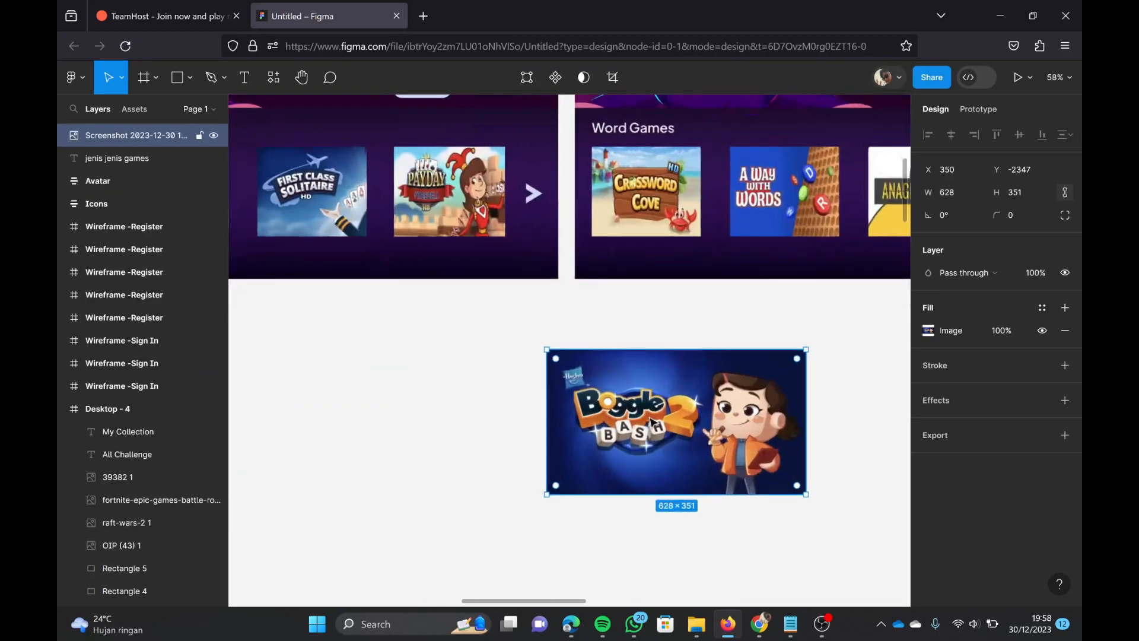
scroll(623, 428, "right", 2)
scroll(602, 429, "down", 3)
left_click_drag(601, 428, 713, 414)
scroll(741, 396, "up", 5)
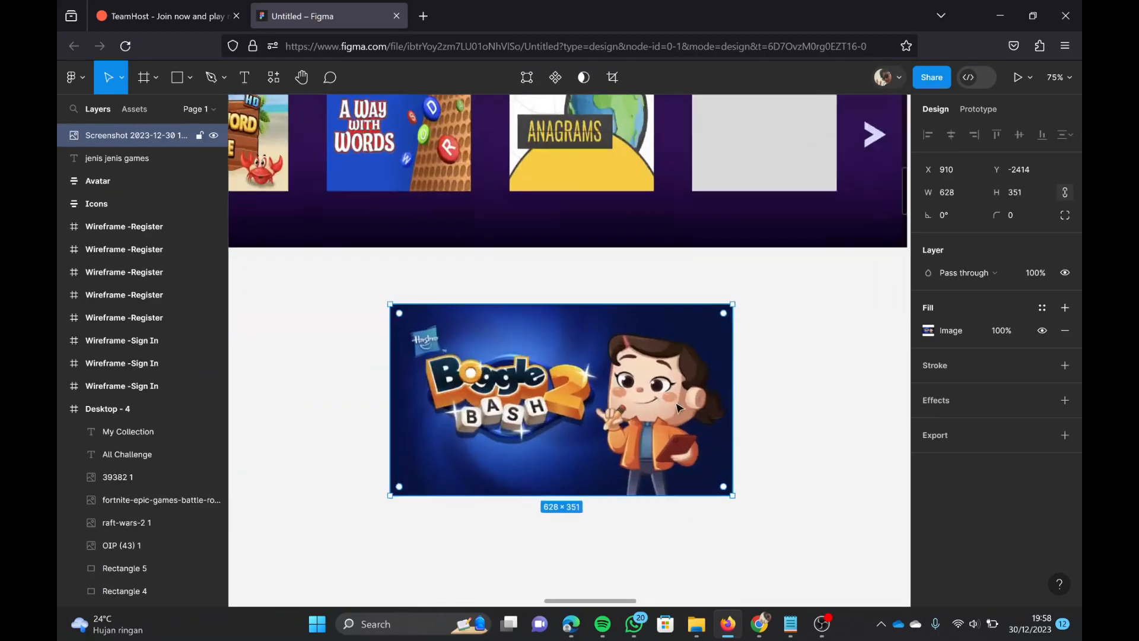
Step: Change the Boggle Bash 2 image's fill mode to Crop
right_click(585, 388)
left_click(586, 386)
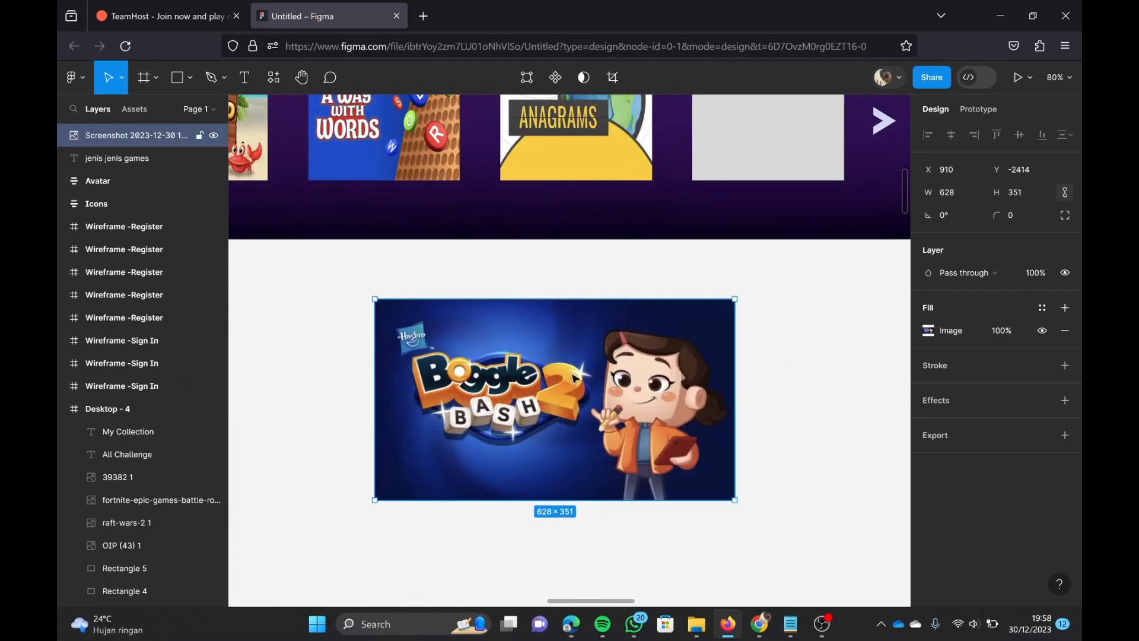
double_click(611, 345)
left_click(765, 297)
left_click(771, 332)
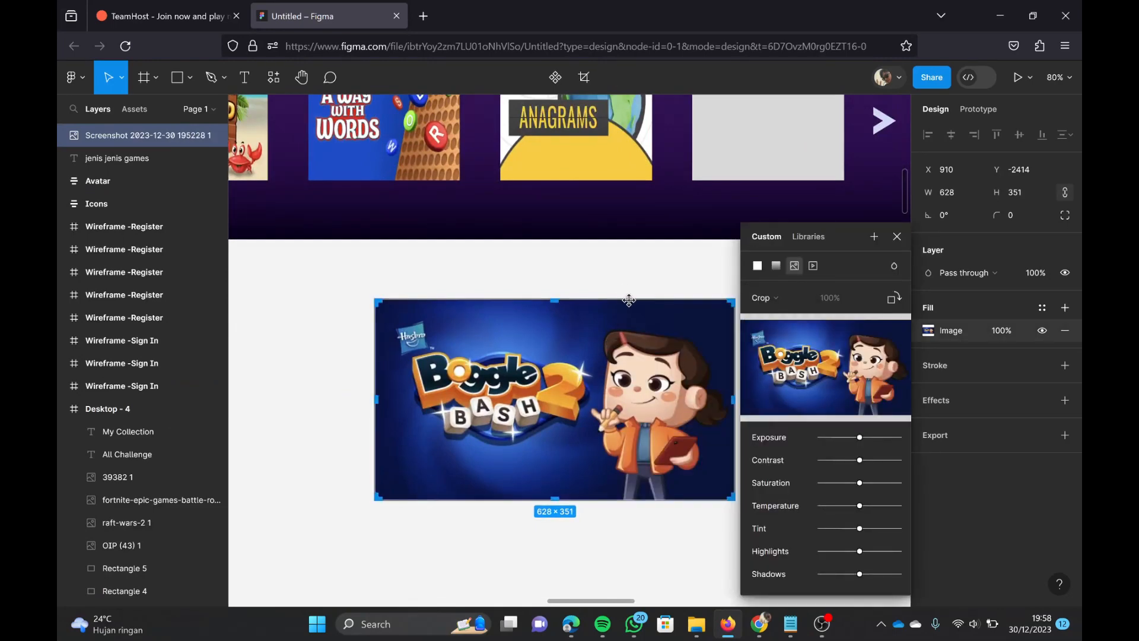
Step: Place the Boggle Bash 2 image over the fourth Word Games placeholder and resize it to about 266 × 216
scroll(536, 399, "right", 5)
scroll(694, 381, "down", 3)
left_click_drag(437, 391, 623, 251)
left_click_drag(674, 302, 552, 255)
scroll(473, 218, "left", 1)
scroll(472, 218, "up", 5)
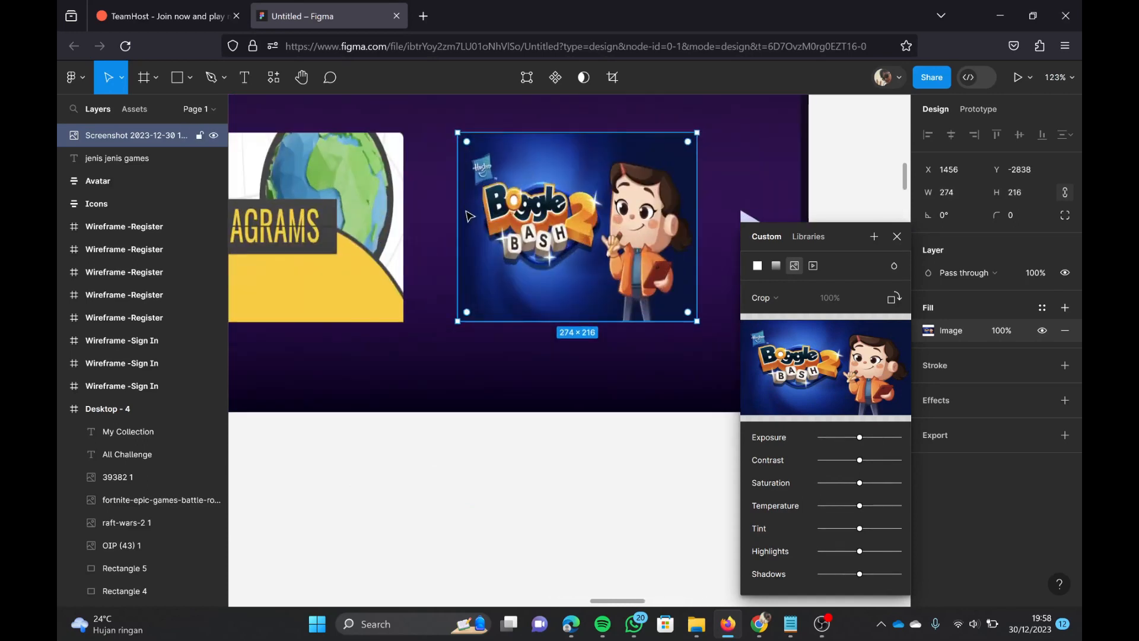
mouse_move(453, 195)
left_mouse_down()
mouse_move(464, 196)
mouse_move(455, 201)
left_mouse_up()
left_click_drag(594, 270, 596, 272)
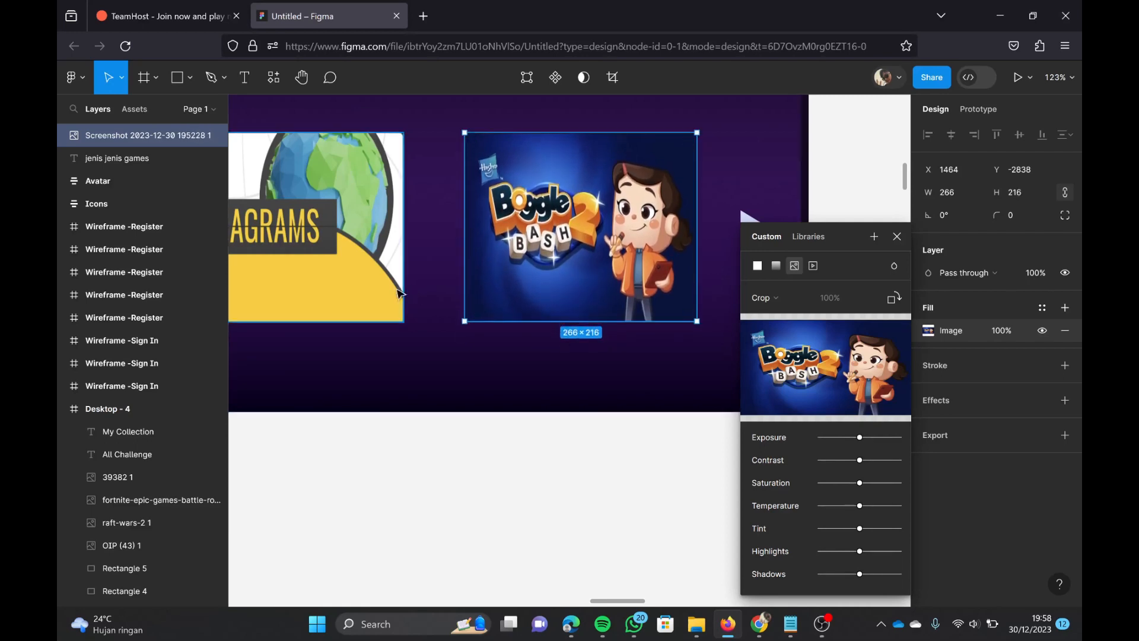
Step: Enter a width of 265 and a height of 217 for the Boggle Bash 2 image
left_click(383, 286)
left_click(511, 296)
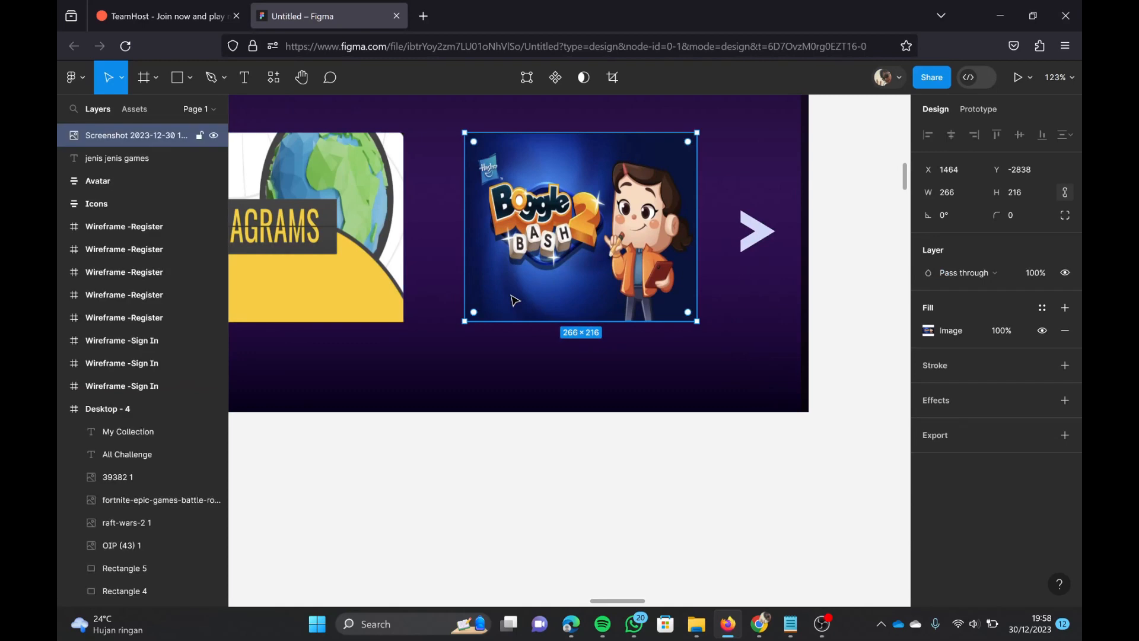
type("265")
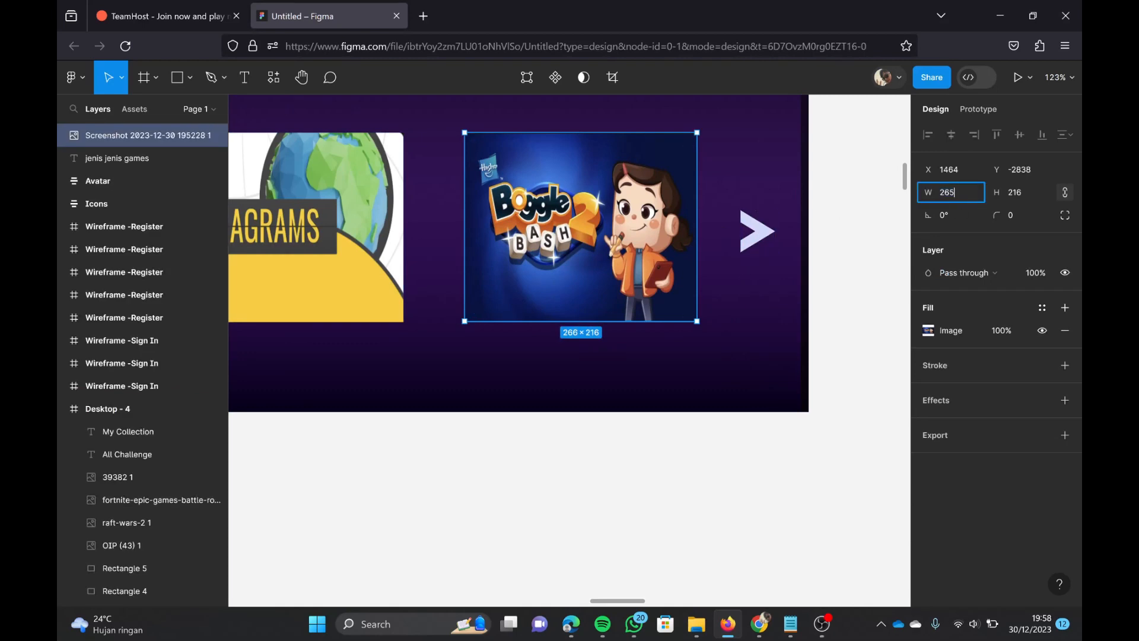
key("Return")
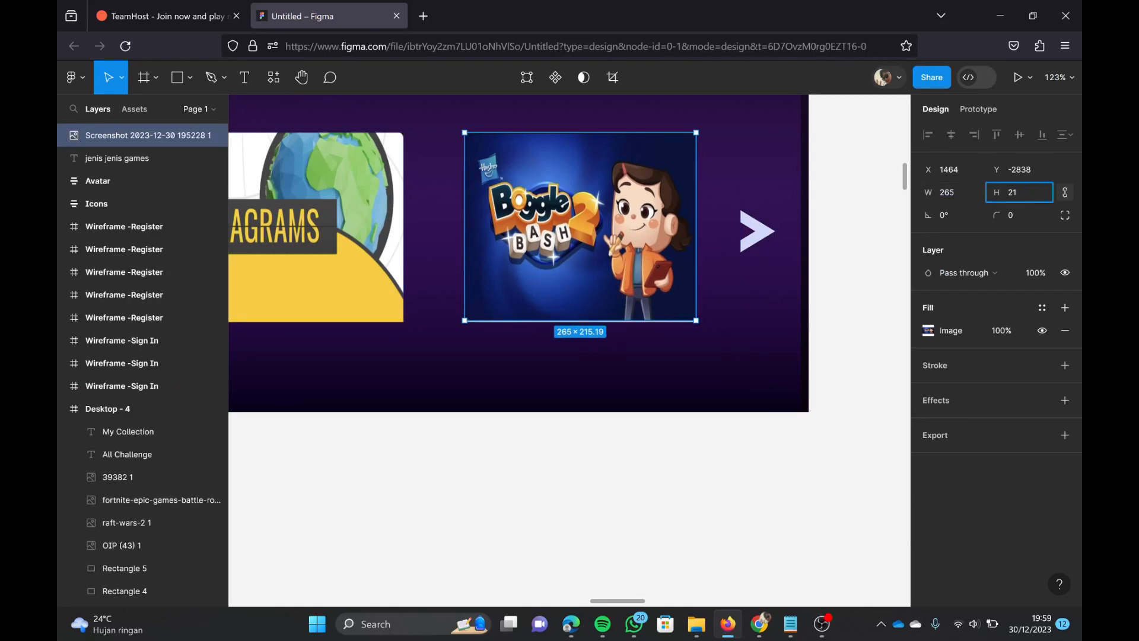
left_click(614, 493)
Step: Compare the Word Games images' dimensions and set the Boggle Bash 2 image's width to 265 and height to 217
scroll(633, 460, "down", 5)
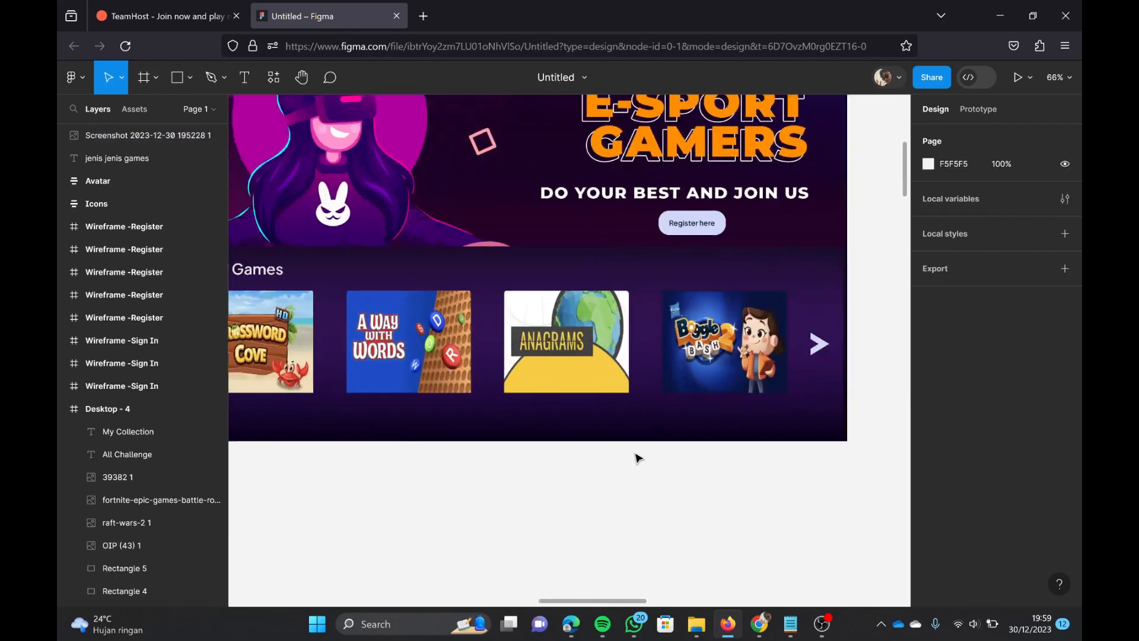
scroll(638, 458, "down", 10)
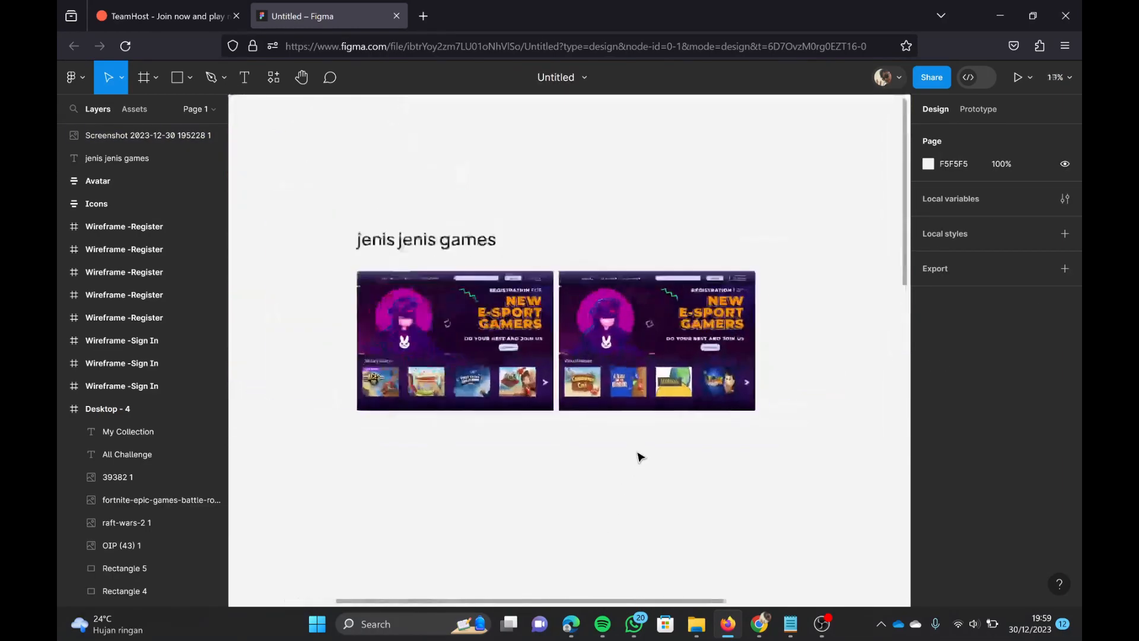
scroll(638, 457, "up", 3)
left_click(621, 342)
left_click(693, 342)
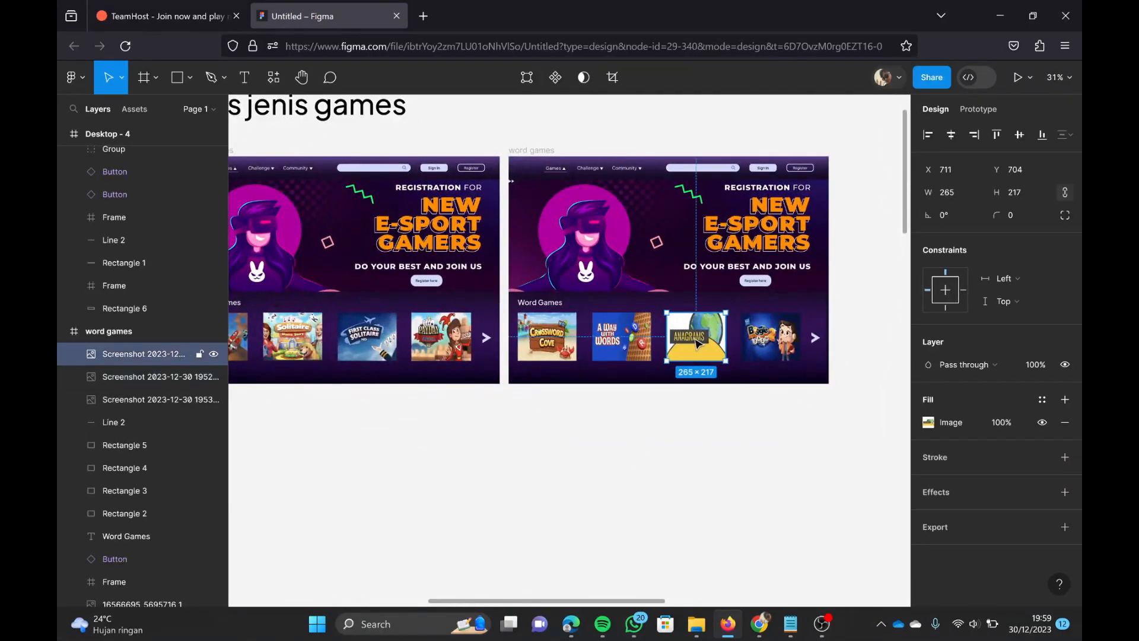
left_click(568, 345)
left_click(770, 341)
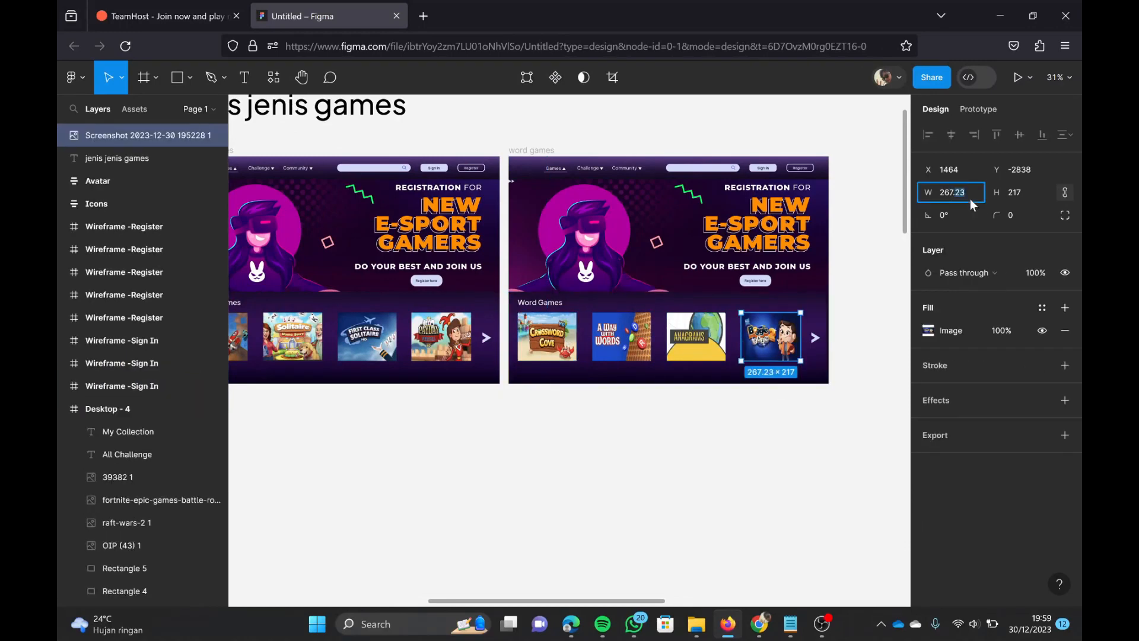
key("BackSpace")
key("BackSpace")
key("BackSpace")
type("5")
key("Return")
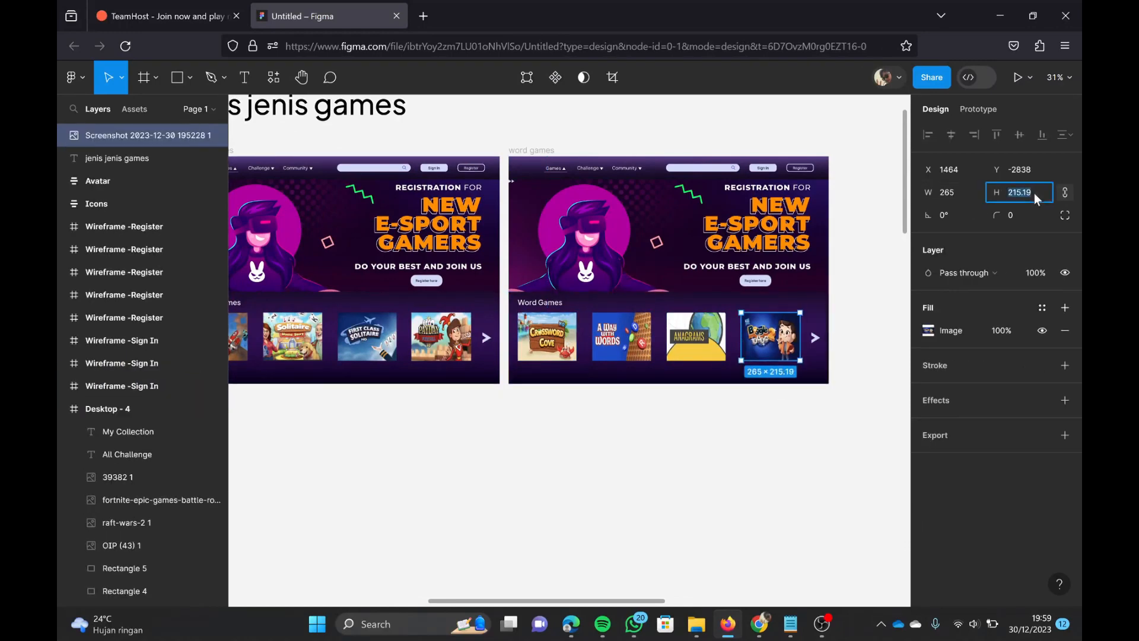
type("217")
key("Return")
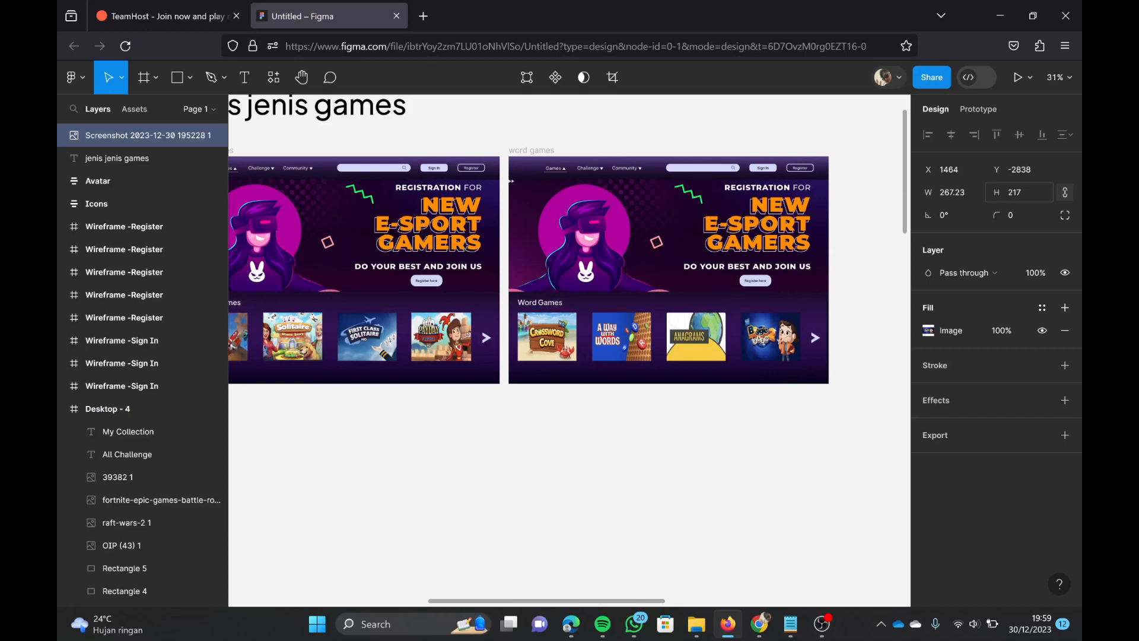
Step: Try again to give the Boggle Bash 2 image a width of 265 and a height of 217
key("BackSpace")
type("5")
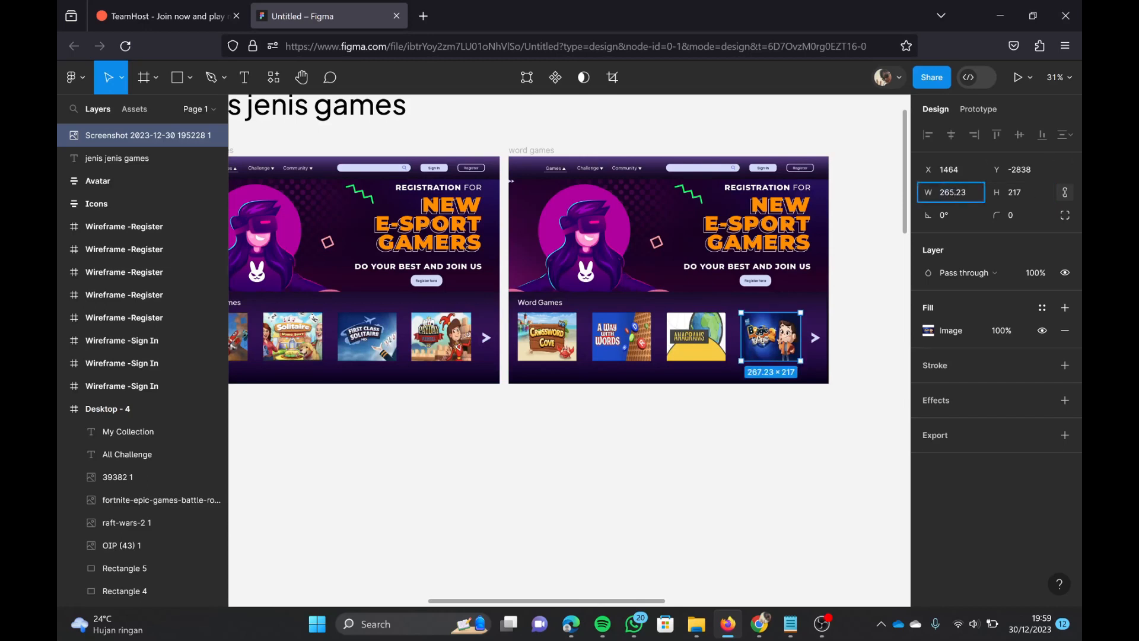
key("Return")
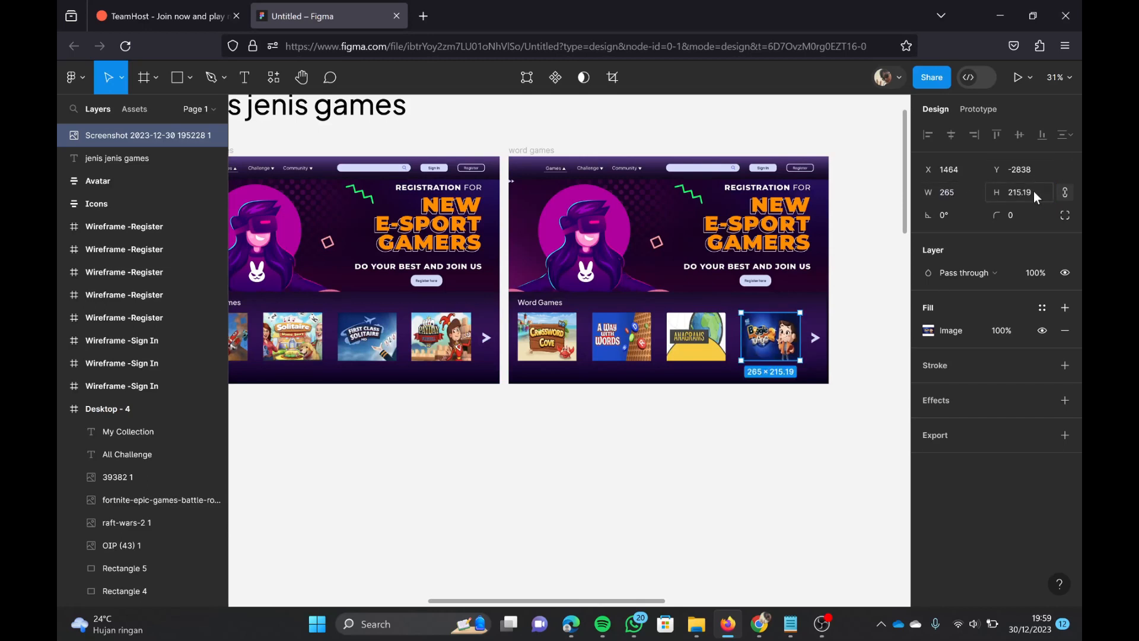
left_click(1033, 191)
type("217")
key("Return")
left_click(713, 420)
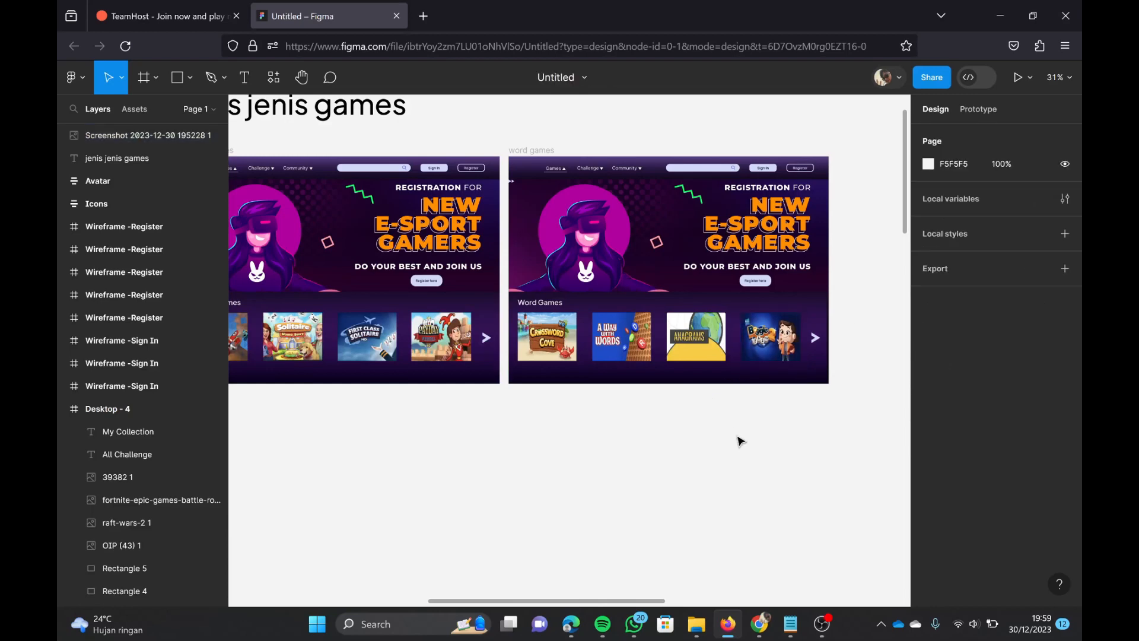
Step: Move the Boggle Bash 2 image into the word games frame and narrow it to 265 × 217
scroll(737, 436, "down", 1)
mouse_move(771, 329)
left_mouse_down()
mouse_move(763, 432)
mouse_move(766, 337)
mouse_move(787, 310)
mouse_move(787, 325)
left_mouse_up()
left_click(770, 336)
scroll(777, 350, "up", 5)
left_click(787, 322)
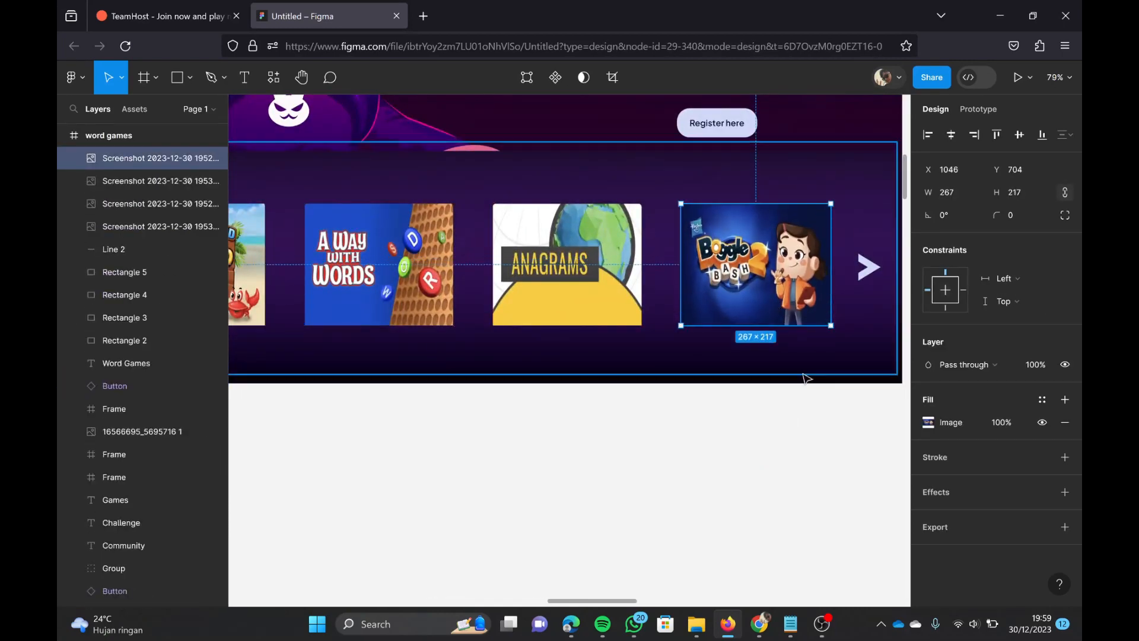
left_click_drag(829, 249, 820, 250)
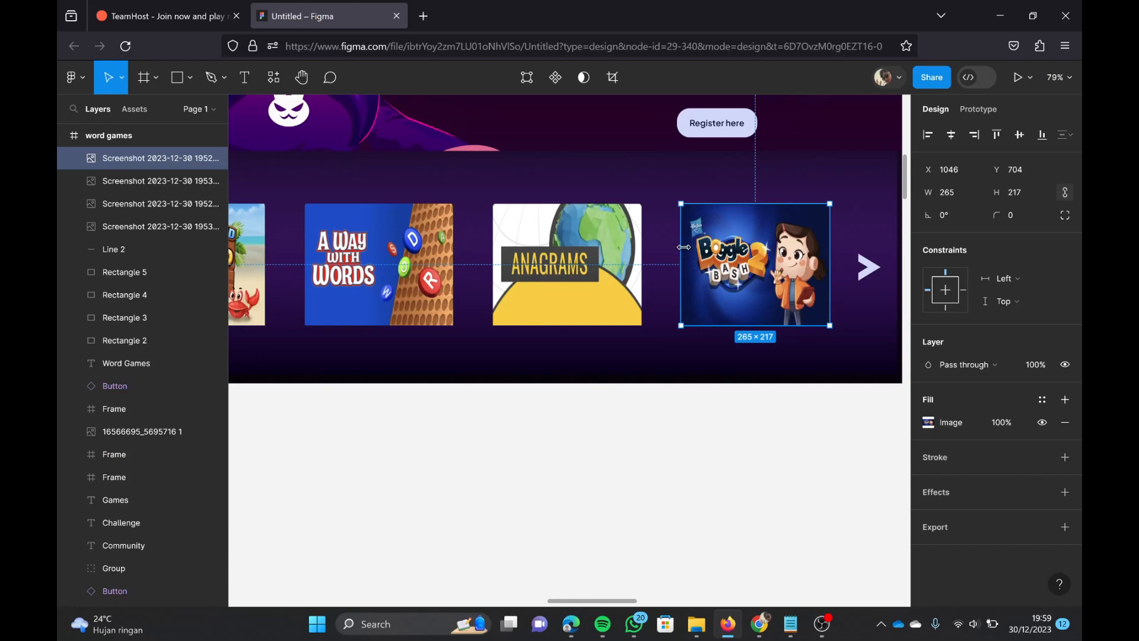
left_click(727, 444)
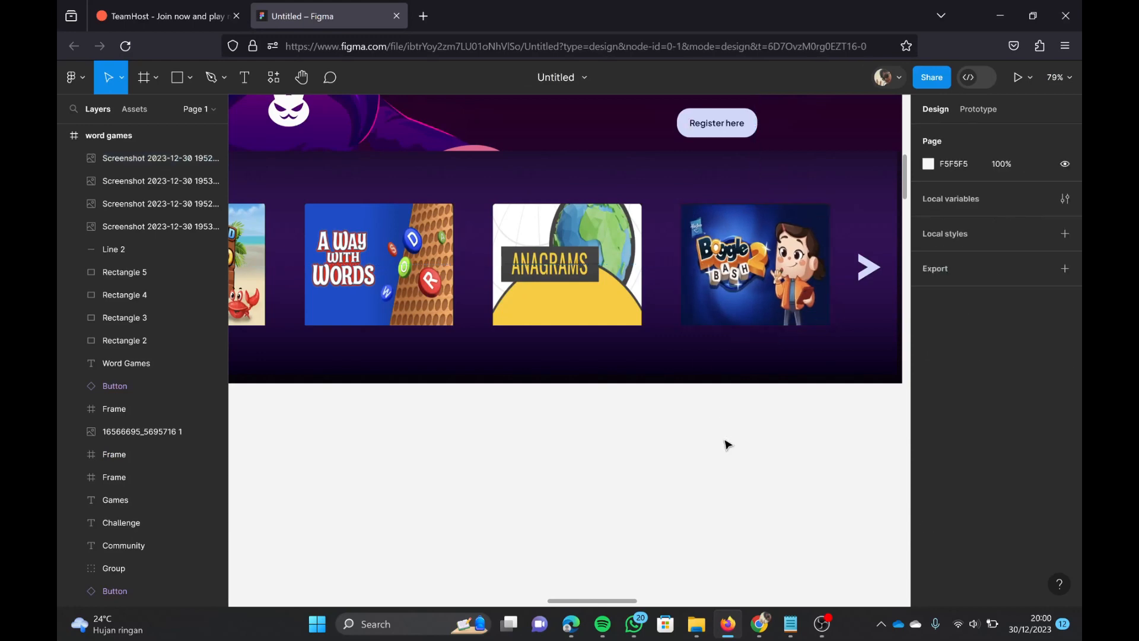
Step: Duplicate the solitary games frame so the copy sits beside the word games frame
scroll(730, 441, "down", 5)
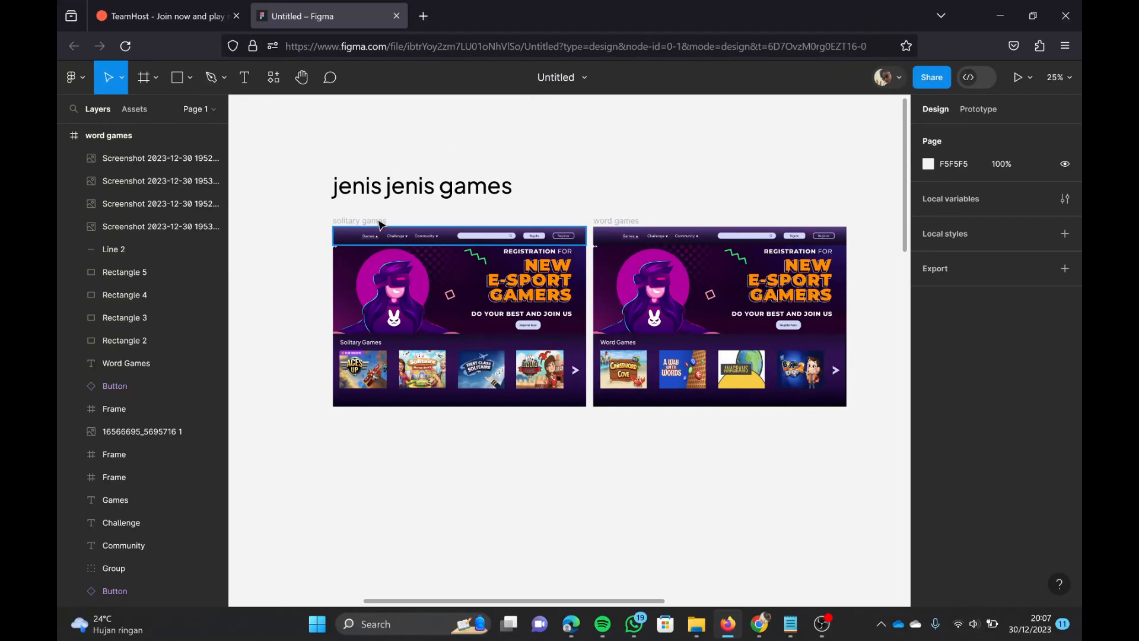
left_click(449, 304)
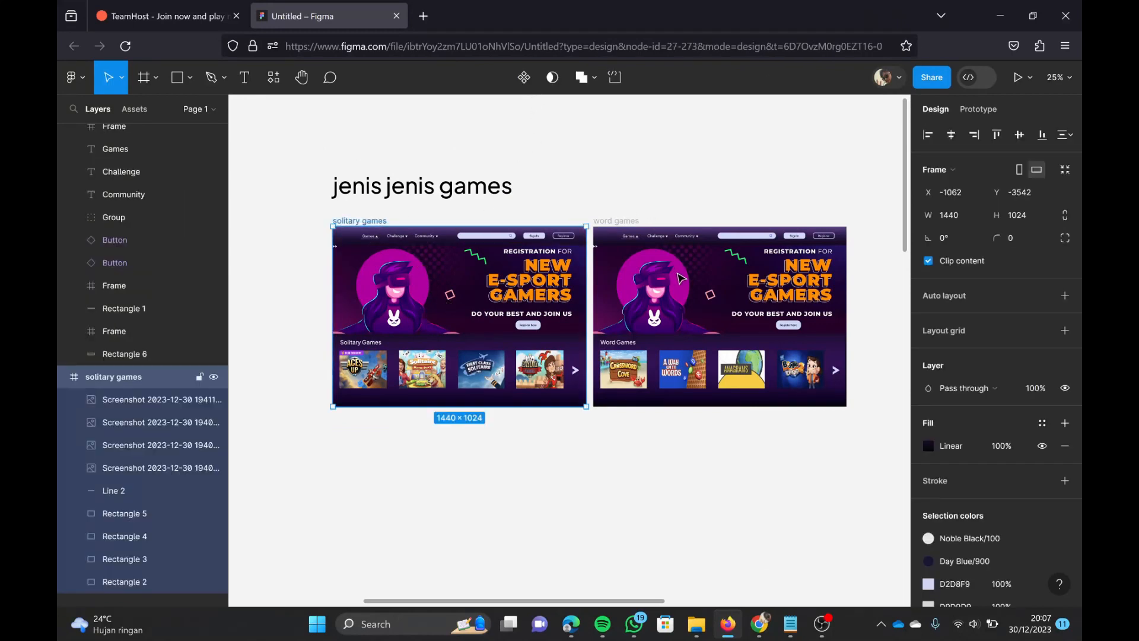
key("ctrl+d")
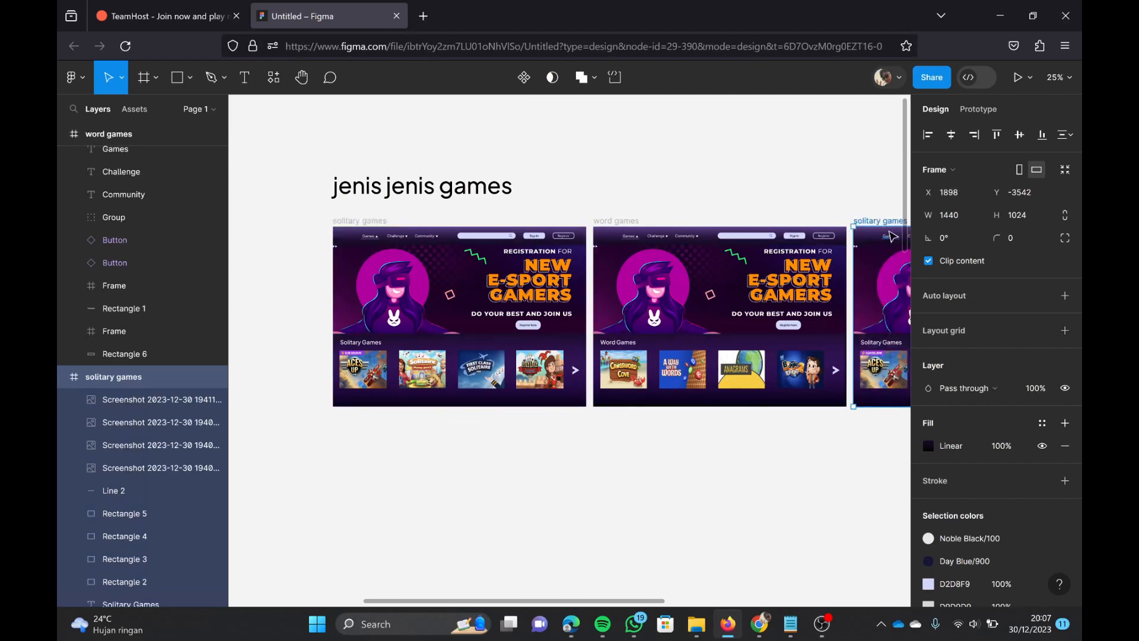
Step: Arrange two copies of the solitary games frame in a row beneath the solitary games and word games frames
left_click_drag(892, 236, 583, 417)
scroll(599, 418, "down", 10)
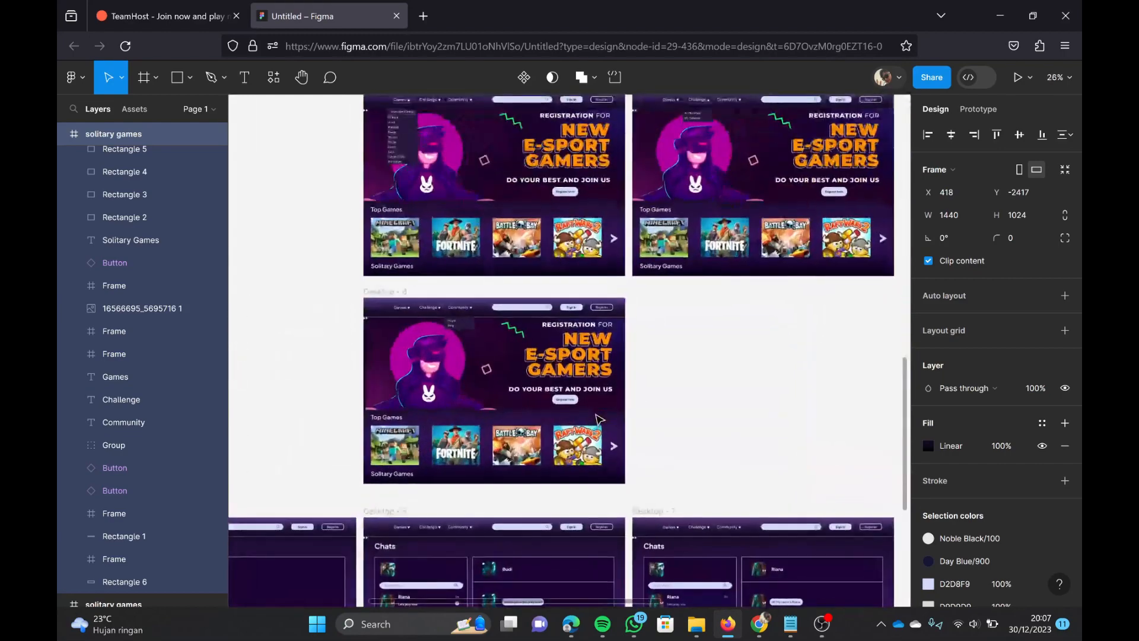
scroll(596, 414, "up", 5)
right_click(483, 263)
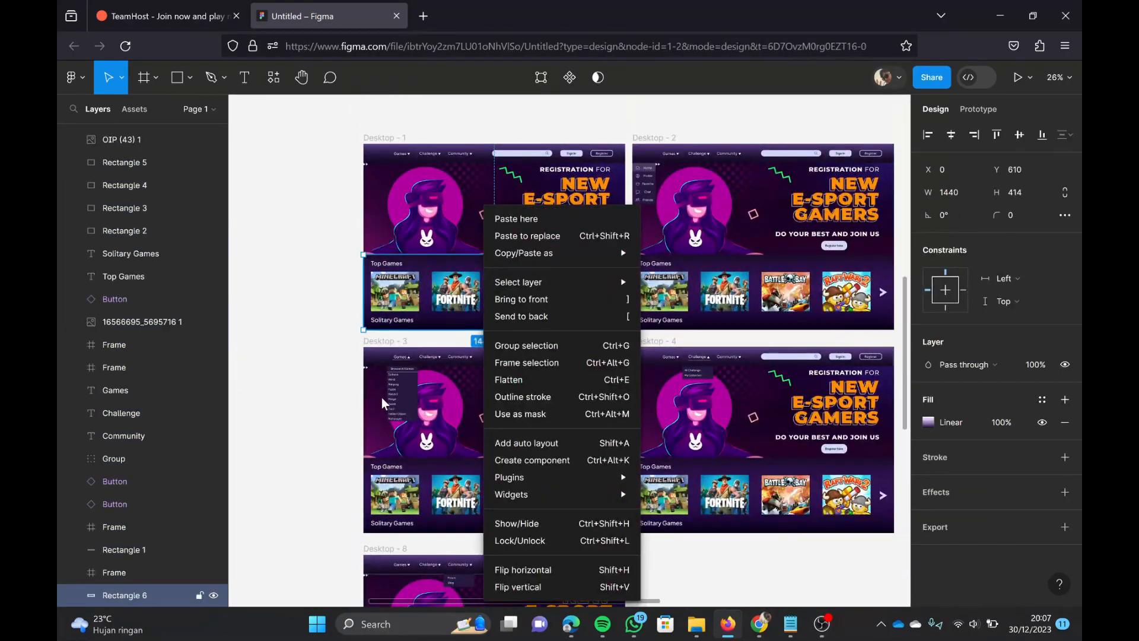
Step: Rename the two copied frames in the second row as mahjong and puzzle
scroll(382, 403, "up", 8, "ctrl")
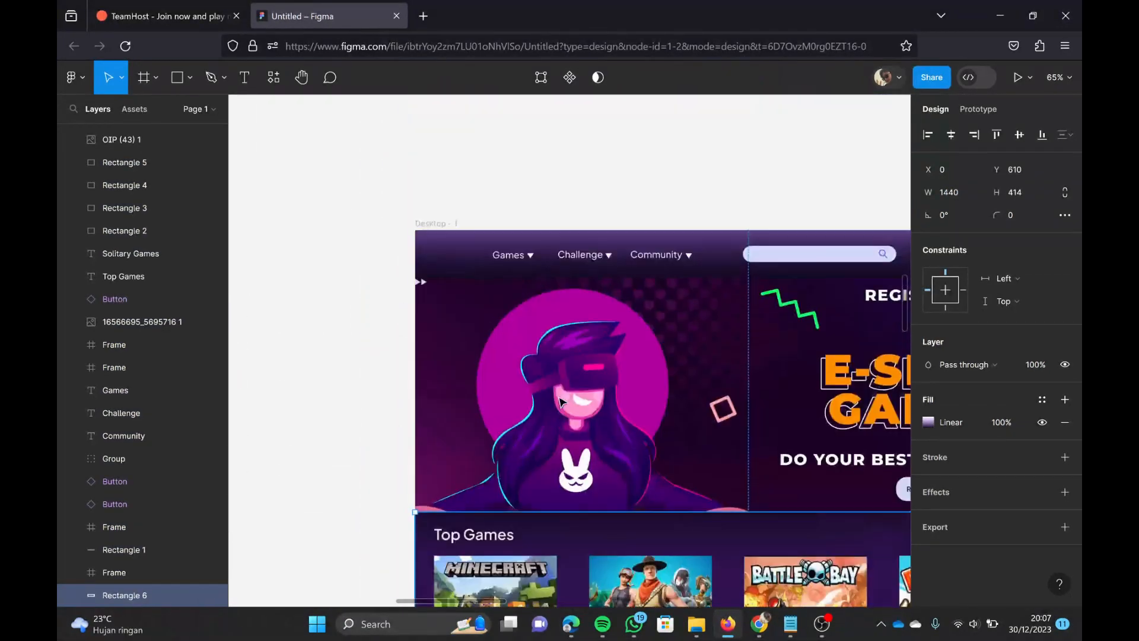
scroll(561, 402, "down", 5, "ctrl")
scroll(561, 402, "up", 6)
double_click(443, 281)
key("BackSpace")
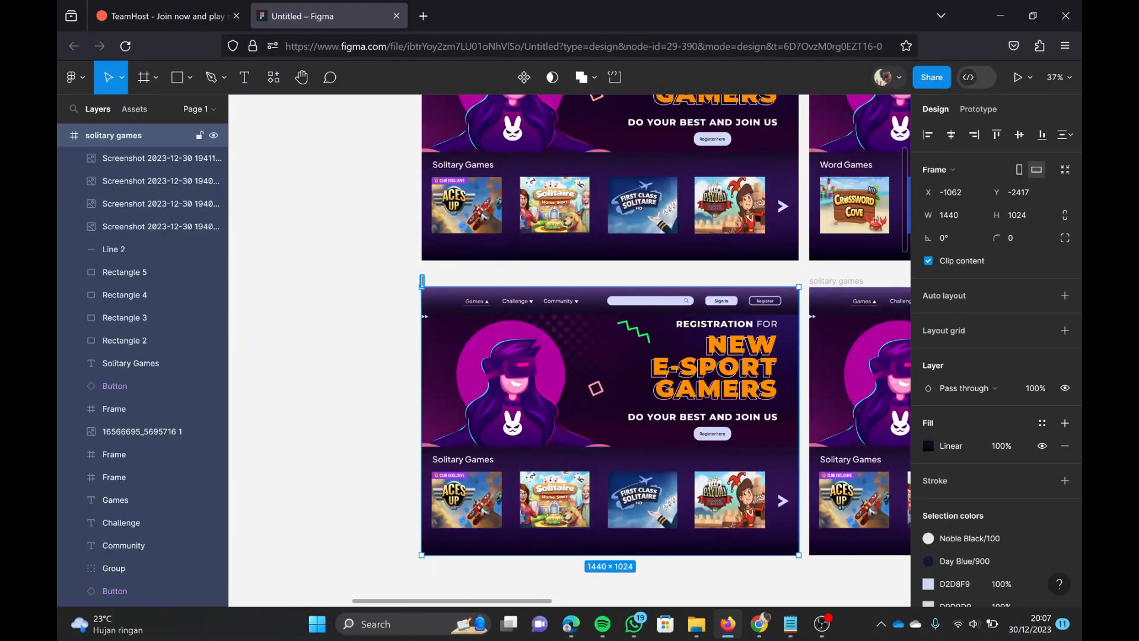
double_click(852, 282)
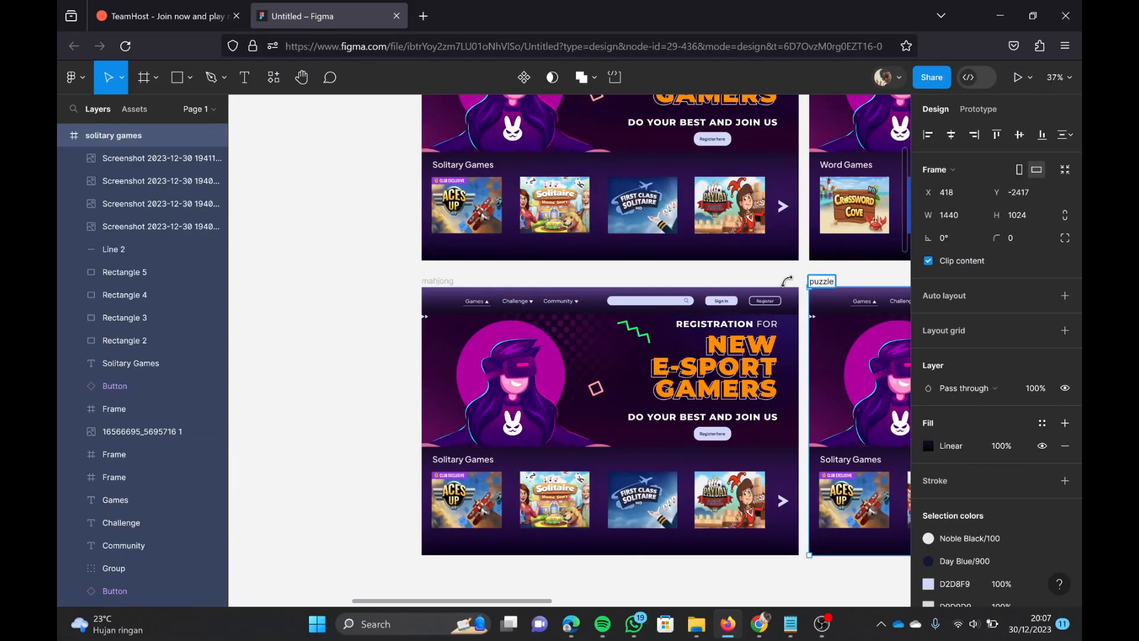
Step: Change the section headings to "Mahjong Games" in the mahjong frame and "Puzzle Games" in the puzzle frame
left_click(486, 461)
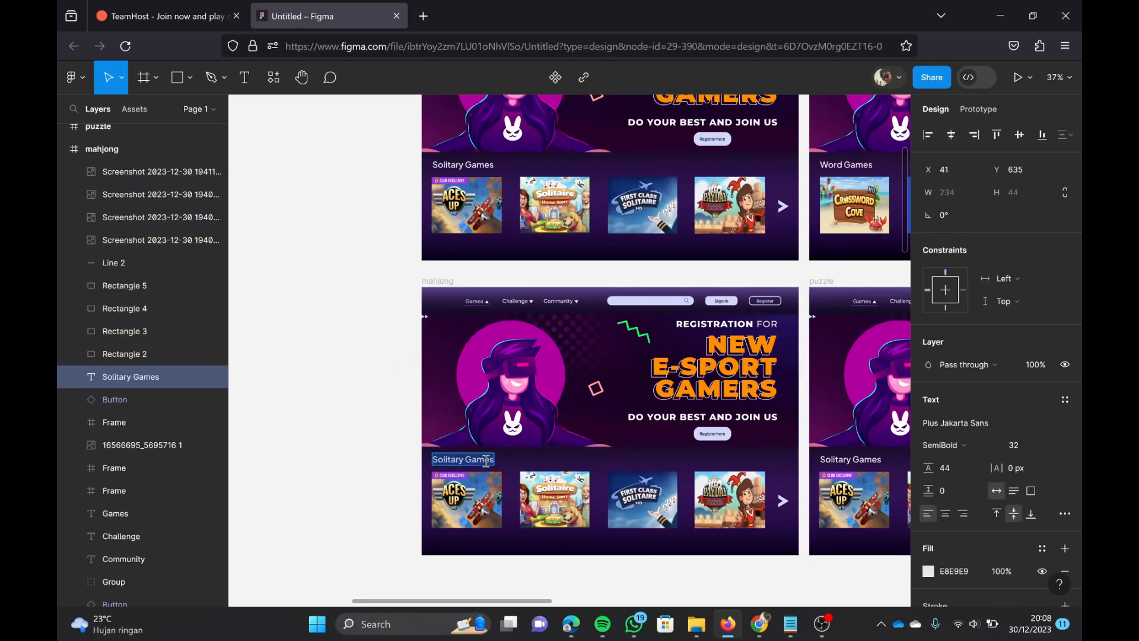
type("Mahjong")
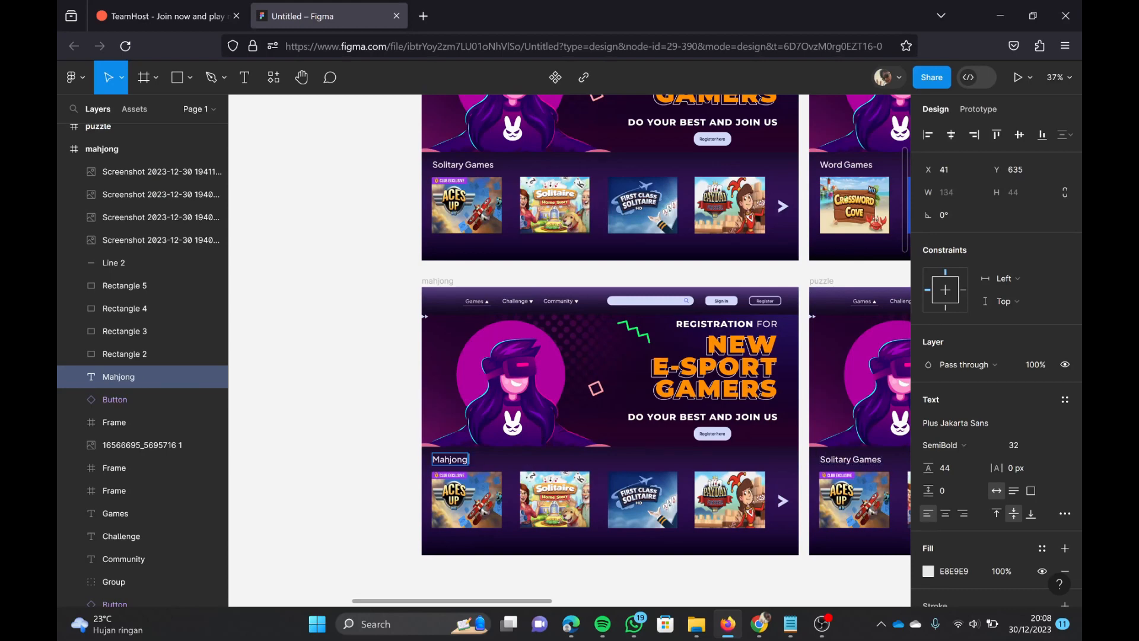
left_click(873, 463)
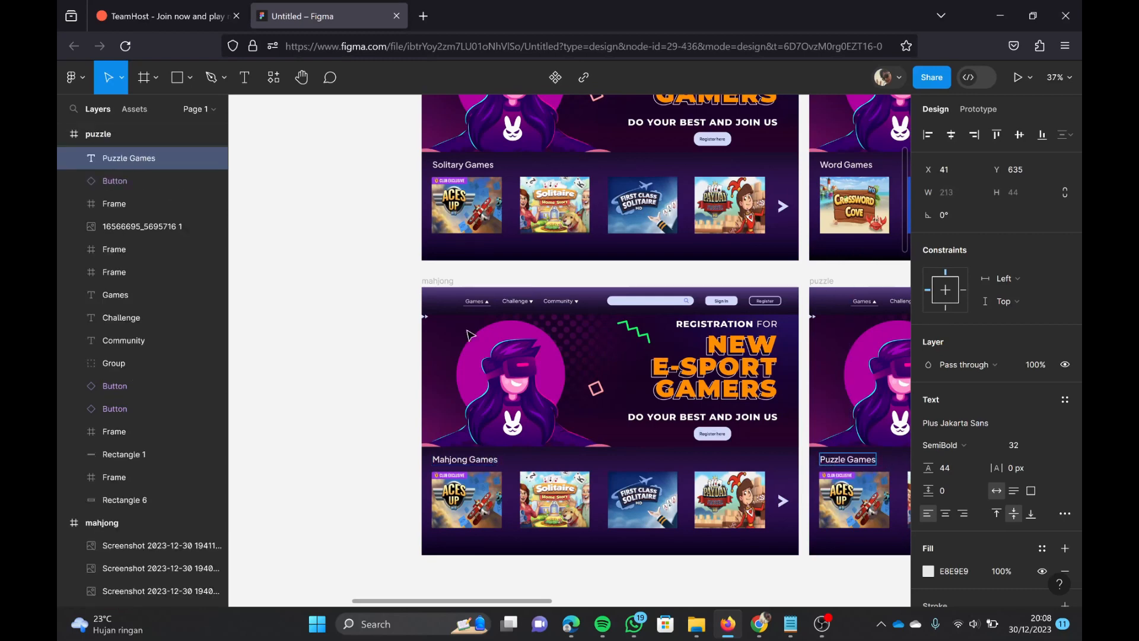
left_click(376, 305)
Step: Place the four mahjong screenshots, 200315, 200324, 200332 and 200346, from the photos folder on the canvas beside the mahjong frame
scroll(459, 374, "down", 3)
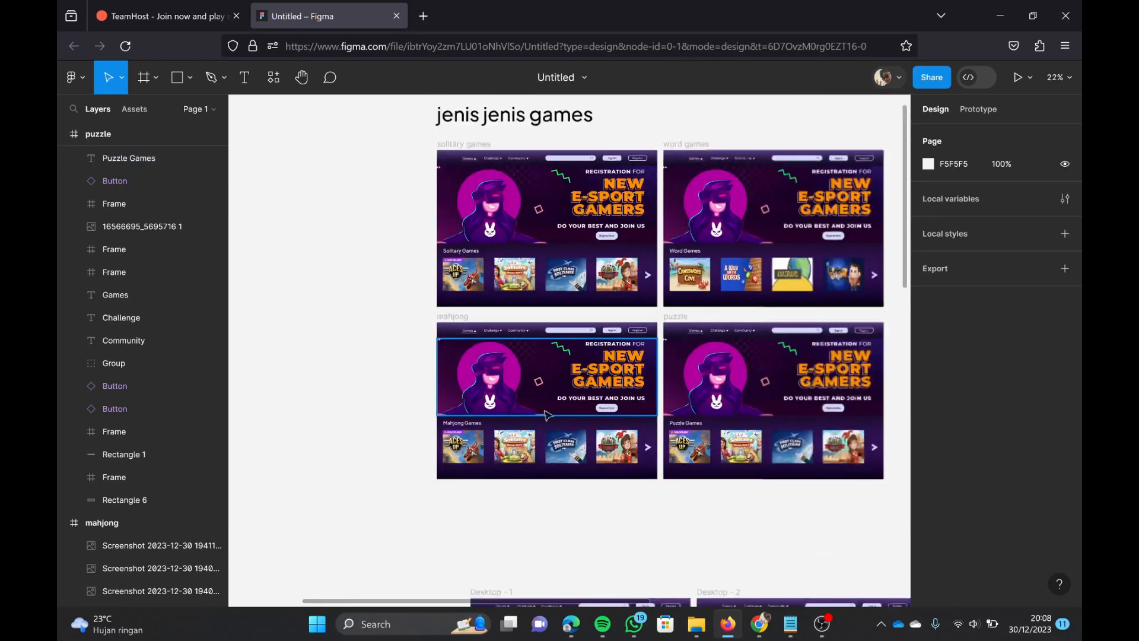
left_click(697, 624)
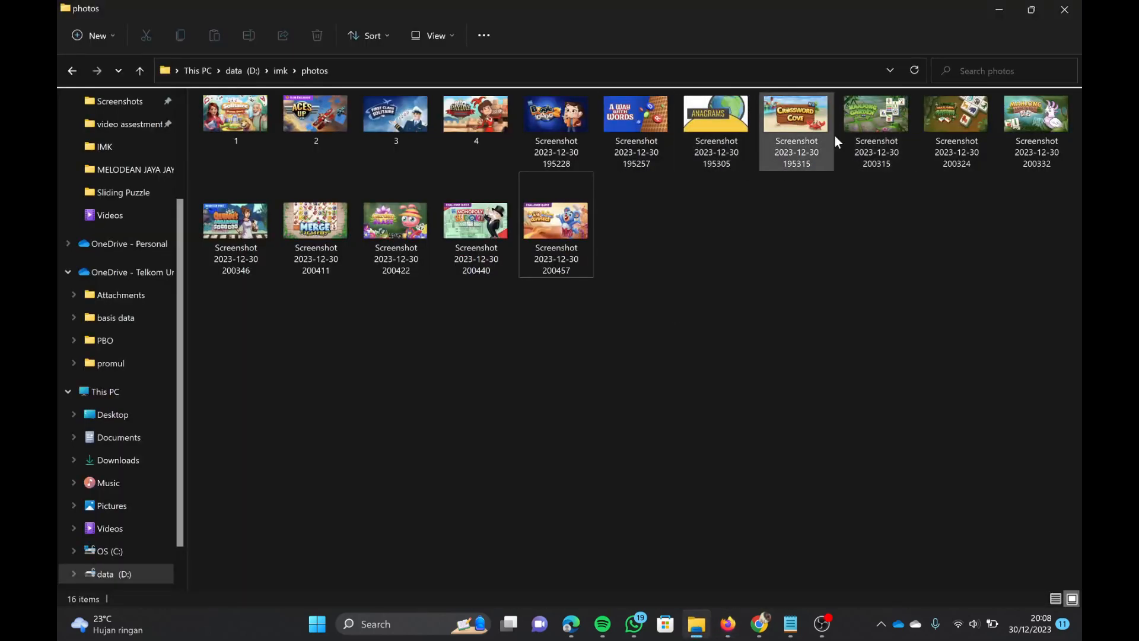
double_click(790, 7)
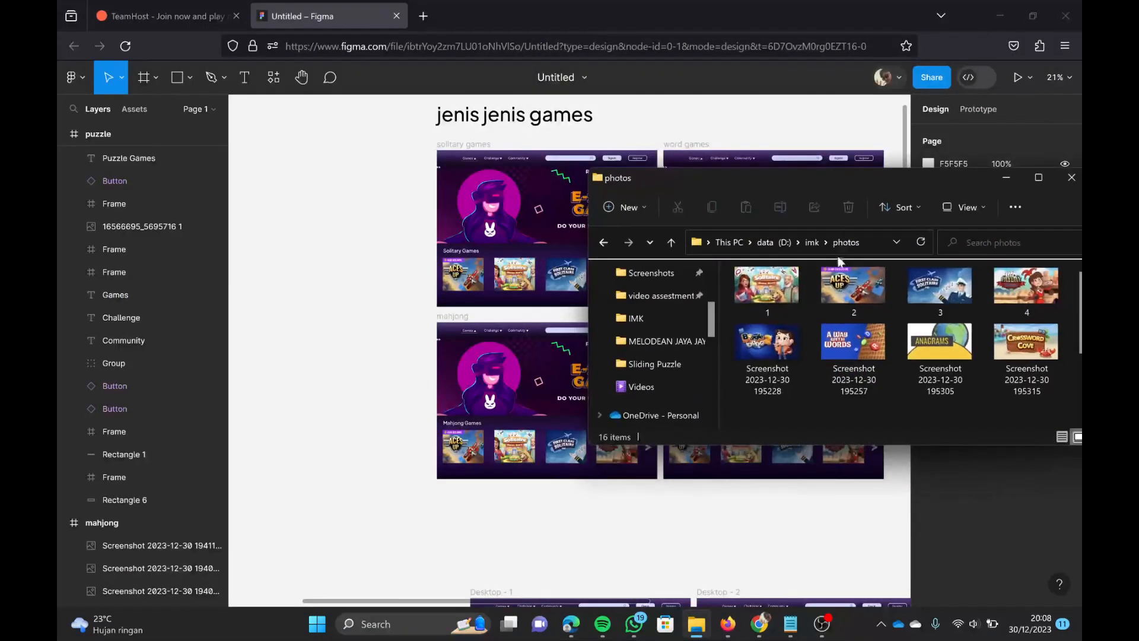
scroll(880, 324, "down", 1)
left_click_drag(770, 373, 351, 382)
left_click_drag(853, 371, 356, 284)
left_click_drag(940, 382, 336, 472)
left_click_drag(1023, 380, 369, 541)
Step: Place the four puzzle screenshots, 200411, 200422, 200440 and 200457, from the photos folder on the canvas below the puzzle frame
scroll(771, 356, "down", 1)
left_click_drag(767, 373, 691, 558)
left_click_drag(853, 380, 801, 573)
left_click_drag(935, 392, 859, 550)
scroll(859, 550, "right", 3)
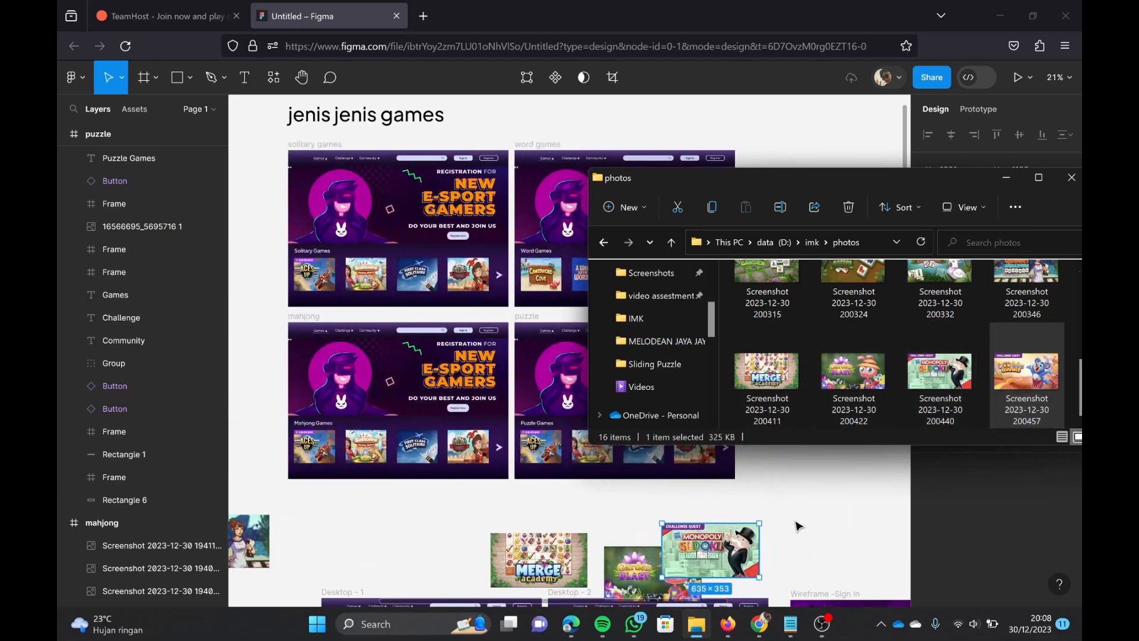
left_click(1006, 177)
Step: Delete the four solitaire game images from the mahjong frame, keeping the placeholders
scroll(703, 467, "left", 5)
left_click(685, 453)
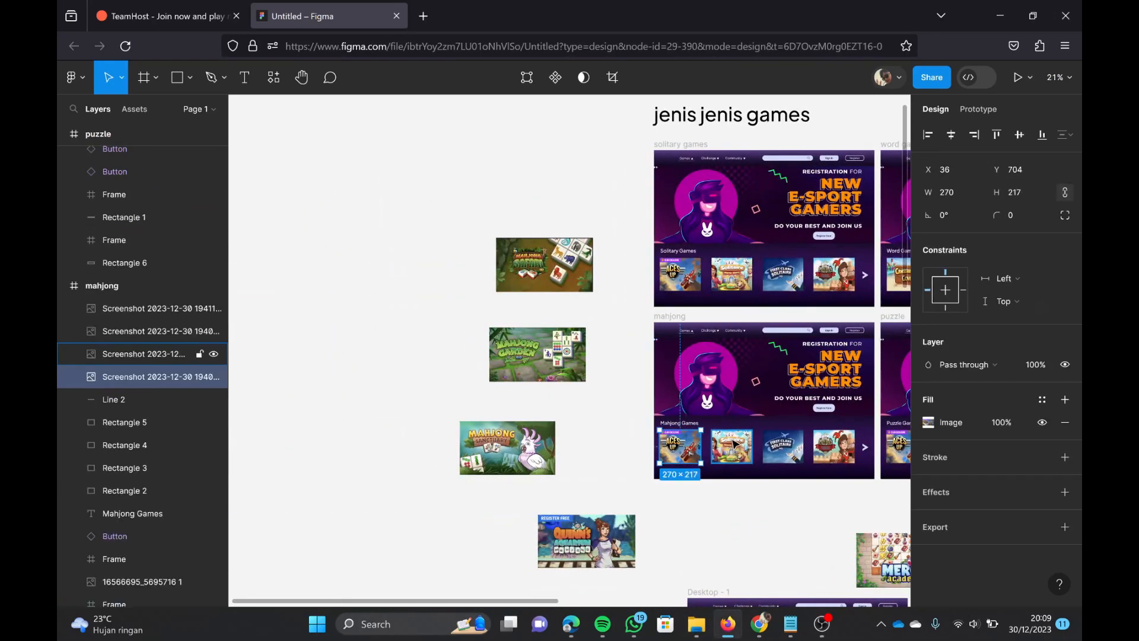
key("Delete")
left_click(728, 451)
key("Delete")
left_click(780, 450)
key("Delete")
left_click(829, 448)
key("Delete")
Step: Set the Mahjong Safari image's fill mode to Crop
scroll(618, 331, "up", 3)
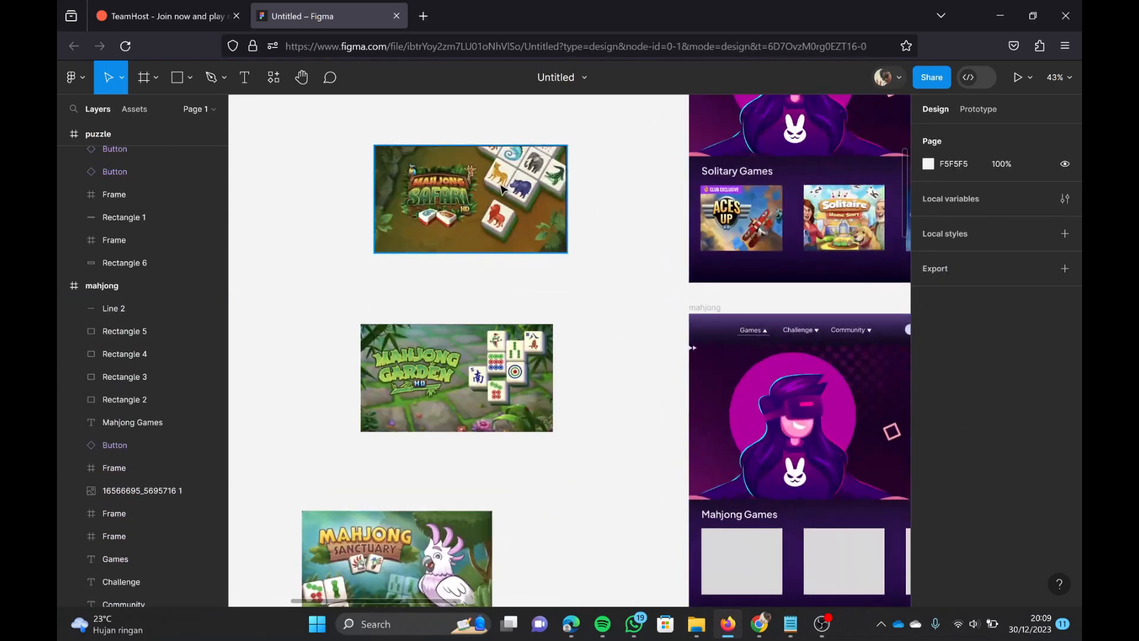
right_click(497, 182)
double_click(464, 197)
left_click(799, 293)
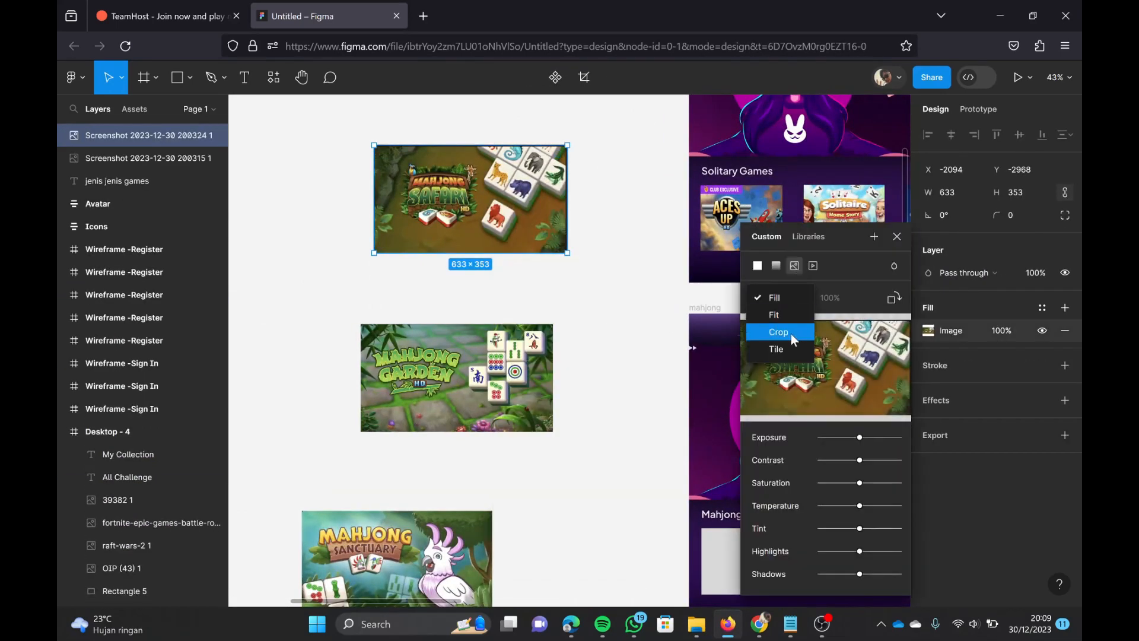
left_click(791, 333)
Step: Move the Mahjong Safari image into the mahjong frame and resize it to cover the first placeholder
left_click_drag(623, 446, 662, 513)
scroll(605, 461, "down", 4)
scroll(605, 460, "right", 4)
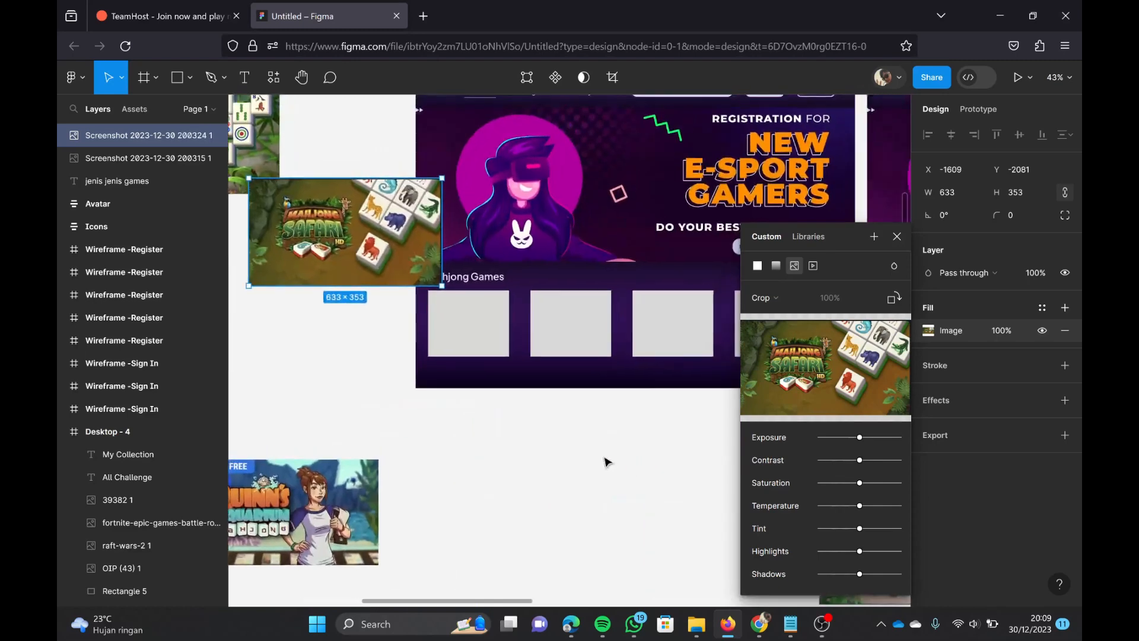
scroll(605, 460, "left", 1)
left_click(605, 460)
left_click_drag(425, 220, 606, 335)
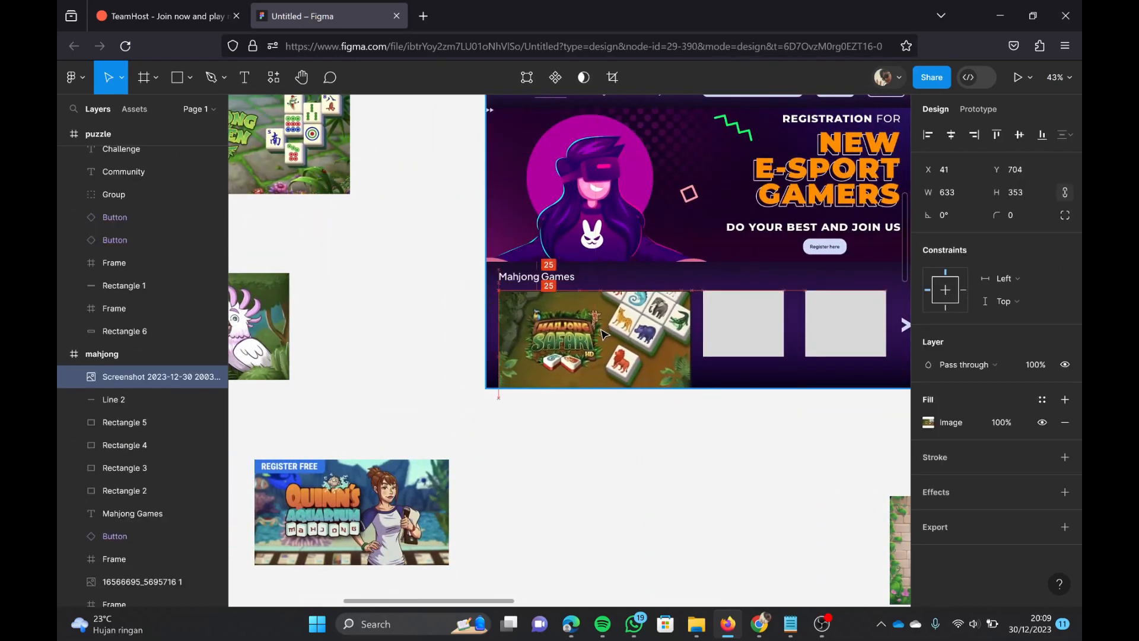
left_click_drag(685, 390, 586, 335)
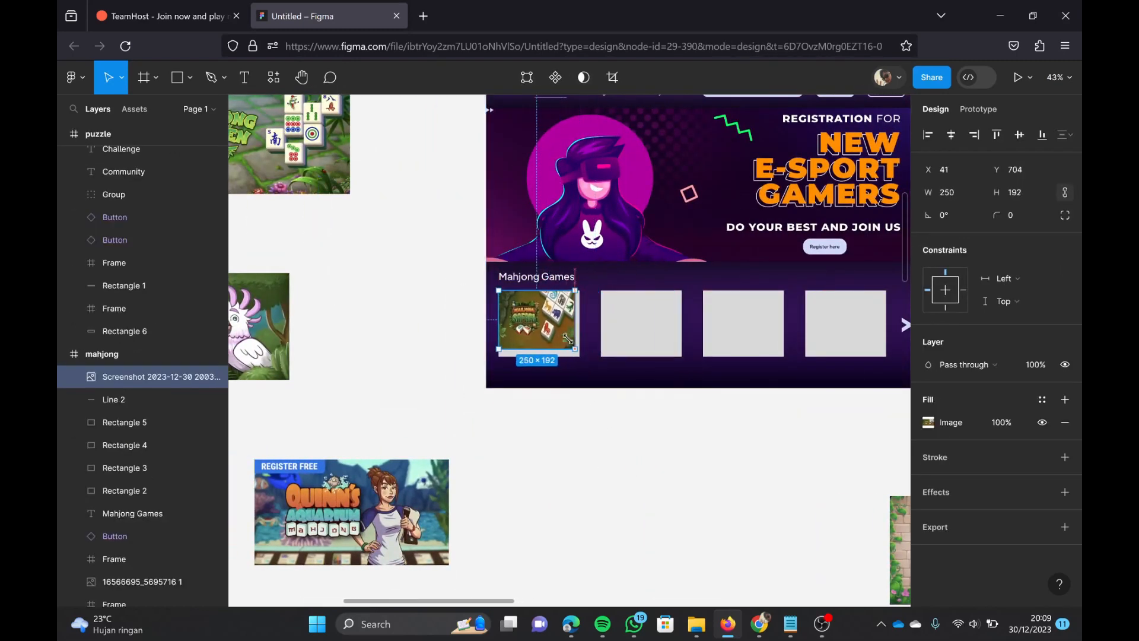
left_click(587, 457)
Step: Set the Mahjong Garden image's fill mode to Crop and fit it over the mahjong frame's second placeholder
scroll(587, 457, "left", 4)
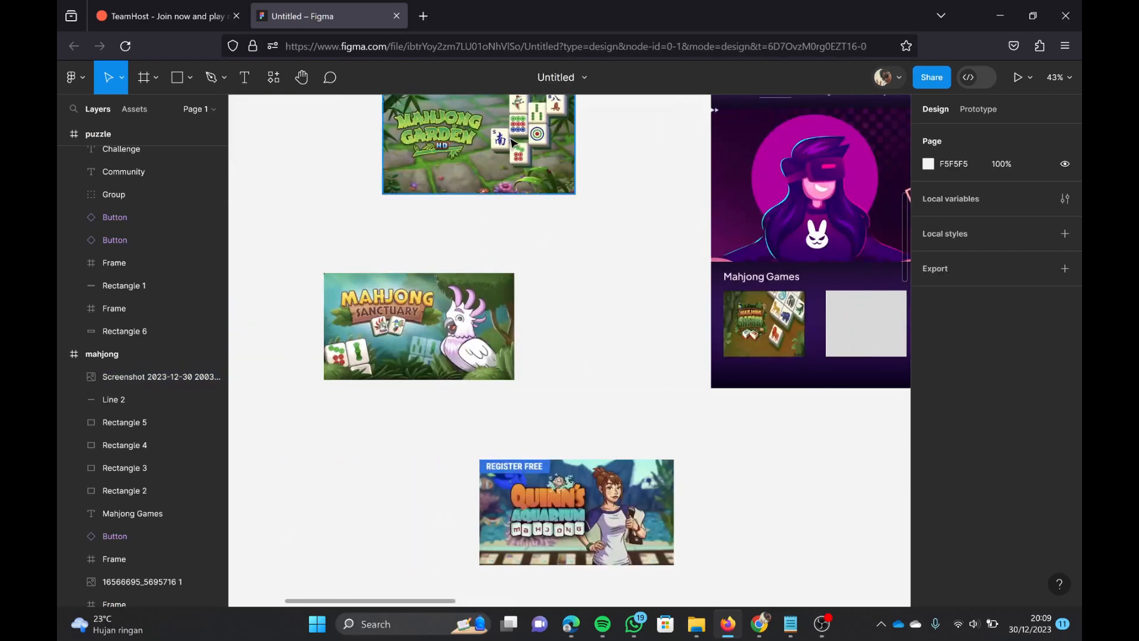
double_click(511, 144)
left_click(774, 298)
left_click(775, 332)
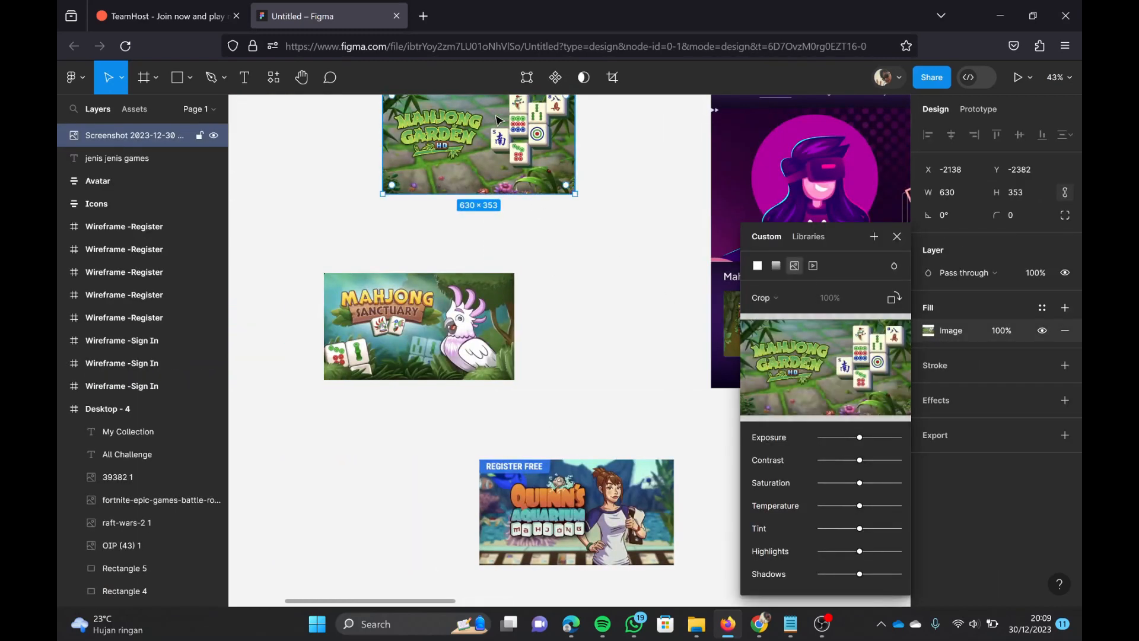
scroll(657, 367, "right", 5)
left_click_drag(528, 147, 717, 343)
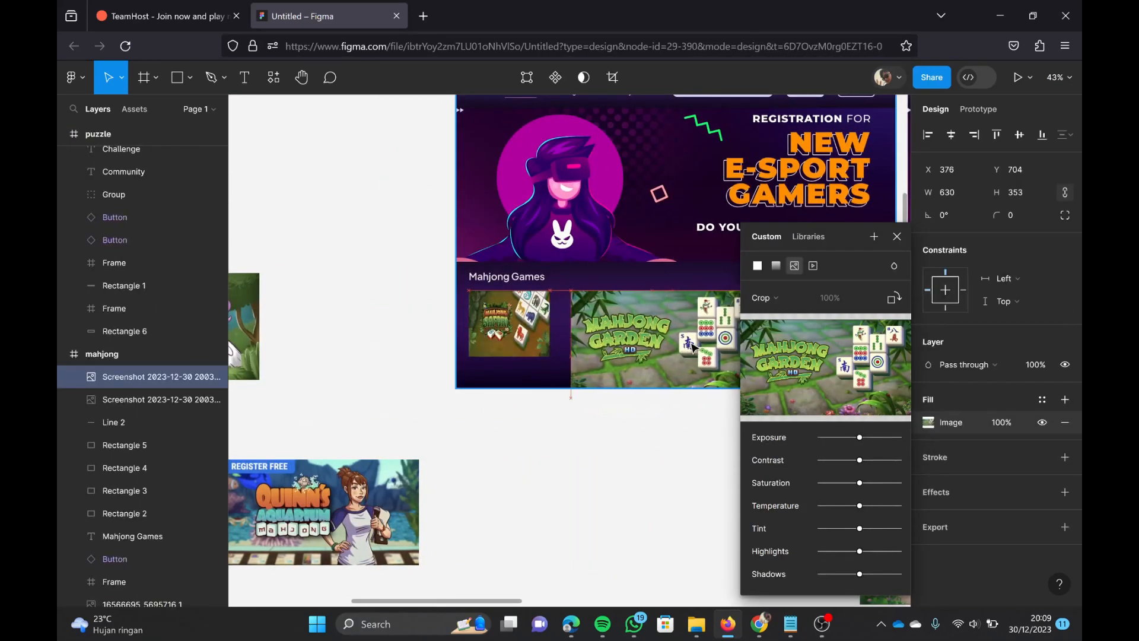
scroll(674, 388, "right", 2)
left_click_drag(686, 390, 577, 342)
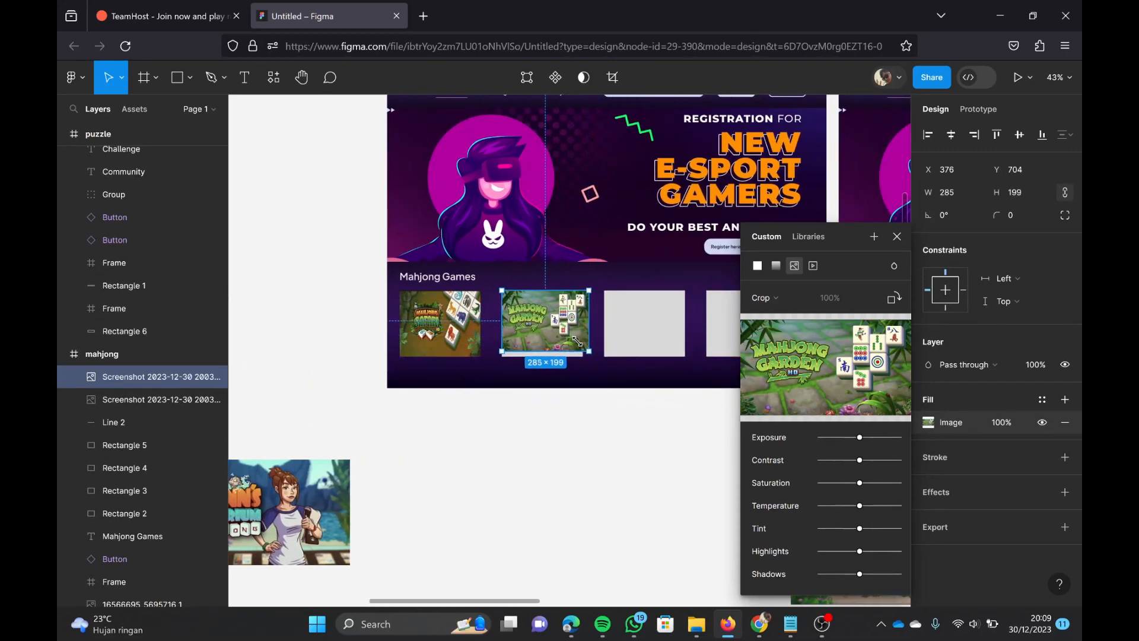
left_click(595, 481)
Step: Set the Mahjong Sanctuary image's fill mode to Crop and fit it over the mahjong frame's third placeholder
scroll(595, 480, "down", 3)
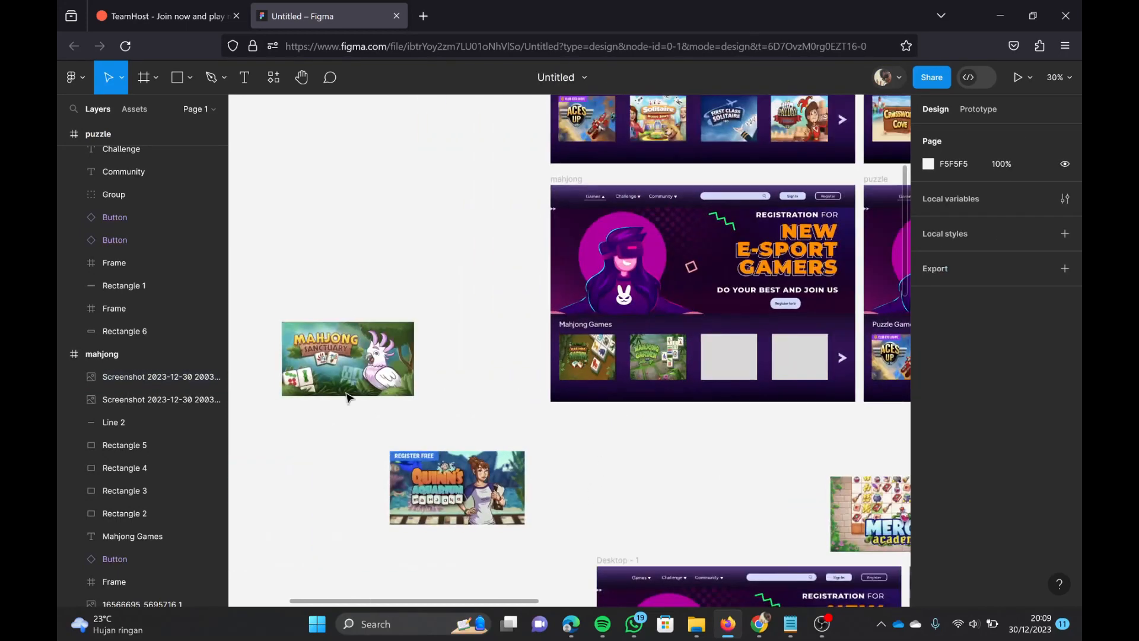
left_click(368, 356)
left_click(788, 332)
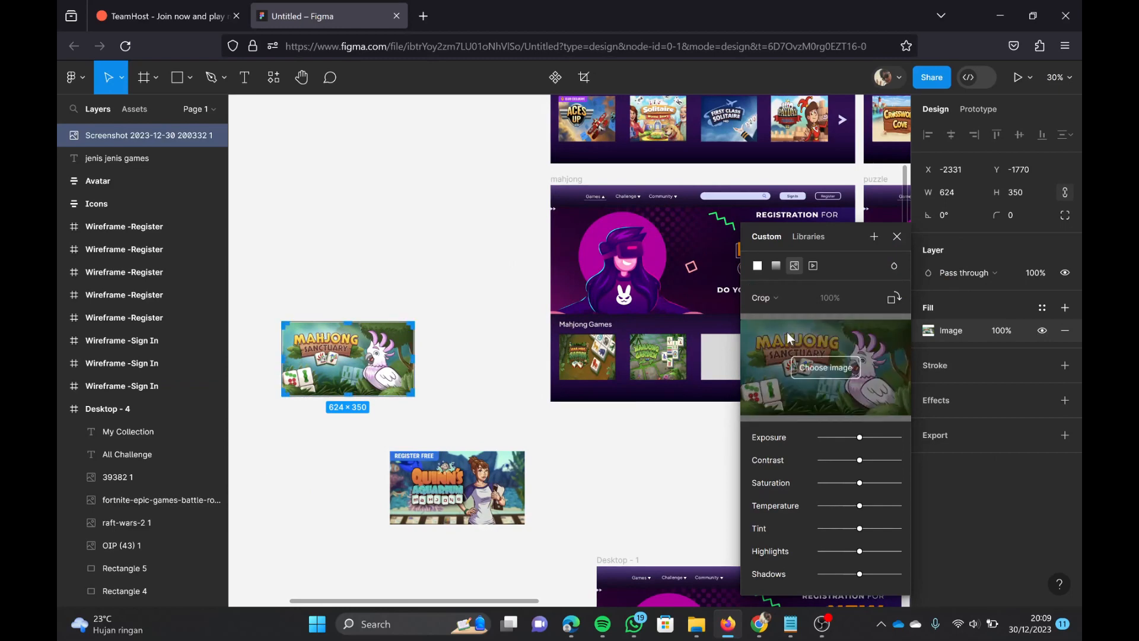
scroll(379, 376, "right", 1)
left_click_drag(303, 375, 660, 388)
scroll(660, 389, "right", 1)
scroll(660, 389, "up", 1)
scroll(660, 389, "up", 2)
left_click_drag(572, 369, 518, 336)
scroll(672, 399, "right", 2)
left_click(541, 452)
Step: Set the Quinn's Aquarium image's fill mode to Crop and move it just below the mahjong frame
scroll(542, 452, "left", 5)
double_click(451, 510)
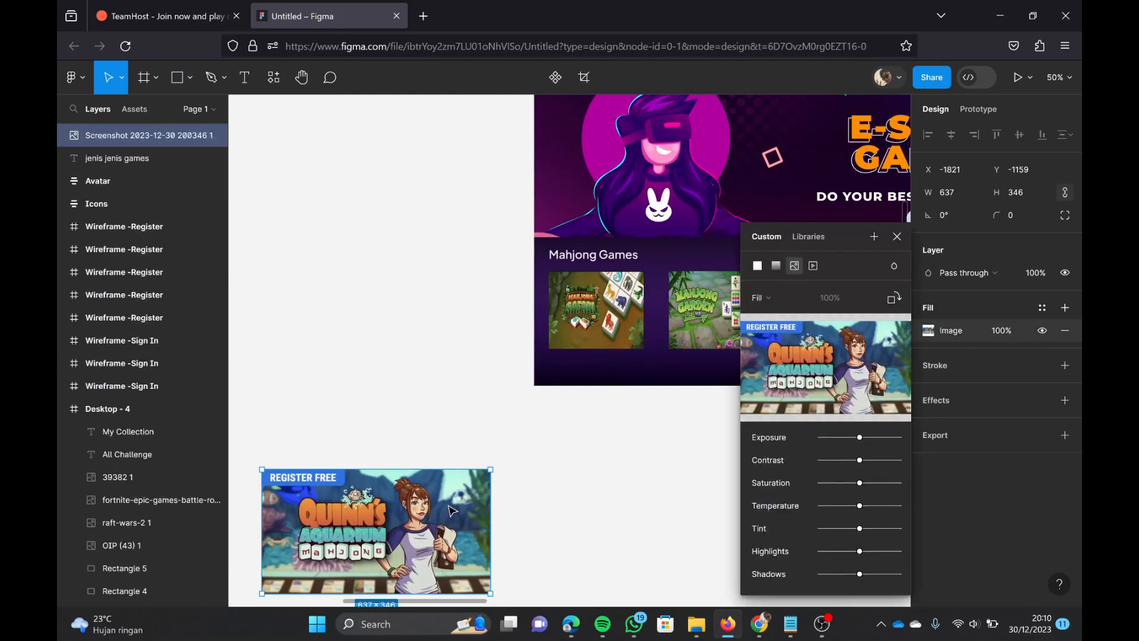
left_click(789, 300)
left_click(793, 343)
left_click_drag(468, 498, 716, 391)
scroll(653, 453, "right", 5)
left_click(653, 452)
left_click_drag(362, 435, 761, 341)
double_click(760, 342)
left_click_drag(691, 294, 620, 384)
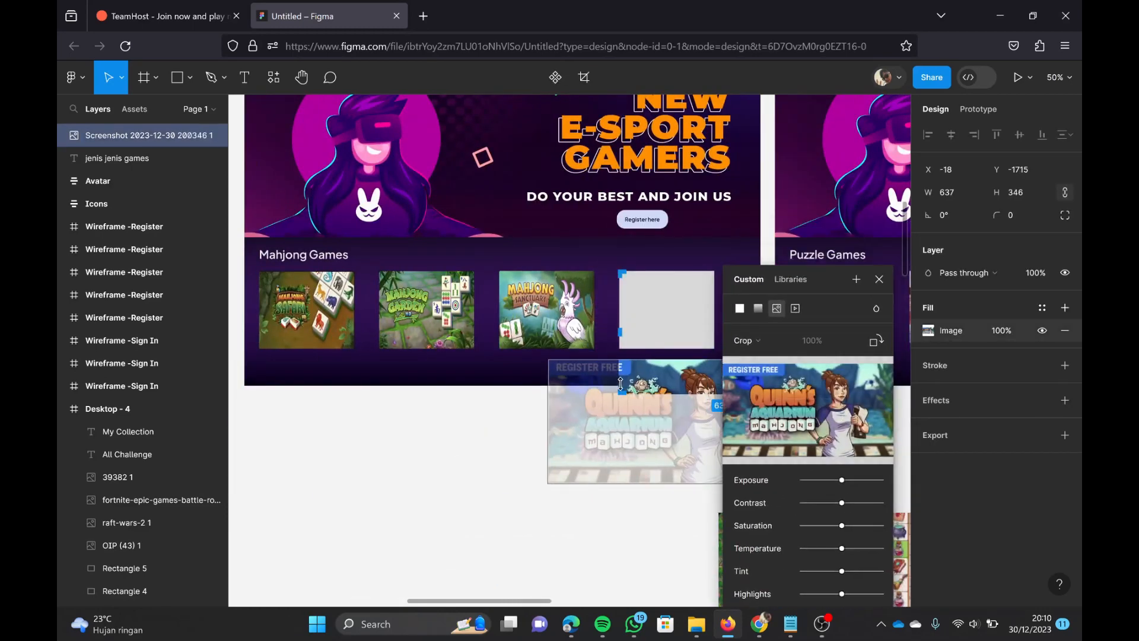
left_click(473, 515)
key("ctrl+z")
key("ctrl+z")
key("ctrl+z")
key("ctrl+z")
key("ctrl+z")
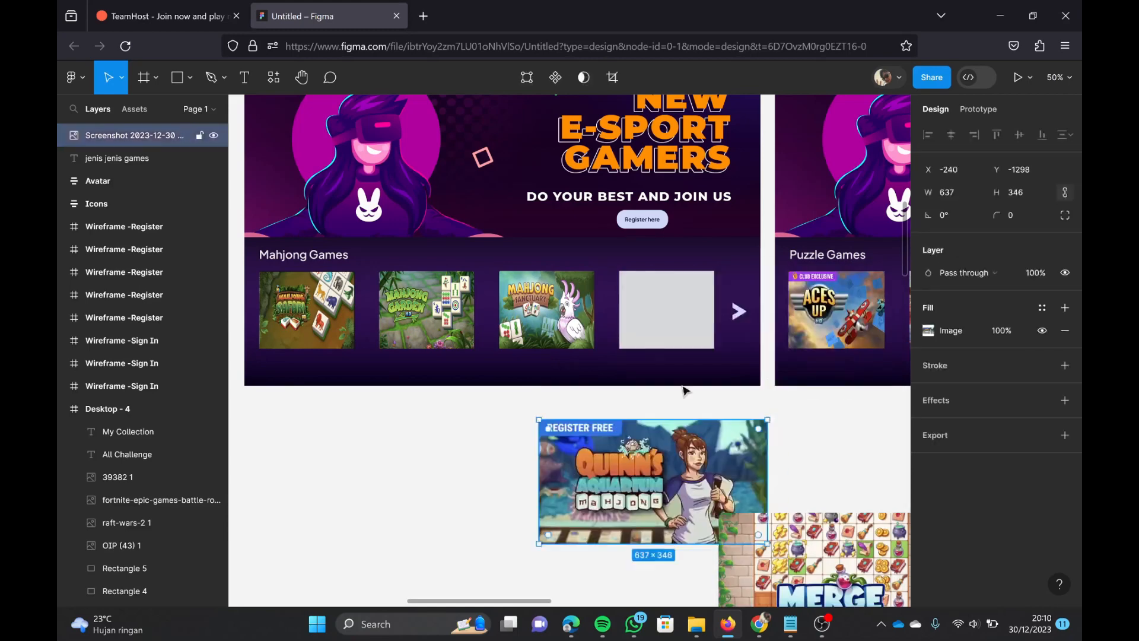
Step: Move the Quinn's Aquarium image onto the mahjong frame's fourth placeholder and resize it to 265 × 217
left_click(675, 332)
left_click_drag(643, 481, 724, 333)
left_click_drag(838, 385, 704, 339)
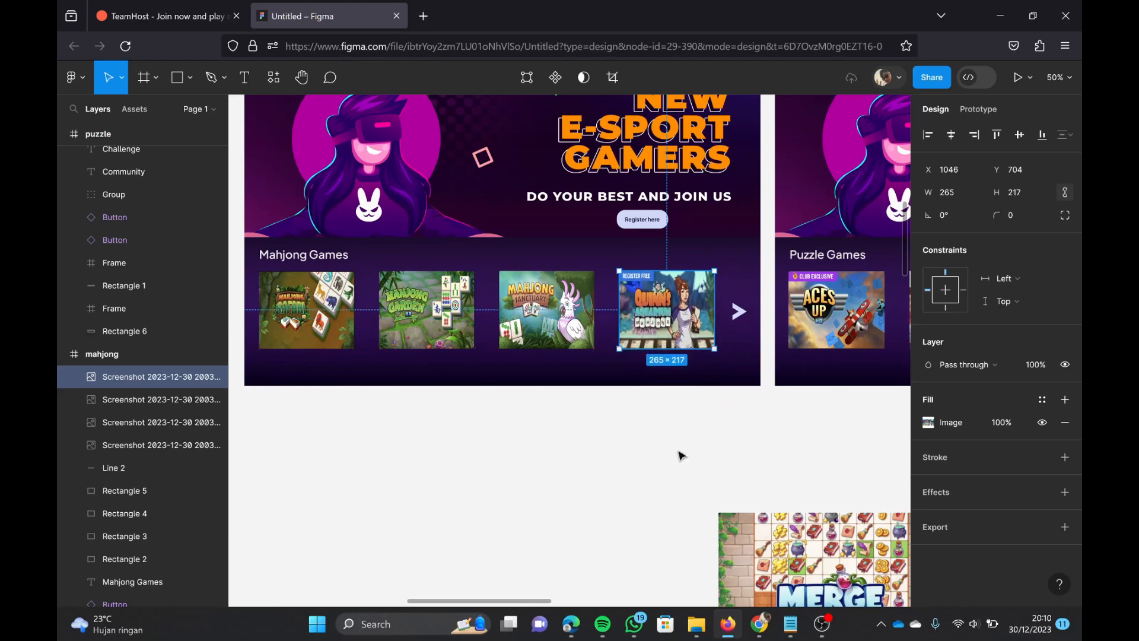
left_click(681, 455)
Step: Delete the four solitaire game images from the puzzle frame, keeping the placeholders
scroll(681, 451, "down", 2)
scroll(681, 450, "right", 2)
left_click(714, 357)
key("Delete")
left_click(813, 369)
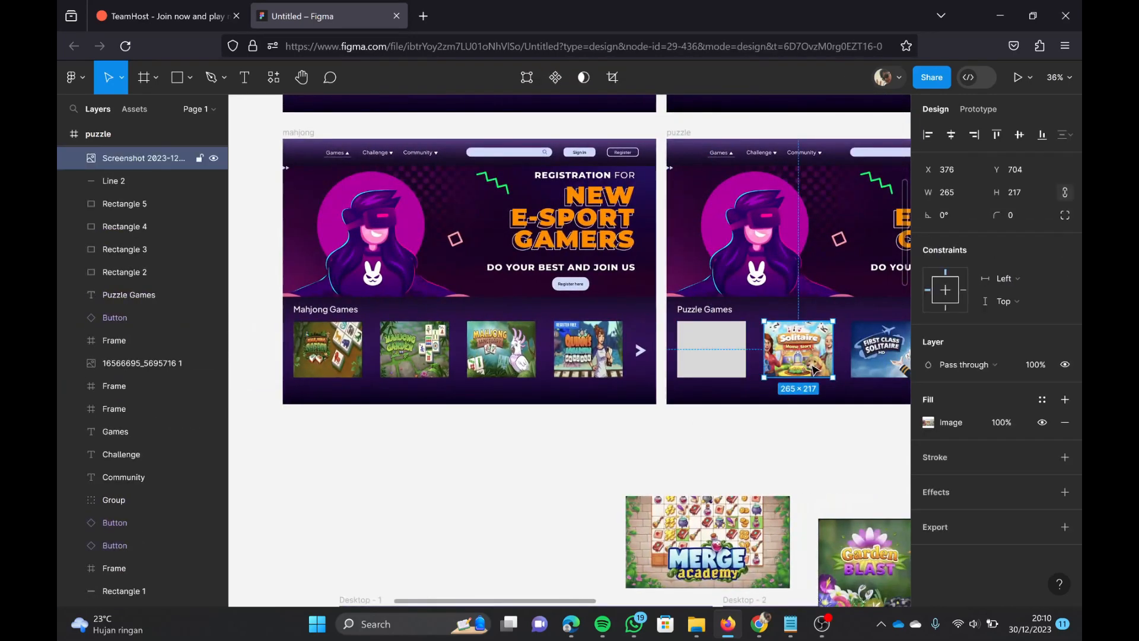
key("Delete")
scroll(813, 368, "right", 4)
left_click(749, 363)
key("Delete")
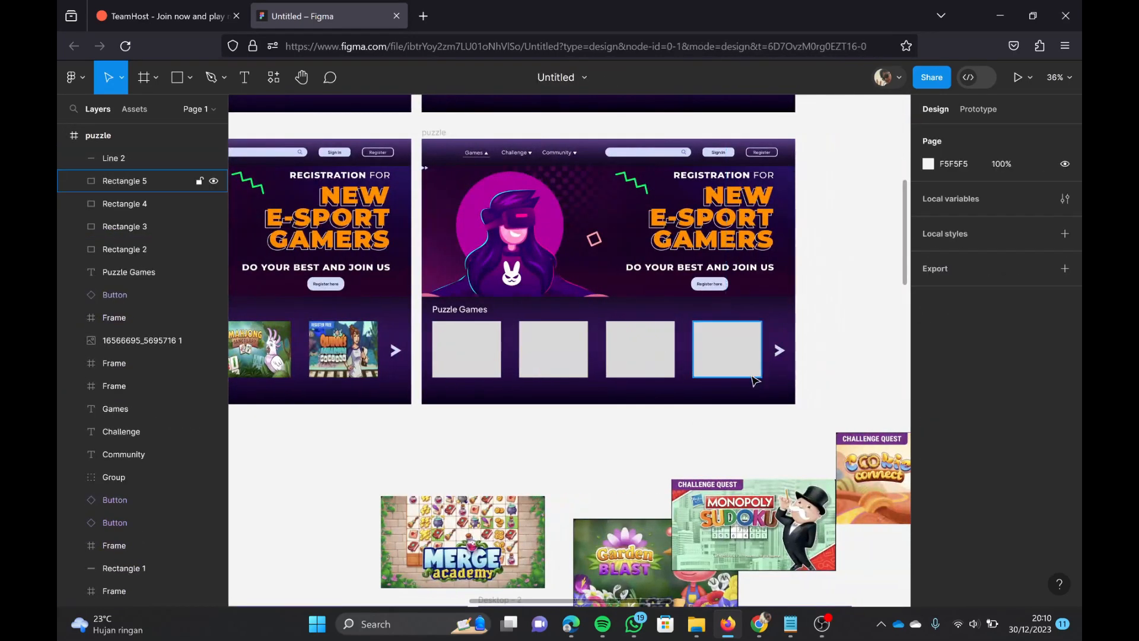
Step: Set the Merge Academy image's fill mode to Crop and fit it at 265 × 217 over the puzzle frame's first placeholder
left_click(470, 535)
left_click_drag(470, 535, 518, 472)
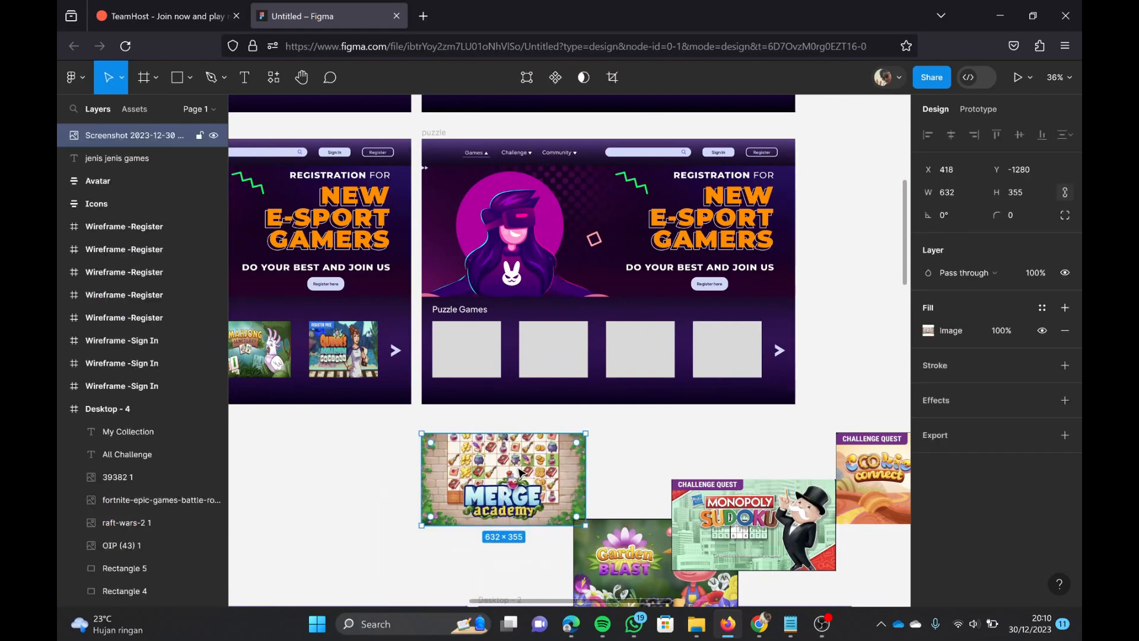
left_click(928, 330)
left_click(789, 298)
left_click(778, 332)
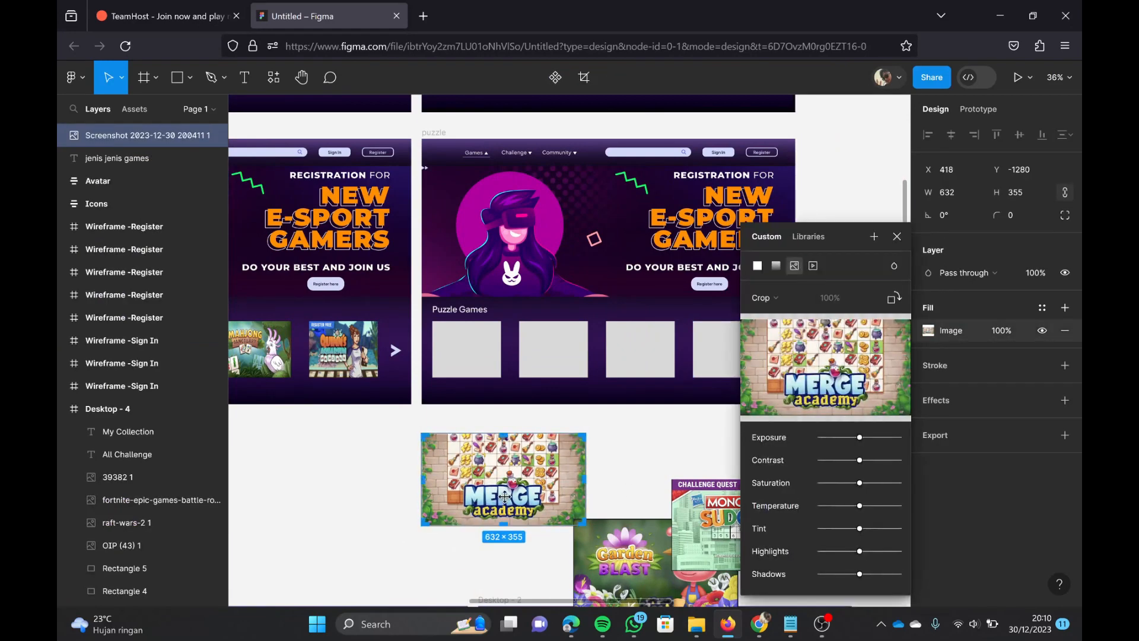
left_click_drag(522, 495, 501, 378)
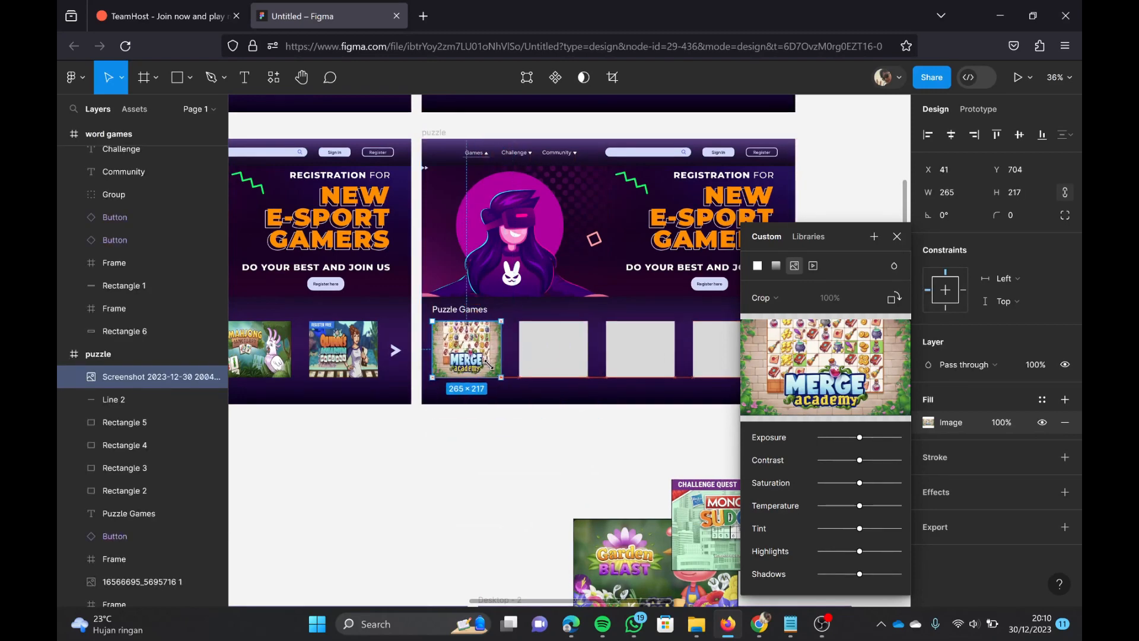
left_click(511, 480)
Step: Set the Garden Blast image's fill mode to Crop and fit it over the puzzle frame's second placeholder
left_click(598, 522)
left_click_drag(602, 512, 503, 442)
double_click(503, 442)
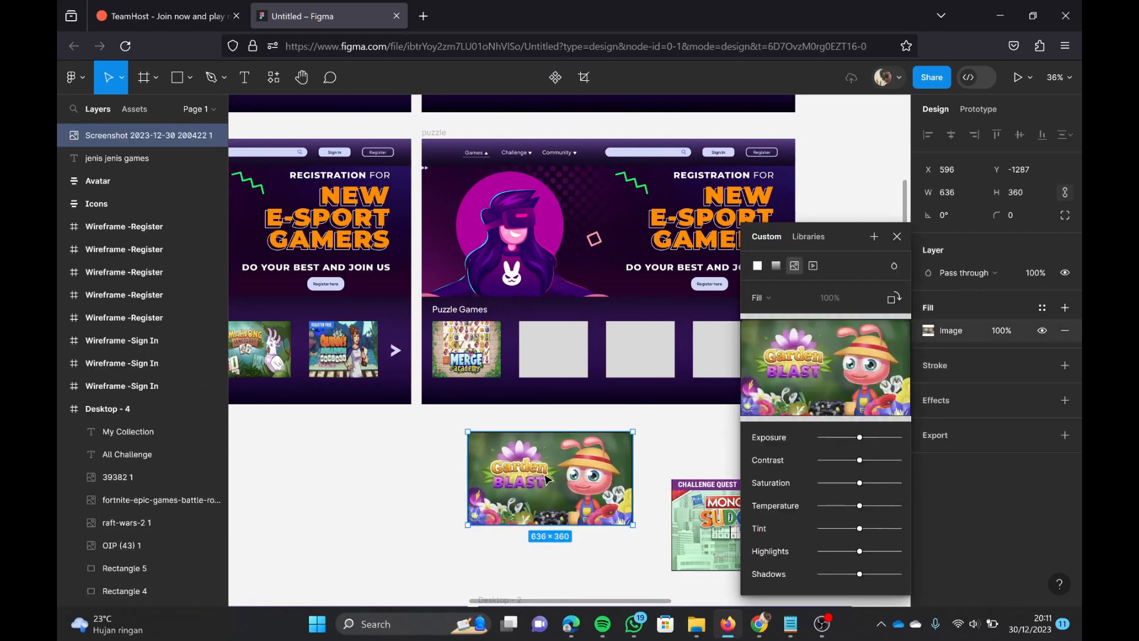
left_click(774, 297)
left_click(780, 333)
left_click_drag(617, 510, 587, 377)
left_click(629, 450)
Step: Set the Monopoly Sudoku image's fill mode to Crop
left_click(731, 536)
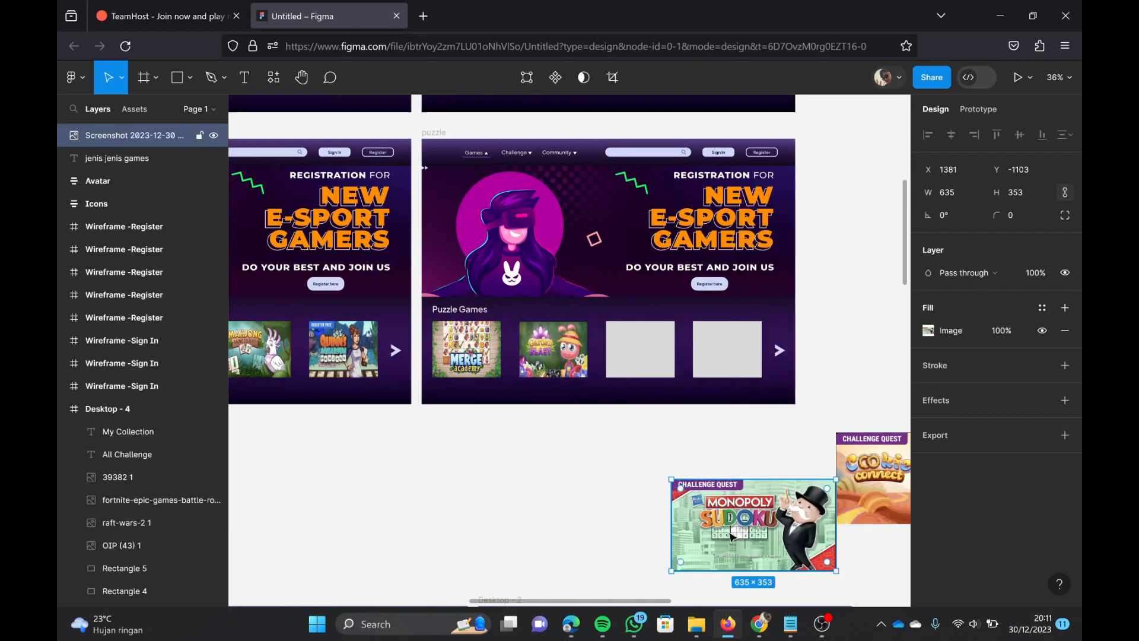
right_click(746, 535)
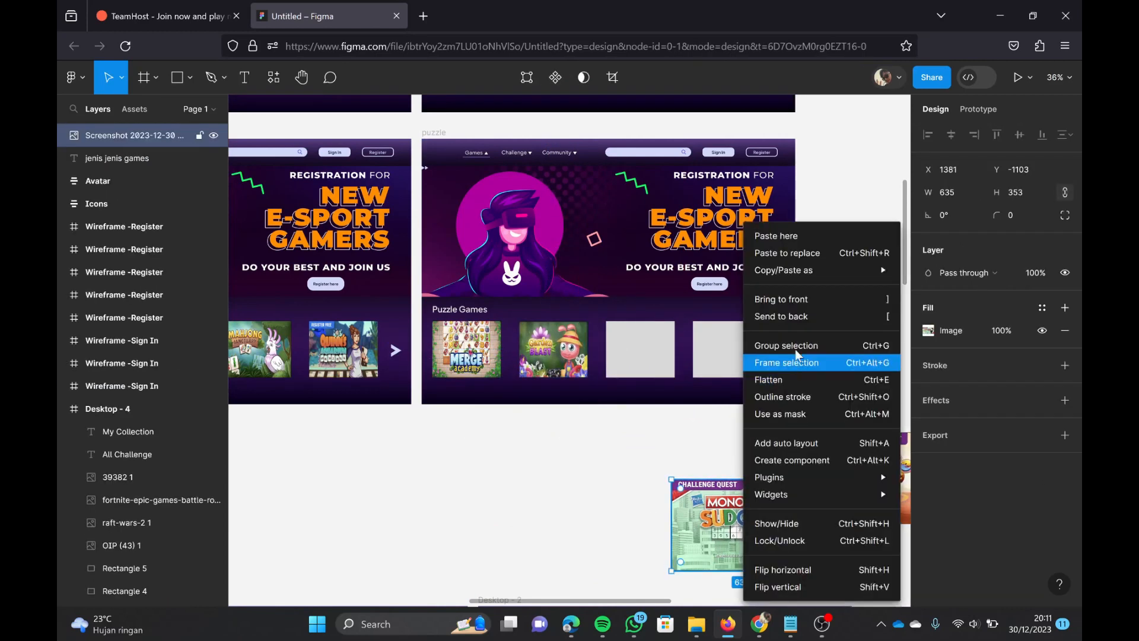
left_click(694, 522)
double_click(704, 514)
left_click(777, 297)
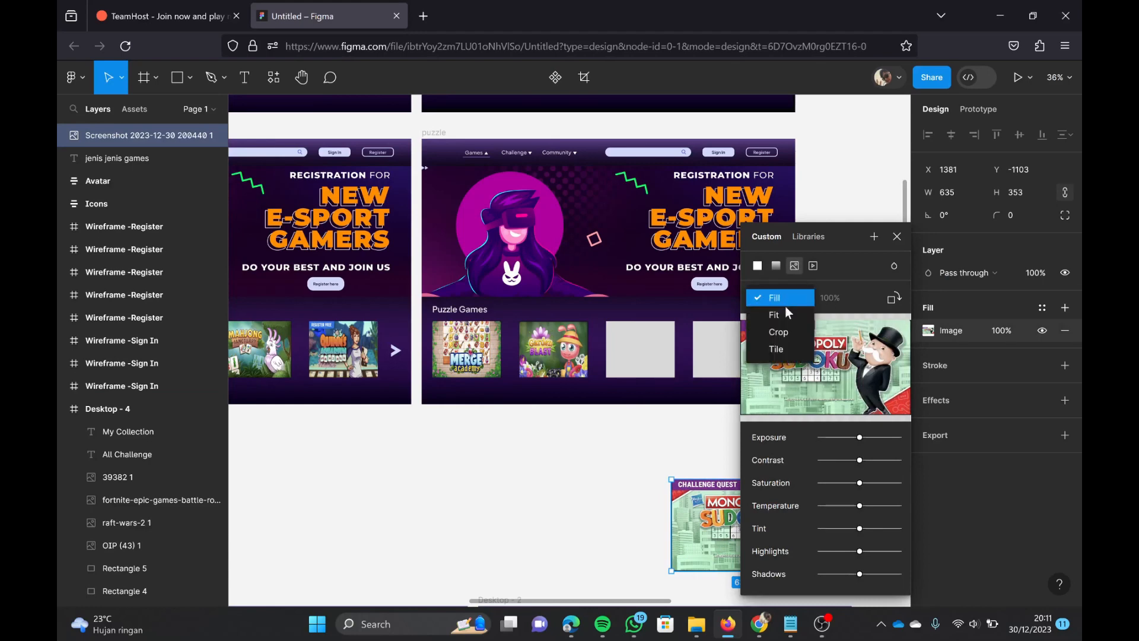
left_click(787, 331)
Step: Move the Monopoly Sudoku image onto the puzzle frame's third placeholder and resize it to cover the placeholder
left_click_drag(705, 519, 640, 359)
left_click(617, 475)
scroll(617, 475, "right", 2)
left_click(618, 389)
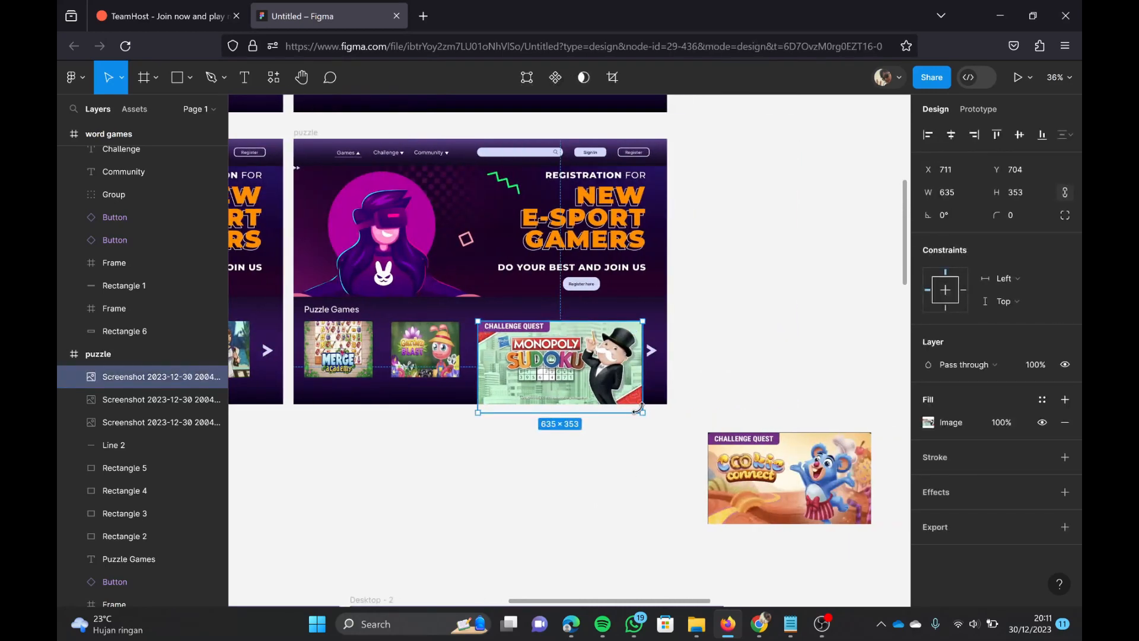
left_click_drag(636, 403, 546, 377)
left_click(682, 416)
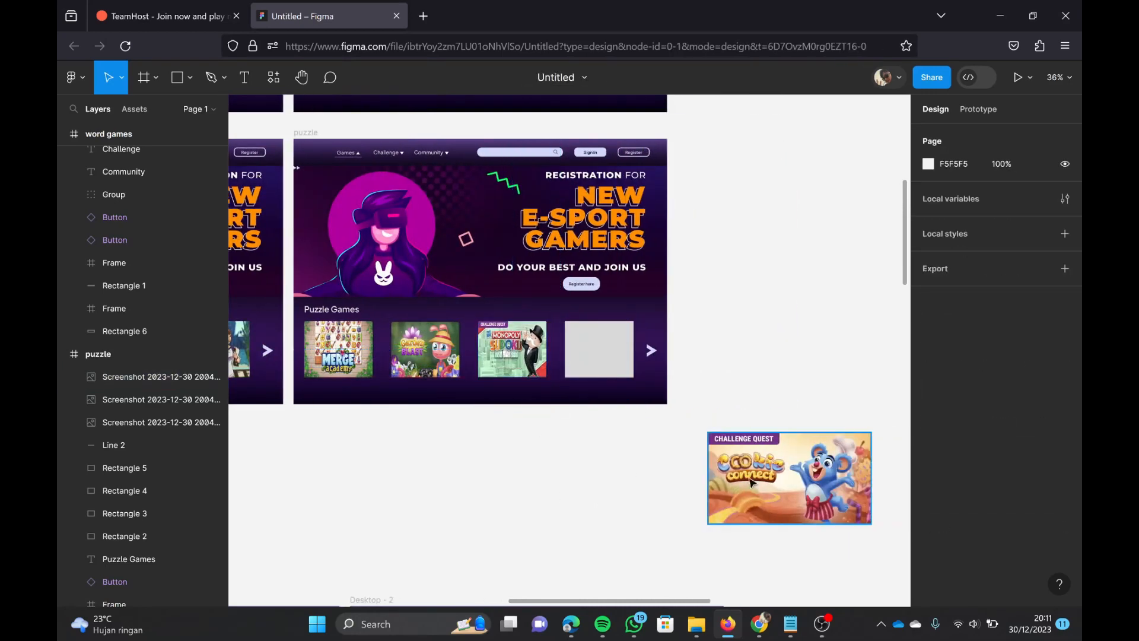
Step: Set the Cookie Connect image's fill mode to Crop and fit it over the puzzle frame's fourth placeholder
left_click(764, 474)
double_click(763, 475)
left_click(785, 319)
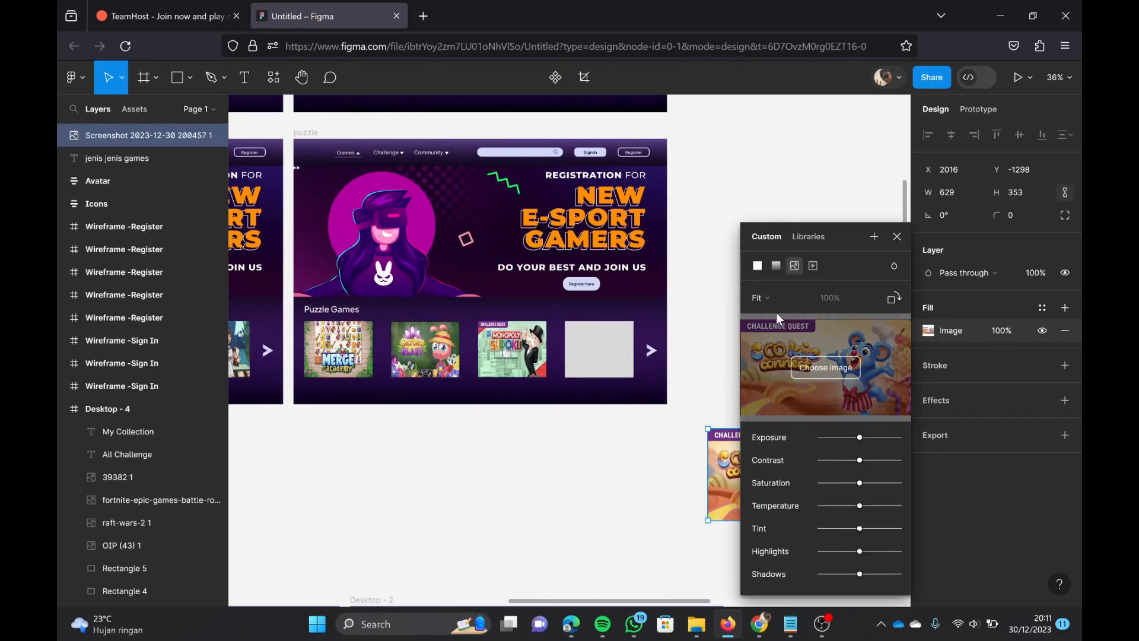
left_click(777, 304)
left_click(781, 316)
left_click(658, 494)
left_click_drag(789, 473, 646, 364)
left_click_drag(727, 411, 622, 365)
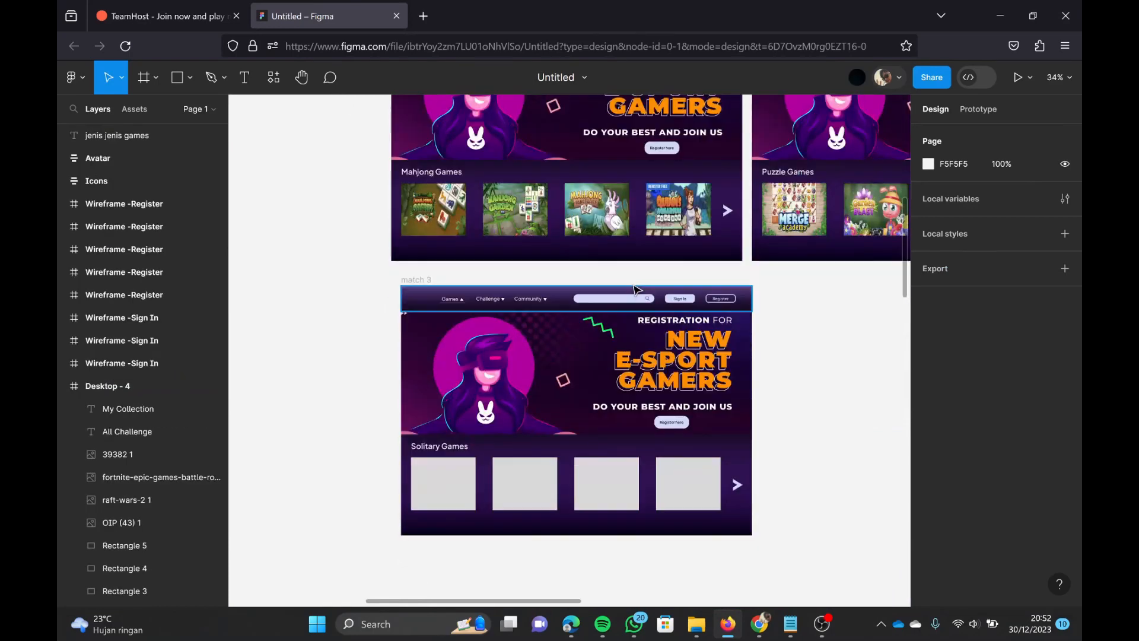
Step: Change the match 3 frame's section heading to "Match Games"
scroll(536, 295, "down", 1)
scroll(442, 478, "down", 3, "ctrl")
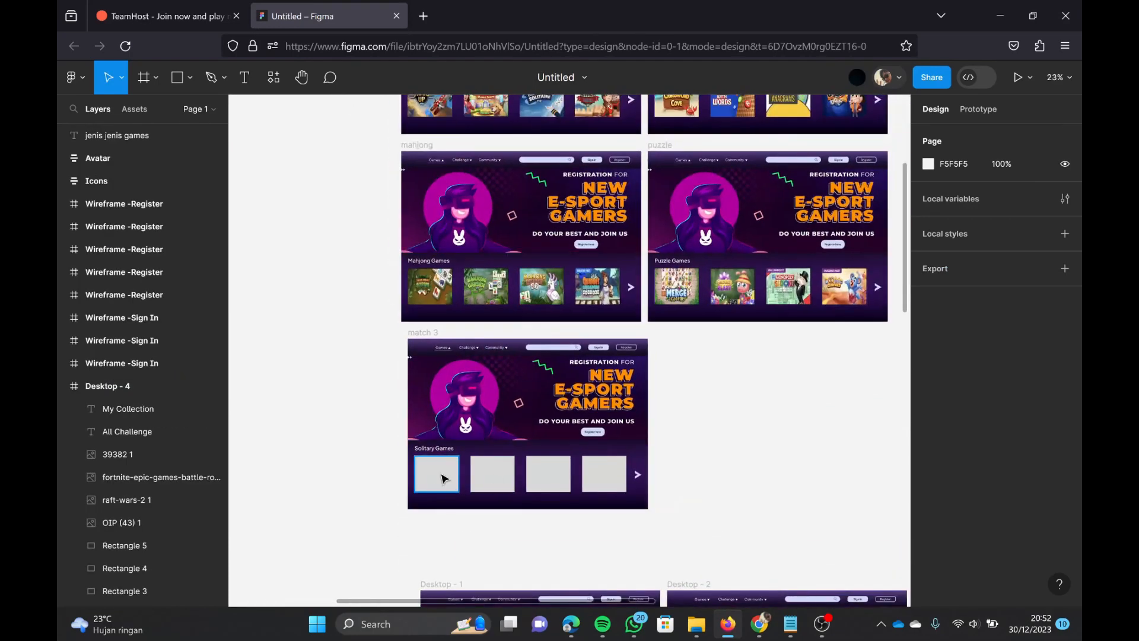
double_click(442, 449)
key("BackSpace")
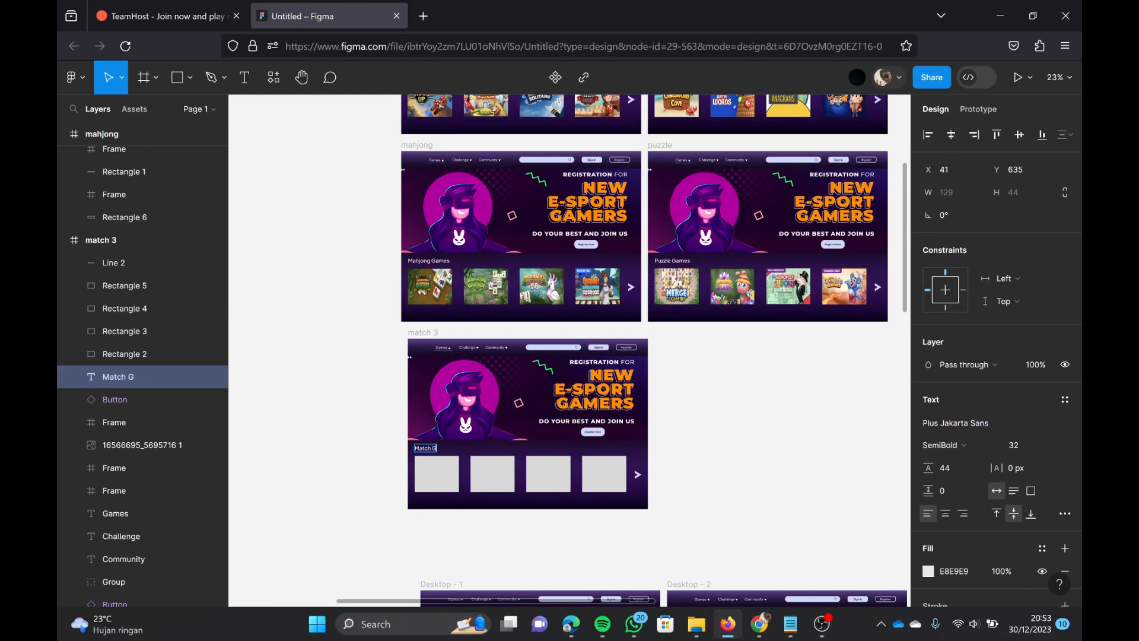
Step: Import the Merge Academy, Garden Blast, Lumeno and Phlinx II screenshots from the photos folder onto the canvas around the match 3 frame
left_click(697, 624)
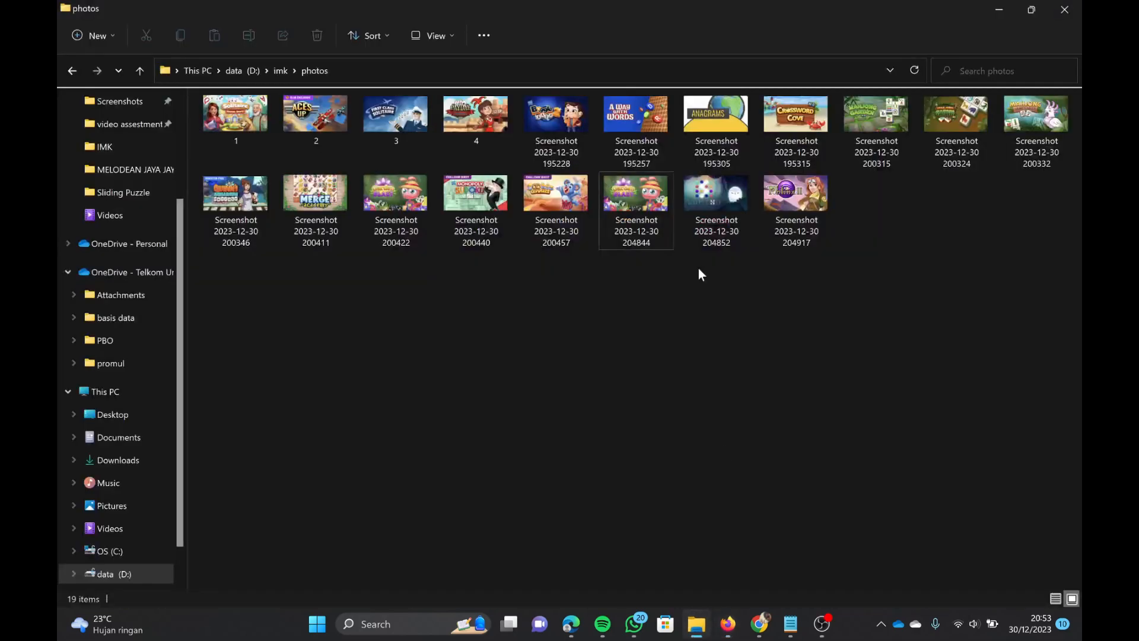
left_click_drag(838, 13, 834, 148)
scroll(853, 321, "down", 4)
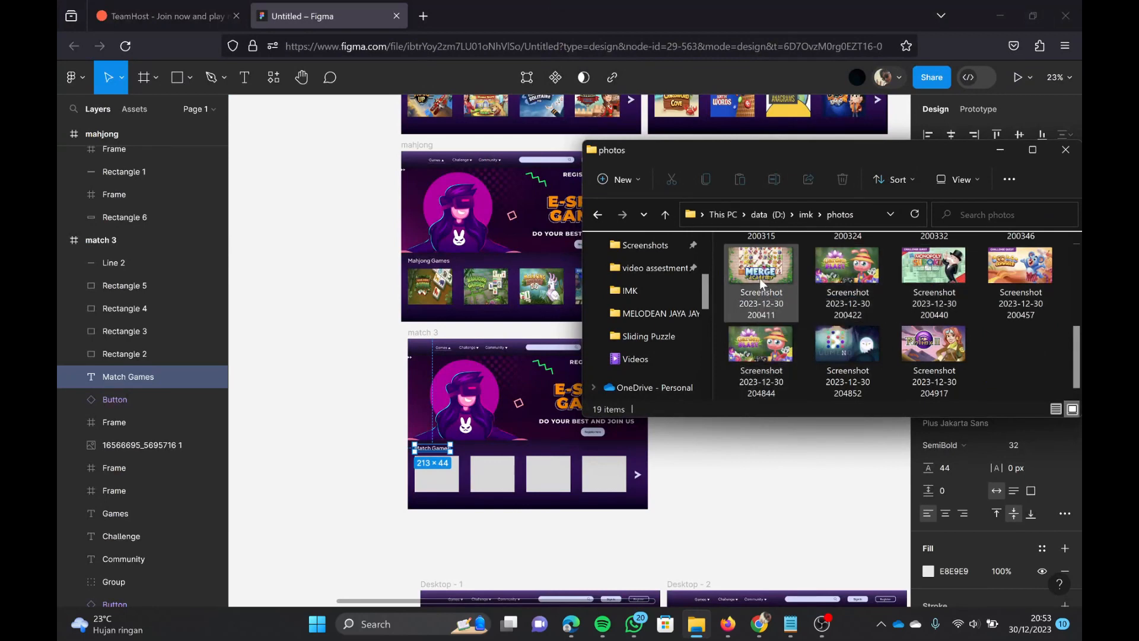
left_click_drag(762, 283, 294, 420)
left_click_drag(738, 376, 290, 552)
left_click(848, 346)
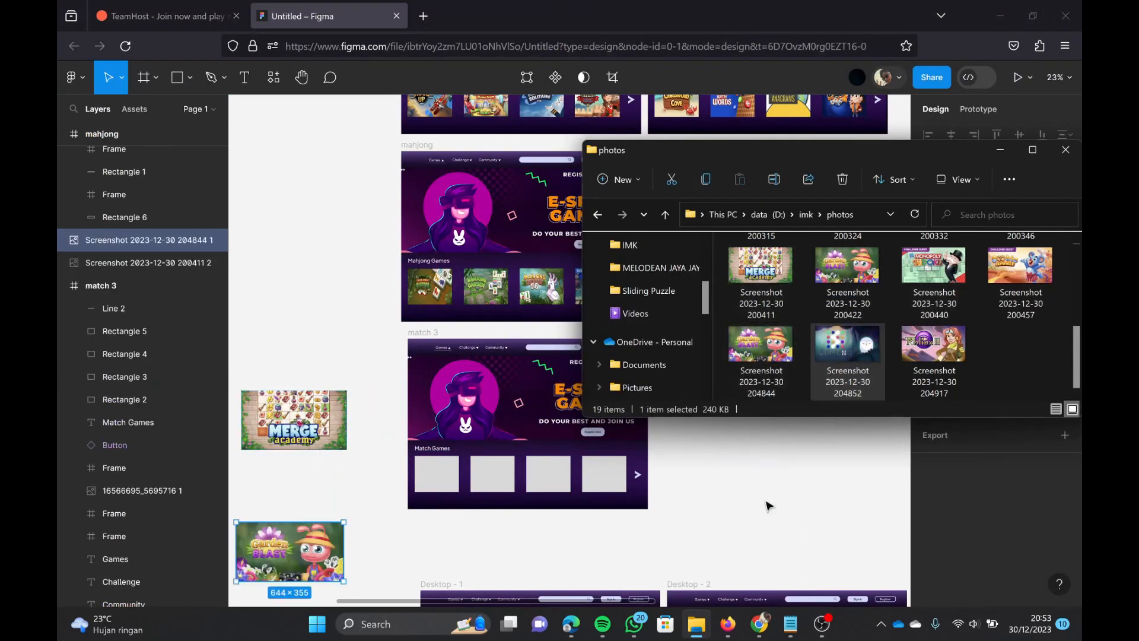
left_click_drag(932, 356, 596, 553)
left_click(1000, 150)
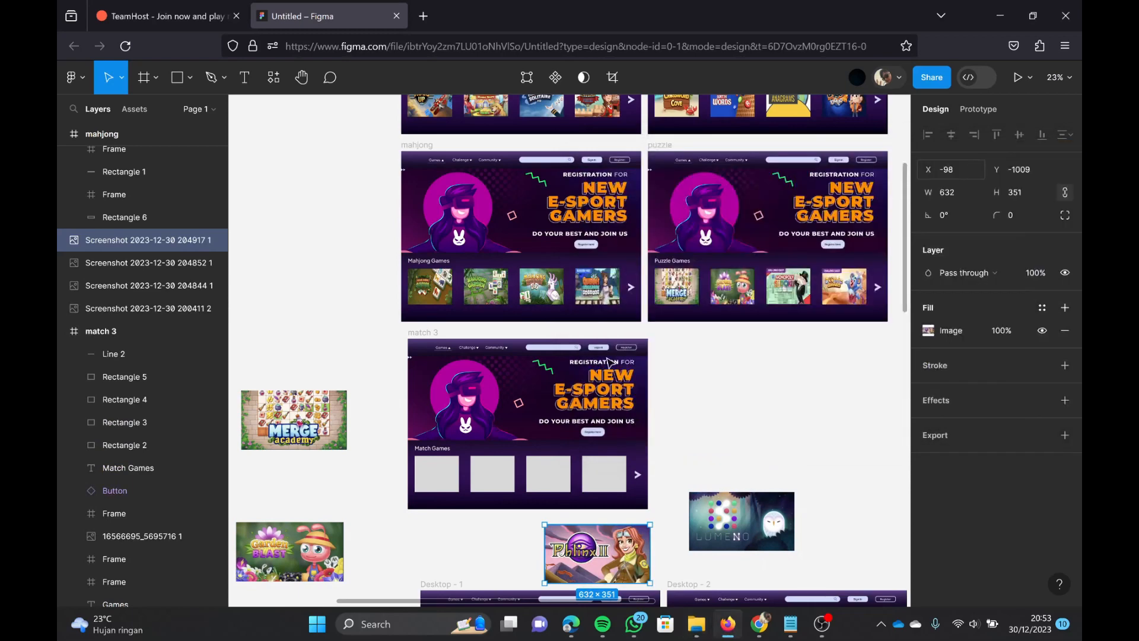
Step: Set the fill mode of the Merge Academy image beside the match 3 frame to Crop
left_click_drag(278, 423, 428, 349)
scroll(326, 417, "up", 5)
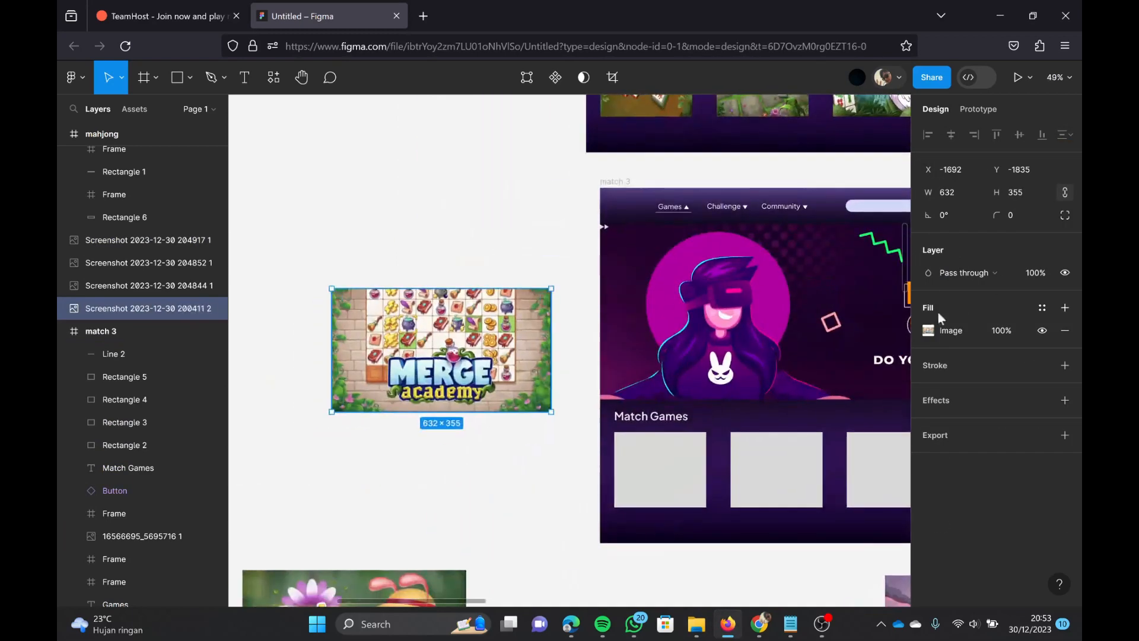
right_click(499, 372)
right_click(459, 341)
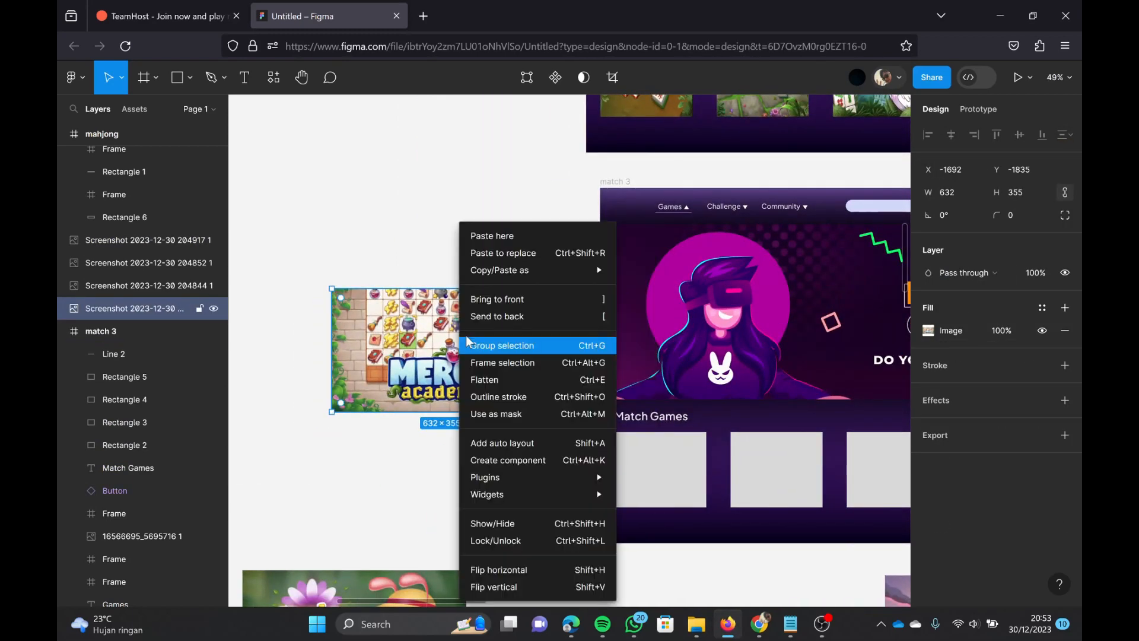
left_click(419, 329)
double_click(420, 329)
left_click(792, 330)
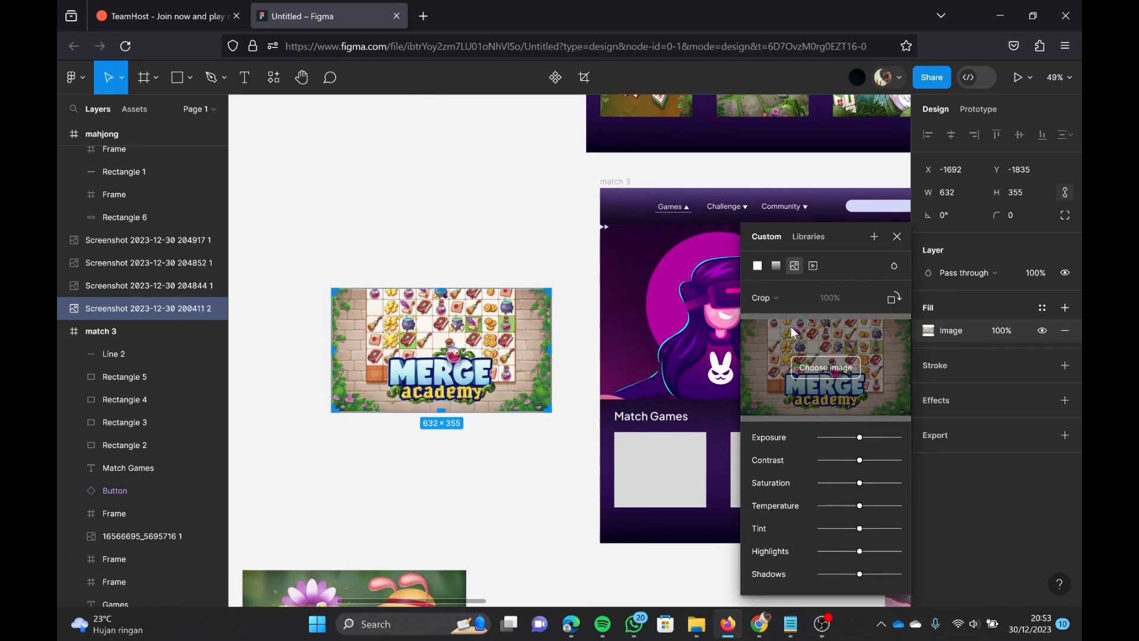
Step: Move the Merge Academy image onto the match 3 frame's first placeholder and resize it to cover the placeholder
scroll(569, 380, "down", 3)
scroll(569, 380, "right", 3)
left_click_drag(593, 384, 383, 230)
scroll(371, 228, "down", 2)
left_click_drag(316, 186, 515, 287)
left_click_drag(566, 319, 473, 281)
Step: Set the Garden Blast image's fill mode to Crop and fit it over the match 3 frame's second placeholder
left_click_drag(296, 385, 384, 396)
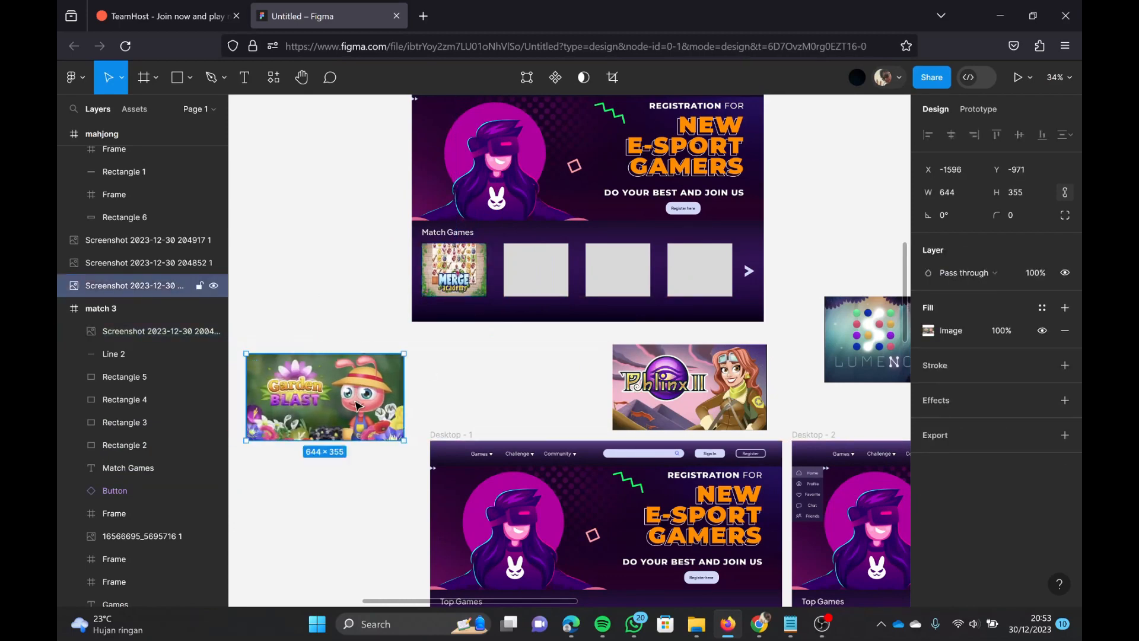
left_click(929, 330)
left_click(762, 297)
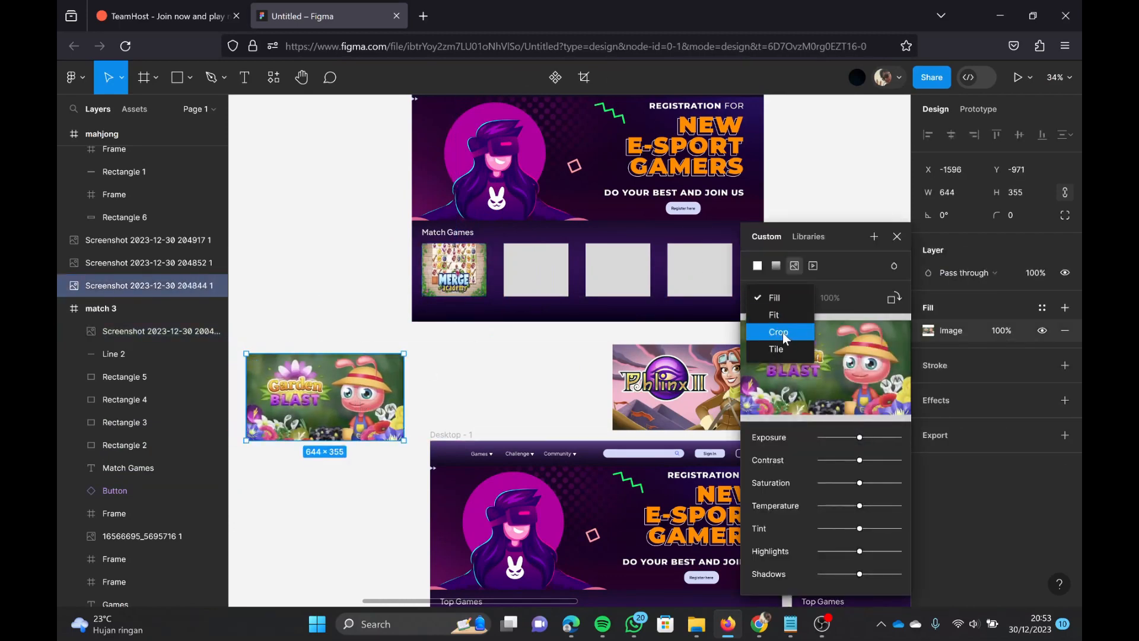
left_click(782, 332)
left_click_drag(400, 382, 551, 284)
left_click(560, 362)
Step: Set the Phlinx II image's fill mode to Crop and fit it over the match 3 frame's third placeholder
double_click(706, 388)
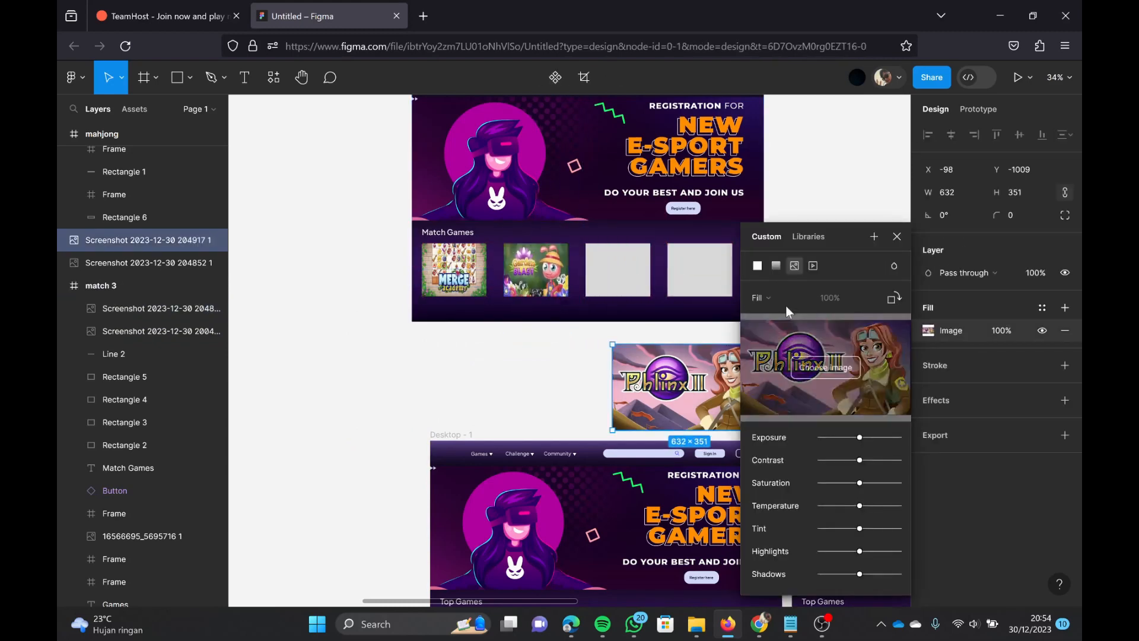
left_click(771, 299)
left_click(781, 325)
left_click_drag(694, 385, 669, 284)
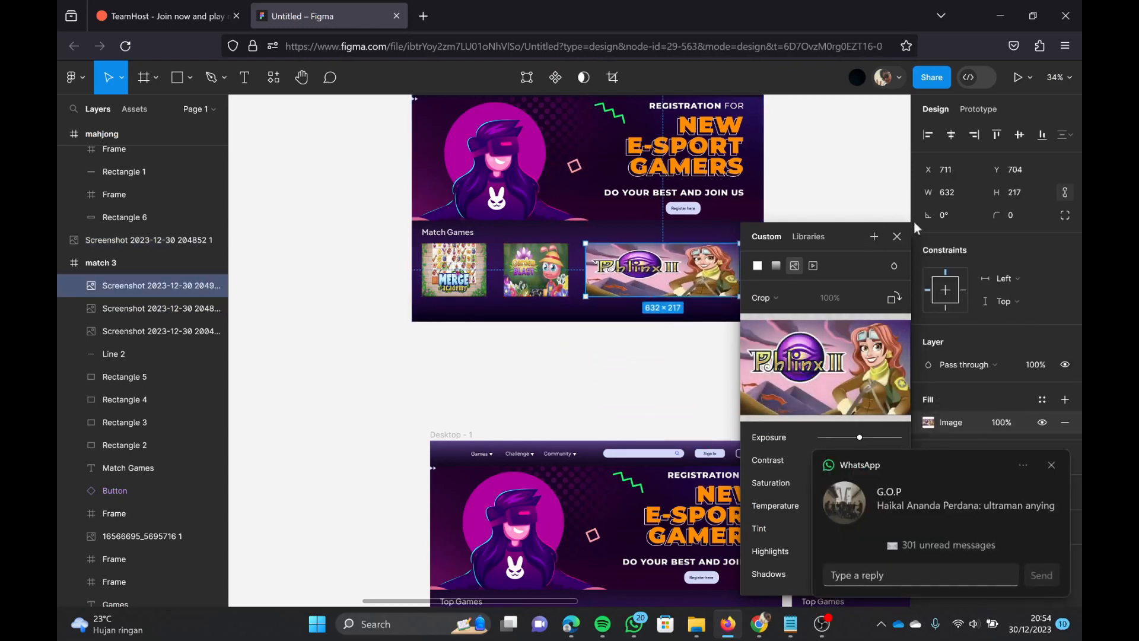
left_click(896, 236)
left_click_drag(741, 266, 650, 267)
left_click(699, 371)
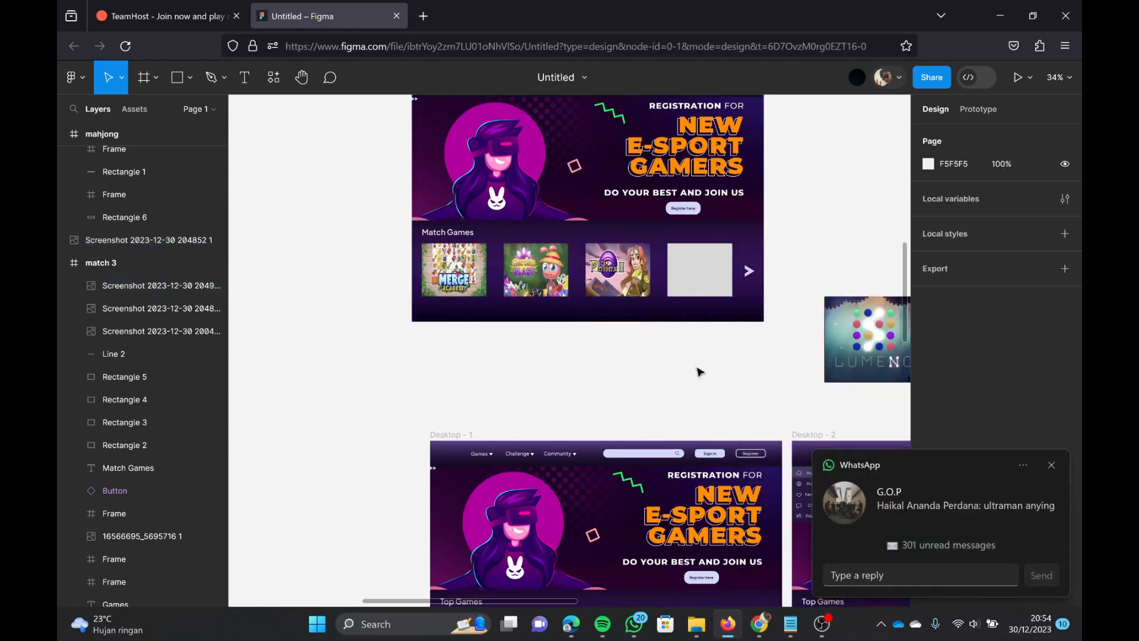
Step: Set the Lumeno image's fill mode to Crop
double_click(867, 347)
left_click(787, 301)
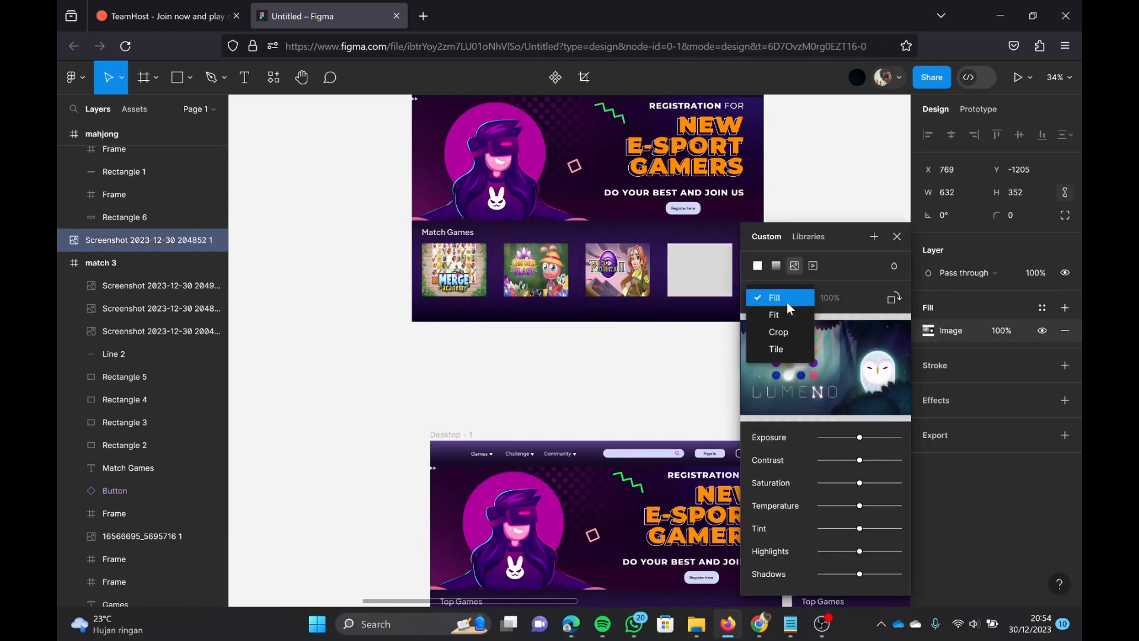
left_click(701, 374)
scroll(700, 369, "right", 7)
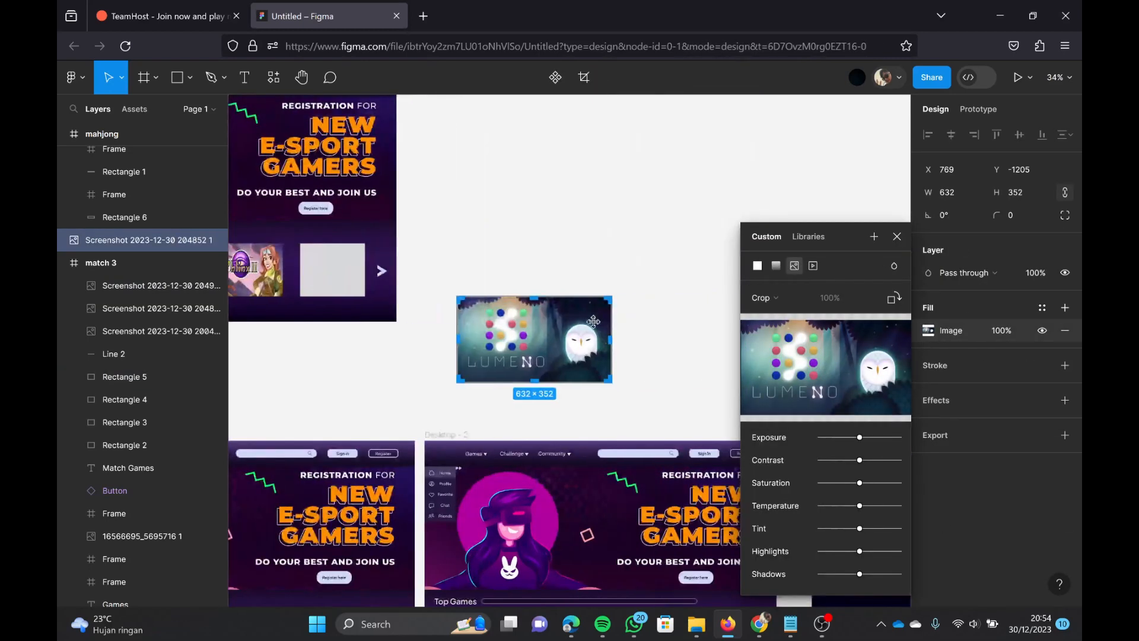
scroll(700, 369, "left", 1)
left_click_drag(574, 350, 496, 344)
key("ctrl+z")
key("ctrl+z")
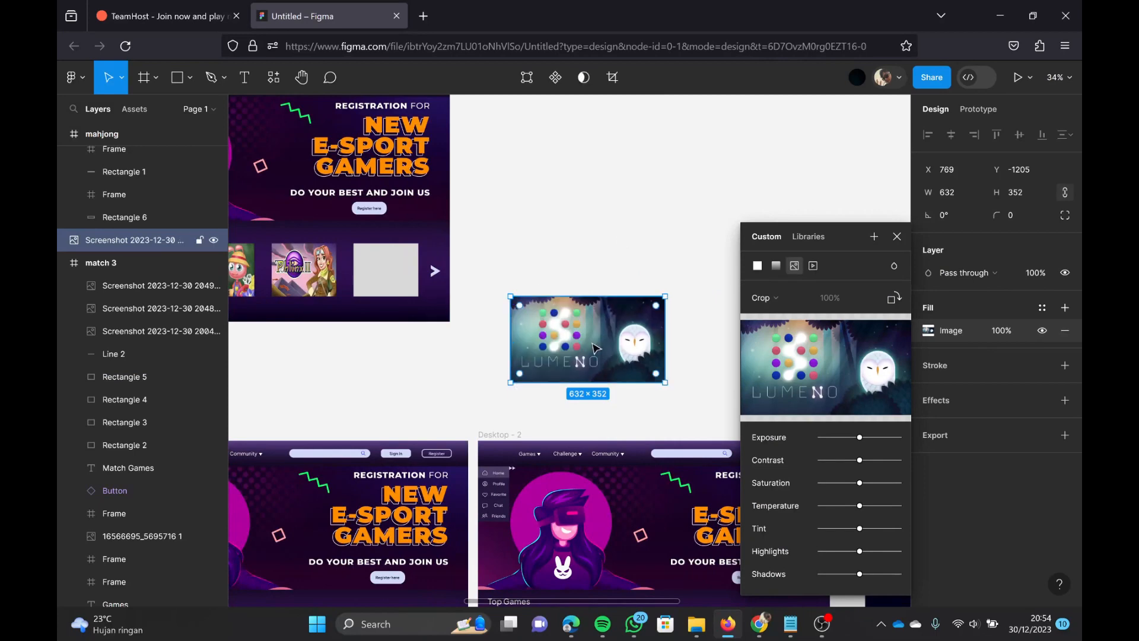
Step: Move the Lumeno image onto the match 3 frame's fourth placeholder and resize it to cover the placeholder
left_click_drag(598, 349, 441, 294)
left_click_drag(507, 282, 406, 283)
left_click_drag(397, 326, 398, 285)
left_click(457, 374)
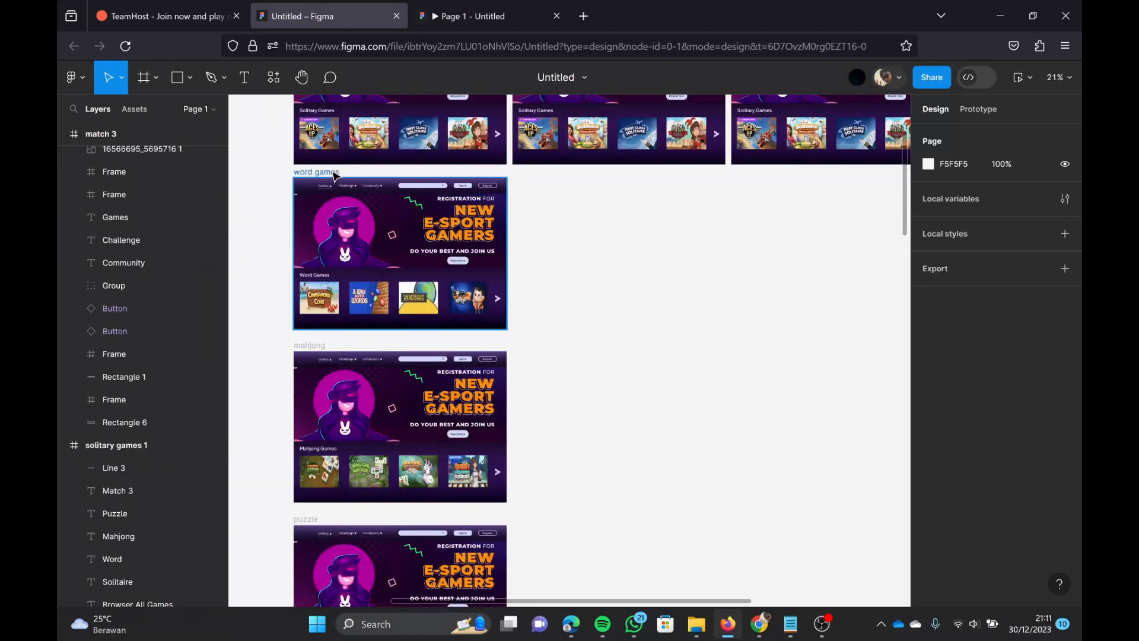
Step: Duplicate the word games frame three times in a row beside the original
left_click(323, 171)
key("ctrl+d")
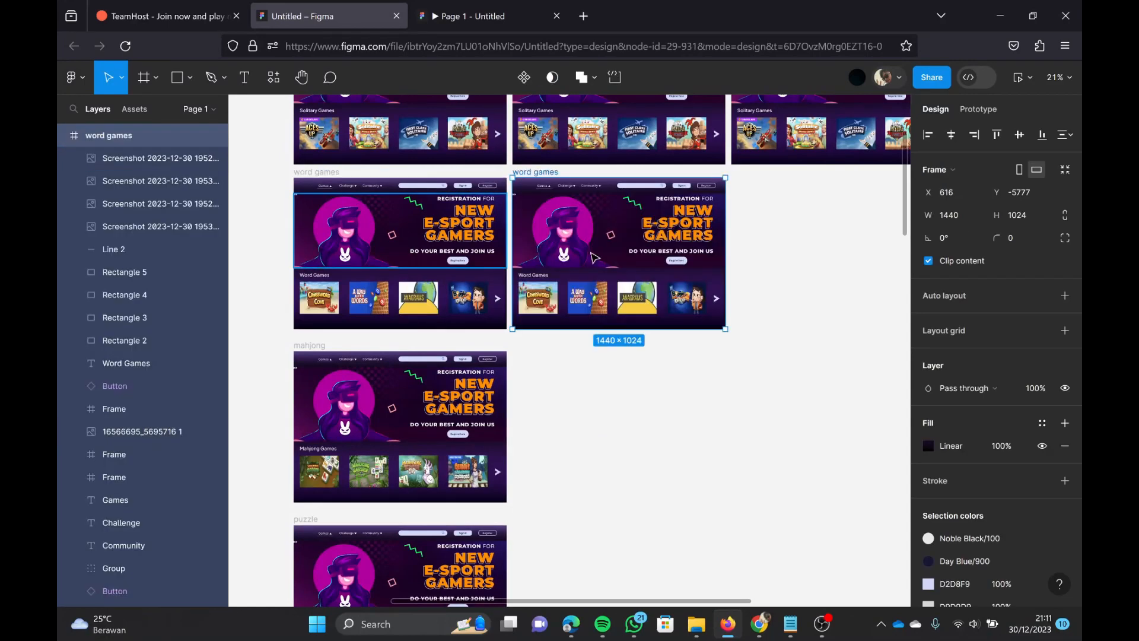
key("ctrl+d")
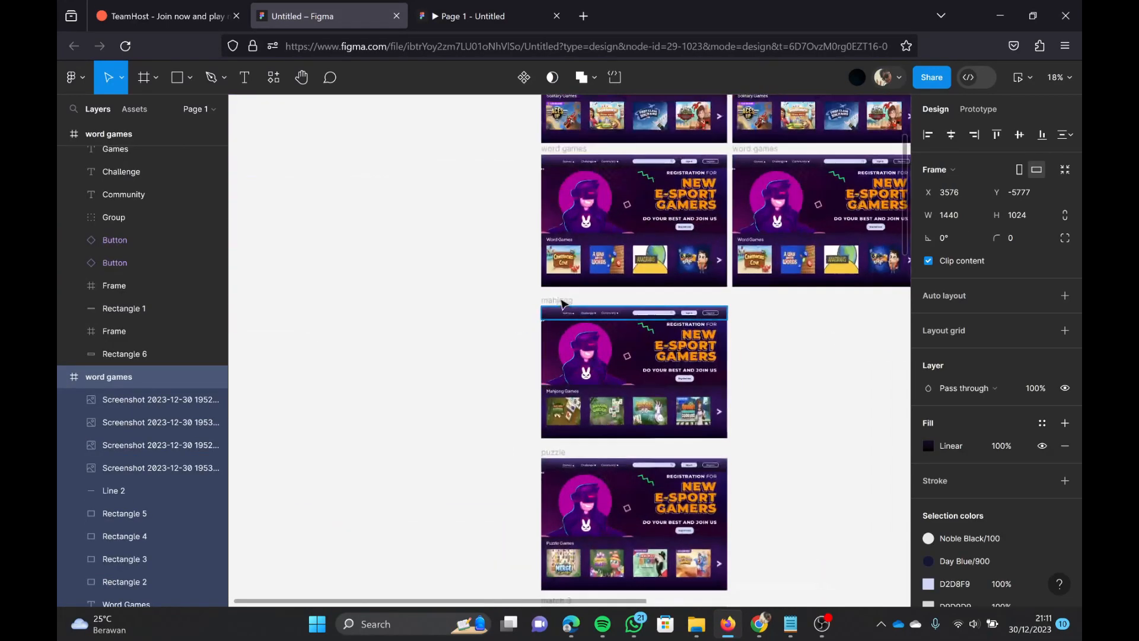
left_click(560, 301)
key("ctrl+v")
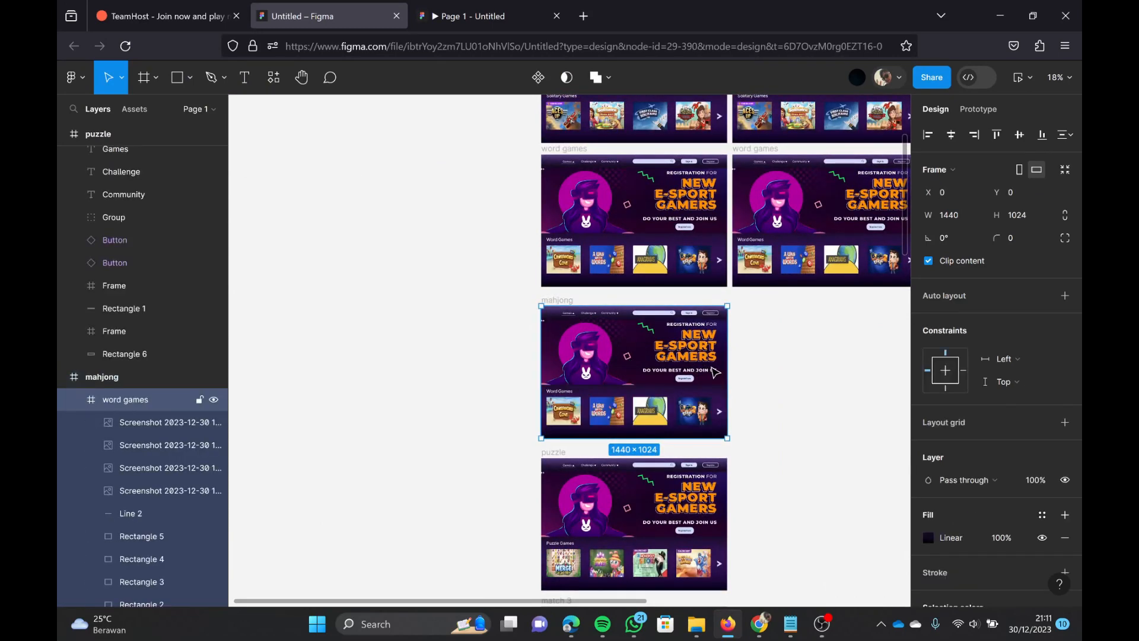
key("ctrl+z")
left_click(778, 368)
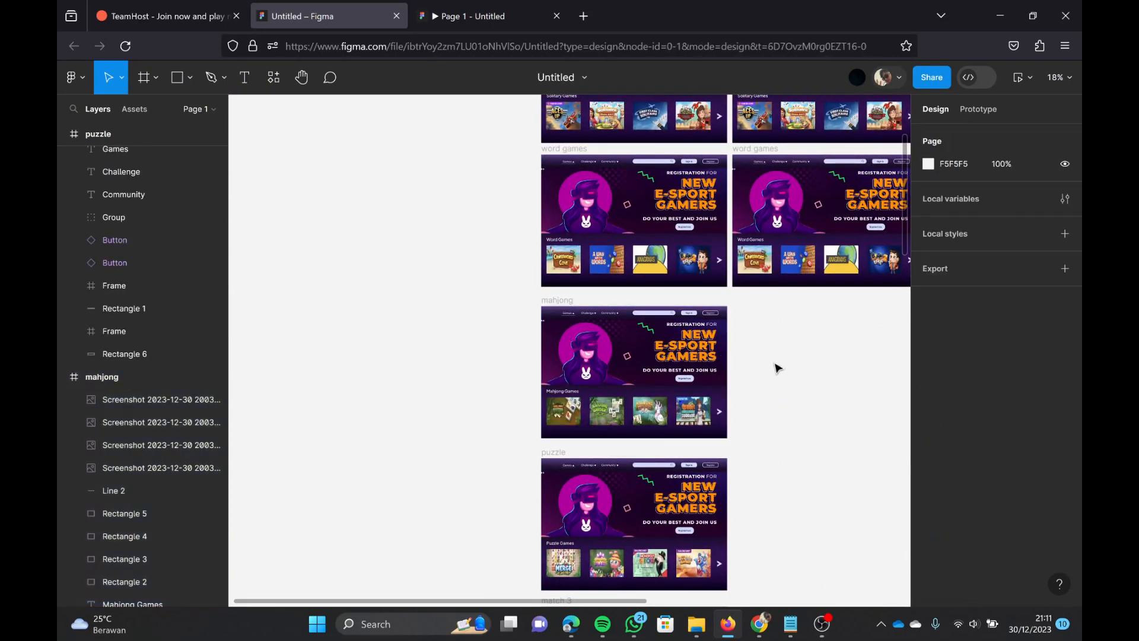
key("ctrl+v")
left_click(762, 314)
Step: Duplicate the mahjong frame three times in a row beside the original
scroll(758, 316, "left", 7)
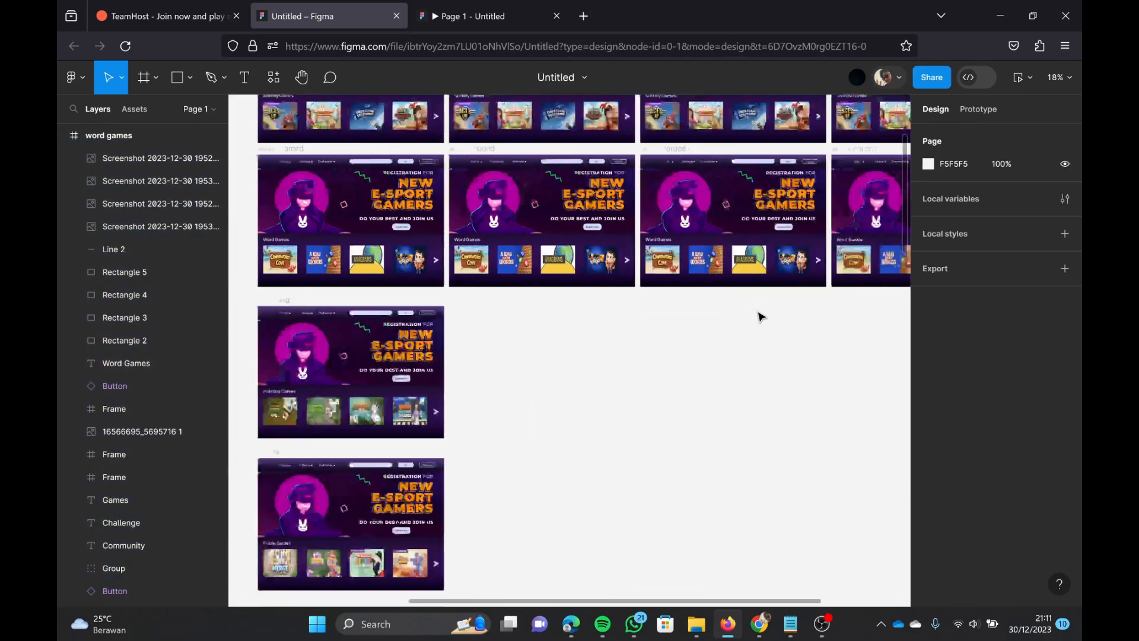
left_click(364, 300)
key("ctrl+d")
key("ctrl+d")
key("ctrl+d")
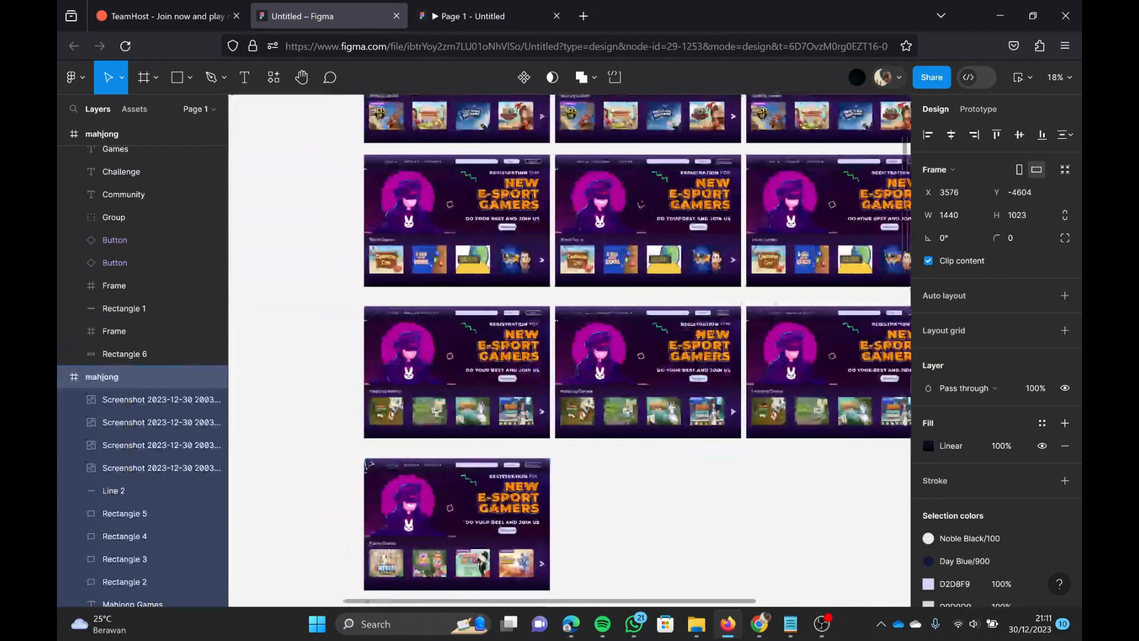
Step: Duplicate the puzzle frame three times in a row beside the original
left_click(366, 464)
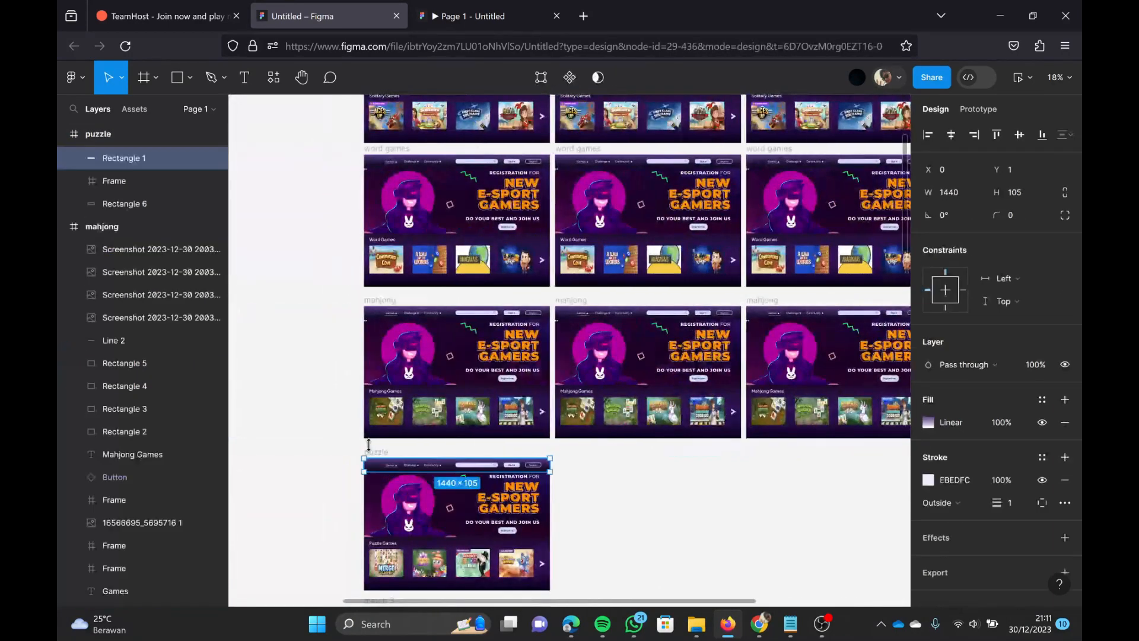
left_click(377, 446)
left_click(370, 450)
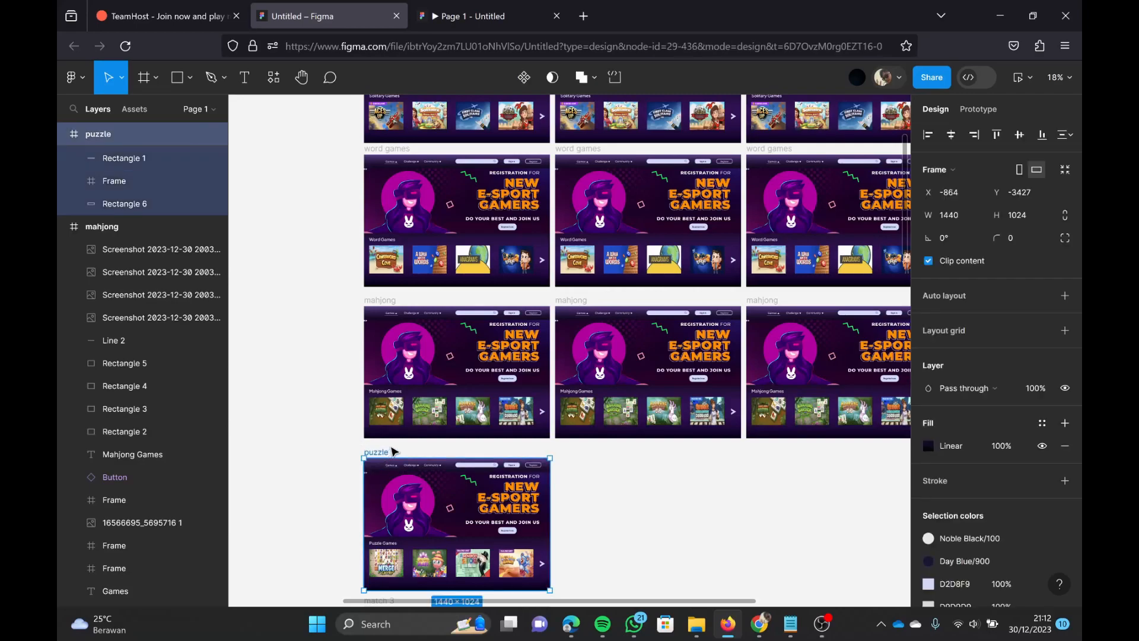
key("ctrl+d")
key("ctrl+d")
key("ctrl+d")
scroll(552, 457, "down", 3)
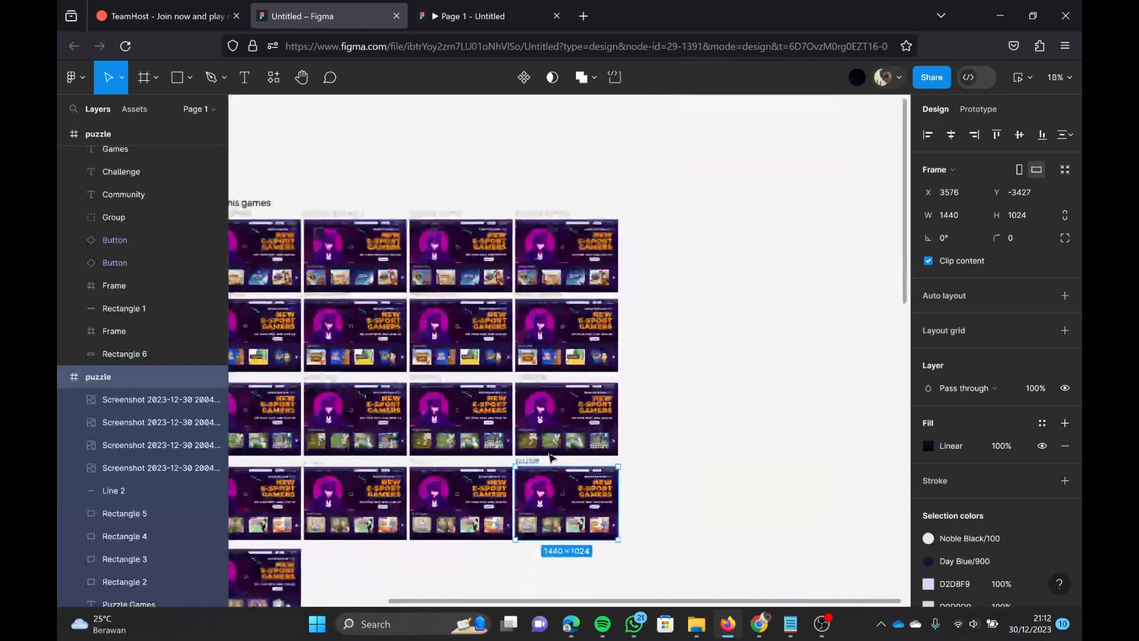
scroll(551, 458, "up", 5)
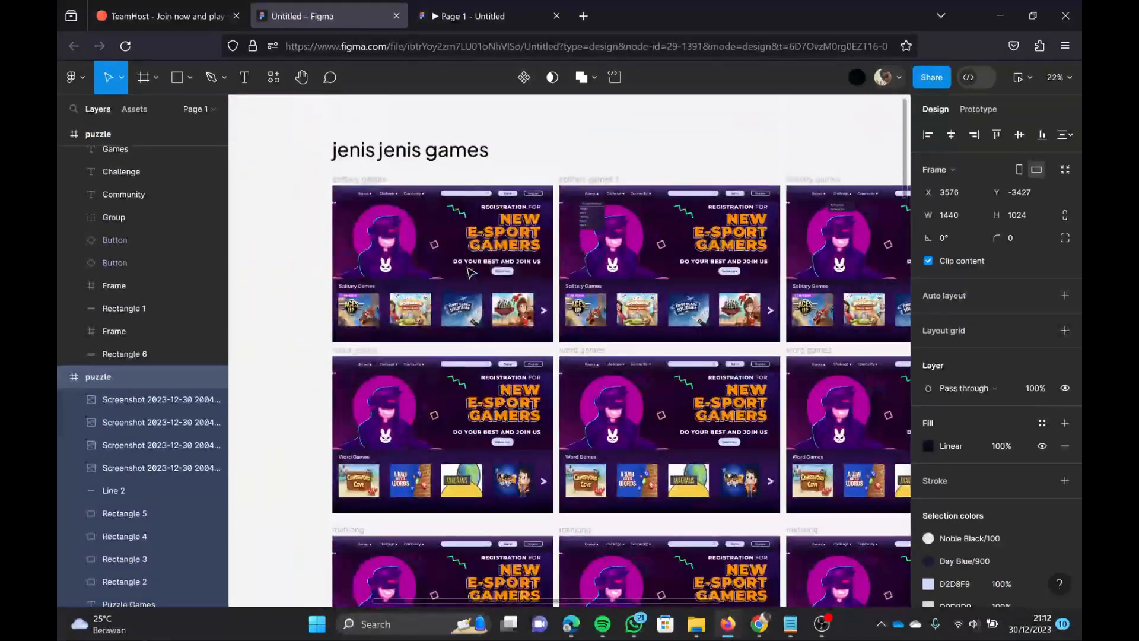
Step: Set the rotation of the Games arrow in the first word games frame to -90°
scroll(429, 314, "down", 1)
scroll(390, 349, "up", 5)
left_click(389, 324)
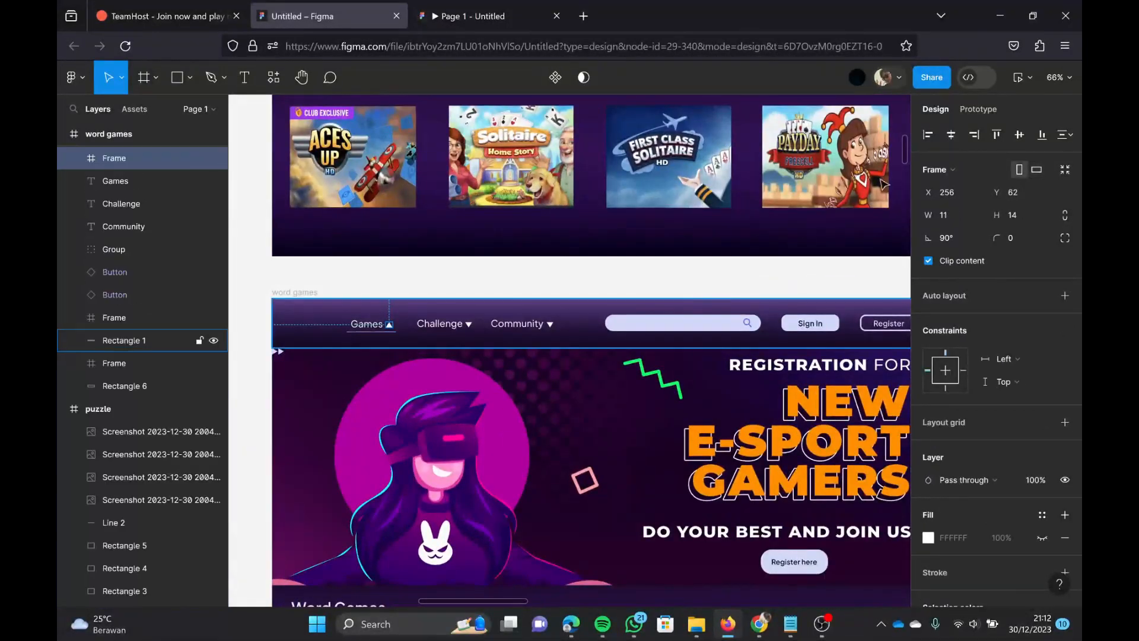
left_click(965, 236)
type("-90")
key("Return")
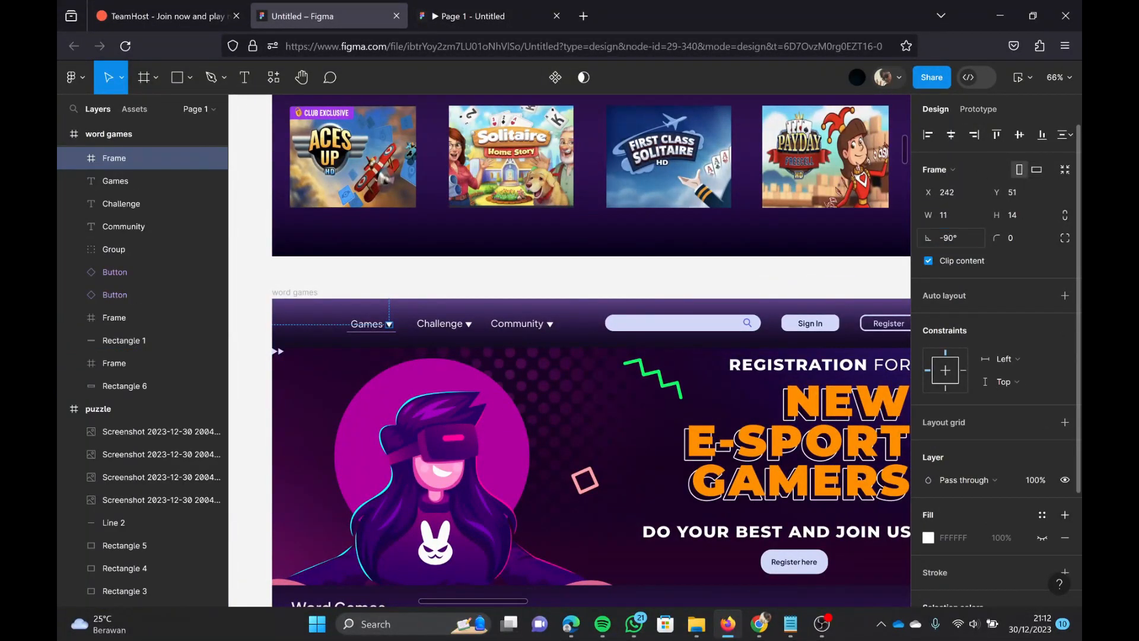
scroll(740, 289, "down", 2)
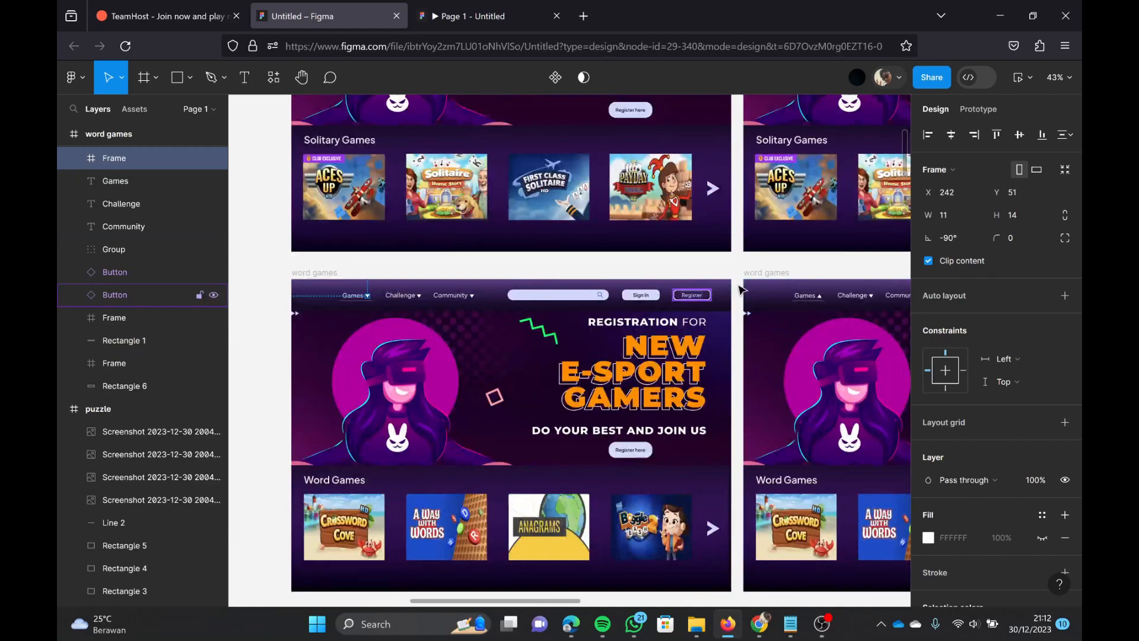
Step: Group the Games dropdown's background, divider line, Browser All Games heading and five game labels in the solitary games 1 frame
scroll(754, 283, "up", 5)
scroll(753, 284, "right", 1)
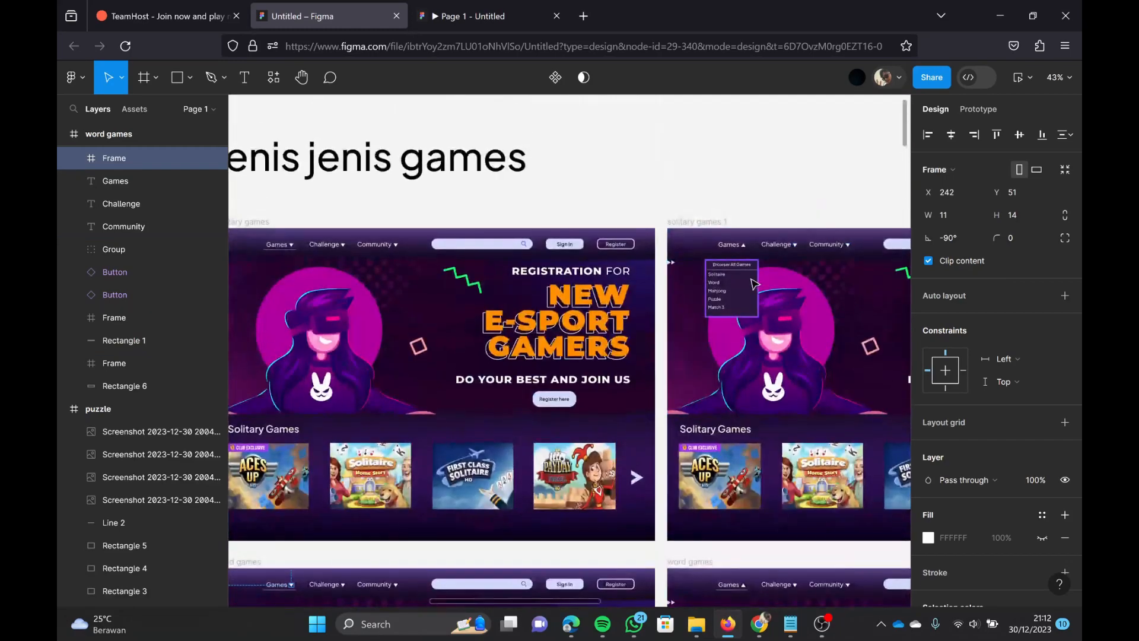
left_click(741, 290)
scroll(744, 273, "up", 3)
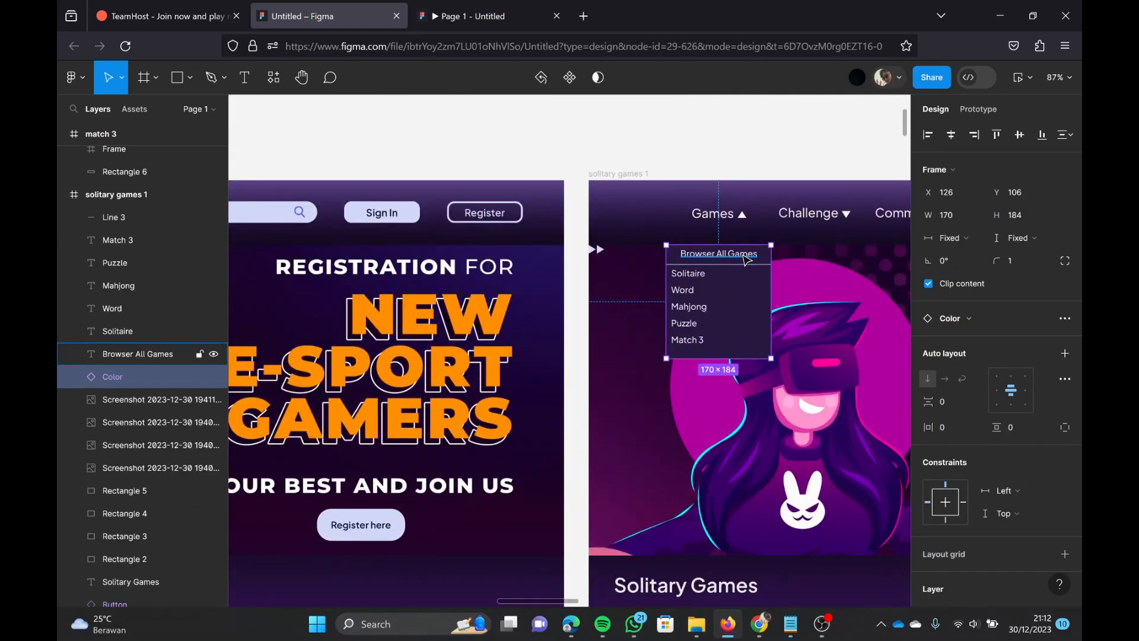
left_click(719, 256, "shift")
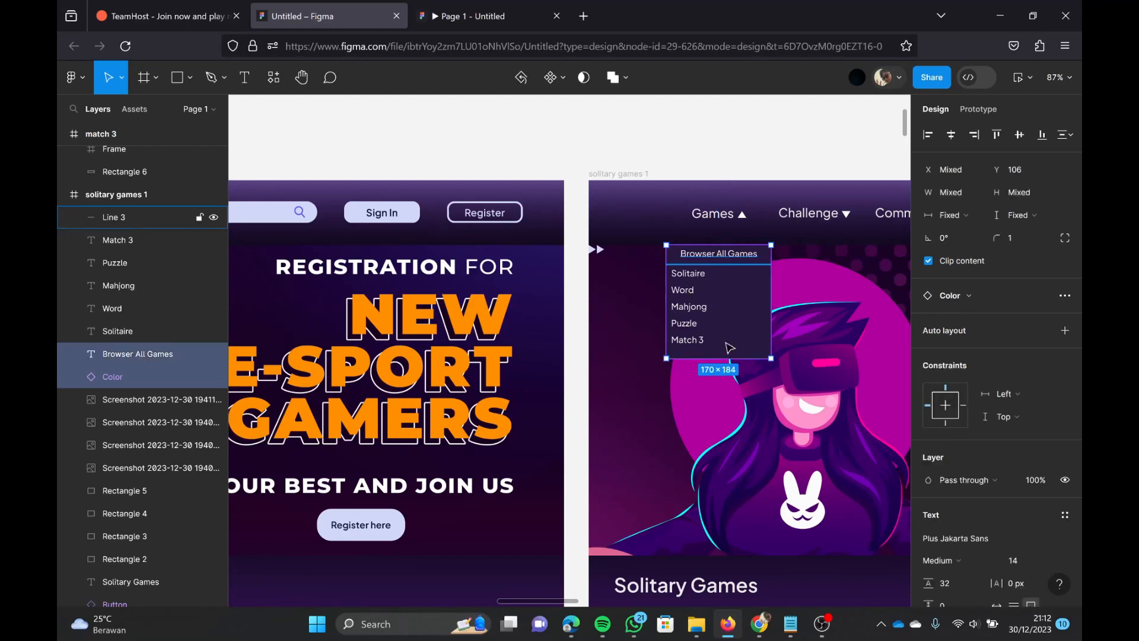
left_click(717, 264, "shift")
left_click(689, 274, "shift")
left_click(691, 308, "shift")
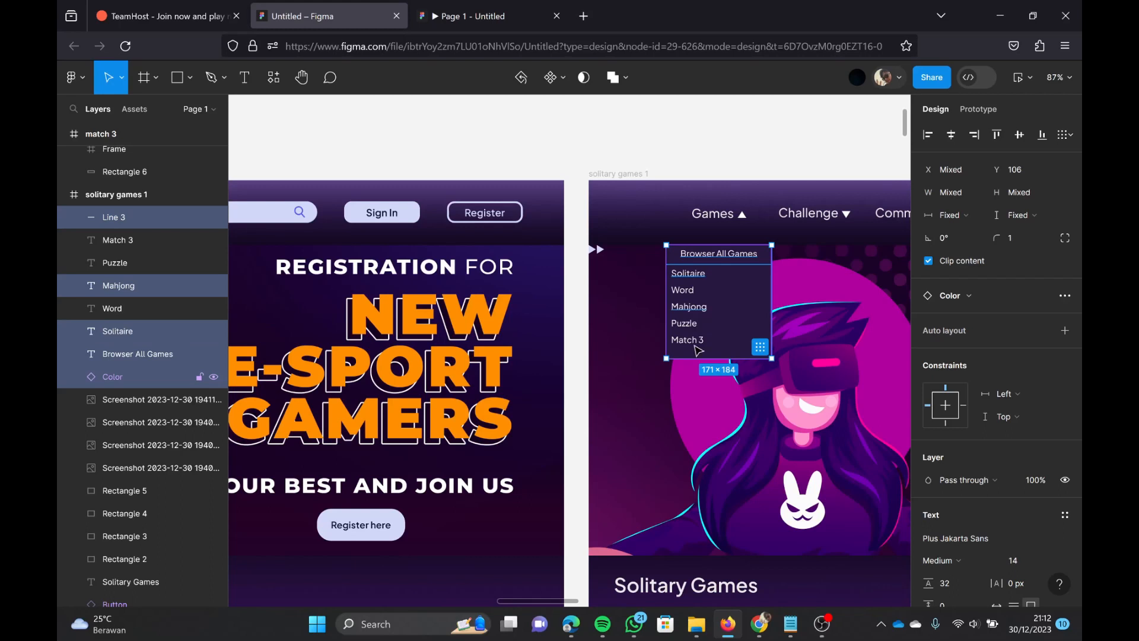
left_click(687, 340, "shift")
left_click(682, 336, "shift")
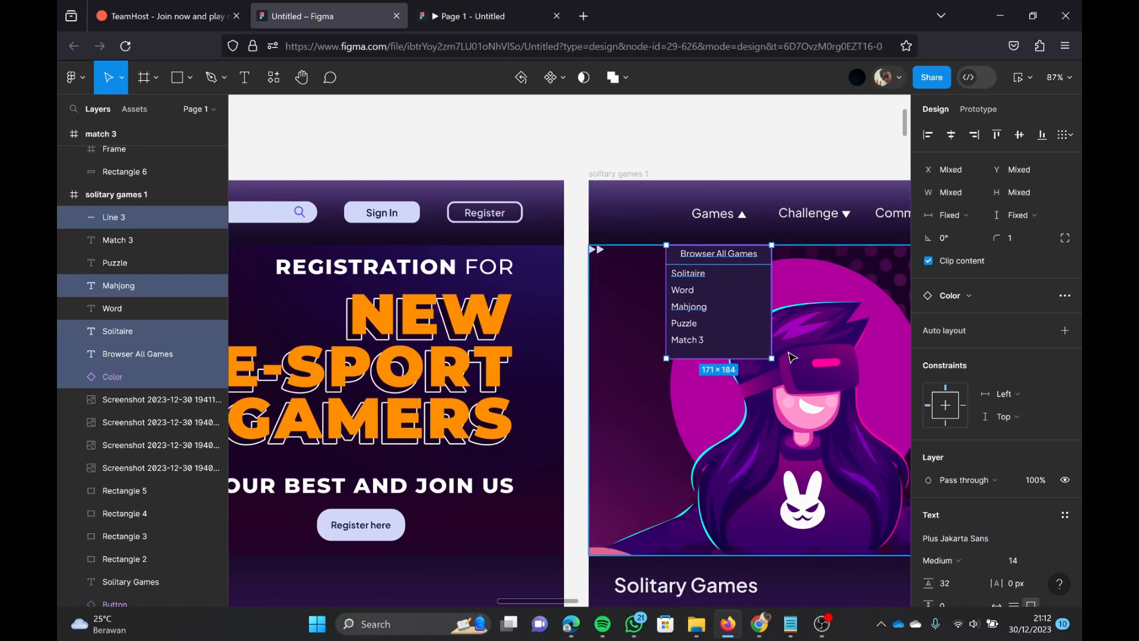
key("ctrl+g")
key("ctrl+z")
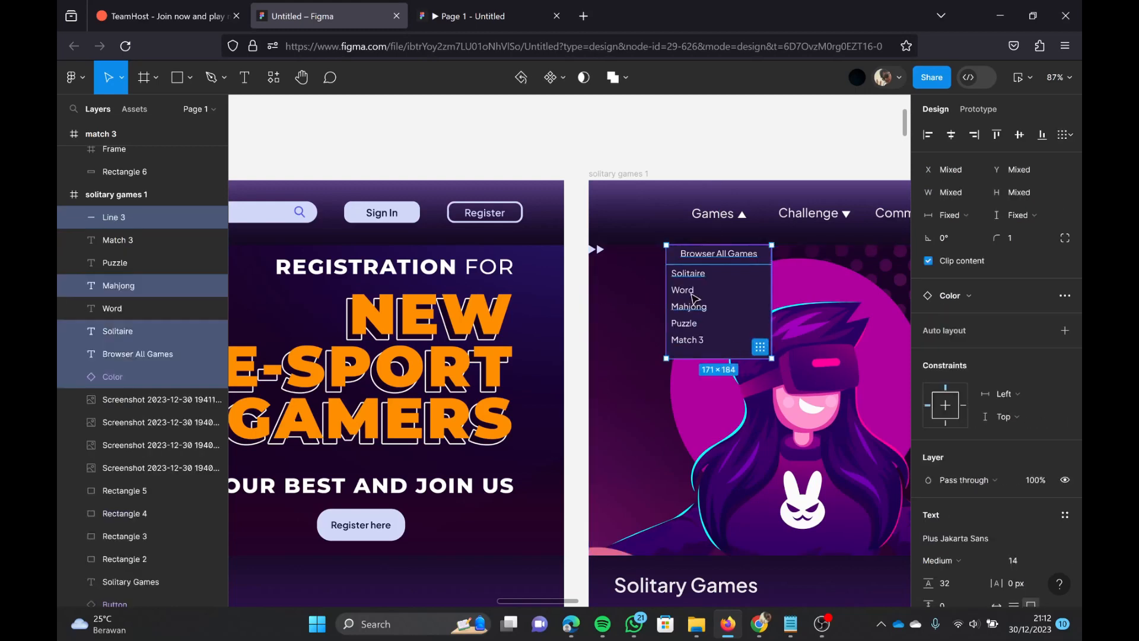
left_click(694, 340, "shift")
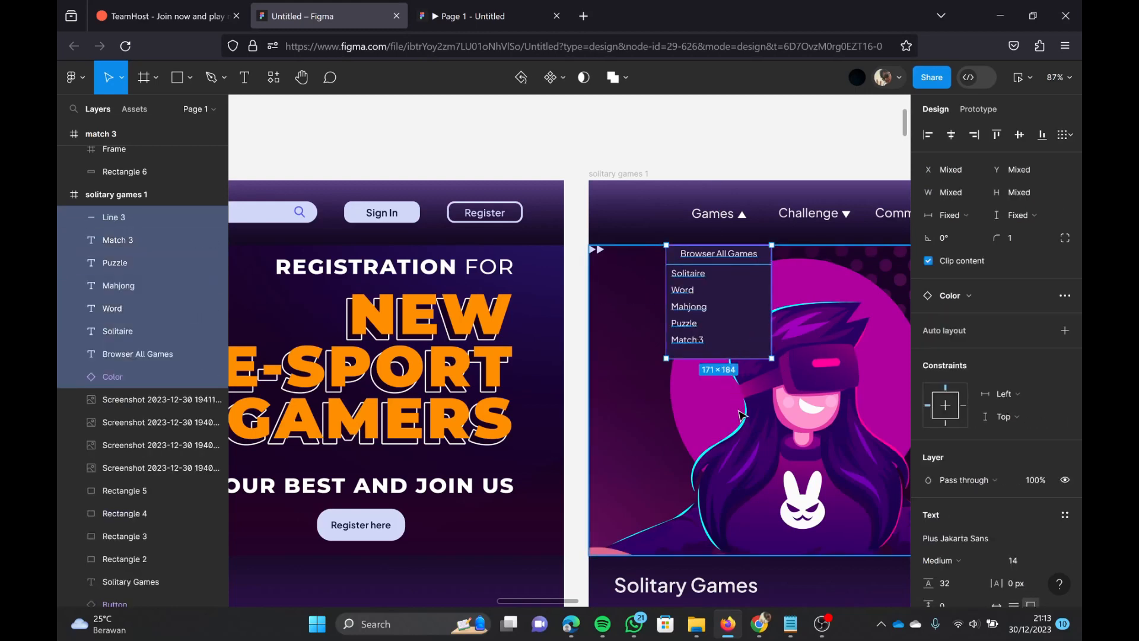
key("ctrl+g")
scroll(746, 319, "down", 2)
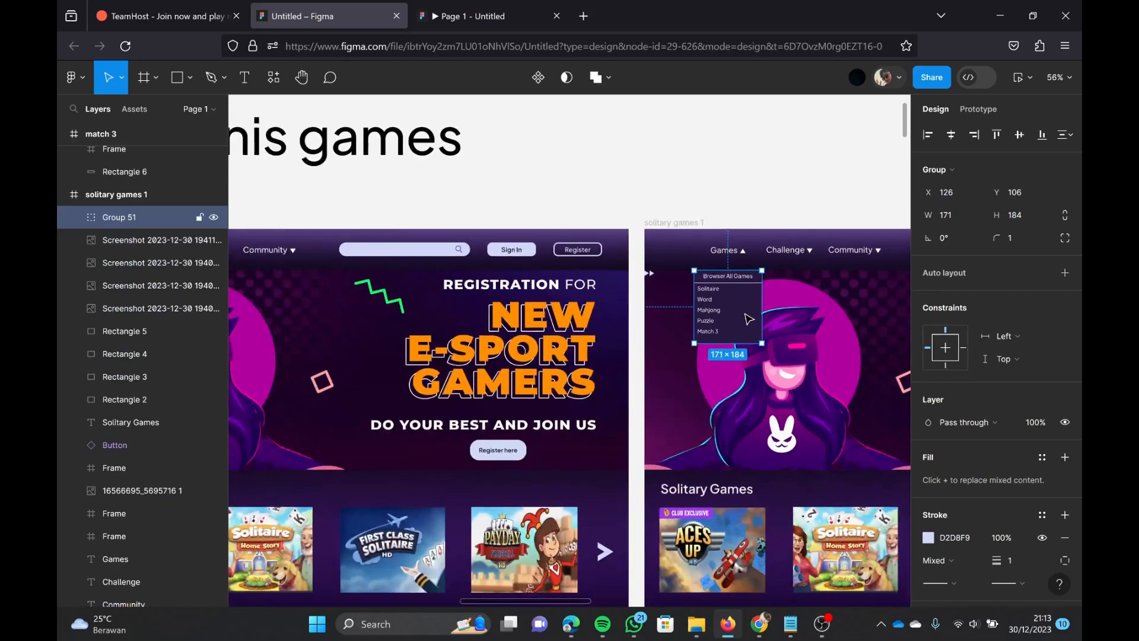
Step: Copy the grouped Games dropdown into the second word games frame, under its Games item at about X 137, Y 106
scroll(749, 315, "down", 4)
scroll(749, 312, "up", 2)
left_click_drag(725, 156, 726, 591)
scroll(754, 328, "right", 9)
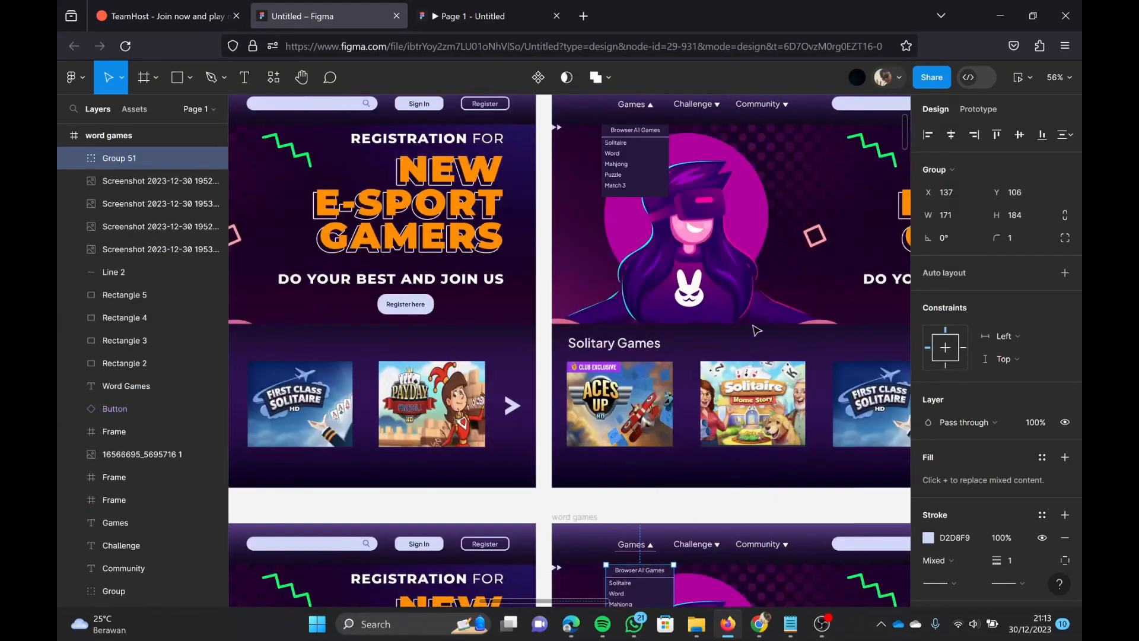
Step: Copy the Challenge dropdown from the third solitary games frame to the third word games frame at about X 295, Y 106
left_click(792, 143)
left_click_drag(808, 145, 816, 411)
scroll(813, 404, "right", 2)
scroll(810, 392, "down", 3)
scroll(802, 354, "right", 6)
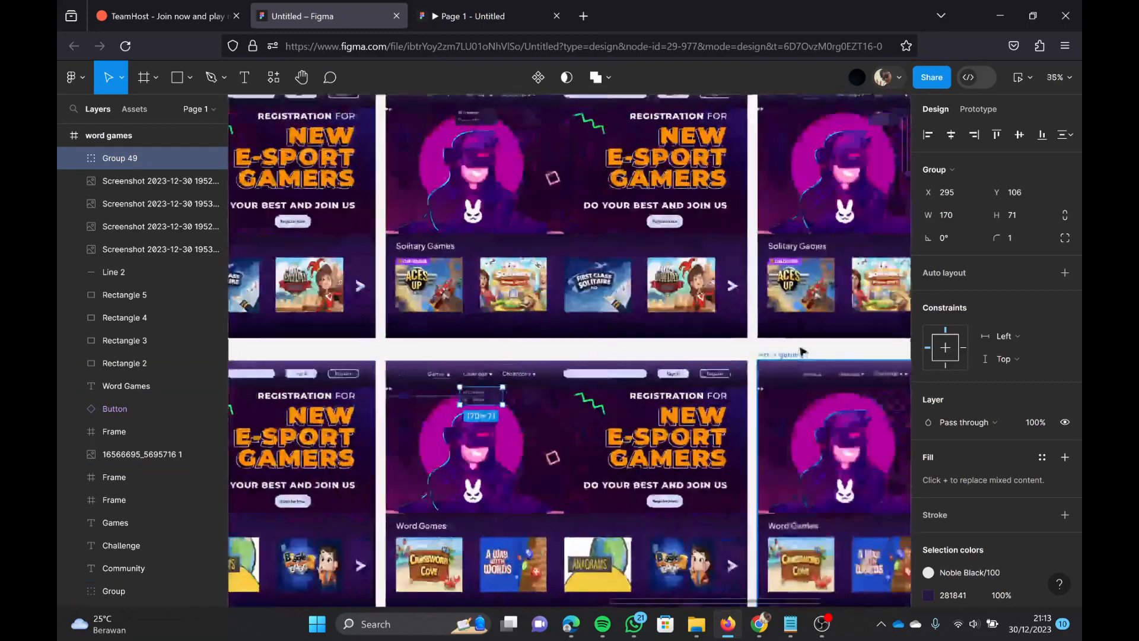
Step: Copy the Community dropdown from the fourth solitary games frame to the fourth word games frame at about X 465, Y 106
scroll(801, 350, "up", 1)
left_click(752, 172)
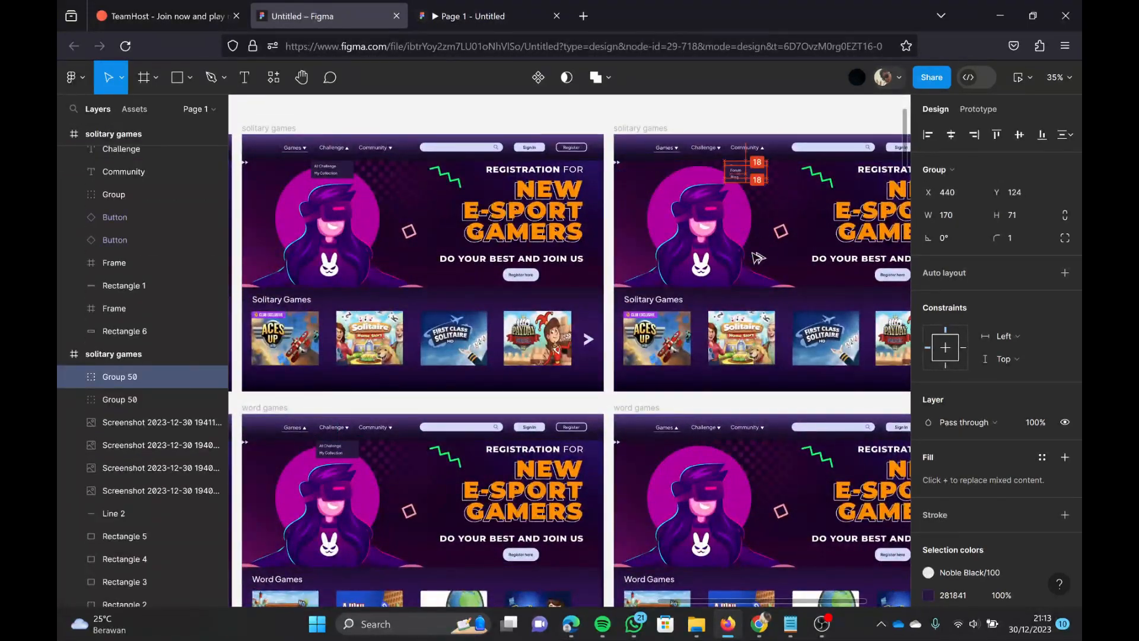
mouse_move(756, 458)
left_mouse_down()
mouse_move(733, 454)
mouse_move(757, 457)
left_mouse_up()
key("Escape")
scroll(720, 455, "down", 5)
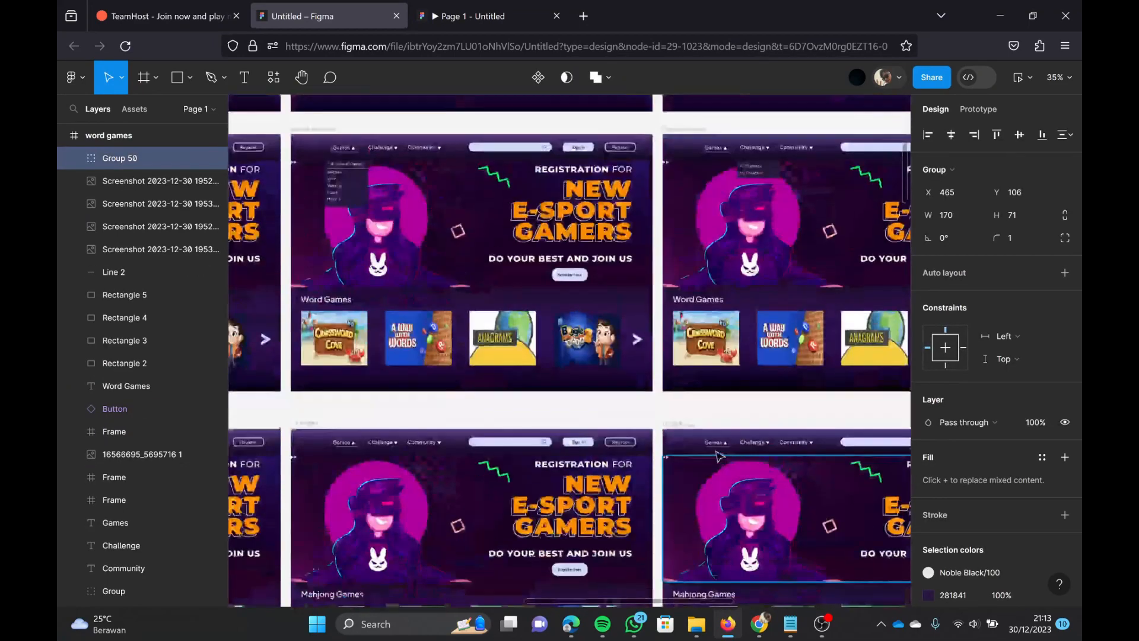
Step: Copy the Games dropdown from the second word games frame to the second mahjong frame at about X 123, Y 100
scroll(641, 361, "left", 8)
scroll(560, 266, "up", 1)
left_click(466, 197)
left_click_drag(466, 197, 467, 490)
scroll(466, 490, "right", 3)
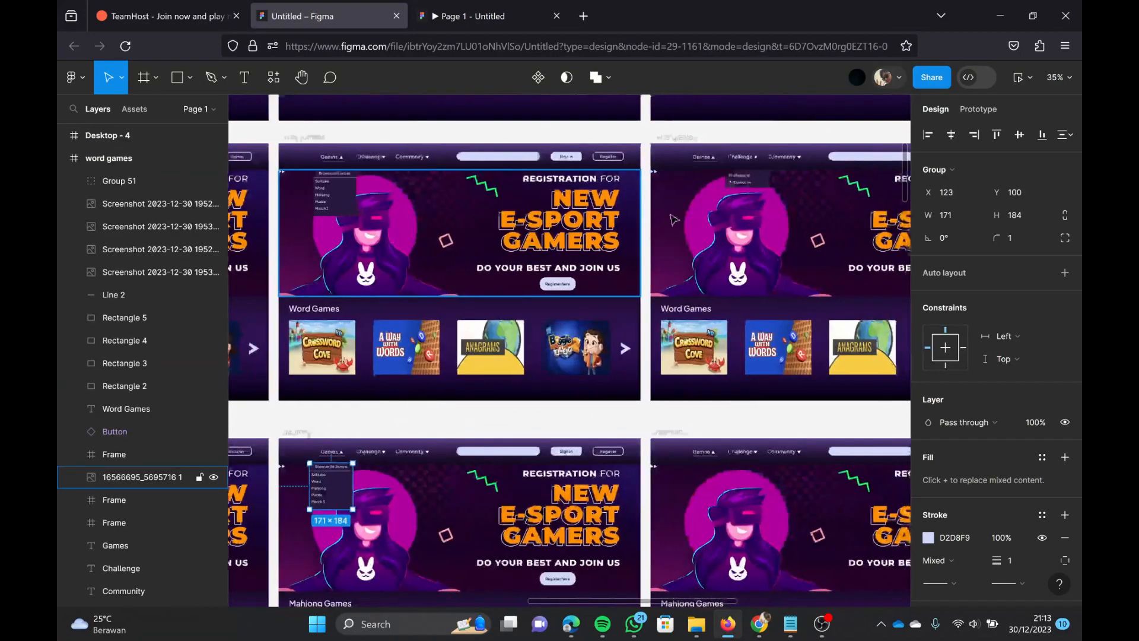
Step: Copy the Challenge dropdown from the third word games frame to the third mahjong frame at about X 275, Y 106
left_click(753, 181)
left_click_drag(746, 179, 742, 474)
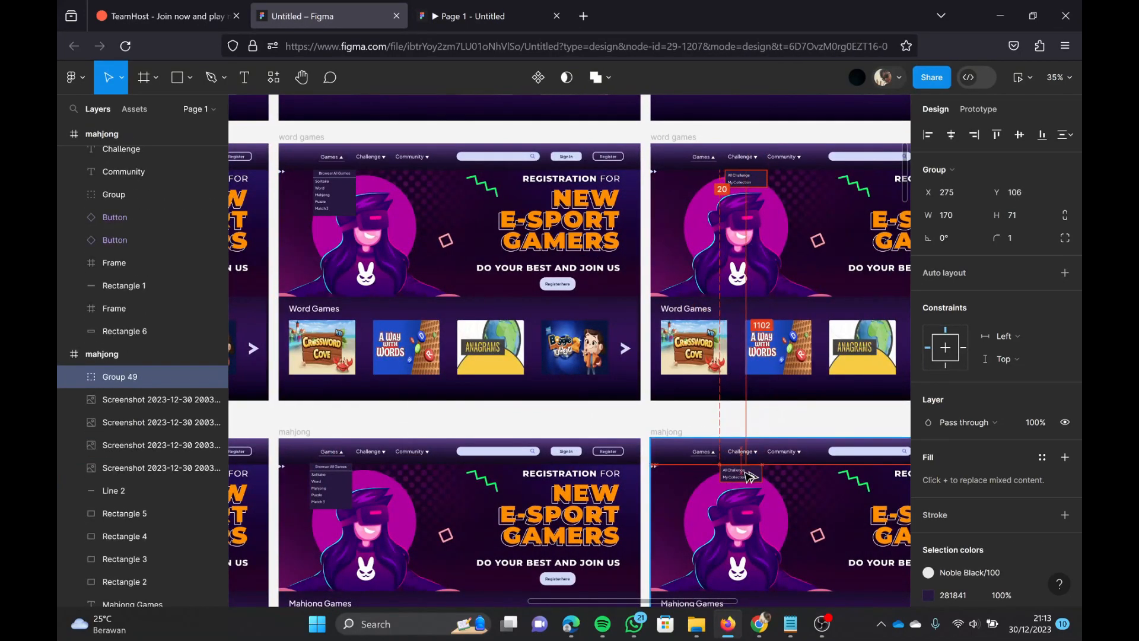
scroll(756, 354, "right", 5)
Step: Copy the Community dropdown from the fourth word games frame to the fourth mahjong frame at about X 465, Y 106
scroll(756, 355, "right", 2)
right_click(754, 355)
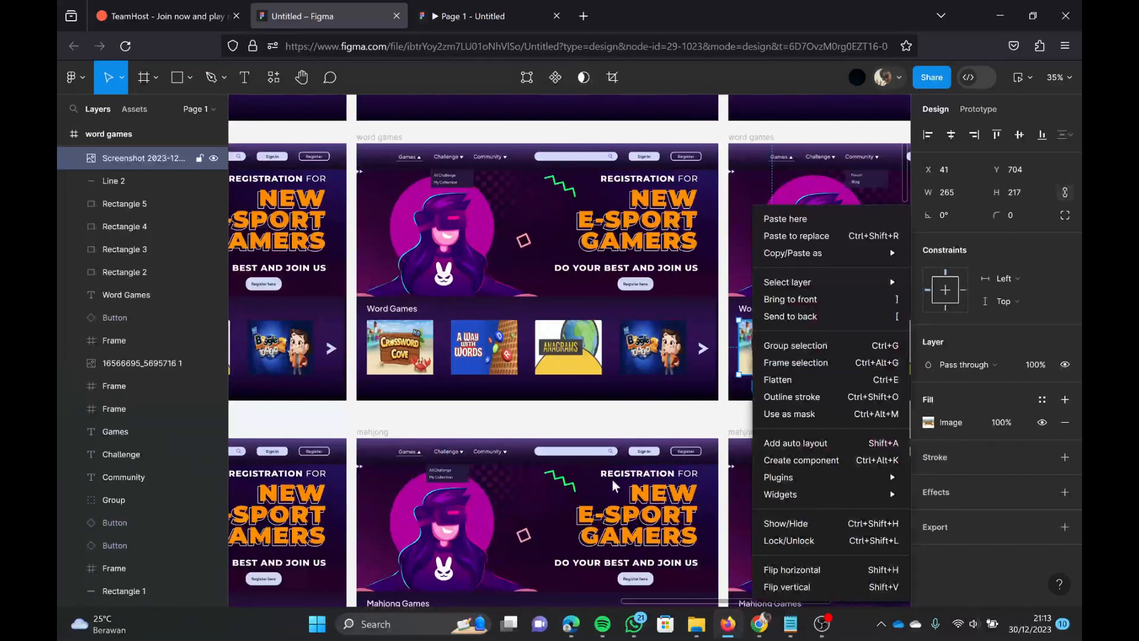
left_click(721, 187)
scroll(721, 187, "right", 3)
left_click(729, 176)
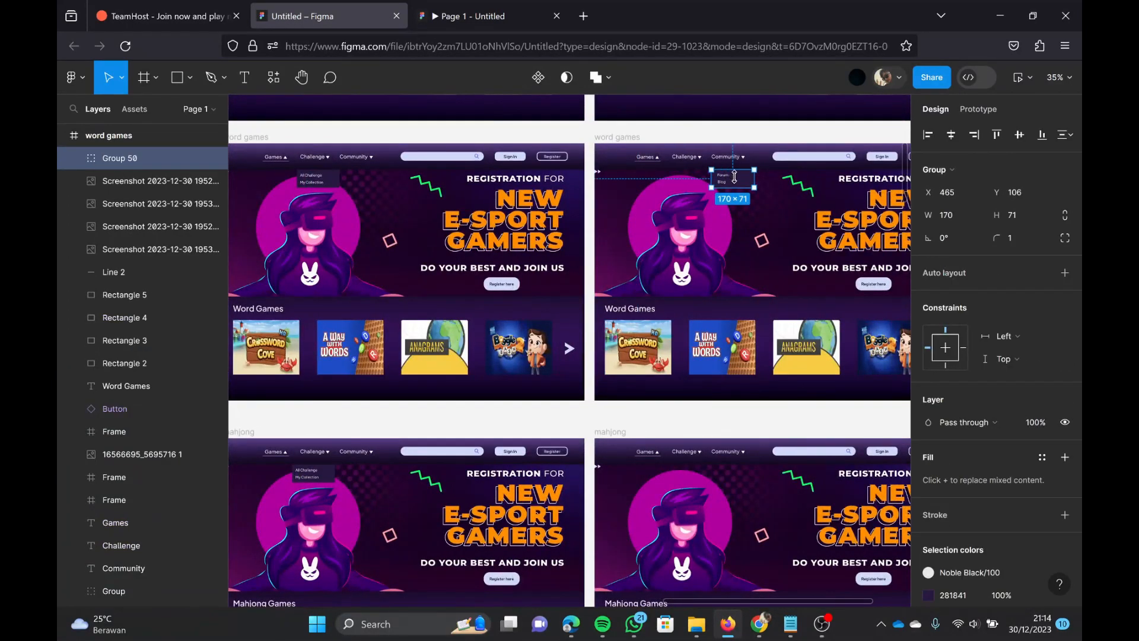
left_click_drag(741, 178, 741, 477)
scroll(630, 386, "down", 4)
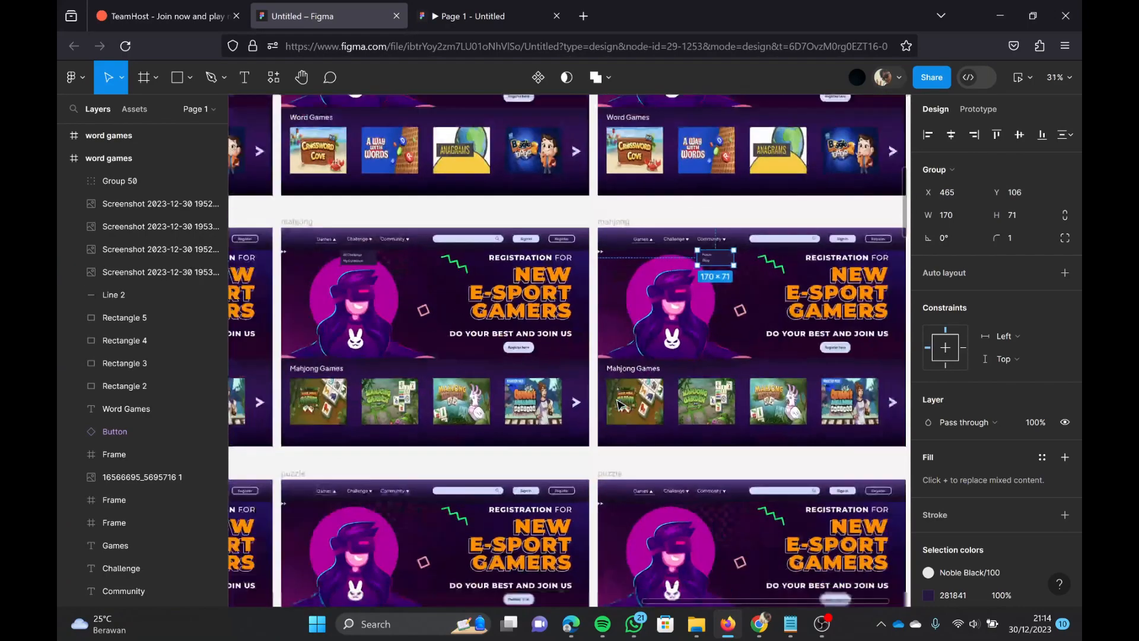
Step: Copy the Games dropdown from the second mahjong frame to the second puzzle frame at about X 125, Y 106
scroll(618, 401, "left", 4)
scroll(619, 405, "left", 5)
scroll(620, 405, "down", 2)
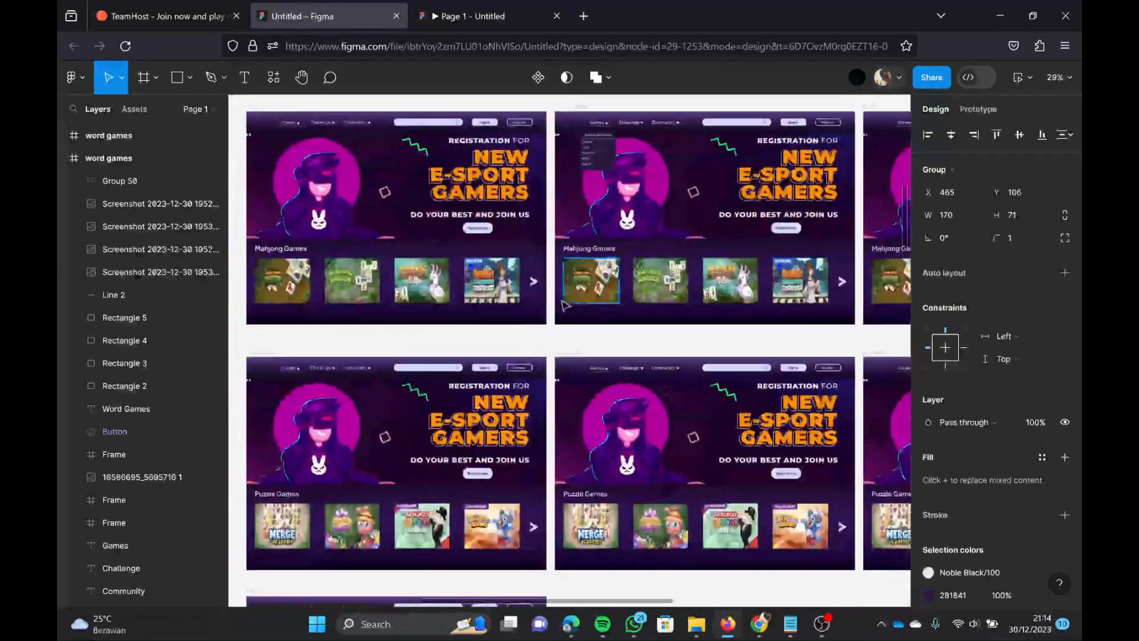
scroll(617, 379, "up", 1)
left_click(610, 234)
left_click_drag(613, 233, 612, 480)
scroll(623, 356, "left", 5)
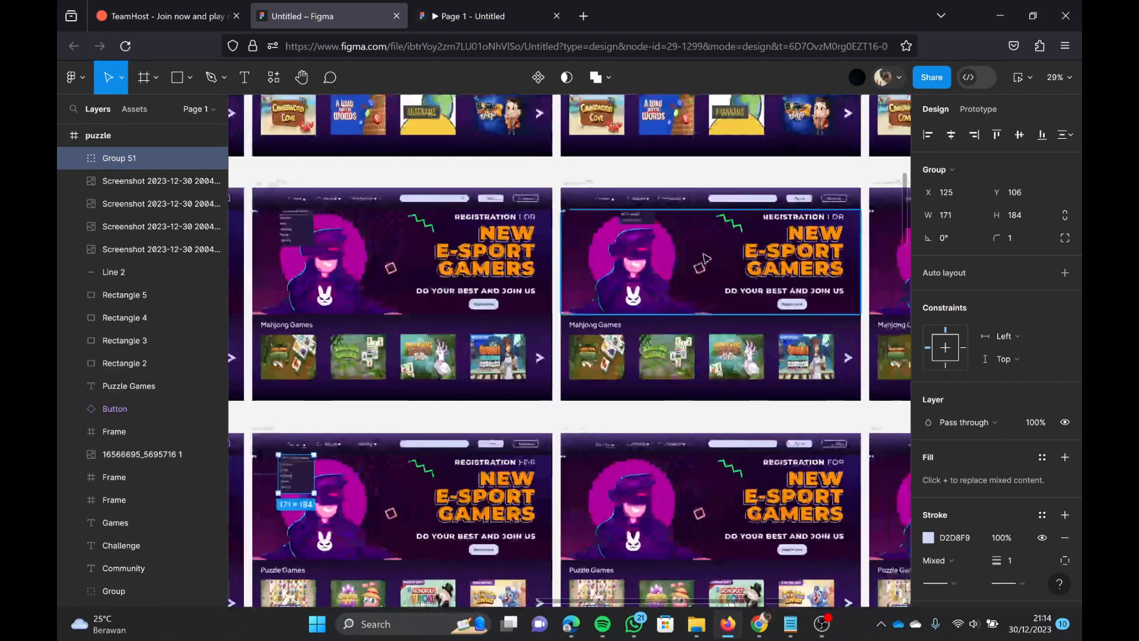
Step: Copy the Challenge dropdown from the third mahjong frame to the third puzzle frame at about X 275, Y 106
left_click(636, 220)
left_click_drag(642, 222, 645, 468)
scroll(659, 415, "right", 6)
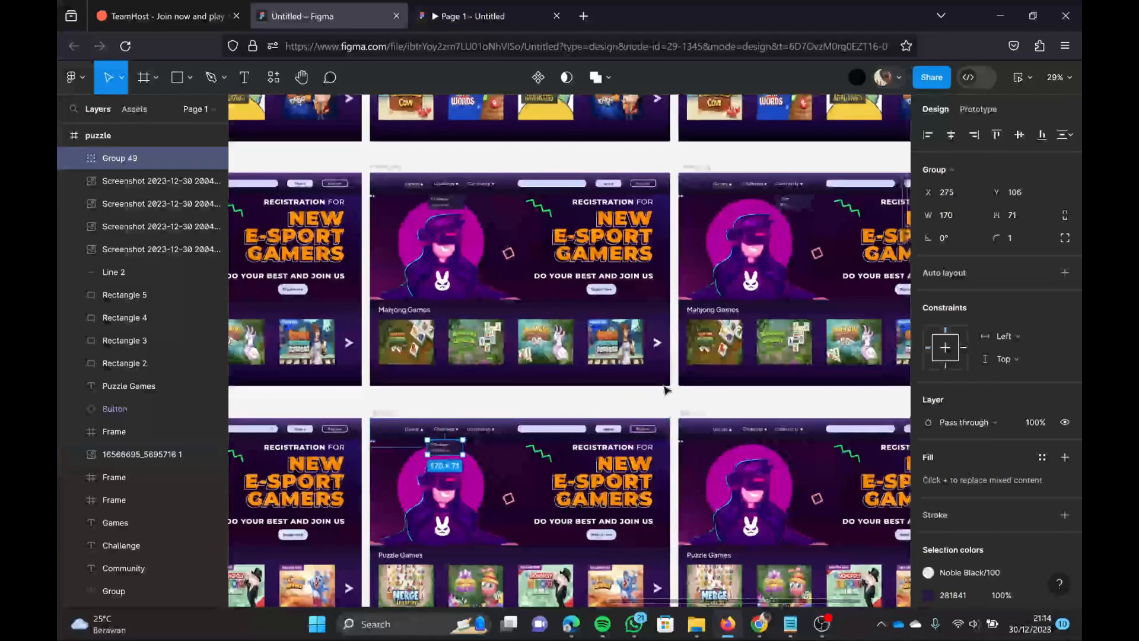
Step: Copy the Community dropdown from the fourth mahjong frame to the fourth puzzle frame at about X 465, Y 106
left_click(625, 210)
left_click_drag(625, 210, 631, 383)
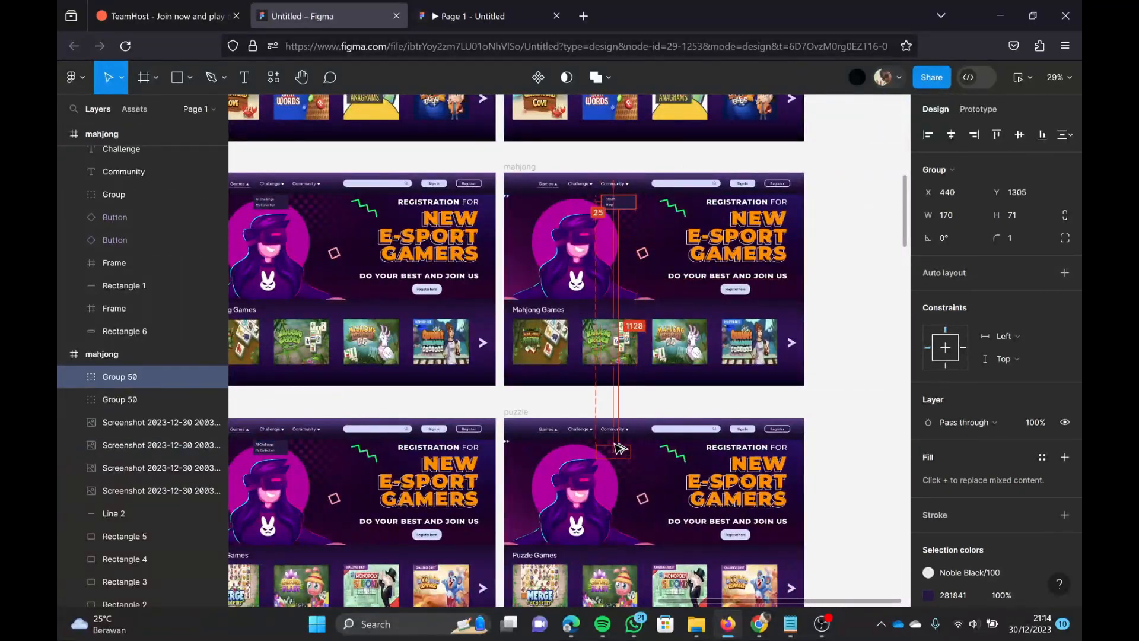
left_click_drag(620, 449, 620, 448)
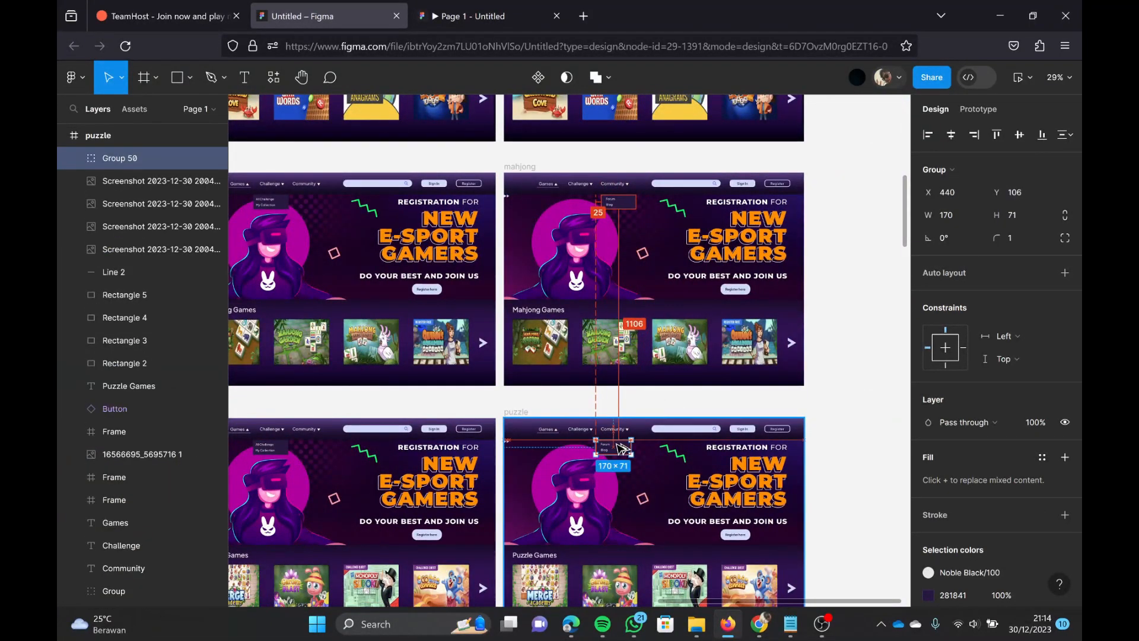
left_click_drag(624, 448, 623, 449)
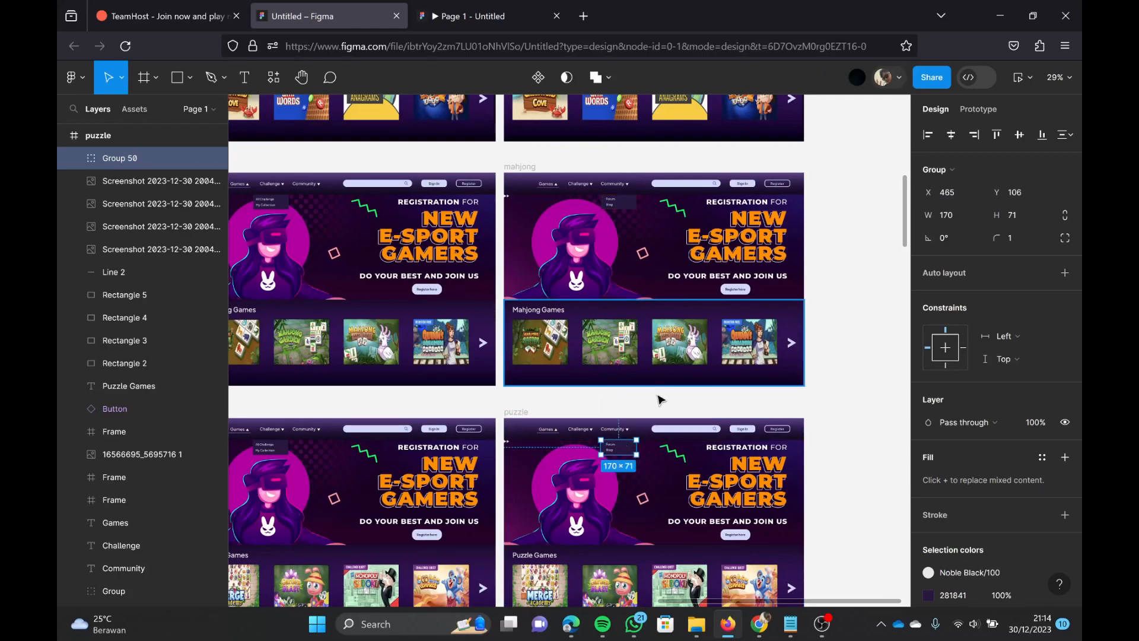
left_click(660, 400)
Step: Duplicate the match 3 frame three times in a row beside the original
scroll(656, 402, "down", 5)
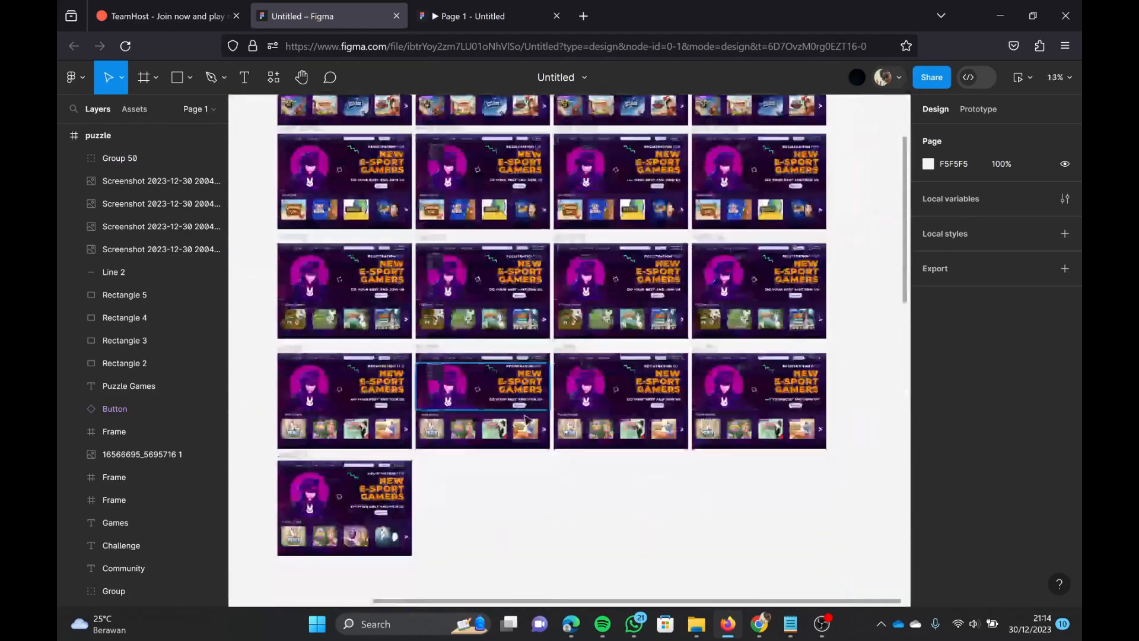
scroll(526, 419, "down", 1)
left_click(294, 434)
key("ctrl+d")
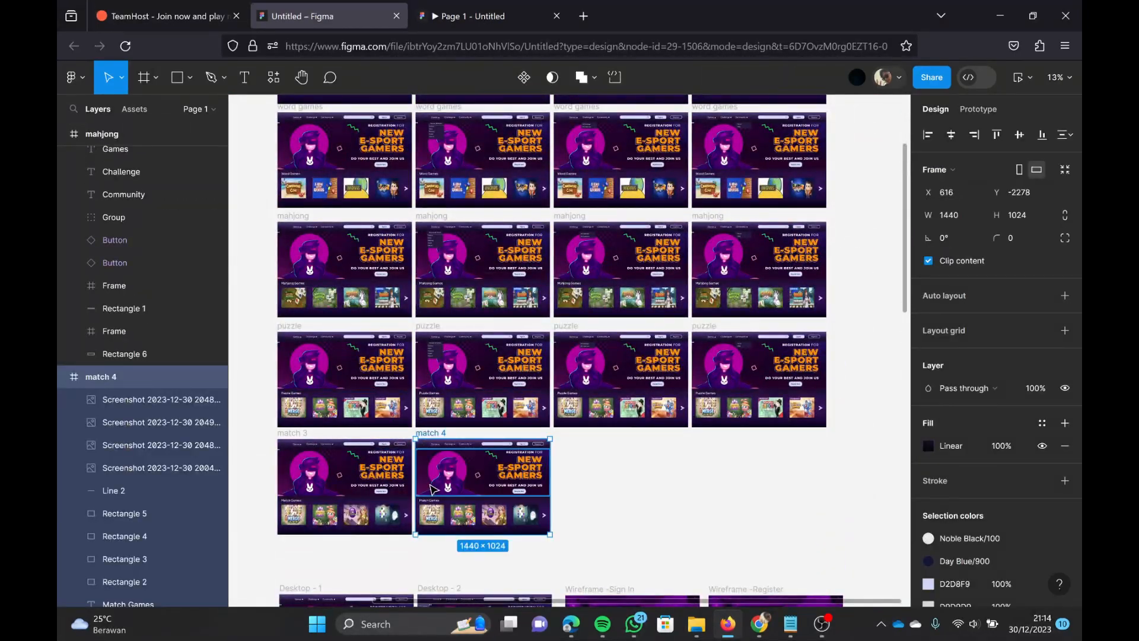
key("ctrl+d")
key("ctrl+d")
Step: Copy the puzzle frames' Games dropdown into match 4 at about X 126, Y 120 and Challenge dropdown into match 5 at about X 295, Y 108
scroll(448, 446, "up", 3)
left_click_drag(425, 256, 432, 473)
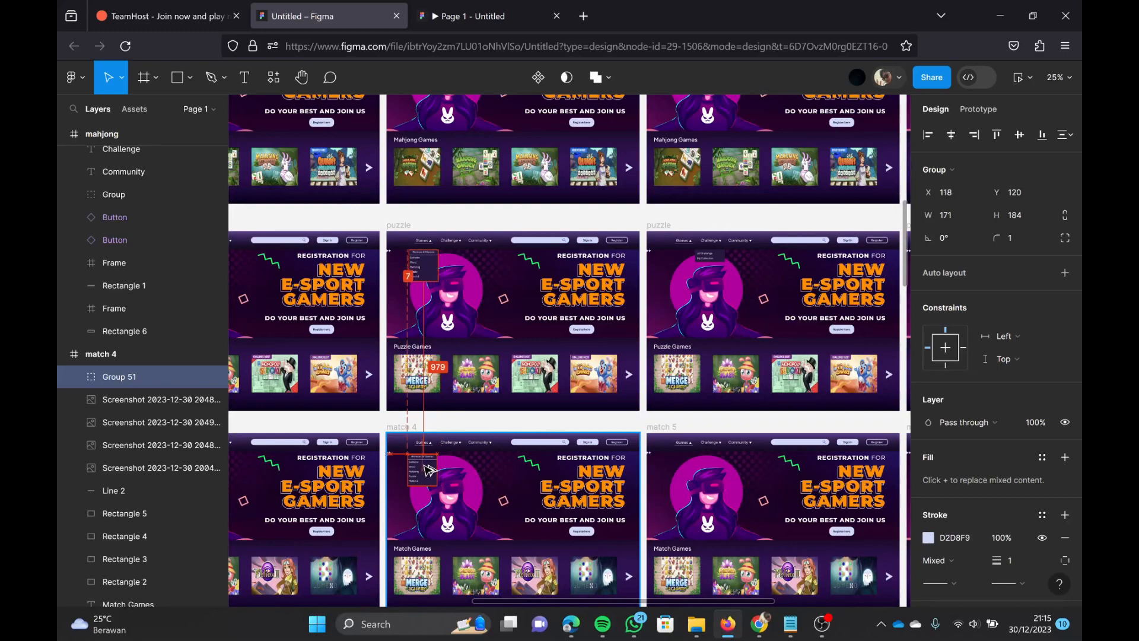
left_click_drag(426, 465, 425, 465)
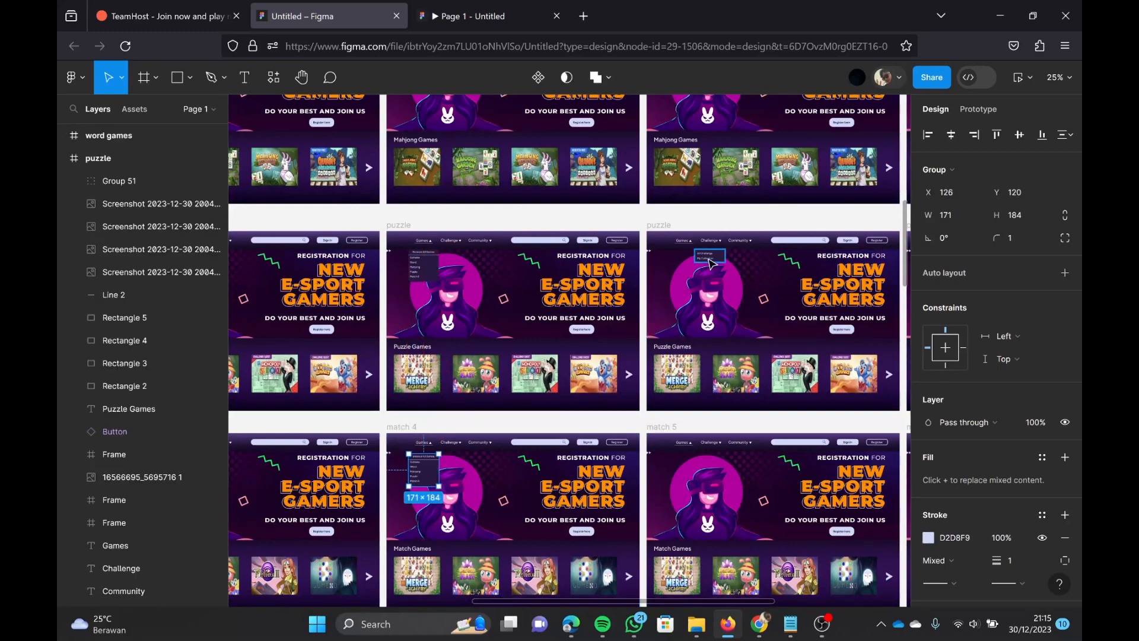
left_click_drag(710, 257, 713, 459)
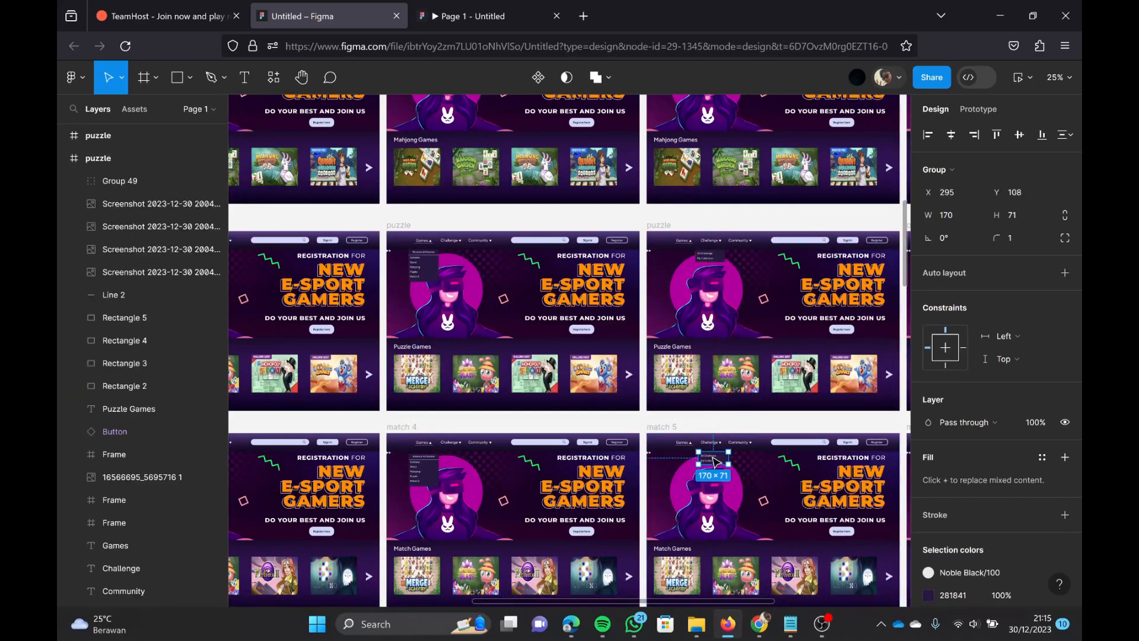
Step: Copy the Community dropdown from the fourth puzzle frame to the match 6 frame at about X 446, Y 108
scroll(721, 445, "right", 5)
left_click(718, 259)
left_click_drag(719, 261, 713, 461)
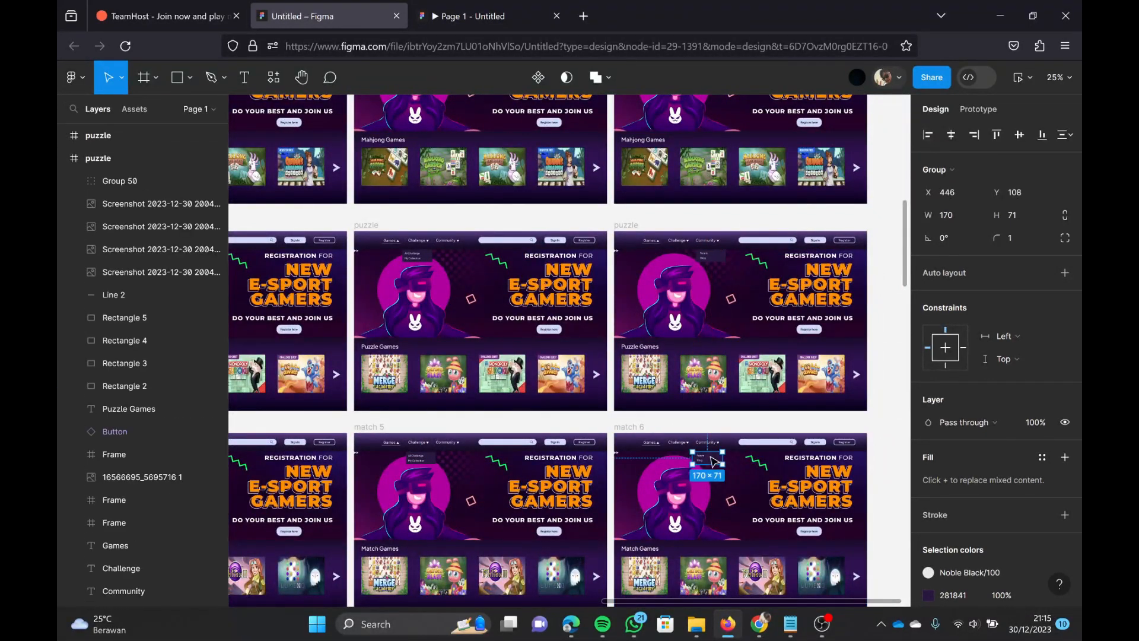
left_click(897, 385)
left_click(711, 463)
key("alt")
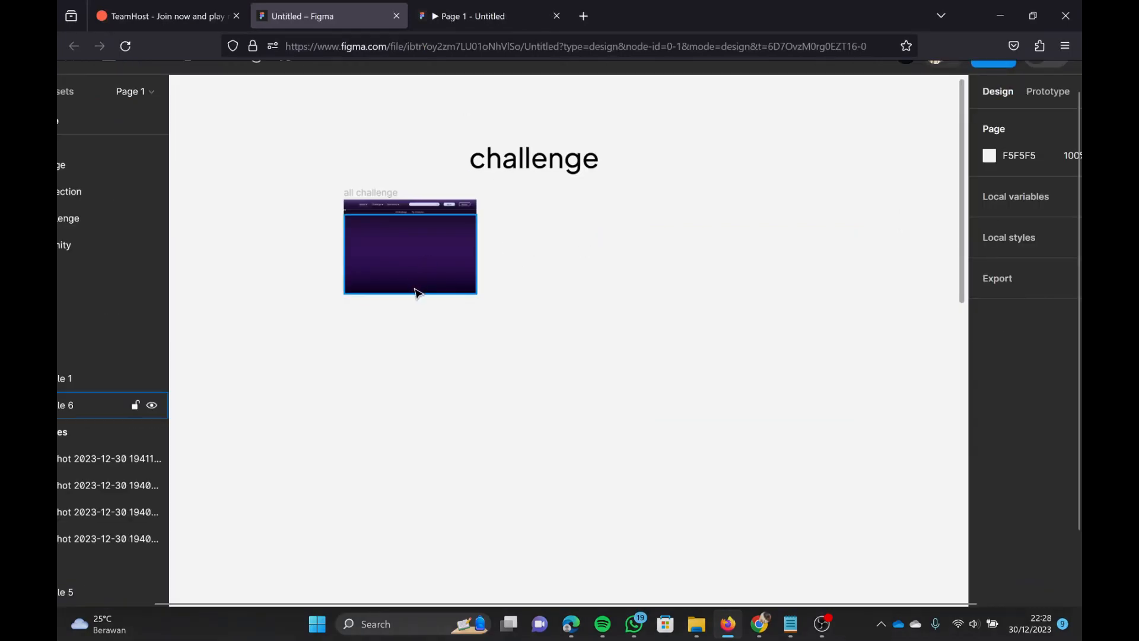
Step: Import the "all challenge" image from the Downloads folder as the banner of the all challenge frame
scroll(425, 286, "up", 5)
scroll(425, 287, "down", 2)
scroll(425, 286, "up", 5)
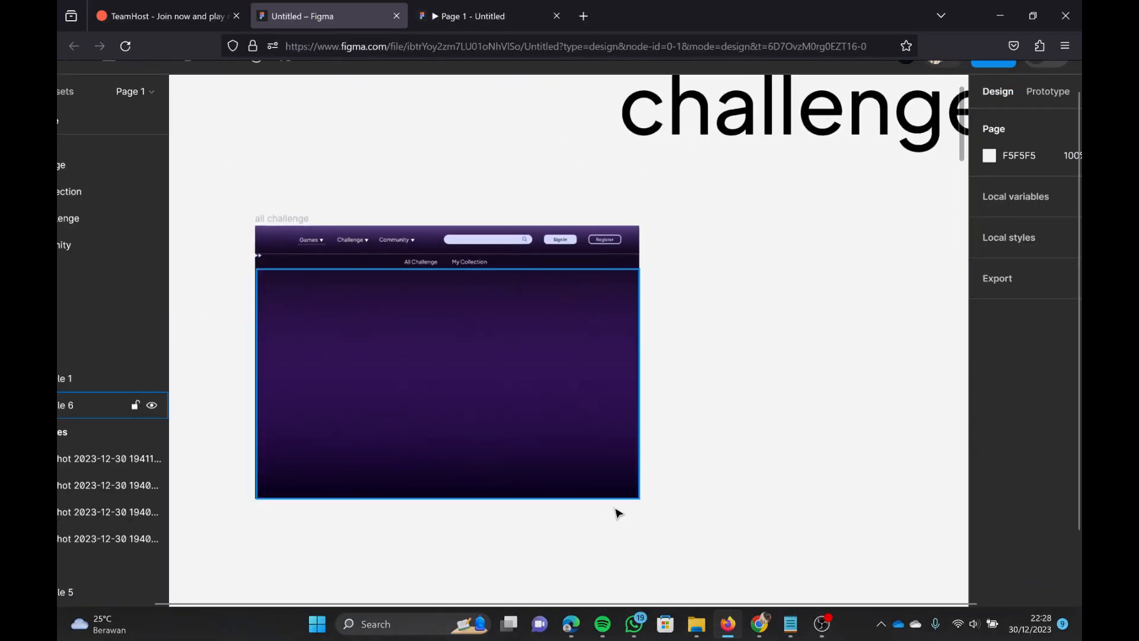
left_click(696, 624)
left_click(117, 155)
left_click_drag(568, 11, 723, 183)
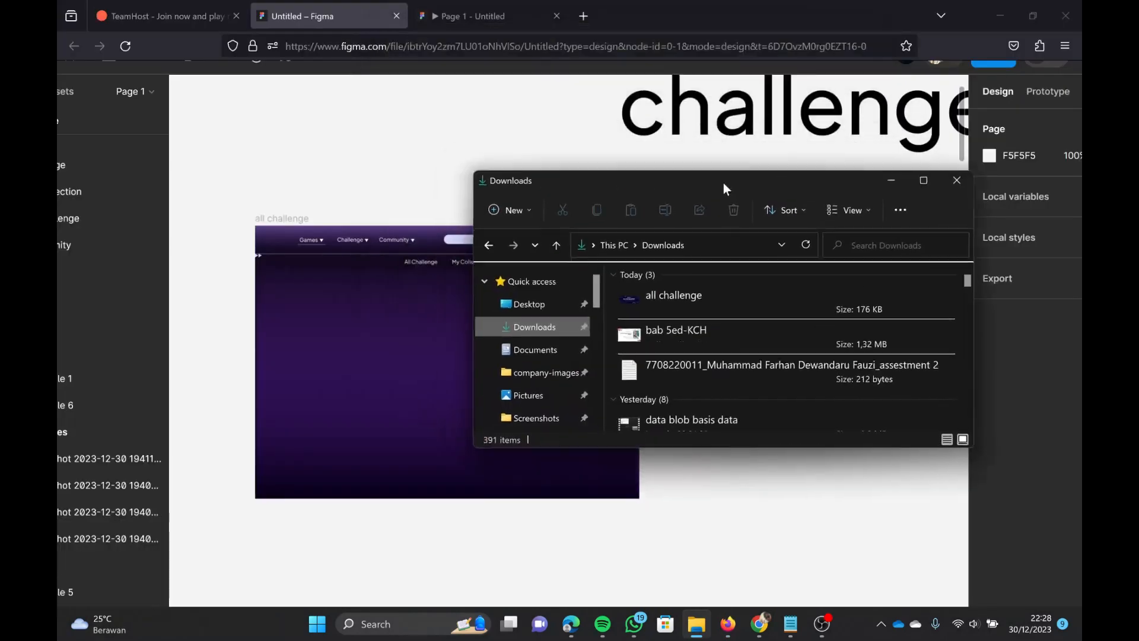
left_click_drag(673, 296, 504, 340)
left_click(892, 182)
left_click(737, 330)
left_click(771, 349)
Step: Copy the four mahjong game thumbnails from the first mahjong frame into the all challenge frame, in a row below the banner
scroll(771, 349, "right", 5)
scroll(772, 351, "down", 3)
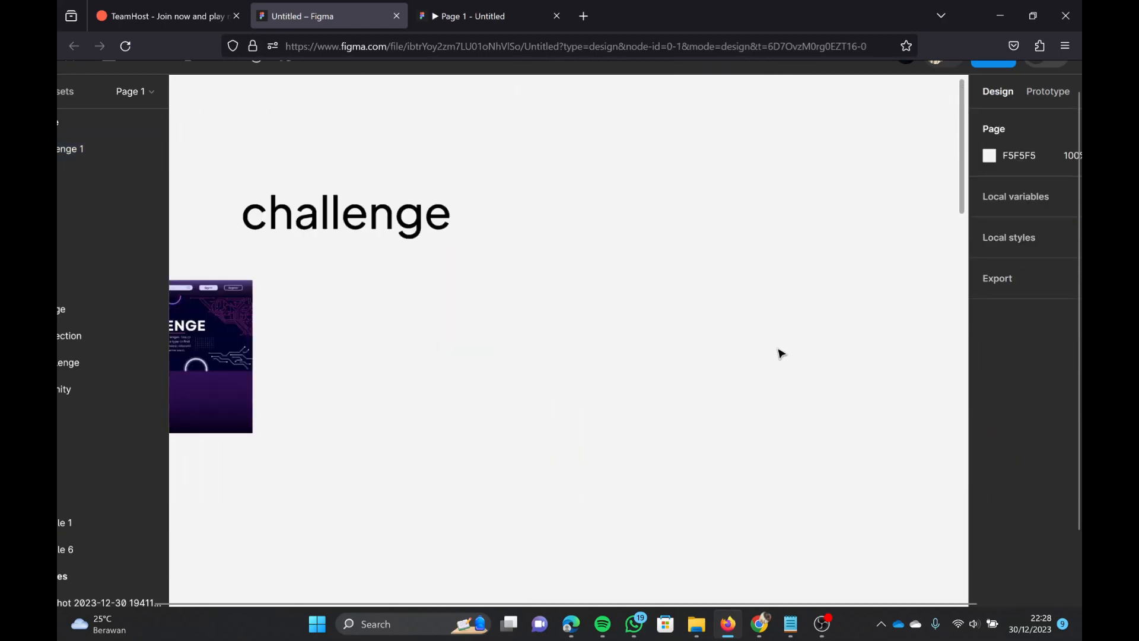
scroll(772, 352, "right", 5)
scroll(772, 352, "down", 3)
scroll(771, 376, "up", 4)
scroll(771, 378, "left", 4)
left_click(407, 405, "ctrl")
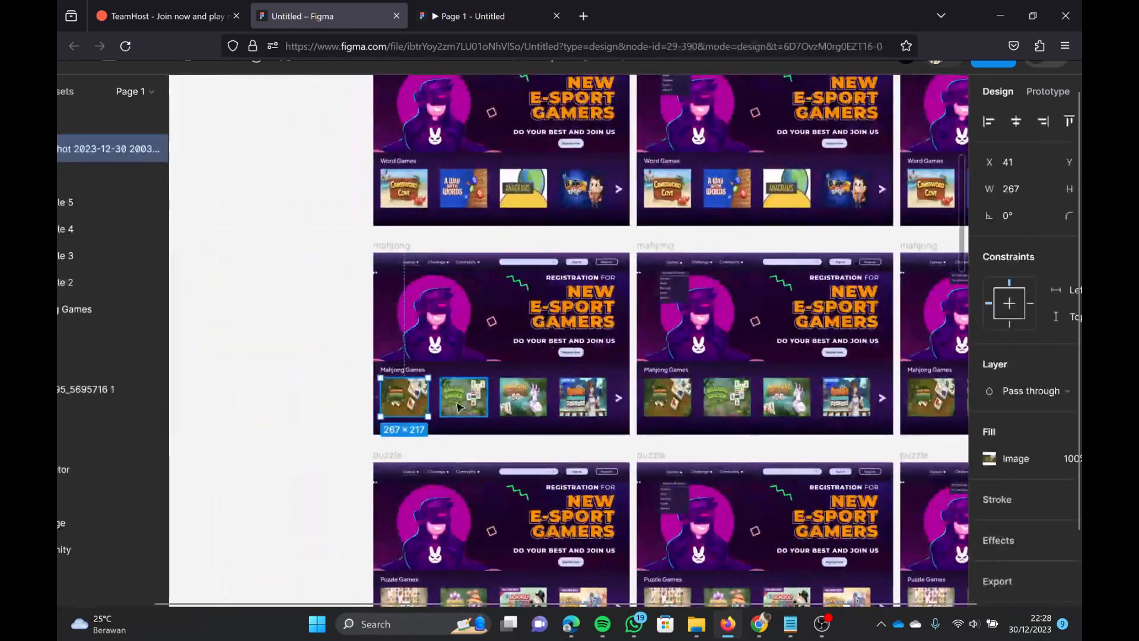
left_click(463, 406, "ctrl+shift")
left_click(520, 406, "ctrl+shift")
left_click(565, 406, "ctrl+shift")
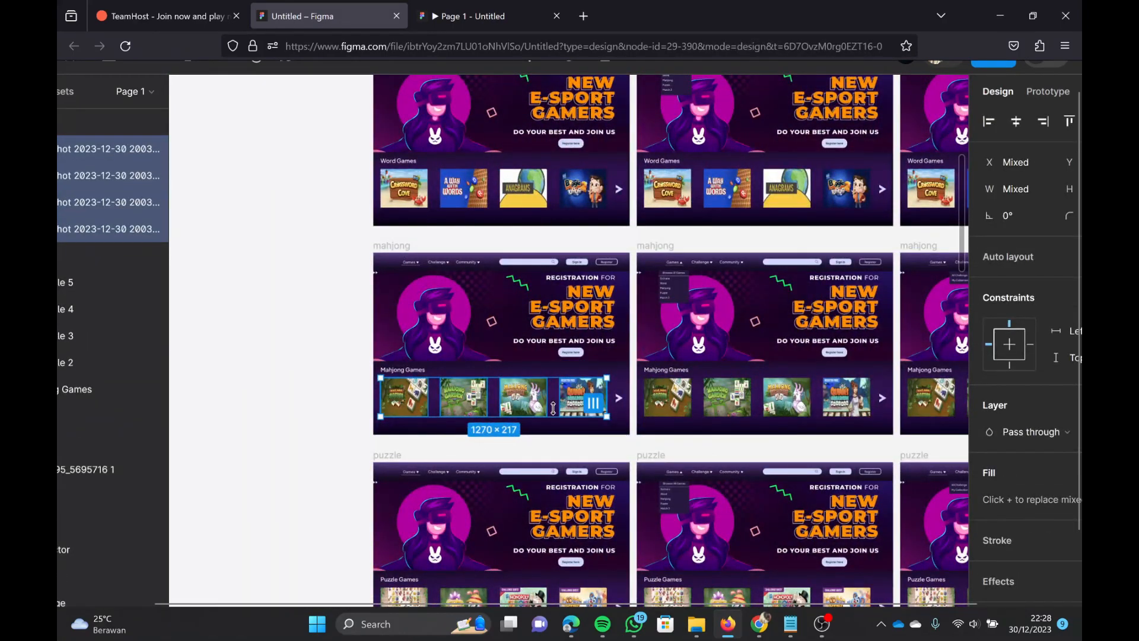
left_click_drag(528, 408, 429, 278)
scroll(462, 230, "down", 3)
scroll(459, 232, "up", 2)
scroll(430, 278, "up", 4)
left_click(481, 377)
scroll(483, 378, "left", 4)
scroll(513, 360, "down", 1)
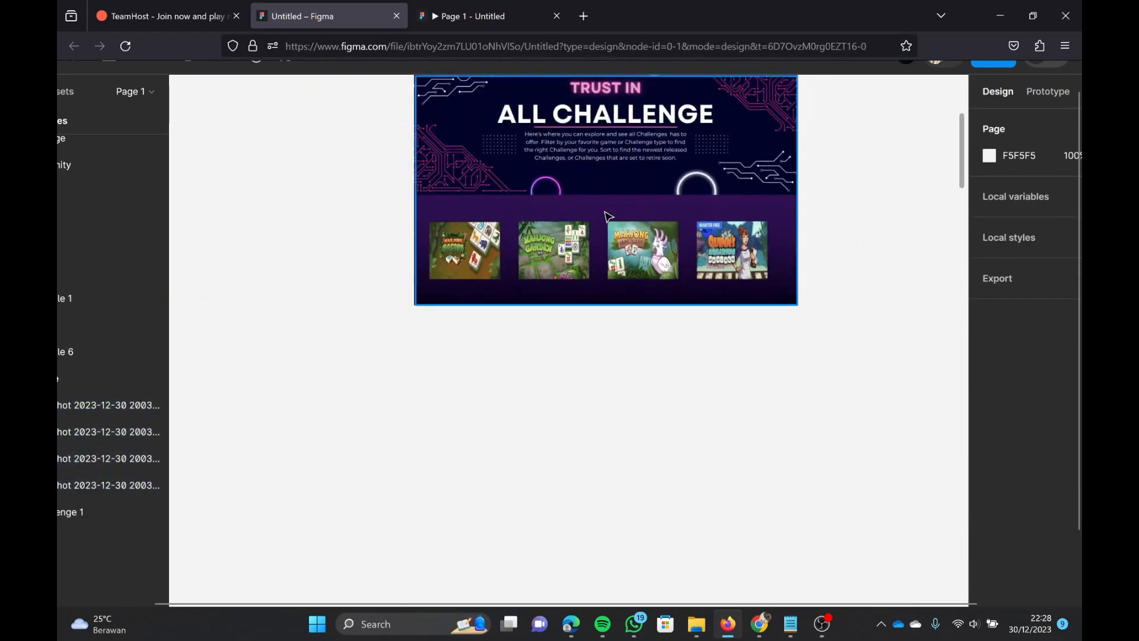
Step: Duplicate the Mahjong Games heading of the first mahjong frame out onto the empty canvas
scroll(612, 166, "up", 1)
left_click(613, 181)
scroll(661, 285, "right", 8)
scroll(661, 285, "down", 3)
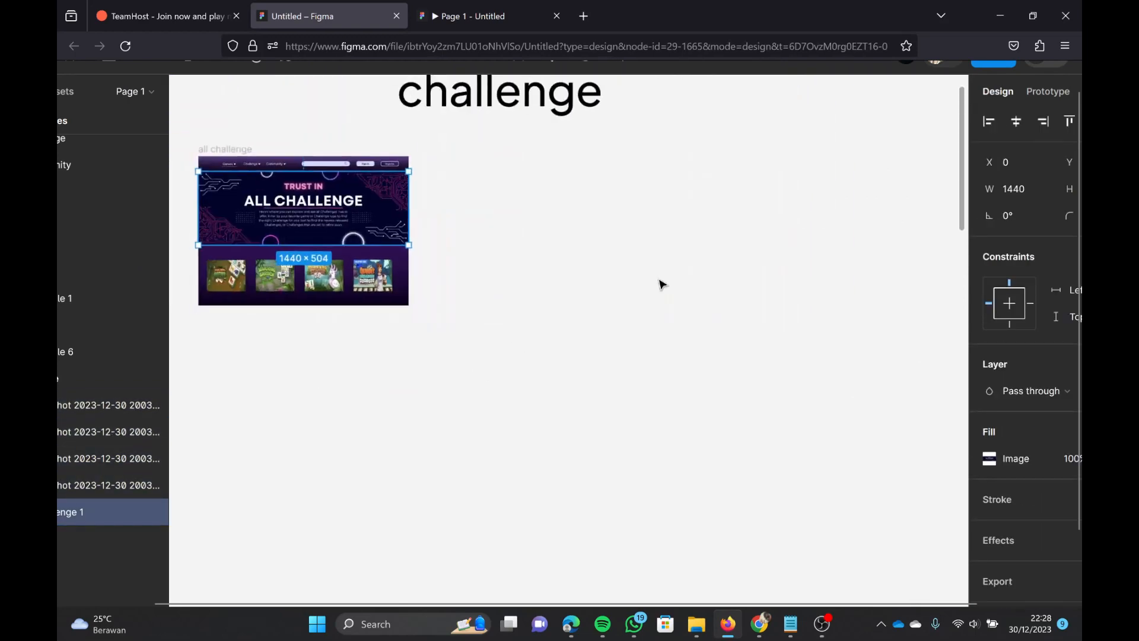
scroll(662, 287, "right", 6)
left_click(666, 295)
scroll(665, 295, "right", 5)
scroll(665, 295, "down", 2)
scroll(663, 303, "up", 3)
scroll(652, 368, "down", 2)
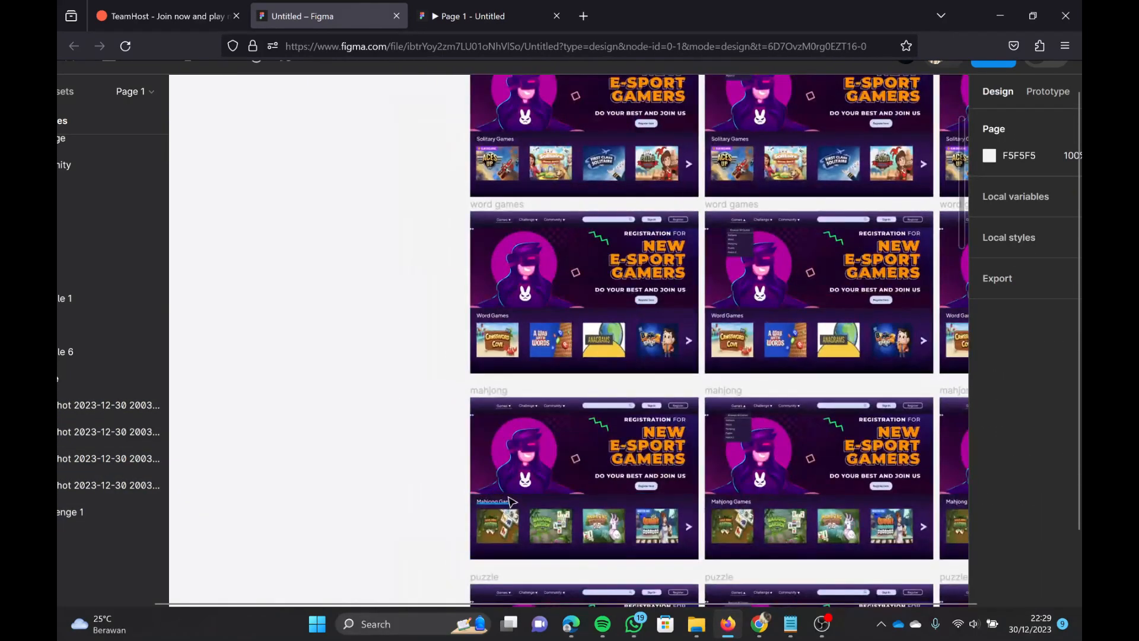
left_click(509, 502)
key("alt")
scroll(505, 479, "left", 5)
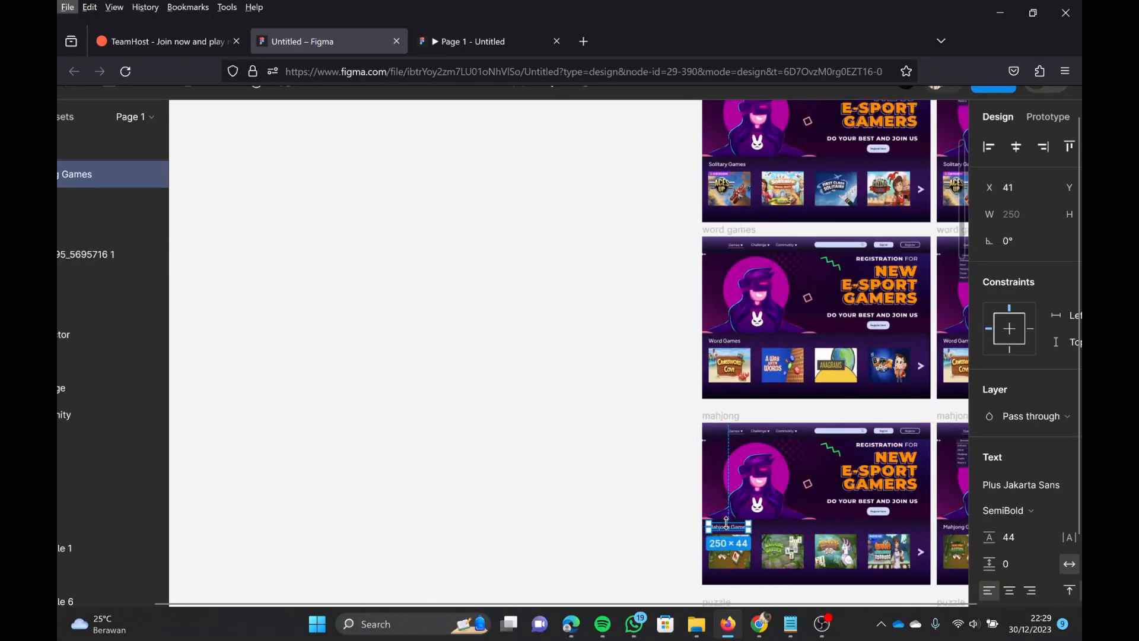
scroll(726, 522, "up", 5)
key("alt")
left_click_drag(739, 492, 642, 395)
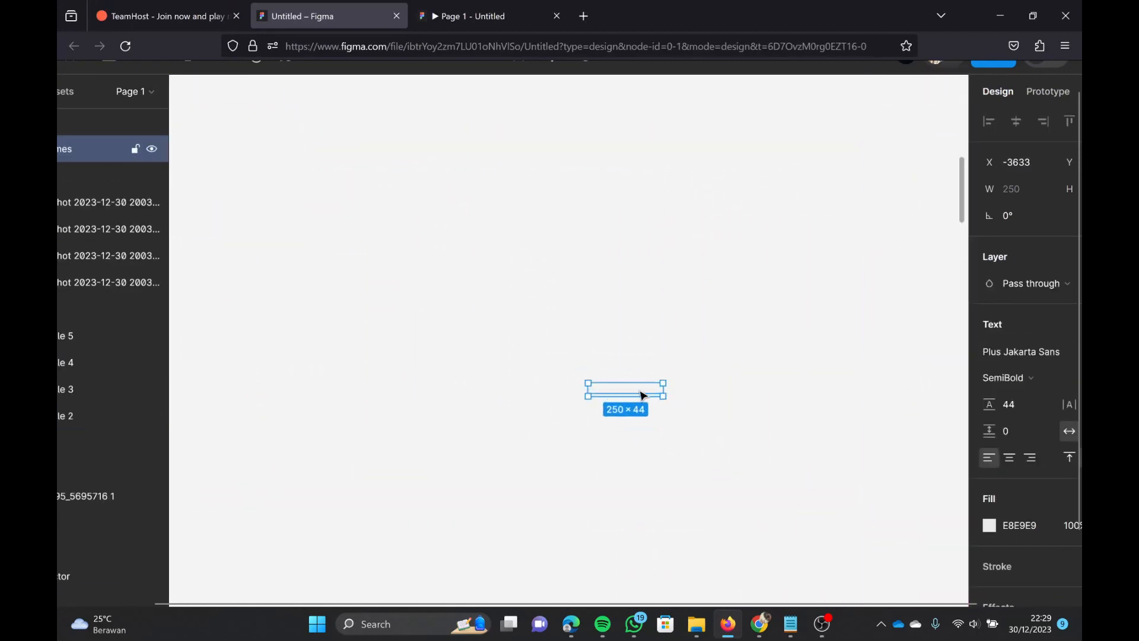
Step: Place the copied Mahjong Games heading above the thumbnails in the all challenge frame at X 58
left_click_drag(249, 167, 664, 416)
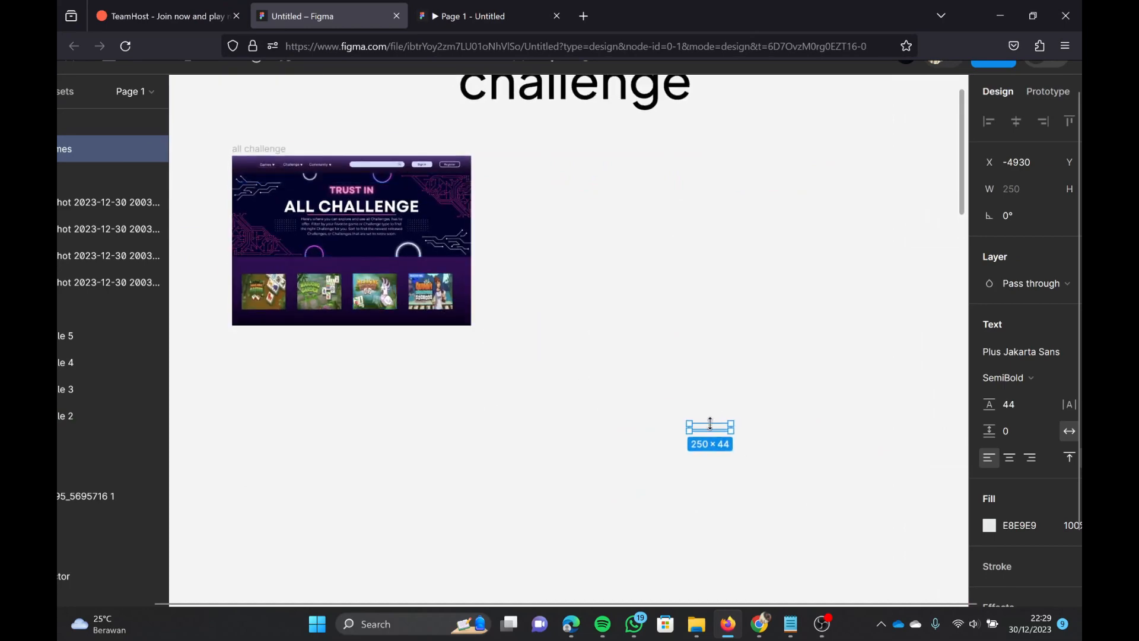
scroll(710, 423, "up", 3)
left_click_drag(413, 264, 318, 200)
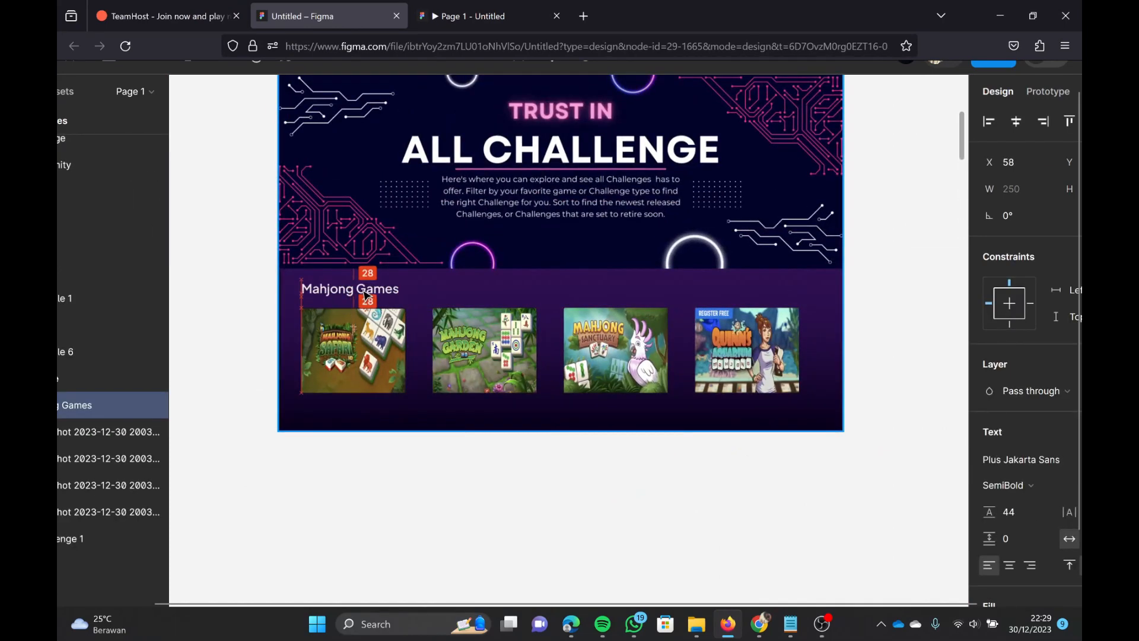
left_click(436, 492)
scroll(534, 445, "down", 2)
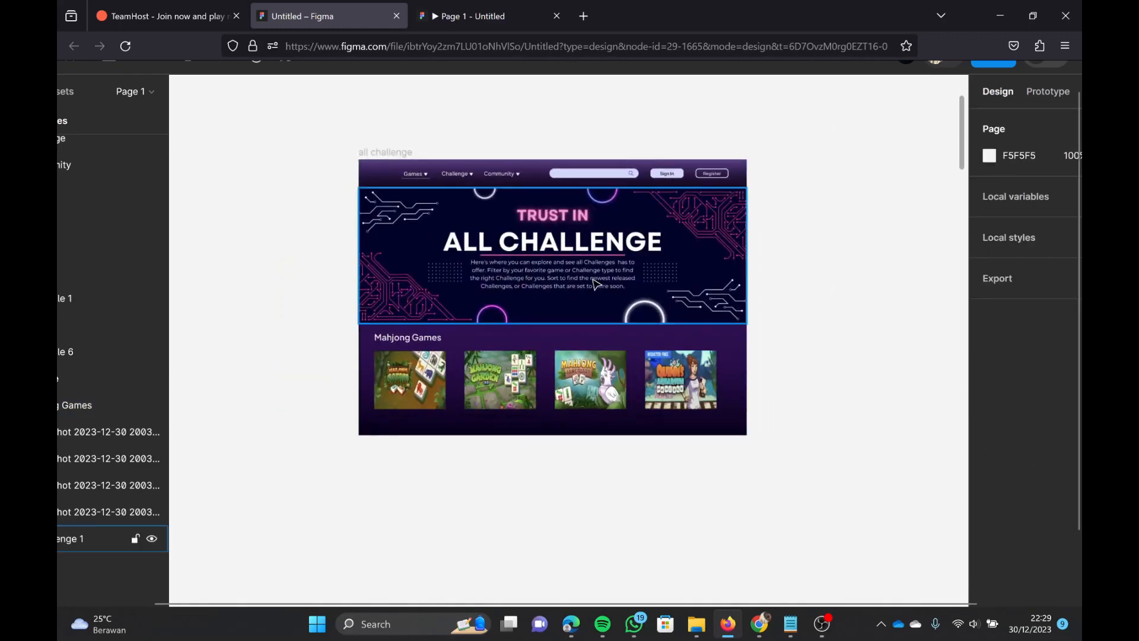
Step: Move the all challenge banner down below the All Challenge and My Collection links, and shift the heading and four thumbnails down below it
left_click_drag(554, 273, 552, 283)
left_click(432, 382)
left_click(429, 338, "shift")
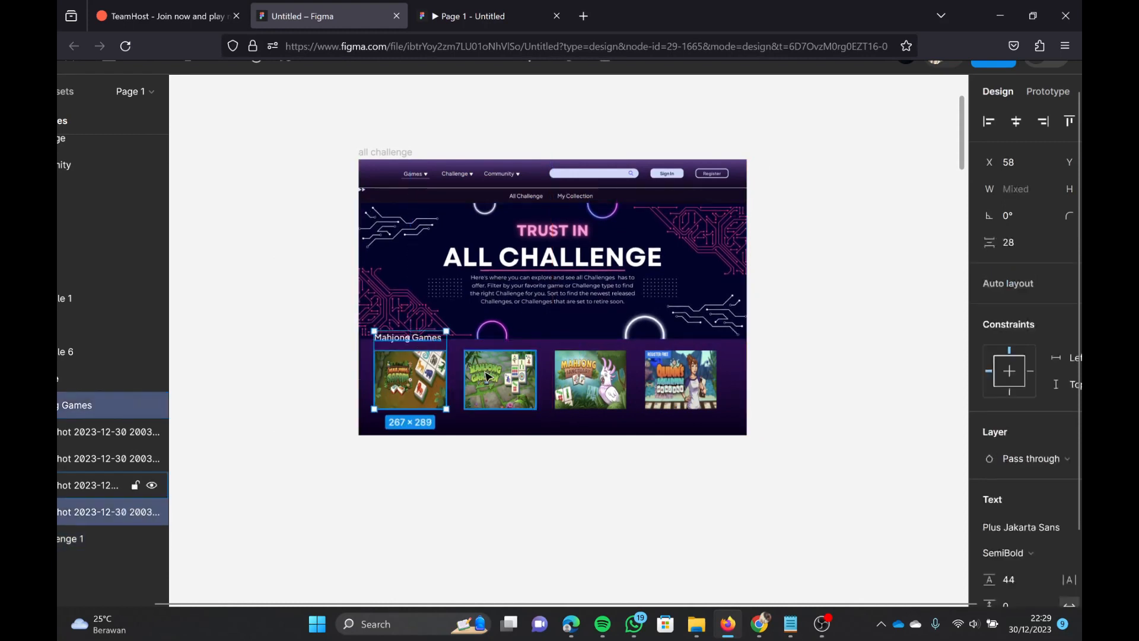
left_click(488, 374, "shift")
left_click(585, 379, "shift")
left_click(660, 380, "shift")
left_click_drag(552, 382, 551, 395)
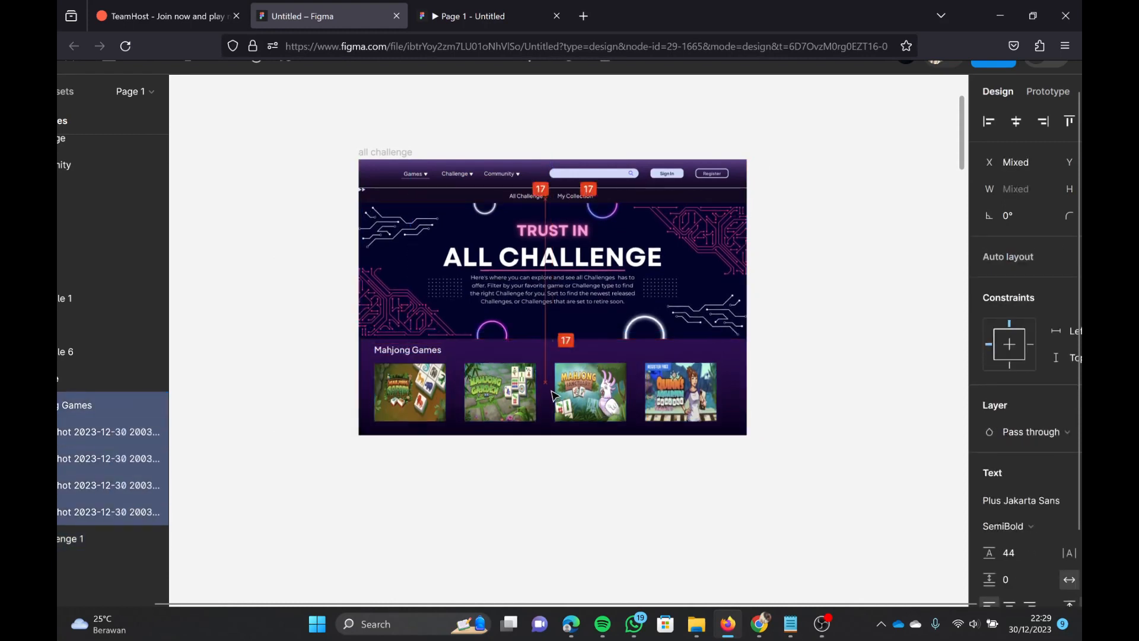
left_click(839, 376)
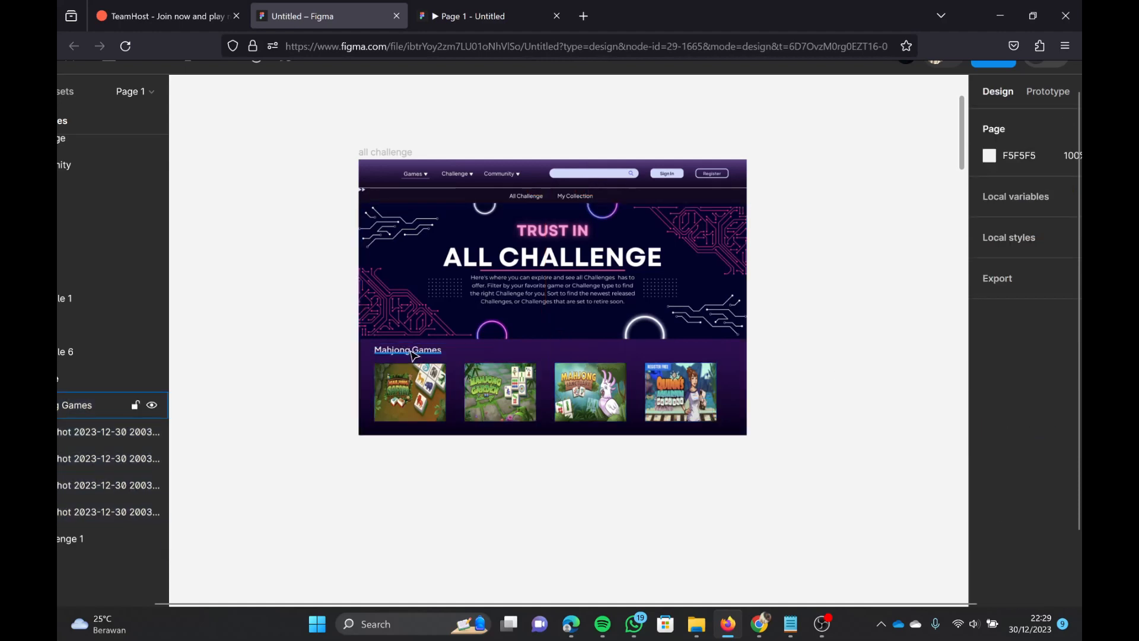
Step: Change the heading above the thumbnails in the all challenge frame to "All Games"
left_click(410, 350)
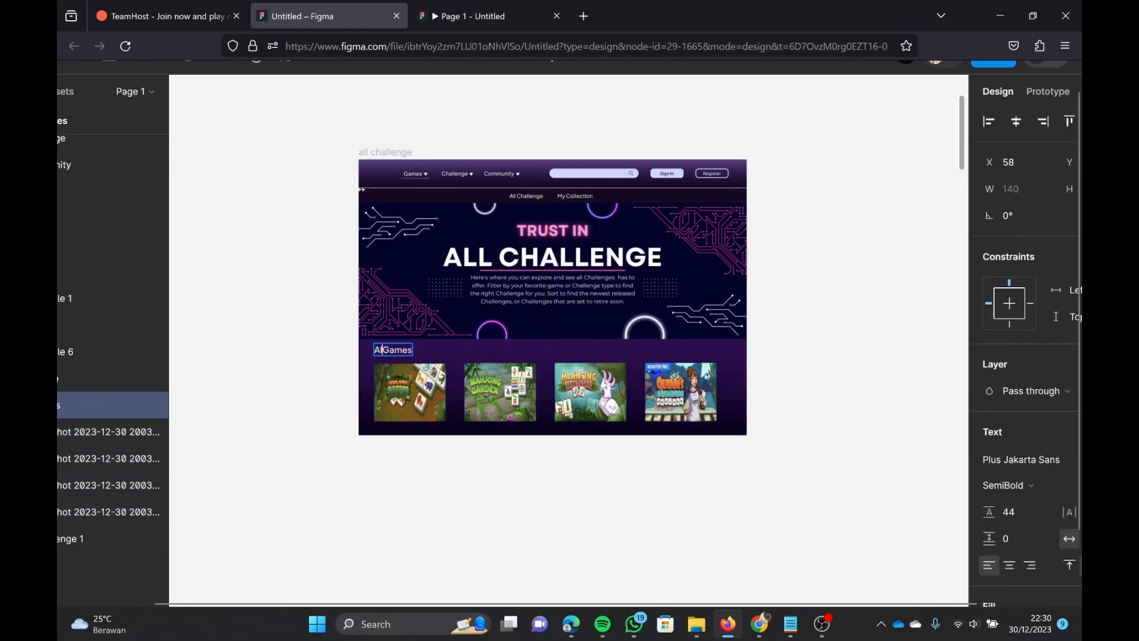
type("All games")
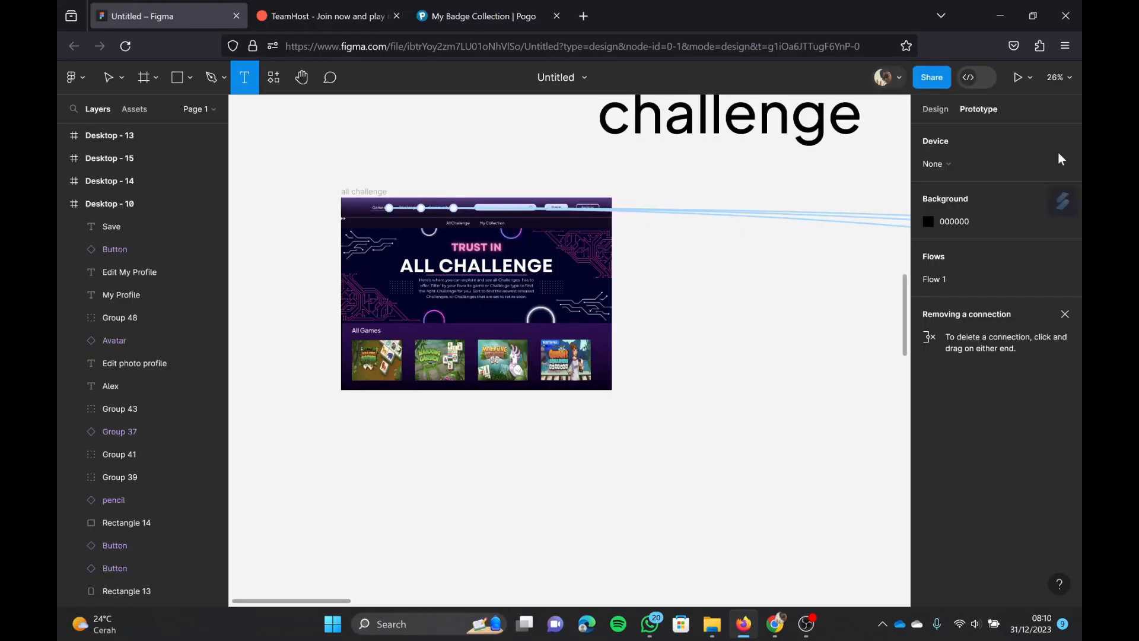
left_click(936, 108)
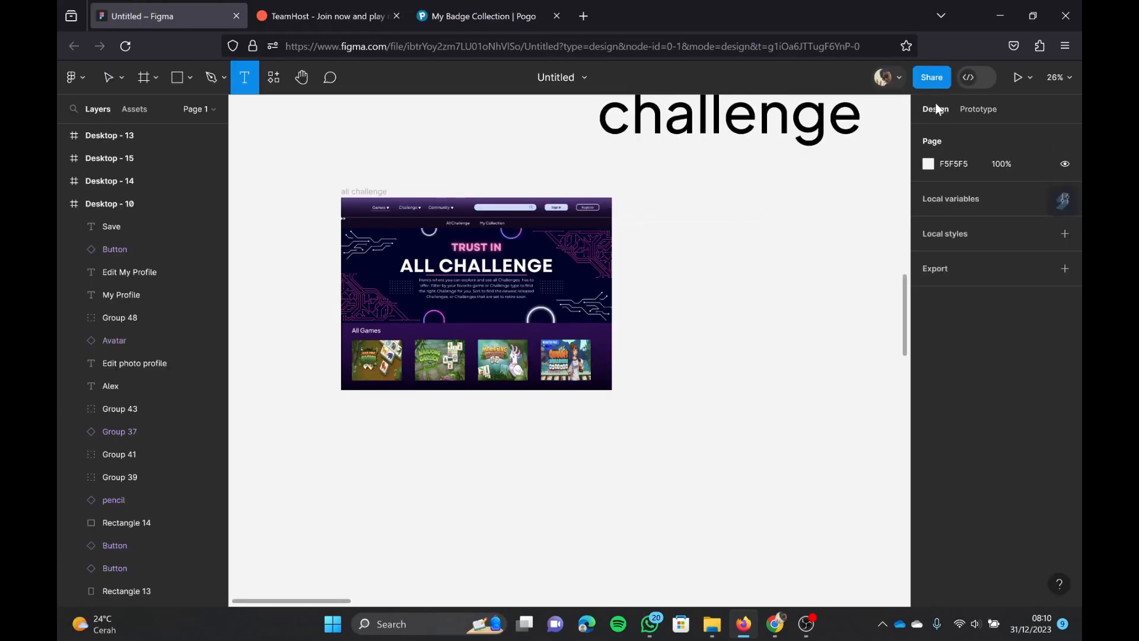
Step: Duplicate the all challenge frame beside the original
left_click(357, 191)
key("ctrl+d")
scroll(584, 188, "right", 2)
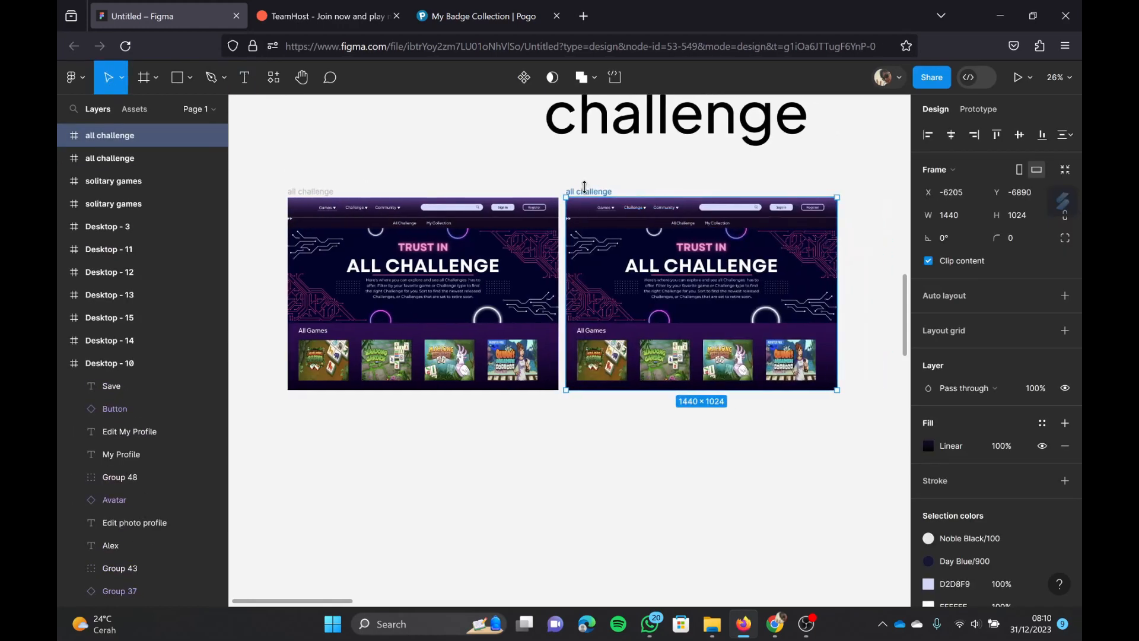
Step: Rename the duplicated challenge frame as "my collection"
scroll(591, 188, "up", 5)
scroll(576, 187, "up", 8)
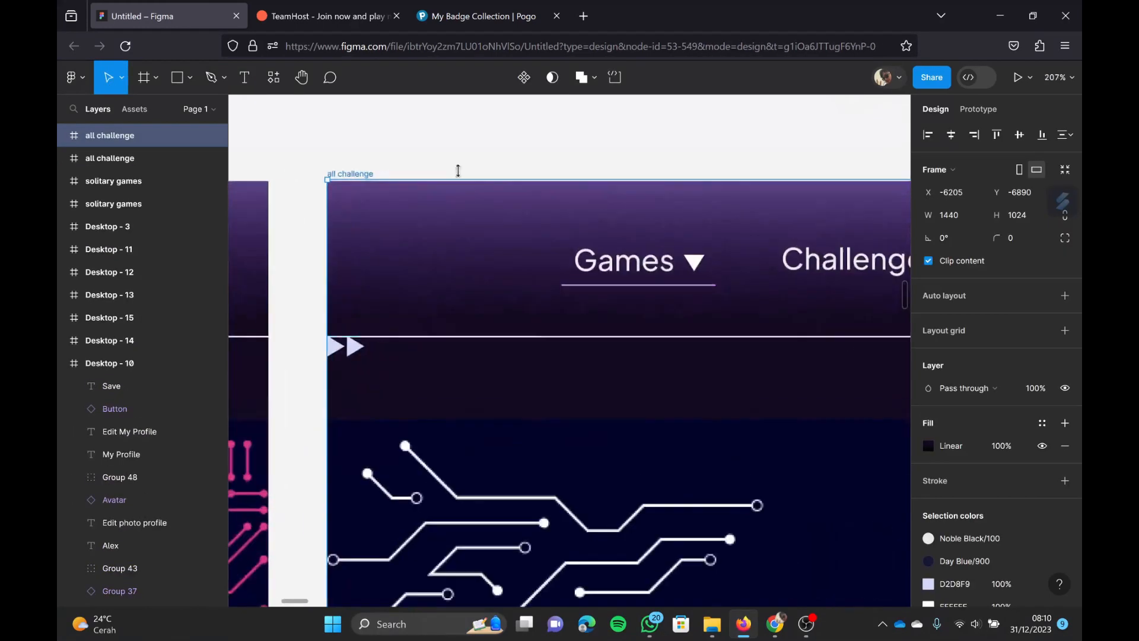
double_click(370, 177)
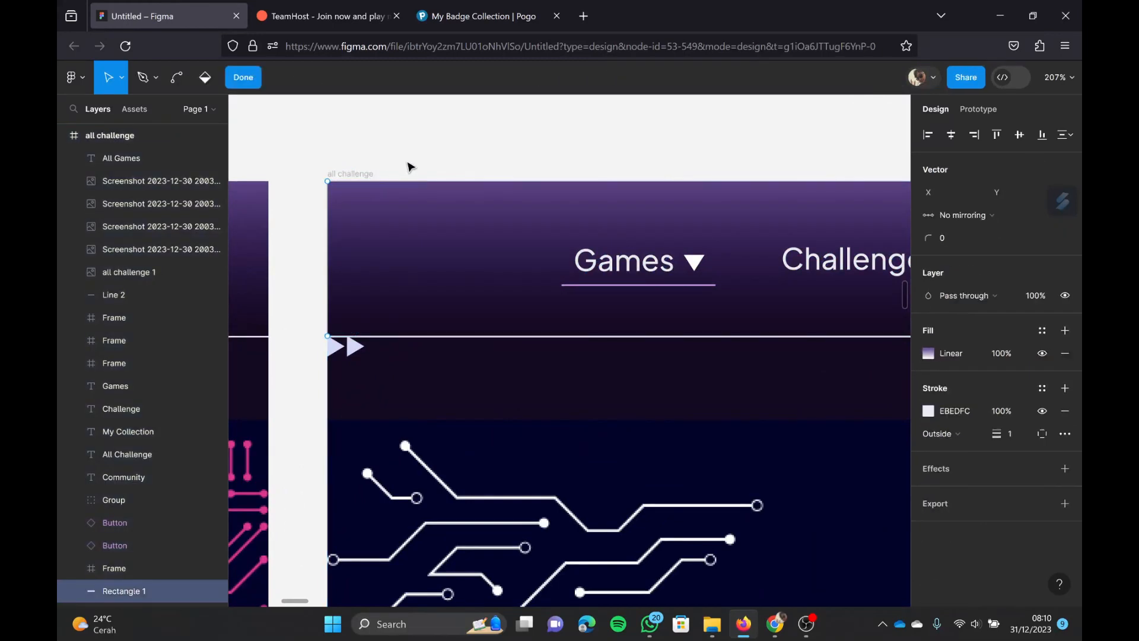
scroll(409, 166, "down", 2)
left_click(438, 130)
double_click(389, 169)
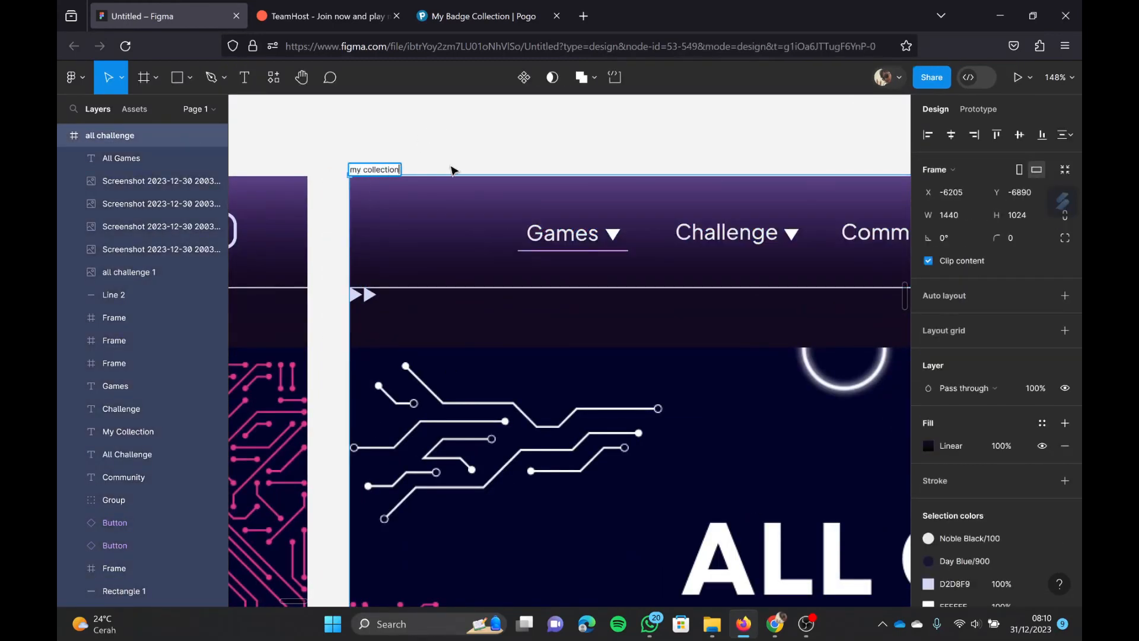
left_click(469, 155)
Step: Delete the All Challenge banner from the my collection frame
scroll(490, 169, "down", 5)
scroll(546, 284, "down", 1)
scroll(545, 285, "right", 1)
left_click(572, 355)
key("Delete")
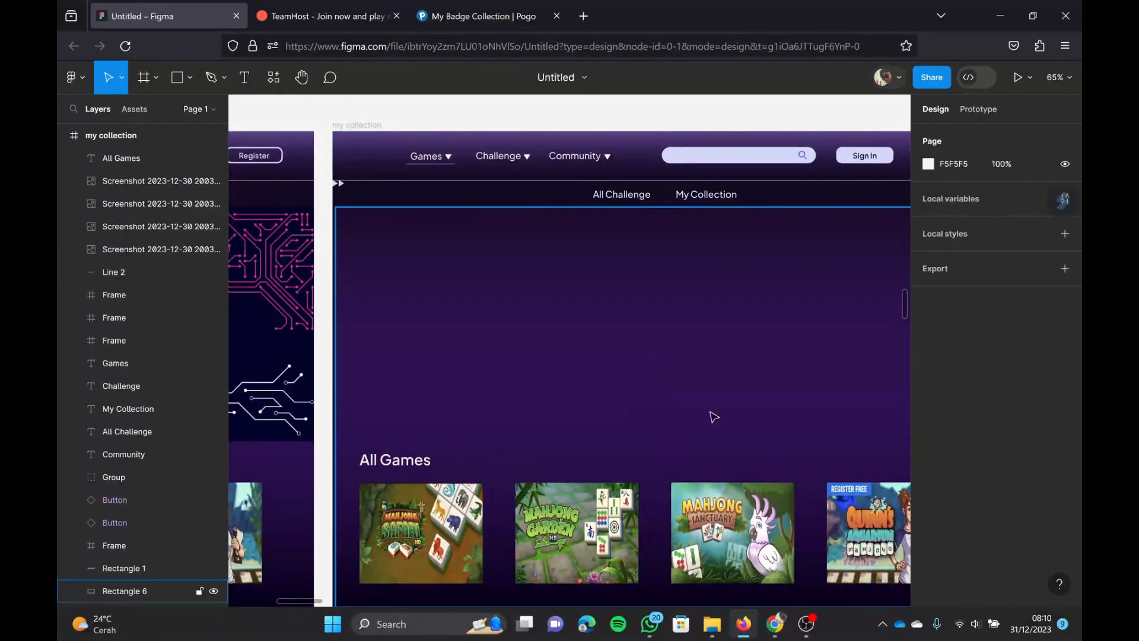
Step: Import the "all challenge (1)" image from Downloads and place it as the my collection frame's banner at X 0, Y 164
left_click(712, 624)
left_click(428, 272)
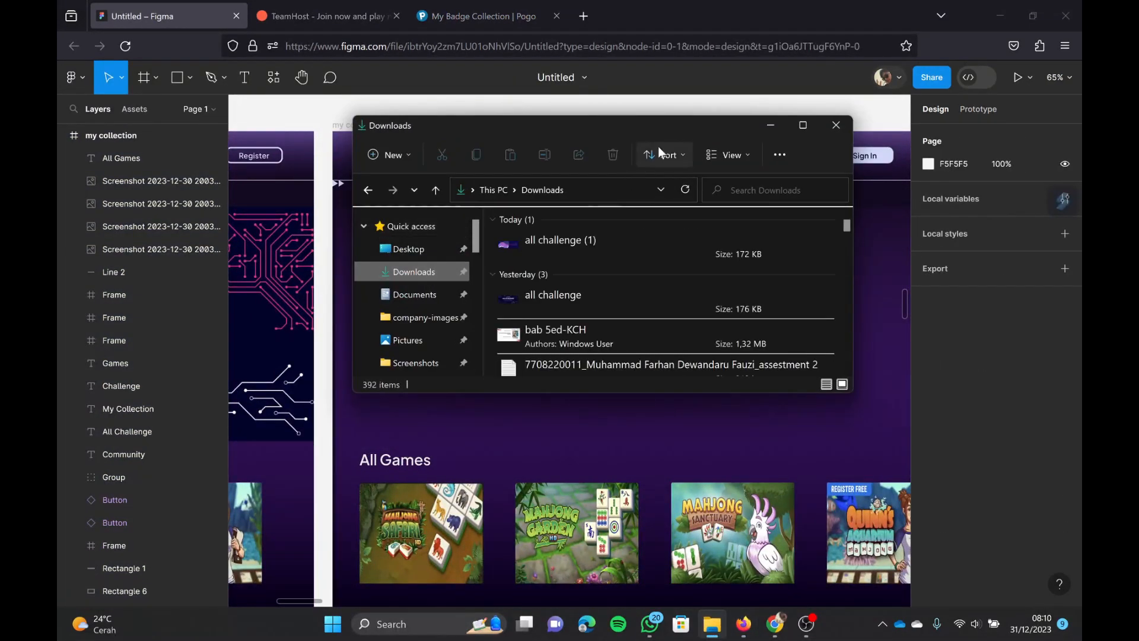
left_click_drag(671, 124, 1016, 190)
left_click_drag(948, 307, 494, 305)
scroll(499, 308, "down", 2)
left_click(585, 113)
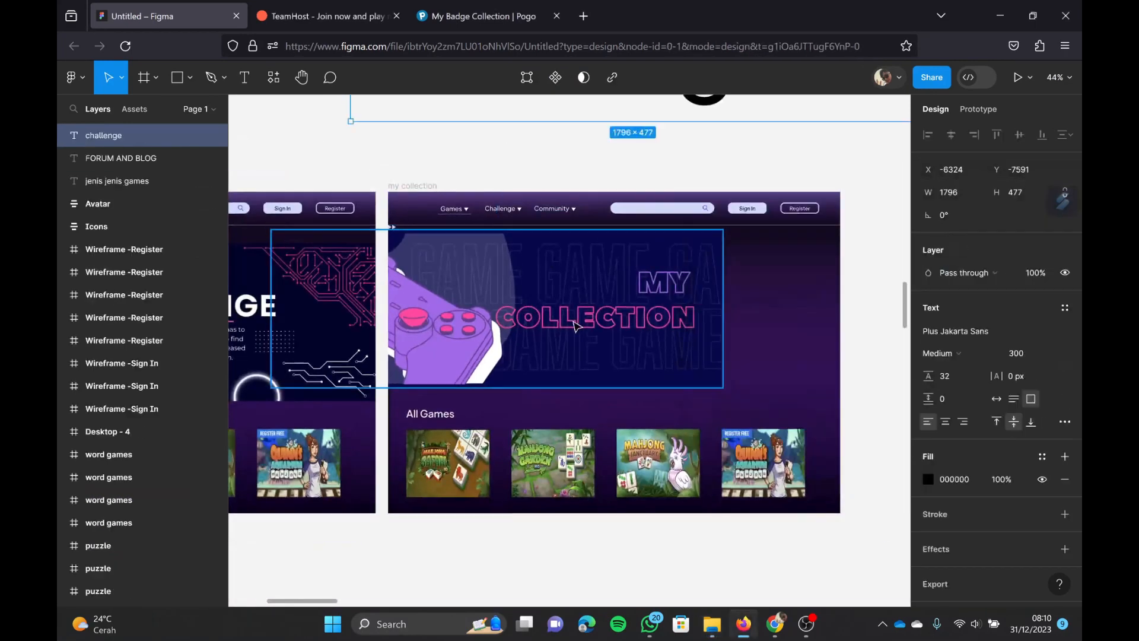
left_click_drag(573, 325, 692, 340)
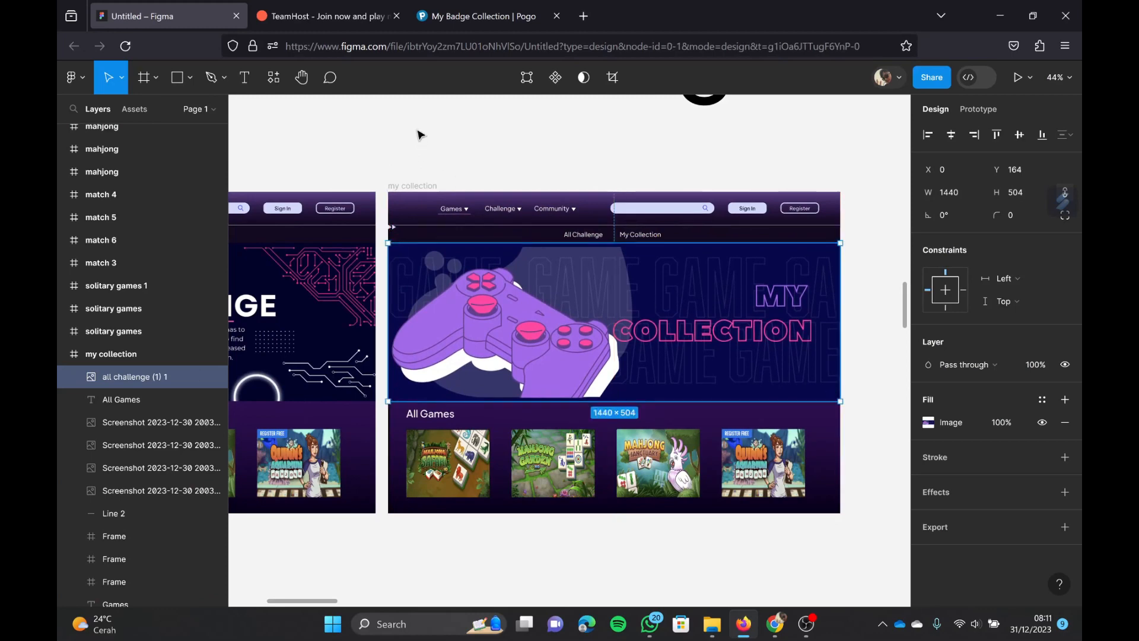
left_click(418, 120)
Step: Nudge the banner in the all challenge frame up to about X 0, Y 161
scroll(428, 191, "down", 1)
left_click_drag(335, 285, 335, 283)
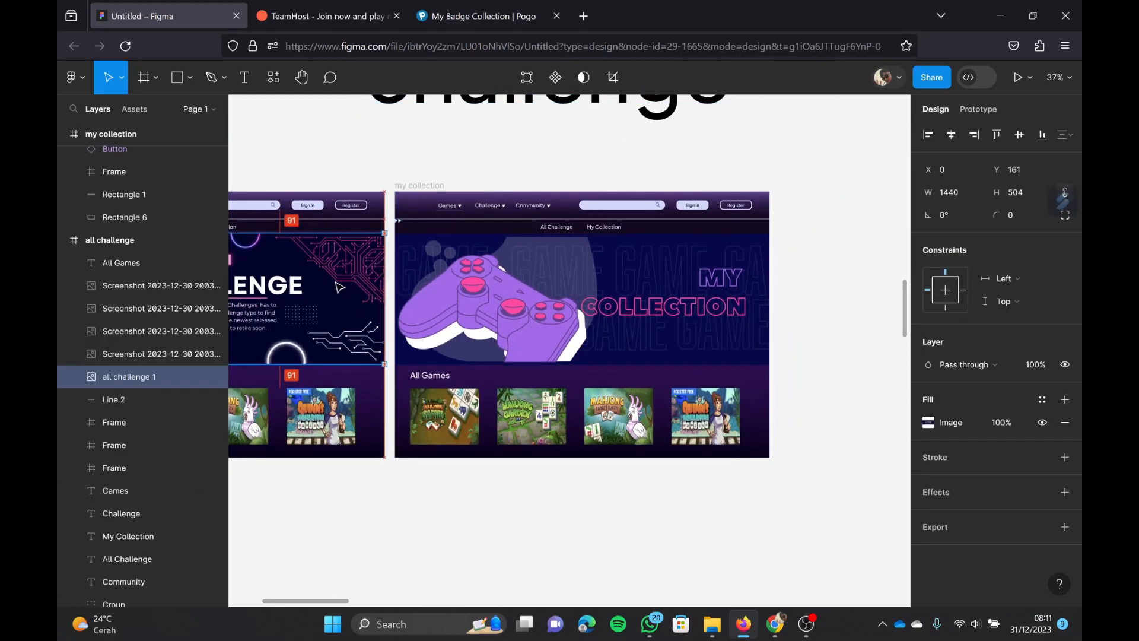
scroll(339, 287, "left", 3)
left_click_drag(755, 303, 669, 303)
scroll(754, 307, "right", 2)
left_click(584, 132)
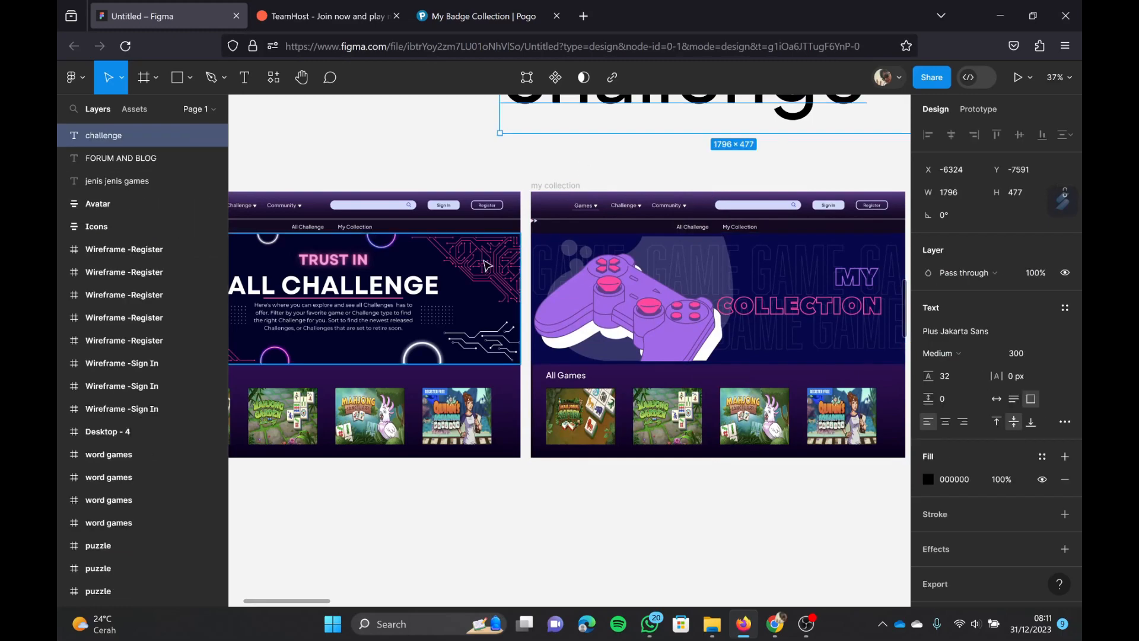
scroll(494, 258, "down", 3)
scroll(640, 373, "up", 4)
scroll(639, 373, "down", 3)
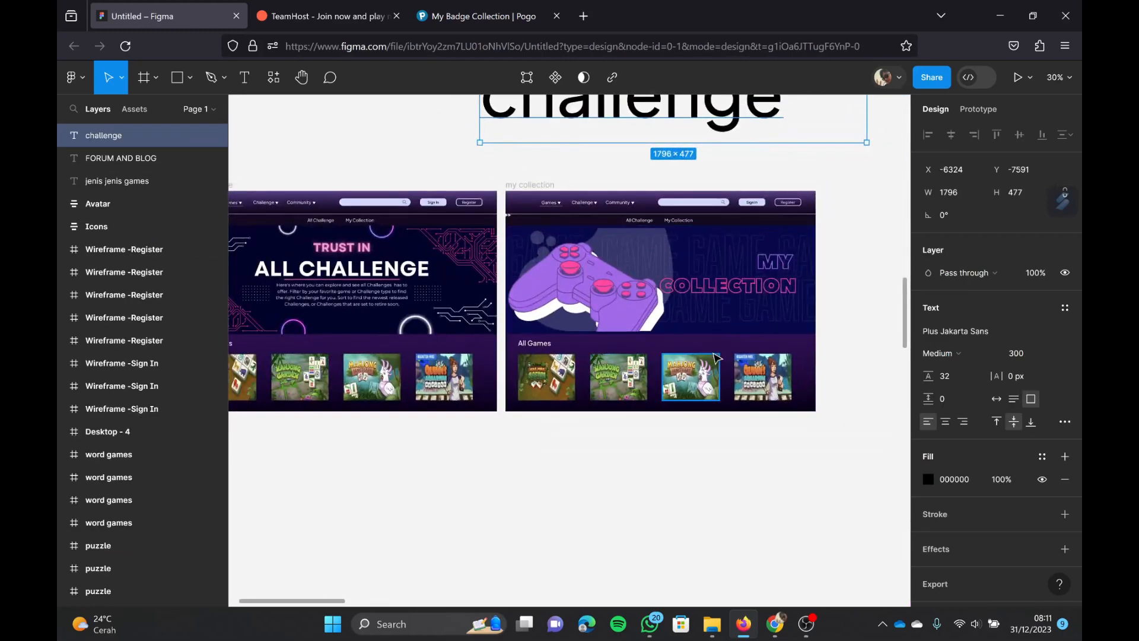
scroll(715, 356, "down", 4)
scroll(714, 356, "up", 3)
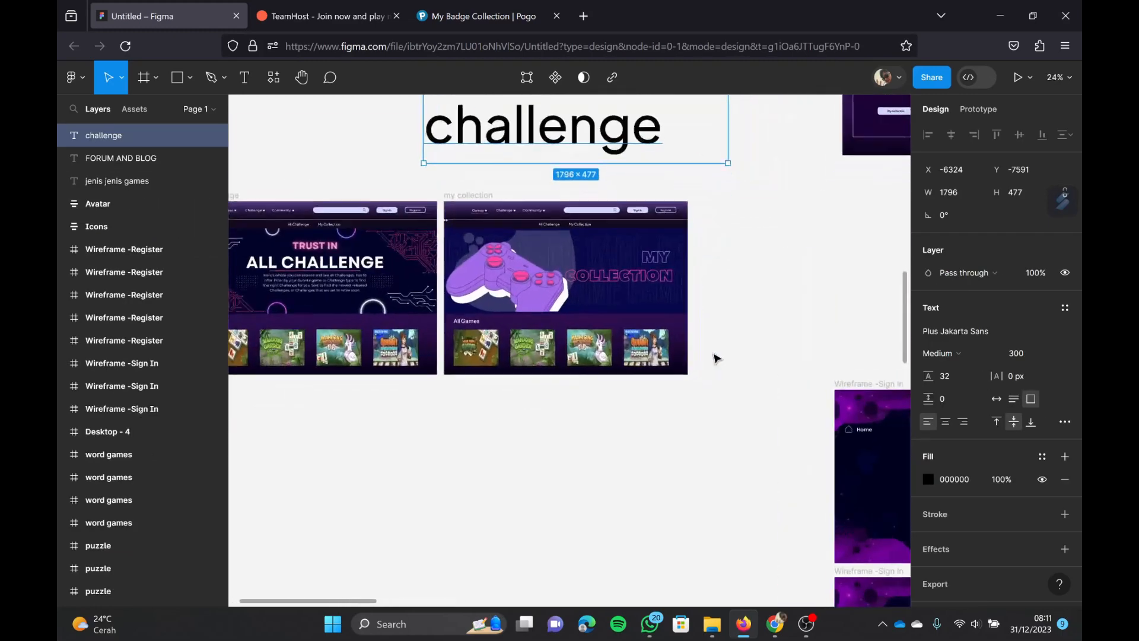
scroll(715, 356, "down", 1)
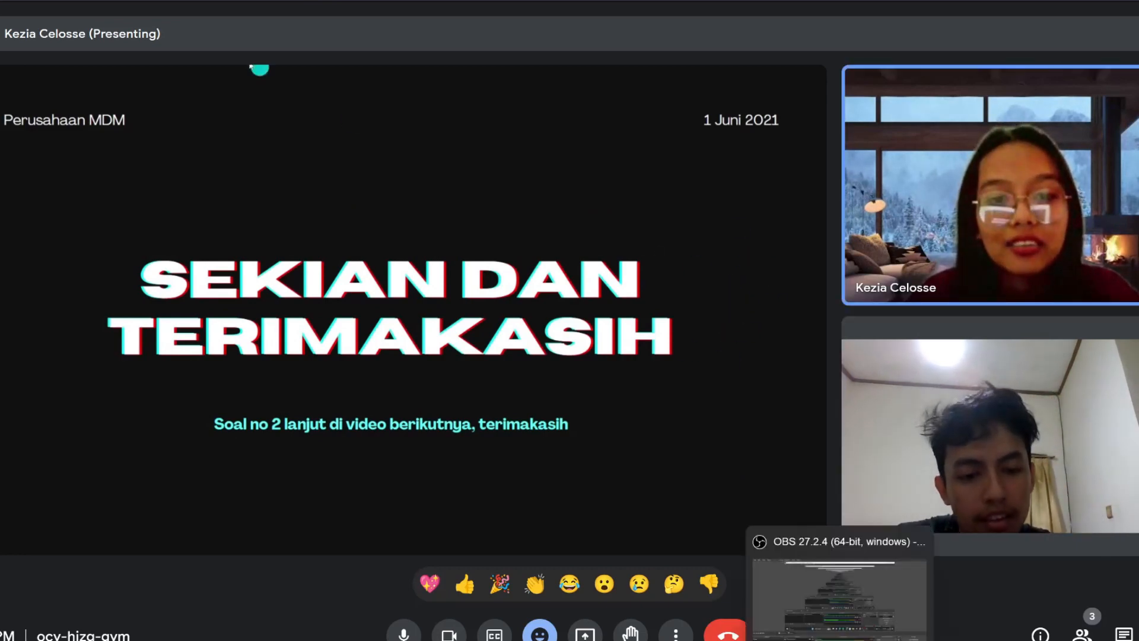
left_click(839, 640)
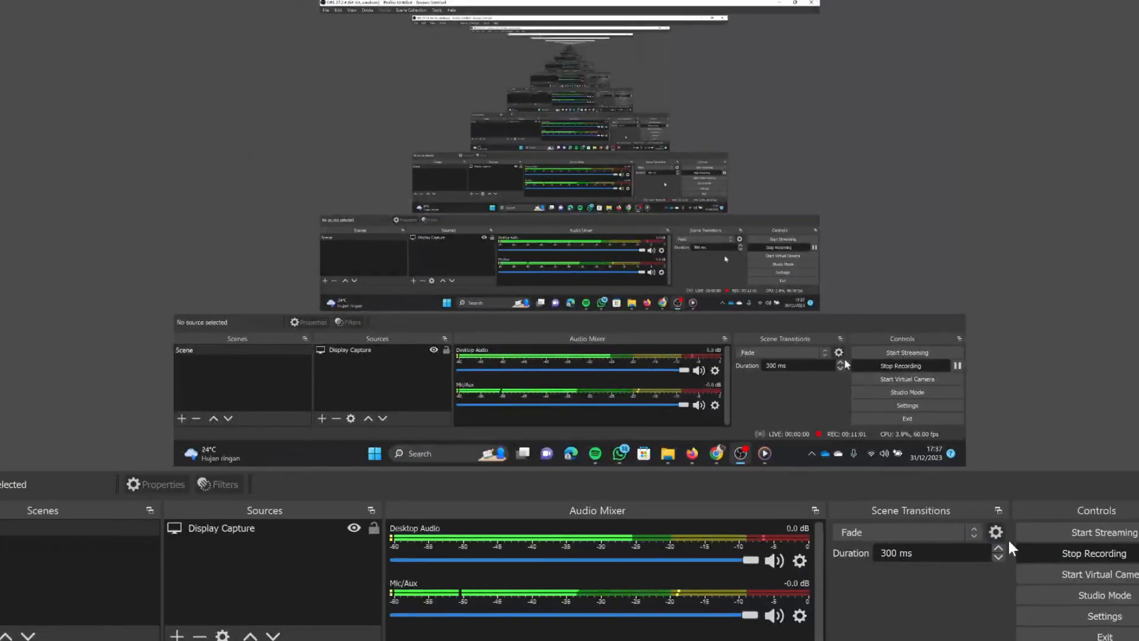